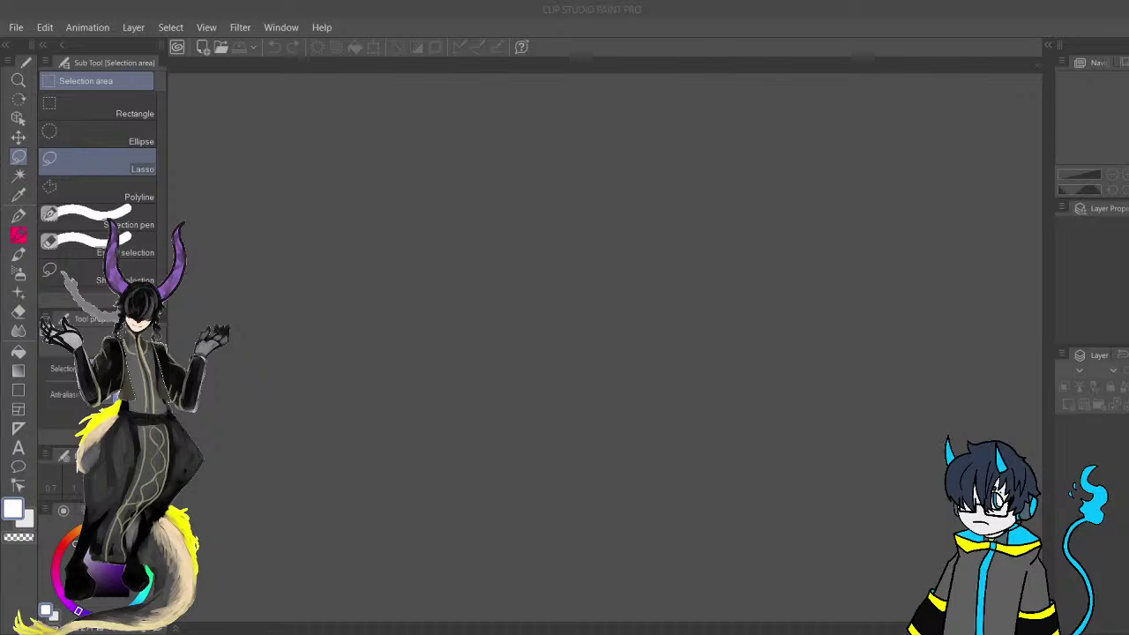
pyautogui.click(201, 49)
pyautogui.click(771, 144)
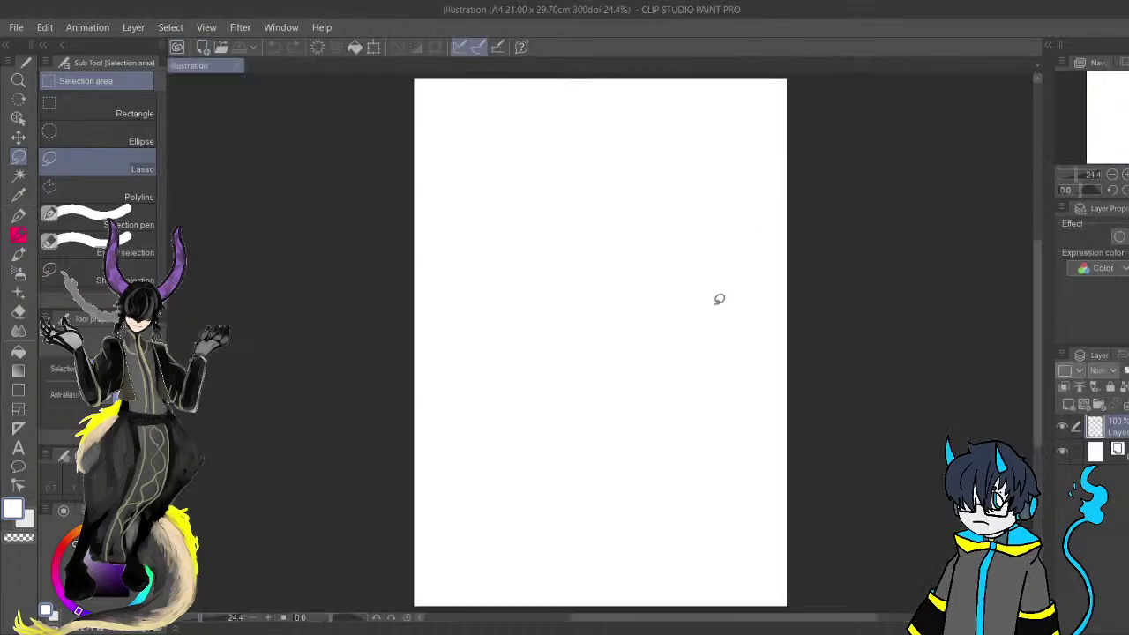
pyautogui.moveTo(635, 272); pyautogui.dragTo(568, 258)
pyautogui.moveTo(281, 129); pyautogui.dragTo(278, 135)
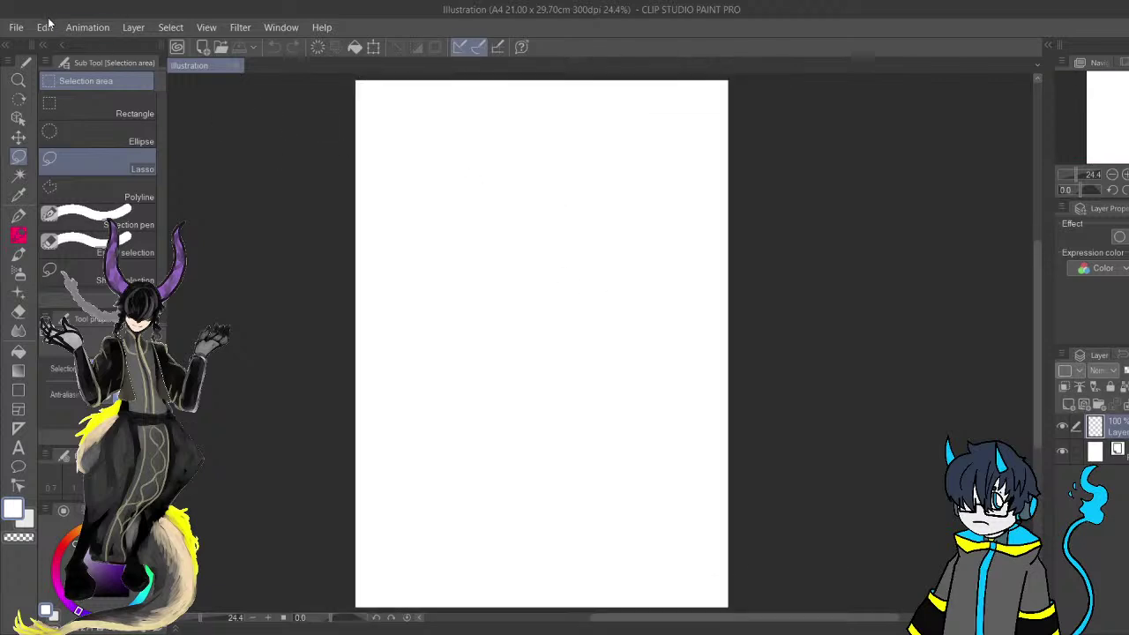
pyautogui.click(237, 66)
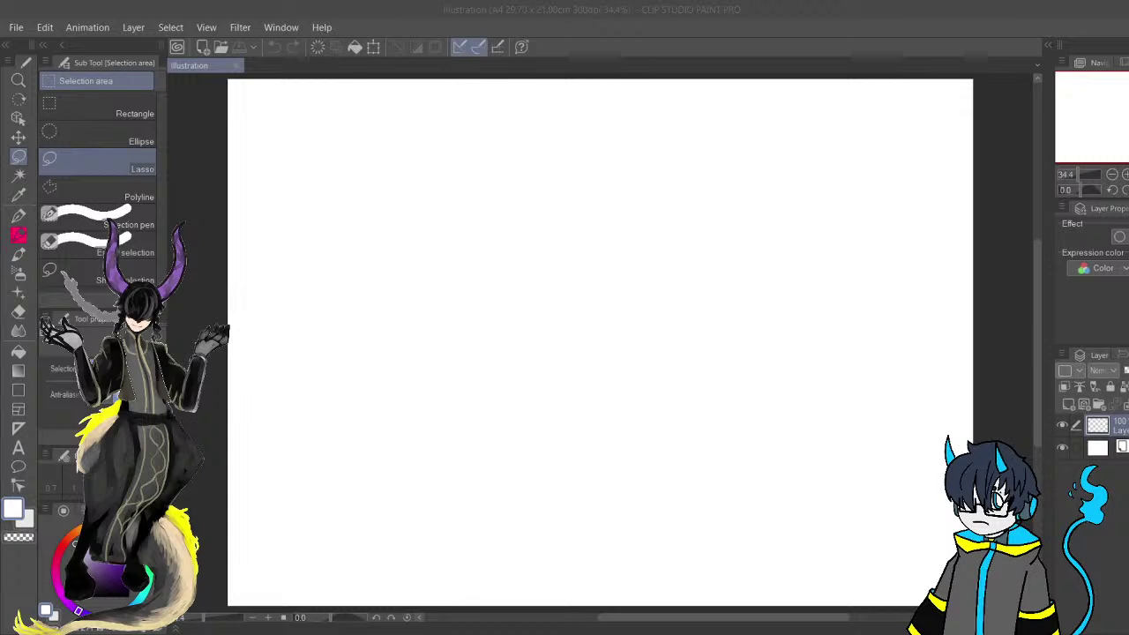
# Activate the Watery watercolor brush on the landscape A4 canvas and switch the drawing colour to black.
pyautogui.click(535, 632)
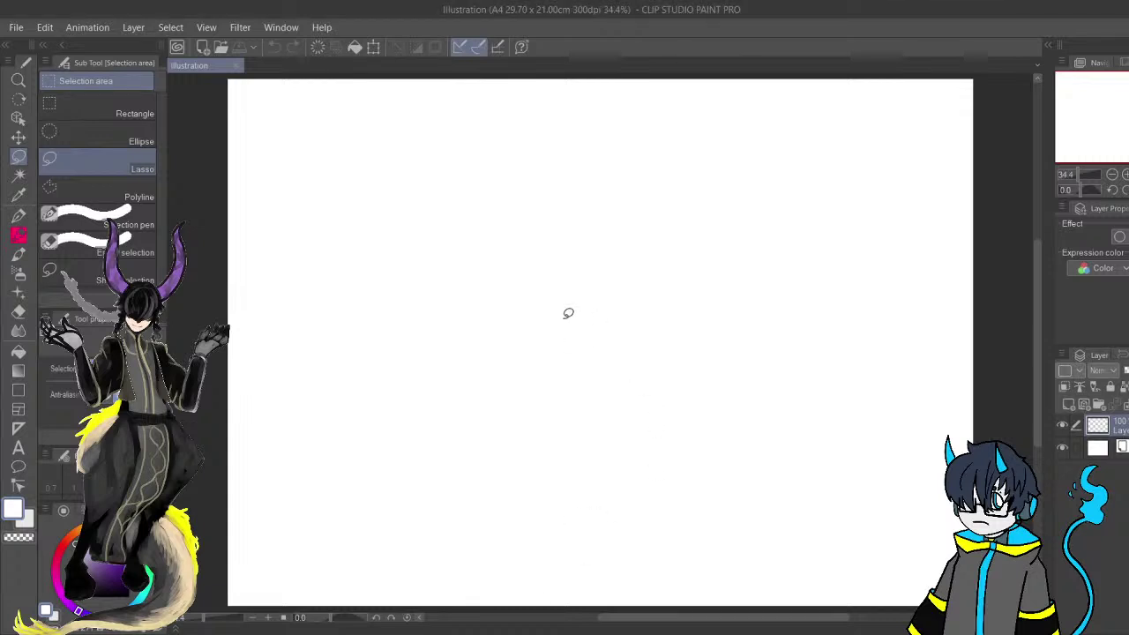
pyautogui.press('b')
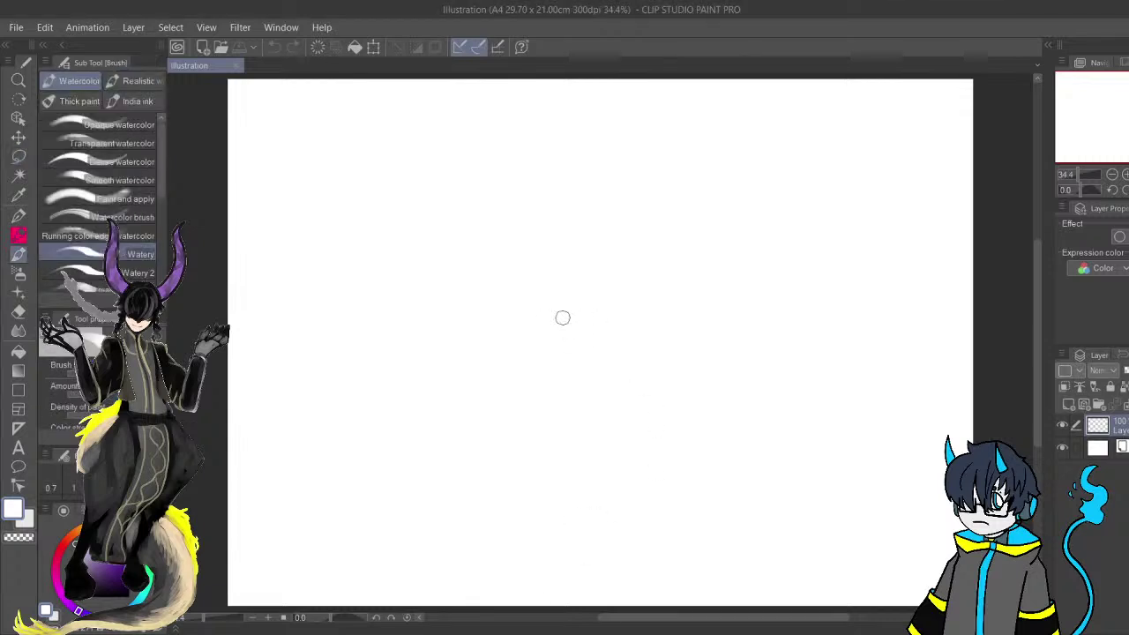
pyautogui.moveTo(449, 246); pyautogui.dragTo(455, 310)
pyautogui.scroll(-2, 456, 310)
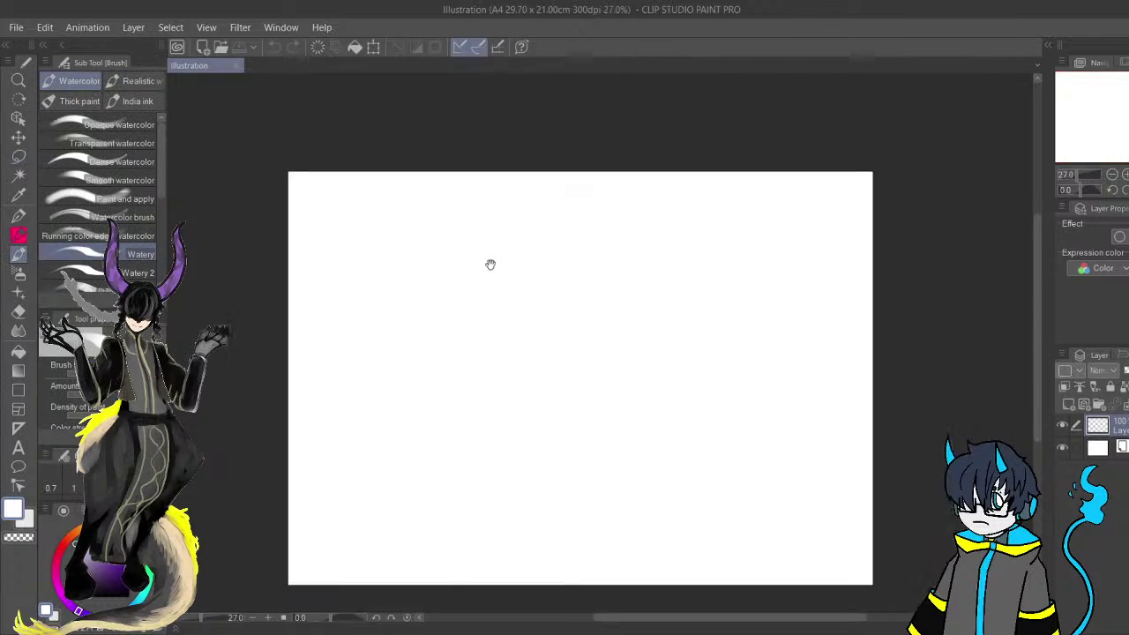
pyautogui.moveTo(489, 262); pyautogui.dragTo(484, 189)
pyautogui.moveTo(527, 267); pyautogui.dragTo(501, 244)
pyautogui.scroll(1, 501, 245)
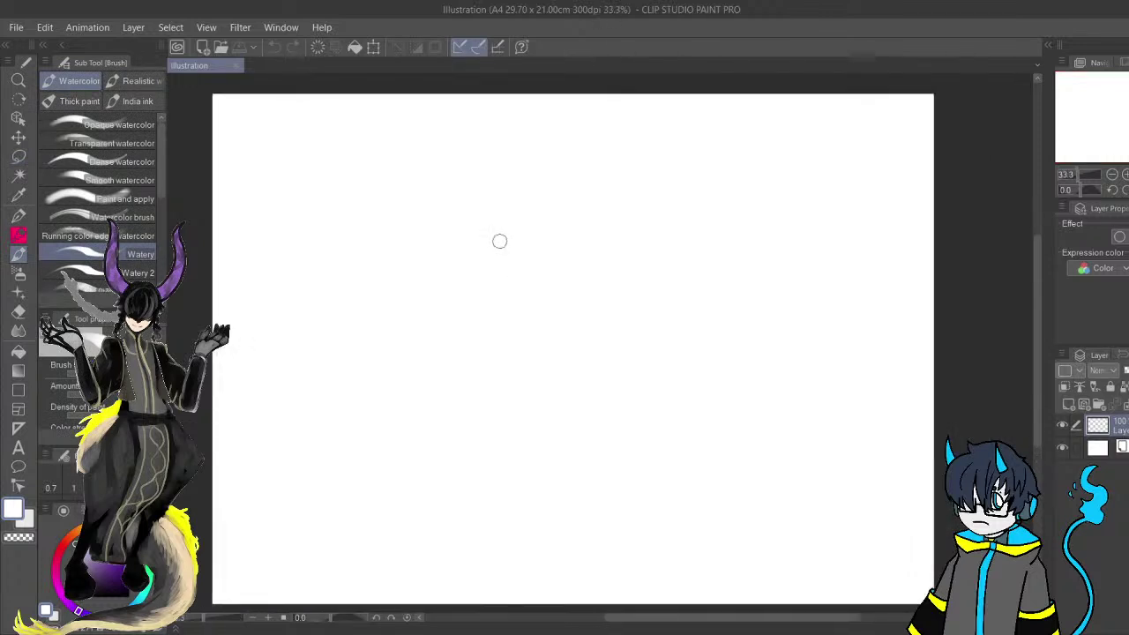
pyautogui.moveTo(444, 353); pyautogui.dragTo(425, 328)
pyautogui.moveTo(322, 257); pyautogui.dragTo(326, 347)
pyautogui.press('x')
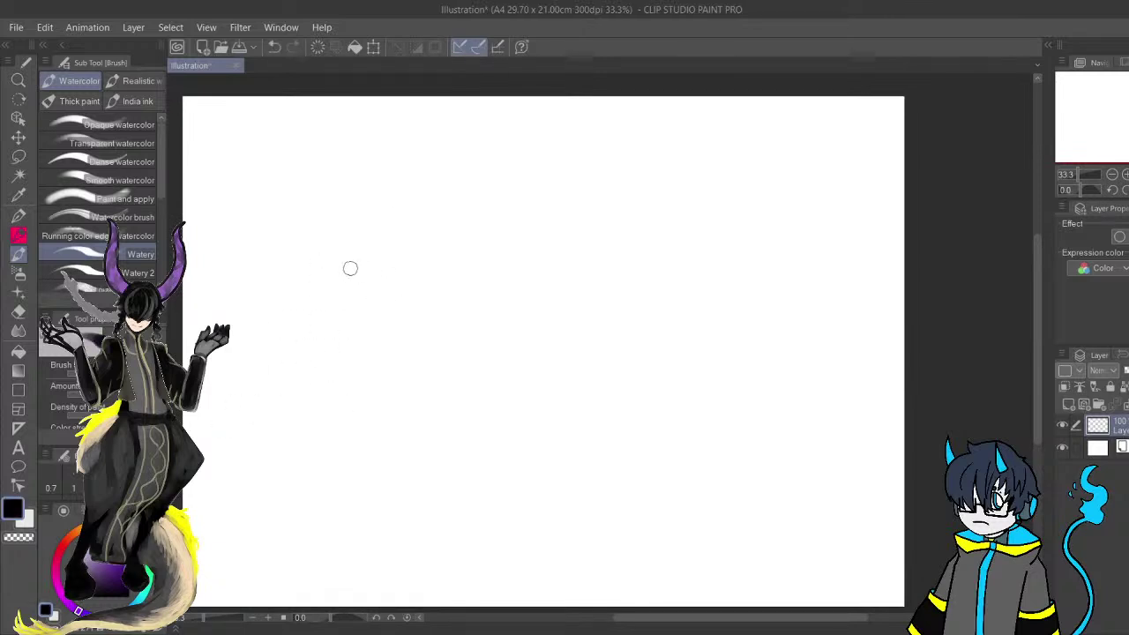
# Sketch a standing figure's round head, vertical centre line, shoulders, boxy torso and both upper arms.
pyautogui.moveTo(356, 235)
pyautogui.mouseDown()
pyautogui.moveTo(366, 397)
pyautogui.moveTo(381, 402)
pyautogui.moveTo(453, 247)
pyautogui.moveTo(343, 251)
pyautogui.mouseUp()
pyautogui.moveTo(410, 185); pyautogui.dragTo(395, 430)
pyautogui.moveTo(395, 371); pyautogui.dragTo(409, 181)
pyautogui.moveTo(414, 131)
pyautogui.mouseDown()
pyautogui.moveTo(445, 177)
pyautogui.moveTo(444, 162)
pyautogui.moveTo(418, 148)
pyautogui.moveTo(397, 205)
pyautogui.mouseUp()
pyautogui.moveTo(377, 254)
pyautogui.mouseDown()
pyautogui.moveTo(328, 272)
pyautogui.moveTo(296, 371)
pyautogui.moveTo(362, 269)
pyautogui.moveTo(348, 251)
pyautogui.moveTo(334, 264)
pyautogui.moveTo(305, 372)
pyautogui.moveTo(427, 209)
pyautogui.moveTo(414, 198)
pyautogui.moveTo(432, 233)
pyautogui.moveTo(477, 245)
pyautogui.moveTo(454, 287)
pyautogui.moveTo(465, 378)
pyautogui.mouseUp()
pyautogui.moveTo(481, 305); pyautogui.dragTo(503, 365)
pyautogui.moveTo(471, 256); pyautogui.dragTo(479, 308)
pyautogui.moveTo(485, 370); pyautogui.dragTo(524, 285)
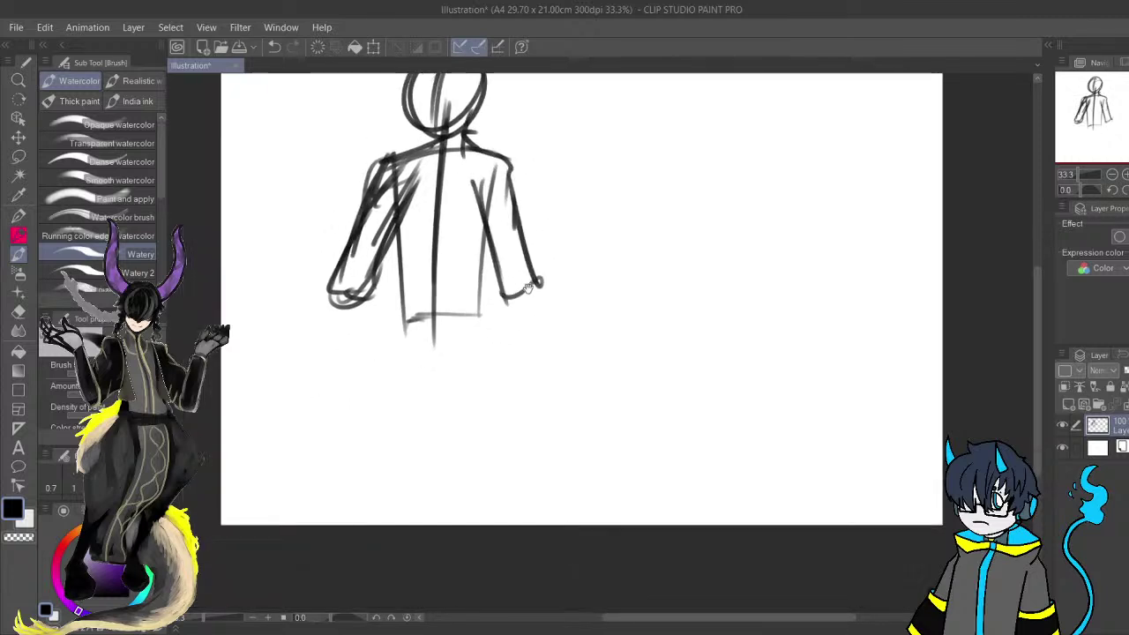
# Sketch the figure's left-hand forearm bent upward from the elbow with several overlapping strokes.
pyautogui.moveTo(405, 263); pyautogui.dragTo(476, 346)
pyautogui.moveTo(419, 376); pyautogui.dragTo(400, 277)
pyautogui.moveTo(408, 353); pyautogui.dragTo(396, 248)
pyautogui.moveTo(389, 256)
pyautogui.mouseDown()
pyautogui.moveTo(401, 281)
pyautogui.moveTo(431, 258)
pyautogui.mouseUp()
pyautogui.moveTo(418, 275); pyautogui.dragTo(441, 347)
pyautogui.moveTo(419, 246); pyautogui.dragTo(439, 360)
pyautogui.moveTo(425, 264); pyautogui.dragTo(388, 357)
# Sketch a curved hip band across the lower end of the figure's torso.
pyautogui.moveTo(465, 370); pyautogui.dragTo(451, 351)
pyautogui.moveTo(441, 323)
pyautogui.mouseDown()
pyautogui.moveTo(458, 309)
pyautogui.moveTo(542, 304)
pyautogui.mouseUp()
pyautogui.moveTo(472, 302); pyautogui.dragTo(432, 410)
pyautogui.moveTo(422, 351)
pyautogui.mouseDown()
pyautogui.moveTo(498, 346)
pyautogui.moveTo(554, 360)
pyautogui.mouseUp()
pyautogui.moveTo(536, 300); pyautogui.dragTo(554, 357)
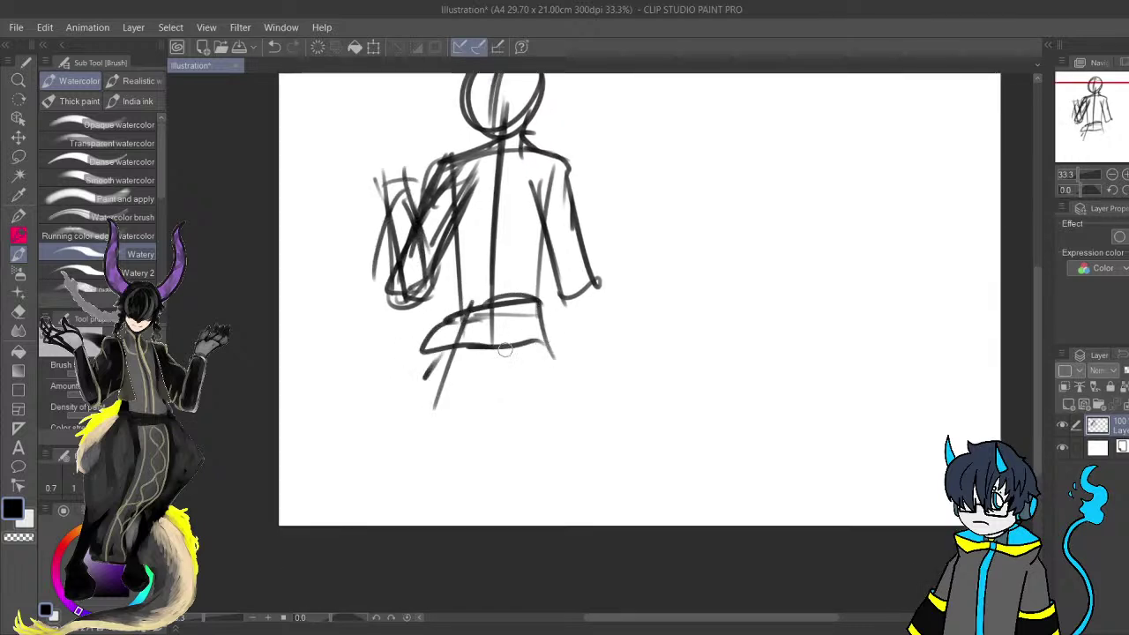
# Sketch both thighs spreading down from the hip band, with the crotch and inner leg lines.
pyautogui.moveTo(441, 365); pyautogui.dragTo(395, 484)
pyautogui.moveTo(445, 351)
pyautogui.mouseDown()
pyautogui.moveTo(395, 465)
pyautogui.moveTo(368, 496)
pyautogui.moveTo(459, 483)
pyautogui.mouseUp()
pyautogui.moveTo(410, 498)
pyautogui.mouseDown()
pyautogui.moveTo(443, 492)
pyautogui.moveTo(490, 393)
pyautogui.moveTo(514, 381)
pyautogui.moveTo(509, 492)
pyautogui.mouseUp()
pyautogui.moveTo(445, 353)
pyautogui.mouseDown()
pyautogui.moveTo(424, 383)
pyautogui.moveTo(418, 420)
pyautogui.mouseUp()
pyautogui.moveTo(403, 480); pyautogui.dragTo(457, 309)
pyautogui.moveTo(445, 353)
pyautogui.mouseDown()
pyautogui.moveTo(433, 401)
pyautogui.moveTo(473, 495)
pyautogui.mouseUp()
pyautogui.moveTo(454, 404)
pyautogui.mouseDown()
pyautogui.moveTo(520, 378)
pyautogui.moveTo(483, 407)
pyautogui.mouseUp()
pyautogui.moveTo(499, 392)
pyautogui.mouseDown()
pyautogui.moveTo(504, 446)
pyautogui.moveTo(521, 501)
pyautogui.moveTo(571, 479)
pyautogui.mouseUp()
pyautogui.moveTo(540, 307); pyautogui.dragTo(573, 483)
pyautogui.moveTo(505, 319); pyautogui.dragTo(550, 305)
pyautogui.moveTo(458, 334); pyautogui.dragTo(451, 209)
# Reinforce the torso side, refine the head and jaw, and sketch the right-hand forearm extending outward and down.
pyautogui.moveTo(521, 297); pyautogui.dragTo(506, 357)
pyautogui.moveTo(515, 385); pyautogui.dragTo(529, 279)
pyautogui.moveTo(515, 346); pyautogui.dragTo(524, 283)
pyautogui.moveTo(493, 268); pyautogui.dragTo(499, 319)
pyautogui.moveTo(461, 220); pyautogui.dragTo(474, 257)
pyautogui.moveTo(461, 229); pyautogui.dragTo(483, 261)
pyautogui.moveTo(483, 262); pyautogui.dragTo(528, 233)
pyautogui.moveTo(531, 227); pyautogui.dragTo(512, 253)
pyautogui.moveTo(533, 198)
pyautogui.mouseDown()
pyautogui.moveTo(510, 247)
pyautogui.moveTo(490, 143)
pyautogui.mouseUp()
pyautogui.moveTo(497, 287)
pyautogui.mouseDown()
pyautogui.moveTo(490, 374)
pyautogui.moveTo(513, 377)
pyautogui.mouseUp()
pyautogui.moveTo(510, 305); pyautogui.dragTo(541, 397)
pyautogui.moveTo(517, 331)
pyautogui.mouseDown()
pyautogui.moveTo(564, 414)
pyautogui.moveTo(590, 433)
pyautogui.moveTo(557, 332)
pyautogui.moveTo(585, 397)
pyautogui.mouseUp()
pyautogui.moveTo(523, 359); pyautogui.dragTo(601, 440)
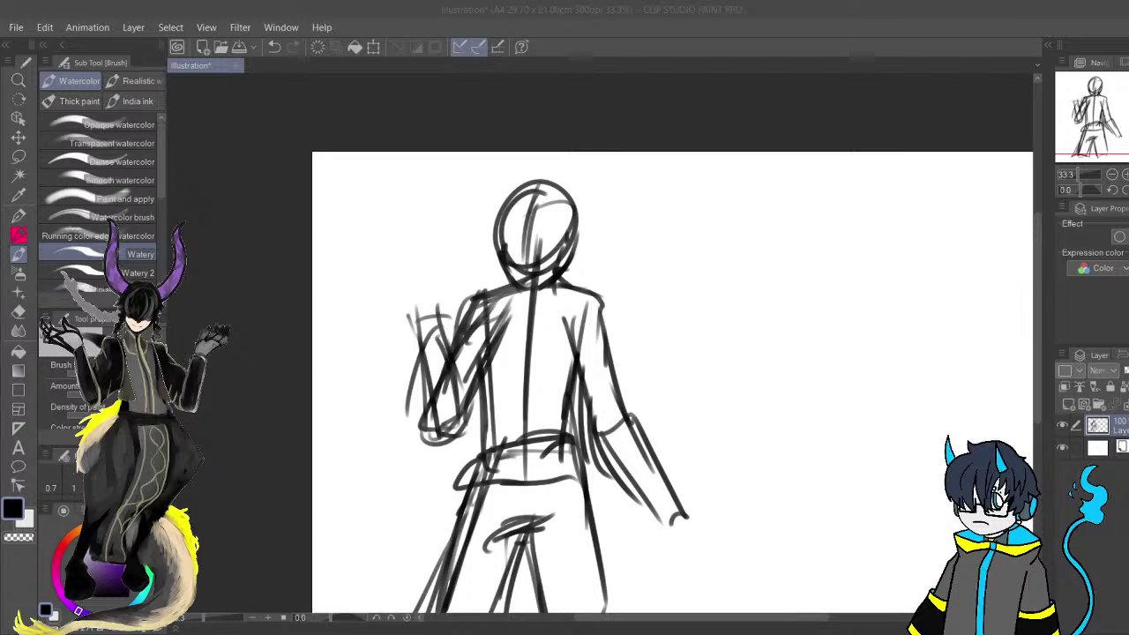
# Scale the figure down to a bit under half its size in the canvas's upper left area.
pyautogui.scroll(-2, 547, 272)
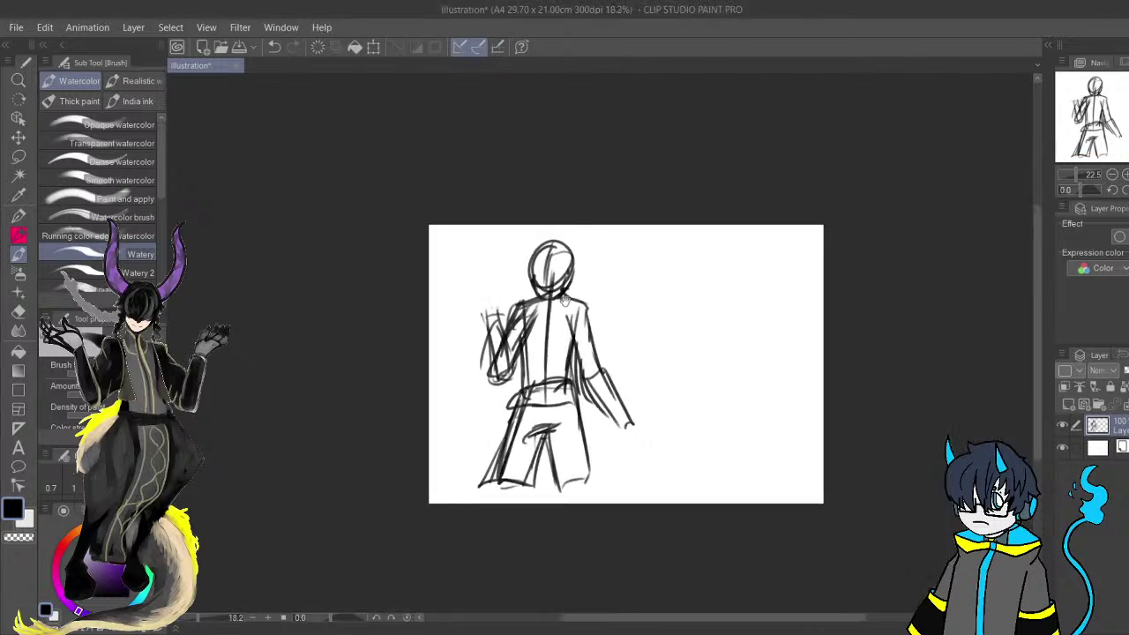
pyautogui.click(373, 49)
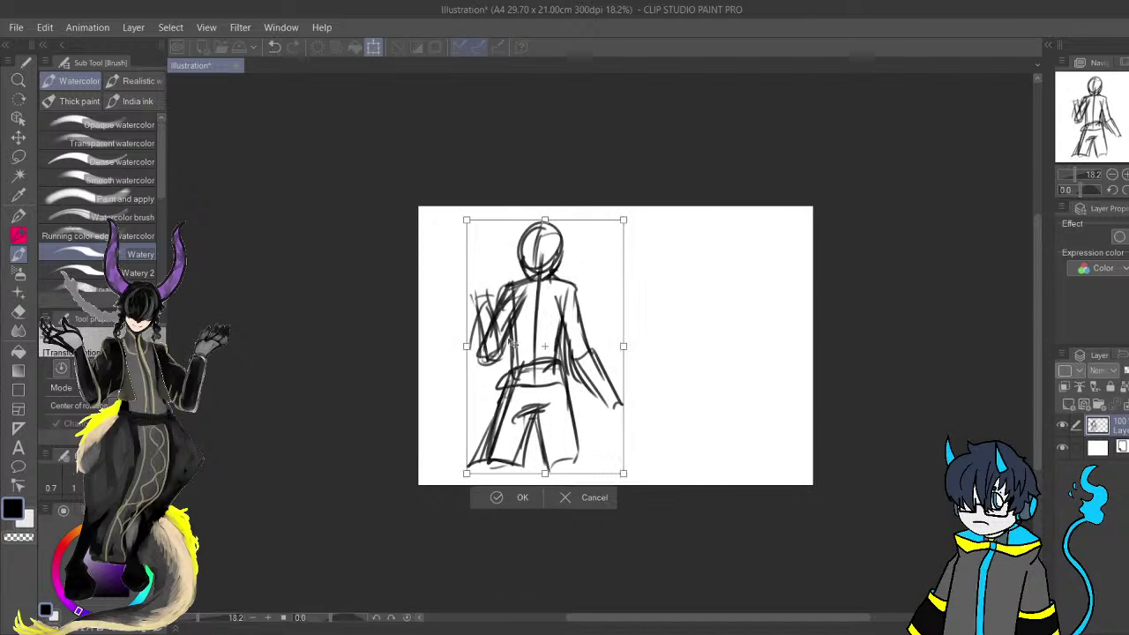
pyautogui.moveTo(622, 471); pyautogui.dragTo(537, 334)
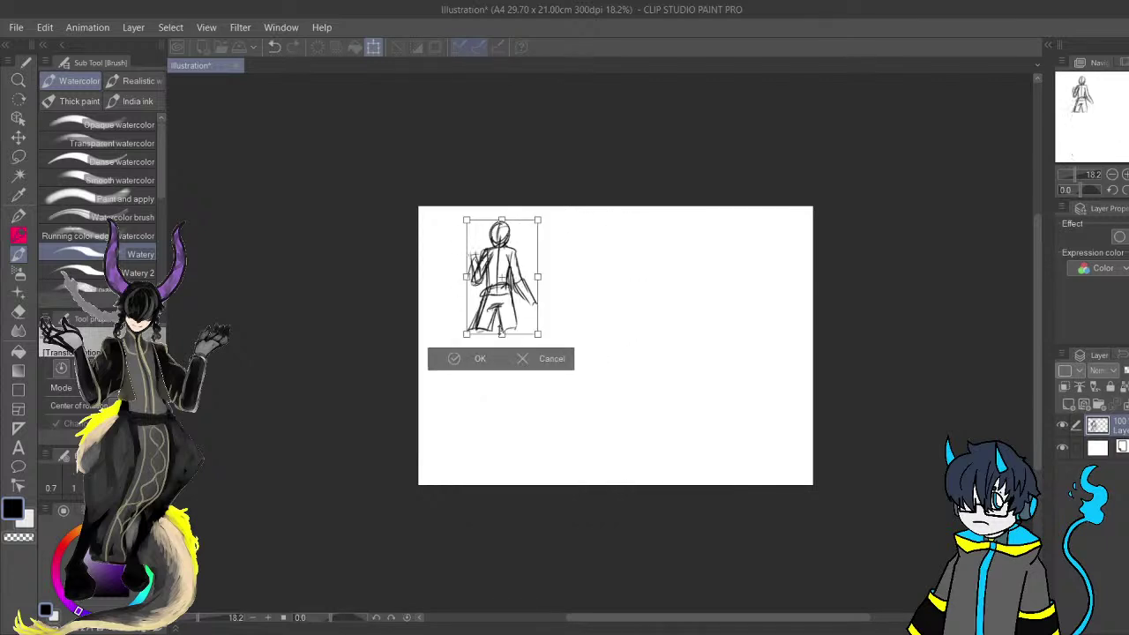
pyautogui.scroll(2, 494, 316)
pyautogui.click(465, 371)
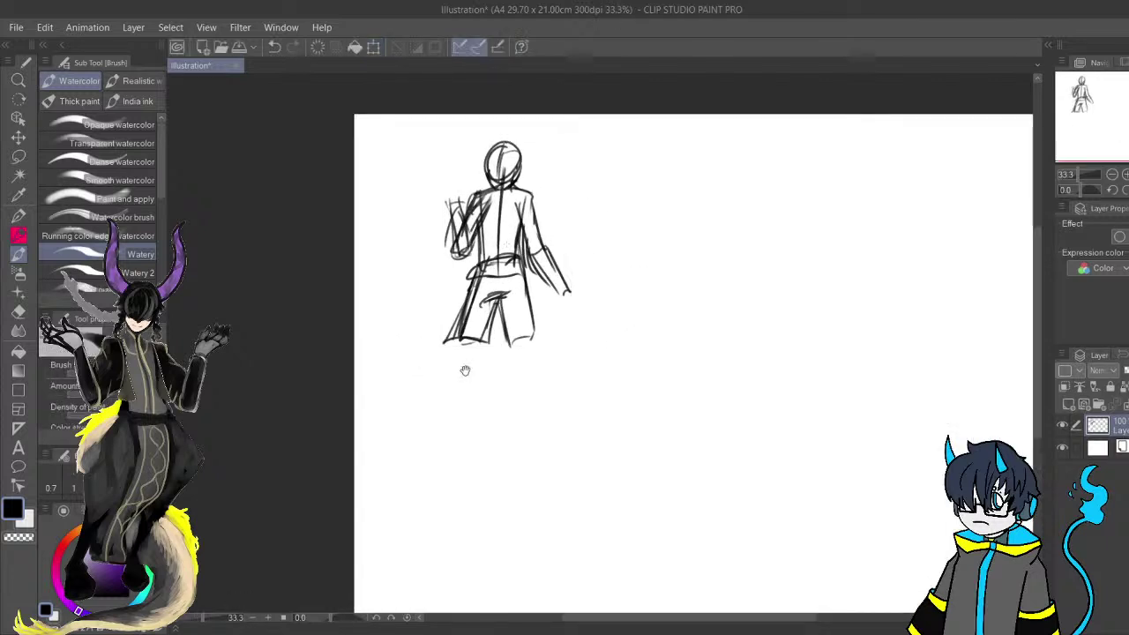
# Sketch the figure's lower legs, its raised hand and its outstretched hand.
pyautogui.moveTo(464, 370); pyautogui.dragTo(468, 344)
pyautogui.moveTo(476, 264)
pyautogui.mouseDown()
pyautogui.moveTo(473, 420)
pyautogui.moveTo(476, 298)
pyautogui.moveTo(494, 314)
pyautogui.moveTo(496, 353)
pyautogui.moveTo(492, 320)
pyautogui.moveTo(476, 420)
pyautogui.moveTo(471, 300)
pyautogui.moveTo(477, 414)
pyautogui.moveTo(501, 274)
pyautogui.moveTo(472, 265)
pyautogui.moveTo(520, 265)
pyautogui.moveTo(498, 425)
pyautogui.mouseUp()
pyautogui.hotkey('ctrl', 'z')
pyautogui.moveTo(513, 310); pyautogui.dragTo(497, 412)
pyautogui.moveTo(533, 346); pyautogui.dragTo(504, 409)
pyautogui.moveTo(536, 301); pyautogui.dragTo(520, 385)
pyautogui.moveTo(547, 313); pyautogui.dragTo(540, 395)
pyautogui.moveTo(562, 331)
pyautogui.mouseDown()
pyautogui.moveTo(572, 344)
pyautogui.moveTo(561, 344)
pyautogui.moveTo(569, 330)
pyautogui.mouseUp()
pyautogui.moveTo(584, 321)
pyautogui.mouseDown()
pyautogui.moveTo(575, 333)
pyautogui.moveTo(584, 303)
pyautogui.moveTo(592, 327)
pyautogui.mouseUp()
pyautogui.moveTo(491, 285)
pyautogui.mouseDown()
pyautogui.moveTo(543, 325)
pyautogui.moveTo(490, 291)
pyautogui.moveTo(497, 255)
pyautogui.moveTo(505, 263)
pyautogui.moveTo(477, 123)
pyautogui.mouseUp()
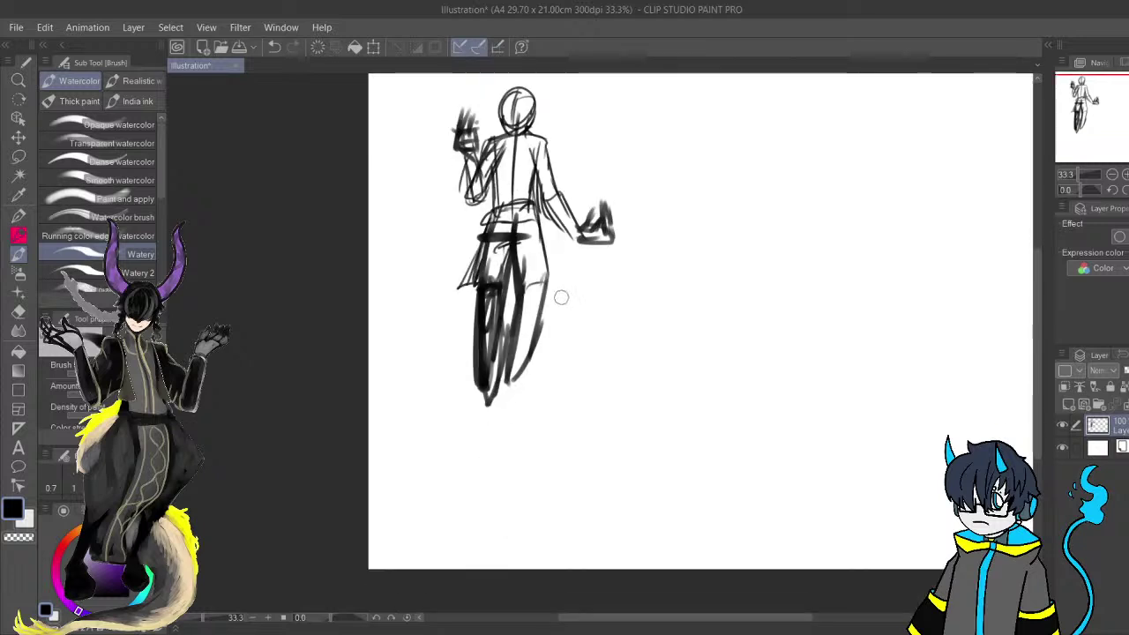
# Sketch the figure's ankles and two feet at the ends of the lower legs.
pyautogui.moveTo(480, 365)
pyautogui.mouseDown()
pyautogui.moveTo(520, 345)
pyautogui.moveTo(499, 364)
pyautogui.moveTo(502, 412)
pyautogui.moveTo(499, 396)
pyautogui.moveTo(479, 430)
pyautogui.moveTo(501, 431)
pyautogui.moveTo(532, 361)
pyautogui.moveTo(556, 423)
pyautogui.moveTo(575, 401)
pyautogui.moveTo(549, 388)
pyautogui.mouseUp()
pyautogui.scroll(3, 589, 418)
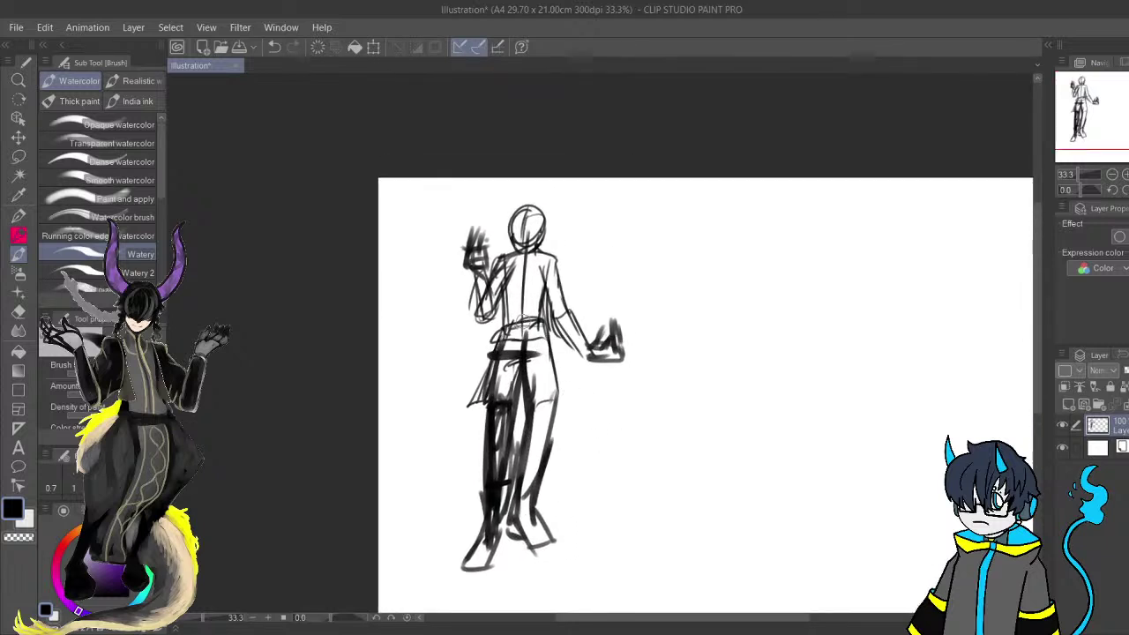
pyautogui.scroll(-3, 564, 364)
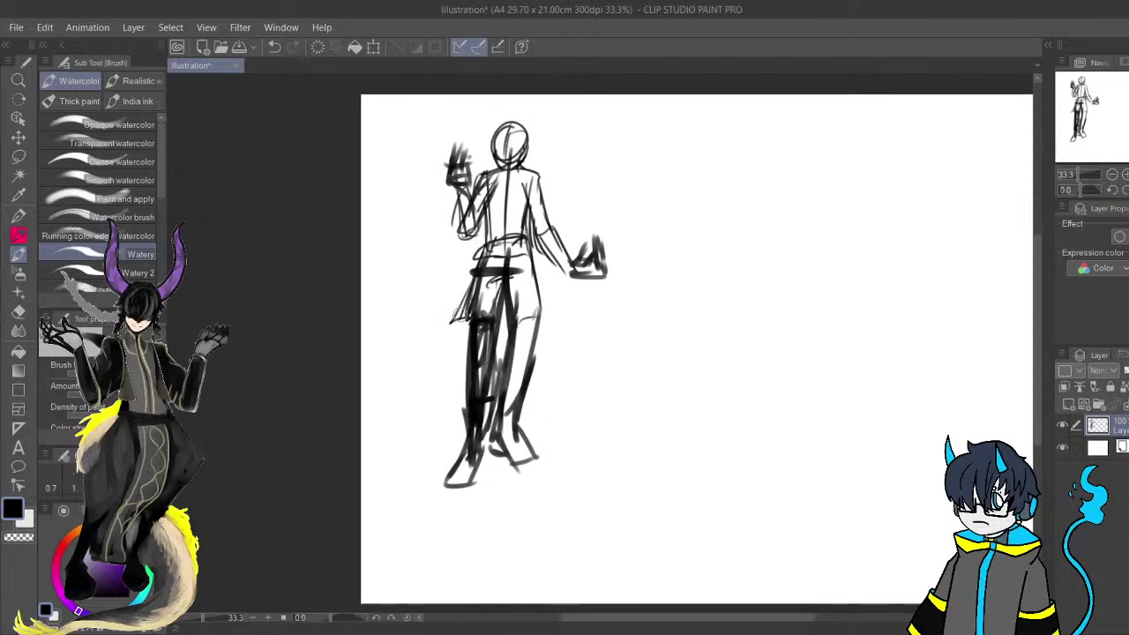
# Draw a thick black belt across the hips and darken the thigh and left-hand side of the torso.
pyautogui.moveTo(504, 258); pyautogui.dragTo(475, 307)
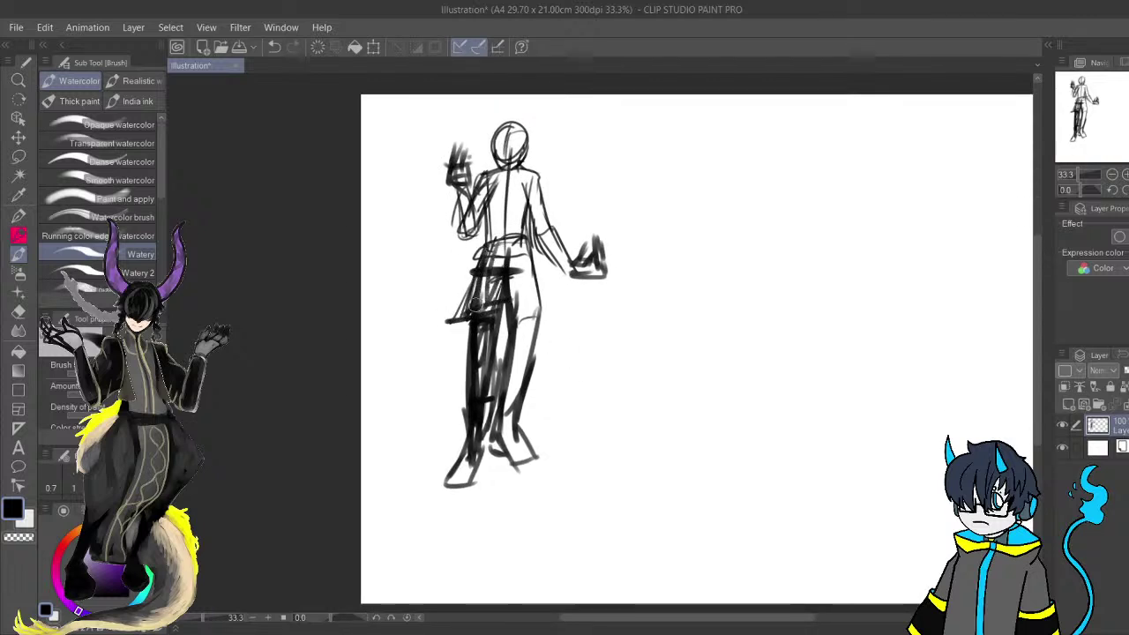
pyautogui.moveTo(564, 355); pyautogui.dragTo(460, 349)
pyautogui.moveTo(407, 267)
pyautogui.mouseDown()
pyautogui.moveTo(370, 272)
pyautogui.moveTo(425, 269)
pyautogui.moveTo(372, 168)
pyautogui.mouseUp()
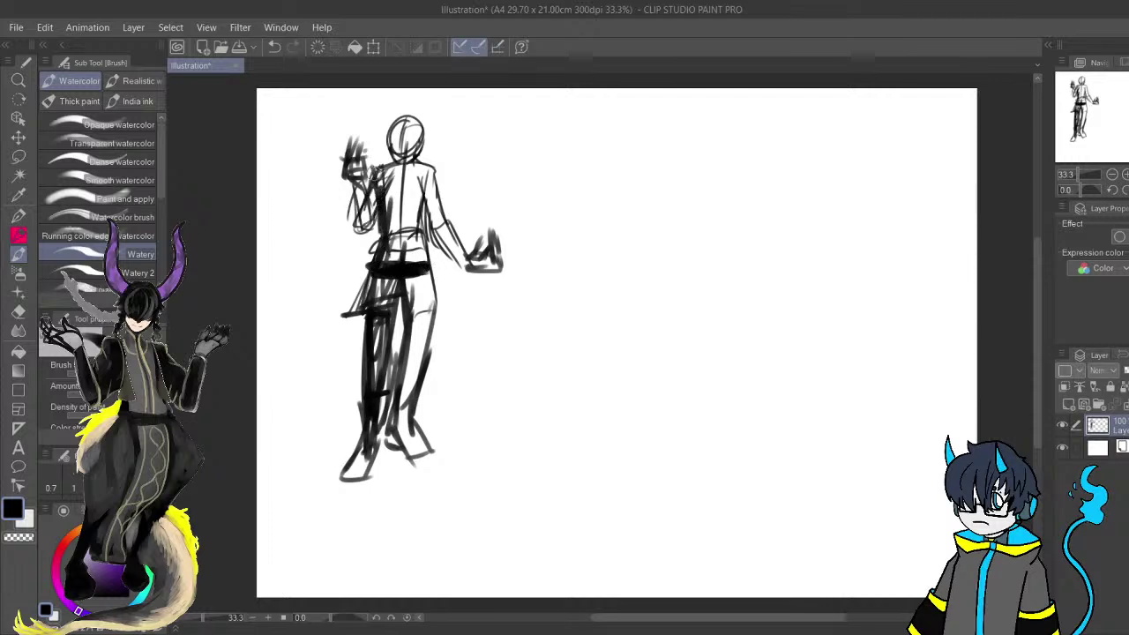
# Start a second figure beside the first with a round head, spine line, shoulder line and torso sides.
pyautogui.moveTo(481, 242); pyautogui.dragTo(459, 241)
pyautogui.moveTo(572, 124)
pyautogui.mouseDown()
pyautogui.moveTo(574, 150)
pyautogui.moveTo(572, 125)
pyautogui.mouseUp()
pyautogui.moveTo(550, 168); pyautogui.dragTo(551, 287)
pyautogui.moveTo(529, 184); pyautogui.dragTo(579, 187)
pyautogui.moveTo(537, 185)
pyautogui.mouseDown()
pyautogui.moveTo(525, 244)
pyautogui.moveTo(547, 253)
pyautogui.moveTo(550, 272)
pyautogui.moveTo(578, 262)
pyautogui.moveTo(533, 274)
pyautogui.moveTo(520, 296)
pyautogui.moveTo(542, 265)
pyautogui.moveTo(498, 353)
pyautogui.moveTo(549, 408)
pyautogui.moveTo(571, 376)
pyautogui.moveTo(556, 310)
pyautogui.mouseUp()
# Sketch the second figure's straight leg, bent leg with knee circle, shoulder joints and left-hand arm with a round hand.
pyautogui.moveTo(543, 272)
pyautogui.mouseDown()
pyautogui.moveTo(508, 369)
pyautogui.moveTo(551, 356)
pyautogui.moveTo(540, 335)
pyautogui.moveTo(563, 431)
pyautogui.moveTo(556, 380)
pyautogui.moveTo(568, 374)
pyautogui.moveTo(574, 286)
pyautogui.moveTo(569, 471)
pyautogui.mouseUp()
pyautogui.moveTo(575, 370); pyautogui.dragTo(564, 529)
pyautogui.moveTo(573, 461); pyautogui.dragTo(571, 527)
pyautogui.moveTo(537, 232)
pyautogui.mouseDown()
pyautogui.moveTo(555, 339)
pyautogui.moveTo(549, 374)
pyautogui.mouseUp()
pyautogui.moveTo(553, 302)
pyautogui.mouseDown()
pyautogui.moveTo(527, 318)
pyautogui.moveTo(527, 340)
pyautogui.mouseUp()
pyautogui.moveTo(602, 298)
pyautogui.mouseDown()
pyautogui.moveTo(600, 335)
pyautogui.moveTo(522, 385)
pyautogui.mouseUp()
pyautogui.moveTo(543, 340); pyautogui.dragTo(498, 409)
pyautogui.moveTo(479, 415); pyautogui.dragTo(494, 411)
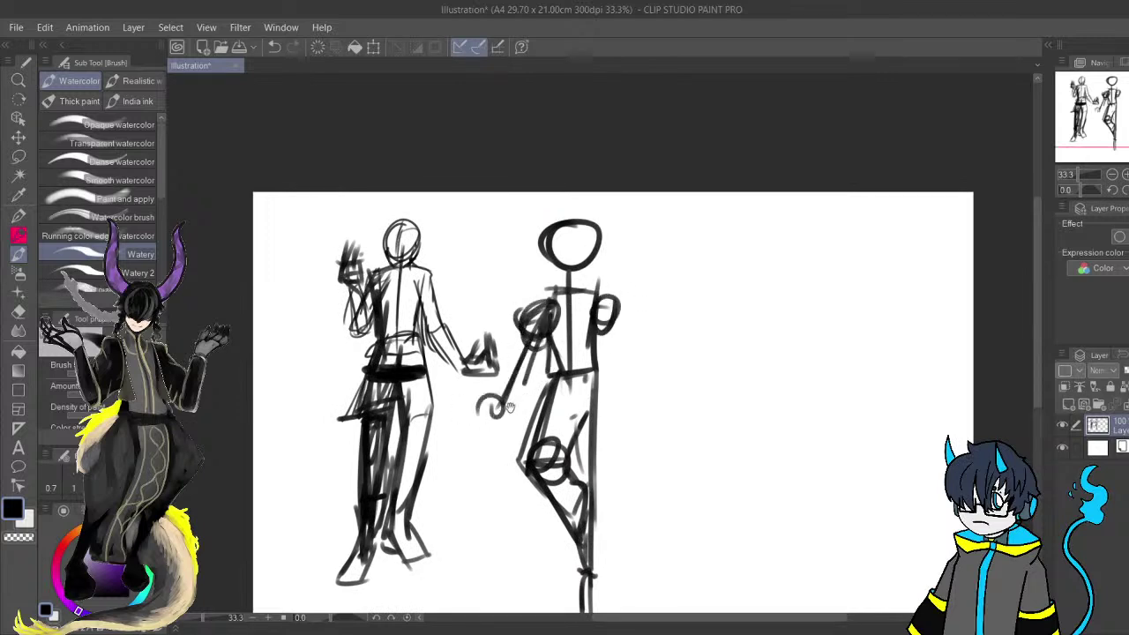
# Hand-letter the word "Sketch" in the empty area beside the two figures.
pyautogui.moveTo(604, 332); pyautogui.dragTo(458, 320)
pyautogui.moveTo(628, 234); pyautogui.dragTo(582, 284)
pyautogui.moveTo(651, 200); pyautogui.dragTo(645, 274)
pyautogui.moveTo(668, 217); pyautogui.dragTo(711, 265)
pyautogui.moveTo(728, 192); pyautogui.dragTo(722, 272)
pyautogui.moveTo(703, 245)
pyautogui.mouseDown()
pyautogui.moveTo(734, 238)
pyautogui.moveTo(760, 259)
pyautogui.mouseUp()
pyautogui.moveTo(780, 190)
pyautogui.mouseDown()
pyautogui.moveTo(783, 277)
pyautogui.moveTo(802, 278)
pyautogui.mouseUp()
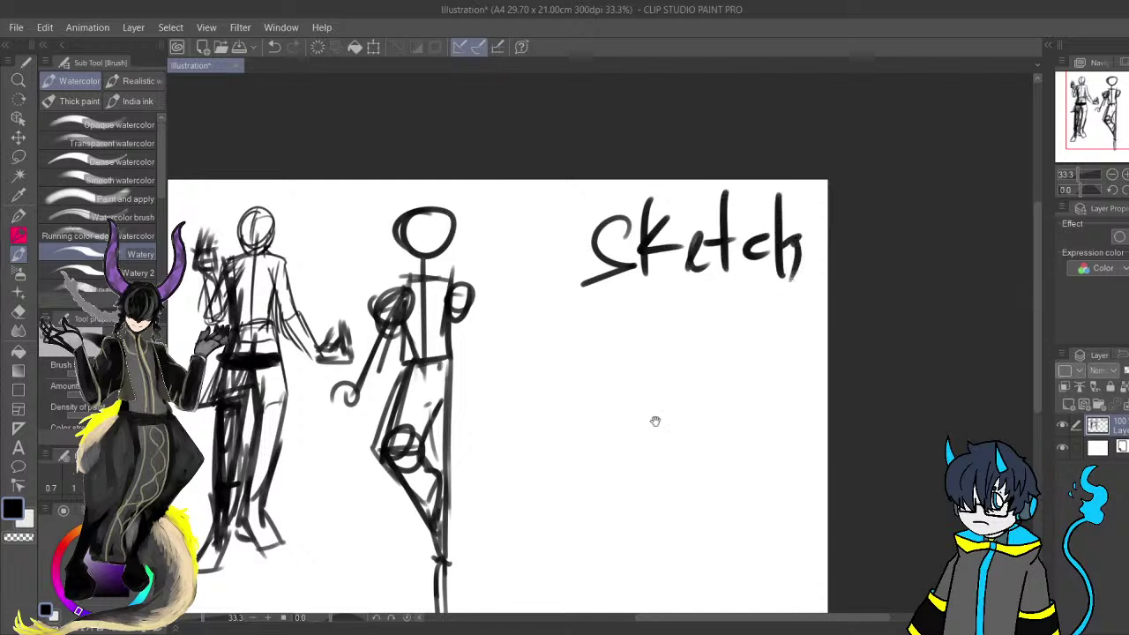
# Hand-letter the word "Pose" beneath "Sketch", undoing the stray 6 drawn below it.
pyautogui.moveTo(660, 379); pyautogui.dragTo(657, 292)
pyautogui.moveTo(650, 226); pyautogui.dragTo(654, 321)
pyautogui.moveTo(653, 235)
pyautogui.mouseDown()
pyautogui.moveTo(656, 278)
pyautogui.moveTo(702, 280)
pyautogui.mouseUp()
pyautogui.moveTo(742, 266); pyautogui.dragTo(738, 314)
pyautogui.moveTo(761, 306); pyautogui.dragTo(784, 328)
pyautogui.moveTo(667, 374)
pyautogui.mouseDown()
pyautogui.moveTo(645, 294)
pyautogui.moveTo(634, 407)
pyautogui.moveTo(603, 335)
pyautogui.mouseUp()
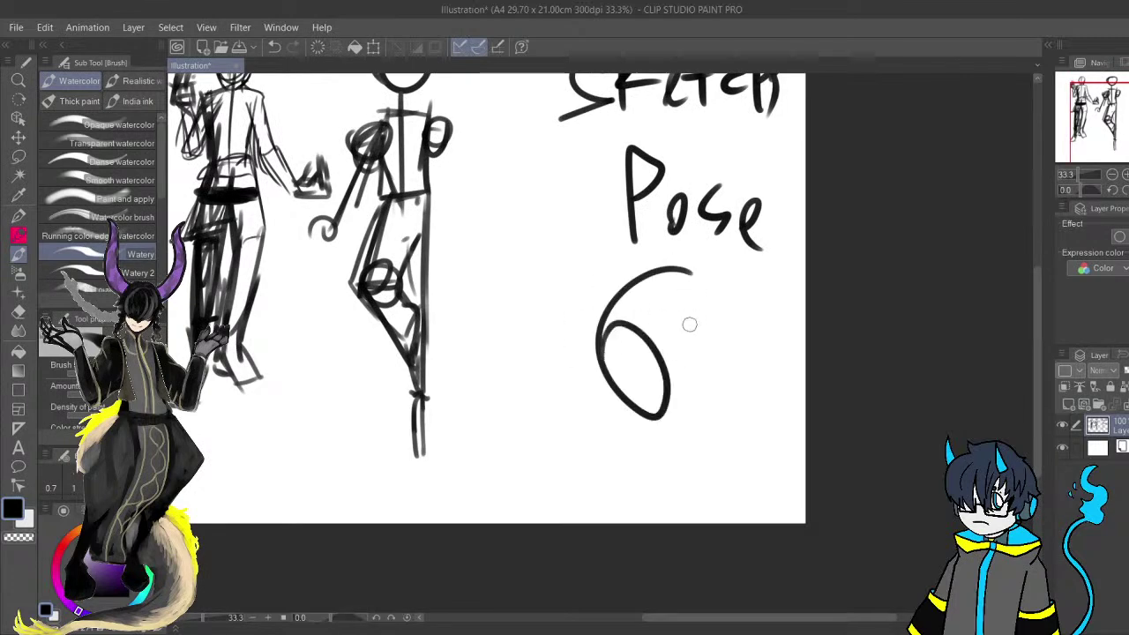
pyautogui.hotkey('ctrl', 'z')
# Thicken the second figure's head, torso and bent leg, and add its right-hand arm with a round hand.
pyautogui.moveTo(593, 386); pyautogui.dragTo(727, 454)
pyautogui.moveTo(575, 214)
pyautogui.mouseDown()
pyautogui.moveTo(597, 268)
pyautogui.moveTo(692, 374)
pyautogui.mouseUp()
pyautogui.moveTo(625, 187)
pyautogui.mouseDown()
pyautogui.moveTo(644, 215)
pyautogui.moveTo(637, 195)
pyautogui.moveTo(633, 207)
pyautogui.mouseUp()
pyautogui.moveTo(647, 286)
pyautogui.mouseDown()
pyautogui.moveTo(655, 247)
pyautogui.moveTo(629, 273)
pyautogui.mouseUp()
pyautogui.moveTo(617, 216)
pyautogui.mouseDown()
pyautogui.moveTo(620, 301)
pyautogui.moveTo(656, 220)
pyautogui.moveTo(629, 222)
pyautogui.moveTo(630, 316)
pyautogui.moveTo(589, 395)
pyautogui.moveTo(614, 379)
pyautogui.mouseUp()
pyautogui.moveTo(617, 379); pyautogui.dragTo(607, 406)
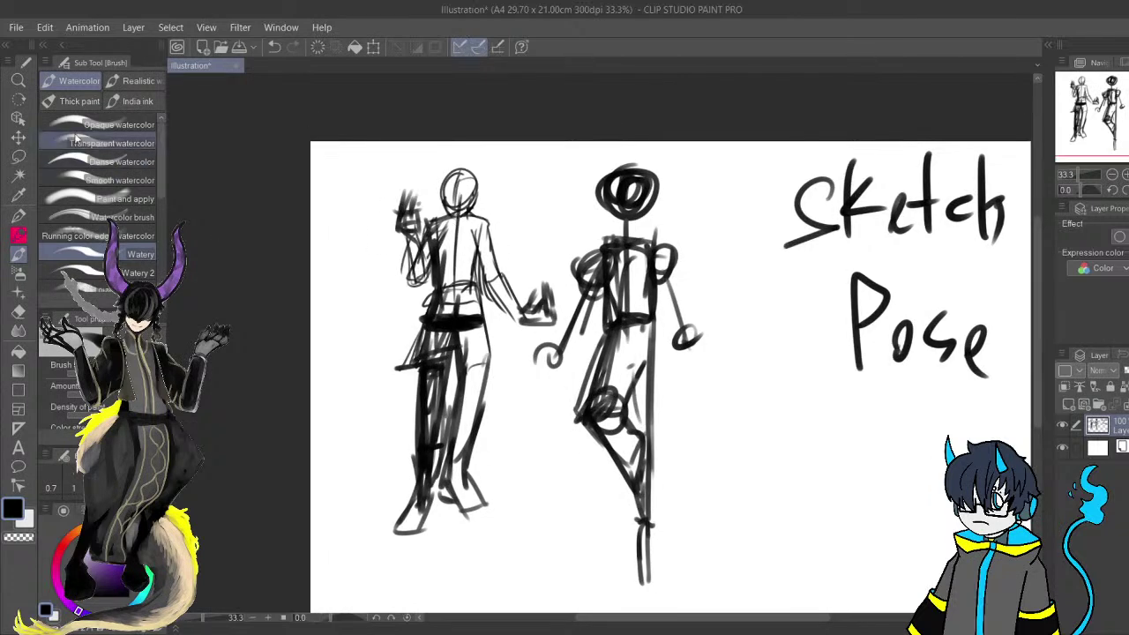
# Lasso the second figure, cut and paste it onto its own layer, and clear the selection.
pyautogui.click(18, 174)
pyautogui.click(19, 157)
pyautogui.moveTo(590, 188)
pyautogui.mouseDown()
pyautogui.moveTo(535, 171)
pyautogui.moveTo(508, 236)
pyautogui.mouseUp()
pyautogui.moveTo(481, 313)
pyautogui.mouseDown()
pyautogui.moveTo(525, 576)
pyautogui.moveTo(660, 498)
pyautogui.moveTo(673, 195)
pyautogui.moveTo(556, 128)
pyautogui.mouseUp()
pyautogui.hotkey('ctrl', 'x')
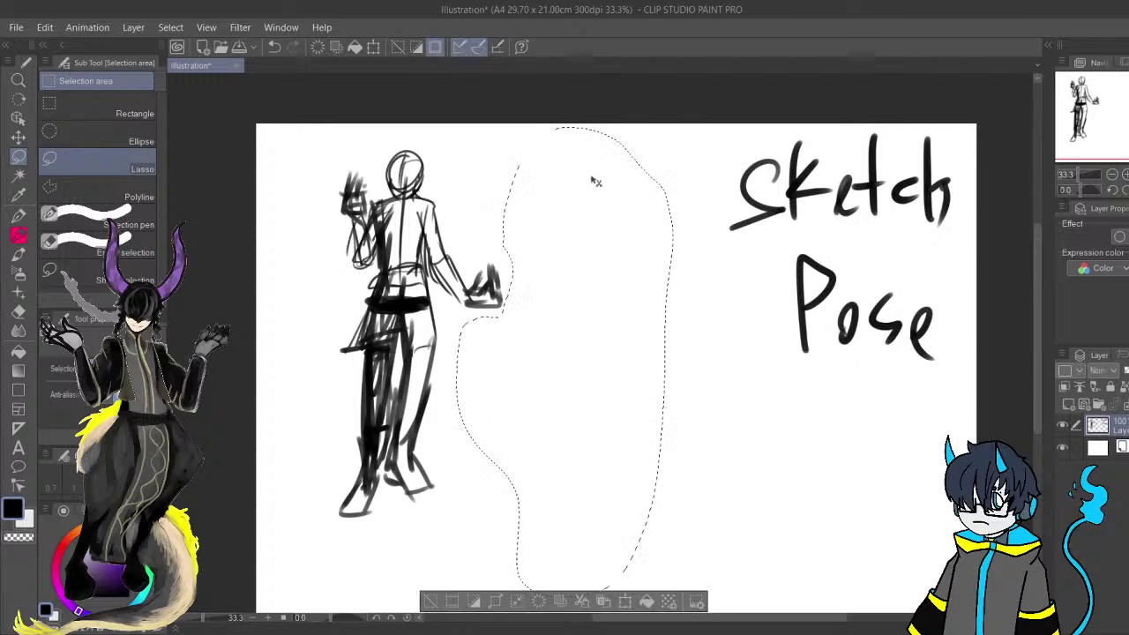
pyautogui.hotkey('ctrl', 'v')
pyautogui.hotkey('ctrl', 'd')
# Lasso the "Sketch Pose" lettering, move it onto its own layer, and clear the selection.
pyautogui.moveTo(739, 126)
pyautogui.mouseDown()
pyautogui.moveTo(1002, 297)
pyautogui.moveTo(997, 123)
pyautogui.mouseUp()
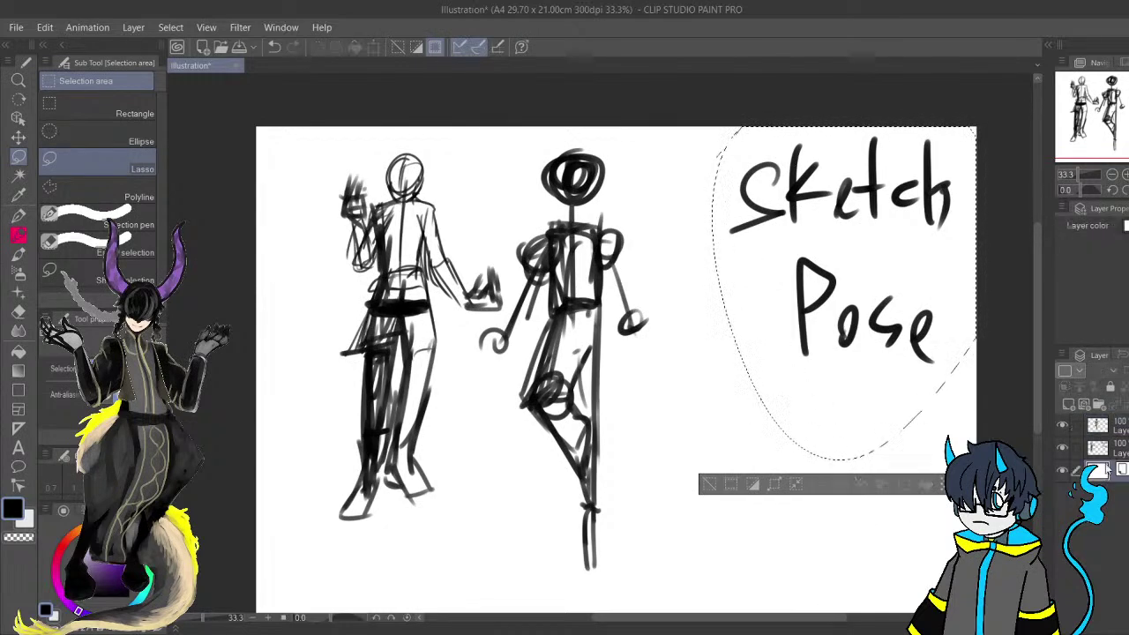
pyautogui.click(1102, 447)
pyautogui.press('Delete')
pyautogui.hotkey('ctrl', 'v')
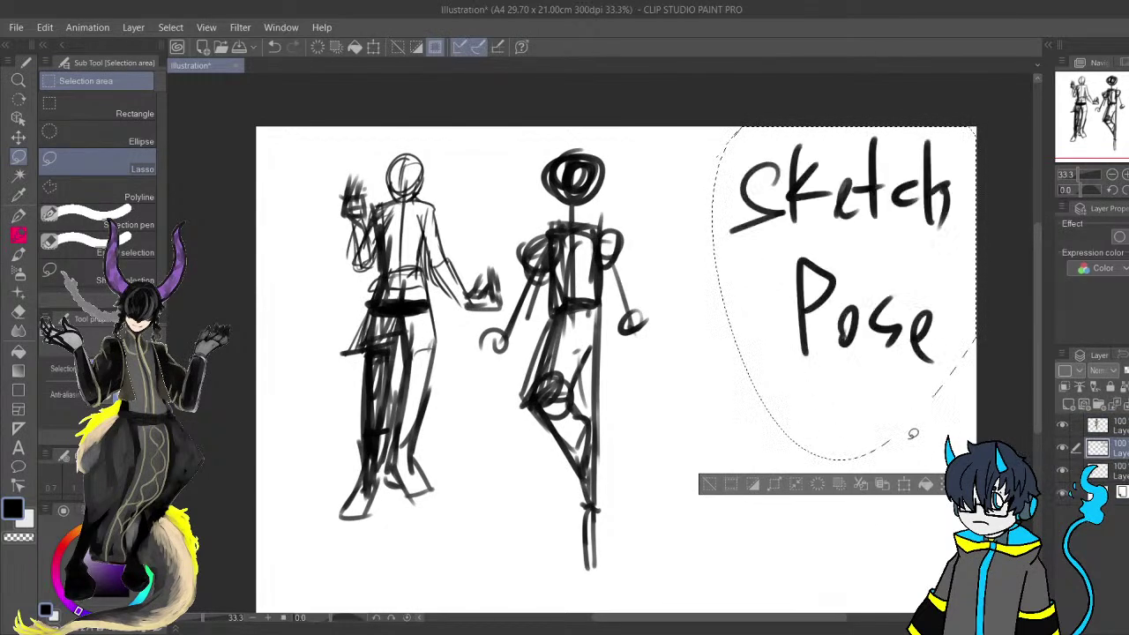
pyautogui.hotkey('ctrl', 'd')
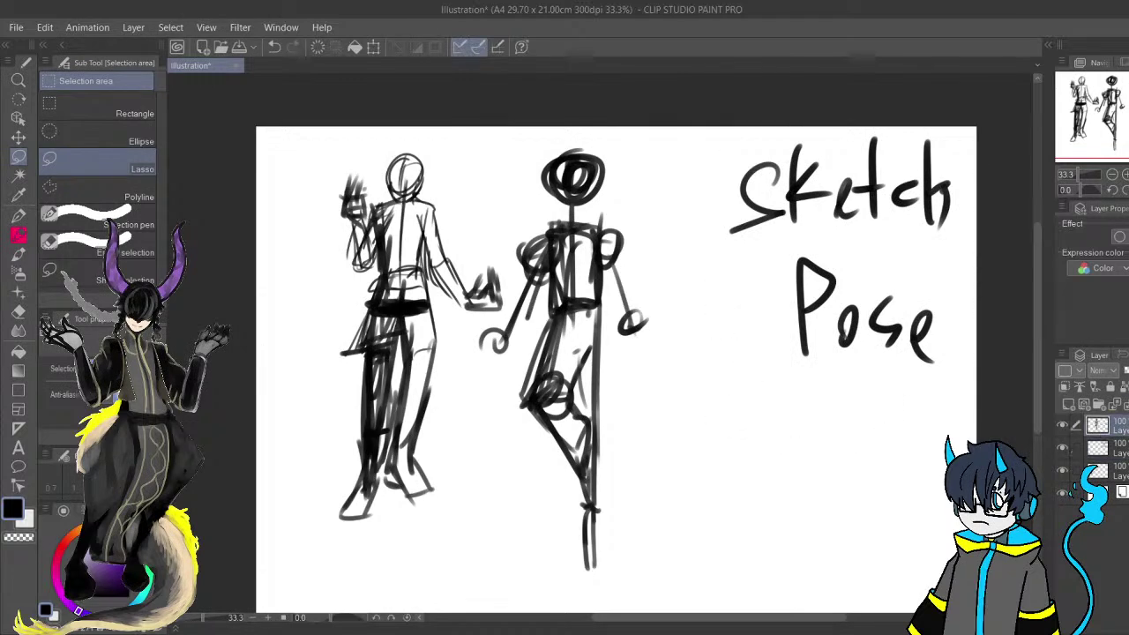
pyautogui.click(1097, 470)
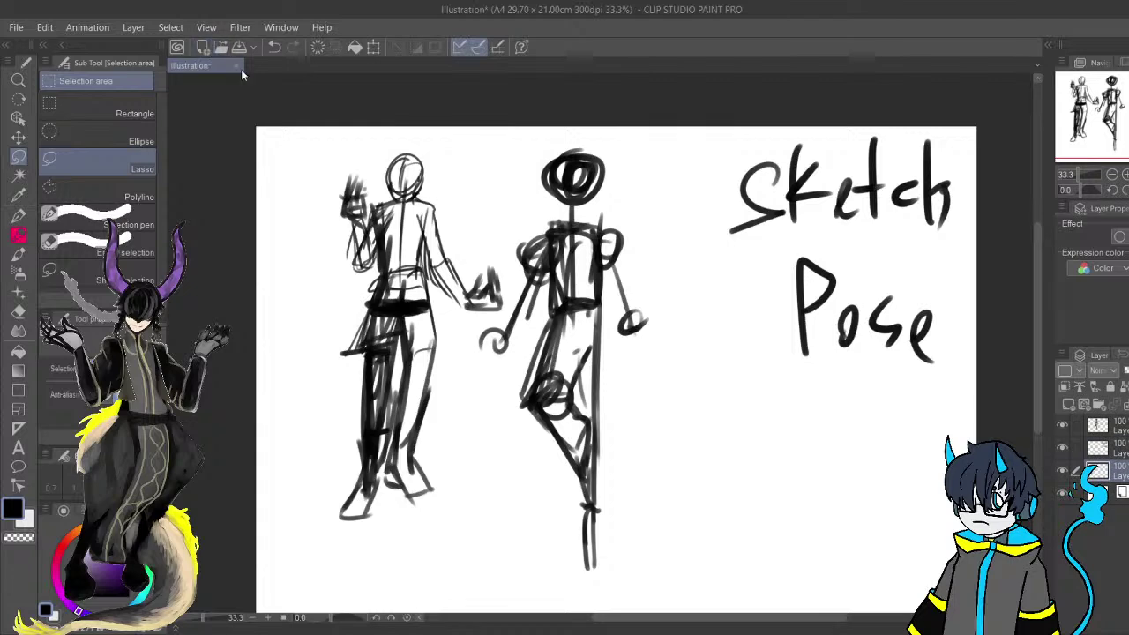
# Create a second landscape A4 canvas at 300 dpi and activate the Watery brush on it.
pyautogui.click(196, 52)
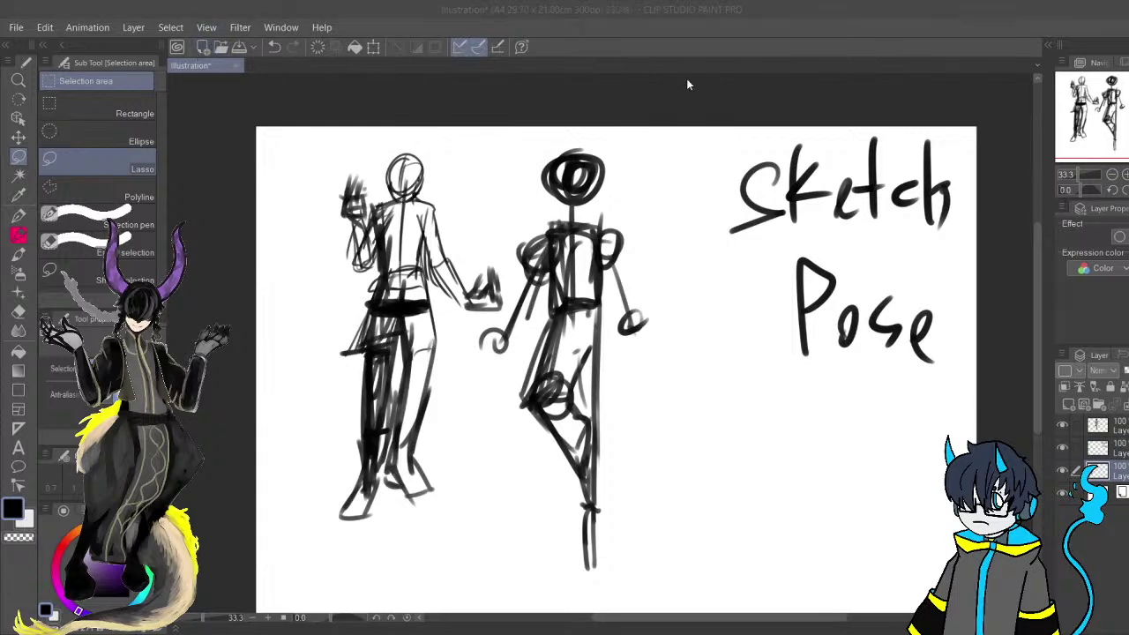
pyautogui.click(774, 139)
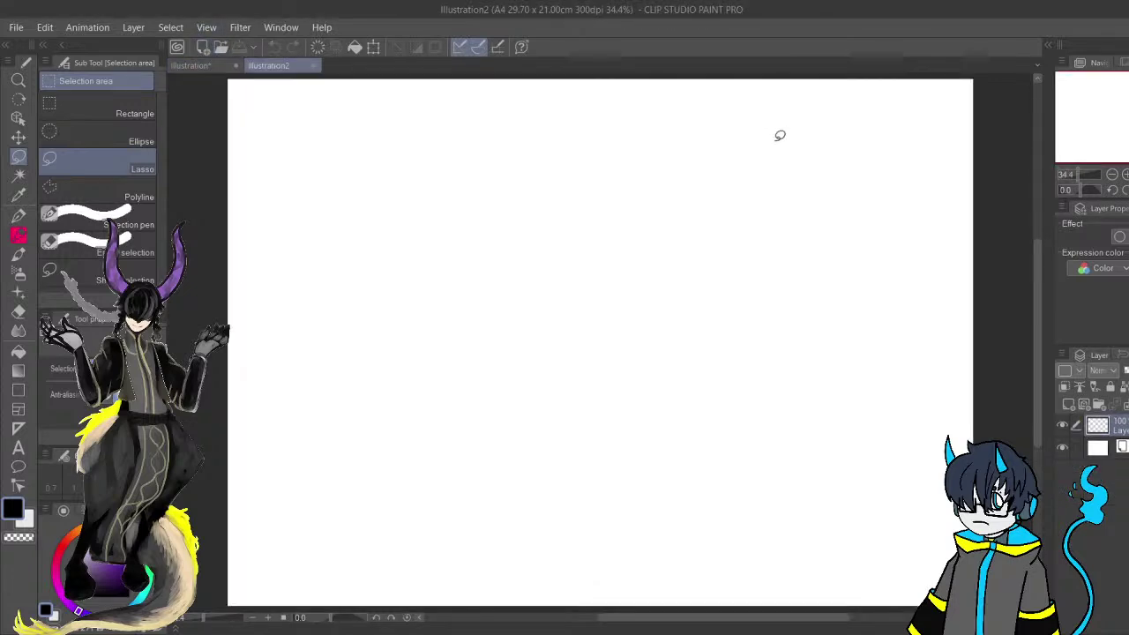
pyautogui.press('b')
pyautogui.moveTo(482, 241)
pyautogui.mouseDown()
pyautogui.moveTo(449, 288)
pyautogui.moveTo(475, 218)
pyautogui.moveTo(446, 291)
pyautogui.moveTo(425, 257)
pyautogui.moveTo(443, 259)
pyautogui.mouseUp()
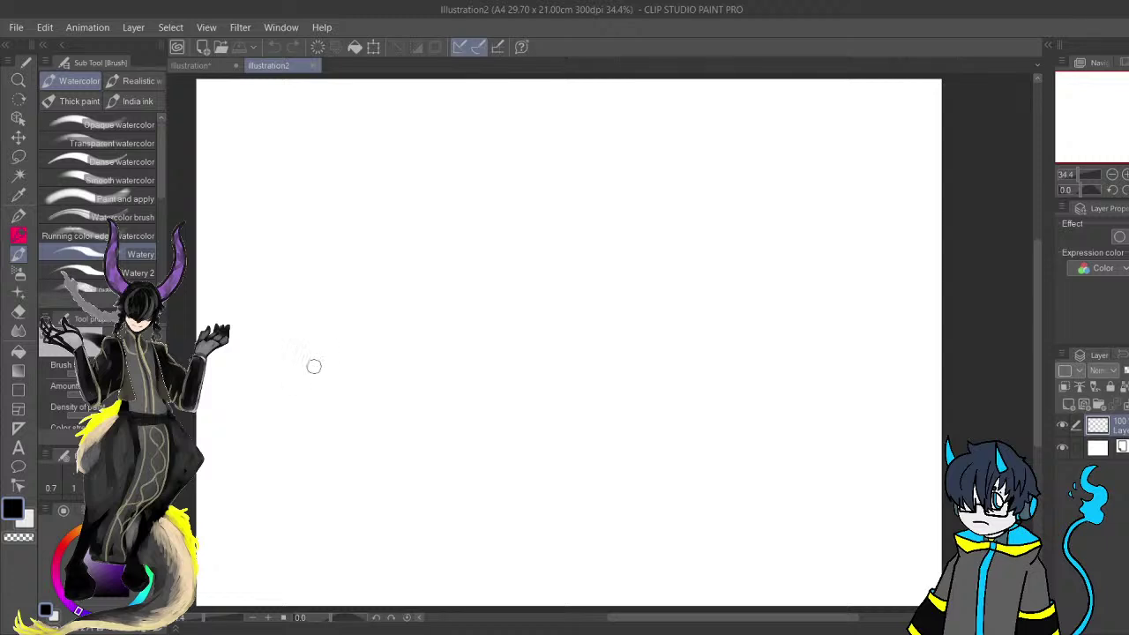
# Paint a mid-grey silhouette with a rounded upper mass, two short side arms and two long legs.
pyautogui.click(89, 567)
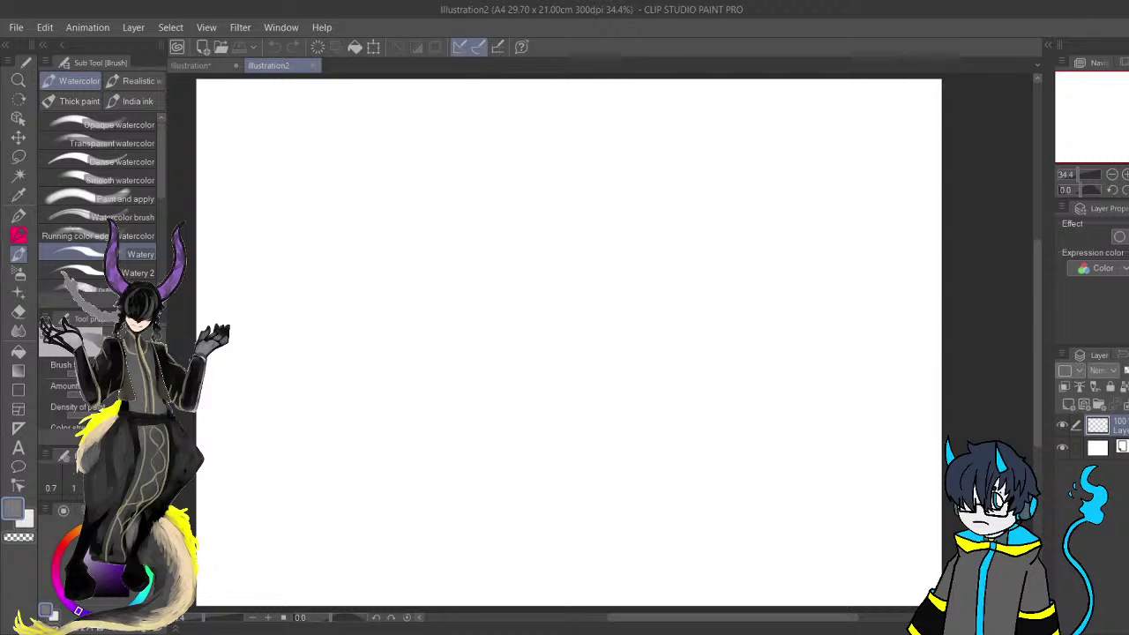
pyautogui.moveTo(366, 168)
pyautogui.mouseDown()
pyautogui.moveTo(357, 193)
pyautogui.moveTo(341, 194)
pyautogui.moveTo(347, 176)
pyautogui.moveTo(356, 180)
pyautogui.moveTo(334, 228)
pyautogui.moveTo(331, 255)
pyautogui.moveTo(359, 200)
pyautogui.moveTo(341, 437)
pyautogui.mouseUp()
pyautogui.moveTo(351, 221)
pyautogui.mouseDown()
pyautogui.moveTo(398, 169)
pyautogui.moveTo(409, 361)
pyautogui.moveTo(396, 166)
pyautogui.moveTo(370, 239)
pyautogui.moveTo(397, 207)
pyautogui.moveTo(373, 214)
pyautogui.moveTo(379, 139)
pyautogui.mouseUp()
# With a smaller black brush, paint hair spikes, a face outline and dark inner strands over the grey silhouette.
pyautogui.moveTo(114, 373); pyautogui.dragTo(96, 373)
pyautogui.click(92, 569)
pyautogui.moveTo(92, 569); pyautogui.dragTo(92, 595)
pyautogui.moveTo(78, 373); pyautogui.dragTo(72, 373)
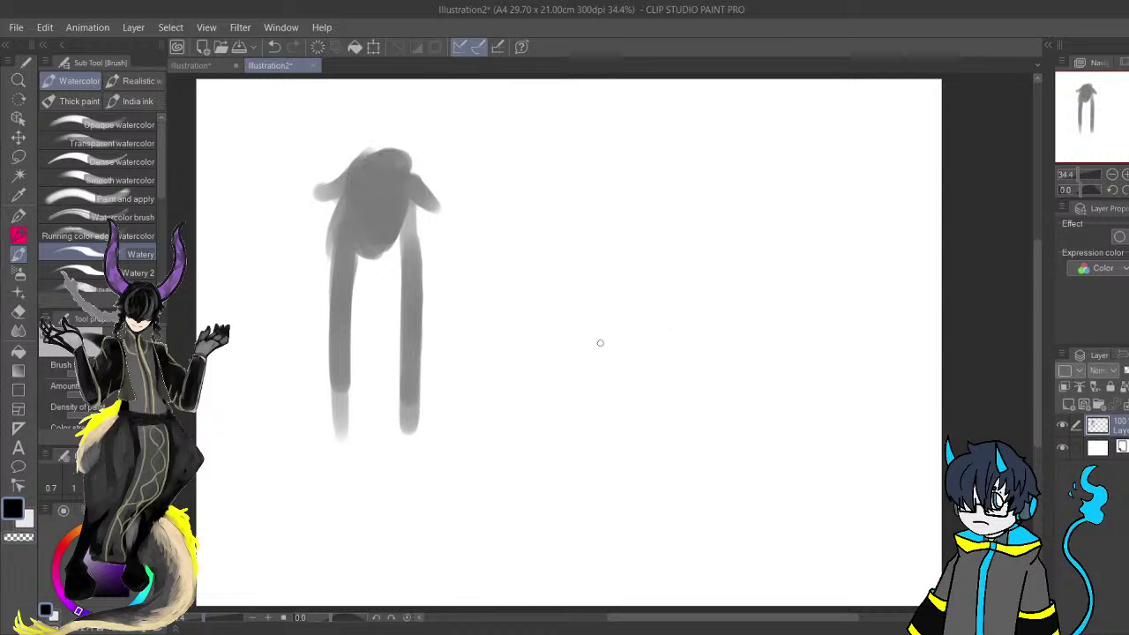
pyautogui.moveTo(351, 181)
pyautogui.mouseDown()
pyautogui.moveTo(325, 207)
pyautogui.moveTo(364, 174)
pyautogui.moveTo(379, 201)
pyautogui.moveTo(378, 248)
pyautogui.moveTo(416, 197)
pyautogui.moveTo(407, 178)
pyautogui.moveTo(360, 167)
pyautogui.moveTo(326, 190)
pyautogui.moveTo(378, 139)
pyautogui.moveTo(410, 163)
pyautogui.moveTo(432, 234)
pyautogui.moveTo(397, 172)
pyautogui.moveTo(377, 171)
pyautogui.moveTo(404, 208)
pyautogui.moveTo(415, 187)
pyautogui.moveTo(349, 242)
pyautogui.moveTo(347, 397)
pyautogui.moveTo(343, 388)
pyautogui.mouseUp()
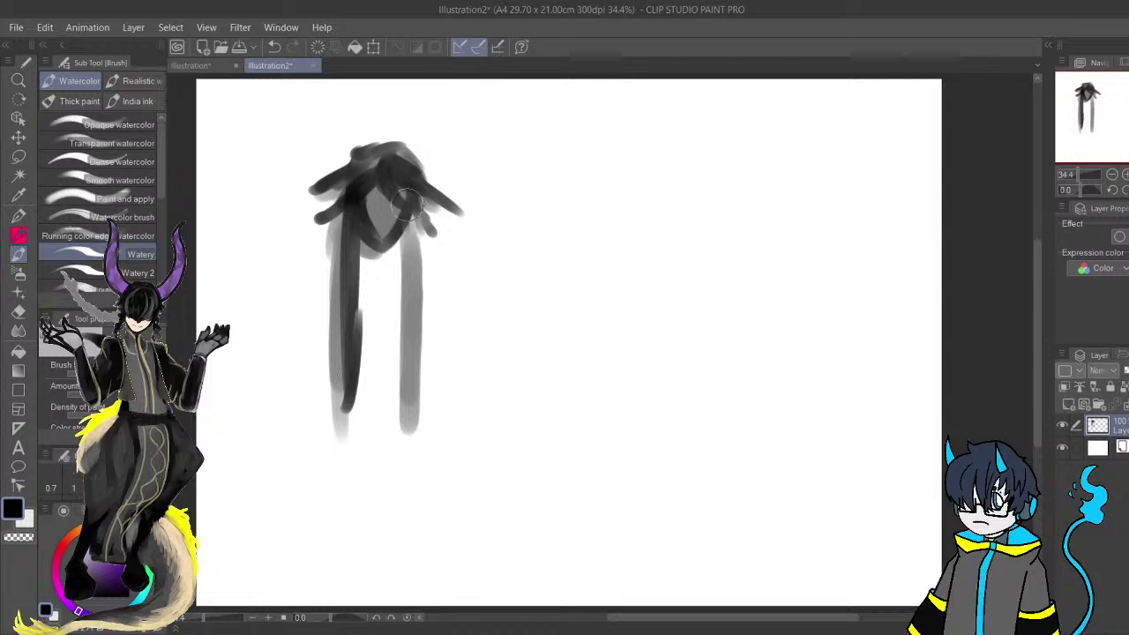
pyautogui.moveTo(405, 198); pyautogui.dragTo(412, 388)
pyautogui.moveTo(350, 174)
pyautogui.mouseDown()
pyautogui.moveTo(342, 185)
pyautogui.moveTo(388, 157)
pyautogui.moveTo(394, 168)
pyautogui.mouseUp()
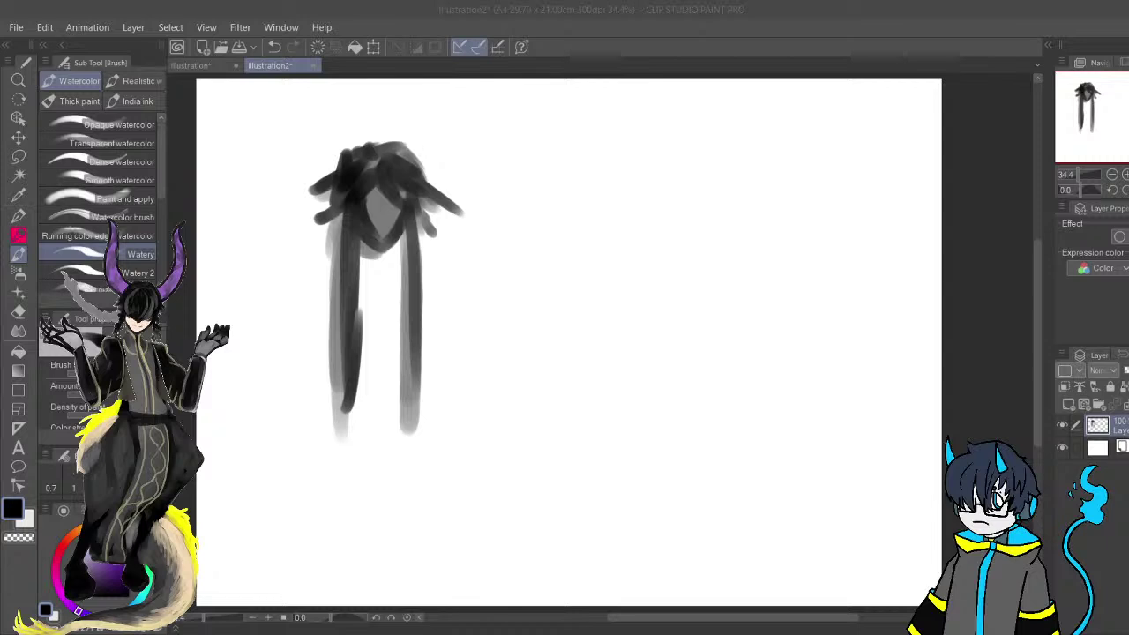
# Block in a black torso, squared shoulders and hanging arms below the head with rough overlapping strokes.
pyautogui.scroll(-1, 512, 373)
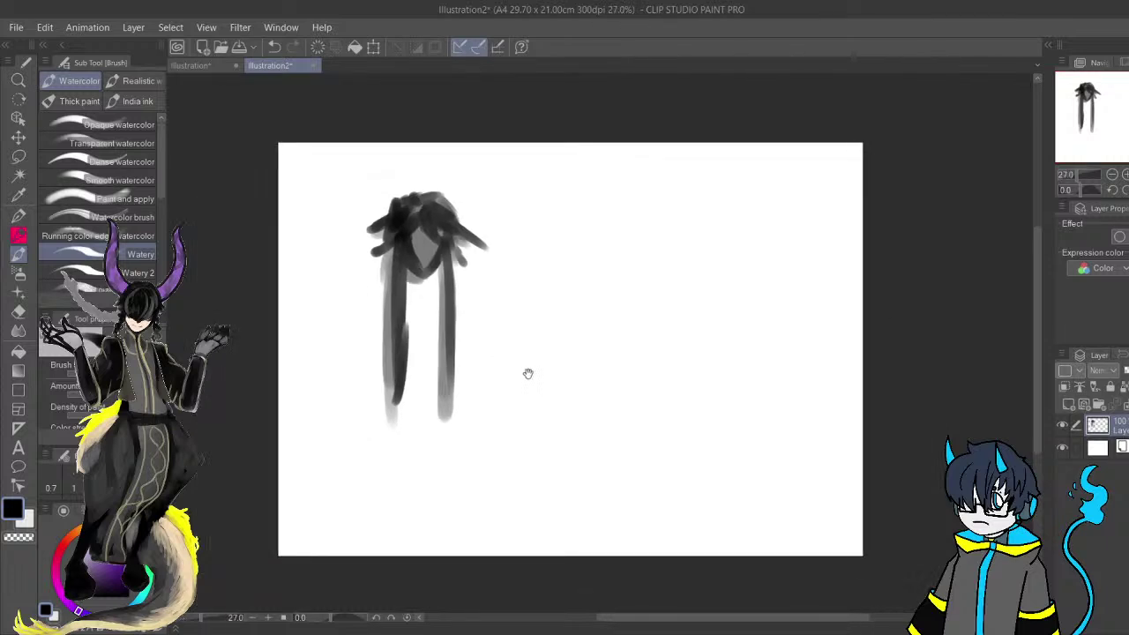
pyautogui.moveTo(448, 302)
pyautogui.mouseDown()
pyautogui.moveTo(502, 353)
pyautogui.moveTo(512, 342)
pyautogui.moveTo(500, 346)
pyautogui.moveTo(504, 430)
pyautogui.mouseUp()
pyautogui.moveTo(498, 344)
pyautogui.mouseDown()
pyautogui.moveTo(492, 412)
pyautogui.moveTo(460, 393)
pyautogui.mouseUp()
pyautogui.moveTo(487, 352)
pyautogui.mouseDown()
pyautogui.moveTo(455, 379)
pyautogui.moveTo(455, 429)
pyautogui.mouseUp()
pyautogui.moveTo(459, 395)
pyautogui.mouseDown()
pyautogui.moveTo(463, 528)
pyautogui.moveTo(474, 420)
pyautogui.mouseUp()
pyautogui.moveTo(462, 300); pyautogui.dragTo(484, 423)
pyautogui.moveTo(480, 411)
pyautogui.mouseDown()
pyautogui.moveTo(477, 439)
pyautogui.moveTo(491, 440)
pyautogui.mouseUp()
pyautogui.moveTo(471, 427)
pyautogui.mouseDown()
pyautogui.moveTo(518, 420)
pyautogui.moveTo(522, 353)
pyautogui.moveTo(482, 247)
pyautogui.moveTo(480, 335)
pyautogui.moveTo(515, 331)
pyautogui.moveTo(497, 432)
pyautogui.mouseUp()
pyautogui.moveTo(479, 312); pyautogui.dragTo(458, 385)
pyautogui.moveTo(458, 384); pyautogui.dragTo(519, 389)
pyautogui.moveTo(481, 409); pyautogui.dragTo(474, 455)
# Scale the whole painted figure down to roughly half its size.
pyautogui.click(373, 47)
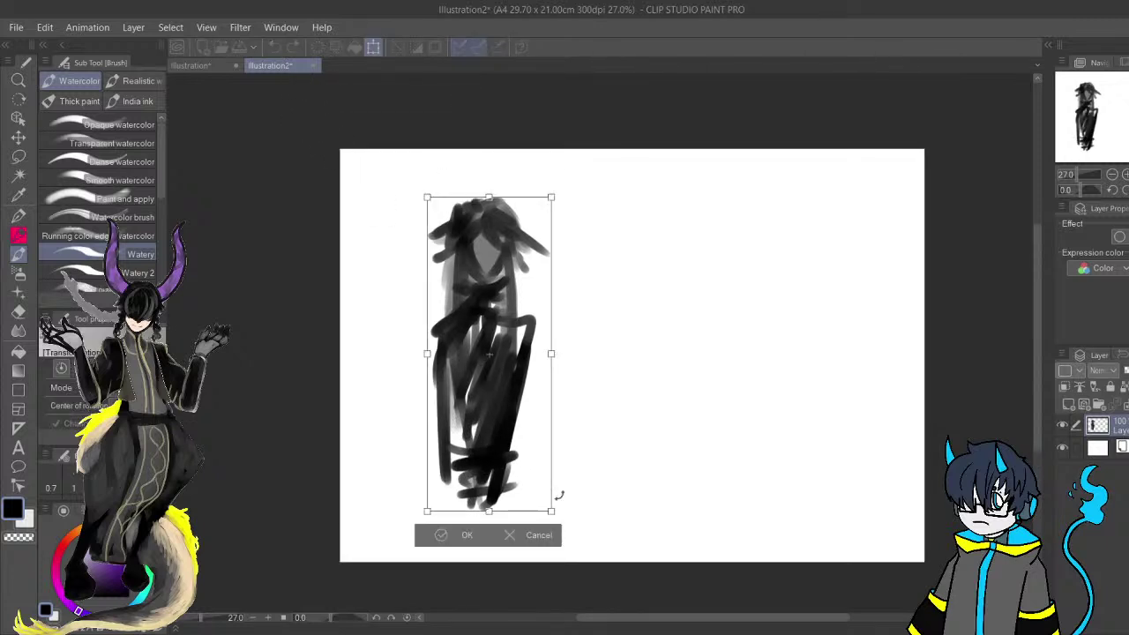
pyautogui.moveTo(550, 510); pyautogui.dragTo(519, 370)
pyautogui.click(441, 366)
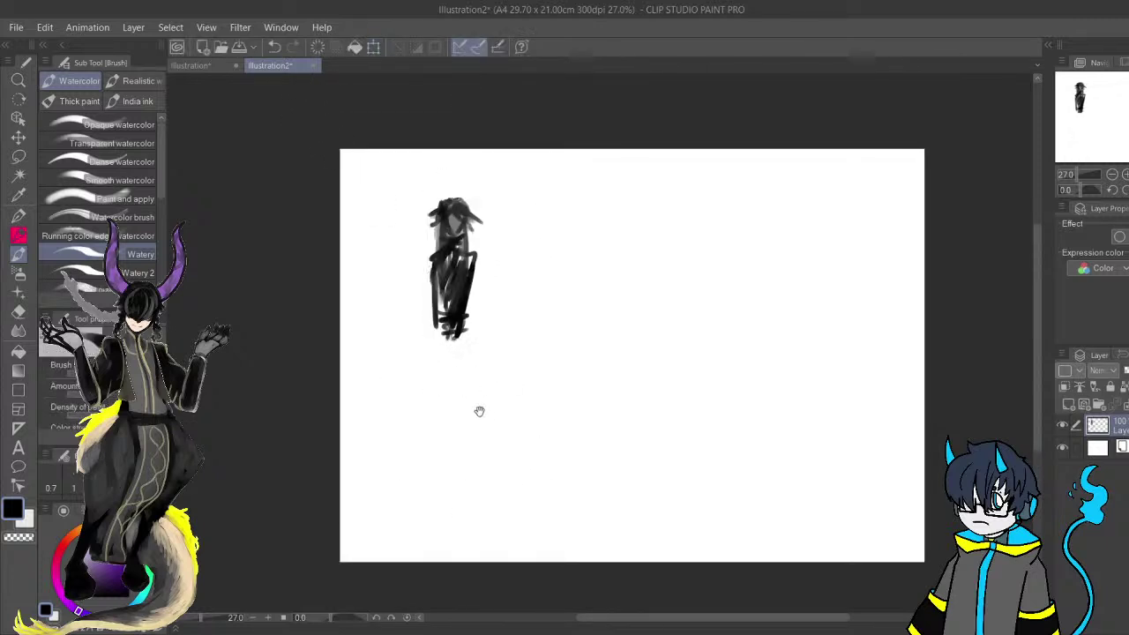
# Extend the shrunken figure with one bent arm, one outstretched arm with a hand, a long coat skirt and two legs.
pyautogui.moveTo(476, 411); pyautogui.dragTo(487, 377)
pyautogui.moveTo(442, 281); pyautogui.dragTo(503, 278)
pyautogui.moveTo(504, 278)
pyautogui.mouseDown()
pyautogui.moveTo(445, 302)
pyautogui.moveTo(474, 296)
pyautogui.mouseUp()
pyautogui.moveTo(442, 308)
pyautogui.mouseDown()
pyautogui.moveTo(425, 400)
pyautogui.moveTo(432, 476)
pyautogui.moveTo(463, 315)
pyautogui.moveTo(460, 337)
pyautogui.mouseUp()
pyautogui.moveTo(453, 310); pyautogui.dragTo(453, 363)
pyautogui.hotkey('ctrl', 'z')
pyautogui.moveTo(450, 401)
pyautogui.mouseDown()
pyautogui.moveTo(464, 299)
pyautogui.moveTo(453, 336)
pyautogui.moveTo(475, 467)
pyautogui.moveTo(467, 286)
pyautogui.moveTo(450, 218)
pyautogui.moveTo(433, 278)
pyautogui.moveTo(486, 275)
pyautogui.moveTo(491, 233)
pyautogui.moveTo(486, 288)
pyautogui.moveTo(495, 276)
pyautogui.moveTo(528, 331)
pyautogui.moveTo(515, 310)
pyautogui.moveTo(527, 305)
pyautogui.moveTo(476, 298)
pyautogui.moveTo(487, 400)
pyautogui.moveTo(485, 380)
pyautogui.moveTo(473, 411)
pyautogui.moveTo(412, 405)
pyautogui.mouseUp()
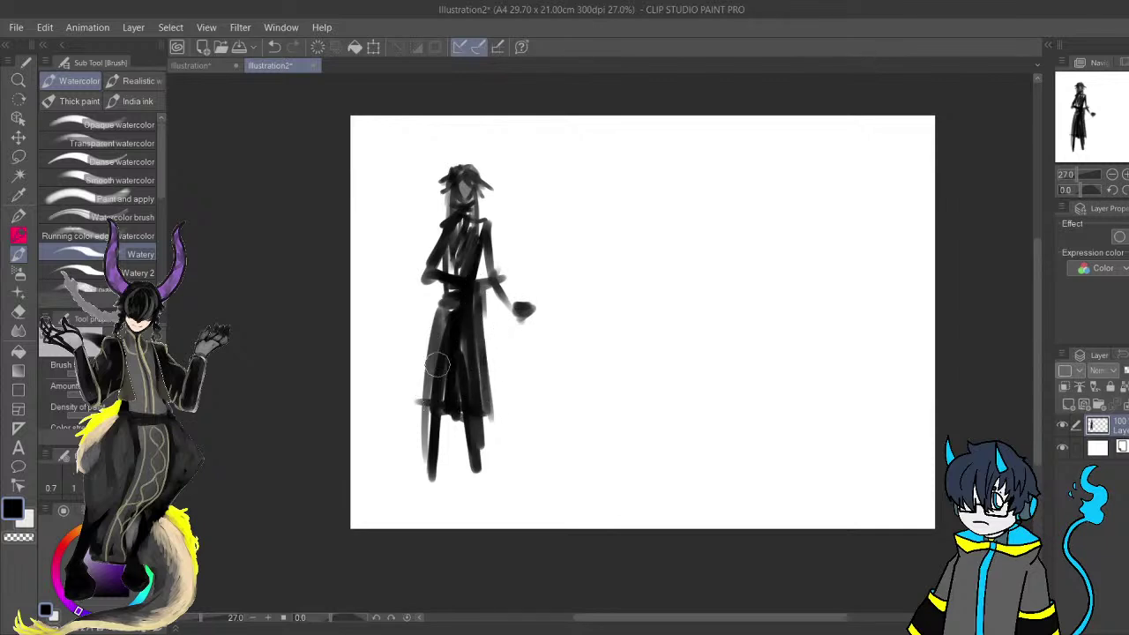
pyautogui.moveTo(472, 361); pyautogui.dragTo(491, 386)
# Handwrite two short lines of notes in the canvas's empty upper-right area.
pyautogui.moveTo(778, 212)
pyautogui.mouseDown()
pyautogui.moveTo(591, 256)
pyautogui.moveTo(534, 206)
pyautogui.moveTo(532, 222)
pyautogui.moveTo(587, 199)
pyautogui.moveTo(658, 233)
pyautogui.moveTo(663, 197)
pyautogui.mouseUp()
pyautogui.moveTo(638, 353); pyautogui.dragTo(690, 303)
pyautogui.moveTo(661, 161); pyautogui.dragTo(720, 281)
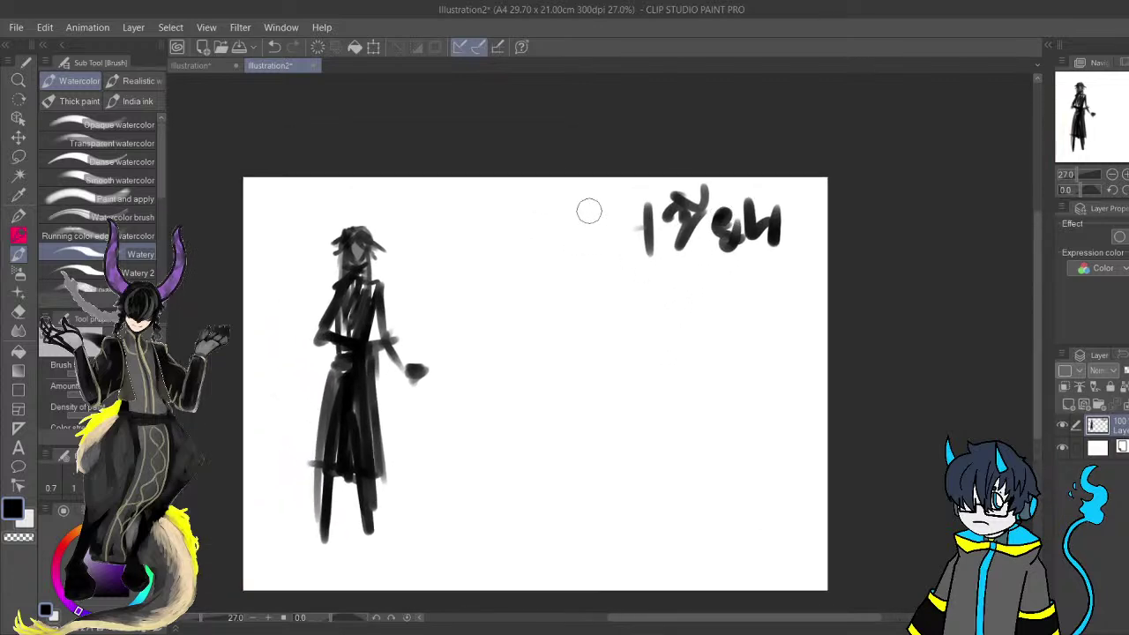
pyautogui.moveTo(603, 210)
pyautogui.mouseDown()
pyautogui.moveTo(603, 258)
pyautogui.moveTo(611, 212)
pyautogui.moveTo(628, 222)
pyautogui.mouseUp()
pyautogui.moveTo(654, 377); pyautogui.dragTo(665, 261)
pyautogui.moveTo(639, 217); pyautogui.dragTo(612, 237)
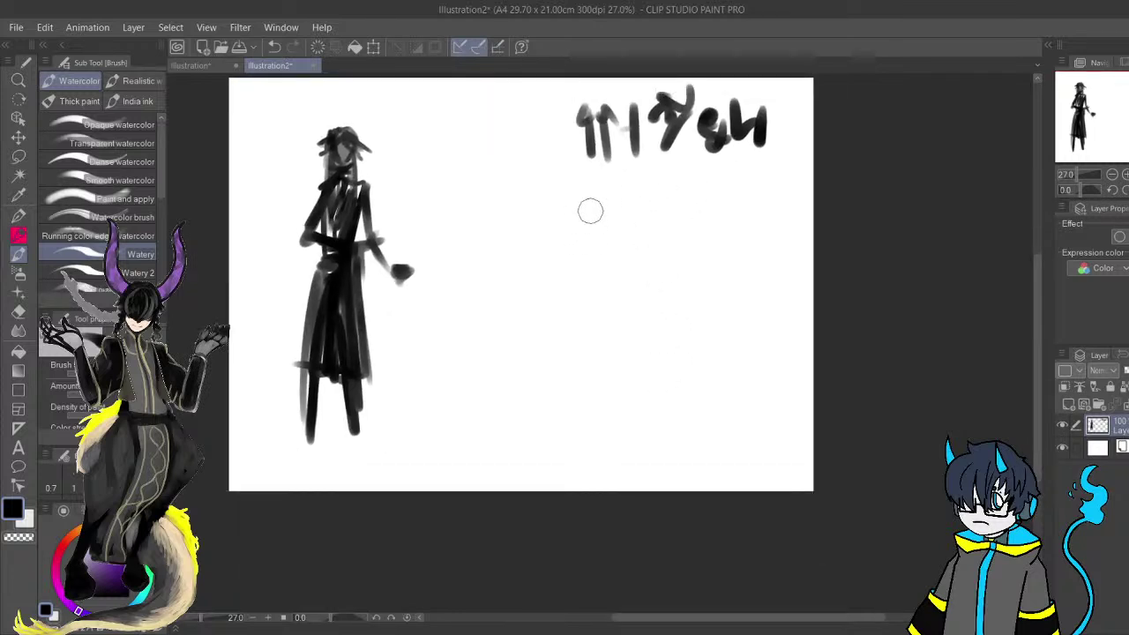
pyautogui.click(591, 206)
pyautogui.moveTo(650, 211)
pyautogui.mouseDown()
pyautogui.moveTo(646, 248)
pyautogui.moveTo(690, 242)
pyautogui.mouseUp()
pyautogui.moveTo(684, 204)
pyautogui.mouseDown()
pyautogui.moveTo(685, 238)
pyautogui.moveTo(776, 204)
pyautogui.moveTo(768, 171)
pyautogui.moveTo(811, 201)
pyautogui.mouseUp()
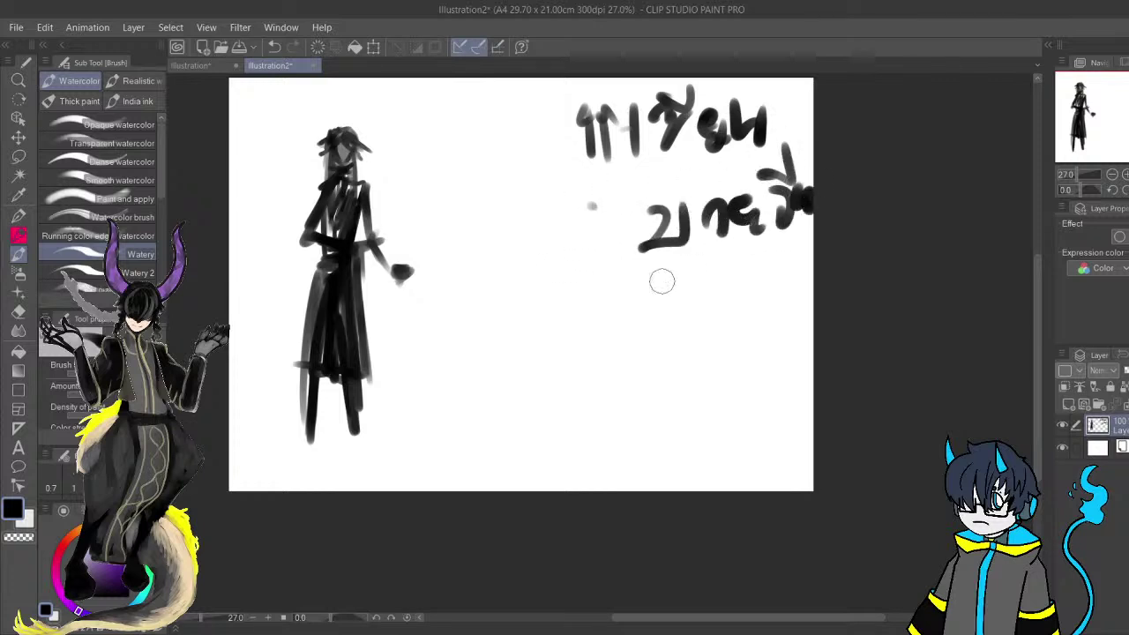
# Draw a rough box around the handwritten notes.
pyautogui.moveTo(635, 88)
pyautogui.mouseDown()
pyautogui.moveTo(630, 240)
pyautogui.moveTo(816, 275)
pyautogui.mouseUp()
pyautogui.moveTo(662, 179); pyautogui.dragTo(687, 237)
pyautogui.moveTo(663, 152)
pyautogui.mouseDown()
pyautogui.moveTo(750, 134)
pyautogui.moveTo(721, 137)
pyautogui.moveTo(746, 314)
pyautogui.mouseUp()
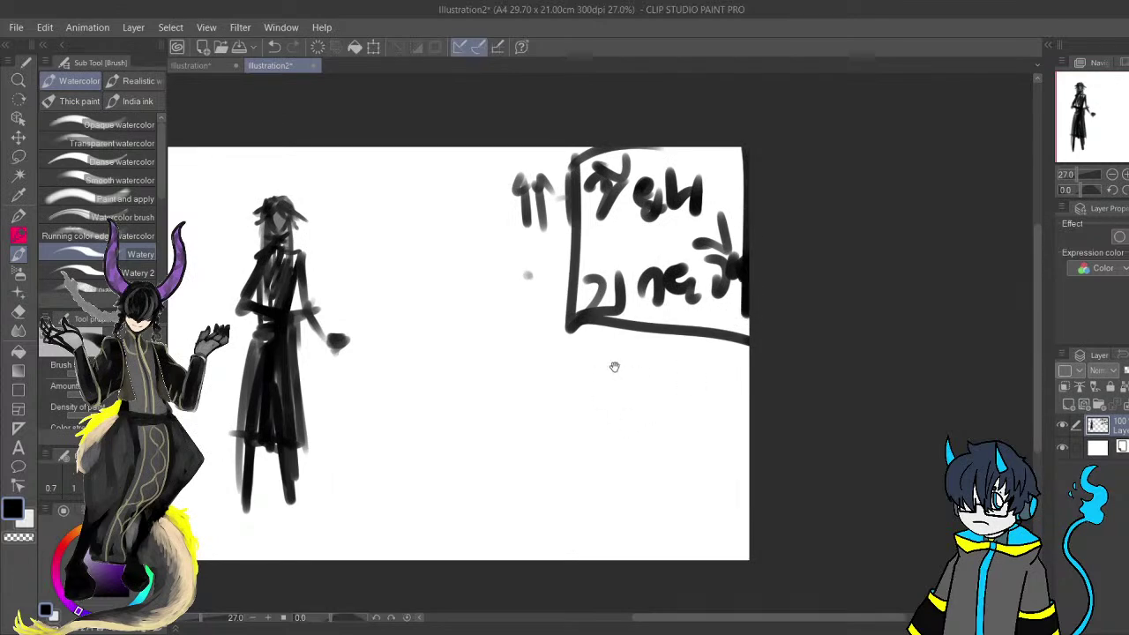
pyautogui.moveTo(585, 306); pyautogui.dragTo(637, 382)
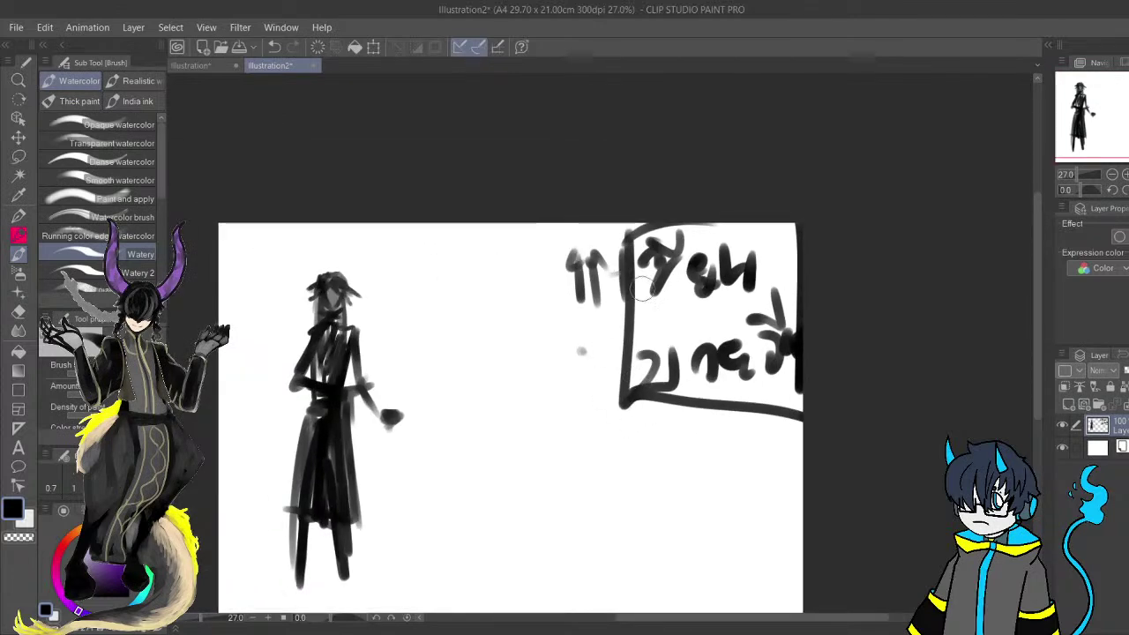
# Erase the handwritten notes and their box with an enlarged Hard eraser.
pyautogui.press('e')
pyautogui.keyDown('ctrl'); pyautogui.keyDown('alt'); pyautogui.moveTo(600, 344); pyautogui.dragTo(767, 344); pyautogui.keyUp('alt'); pyautogui.keyUp('ctrl')
pyautogui.moveTo(599, 284)
pyautogui.mouseDown()
pyautogui.moveTo(669, 364)
pyautogui.moveTo(786, 403)
pyautogui.mouseUp()
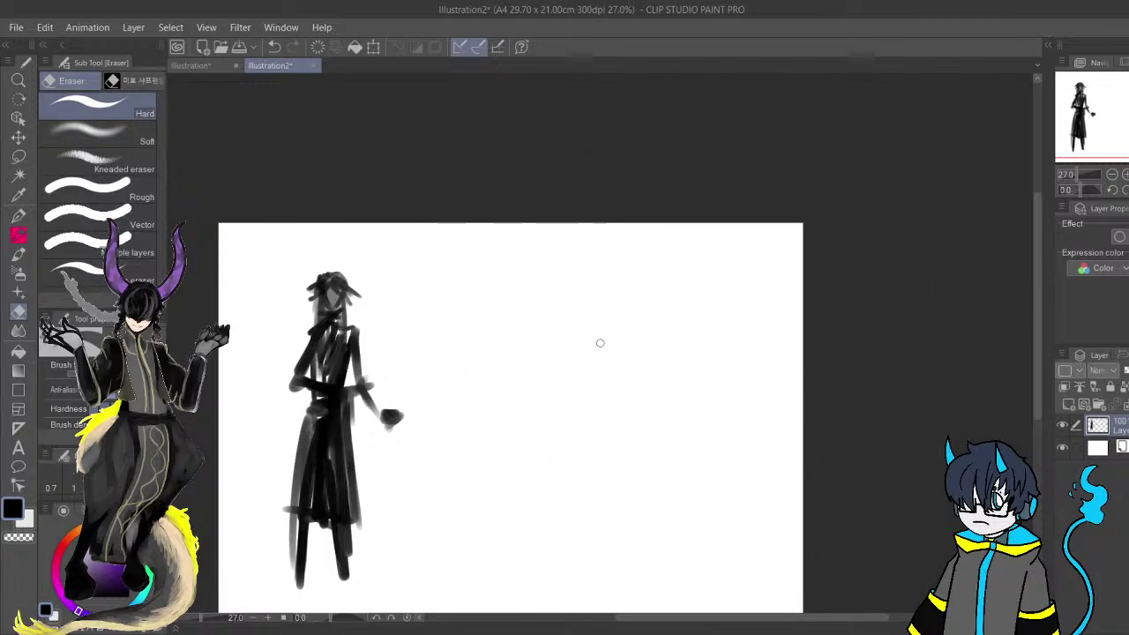
# Return to the Watery brush and lengthen the coat skirt over the figure's lower legs.
pyautogui.press('b')
pyautogui.moveTo(370, 365)
pyautogui.mouseDown()
pyautogui.moveTo(493, 370)
pyautogui.moveTo(508, 292)
pyautogui.mouseUp()
pyautogui.moveTo(448, 453)
pyautogui.mouseDown()
pyautogui.moveTo(455, 441)
pyautogui.moveTo(494, 459)
pyautogui.moveTo(468, 342)
pyautogui.moveTo(437, 467)
pyautogui.moveTo(444, 476)
pyautogui.moveTo(463, 458)
pyautogui.moveTo(479, 484)
pyautogui.mouseUp()
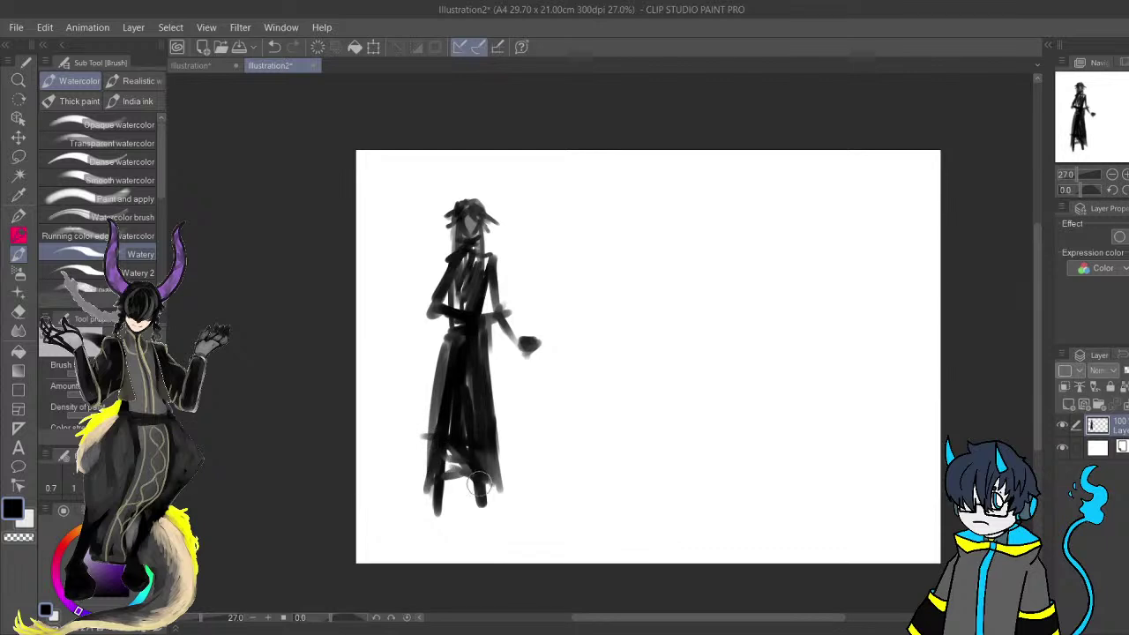
# Fill in the torso with black and add wide sleeves sloping outward from both shoulders.
pyautogui.scroll(4, 494, 264)
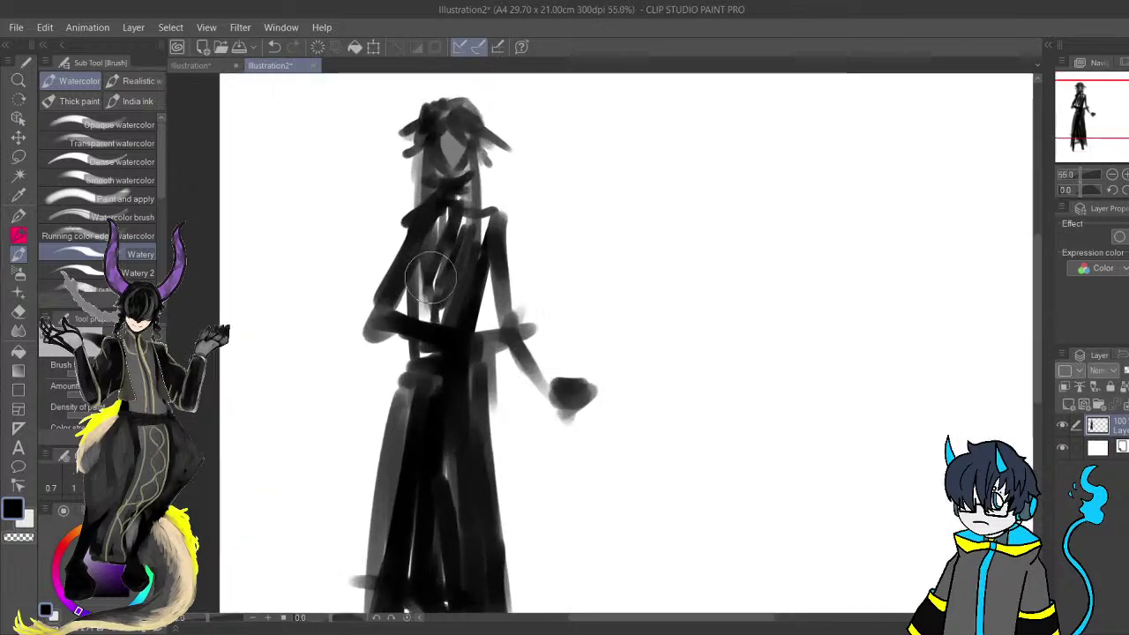
pyautogui.moveTo(430, 276)
pyautogui.mouseDown()
pyautogui.moveTo(472, 376)
pyautogui.moveTo(412, 228)
pyautogui.moveTo(431, 238)
pyautogui.moveTo(410, 256)
pyautogui.moveTo(393, 251)
pyautogui.moveTo(420, 211)
pyautogui.moveTo(342, 324)
pyautogui.moveTo(383, 269)
pyautogui.moveTo(312, 395)
pyautogui.moveTo(360, 350)
pyautogui.moveTo(384, 298)
pyautogui.moveTo(368, 382)
pyautogui.moveTo(396, 368)
pyautogui.moveTo(399, 292)
pyautogui.moveTo(415, 299)
pyautogui.moveTo(532, 240)
pyautogui.moveTo(608, 390)
pyautogui.mouseUp()
pyautogui.moveTo(524, 239)
pyautogui.mouseDown()
pyautogui.moveTo(489, 249)
pyautogui.moveTo(506, 269)
pyautogui.moveTo(511, 327)
pyautogui.moveTo(530, 309)
pyautogui.moveTo(507, 244)
pyautogui.moveTo(561, 349)
pyautogui.mouseUp()
pyautogui.moveTo(469, 370)
pyautogui.mouseDown()
pyautogui.moveTo(493, 386)
pyautogui.moveTo(496, 365)
pyautogui.moveTo(471, 384)
pyautogui.moveTo(453, 322)
pyautogui.moveTo(473, 273)
pyautogui.moveTo(451, 297)
pyautogui.moveTo(421, 430)
pyautogui.mouseUp()
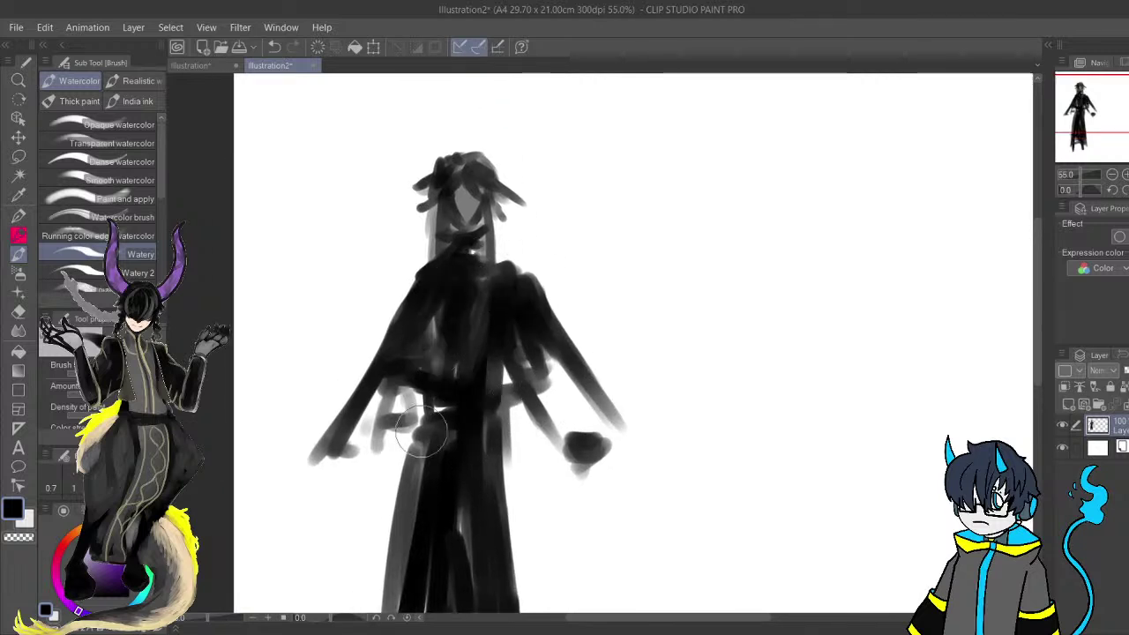
pyautogui.scroll(-5, 618, 158)
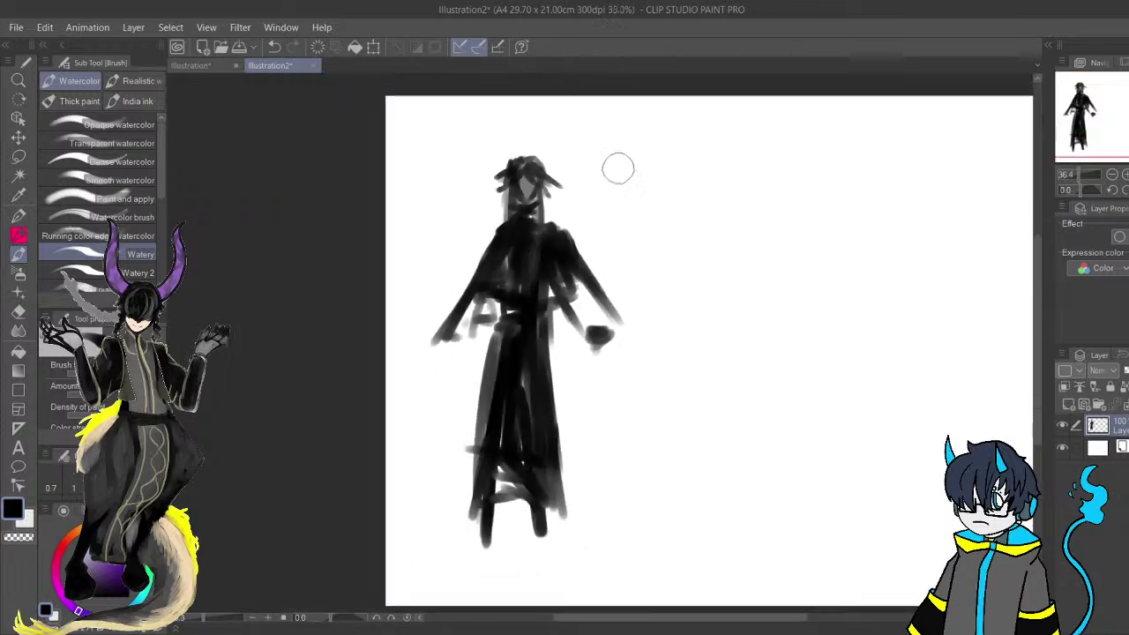
pyautogui.scroll(2, 731, 306)
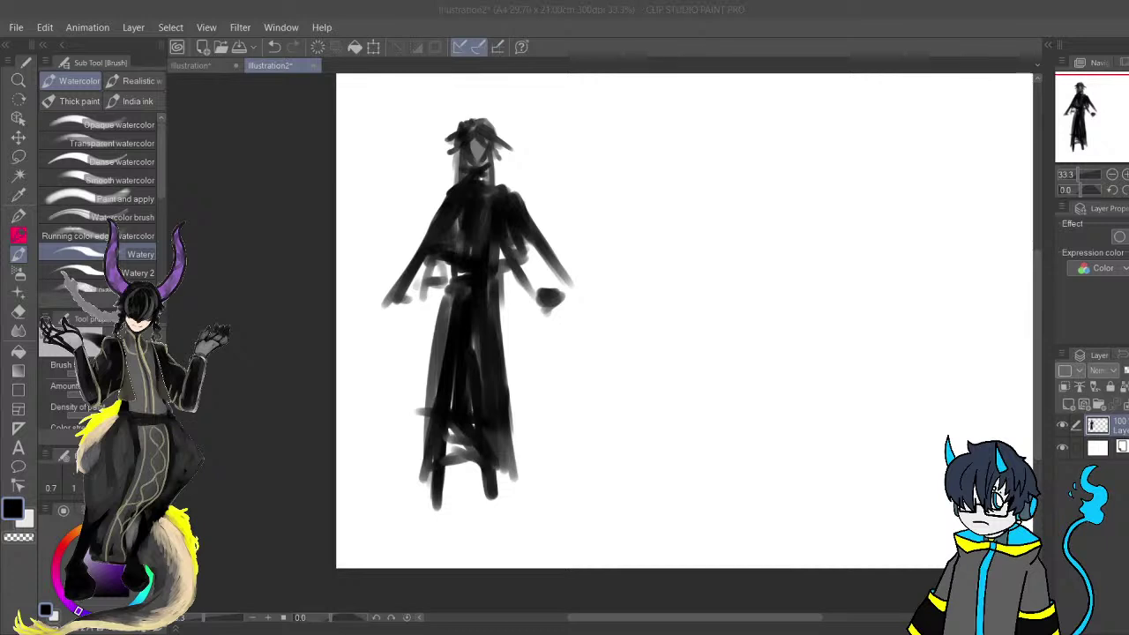
# Paste the reference photo of the man in a dark robe and move it to the canvas's upper-right area.
pyautogui.moveTo(536, 285)
pyautogui.mouseDown()
pyautogui.moveTo(320, 368)
pyautogui.moveTo(340, 329)
pyautogui.mouseUp()
pyautogui.moveTo(712, 309); pyautogui.dragTo(844, 229)
pyautogui.hotkey('ctrl', 'v')
pyautogui.moveTo(674, 197); pyautogui.dragTo(631, 264)
pyautogui.click(373, 49)
pyautogui.moveTo(315, 161); pyautogui.dragTo(315, 162)
pyautogui.press('Return')
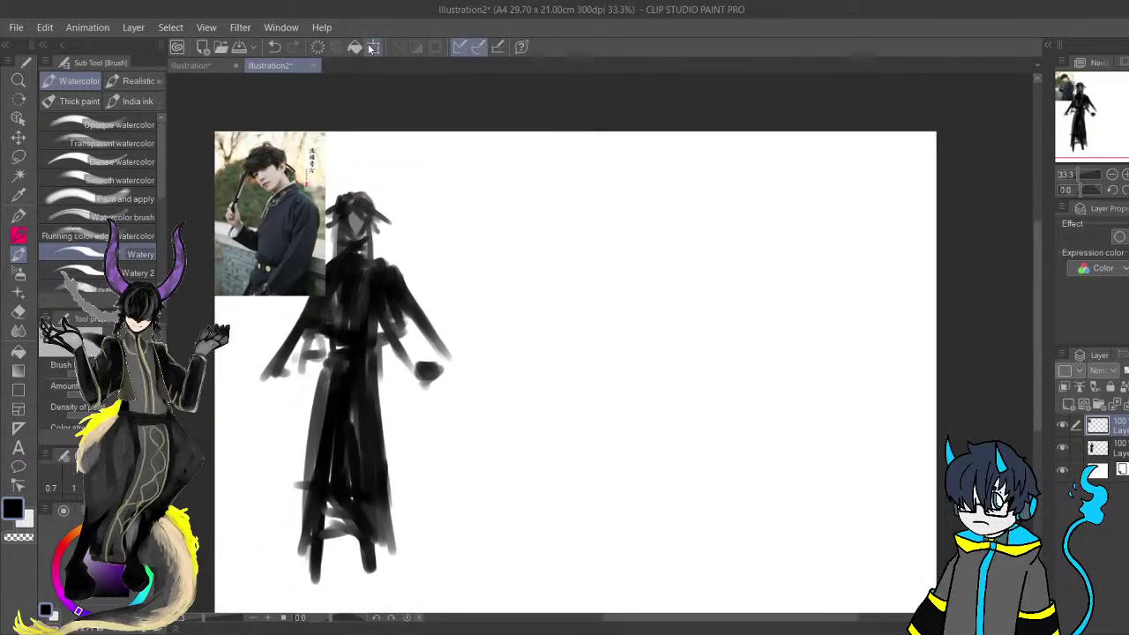
pyautogui.click(373, 46)
pyautogui.moveTo(278, 170); pyautogui.dragTo(728, 169)
pyautogui.click(686, 321)
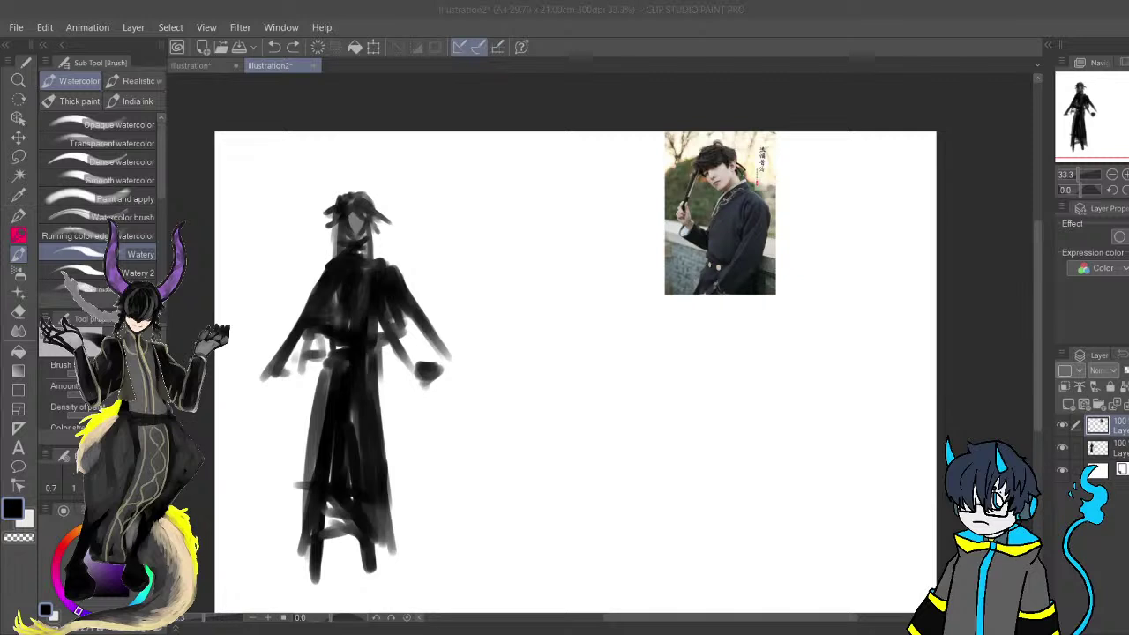
# Paste the long-haired character reference, place it beside the first photo and shrink it to about the same height.
pyautogui.click(758, 461)
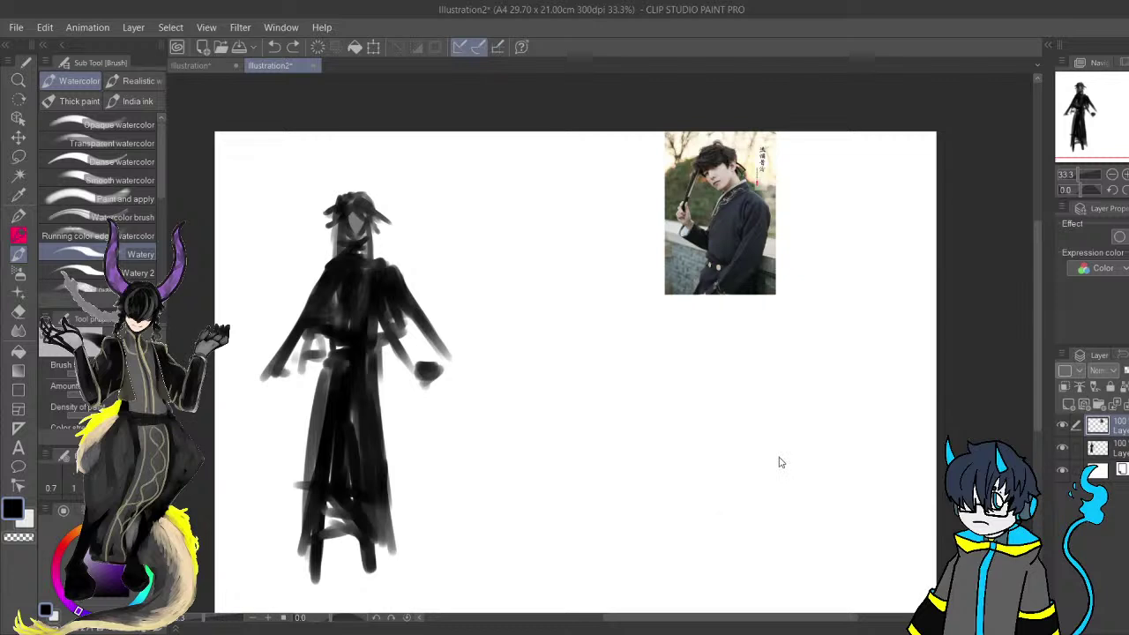
pyautogui.hotkey('ctrl', 'v')
pyautogui.click(373, 46)
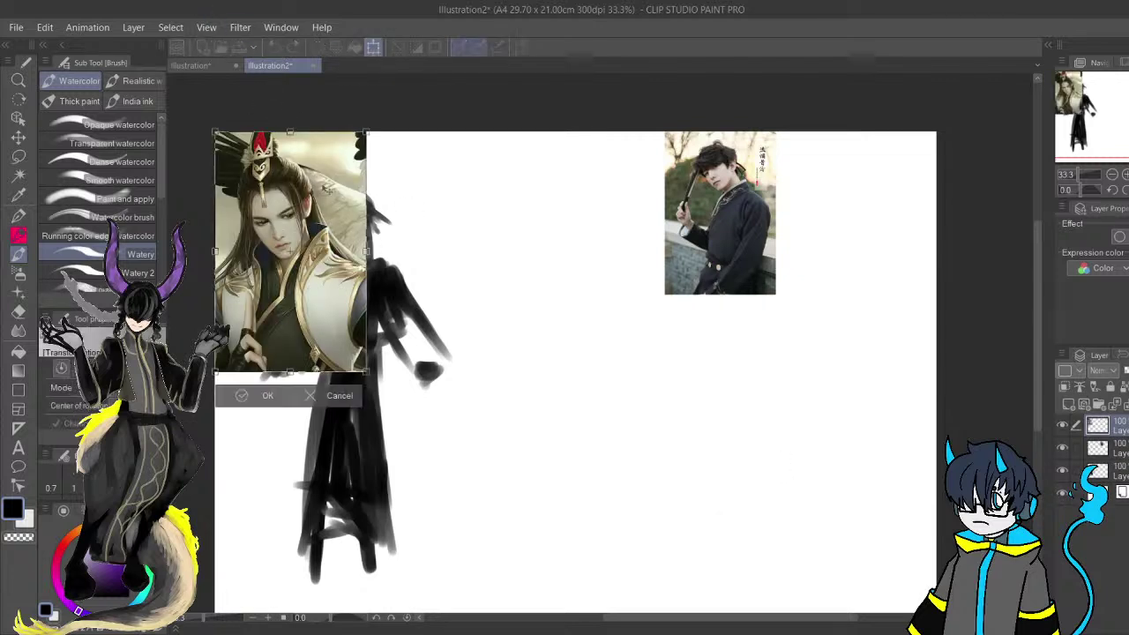
pyautogui.moveTo(339, 160); pyautogui.dragTo(878, 212)
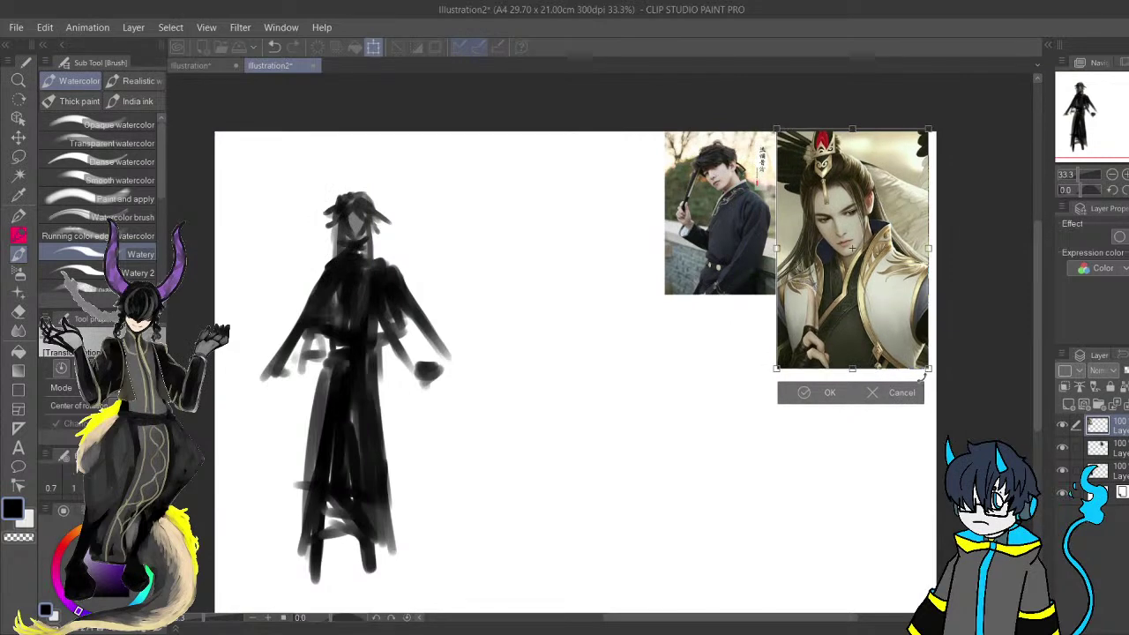
pyautogui.moveTo(930, 370); pyautogui.dragTo(875, 292)
pyautogui.click(799, 317)
# Examine the poses in the two reference images and compare them with the painted silhouette.
pyautogui.scroll(2, 755, 329)
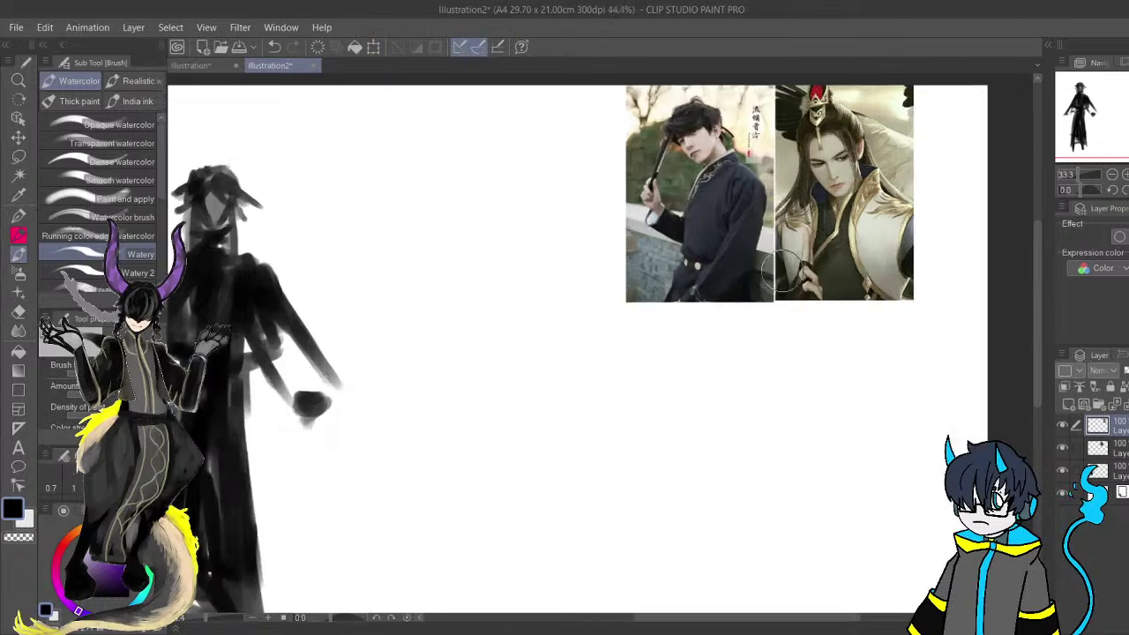
pyautogui.moveTo(909, 224); pyautogui.dragTo(848, 399)
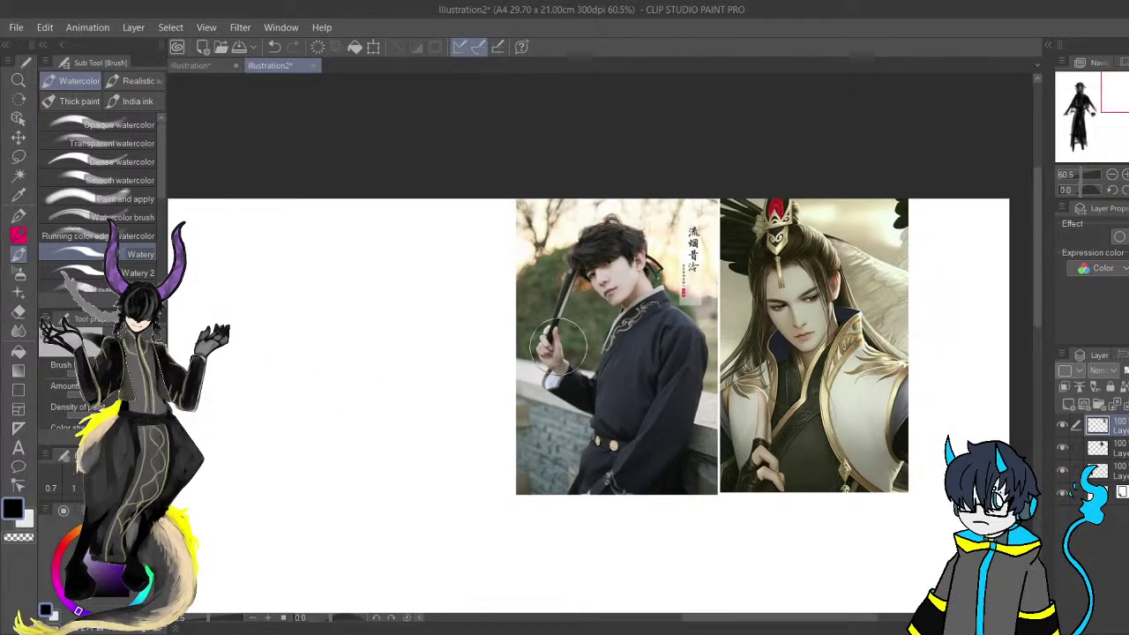
pyautogui.scroll(-1, 611, 505)
pyautogui.scroll(-1, 650, 514)
pyautogui.moveTo(650, 514); pyautogui.dragTo(751, 341)
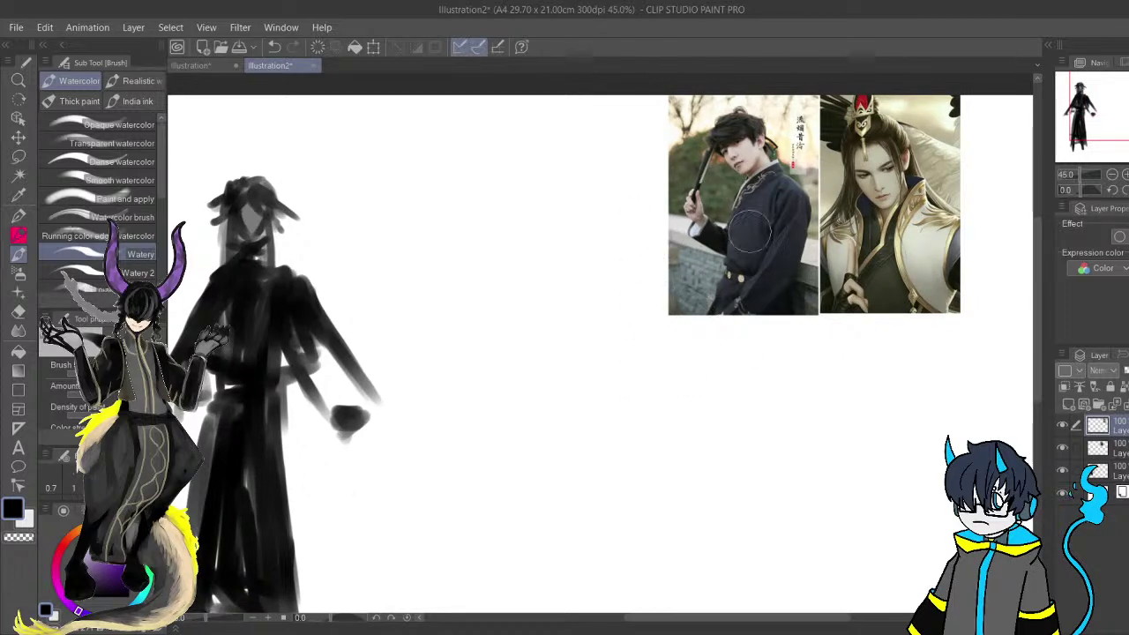
pyautogui.scroll(-1, 755, 228)
pyautogui.scroll(1, 710, 234)
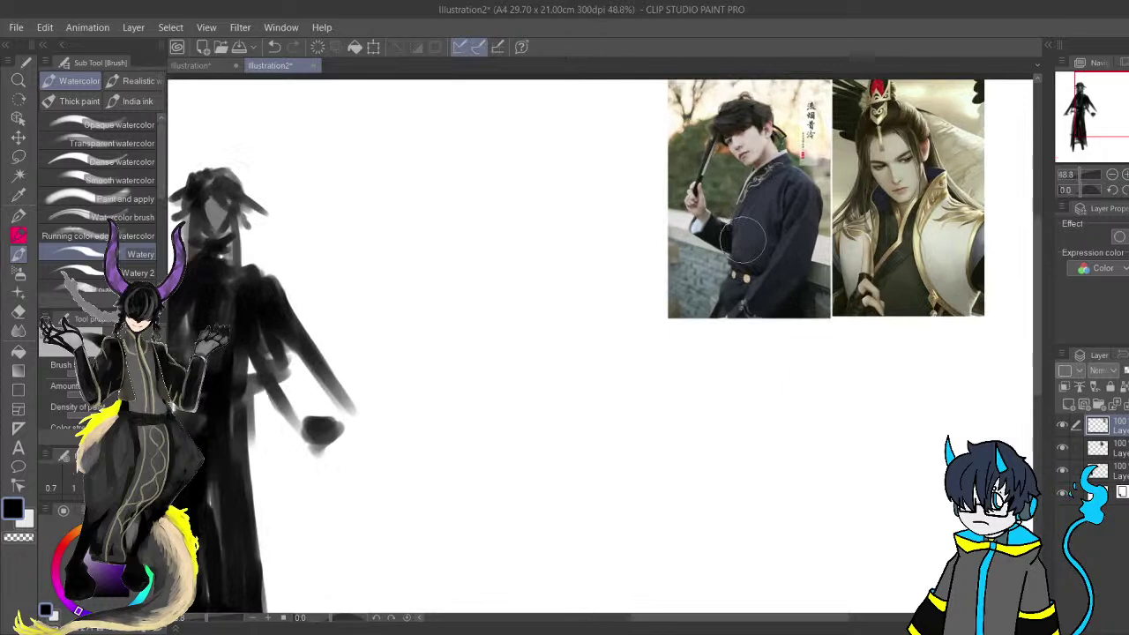
pyautogui.scroll(-1, 797, 279)
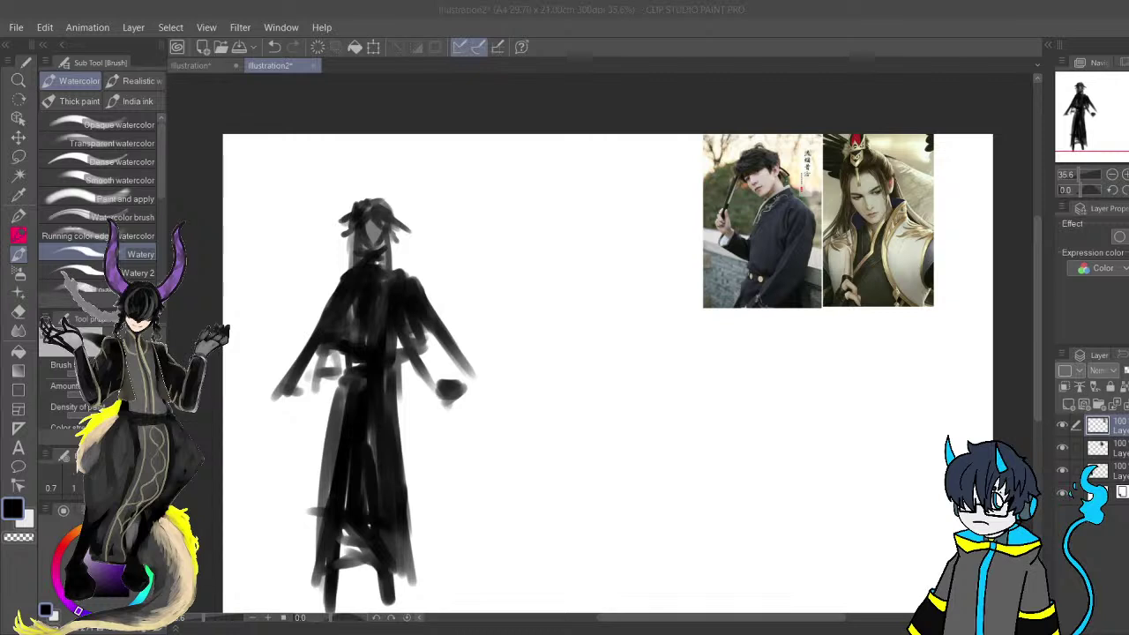
# Delete both reference image layers and add an empty layer above the figure.
pyautogui.click(709, 629)
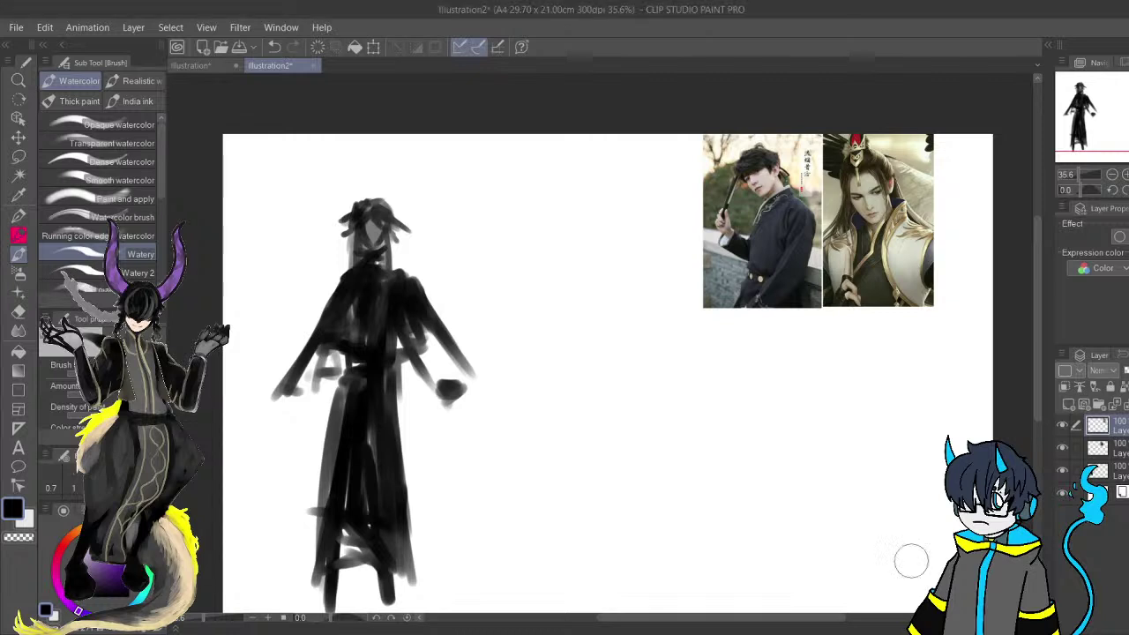
pyautogui.press('Delete')
pyautogui.click(1118, 448)
pyautogui.press('Delete')
pyautogui.click(1118, 425)
pyautogui.click(1126, 405)
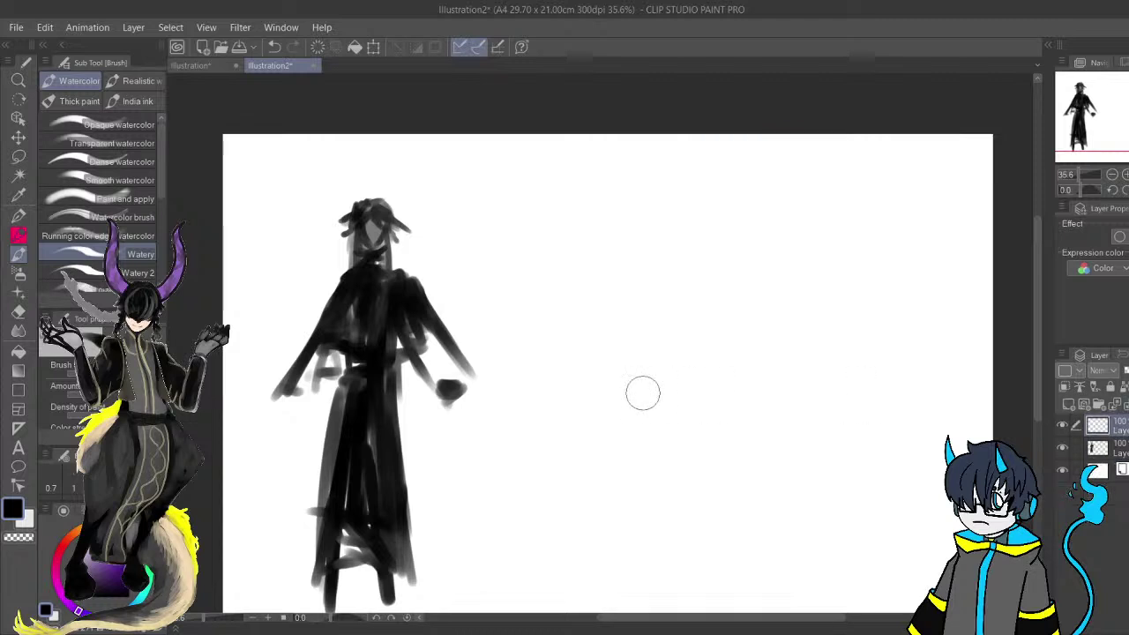
# Paint the coat skirt flaring outward to one side with long black strokes on the new layer.
pyautogui.scroll(2, 642, 393)
pyautogui.press('space')
pyautogui.moveTo(462, 365)
pyautogui.mouseDown()
pyautogui.moveTo(611, 388)
pyautogui.moveTo(688, 377)
pyautogui.moveTo(649, 272)
pyautogui.mouseUp()
pyautogui.moveTo(495, 278); pyautogui.dragTo(542, 529)
pyautogui.moveTo(519, 349); pyautogui.dragTo(545, 537)
pyautogui.moveTo(537, 470)
pyautogui.mouseDown()
pyautogui.moveTo(471, 471)
pyautogui.moveTo(479, 517)
pyautogui.moveTo(499, 455)
pyautogui.moveTo(470, 404)
pyautogui.mouseUp()
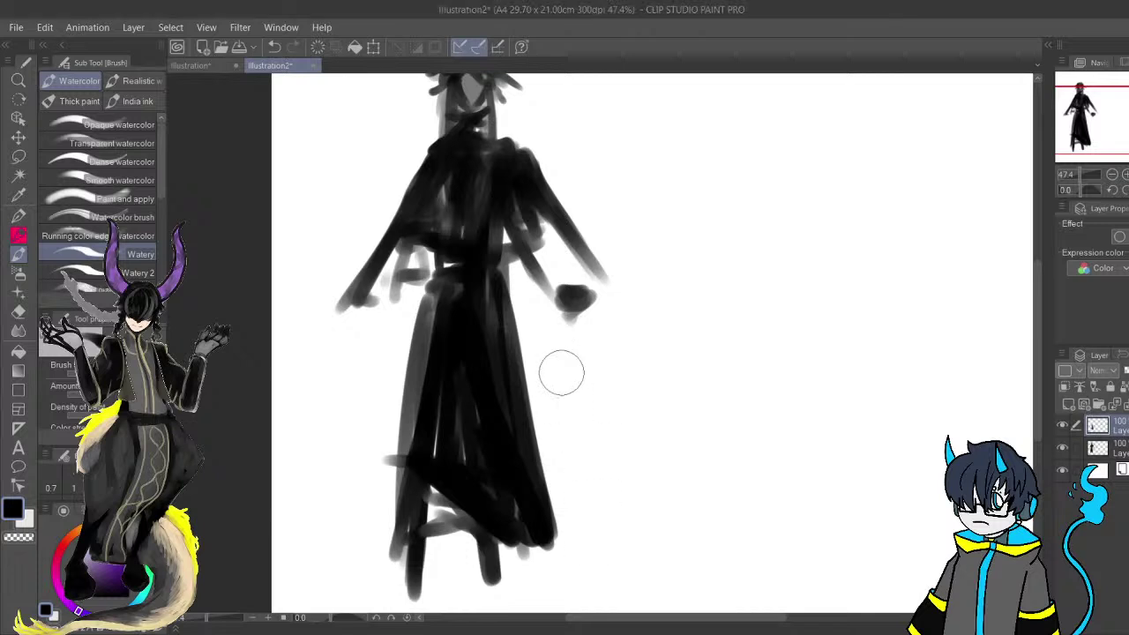
# Broaden the coat's hem across the legs, try out strokes around the feet and undo the last ones.
pyautogui.scroll(-2, 559, 370)
pyautogui.moveTo(559, 374)
pyautogui.mouseDown()
pyautogui.moveTo(532, 334)
pyautogui.moveTo(446, 312)
pyautogui.mouseUp()
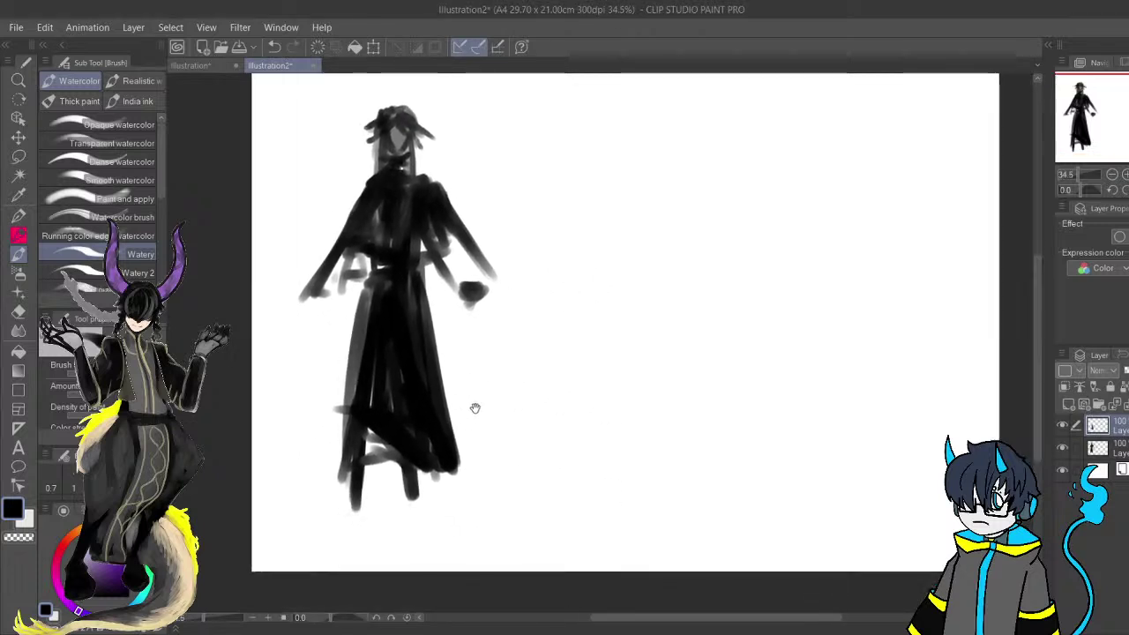
pyautogui.moveTo(371, 401)
pyautogui.mouseDown()
pyautogui.moveTo(368, 448)
pyautogui.moveTo(459, 471)
pyautogui.mouseUp()
pyautogui.moveTo(445, 389); pyautogui.dragTo(464, 457)
pyautogui.moveTo(418, 319)
pyautogui.mouseDown()
pyautogui.moveTo(433, 373)
pyautogui.moveTo(427, 295)
pyautogui.mouseUp()
pyautogui.moveTo(421, 373); pyautogui.dragTo(461, 324)
pyautogui.moveTo(409, 418)
pyautogui.mouseDown()
pyautogui.moveTo(407, 459)
pyautogui.moveTo(415, 398)
pyautogui.moveTo(406, 423)
pyautogui.moveTo(436, 456)
pyautogui.mouseUp()
pyautogui.hotkey('ctrl', 'z')
pyautogui.hotkey('ctrl', 'z')
pyautogui.hotkey('ctrl', 'z')
pyautogui.hotkey('ctrl', 'z')
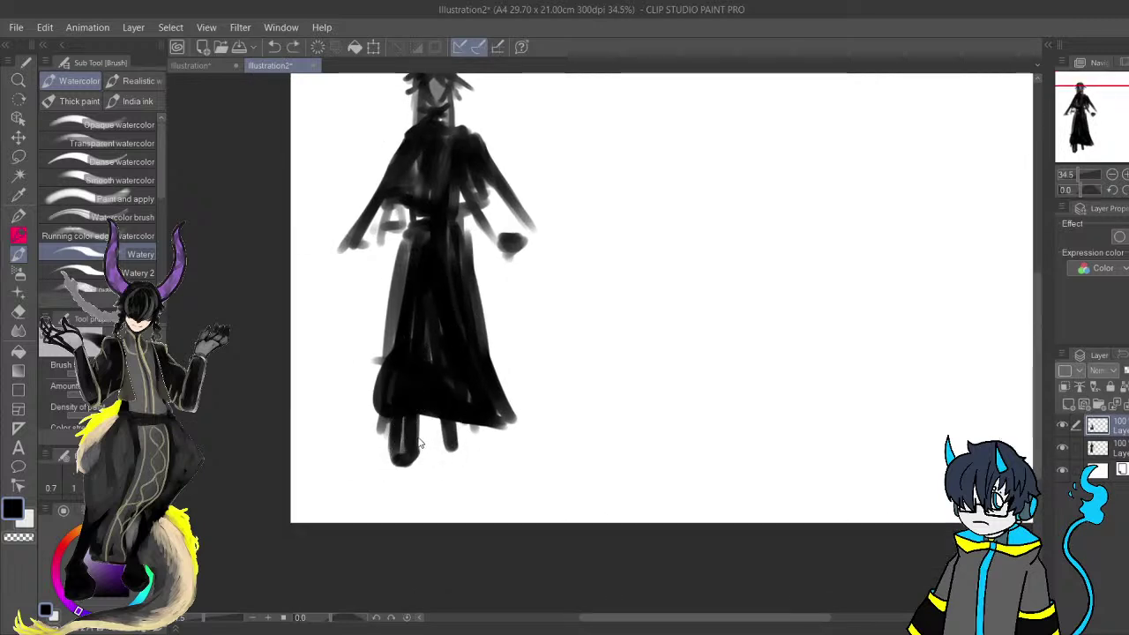
# Block in the feet below the coat's hem and undo the trial strokes at the hair.
pyautogui.moveTo(411, 406)
pyautogui.mouseDown()
pyautogui.moveTo(413, 464)
pyautogui.moveTo(391, 448)
pyautogui.moveTo(384, 465)
pyautogui.moveTo(413, 415)
pyautogui.moveTo(445, 414)
pyautogui.moveTo(455, 456)
pyautogui.mouseUp()
pyautogui.moveTo(550, 198)
pyautogui.mouseDown()
pyautogui.moveTo(550, 315)
pyautogui.moveTo(617, 363)
pyautogui.mouseUp()
pyautogui.moveTo(491, 244); pyautogui.dragTo(481, 261)
pyautogui.hotkey('ctrl', 'z')
pyautogui.hotkey('ctrl', 'z')
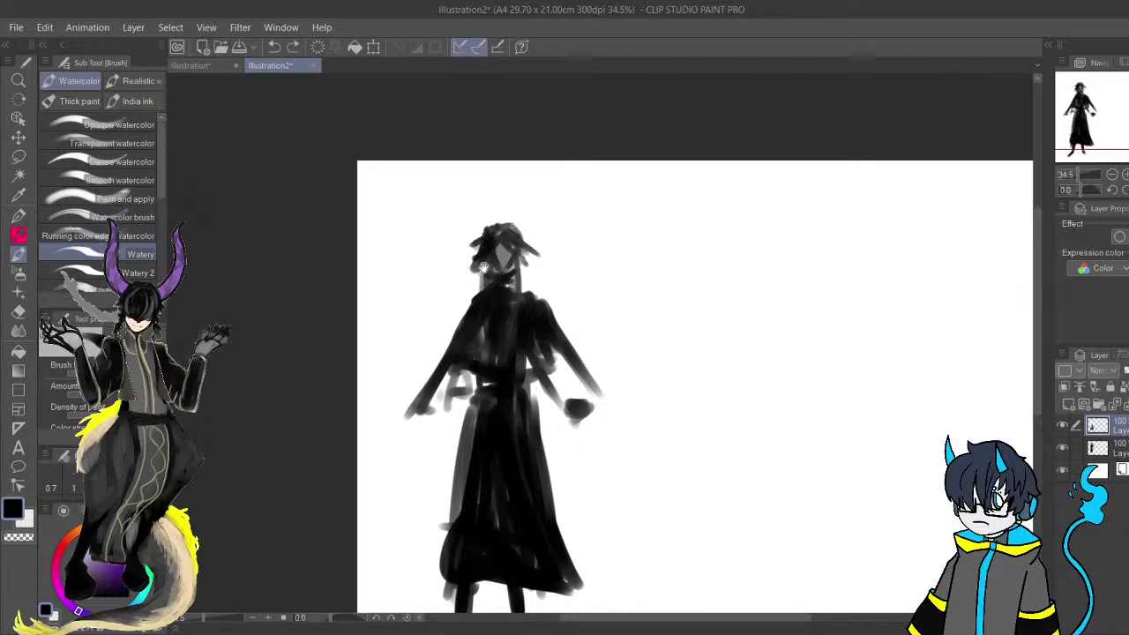
# Thicken the shoulders and sleeves of the figure with heavier black strokes.
pyautogui.scroll(1, 500, 250)
pyautogui.moveTo(460, 352)
pyautogui.mouseDown()
pyautogui.moveTo(469, 325)
pyautogui.moveTo(418, 392)
pyautogui.moveTo(440, 415)
pyautogui.moveTo(453, 405)
pyautogui.moveTo(446, 442)
pyautogui.moveTo(467, 442)
pyautogui.moveTo(468, 373)
pyautogui.moveTo(469, 440)
pyautogui.moveTo(546, 454)
pyautogui.moveTo(533, 418)
pyautogui.mouseUp()
pyautogui.moveTo(516, 329); pyautogui.dragTo(544, 381)
pyautogui.moveTo(549, 435)
pyautogui.mouseDown()
pyautogui.moveTo(536, 360)
pyautogui.moveTo(446, 310)
pyautogui.moveTo(335, 308)
pyautogui.mouseUp()
# Try a few strokes on the empty canvas beside the figure, undo them, and add another empty layer.
pyautogui.click(544, 250)
pyautogui.moveTo(540, 246)
pyautogui.mouseDown()
pyautogui.moveTo(592, 295)
pyautogui.moveTo(555, 304)
pyautogui.mouseUp()
pyautogui.hotkey('ctrl', 'z')
pyautogui.hotkey('ctrl', 'z')
pyautogui.hotkey('ctrl', 'z')
pyautogui.click(1070, 405)
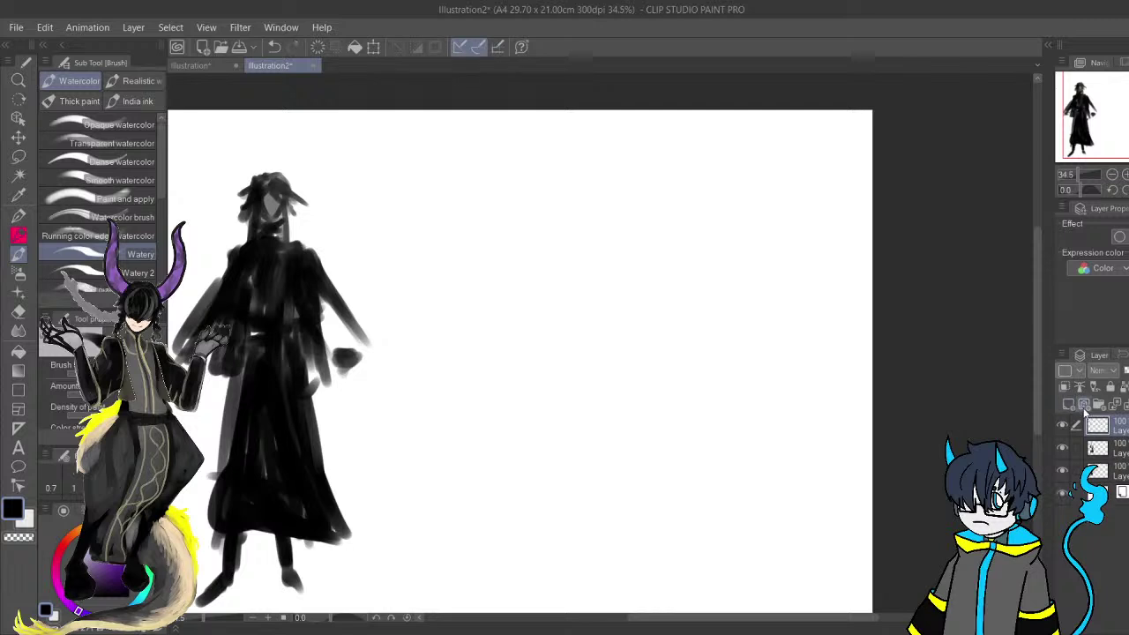
# Merge the figure's layer with the empty one below and brush the first vertical strokes of a second figure beside it.
pyautogui.click(1118, 448)
pyautogui.click(1127, 405)
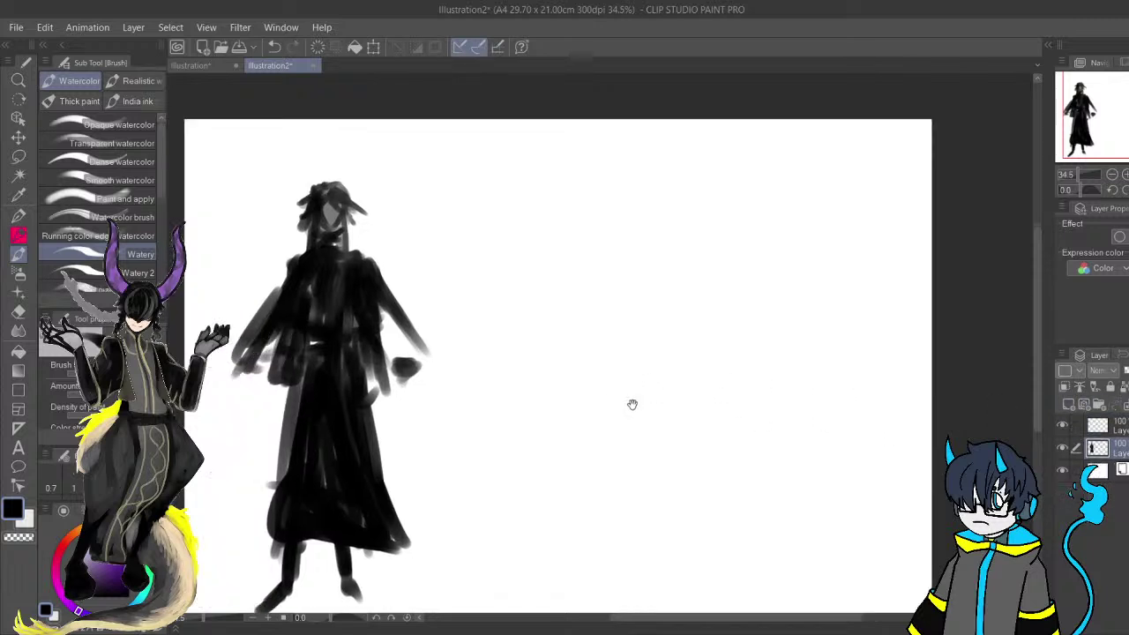
pyautogui.moveTo(602, 209)
pyautogui.mouseDown()
pyautogui.moveTo(599, 231)
pyautogui.moveTo(600, 219)
pyautogui.moveTo(579, 221)
pyautogui.moveTo(597, 203)
pyautogui.moveTo(614, 219)
pyautogui.moveTo(595, 210)
pyautogui.moveTo(597, 249)
pyautogui.moveTo(601, 240)
pyautogui.moveTo(584, 316)
pyautogui.mouseUp()
pyautogui.hotkey('ctrl', 'z')
pyautogui.moveTo(608, 254); pyautogui.dragTo(610, 322)
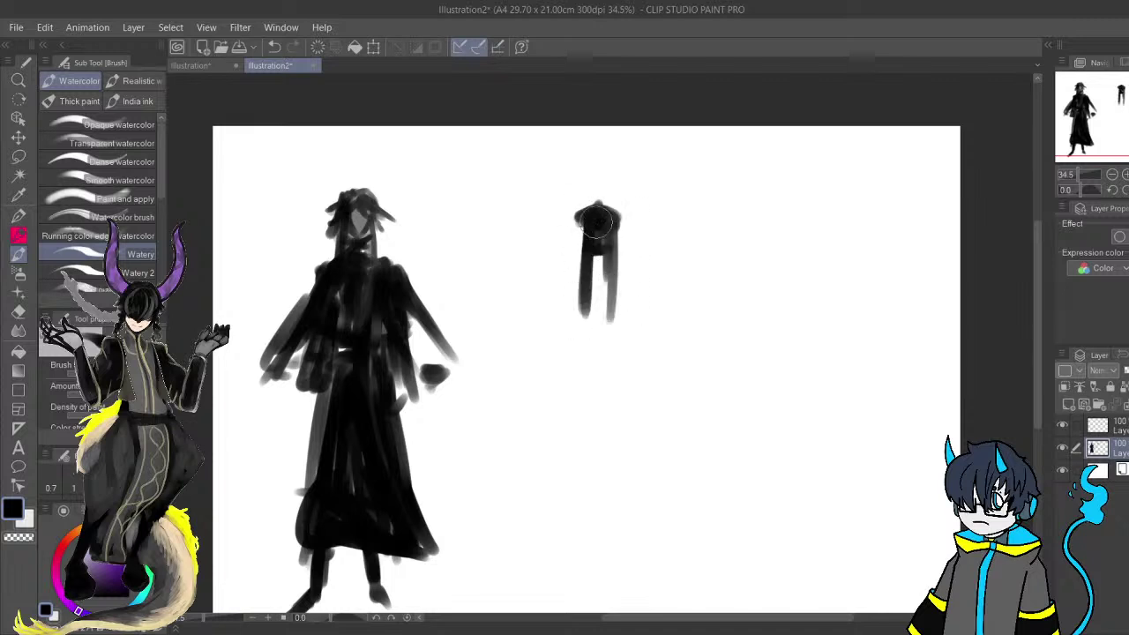
# Block in the second figure's head, bulky collar, torso, sleeves and long flared robe in black.
pyautogui.moveTo(574, 227)
pyautogui.mouseDown()
pyautogui.moveTo(611, 202)
pyautogui.moveTo(637, 232)
pyautogui.moveTo(618, 222)
pyautogui.moveTo(591, 234)
pyautogui.moveTo(605, 239)
pyautogui.moveTo(601, 258)
pyautogui.moveTo(573, 269)
pyautogui.moveTo(579, 258)
pyautogui.moveTo(618, 270)
pyautogui.mouseUp()
pyautogui.moveTo(596, 280)
pyautogui.mouseDown()
pyautogui.moveTo(567, 280)
pyautogui.moveTo(584, 321)
pyautogui.moveTo(578, 302)
pyautogui.moveTo(580, 353)
pyautogui.moveTo(620, 328)
pyautogui.moveTo(629, 281)
pyautogui.moveTo(605, 281)
pyautogui.moveTo(589, 340)
pyautogui.moveTo(600, 328)
pyautogui.moveTo(605, 353)
pyautogui.moveTo(624, 279)
pyautogui.moveTo(611, 274)
pyautogui.moveTo(589, 345)
pyautogui.moveTo(608, 351)
pyautogui.moveTo(585, 338)
pyautogui.moveTo(619, 342)
pyautogui.moveTo(591, 352)
pyautogui.moveTo(575, 279)
pyautogui.mouseUp()
pyautogui.moveTo(595, 357)
pyautogui.mouseDown()
pyautogui.moveTo(554, 484)
pyautogui.moveTo(604, 552)
pyautogui.moveTo(643, 486)
pyautogui.moveTo(608, 358)
pyautogui.moveTo(557, 529)
pyautogui.moveTo(565, 423)
pyautogui.moveTo(589, 375)
pyautogui.moveTo(594, 461)
pyautogui.moveTo(577, 551)
pyautogui.moveTo(620, 493)
pyautogui.moveTo(599, 403)
pyautogui.moveTo(606, 551)
pyautogui.moveTo(618, 370)
pyautogui.moveTo(629, 448)
pyautogui.mouseUp()
pyautogui.moveTo(575, 263)
pyautogui.mouseDown()
pyautogui.moveTo(631, 272)
pyautogui.moveTo(630, 290)
pyautogui.moveTo(636, 272)
pyautogui.moveTo(570, 283)
pyautogui.moveTo(559, 298)
pyautogui.moveTo(559, 273)
pyautogui.moveTo(569, 318)
pyautogui.moveTo(549, 400)
pyautogui.moveTo(542, 324)
pyautogui.moveTo(574, 353)
pyautogui.mouseUp()
pyautogui.moveTo(637, 294)
pyautogui.mouseDown()
pyautogui.moveTo(640, 388)
pyautogui.moveTo(644, 281)
pyautogui.moveTo(643, 317)
pyautogui.moveTo(633, 294)
pyautogui.moveTo(620, 346)
pyautogui.moveTo(554, 320)
pyautogui.moveTo(564, 265)
pyautogui.moveTo(551, 249)
pyautogui.moveTo(520, 257)
pyautogui.moveTo(561, 270)
pyautogui.moveTo(557, 285)
pyautogui.moveTo(558, 251)
pyautogui.moveTo(658, 245)
pyautogui.moveTo(668, 259)
pyautogui.moveTo(649, 256)
pyautogui.moveTo(677, 262)
pyautogui.moveTo(646, 279)
pyautogui.moveTo(642, 262)
pyautogui.moveTo(667, 275)
pyautogui.mouseUp()
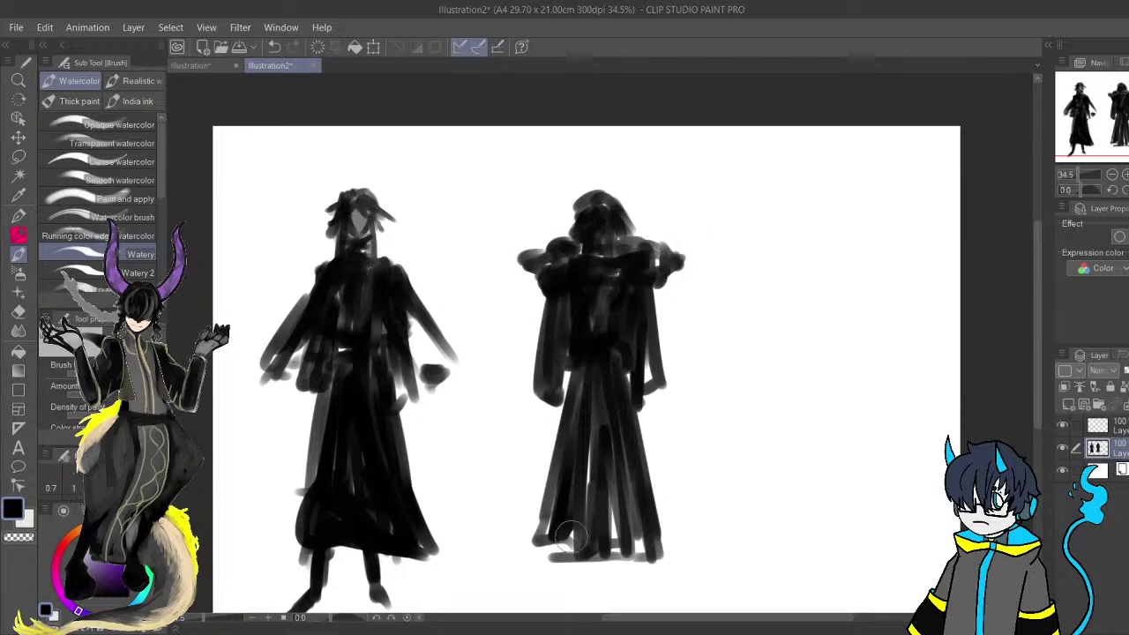
# Darken the second figure's robe, paint a leg beneath the hem and add a long cloak panel along one side.
pyautogui.moveTo(574, 492)
pyautogui.mouseDown()
pyautogui.moveTo(584, 606)
pyautogui.moveTo(593, 529)
pyautogui.moveTo(600, 606)
pyautogui.moveTo(622, 413)
pyautogui.moveTo(582, 492)
pyautogui.mouseUp()
pyautogui.moveTo(616, 407); pyautogui.dragTo(635, 532)
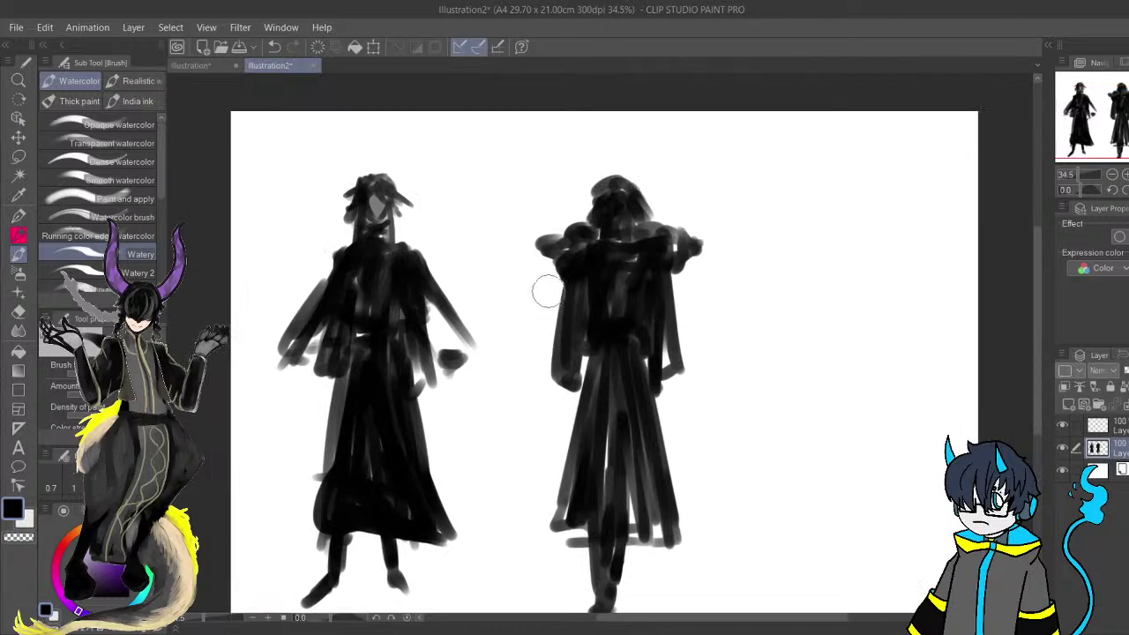
pyautogui.moveTo(556, 297); pyautogui.dragTo(561, 325)
pyautogui.moveTo(575, 266)
pyautogui.mouseDown()
pyautogui.moveTo(525, 375)
pyautogui.moveTo(543, 413)
pyautogui.moveTo(574, 323)
pyautogui.moveTo(538, 406)
pyautogui.moveTo(568, 361)
pyautogui.moveTo(563, 441)
pyautogui.moveTo(556, 414)
pyautogui.moveTo(536, 467)
pyautogui.moveTo(554, 479)
pyautogui.moveTo(552, 406)
pyautogui.moveTo(589, 305)
pyautogui.moveTo(620, 356)
pyautogui.mouseUp()
pyautogui.moveTo(587, 409)
pyautogui.mouseDown()
pyautogui.moveTo(571, 446)
pyautogui.moveTo(576, 587)
pyautogui.mouseUp()
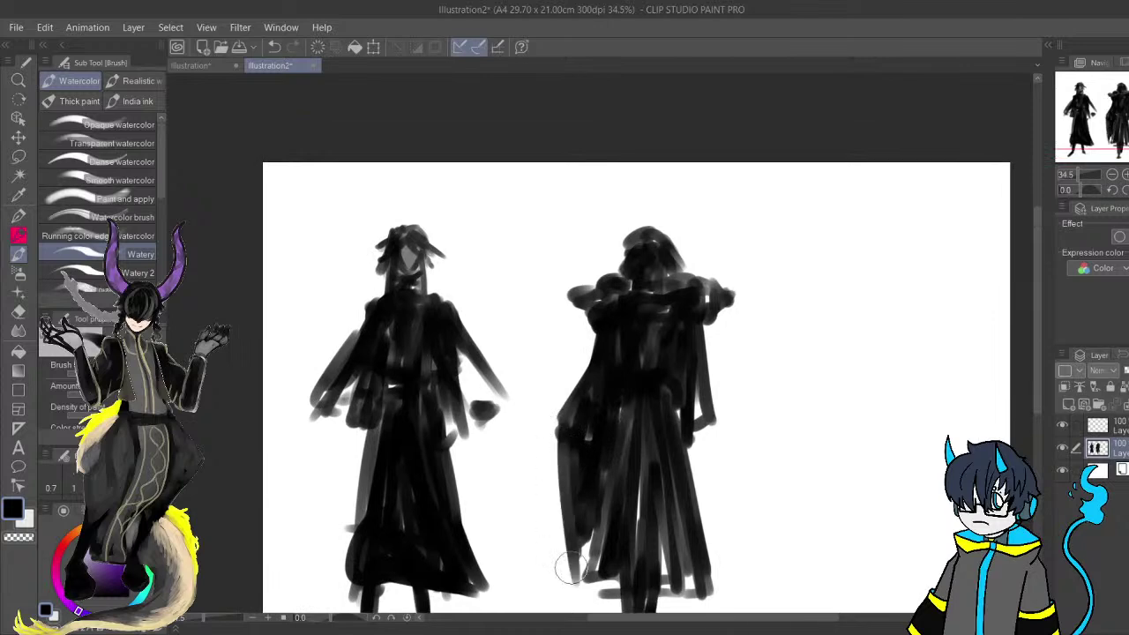
# Paint the second figure's raised forearm with fist and a trailing sleeve, and undo the trial stroke above the head.
pyautogui.moveTo(669, 454); pyautogui.dragTo(572, 386)
pyautogui.moveTo(591, 311); pyautogui.dragTo(624, 329)
pyautogui.moveTo(605, 279)
pyautogui.mouseDown()
pyautogui.moveTo(650, 332)
pyautogui.moveTo(607, 344)
pyautogui.moveTo(607, 382)
pyautogui.moveTo(603, 327)
pyautogui.moveTo(618, 418)
pyautogui.moveTo(628, 422)
pyautogui.moveTo(630, 320)
pyautogui.moveTo(629, 341)
pyautogui.moveTo(612, 335)
pyautogui.moveTo(629, 423)
pyautogui.moveTo(650, 302)
pyautogui.moveTo(634, 339)
pyautogui.moveTo(661, 267)
pyautogui.moveTo(638, 312)
pyautogui.moveTo(642, 352)
pyautogui.moveTo(659, 264)
pyautogui.mouseUp()
pyautogui.moveTo(555, 195)
pyautogui.mouseDown()
pyautogui.moveTo(614, 299)
pyautogui.moveTo(645, 247)
pyautogui.mouseUp()
pyautogui.hotkey('ctrl', 'z')
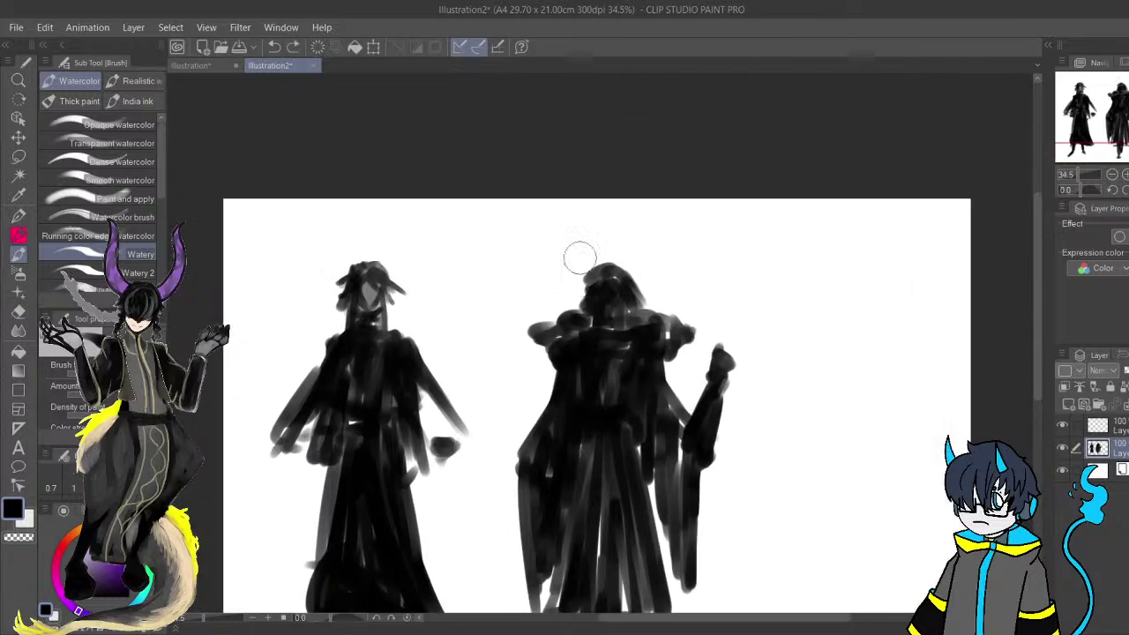
# Repaint the first figure's head with long straight hair falling to the shoulders, using black sampled from the figure.
pyautogui.moveTo(633, 441); pyautogui.dragTo(532, 291)
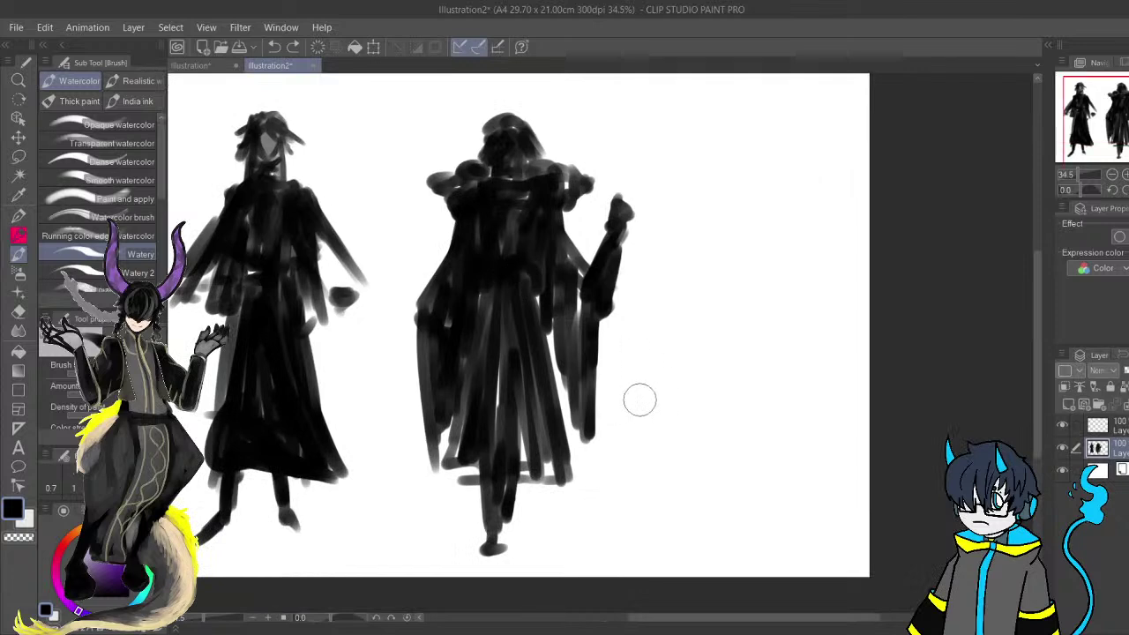
pyautogui.moveTo(633, 377)
pyautogui.mouseDown()
pyautogui.moveTo(717, 408)
pyautogui.moveTo(699, 376)
pyautogui.mouseUp()
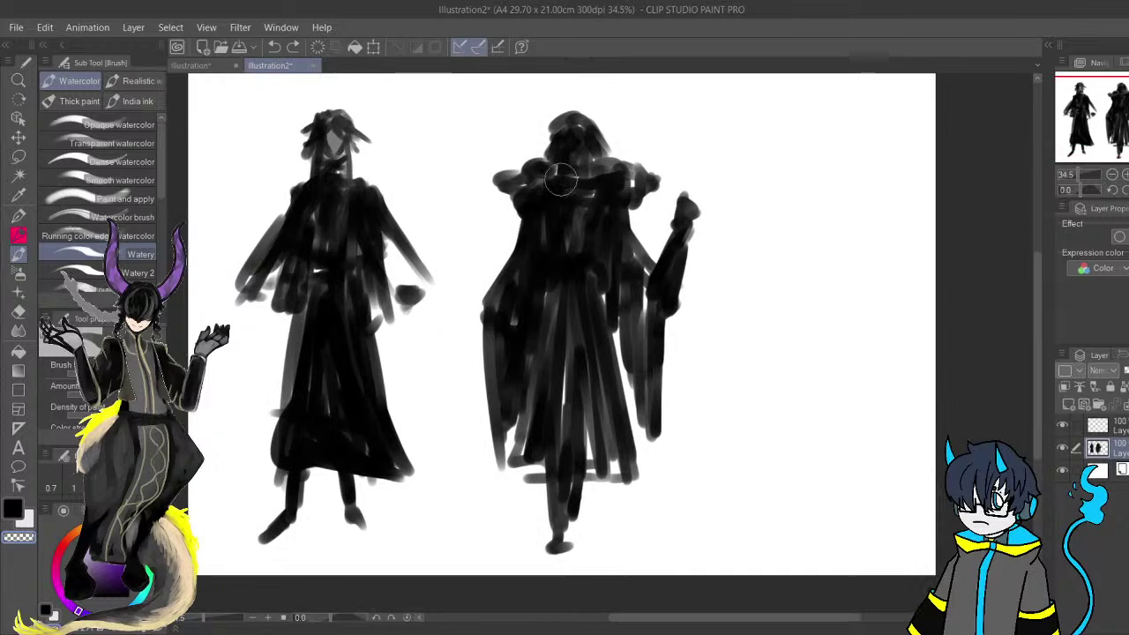
pyautogui.moveTo(660, 315); pyautogui.dragTo(733, 395)
pyautogui.moveTo(638, 466); pyautogui.dragTo(800, 534)
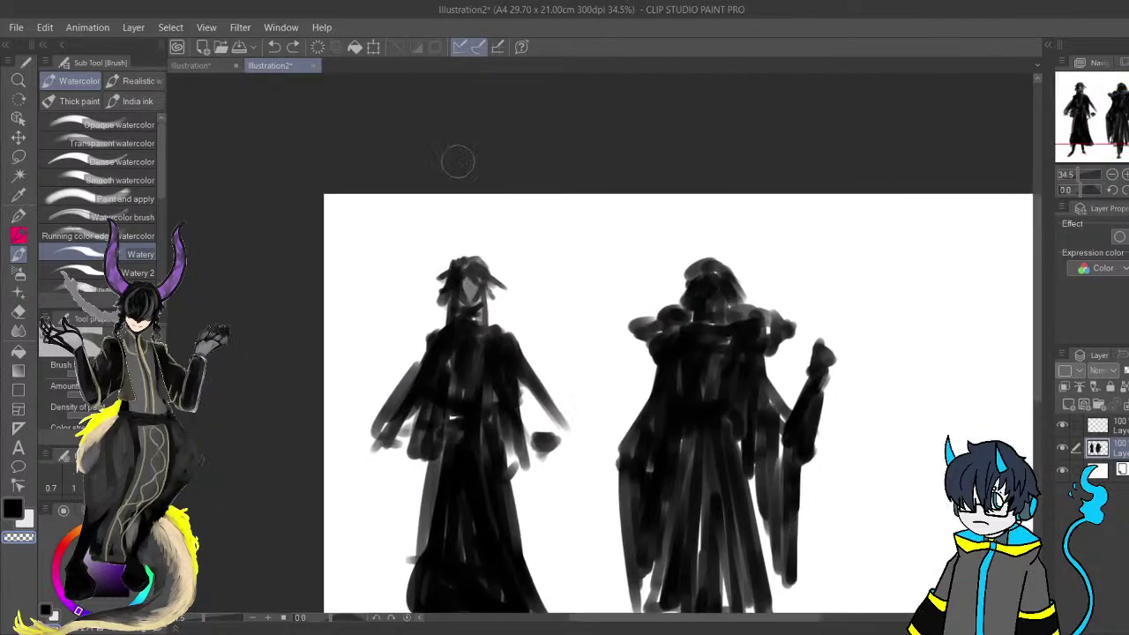
pyautogui.moveTo(450, 288)
pyautogui.mouseDown()
pyautogui.moveTo(460, 326)
pyautogui.moveTo(470, 274)
pyautogui.moveTo(452, 271)
pyautogui.moveTo(442, 324)
pyautogui.moveTo(450, 297)
pyautogui.moveTo(484, 292)
pyautogui.moveTo(493, 277)
pyautogui.moveTo(489, 291)
pyautogui.moveTo(485, 263)
pyautogui.moveTo(448, 262)
pyautogui.moveTo(464, 267)
pyautogui.moveTo(472, 254)
pyautogui.moveTo(483, 264)
pyautogui.moveTo(485, 335)
pyautogui.mouseUp()
pyautogui.keyDown('alt'); pyautogui.click(460, 327); pyautogui.keyUp('alt')
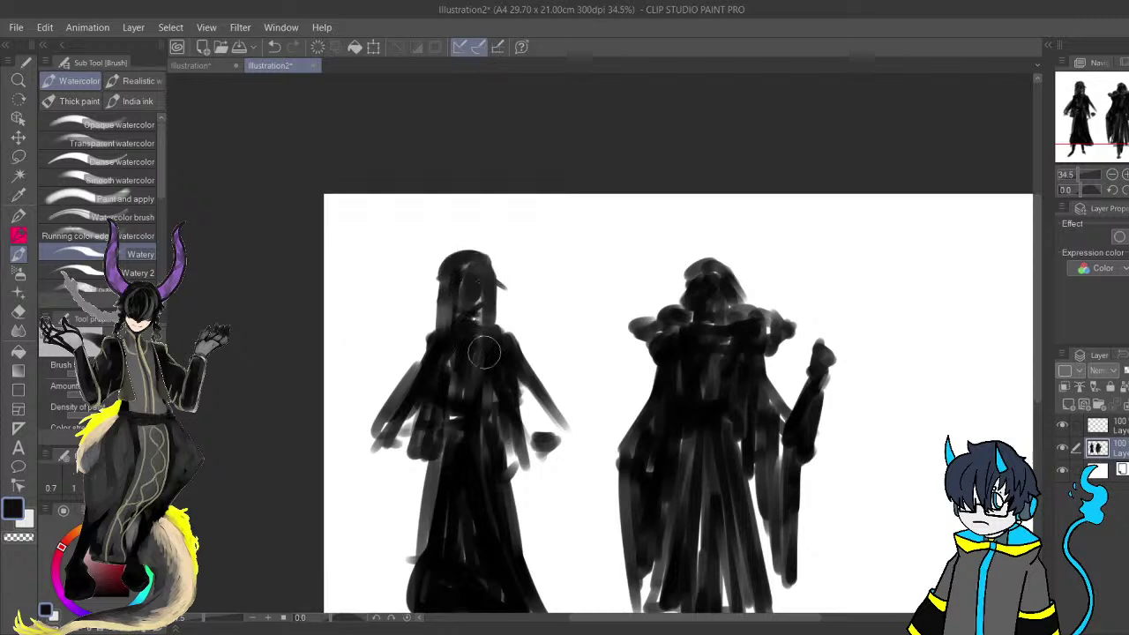
# Widen the first figure's sleeves into full bell shapes reaching down to the hands.
pyautogui.moveTo(838, 479)
pyautogui.mouseDown()
pyautogui.moveTo(590, 378)
pyautogui.moveTo(846, 459)
pyautogui.mouseUp()
pyautogui.moveTo(534, 348)
pyautogui.mouseDown()
pyautogui.moveTo(542, 385)
pyautogui.moveTo(529, 383)
pyautogui.moveTo(560, 410)
pyautogui.moveTo(558, 393)
pyautogui.moveTo(641, 427)
pyautogui.mouseUp()
pyautogui.moveTo(520, 403)
pyautogui.mouseDown()
pyautogui.moveTo(491, 409)
pyautogui.moveTo(524, 360)
pyautogui.moveTo(529, 414)
pyautogui.mouseUp()
pyautogui.moveTo(615, 452); pyautogui.dragTo(361, 345)
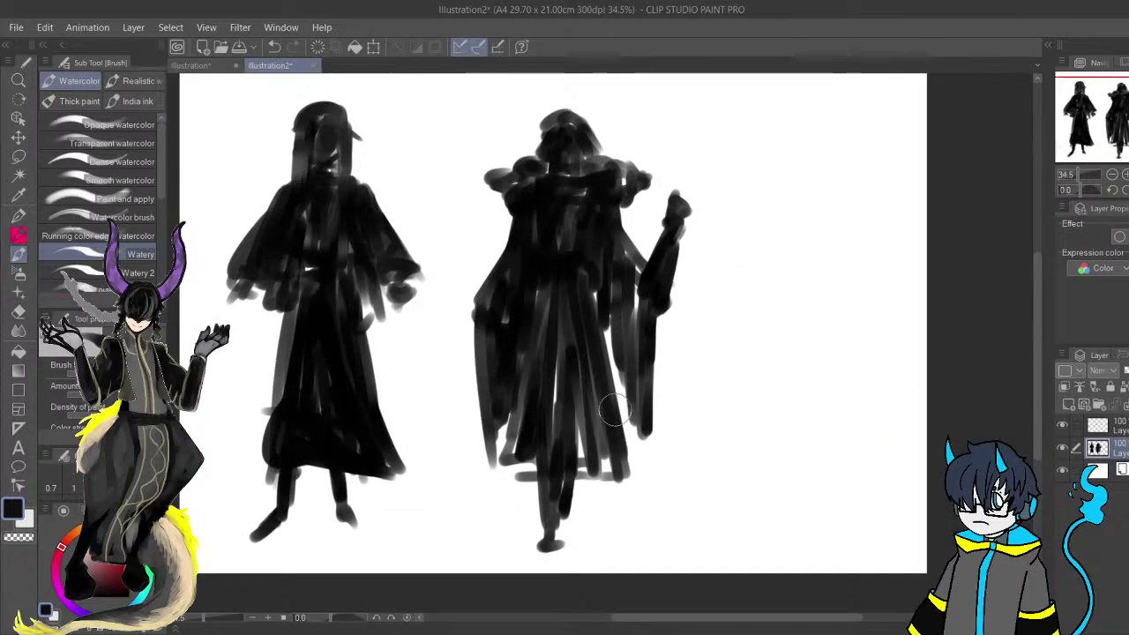
pyautogui.moveTo(631, 355); pyautogui.dragTo(722, 418)
pyautogui.moveTo(779, 359)
pyautogui.mouseDown()
pyautogui.moveTo(675, 353)
pyautogui.moveTo(592, 328)
pyautogui.mouseUp()
pyautogui.moveTo(796, 357); pyautogui.dragTo(957, 380)
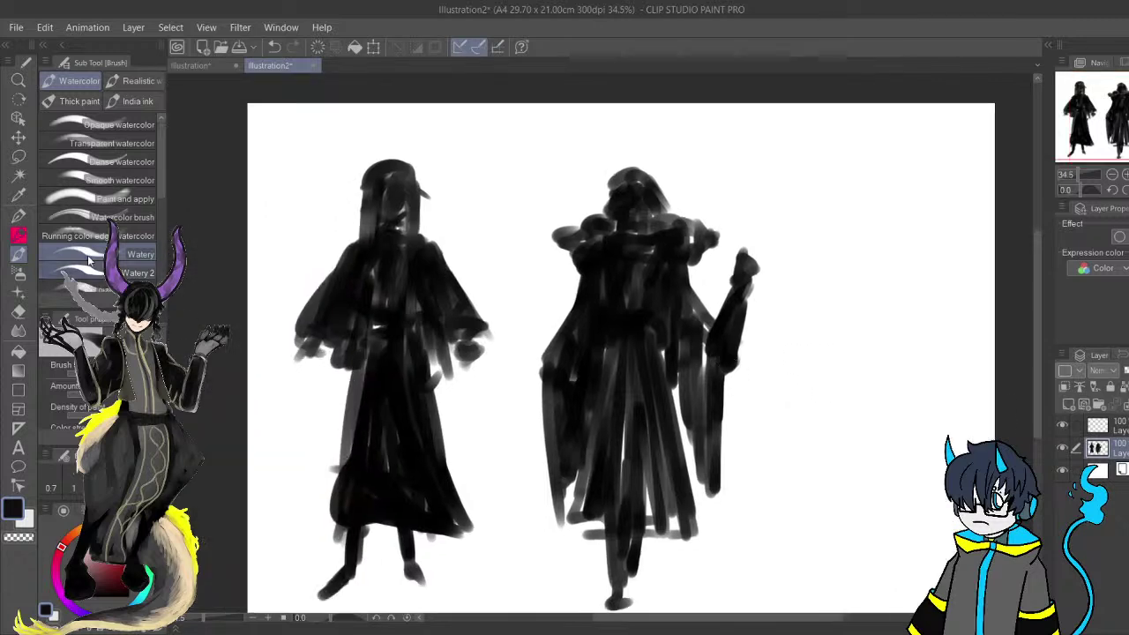
# Lasso the second figure, cut and paste it onto its own layer, and clear the selection.
pyautogui.click(18, 157)
pyautogui.moveTo(530, 154)
pyautogui.mouseDown()
pyautogui.moveTo(537, 591)
pyautogui.moveTo(721, 600)
pyautogui.moveTo(703, 100)
pyautogui.moveTo(539, 119)
pyautogui.mouseUp()
pyautogui.hotkey('ctrl', 'x')
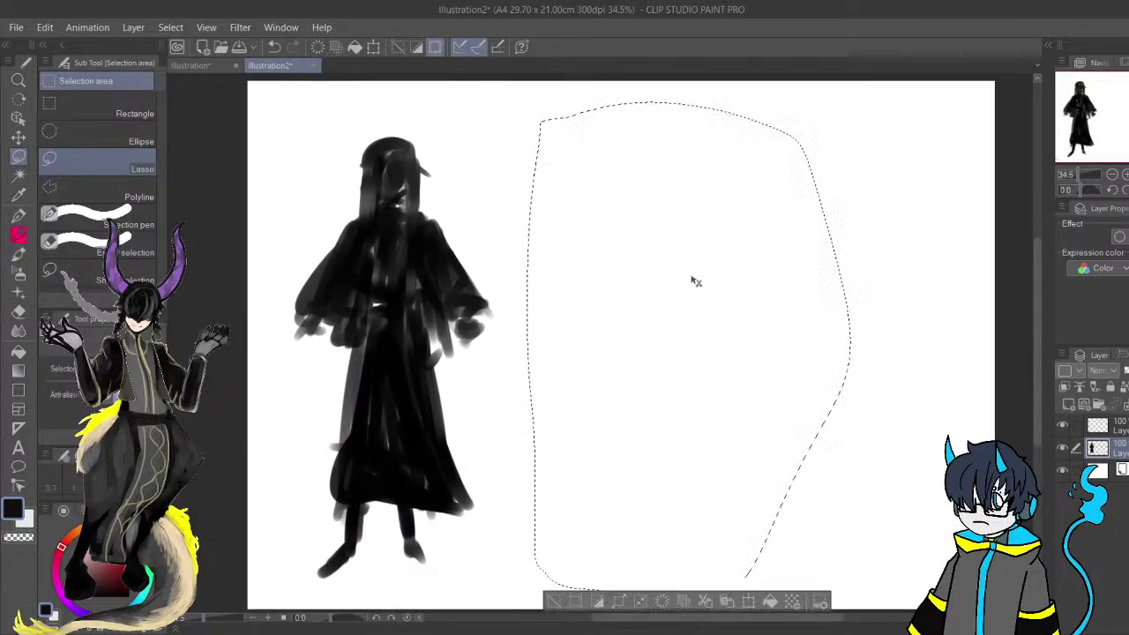
pyautogui.hotkey('ctrl', 'v')
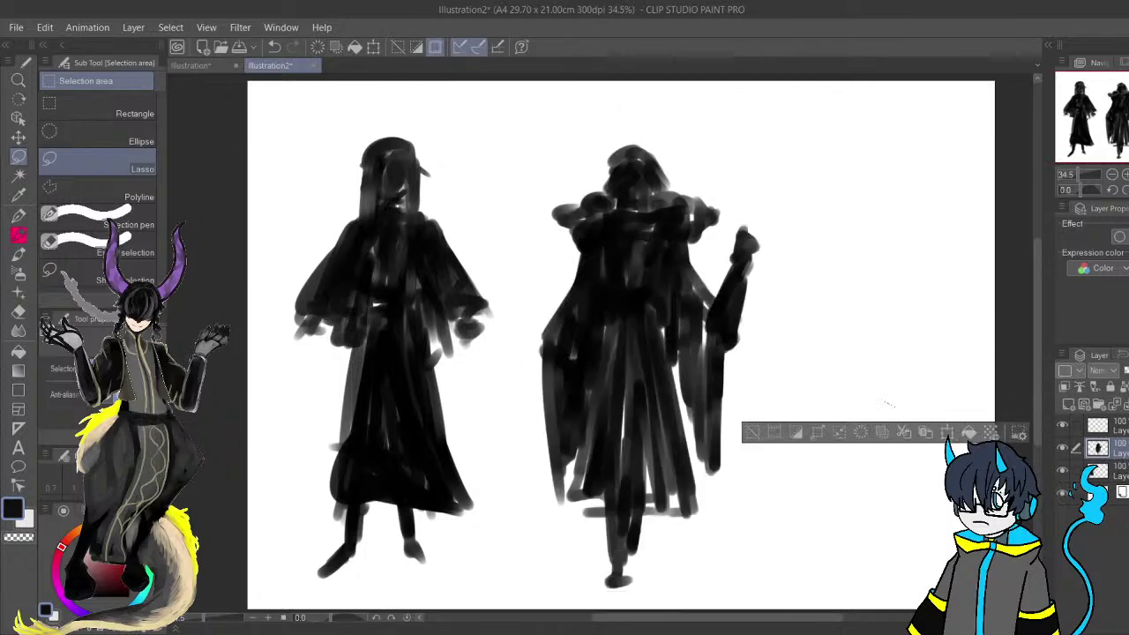
pyautogui.moveTo(925, 355); pyautogui.dragTo(936, 369)
pyautogui.moveTo(978, 300); pyautogui.dragTo(988, 308)
pyautogui.click(1004, 298)
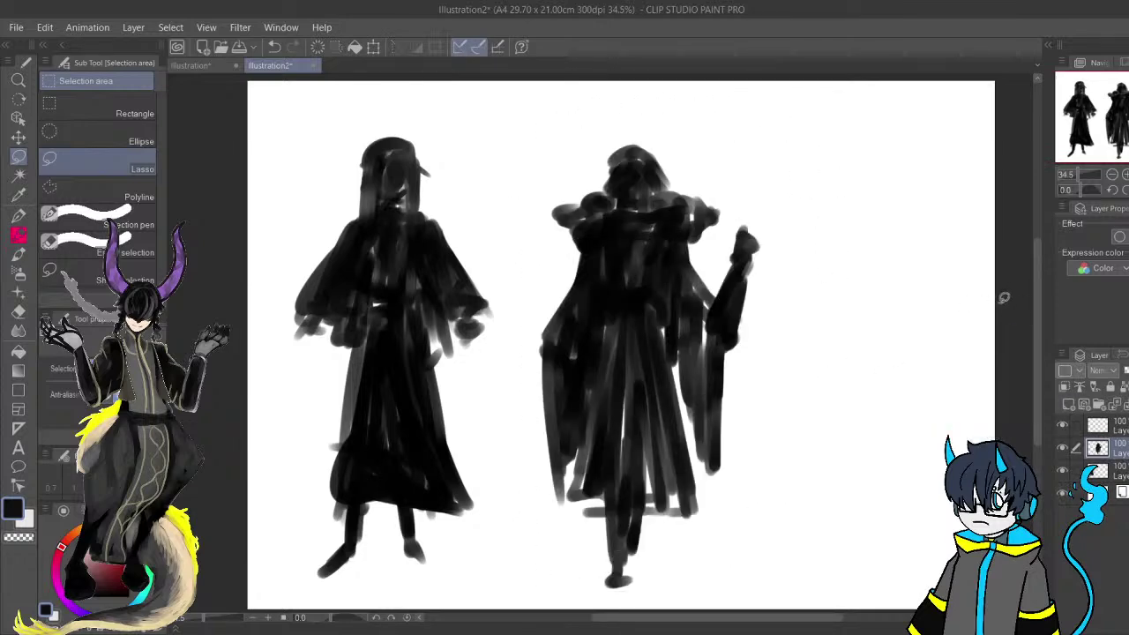
pyautogui.click(1113, 426)
pyautogui.moveTo(842, 406); pyautogui.dragTo(726, 399)
pyautogui.press('b')
pyautogui.moveTo(687, 332)
pyautogui.mouseDown()
pyautogui.moveTo(649, 331)
pyautogui.moveTo(635, 360)
pyautogui.mouseUp()
pyautogui.moveTo(592, 310); pyautogui.dragTo(689, 318)
# Lasso the second figure's raised forearm on its layer, shrink it slightly and move it closer to the body.
pyautogui.click(18, 157)
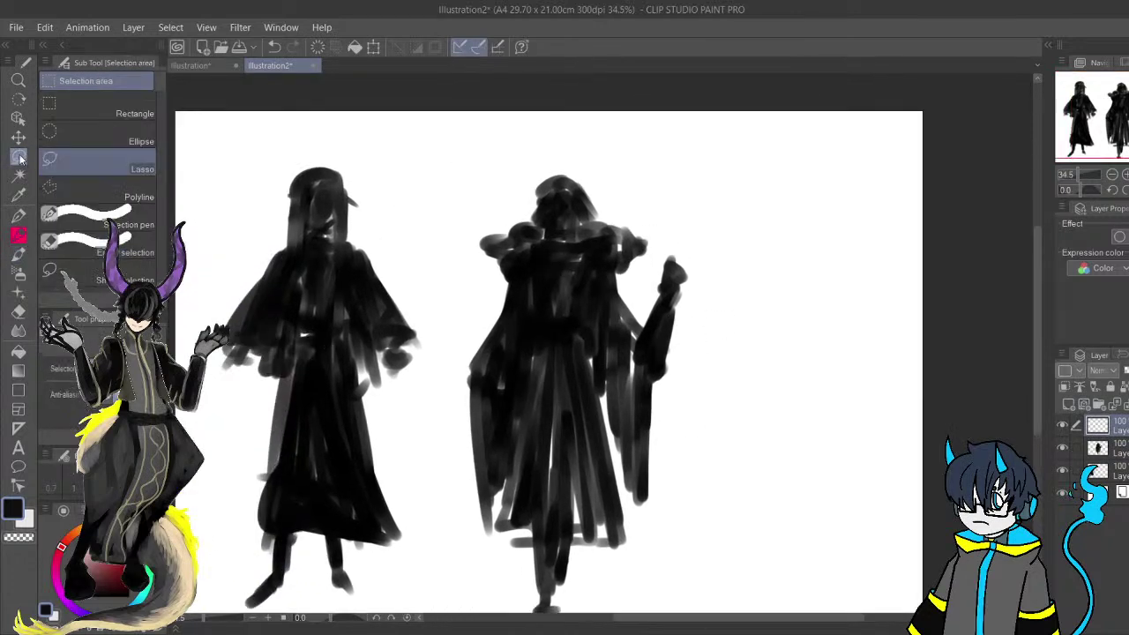
pyautogui.click(1117, 449)
pyautogui.moveTo(669, 259)
pyautogui.mouseDown()
pyautogui.moveTo(693, 206)
pyautogui.moveTo(657, 252)
pyautogui.mouseUp()
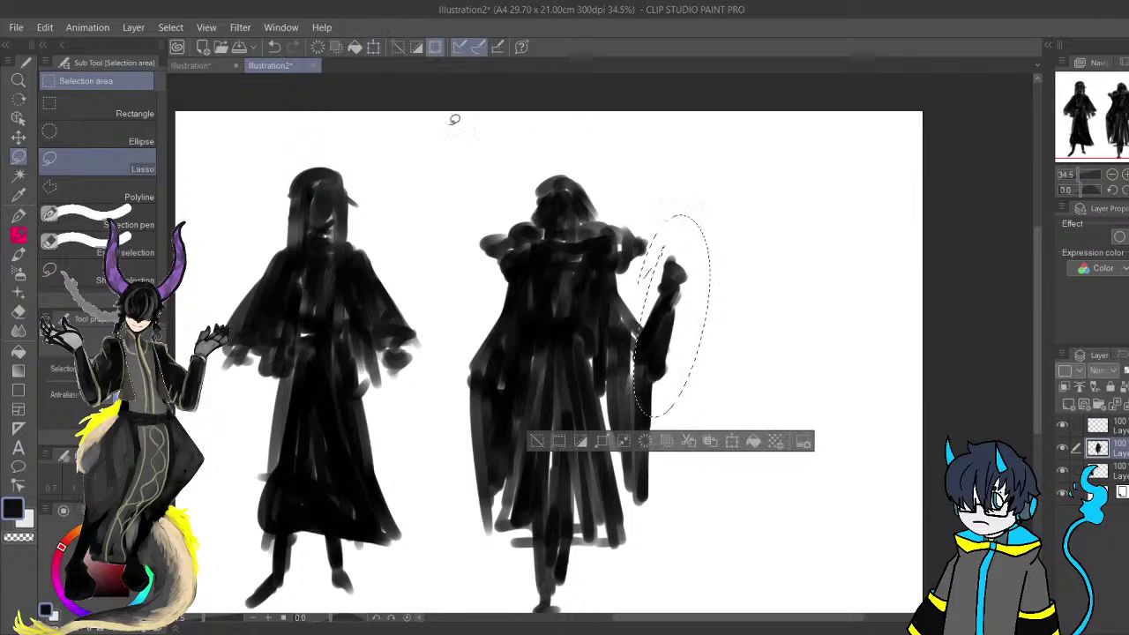
pyautogui.click(375, 47)
pyautogui.moveTo(635, 316); pyautogui.dragTo(645, 330)
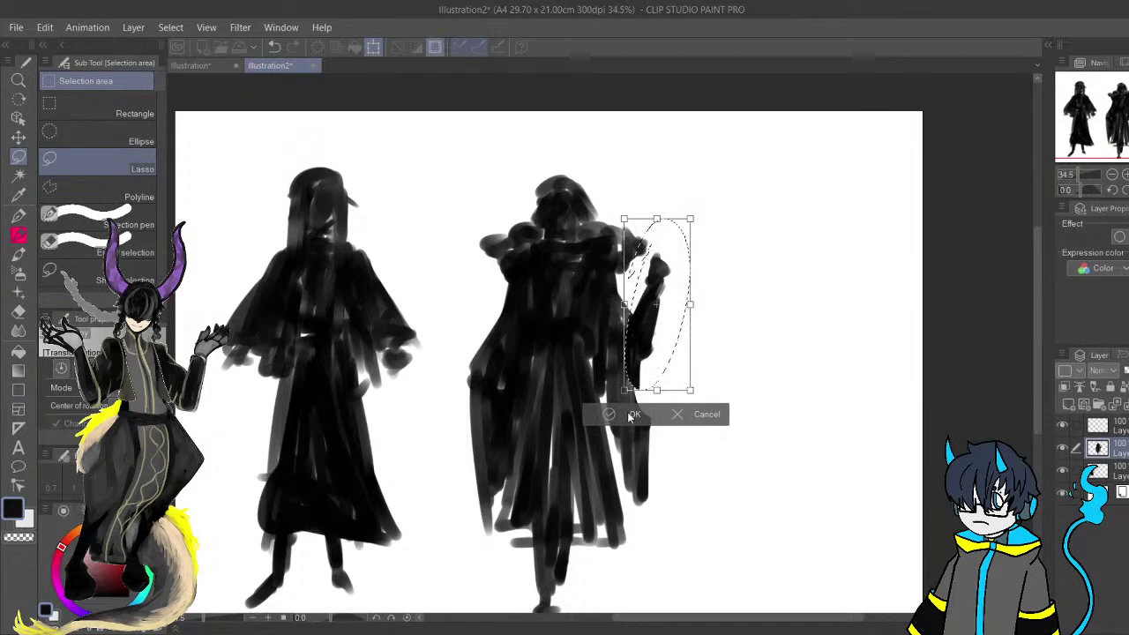
pyautogui.click(627, 416)
pyautogui.hotkey('ctrl', 'd')
# Erase the cloak's trailing edge beneath the raised arm into a narrow point and paint two feet under the second figure.
pyautogui.press('e')
pyautogui.moveTo(655, 404)
pyautogui.mouseDown()
pyautogui.moveTo(633, 470)
pyautogui.moveTo(635, 449)
pyautogui.moveTo(638, 460)
pyautogui.moveTo(700, 427)
pyautogui.mouseUp()
pyautogui.moveTo(653, 556); pyautogui.dragTo(678, 486)
pyautogui.press('b')
pyautogui.moveTo(701, 374); pyautogui.dragTo(651, 396)
pyautogui.moveTo(692, 271)
pyautogui.mouseDown()
pyautogui.moveTo(695, 238)
pyautogui.moveTo(704, 269)
pyautogui.mouseUp()
pyautogui.moveTo(569, 493)
pyautogui.mouseDown()
pyautogui.moveTo(529, 533)
pyautogui.moveTo(569, 512)
pyautogui.moveTo(599, 524)
pyautogui.moveTo(573, 509)
pyautogui.moveTo(622, 526)
pyautogui.moveTo(659, 520)
pyautogui.mouseUp()
# Paint an open hand on top of the raised forearm and erase the stray marks beside the arm.
pyautogui.press('e')
pyautogui.moveTo(697, 352)
pyautogui.mouseDown()
pyautogui.moveTo(702, 315)
pyautogui.moveTo(714, 313)
pyautogui.mouseUp()
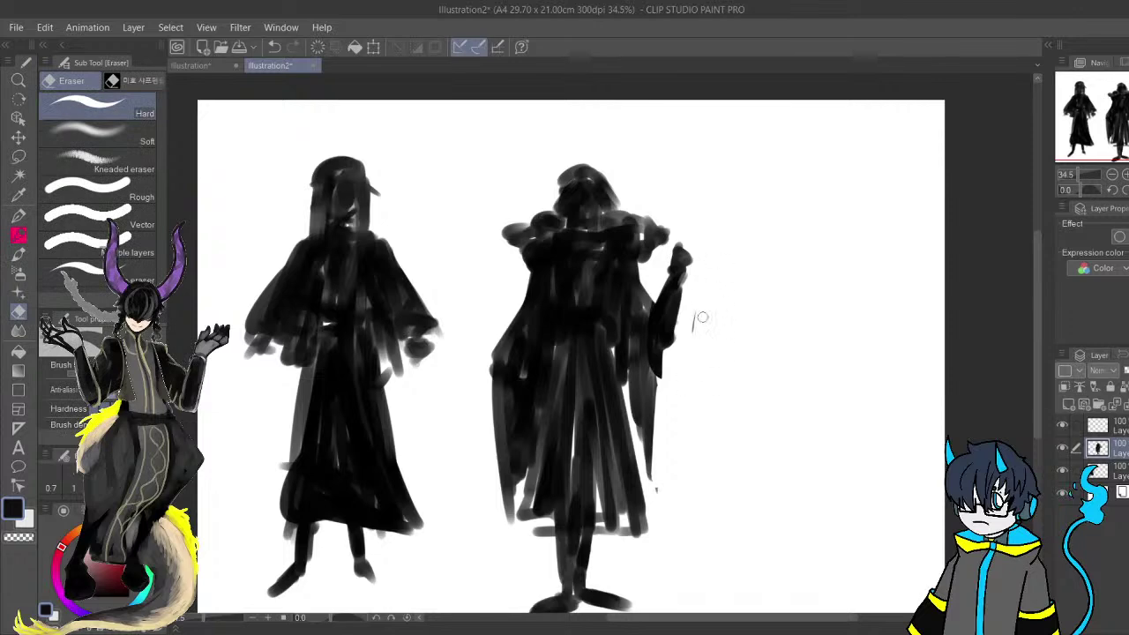
pyautogui.press('b')
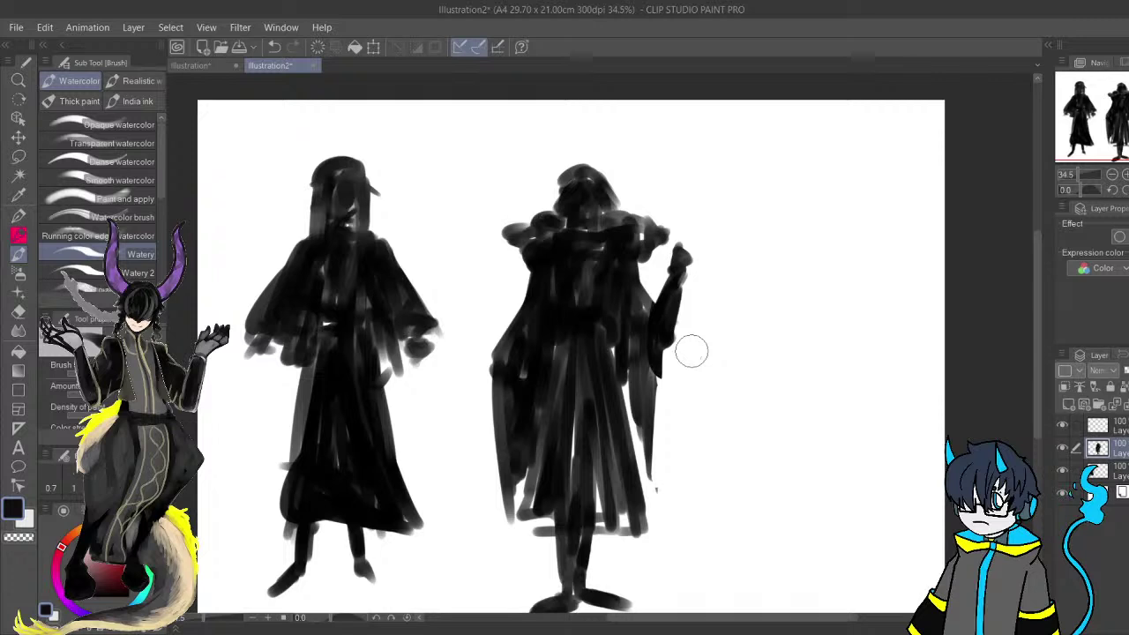
pyautogui.moveTo(688, 313); pyautogui.dragTo(703, 316)
pyautogui.moveTo(685, 234)
pyautogui.mouseDown()
pyautogui.moveTo(709, 249)
pyautogui.moveTo(687, 253)
pyautogui.mouseUp()
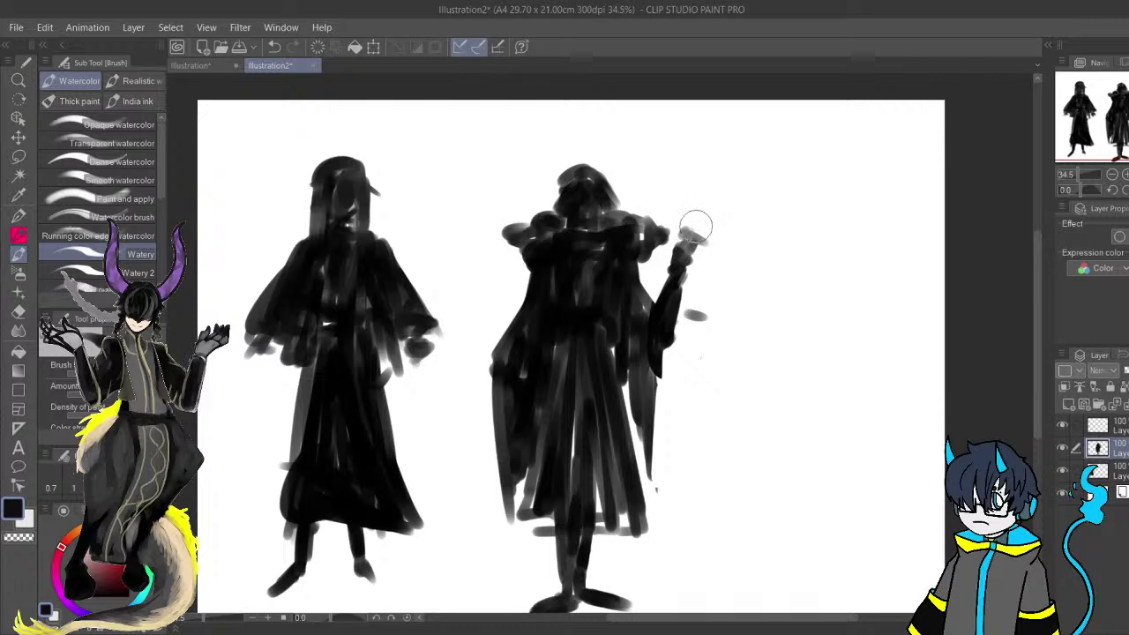
pyautogui.press('e')
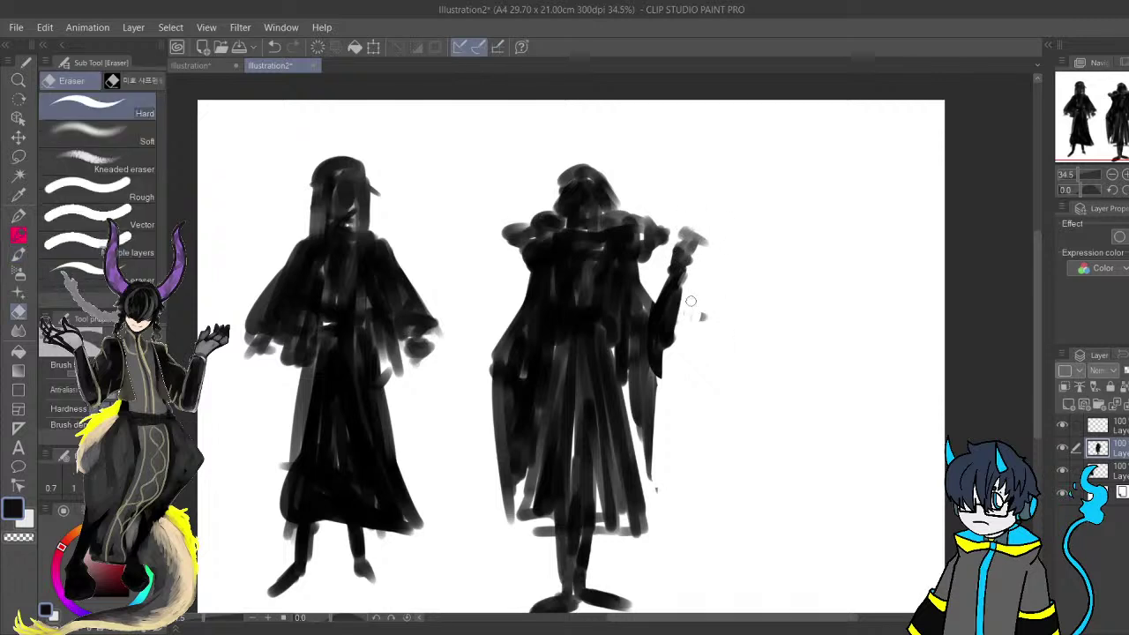
pyautogui.press('b')
# Shape the second figure's collar into jagged fur spikes and paint a hand at the end of the lowered sleeve.
pyautogui.moveTo(794, 425); pyautogui.dragTo(862, 449)
pyautogui.moveTo(596, 441); pyautogui.dragTo(630, 386)
pyautogui.moveTo(587, 339); pyautogui.dragTo(587, 389)
pyautogui.moveTo(853, 373)
pyautogui.mouseDown()
pyautogui.moveTo(642, 368)
pyautogui.moveTo(767, 482)
pyautogui.mouseUp()
pyautogui.press('e')
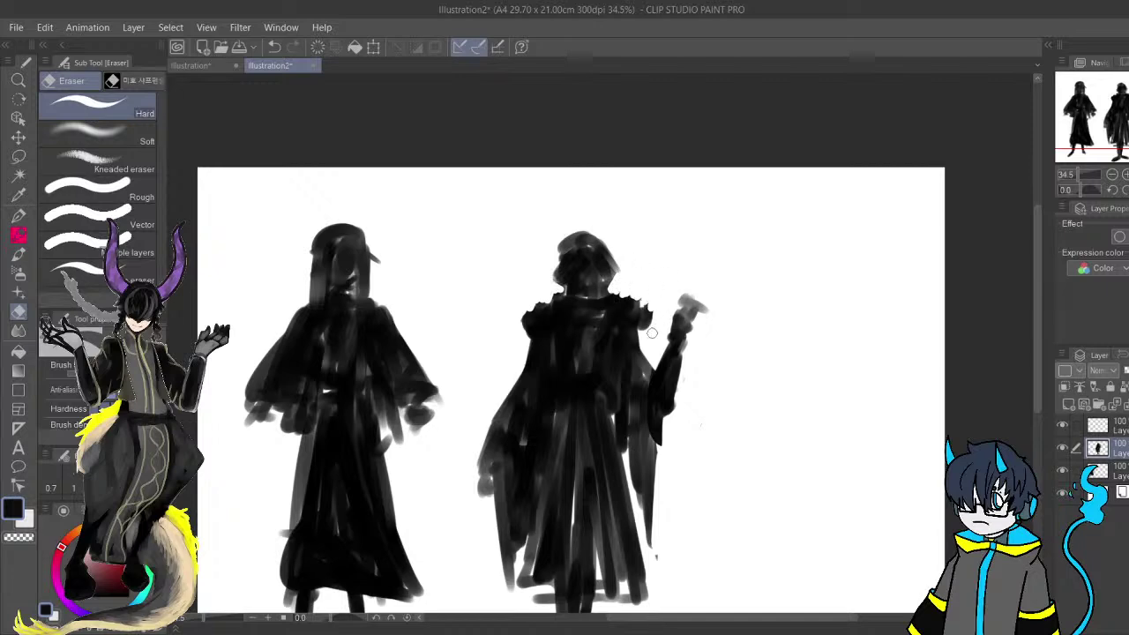
pyautogui.press('b')
pyautogui.moveTo(764, 508)
pyautogui.mouseDown()
pyautogui.moveTo(625, 380)
pyautogui.moveTo(637, 429)
pyautogui.mouseUp()
pyautogui.moveTo(702, 284)
pyautogui.mouseDown()
pyautogui.moveTo(698, 268)
pyautogui.moveTo(705, 333)
pyautogui.mouseUp()
pyautogui.hotkey('ctrl', 'z')
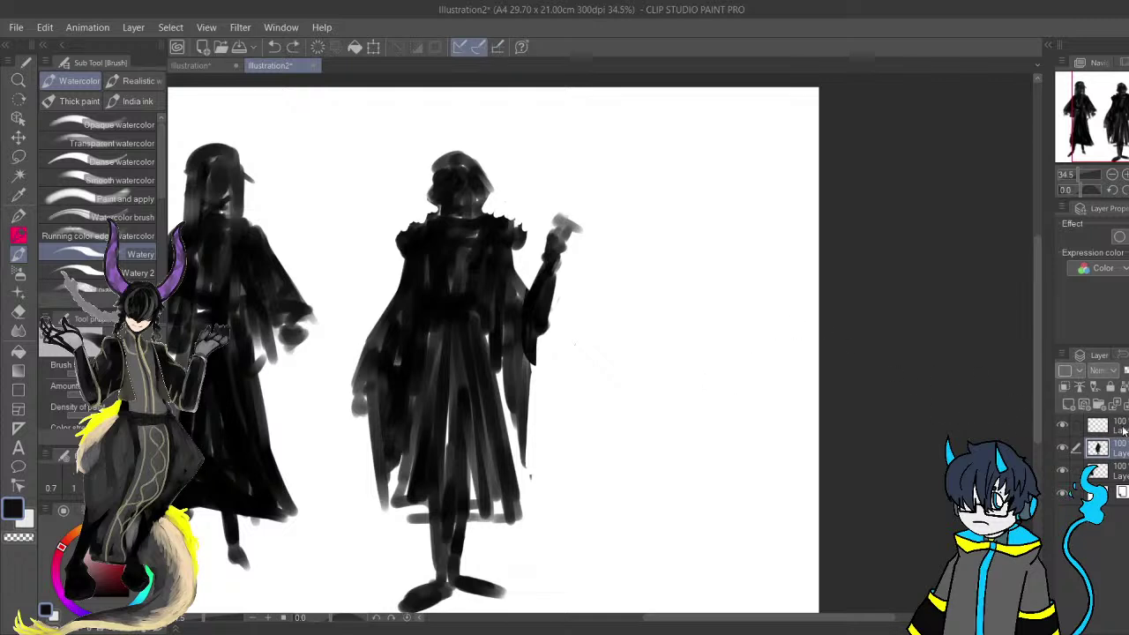
# Paint the curly-haired head of a third figure on the top layer and undo the last three trial strokes.
pyautogui.click(1126, 429)
pyautogui.moveTo(690, 405); pyautogui.dragTo(698, 404)
pyautogui.moveTo(693, 313)
pyautogui.mouseDown()
pyautogui.moveTo(680, 360)
pyautogui.moveTo(695, 330)
pyautogui.moveTo(665, 330)
pyautogui.moveTo(719, 326)
pyautogui.moveTo(679, 309)
pyautogui.mouseUp()
pyautogui.moveTo(712, 343)
pyautogui.mouseDown()
pyautogui.moveTo(698, 317)
pyautogui.moveTo(714, 319)
pyautogui.mouseUp()
pyautogui.moveTo(701, 389)
pyautogui.mouseDown()
pyautogui.moveTo(699, 298)
pyautogui.moveTo(665, 285)
pyautogui.moveTo(701, 275)
pyautogui.moveTo(657, 309)
pyautogui.moveTo(650, 449)
pyautogui.moveTo(653, 355)
pyautogui.mouseUp()
pyautogui.hotkey('ctrl', 'z')
pyautogui.hotkey('ctrl', 'z')
pyautogui.hotkey('ctrl', 'z')
# Block in the third figure's shoulders and chest with two long vertical strokes running down for the body's sides.
pyautogui.moveTo(705, 284); pyautogui.dragTo(722, 466)
pyautogui.moveTo(711, 319)
pyautogui.mouseDown()
pyautogui.moveTo(714, 293)
pyautogui.moveTo(707, 450)
pyautogui.mouseUp()
pyautogui.moveTo(661, 317)
pyautogui.mouseDown()
pyautogui.moveTo(652, 445)
pyautogui.moveTo(679, 296)
pyautogui.moveTo(705, 293)
pyautogui.moveTo(679, 304)
pyautogui.moveTo(710, 304)
pyautogui.moveTo(683, 319)
pyautogui.moveTo(715, 312)
pyautogui.mouseUp()
pyautogui.scroll(-6, 720, 319)
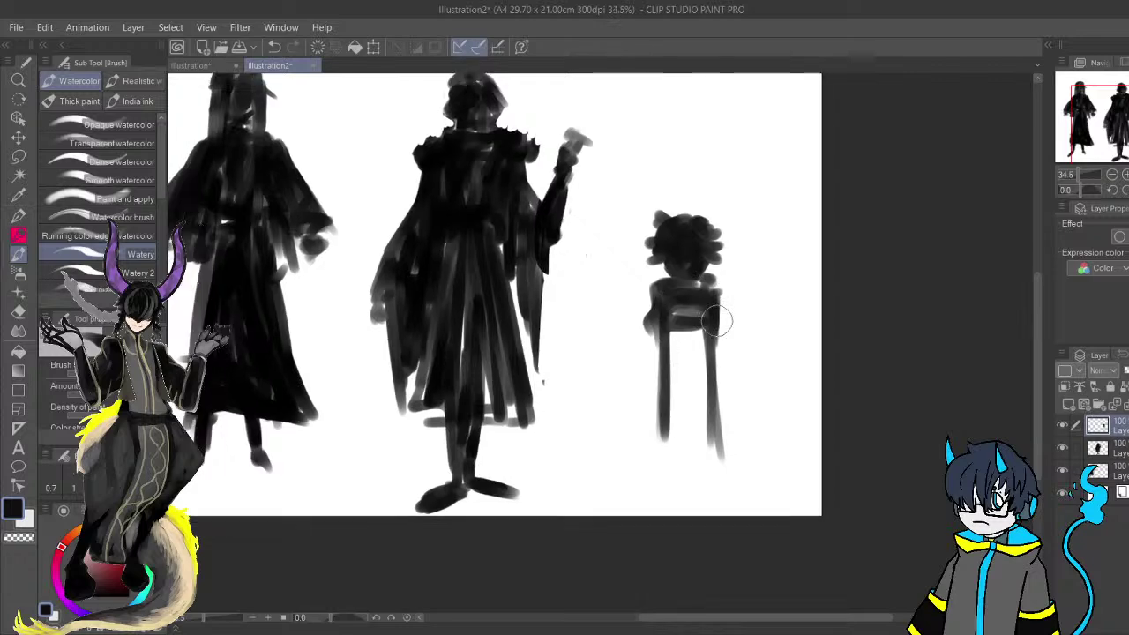
pyautogui.scroll(4, 670, 153)
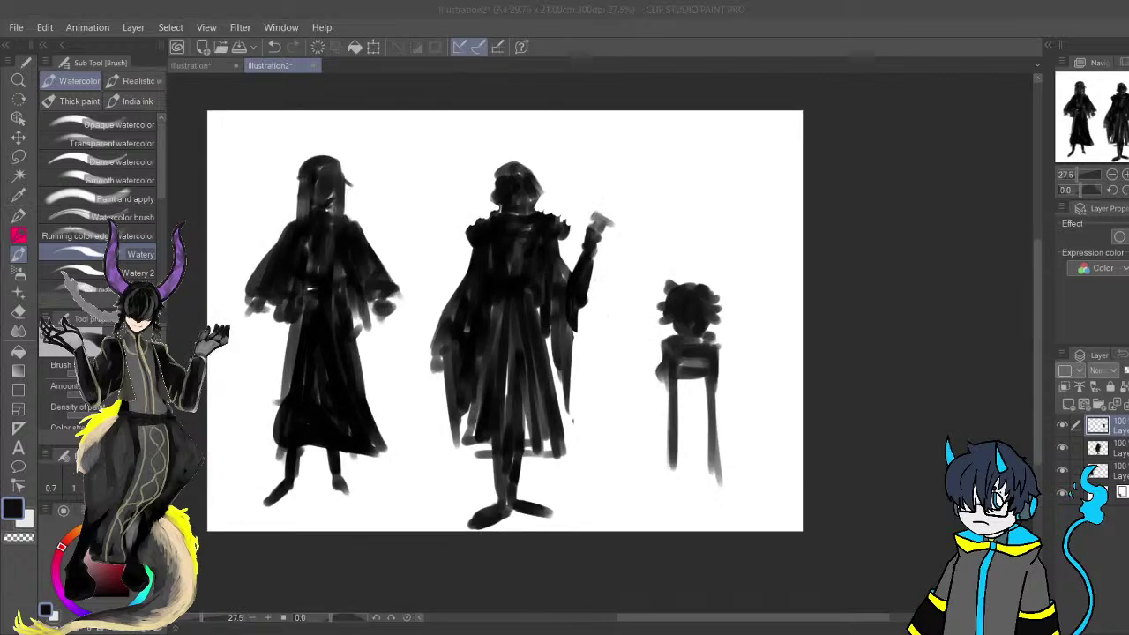
pyautogui.scroll(1, 737, 405)
# Fill in the third figure's torso and bent arm, and move its layer up the canvas.
pyautogui.moveTo(737, 405)
pyautogui.mouseDown()
pyautogui.moveTo(708, 392)
pyautogui.moveTo(707, 378)
pyautogui.mouseUp()
pyautogui.moveTo(612, 340); pyautogui.dragTo(606, 344)
pyautogui.moveTo(613, 401)
pyautogui.mouseDown()
pyautogui.moveTo(617, 341)
pyautogui.moveTo(618, 393)
pyautogui.moveTo(599, 444)
pyautogui.moveTo(617, 471)
pyautogui.moveTo(680, 467)
pyautogui.moveTo(689, 397)
pyautogui.moveTo(674, 340)
pyautogui.moveTo(632, 355)
pyautogui.moveTo(656, 343)
pyautogui.moveTo(627, 462)
pyautogui.moveTo(650, 429)
pyautogui.moveTo(648, 459)
pyautogui.mouseUp()
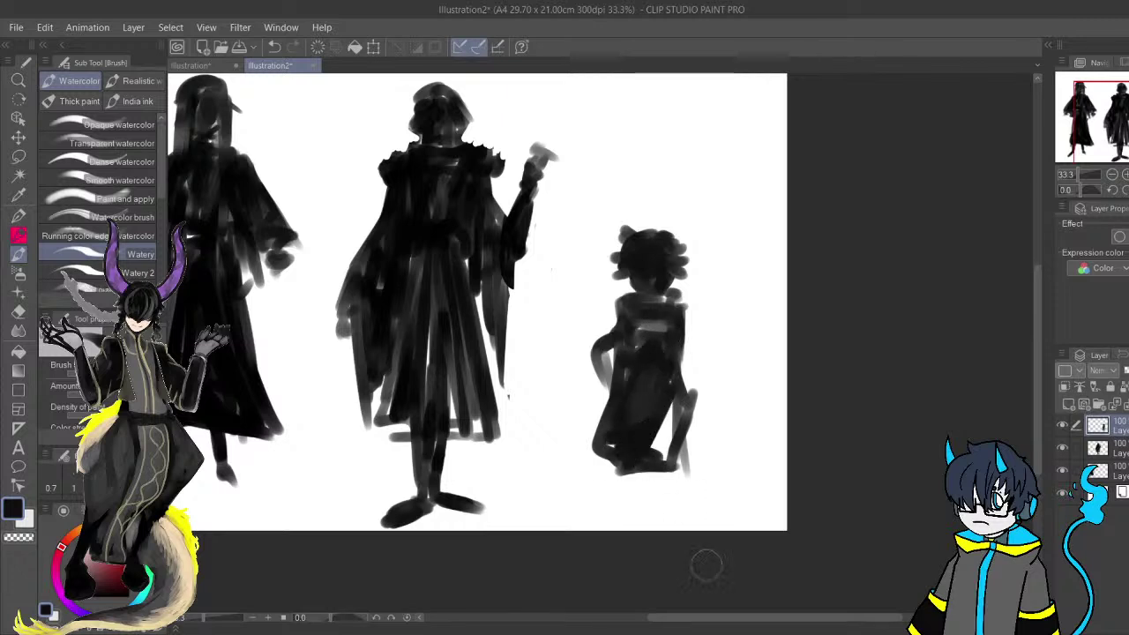
pyautogui.click(17, 136)
pyautogui.moveTo(663, 294); pyautogui.dragTo(674, 203)
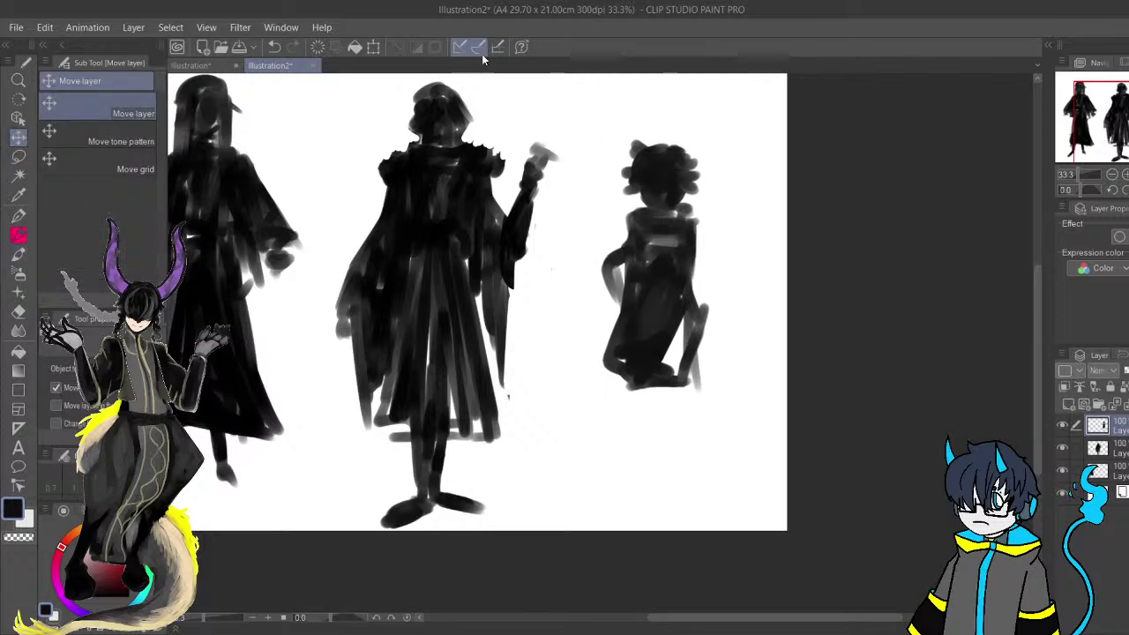
# Extend the third figure downward with long legs and feet, and broaden its shoulders, arms and coat.
pyautogui.press('b')
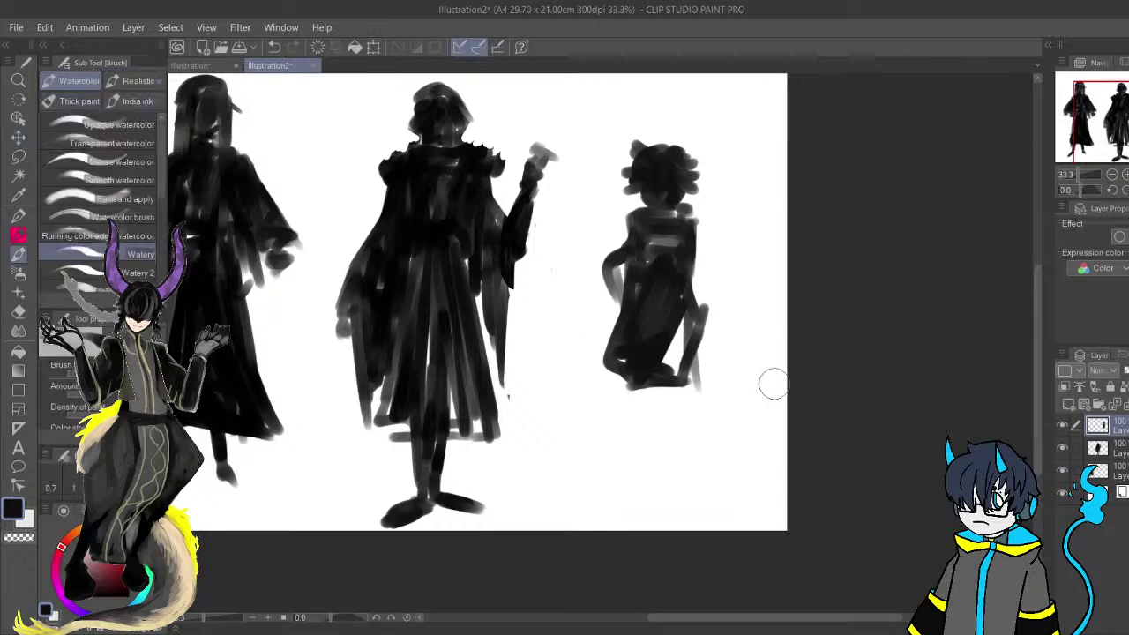
pyautogui.moveTo(715, 498); pyautogui.dragTo(708, 495)
pyautogui.moveTo(620, 355)
pyautogui.mouseDown()
pyautogui.moveTo(623, 420)
pyautogui.moveTo(601, 380)
pyautogui.moveTo(633, 412)
pyautogui.moveTo(637, 392)
pyautogui.moveTo(631, 460)
pyautogui.moveTo(624, 453)
pyautogui.moveTo(627, 412)
pyautogui.moveTo(632, 466)
pyautogui.moveTo(635, 400)
pyautogui.moveTo(628, 484)
pyautogui.moveTo(599, 483)
pyautogui.moveTo(621, 490)
pyautogui.moveTo(678, 408)
pyautogui.moveTo(680, 396)
pyautogui.moveTo(674, 408)
pyautogui.moveTo(660, 398)
pyautogui.moveTo(672, 415)
pyautogui.moveTo(685, 380)
pyautogui.moveTo(677, 317)
pyautogui.moveTo(680, 510)
pyautogui.mouseUp()
pyautogui.moveTo(642, 291)
pyautogui.mouseDown()
pyautogui.moveTo(644, 397)
pyautogui.moveTo(666, 490)
pyautogui.moveTo(657, 388)
pyautogui.moveTo(653, 450)
pyautogui.moveTo(694, 400)
pyautogui.moveTo(705, 476)
pyautogui.moveTo(696, 353)
pyautogui.mouseUp()
pyautogui.moveTo(638, 330)
pyautogui.mouseDown()
pyautogui.moveTo(641, 476)
pyautogui.moveTo(658, 471)
pyautogui.moveTo(665, 392)
pyautogui.moveTo(652, 341)
pyautogui.moveTo(631, 347)
pyautogui.moveTo(636, 325)
pyautogui.moveTo(623, 315)
pyautogui.moveTo(620, 343)
pyautogui.moveTo(631, 326)
pyautogui.moveTo(663, 330)
pyautogui.moveTo(643, 322)
pyautogui.moveTo(645, 336)
pyautogui.moveTo(709, 376)
pyautogui.moveTo(650, 329)
pyautogui.moveTo(679, 347)
pyautogui.moveTo(733, 397)
pyautogui.moveTo(669, 329)
pyautogui.moveTo(707, 345)
pyautogui.moveTo(713, 311)
pyautogui.moveTo(701, 314)
pyautogui.moveTo(710, 311)
pyautogui.moveTo(710, 338)
pyautogui.moveTo(690, 338)
pyautogui.moveTo(719, 372)
pyautogui.moveTo(721, 403)
pyautogui.moveTo(697, 427)
pyautogui.mouseUp()
pyautogui.scroll(3, 657, 362)
pyautogui.moveTo(617, 443); pyautogui.dragTo(668, 464)
pyautogui.moveTo(679, 381)
pyautogui.mouseDown()
pyautogui.moveTo(637, 425)
pyautogui.moveTo(678, 397)
pyautogui.moveTo(672, 381)
pyautogui.mouseUp()
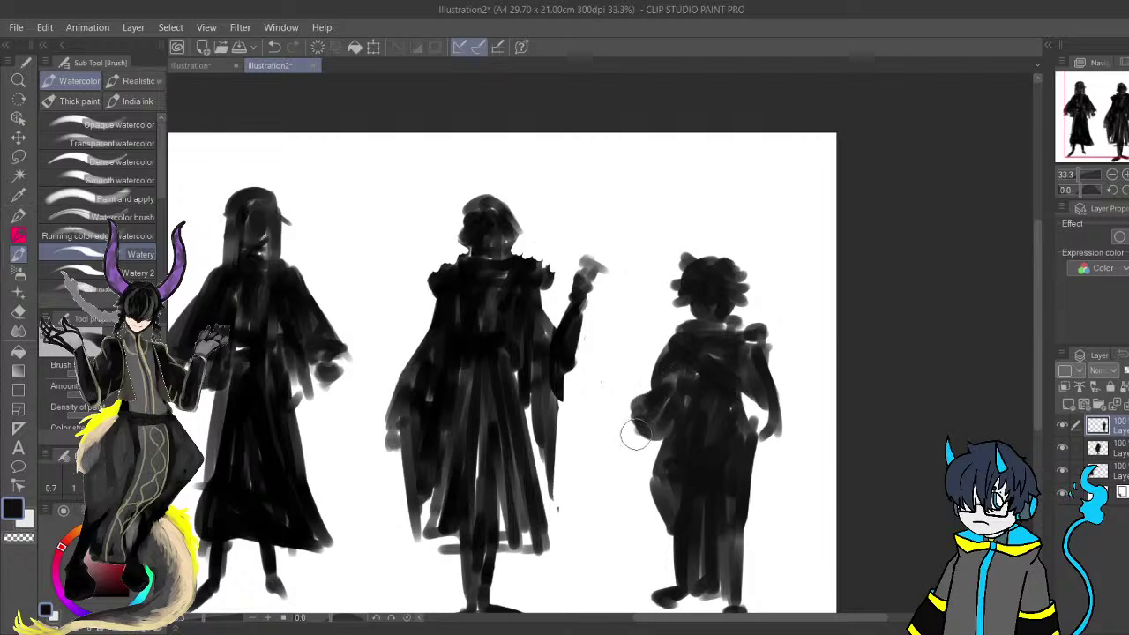
# Thicken the third figure's sleeves and paint hands at both ends.
pyautogui.moveTo(722, 464); pyautogui.dragTo(641, 443)
pyautogui.moveTo(692, 388)
pyautogui.mouseDown()
pyautogui.moveTo(664, 385)
pyautogui.moveTo(678, 374)
pyautogui.moveTo(673, 386)
pyautogui.moveTo(662, 376)
pyautogui.moveTo(676, 415)
pyautogui.moveTo(694, 421)
pyautogui.moveTo(703, 389)
pyautogui.moveTo(696, 403)
pyautogui.moveTo(686, 389)
pyautogui.moveTo(718, 418)
pyautogui.moveTo(710, 421)
pyautogui.moveTo(717, 411)
pyautogui.moveTo(810, 418)
pyautogui.moveTo(759, 438)
pyautogui.moveTo(818, 328)
pyautogui.moveTo(783, 378)
pyautogui.moveTo(851, 448)
pyautogui.moveTo(792, 441)
pyautogui.moveTo(809, 358)
pyautogui.mouseUp()
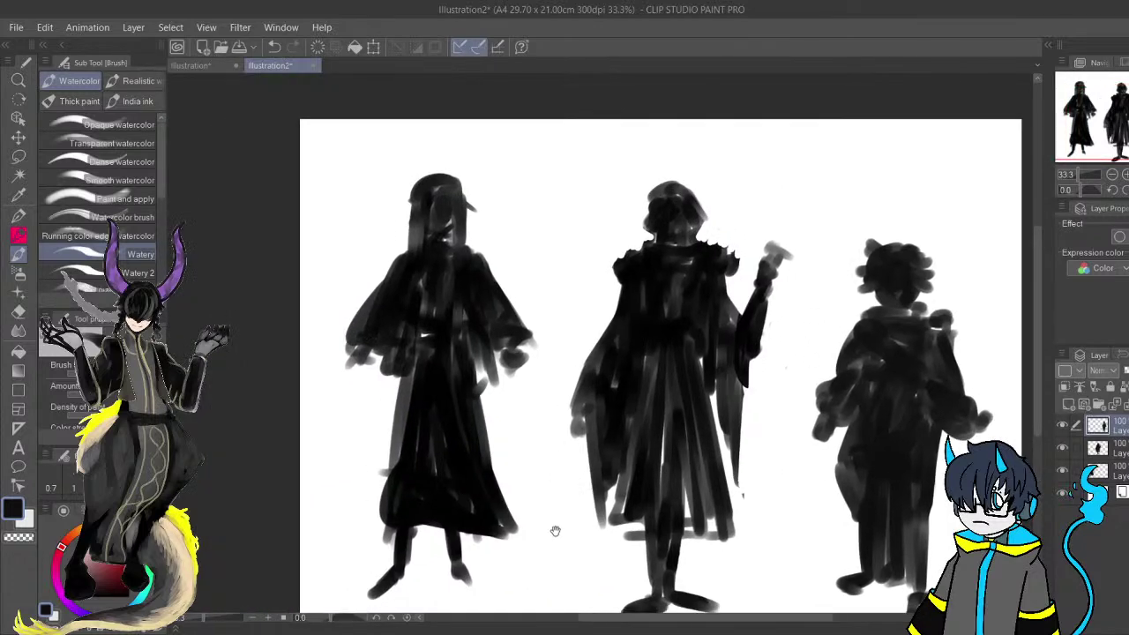
pyautogui.moveTo(564, 521); pyautogui.dragTo(642, 389)
pyautogui.moveTo(727, 453)
pyautogui.mouseDown()
pyautogui.moveTo(548, 493)
pyautogui.moveTo(471, 634)
pyautogui.mouseUp()
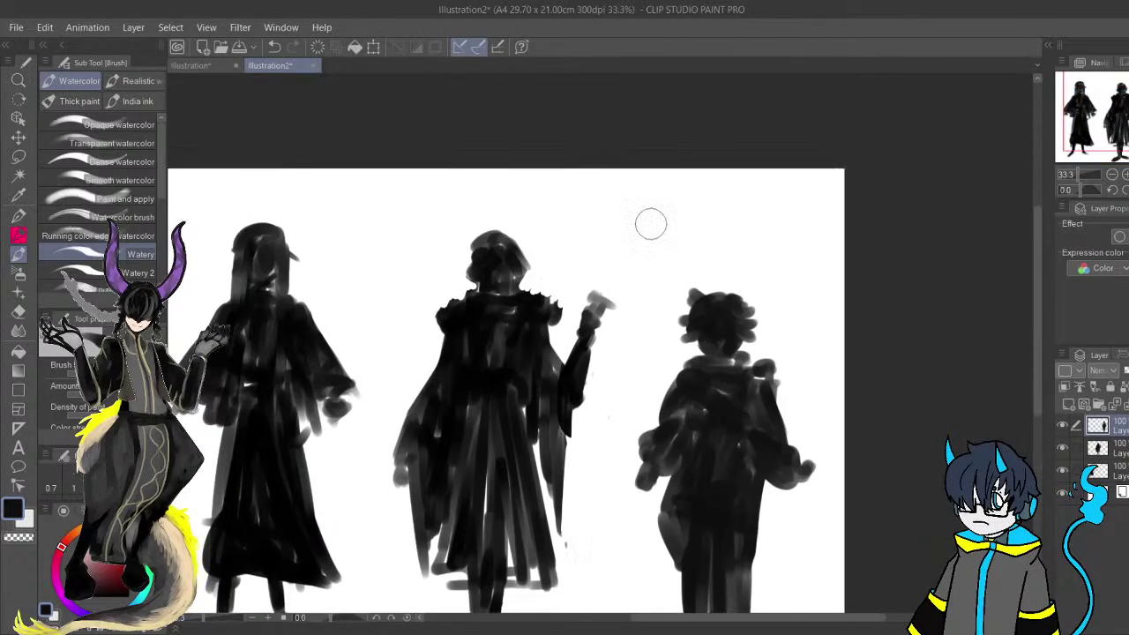
# Try a few crossing strokes in the empty space above the third figure's head and undo them.
pyautogui.moveTo(328, 165)
pyautogui.mouseDown()
pyautogui.moveTo(713, 195)
pyautogui.moveTo(709, 188)
pyautogui.moveTo(686, 235)
pyautogui.moveTo(733, 231)
pyautogui.moveTo(712, 255)
pyautogui.moveTo(755, 242)
pyautogui.moveTo(758, 154)
pyautogui.mouseUp()
pyautogui.hotkey('ctrl', 'z')
pyautogui.hotkey('ctrl', 'z')
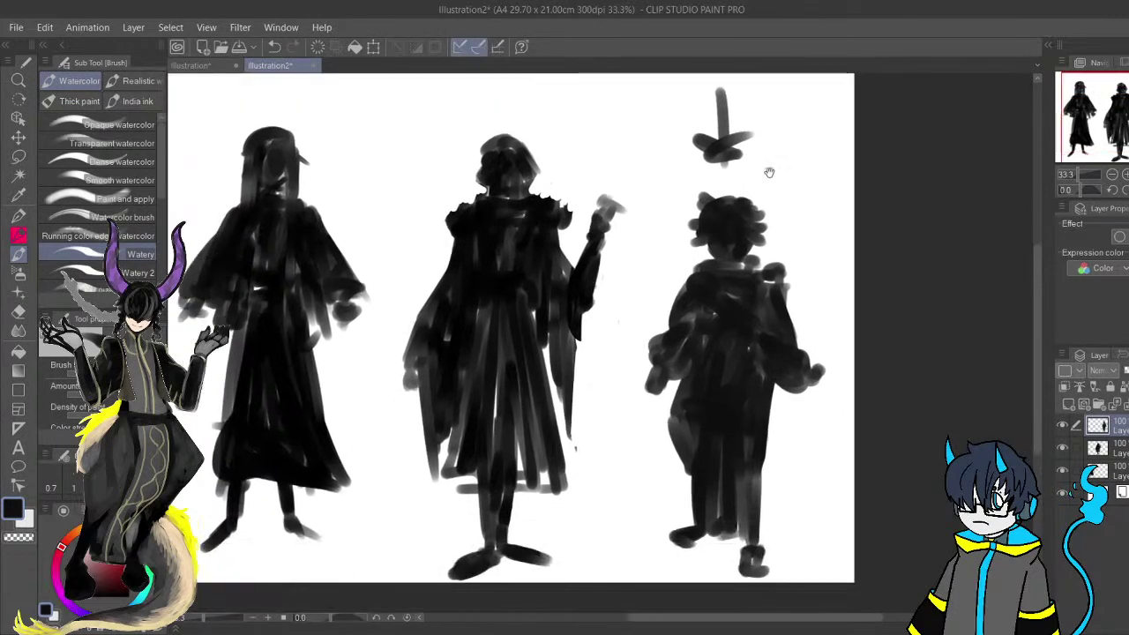
pyautogui.hotkey('ctrl', 'z')
pyautogui.hotkey('ctrl', 'z')
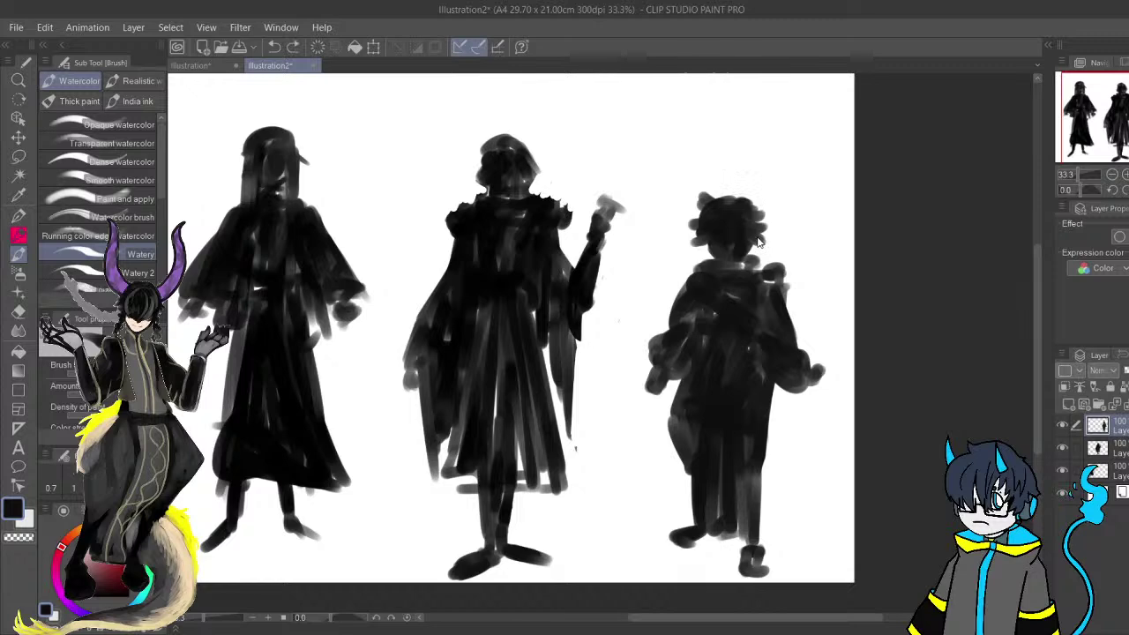
pyautogui.moveTo(756, 295)
pyautogui.mouseDown()
pyautogui.moveTo(743, 498)
pyautogui.moveTo(737, 247)
pyautogui.mouseUp()
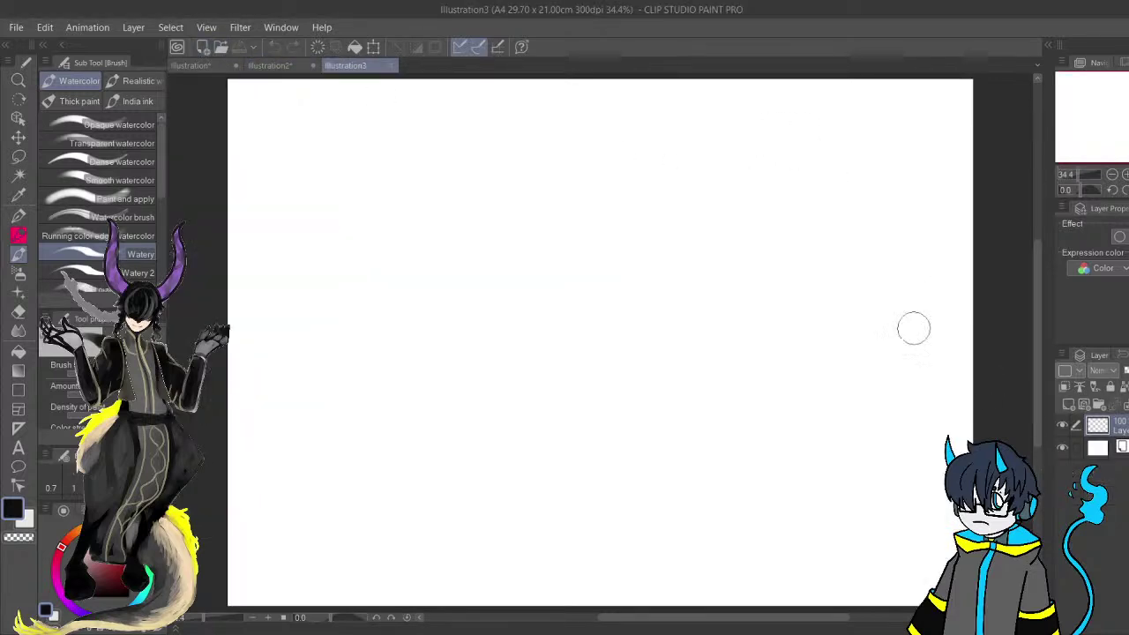
# Paste the copied robed silhouette into the blank illustration and erase the stray grey mark near the canvas's lower edge.
pyautogui.scroll(-2, 911, 326)
pyautogui.hotkey('ctrl', 'v')
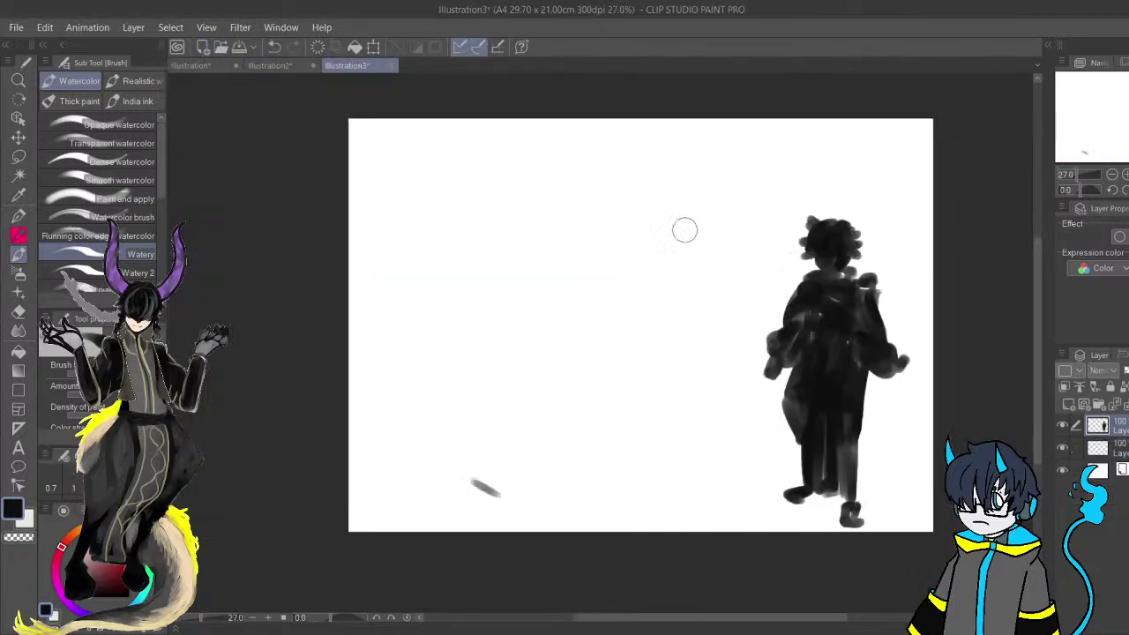
pyautogui.press('e')
pyautogui.moveTo(476, 477); pyautogui.dragTo(455, 470)
pyautogui.click(355, 47)
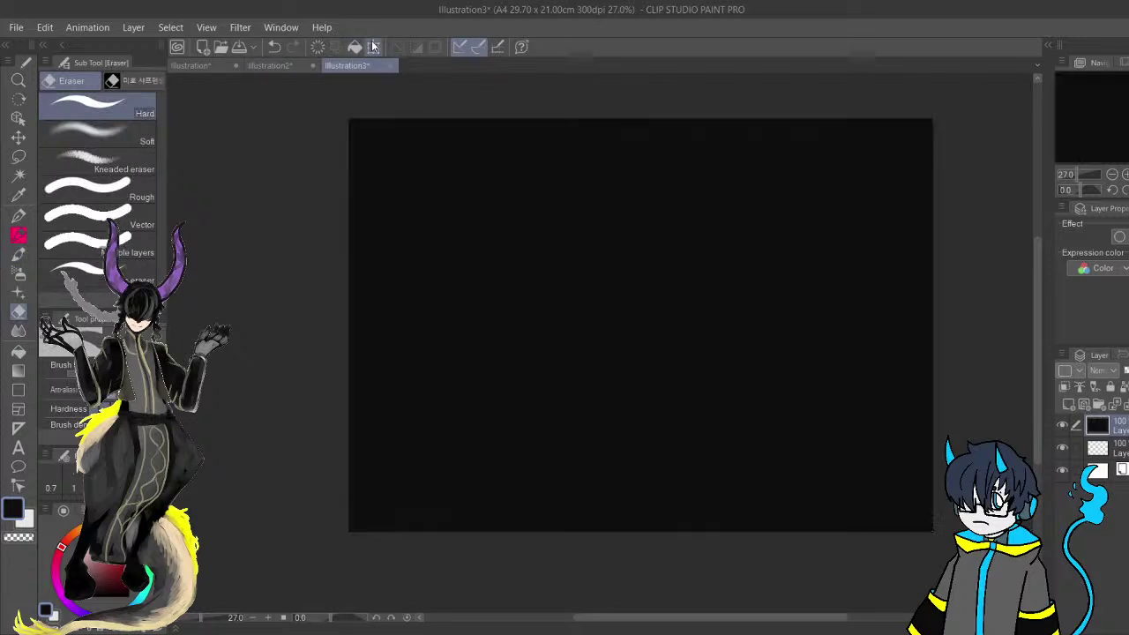
pyautogui.hotkey('ctrl', 'z')
# Scale the pasted silhouette down to a small figure and place it in the canvas's upper-left corner.
pyautogui.click(372, 47)
pyautogui.moveTo(808, 378); pyautogui.dragTo(407, 278)
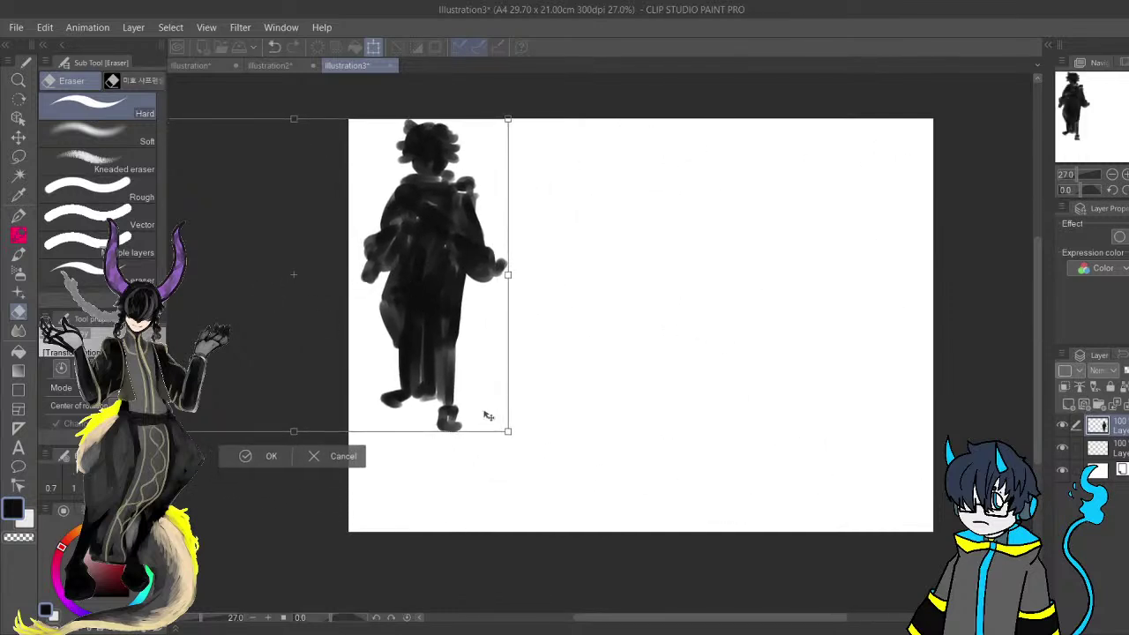
pyautogui.moveTo(507, 433); pyautogui.dragTo(441, 314)
pyautogui.moveTo(367, 188); pyautogui.dragTo(751, 215)
pyautogui.moveTo(826, 141); pyautogui.dragTo(597, 273)
pyautogui.moveTo(575, 353); pyautogui.dragTo(392, 174)
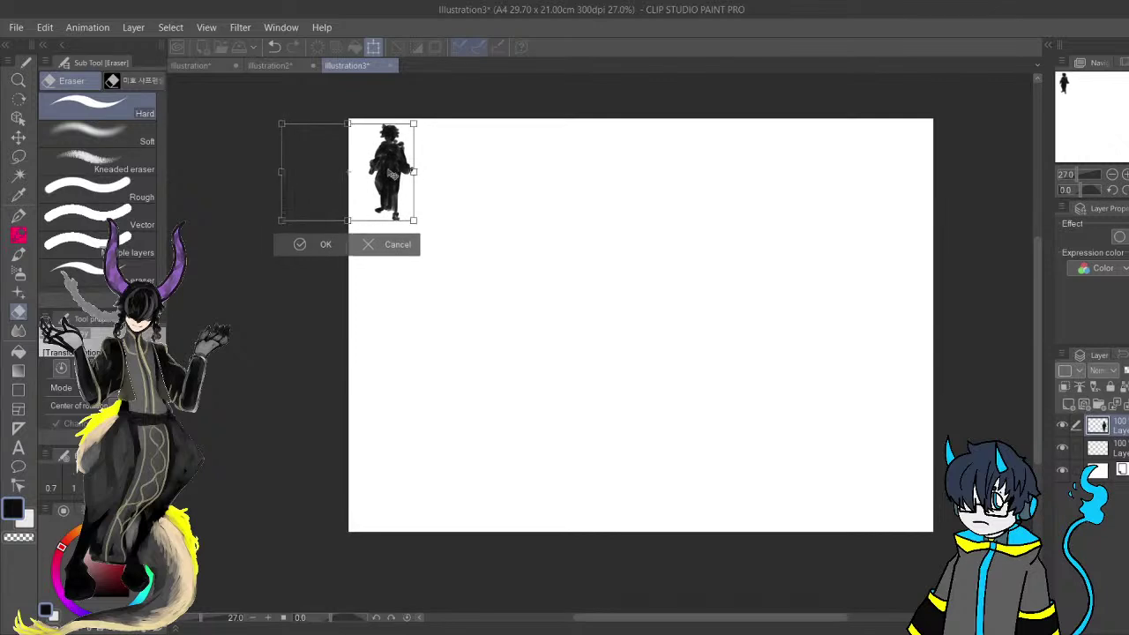
pyautogui.click(325, 245)
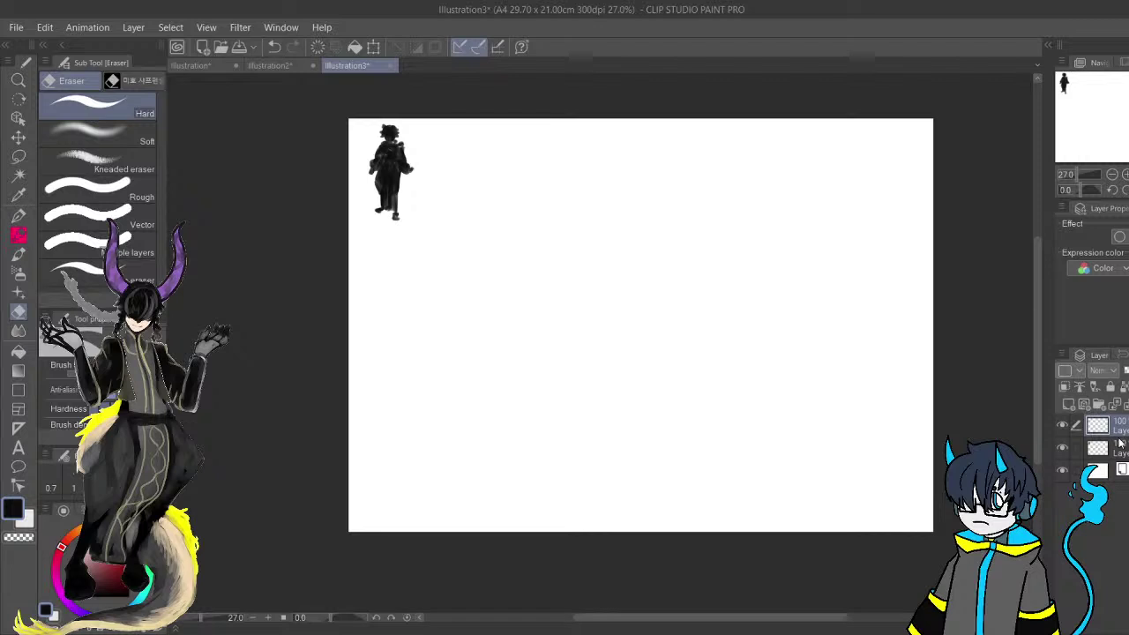
pyautogui.scroll(3, 413, 177)
pyautogui.scroll(5, 414, 176)
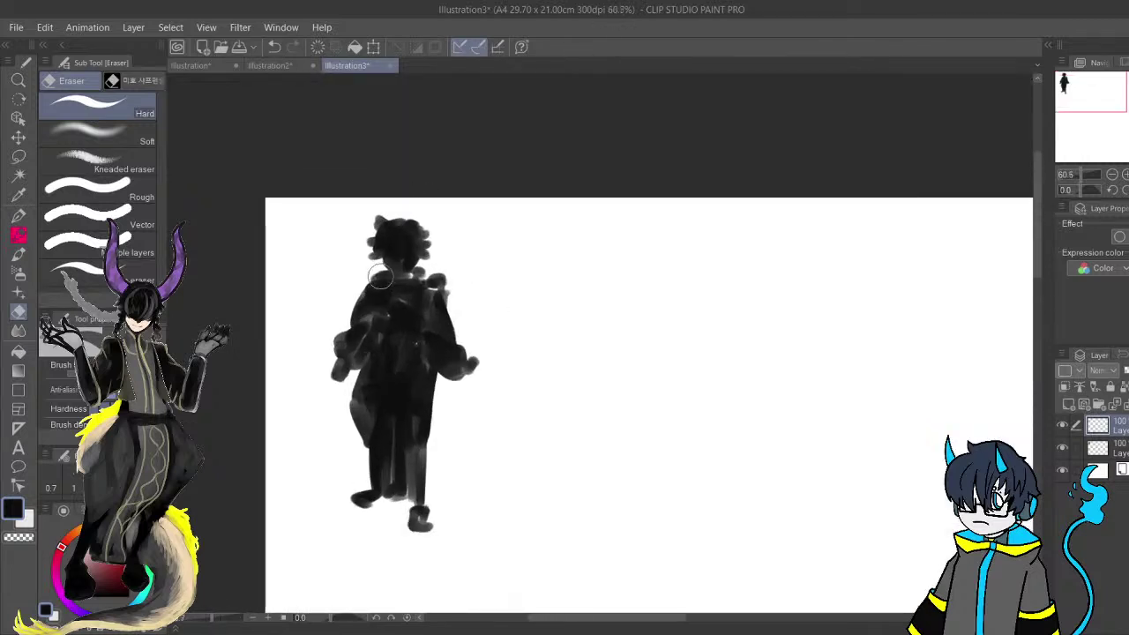
pyautogui.scroll(-5, 375, 371)
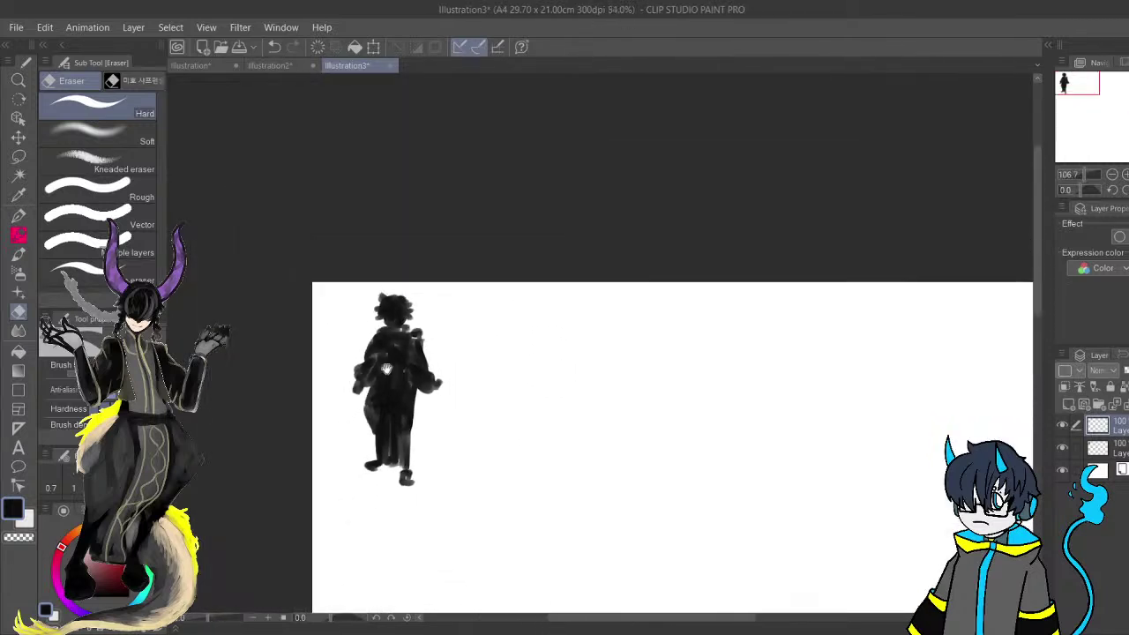
pyautogui.moveTo(375, 369); pyautogui.dragTo(347, 330)
pyautogui.moveTo(444, 314); pyautogui.dragTo(415, 261)
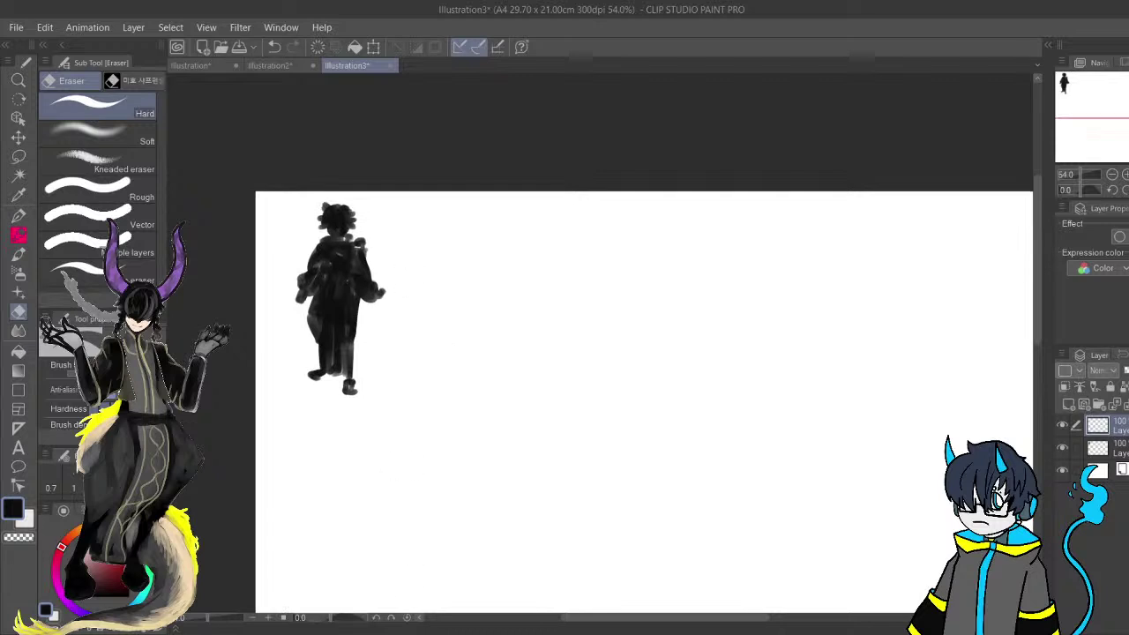
pyautogui.scroll(-4, 483, 484)
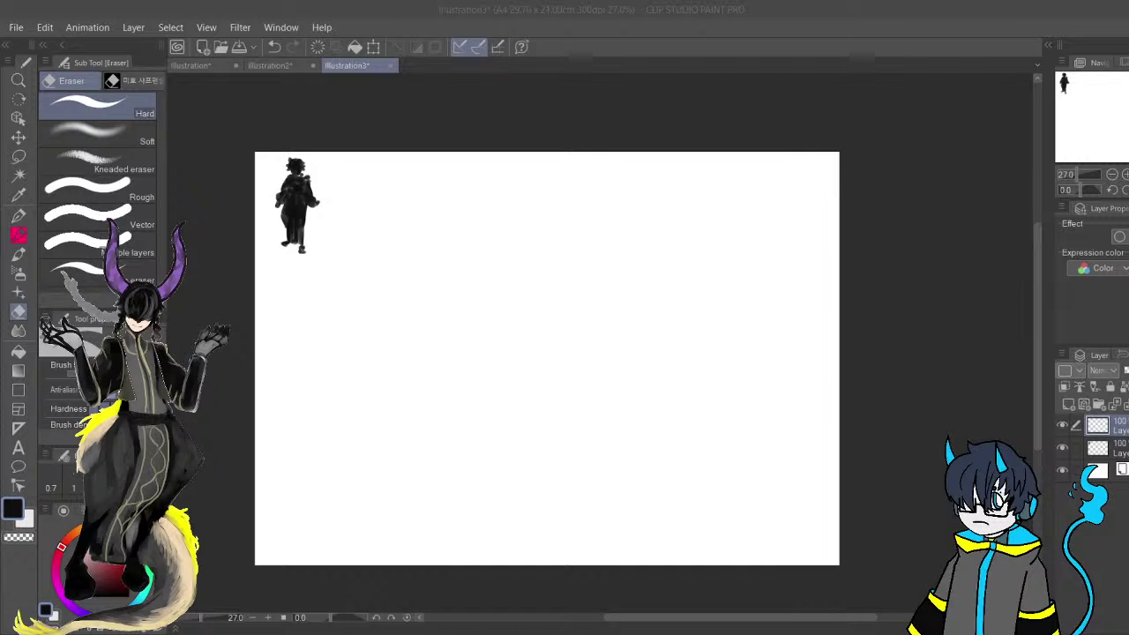
pyautogui.click(479, 358)
pyautogui.scroll(-2, 471, 356)
pyautogui.scroll(1, 472, 356)
pyautogui.moveTo(703, 380); pyautogui.dragTo(754, 370)
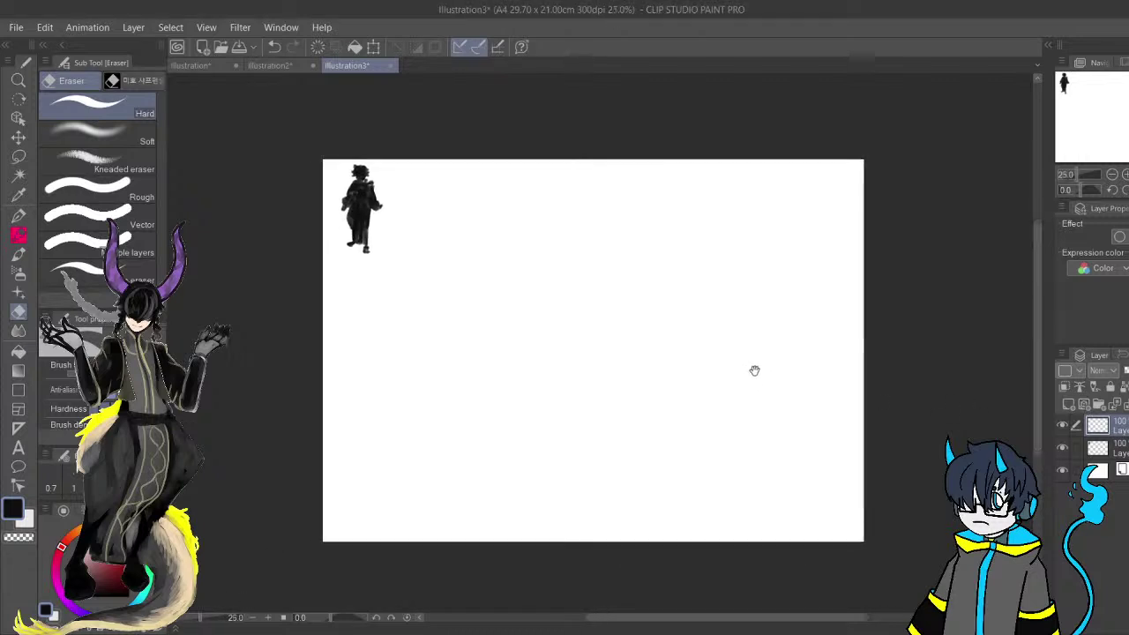
pyautogui.moveTo(473, 312); pyautogui.dragTo(445, 332)
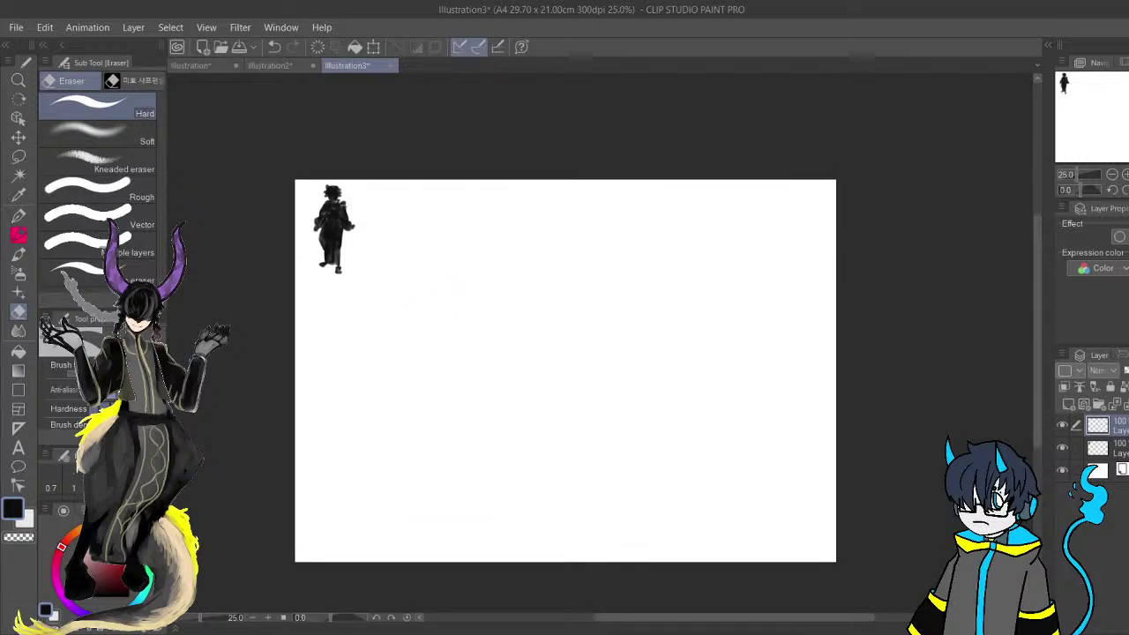
pyautogui.moveTo(505, 400)
pyautogui.mouseDown()
pyautogui.moveTo(433, 429)
pyautogui.moveTo(471, 408)
pyautogui.moveTo(469, 451)
pyautogui.mouseUp()
# Try a few light test strokes with two pencil brushes on the blank area and undo them.
pyautogui.press('p')
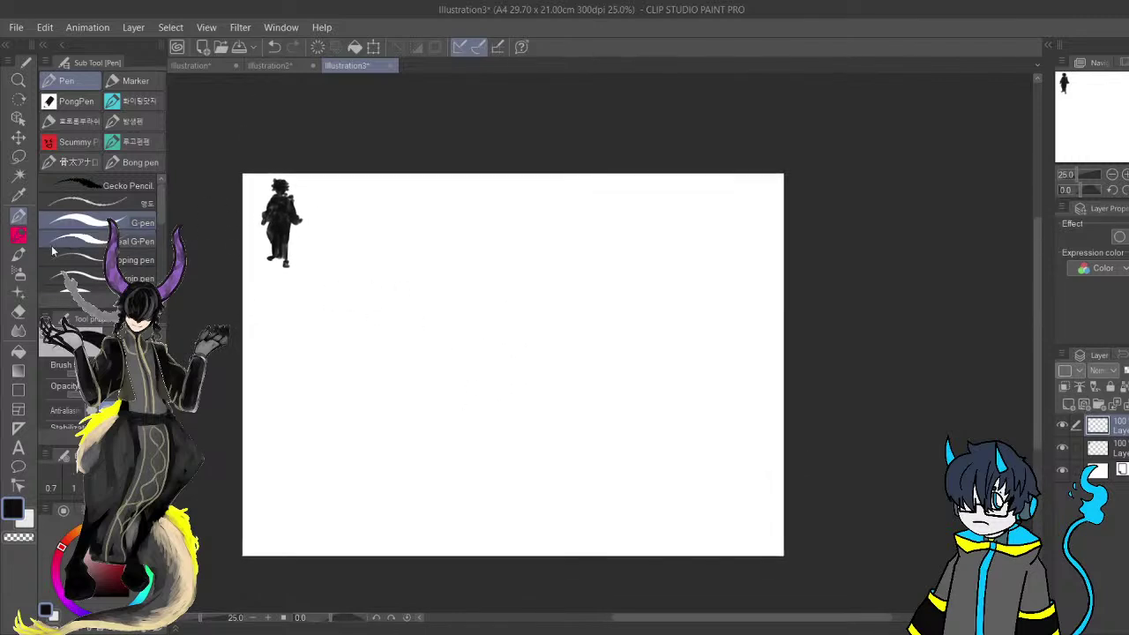
pyautogui.click(19, 255)
pyautogui.moveTo(453, 314); pyautogui.dragTo(470, 331)
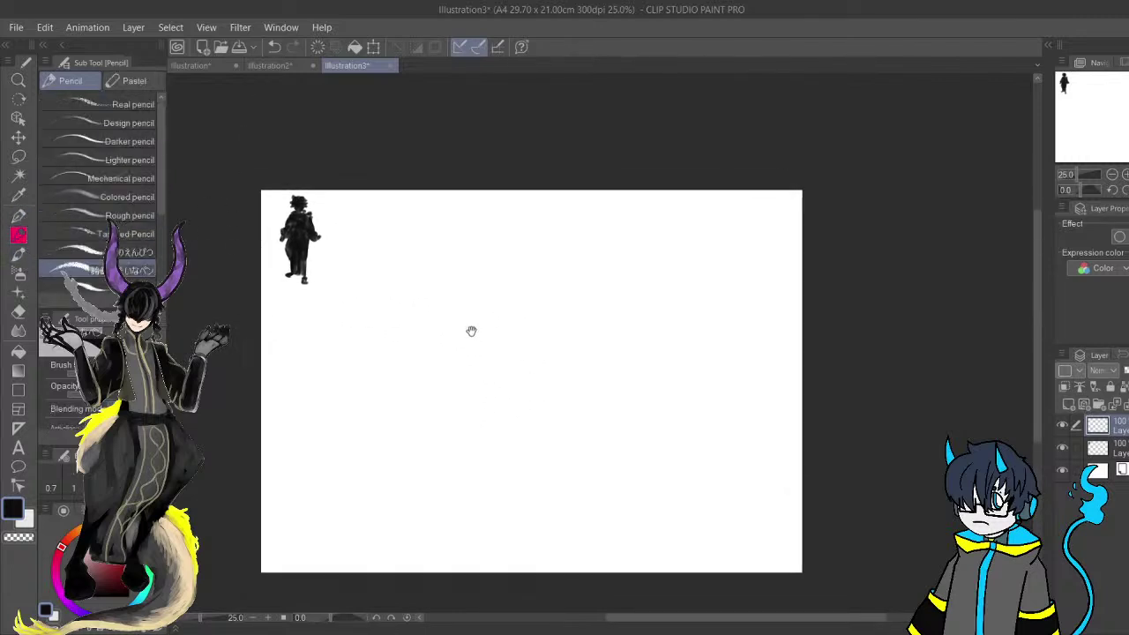
pyautogui.scroll(2, 411, 291)
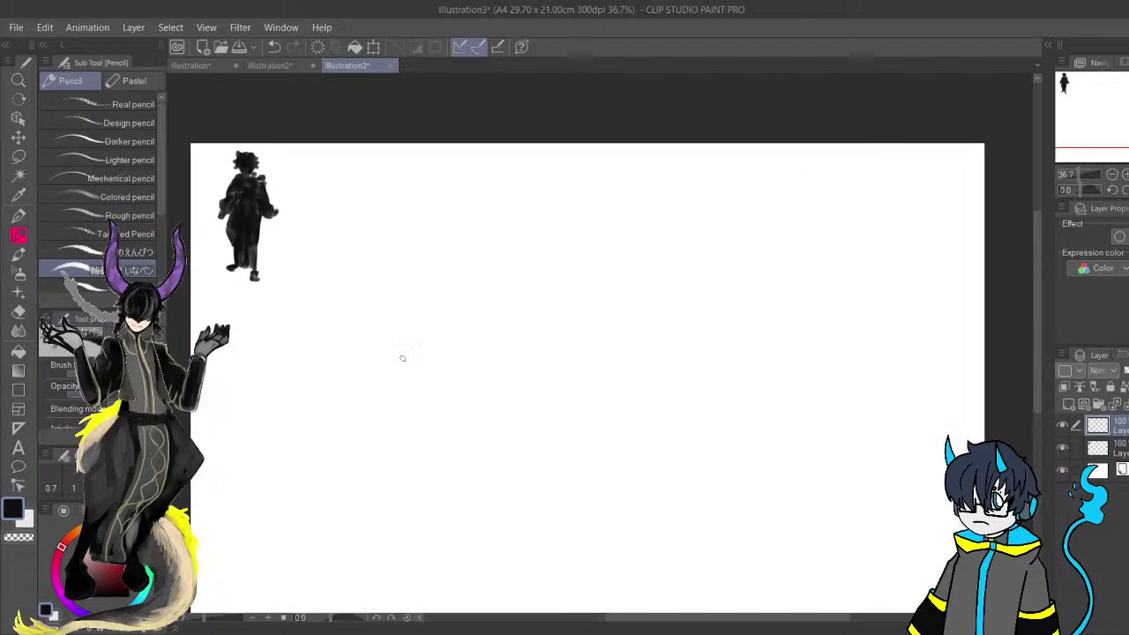
pyautogui.moveTo(451, 348); pyautogui.dragTo(475, 344)
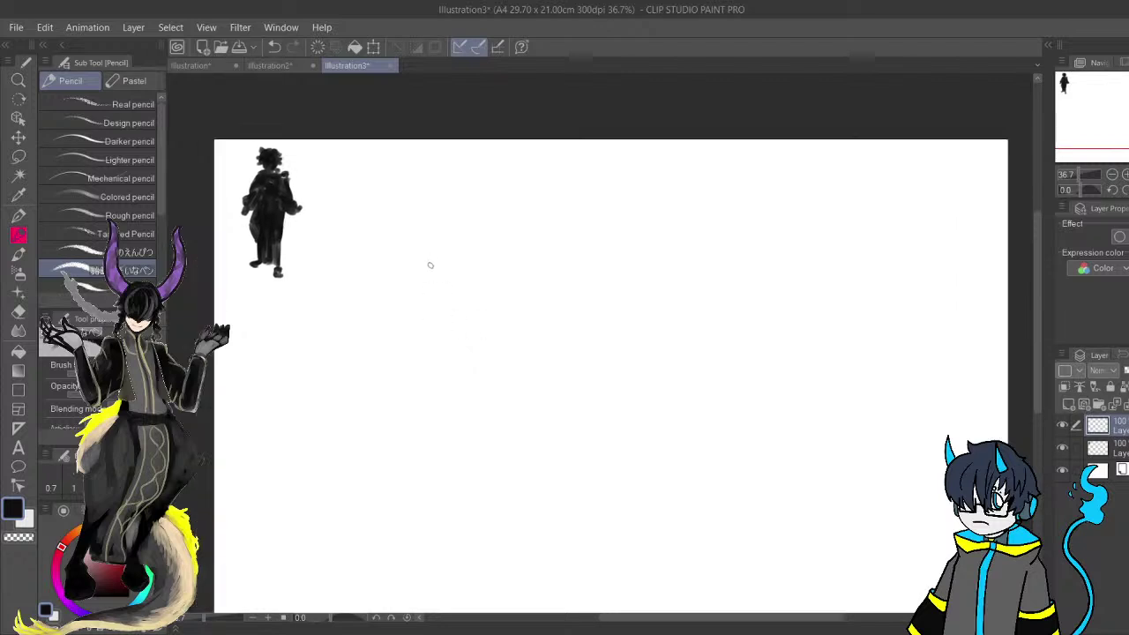
pyautogui.moveTo(452, 286); pyautogui.dragTo(458, 333)
pyautogui.moveTo(516, 375); pyautogui.dragTo(520, 373)
pyautogui.hotkey('ctrl', 'z')
pyautogui.hotkey('ctrl', 'z')
pyautogui.hotkey('ctrl', 'z')
pyautogui.click(135, 285)
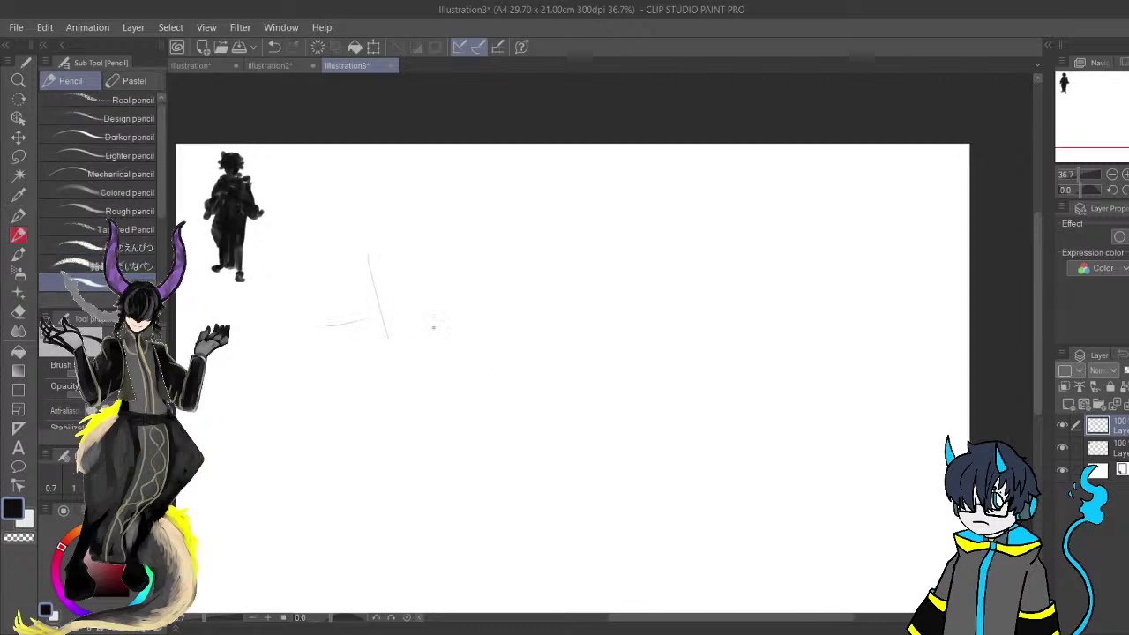
pyautogui.hotkey('ctrl', 'z')
pyautogui.hotkey('ctrl', 'z')
# Sketch an oval head beside the silhouette with the Taxe pencil, adding a vertical centre line and curved horizontal guides.
pyautogui.scroll(-3, 161, 175)
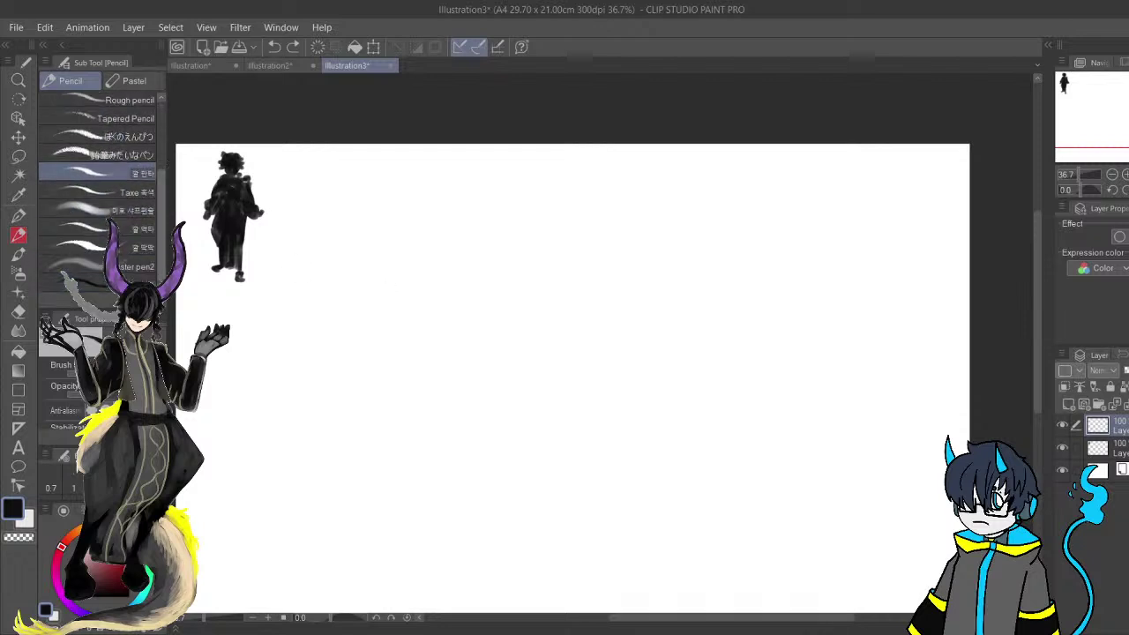
pyautogui.click(132, 191)
pyautogui.moveTo(367, 281); pyautogui.dragTo(389, 324)
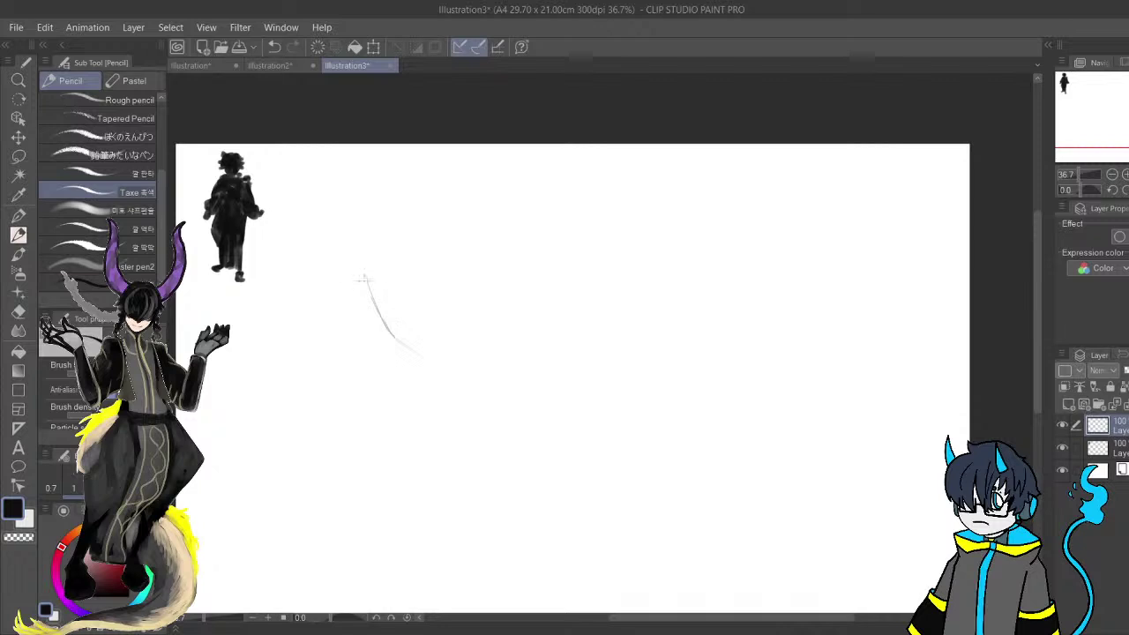
pyautogui.moveTo(467, 390); pyautogui.dragTo(500, 312)
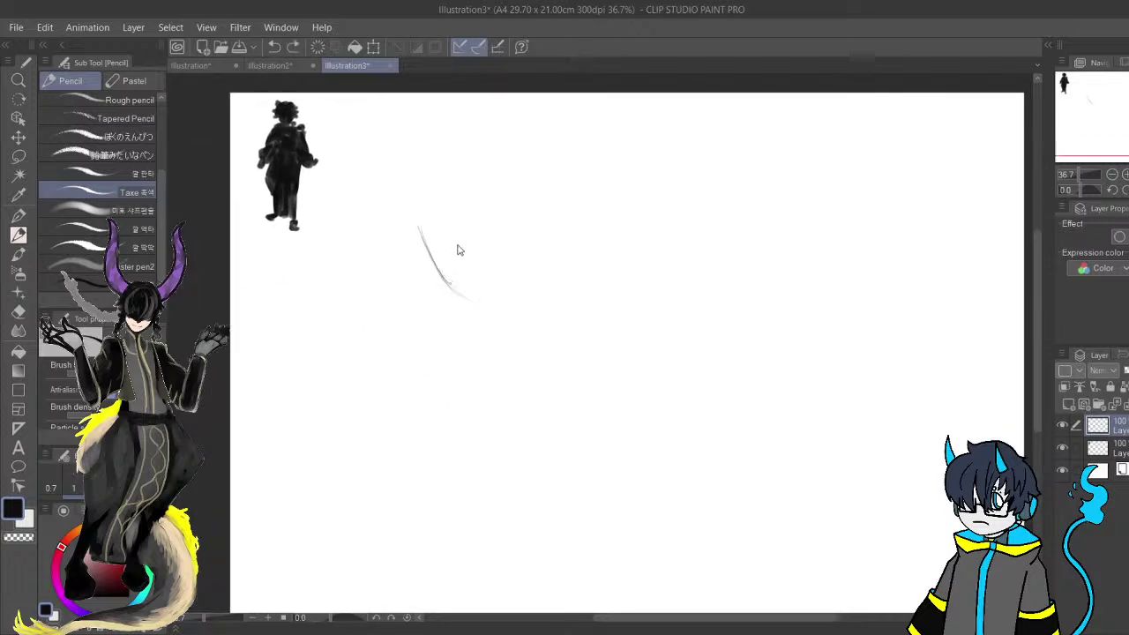
pyautogui.moveTo(496, 202)
pyautogui.mouseDown()
pyautogui.moveTo(464, 192)
pyautogui.moveTo(435, 261)
pyautogui.moveTo(463, 283)
pyautogui.moveTo(532, 250)
pyautogui.mouseUp()
pyautogui.moveTo(415, 181); pyautogui.dragTo(428, 231)
pyautogui.moveTo(411, 169); pyautogui.dragTo(417, 211)
pyautogui.moveTo(441, 134)
pyautogui.mouseDown()
pyautogui.moveTo(504, 120)
pyautogui.moveTo(542, 165)
pyautogui.mouseUp()
pyautogui.moveTo(536, 234)
pyautogui.mouseDown()
pyautogui.moveTo(556, 164)
pyautogui.moveTo(450, 146)
pyautogui.moveTo(485, 113)
pyautogui.moveTo(535, 141)
pyautogui.mouseUp()
pyautogui.moveTo(464, 177); pyautogui.dragTo(470, 284)
pyautogui.moveTo(426, 211); pyautogui.dragTo(546, 201)
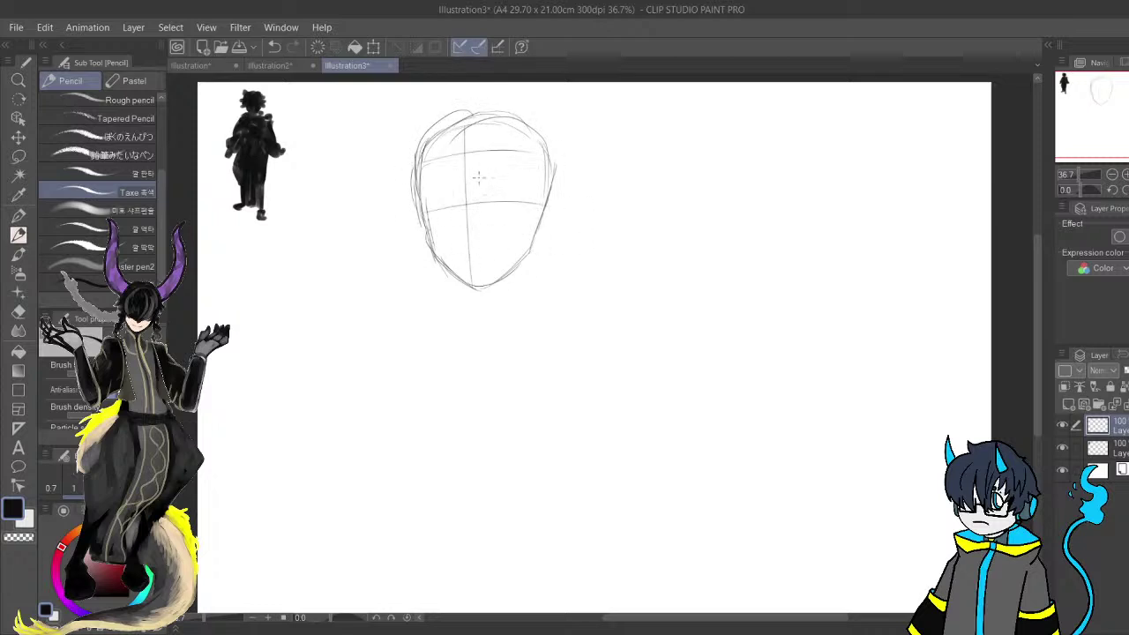
# Reinforce the head's jawline and sketch the neck with a pointed collar shape at its base.
pyautogui.moveTo(479, 268); pyautogui.dragTo(427, 240)
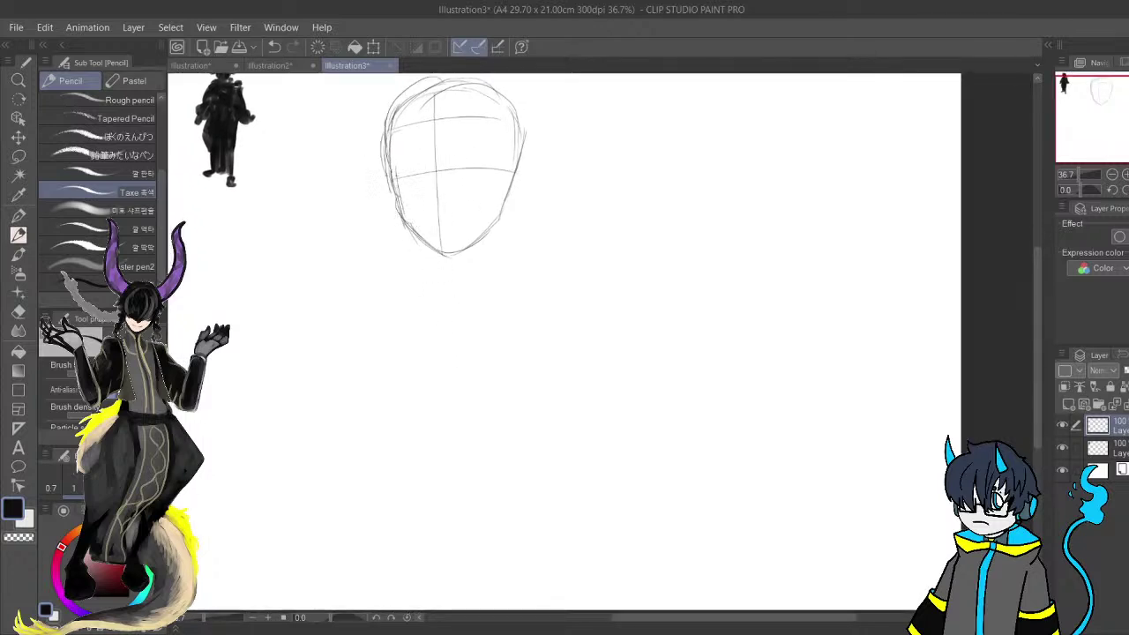
pyautogui.moveTo(395, 197)
pyautogui.mouseDown()
pyautogui.moveTo(425, 231)
pyautogui.moveTo(462, 227)
pyautogui.moveTo(504, 207)
pyautogui.moveTo(515, 166)
pyautogui.mouseUp()
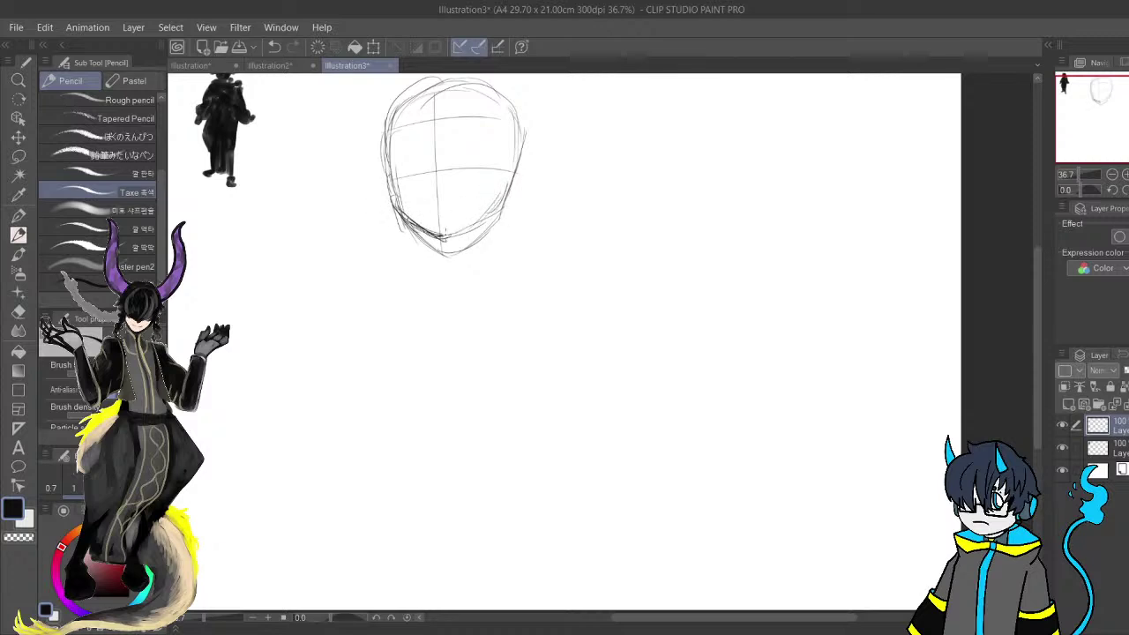
pyautogui.moveTo(478, 240)
pyautogui.mouseDown()
pyautogui.moveTo(500, 259)
pyautogui.moveTo(449, 265)
pyautogui.moveTo(451, 290)
pyautogui.mouseUp()
pyautogui.moveTo(446, 249); pyautogui.dragTo(453, 295)
pyautogui.moveTo(432, 242)
pyautogui.mouseDown()
pyautogui.moveTo(450, 284)
pyautogui.moveTo(434, 314)
pyautogui.mouseUp()
pyautogui.moveTo(518, 231)
pyautogui.mouseDown()
pyautogui.moveTo(507, 300)
pyautogui.moveTo(522, 316)
pyautogui.mouseUp()
pyautogui.moveTo(446, 284)
pyautogui.mouseDown()
pyautogui.moveTo(425, 323)
pyautogui.moveTo(454, 347)
pyautogui.moveTo(485, 349)
pyautogui.moveTo(518, 309)
pyautogui.moveTo(479, 294)
pyautogui.moveTo(541, 284)
pyautogui.moveTo(555, 345)
pyautogui.mouseUp()
# Draw vertical proportion brackets beside the head, marking head and neck lengths and extending down along the chest.
pyautogui.moveTo(565, 247); pyautogui.dragTo(497, 228)
pyautogui.moveTo(513, 155)
pyautogui.mouseDown()
pyautogui.moveTo(541, 167)
pyautogui.moveTo(510, 297)
pyautogui.mouseUp()
pyautogui.moveTo(539, 363); pyautogui.dragTo(541, 257)
pyautogui.moveTo(513, 206)
pyautogui.mouseDown()
pyautogui.moveTo(550, 339)
pyautogui.moveTo(522, 386)
pyautogui.moveTo(592, 369)
pyautogui.mouseUp()
pyautogui.moveTo(556, 184)
pyautogui.mouseDown()
pyautogui.moveTo(522, 265)
pyautogui.moveTo(530, 178)
pyautogui.moveTo(553, 270)
pyautogui.mouseUp()
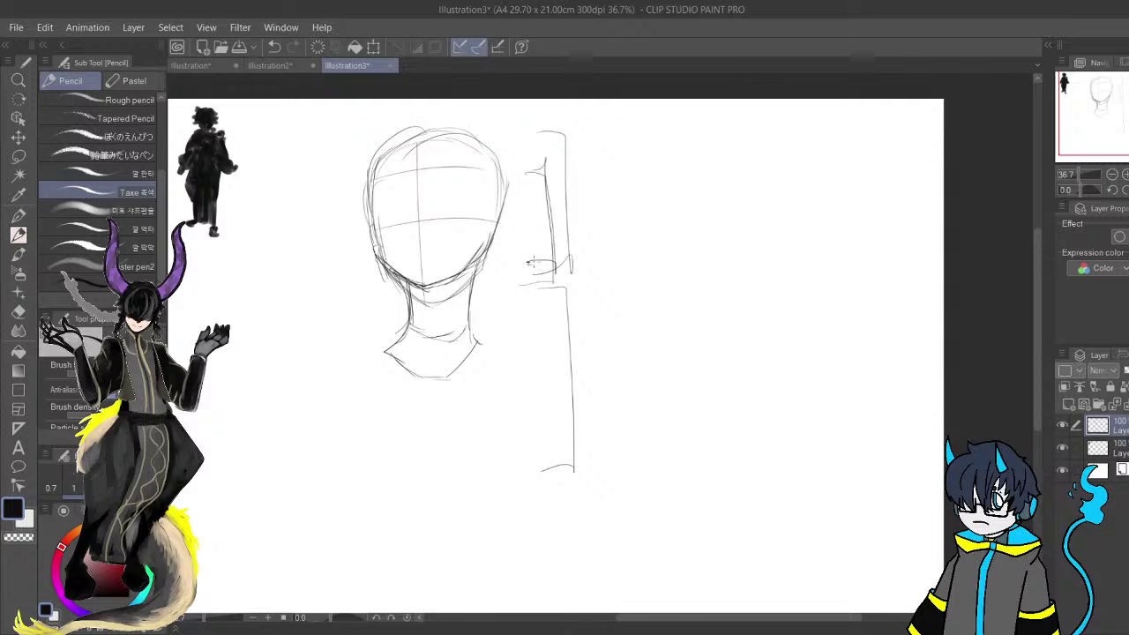
pyautogui.moveTo(527, 254)
pyautogui.mouseDown()
pyautogui.moveTo(548, 358)
pyautogui.moveTo(503, 359)
pyautogui.mouseUp()
# Add construction lines across the collar and sketch an oval ribcage below it with a flat base and side contour.
pyautogui.moveTo(397, 360)
pyautogui.mouseDown()
pyautogui.moveTo(483, 366)
pyautogui.moveTo(472, 356)
pyautogui.mouseUp()
pyautogui.moveTo(408, 354); pyautogui.dragTo(464, 349)
pyautogui.moveTo(483, 391)
pyautogui.mouseDown()
pyautogui.moveTo(515, 313)
pyautogui.moveTo(506, 428)
pyautogui.mouseUp()
pyautogui.moveTo(485, 213)
pyautogui.mouseDown()
pyautogui.moveTo(382, 255)
pyautogui.moveTo(559, 308)
pyautogui.mouseUp()
pyautogui.moveTo(527, 491)
pyautogui.mouseDown()
pyautogui.moveTo(494, 315)
pyautogui.moveTo(365, 290)
pyautogui.moveTo(415, 435)
pyautogui.mouseUp()
pyautogui.moveTo(441, 405); pyautogui.dragTo(501, 369)
pyautogui.moveTo(428, 380)
pyautogui.mouseDown()
pyautogui.moveTo(529, 379)
pyautogui.moveTo(457, 371)
pyautogui.mouseUp()
pyautogui.moveTo(456, 325); pyautogui.dragTo(489, 394)
pyautogui.moveTo(471, 300)
pyautogui.mouseDown()
pyautogui.moveTo(429, 331)
pyautogui.moveTo(429, 375)
pyautogui.mouseUp()
pyautogui.moveTo(436, 331); pyautogui.dragTo(453, 438)
pyautogui.moveTo(437, 370); pyautogui.dragTo(451, 437)
# Sketch the sloping shoulder from the neck's base outward with several overlapping strokes on the figure's left-hand side.
pyautogui.moveTo(478, 284)
pyautogui.mouseDown()
pyautogui.moveTo(416, 325)
pyautogui.moveTo(412, 314)
pyautogui.moveTo(390, 317)
pyautogui.moveTo(435, 320)
pyautogui.moveTo(399, 348)
pyautogui.mouseUp()
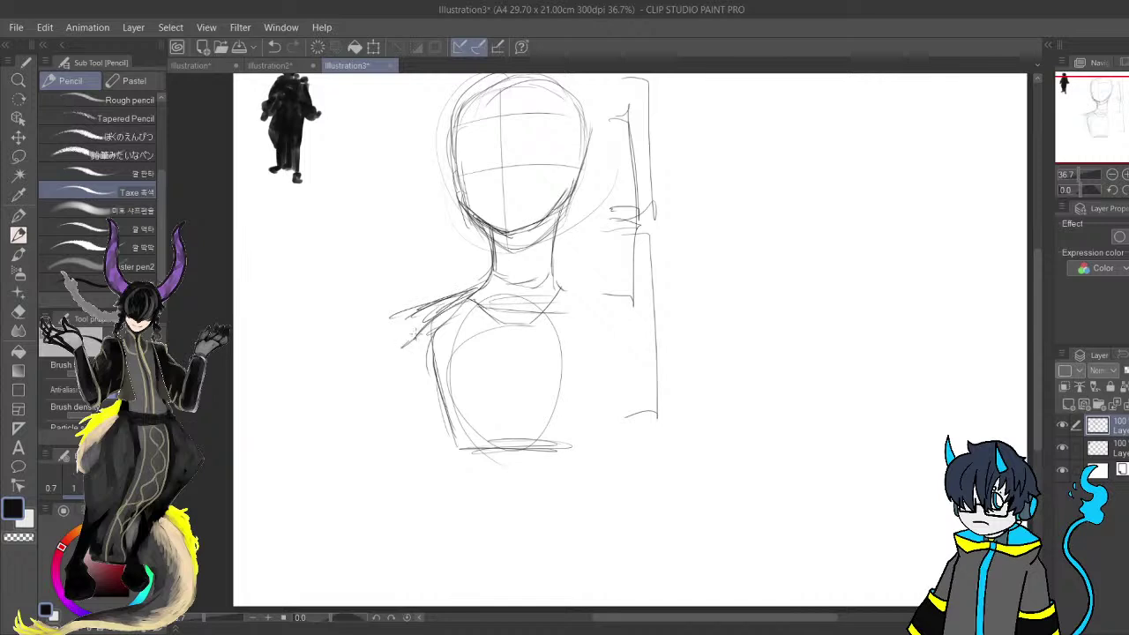
pyautogui.moveTo(471, 291); pyautogui.dragTo(388, 351)
pyautogui.moveTo(440, 298); pyautogui.dragTo(386, 344)
pyautogui.moveTo(423, 332); pyautogui.dragTo(380, 348)
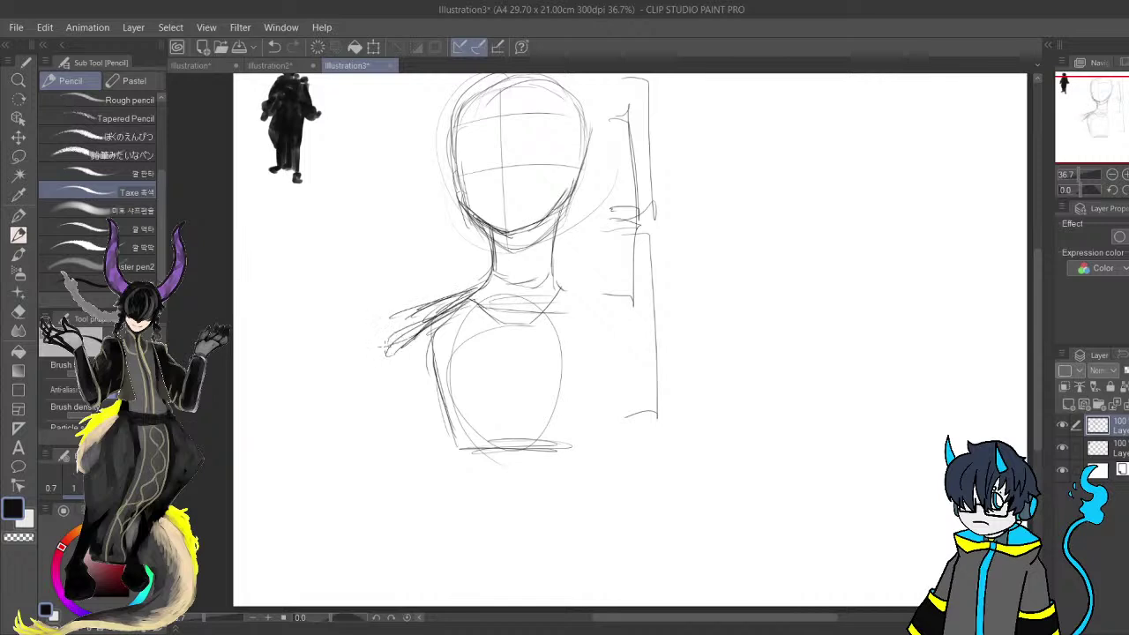
# Outline the chest around the ribcage with an outer side, a horizontal lower edge and an angled opposite side.
pyautogui.moveTo(473, 287)
pyautogui.mouseDown()
pyautogui.moveTo(416, 307)
pyautogui.moveTo(392, 337)
pyautogui.moveTo(414, 446)
pyautogui.mouseUp()
pyautogui.moveTo(397, 340); pyautogui.dragTo(411, 399)
pyautogui.moveTo(400, 359)
pyautogui.mouseDown()
pyautogui.moveTo(401, 403)
pyautogui.moveTo(419, 456)
pyautogui.moveTo(592, 454)
pyautogui.mouseUp()
pyautogui.moveTo(628, 376)
pyautogui.mouseDown()
pyautogui.moveTo(616, 412)
pyautogui.moveTo(642, 383)
pyautogui.mouseUp()
pyautogui.moveTo(619, 369)
pyautogui.mouseDown()
pyautogui.moveTo(634, 401)
pyautogui.moveTo(625, 379)
pyautogui.mouseUp()
pyautogui.moveTo(570, 301)
pyautogui.mouseDown()
pyautogui.moveTo(610, 317)
pyautogui.moveTo(628, 412)
pyautogui.mouseUp()
# Darken the jaw sides and add a lower chin contour where the head meets the neck.
pyautogui.moveTo(464, 269)
pyautogui.mouseDown()
pyautogui.moveTo(476, 314)
pyautogui.moveTo(518, 344)
pyautogui.mouseUp()
pyautogui.moveTo(480, 307); pyautogui.dragTo(522, 349)
pyautogui.moveTo(575, 303); pyautogui.dragTo(523, 350)
pyautogui.moveTo(587, 262); pyautogui.dragTo(578, 298)
pyautogui.moveTo(596, 204); pyautogui.dragTo(586, 282)
pyautogui.moveTo(487, 316)
pyautogui.mouseDown()
pyautogui.moveTo(459, 275)
pyautogui.moveTo(457, 220)
pyautogui.moveTo(494, 159)
pyautogui.moveTo(554, 156)
pyautogui.mouseUp()
# Strengthen the chest's side and sketch a tapered waist block below it with a flat base and vertical centre line.
pyautogui.scroll(-3, 564, 309)
pyautogui.moveTo(411, 370); pyautogui.dragTo(425, 455)
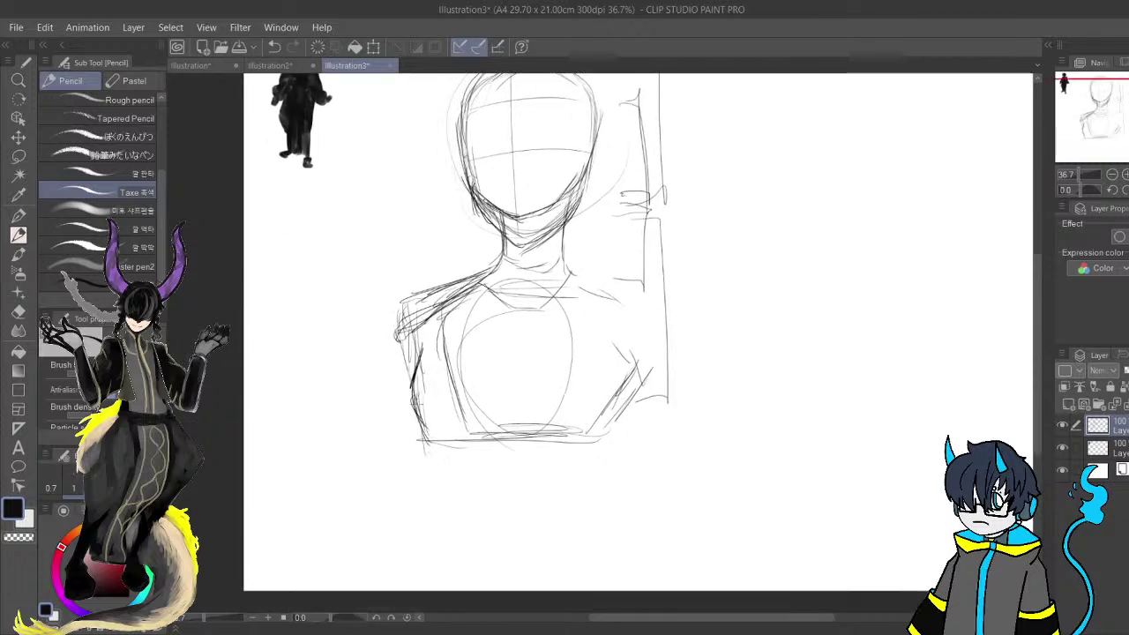
pyautogui.scroll(-3, 444, 391)
pyautogui.moveTo(406, 340)
pyautogui.mouseDown()
pyautogui.moveTo(418, 433)
pyautogui.moveTo(437, 455)
pyautogui.mouseUp()
pyautogui.moveTo(429, 397); pyautogui.dragTo(444, 459)
pyautogui.moveTo(416, 349)
pyautogui.mouseDown()
pyautogui.moveTo(435, 452)
pyautogui.moveTo(449, 458)
pyautogui.moveTo(591, 455)
pyautogui.moveTo(595, 371)
pyautogui.mouseUp()
pyautogui.moveTo(588, 462)
pyautogui.mouseDown()
pyautogui.moveTo(600, 320)
pyautogui.moveTo(597, 328)
pyautogui.mouseUp()
pyautogui.moveTo(496, 342); pyautogui.dragTo(502, 452)
pyautogui.moveTo(499, 373); pyautogui.dragTo(505, 459)
# Define the chest with a curved lower contour, a vertical breastbone line and collarbone strokes on both sides.
pyautogui.moveTo(496, 316)
pyautogui.mouseDown()
pyautogui.moveTo(421, 342)
pyautogui.moveTo(453, 339)
pyautogui.moveTo(490, 312)
pyautogui.moveTo(477, 333)
pyautogui.moveTo(517, 321)
pyautogui.moveTo(529, 342)
pyautogui.moveTo(601, 324)
pyautogui.mouseUp()
pyautogui.moveTo(497, 270); pyautogui.dragTo(489, 310)
pyautogui.moveTo(500, 240); pyautogui.dragTo(492, 310)
pyautogui.moveTo(499, 233); pyautogui.dragTo(491, 277)
pyautogui.moveTo(496, 208); pyautogui.dragTo(420, 213)
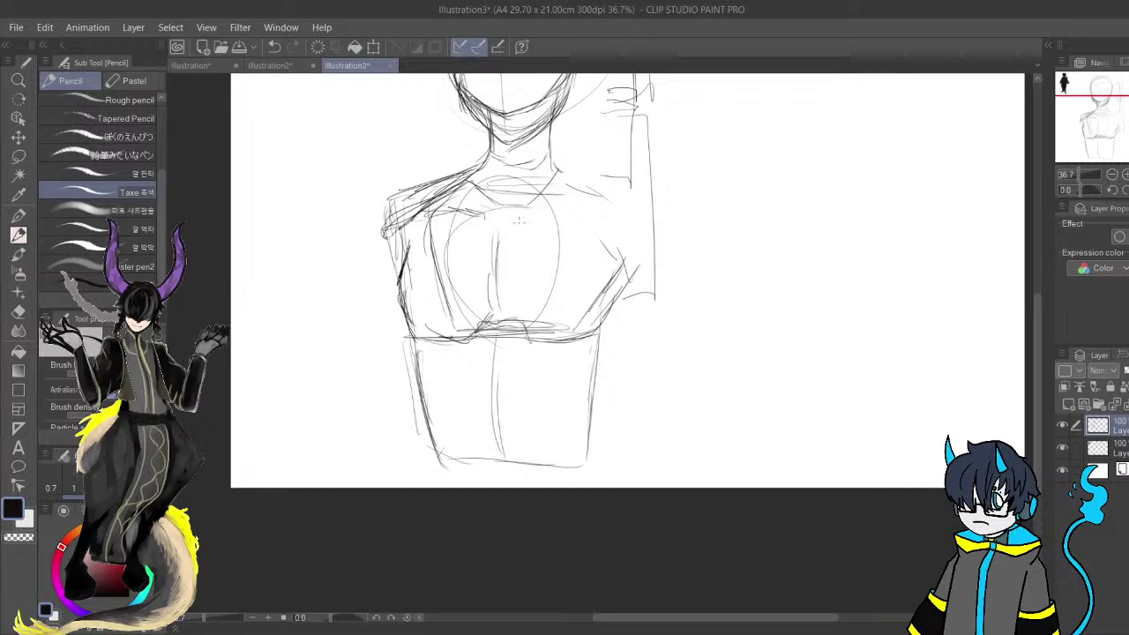
pyautogui.moveTo(520, 221); pyautogui.dragTo(594, 207)
# Scale the bust sketch down and position it near the canvas's upper edge beside the small silhouette.
pyautogui.moveTo(526, 336); pyautogui.dragTo(585, 419)
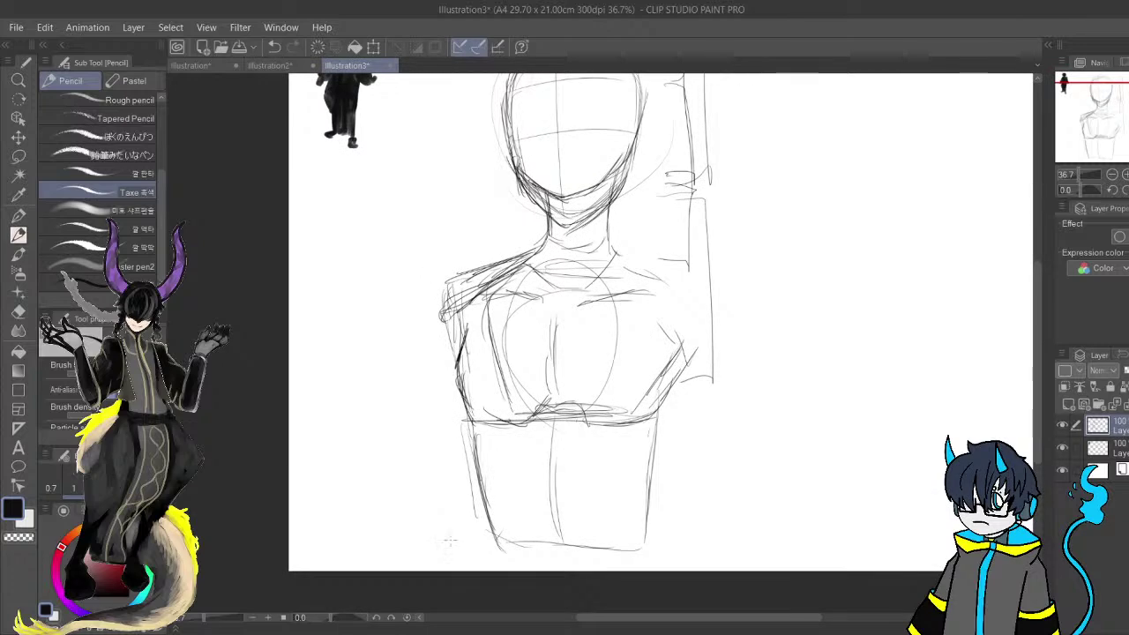
pyautogui.scroll(-3, 449, 541)
pyautogui.scroll(2, 423, 494)
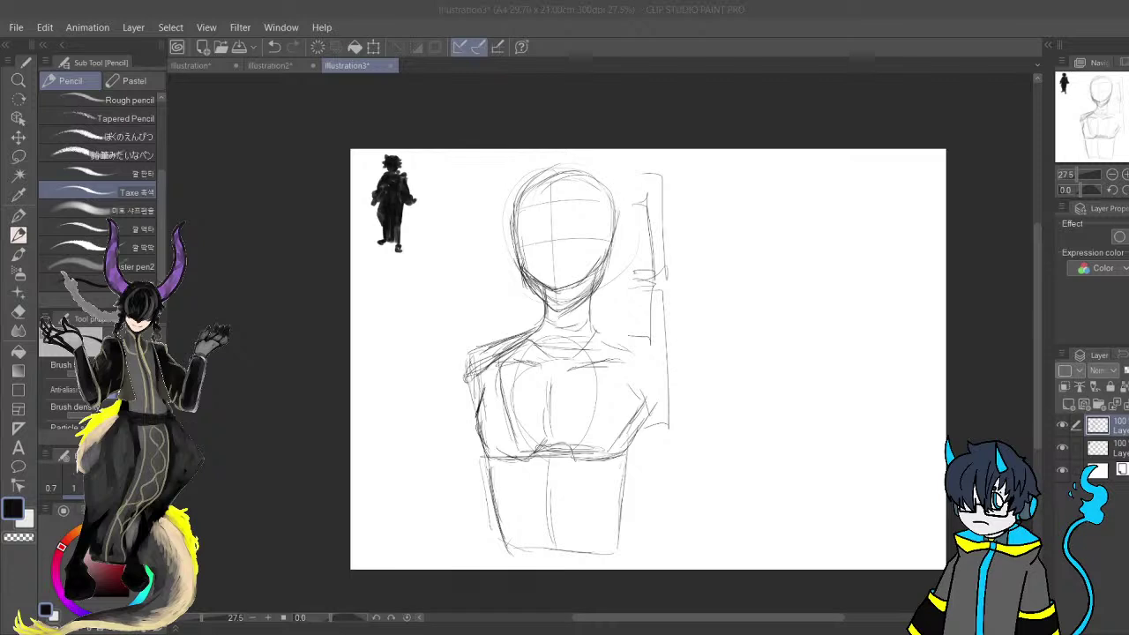
pyautogui.scroll(1, 516, 296)
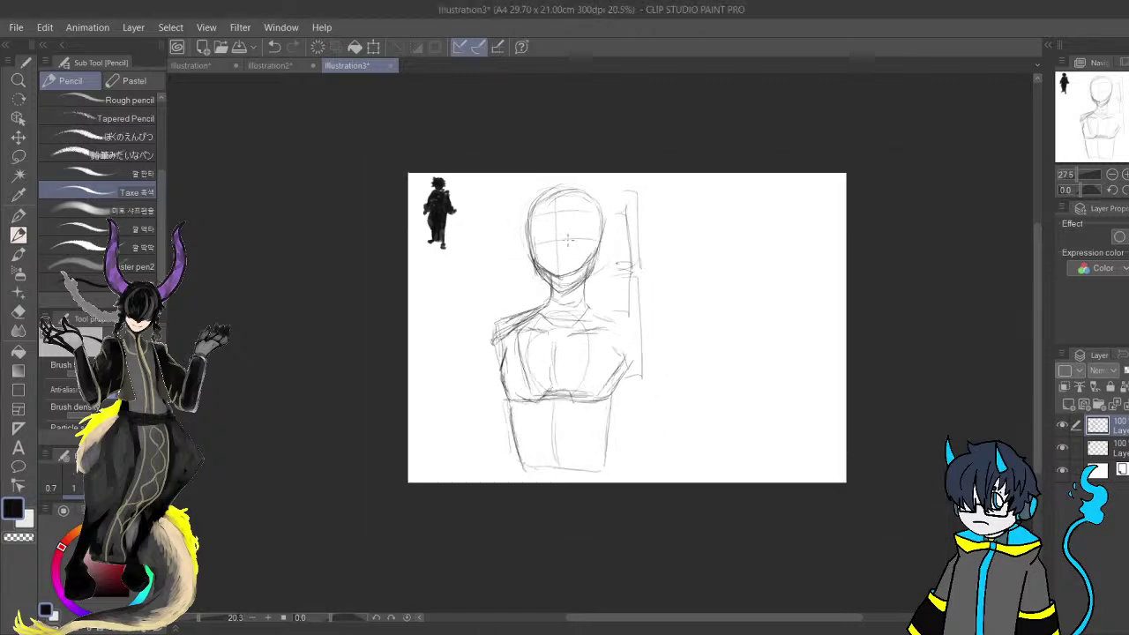
pyautogui.hotkey('ctrl', 't')
pyautogui.moveTo(515, 295); pyautogui.dragTo(493, 249)
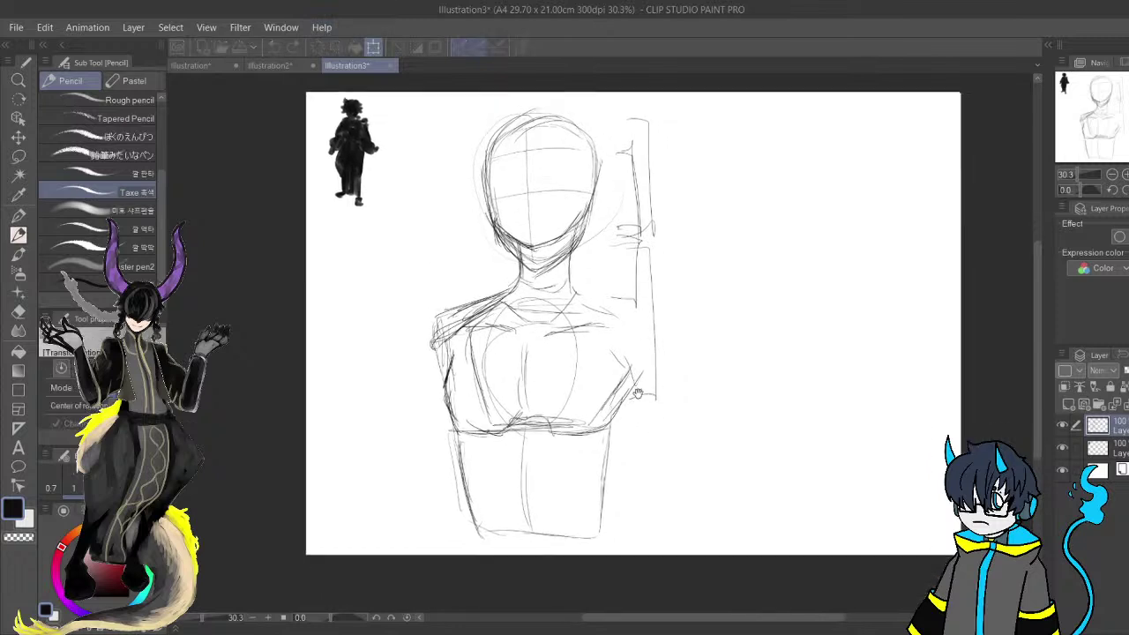
pyautogui.moveTo(654, 534); pyautogui.dragTo(518, 273)
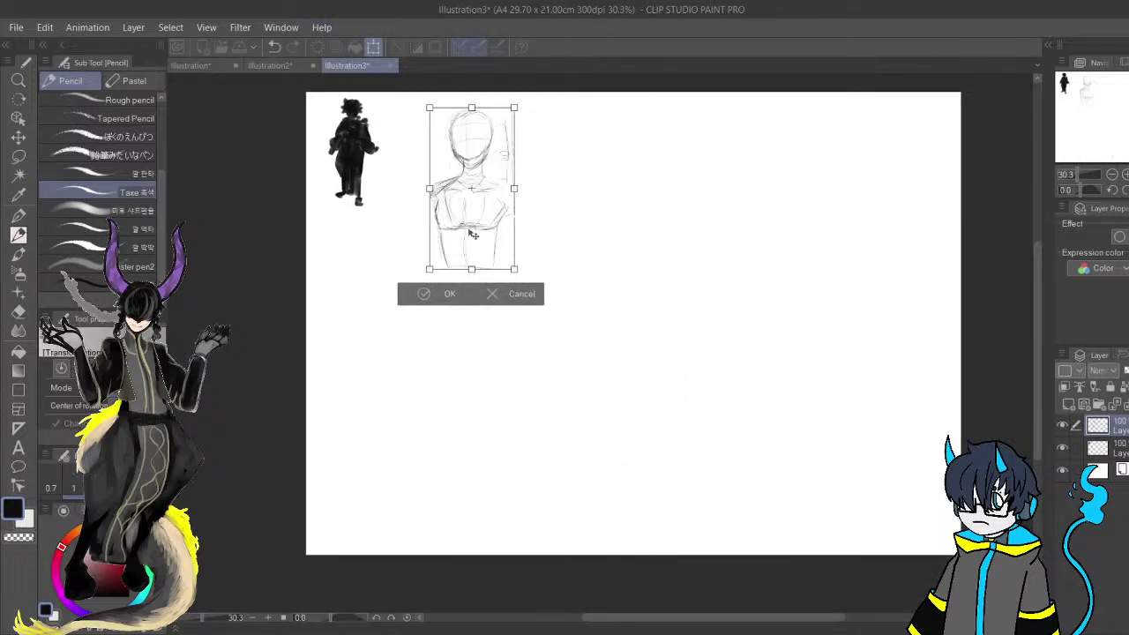
pyautogui.moveTo(473, 235); pyautogui.dragTo(518, 236)
pyautogui.click(484, 294)
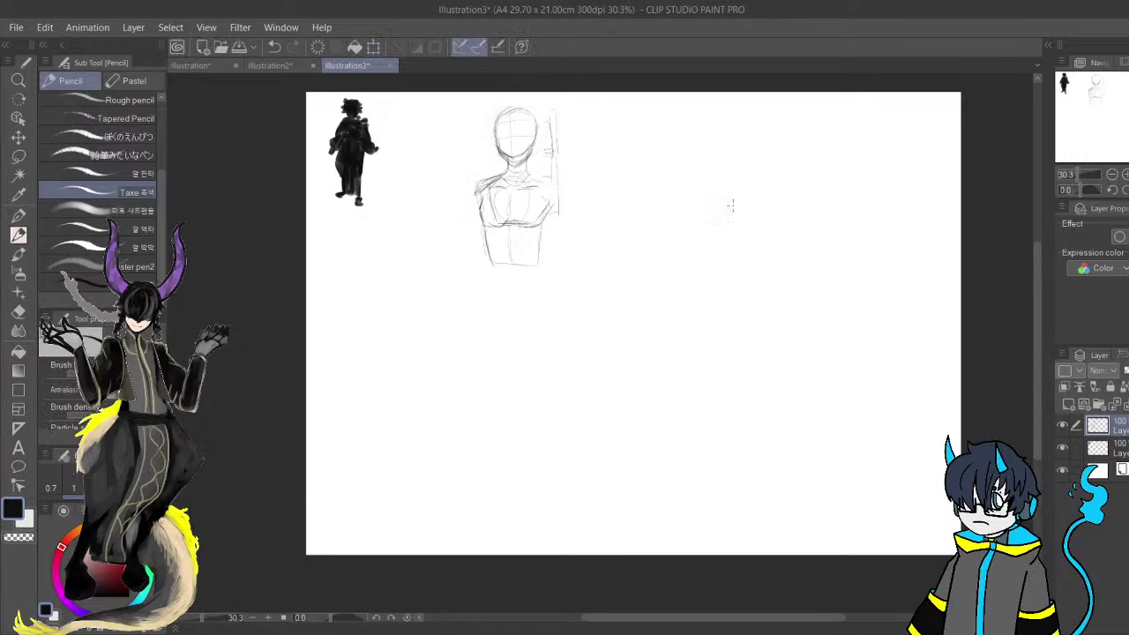
# Sketch a flared pelvis block below the waist with a curved base and strengthen its right side up to the chest.
pyautogui.scroll(2, 732, 205)
pyautogui.scroll(-1, 732, 204)
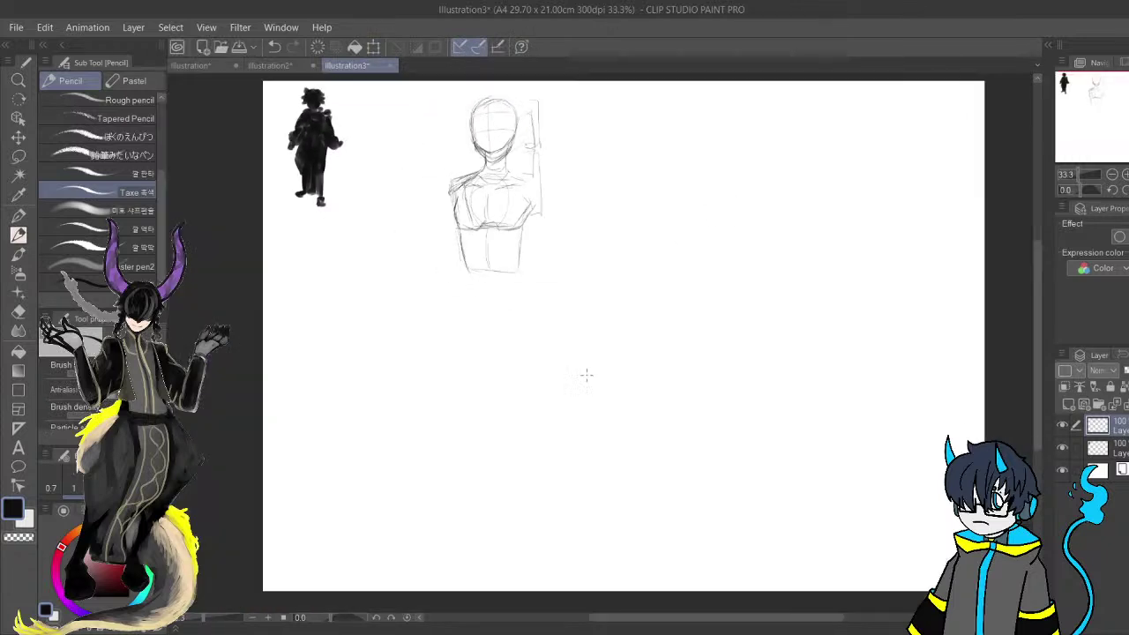
pyautogui.moveTo(466, 269)
pyautogui.mouseDown()
pyautogui.moveTo(459, 316)
pyautogui.moveTo(531, 335)
pyautogui.mouseUp()
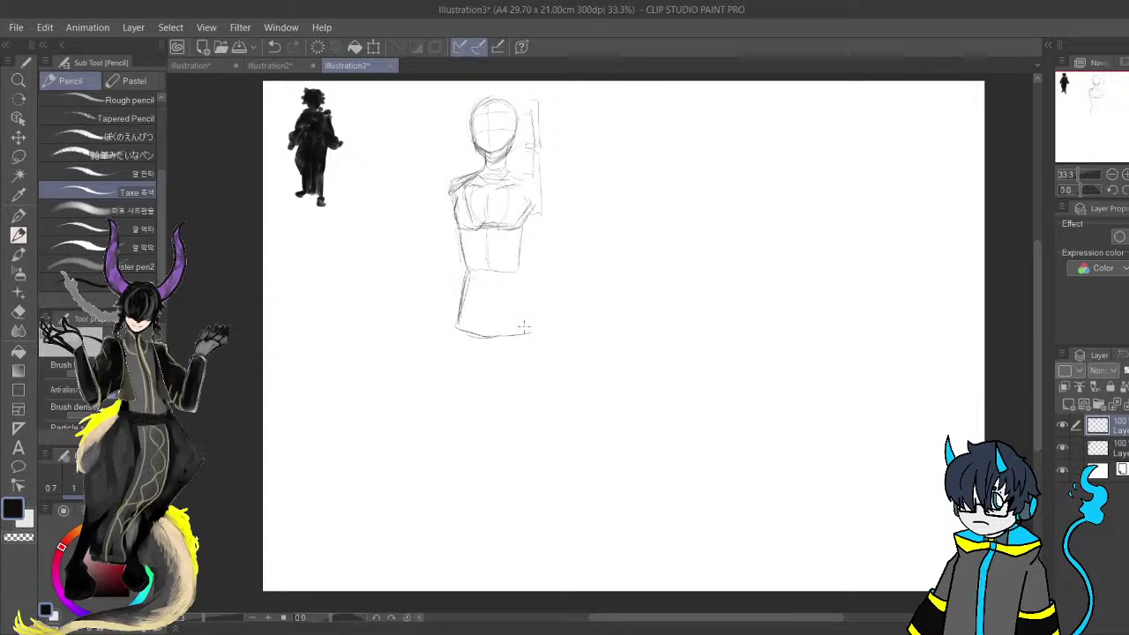
pyautogui.moveTo(518, 262)
pyautogui.mouseDown()
pyautogui.moveTo(531, 323)
pyautogui.moveTo(526, 291)
pyautogui.mouseUp()
pyautogui.moveTo(530, 286); pyautogui.dragTo(534, 322)
pyautogui.moveTo(531, 264); pyautogui.dragTo(538, 321)
pyautogui.moveTo(515, 234); pyautogui.dragTo(522, 273)
pyautogui.moveTo(519, 228); pyautogui.dragTo(531, 322)
pyautogui.moveTo(521, 281); pyautogui.dragTo(533, 323)
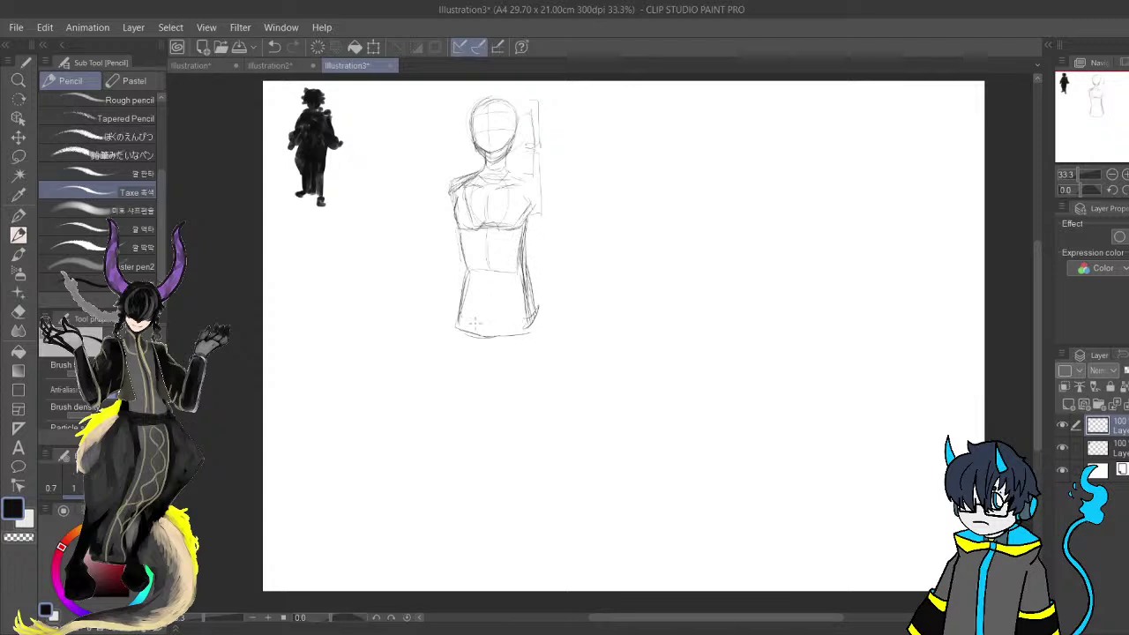
# Sketch two tapered thigh blocks spreading down from the pelvis, each closed by a short line at knee level.
pyautogui.moveTo(464, 295); pyautogui.dragTo(452, 388)
pyautogui.moveTo(454, 335); pyautogui.dragTo(448, 402)
pyautogui.moveTo(487, 360); pyautogui.dragTo(476, 395)
pyautogui.moveTo(492, 323)
pyautogui.mouseDown()
pyautogui.moveTo(482, 365)
pyautogui.moveTo(504, 323)
pyautogui.mouseUp()
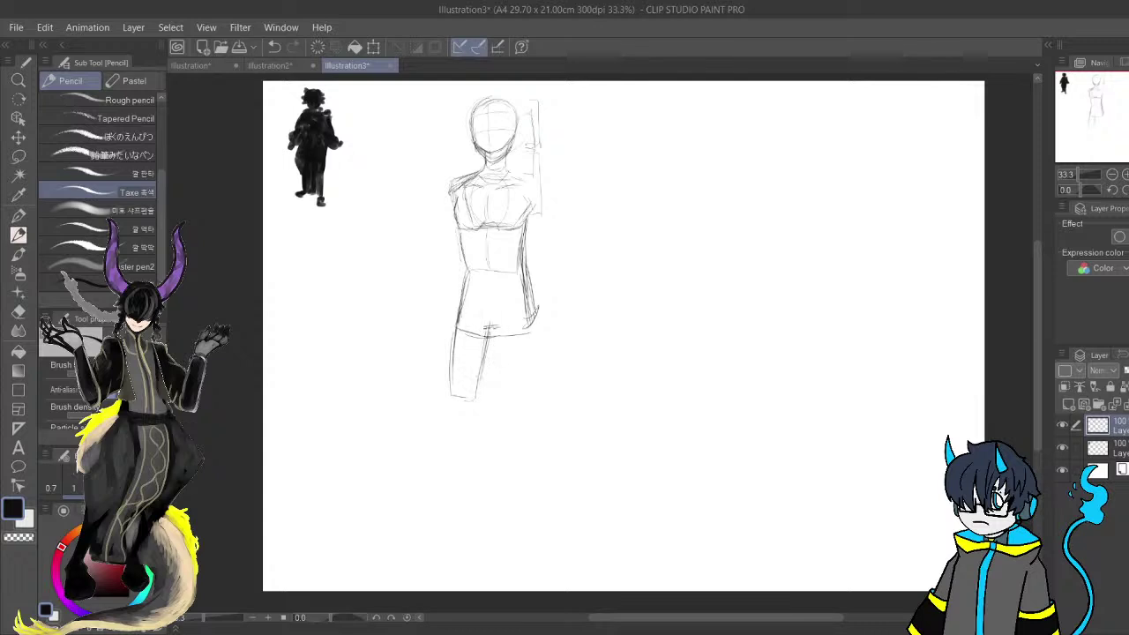
pyautogui.moveTo(487, 369); pyautogui.dragTo(476, 400)
pyautogui.moveTo(496, 326)
pyautogui.mouseDown()
pyautogui.moveTo(480, 399)
pyautogui.moveTo(491, 379)
pyautogui.mouseUp()
pyautogui.moveTo(482, 333)
pyautogui.mouseDown()
pyautogui.moveTo(497, 328)
pyautogui.moveTo(524, 413)
pyautogui.mouseUp()
pyautogui.moveTo(526, 317)
pyautogui.mouseDown()
pyautogui.moveTo(554, 390)
pyautogui.moveTo(517, 408)
pyautogui.moveTo(509, 371)
pyautogui.moveTo(515, 402)
pyautogui.mouseUp()
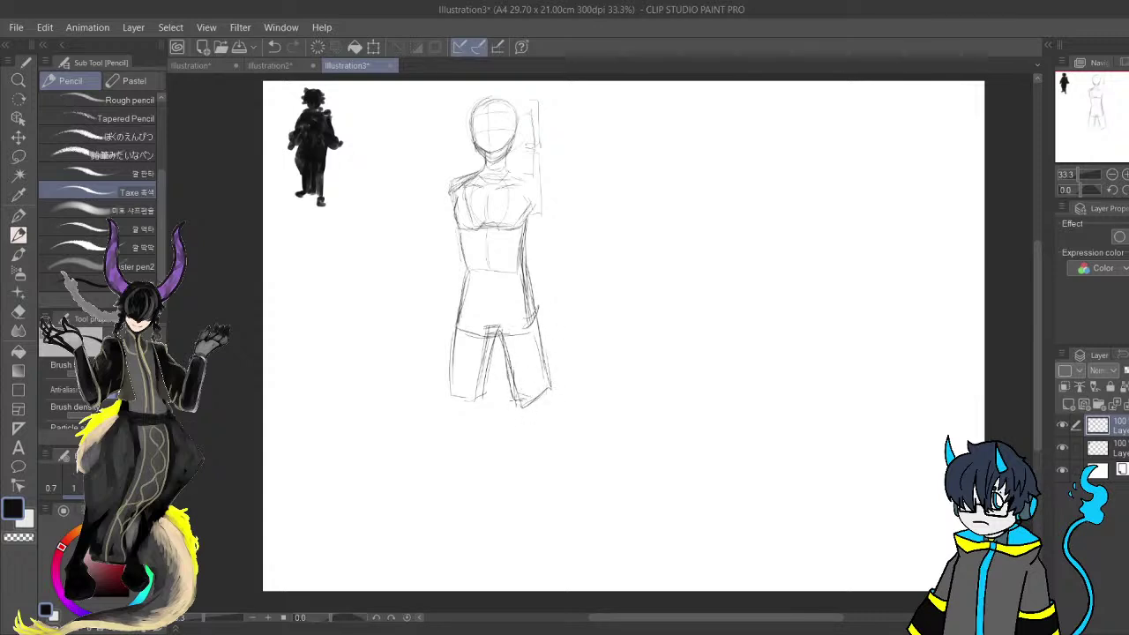
# Add groin contours and a short navel line to the pelvis, and strengthen the right armpit and breastbone strokes.
pyautogui.moveTo(473, 332); pyautogui.dragTo(508, 323)
pyautogui.moveTo(505, 333); pyautogui.dragTo(512, 314)
pyautogui.moveTo(529, 396); pyautogui.dragTo(485, 432)
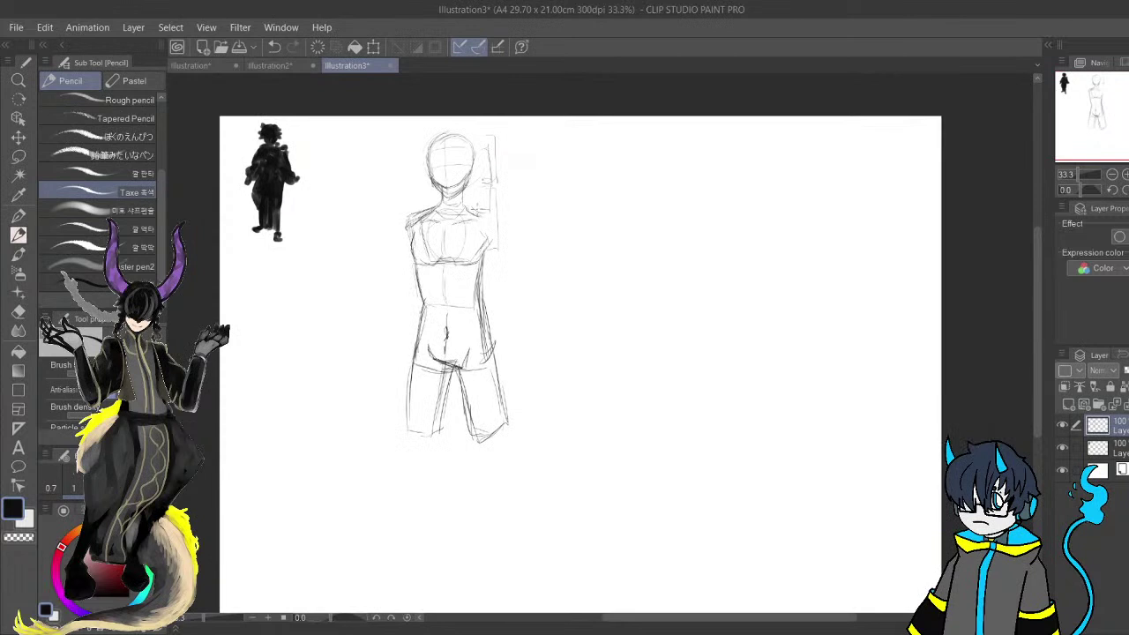
pyautogui.moveTo(484, 230); pyautogui.dragTo(487, 244)
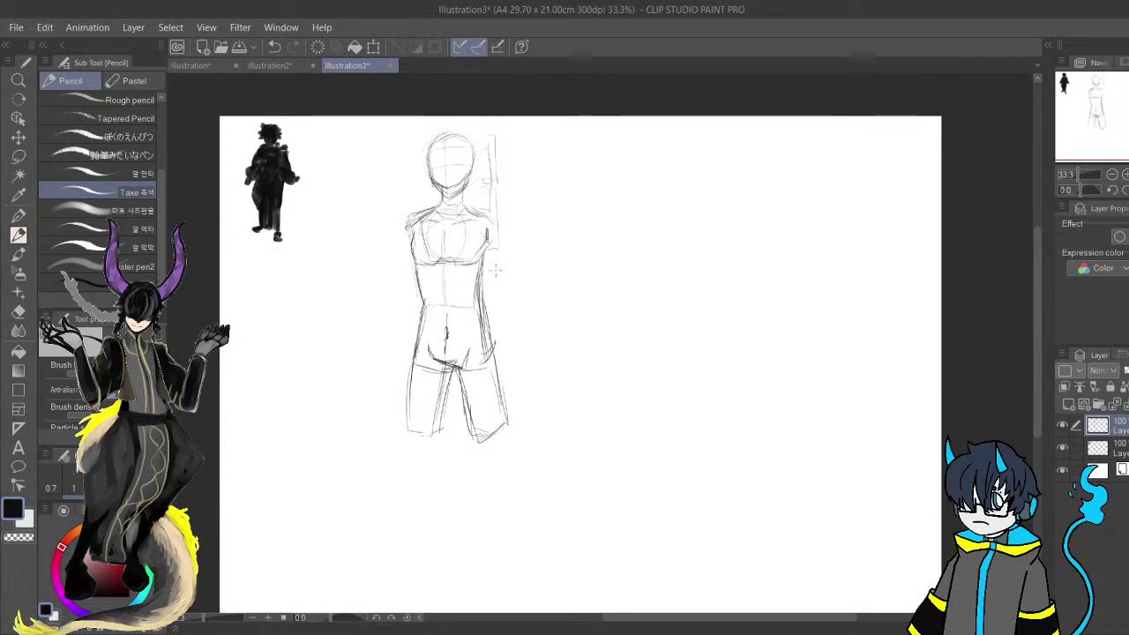
pyautogui.moveTo(447, 232); pyautogui.dragTo(445, 258)
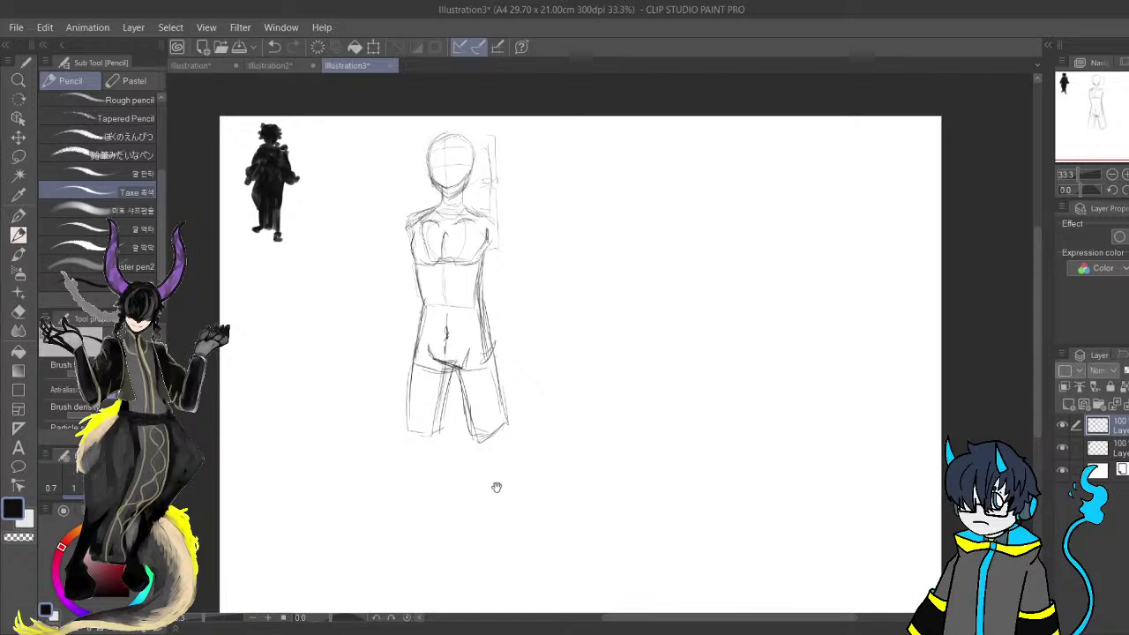
# Sketch a knee oval and a long tapered lower leg below the left thigh.
pyautogui.moveTo(489, 484); pyautogui.dragTo(503, 413)
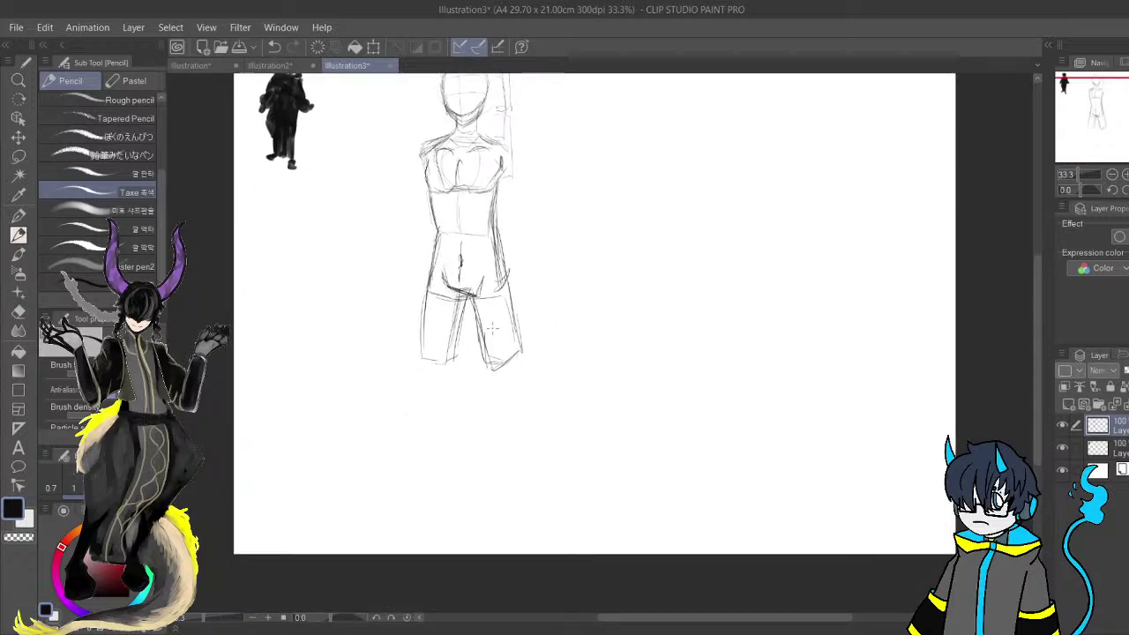
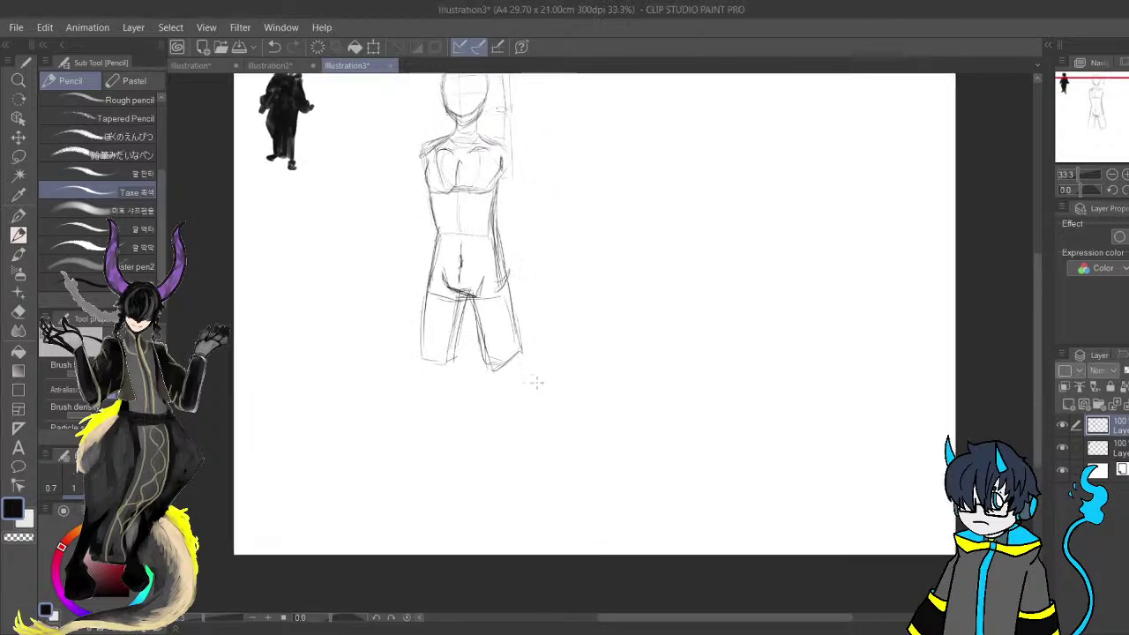
pyautogui.moveTo(537, 384); pyautogui.dragTo(579, 437)
pyautogui.moveTo(470, 339)
pyautogui.mouseDown()
pyautogui.moveTo(460, 409)
pyautogui.moveTo(493, 408)
pyautogui.moveTo(454, 488)
pyautogui.mouseUp()
pyautogui.moveTo(462, 416)
pyautogui.mouseDown()
pyautogui.moveTo(460, 483)
pyautogui.moveTo(472, 403)
pyautogui.moveTo(467, 429)
pyautogui.mouseUp()
pyautogui.moveTo(475, 448)
pyautogui.mouseDown()
pyautogui.moveTo(489, 396)
pyautogui.moveTo(470, 451)
pyautogui.mouseUp()
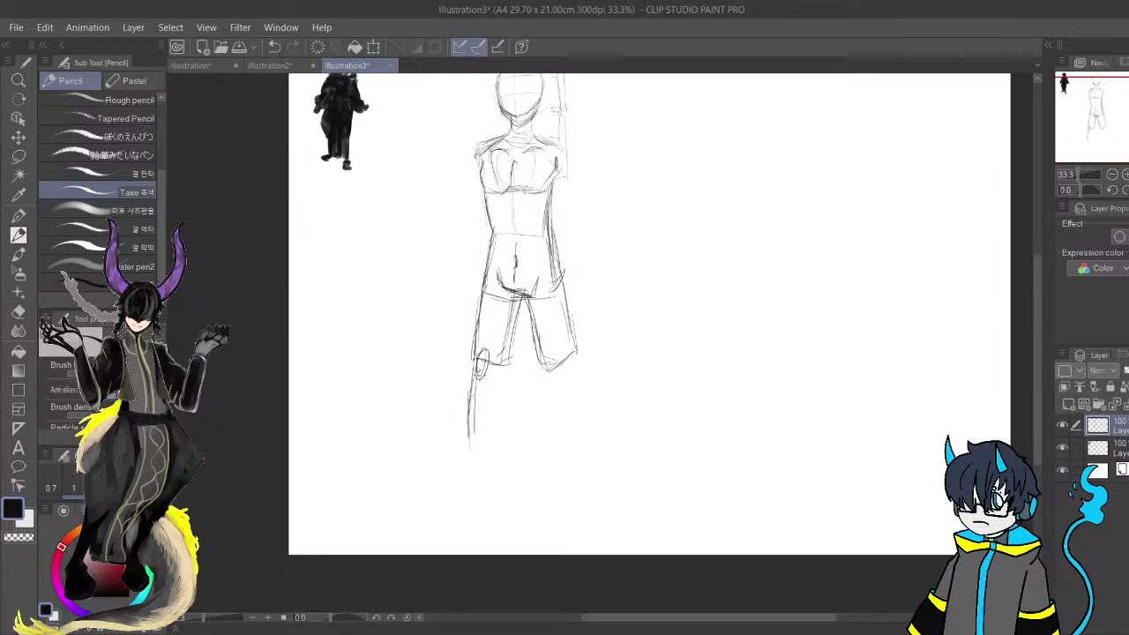
pyautogui.moveTo(474, 384)
pyautogui.mouseDown()
pyautogui.moveTo(474, 502)
pyautogui.moveTo(495, 472)
pyautogui.moveTo(505, 372)
pyautogui.mouseUp()
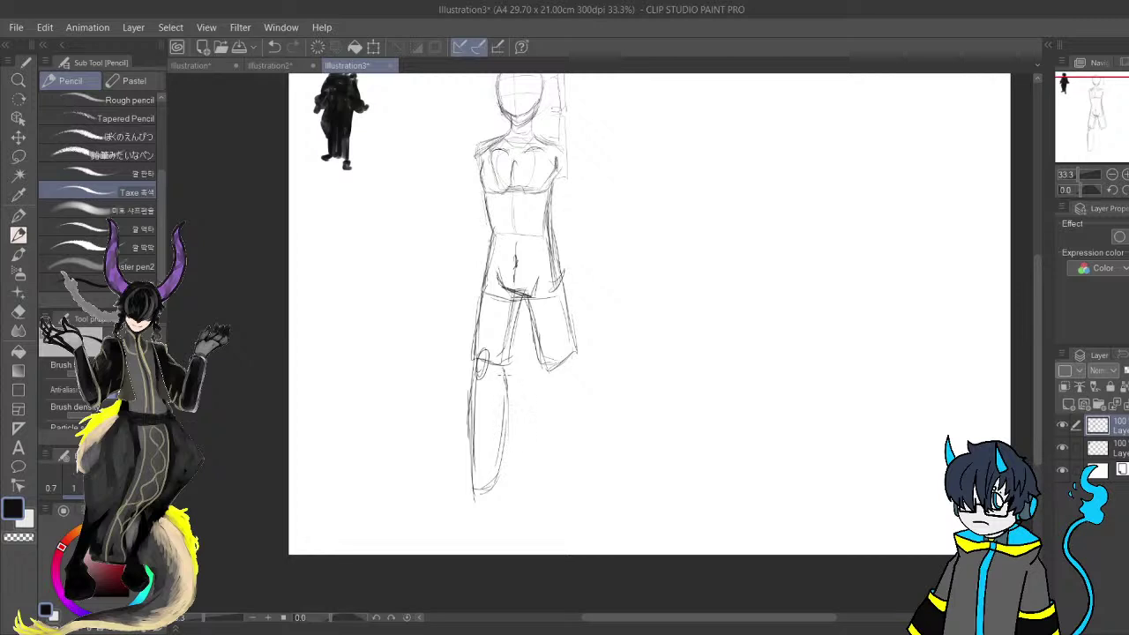
# Darken the left leg's inner and outer contours and erase the stray outline beside the calf.
pyautogui.moveTo(517, 300); pyautogui.dragTo(489, 471)
pyautogui.moveTo(496, 425); pyautogui.dragTo(489, 480)
pyautogui.moveTo(475, 363); pyautogui.dragTo(464, 469)
pyautogui.moveTo(475, 419); pyautogui.dragTo(462, 480)
pyautogui.moveTo(476, 427); pyautogui.dragTo(471, 441)
pyautogui.moveTo(475, 369)
pyautogui.mouseDown()
pyautogui.moveTo(469, 495)
pyautogui.moveTo(501, 411)
pyautogui.mouseUp()
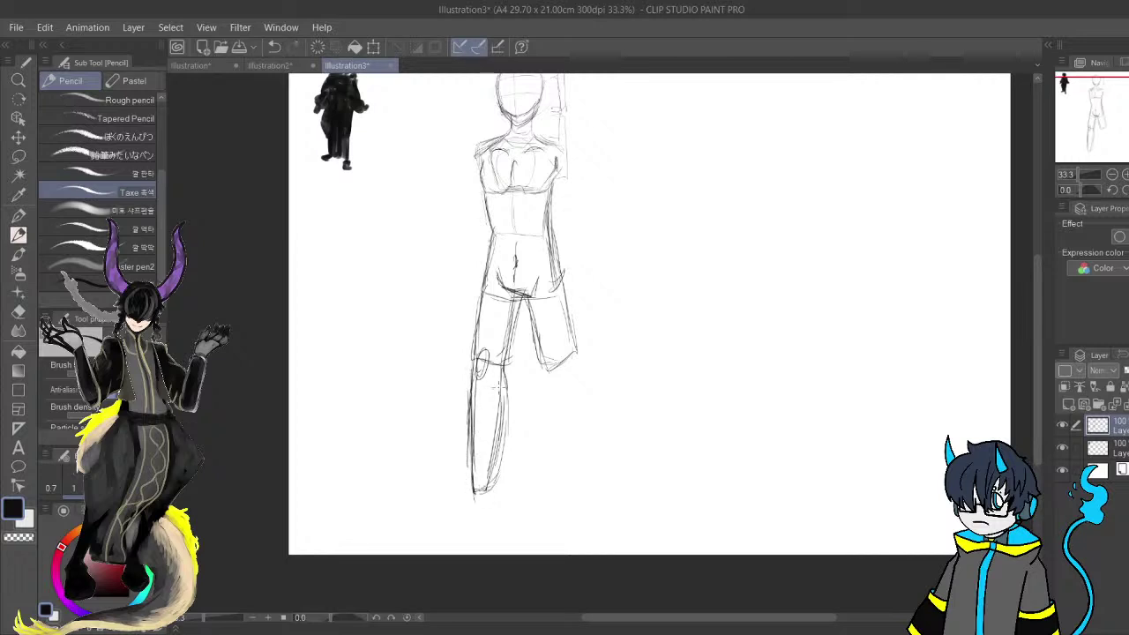
pyautogui.press('e')
pyautogui.moveTo(499, 481); pyautogui.dragTo(510, 410)
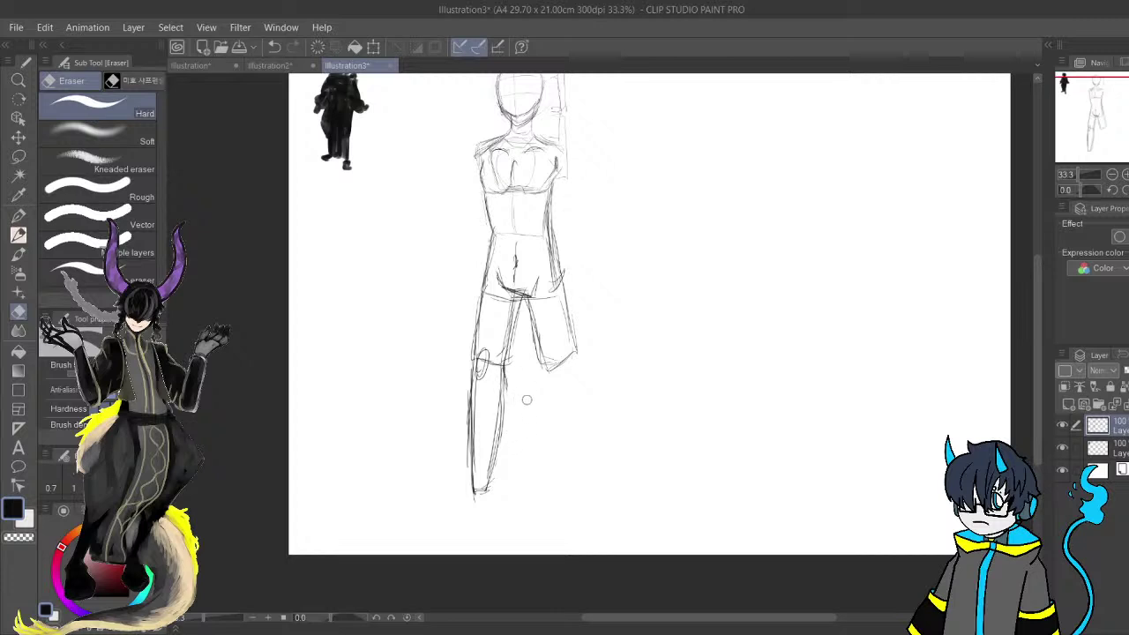
# Return to the Pencil and sketch a matching knee oval and tapered lower leg below the right thigh.
pyautogui.press('b')
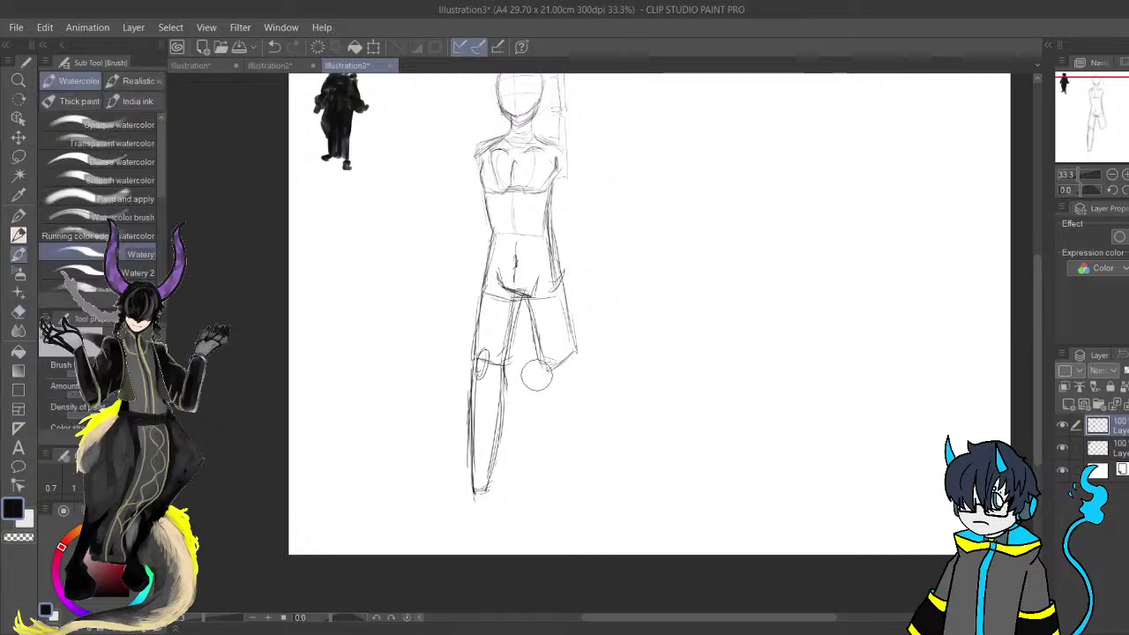
pyautogui.press('b')
pyautogui.press('p')
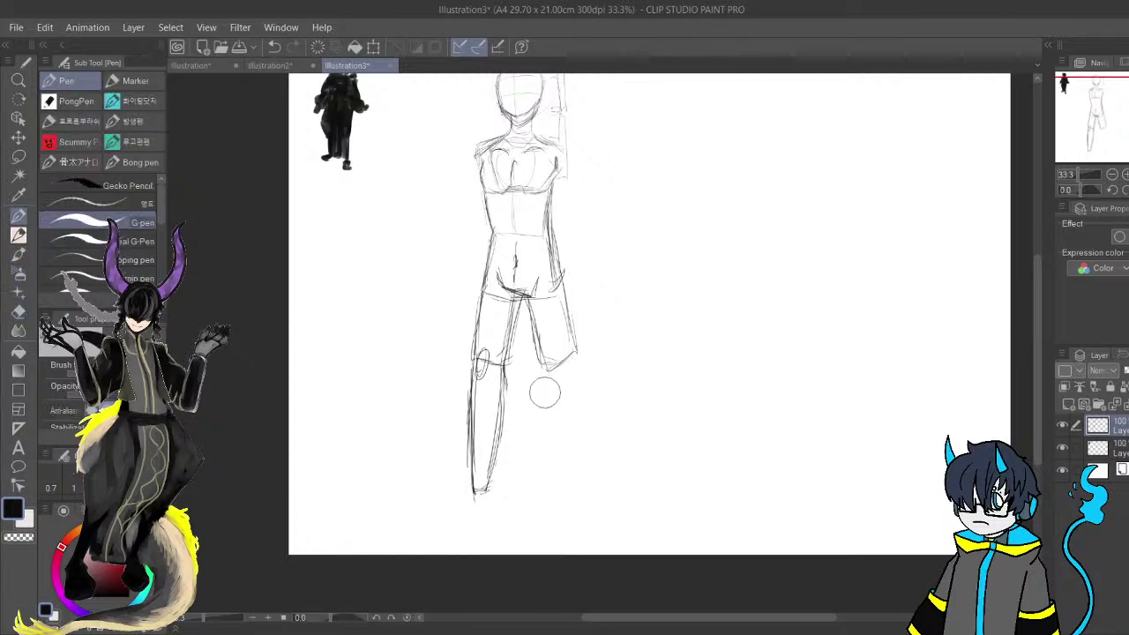
pyautogui.press('p')
pyautogui.moveTo(552, 357)
pyautogui.mouseDown()
pyautogui.moveTo(536, 375)
pyautogui.moveTo(528, 344)
pyautogui.mouseUp()
pyautogui.moveTo(545, 293)
pyautogui.mouseDown()
pyautogui.moveTo(558, 344)
pyautogui.moveTo(552, 309)
pyautogui.moveTo(557, 346)
pyautogui.moveTo(532, 410)
pyautogui.moveTo(563, 508)
pyautogui.mouseUp()
pyautogui.moveTo(541, 458)
pyautogui.mouseDown()
pyautogui.moveTo(560, 517)
pyautogui.moveTo(578, 509)
pyautogui.moveTo(573, 476)
pyautogui.mouseUp()
pyautogui.moveTo(565, 397); pyautogui.dragTo(575, 462)
pyautogui.moveTo(560, 379)
pyautogui.mouseDown()
pyautogui.moveTo(572, 425)
pyautogui.moveTo(566, 411)
pyautogui.mouseUp()
pyautogui.moveTo(552, 358); pyautogui.dragTo(580, 506)
pyautogui.moveTo(537, 390)
pyautogui.mouseDown()
pyautogui.moveTo(534, 421)
pyautogui.moveTo(562, 510)
pyautogui.mouseUp()
pyautogui.moveTo(561, 510); pyautogui.dragTo(578, 511)
# Sketch rounded shoulder caps on both sides of the chest.
pyautogui.moveTo(546, 391); pyautogui.dragTo(625, 522)
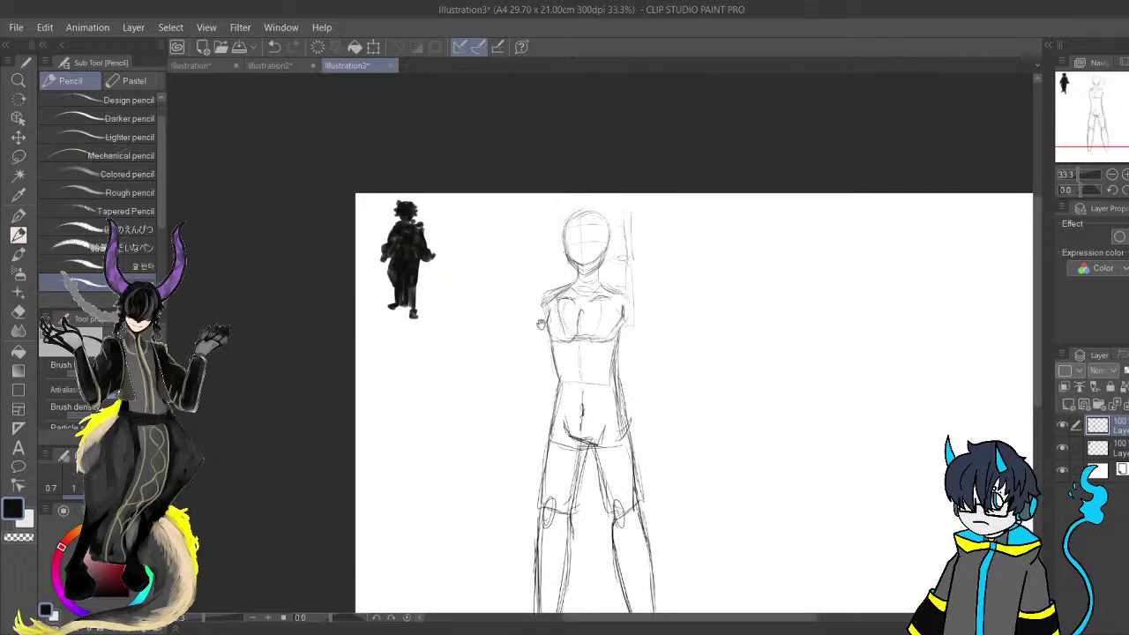
pyautogui.moveTo(545, 300)
pyautogui.mouseDown()
pyautogui.moveTo(531, 326)
pyautogui.moveTo(569, 363)
pyautogui.moveTo(603, 348)
pyautogui.moveTo(589, 351)
pyautogui.moveTo(585, 337)
pyautogui.moveTo(592, 354)
pyautogui.mouseUp()
pyautogui.moveTo(589, 303)
pyautogui.mouseDown()
pyautogui.moveTo(568, 313)
pyautogui.moveTo(561, 305)
pyautogui.mouseUp()
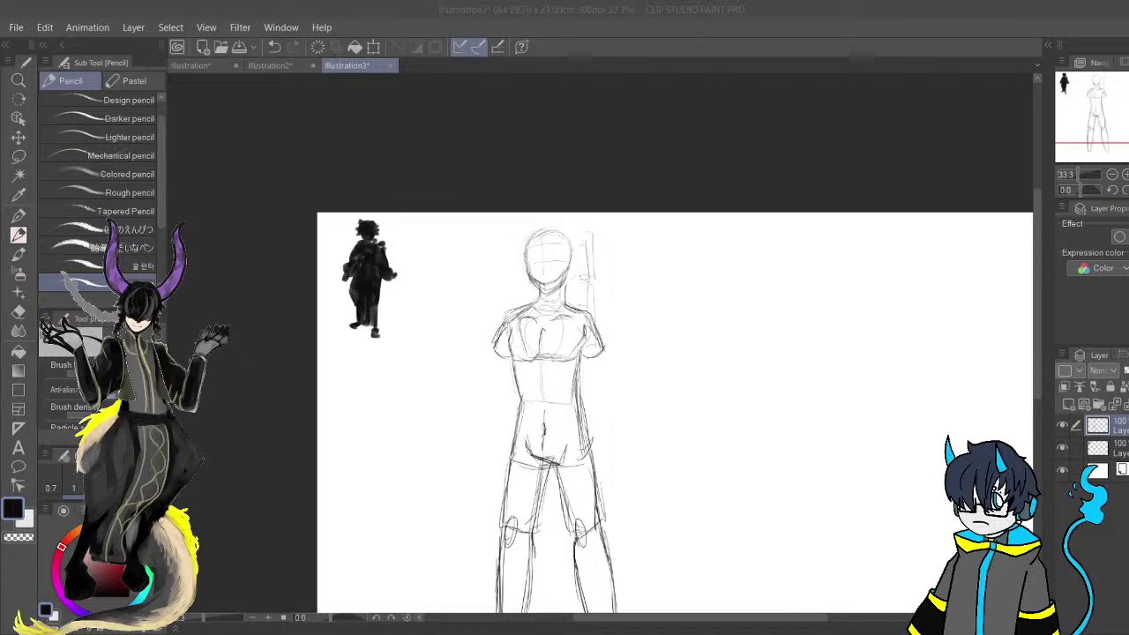
# Sketch a tapered upper arm hanging from the left shoulder down to elbow level, redoing its first stroke.
pyautogui.scroll(-2, 589, 409)
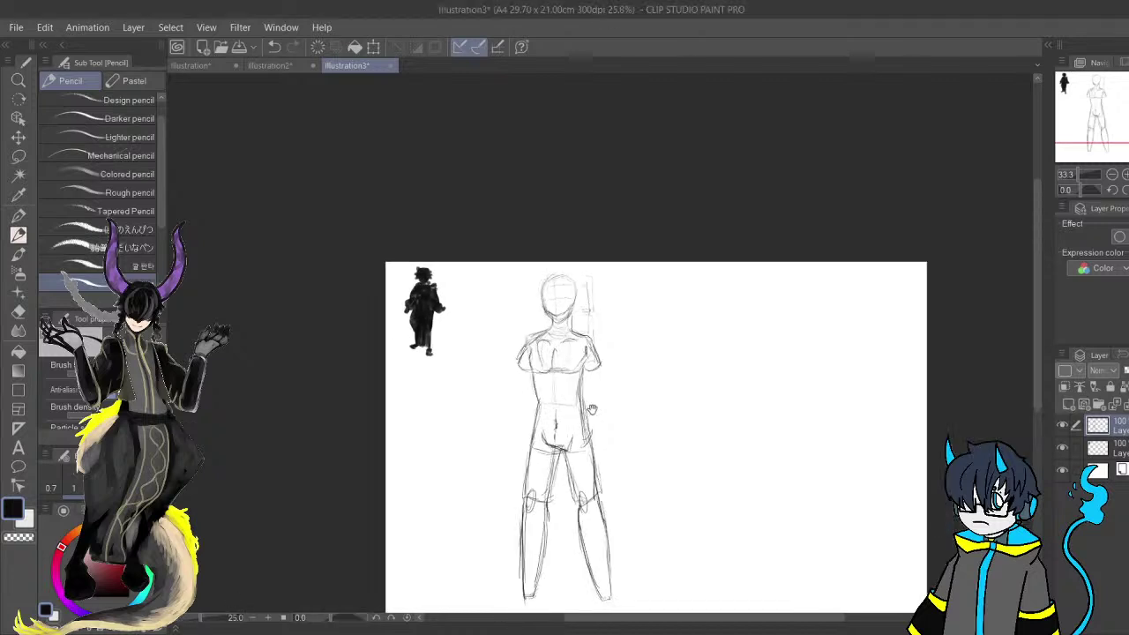
pyautogui.moveTo(590, 409); pyautogui.dragTo(581, 279)
pyautogui.scroll(3, 582, 268)
pyautogui.moveTo(704, 367)
pyautogui.mouseDown()
pyautogui.moveTo(674, 335)
pyautogui.moveTo(704, 379)
pyautogui.mouseUp()
pyautogui.moveTo(463, 226); pyautogui.dragTo(449, 298)
pyautogui.hotkey('ctrl', 'z')
pyautogui.moveTo(467, 221); pyautogui.dragTo(455, 280)
pyautogui.moveTo(464, 233)
pyautogui.mouseDown()
pyautogui.moveTo(434, 264)
pyautogui.moveTo(462, 298)
pyautogui.mouseUp()
pyautogui.moveTo(481, 256)
pyautogui.mouseDown()
pyautogui.moveTo(468, 293)
pyautogui.moveTo(485, 286)
pyautogui.moveTo(468, 298)
pyautogui.mouseUp()
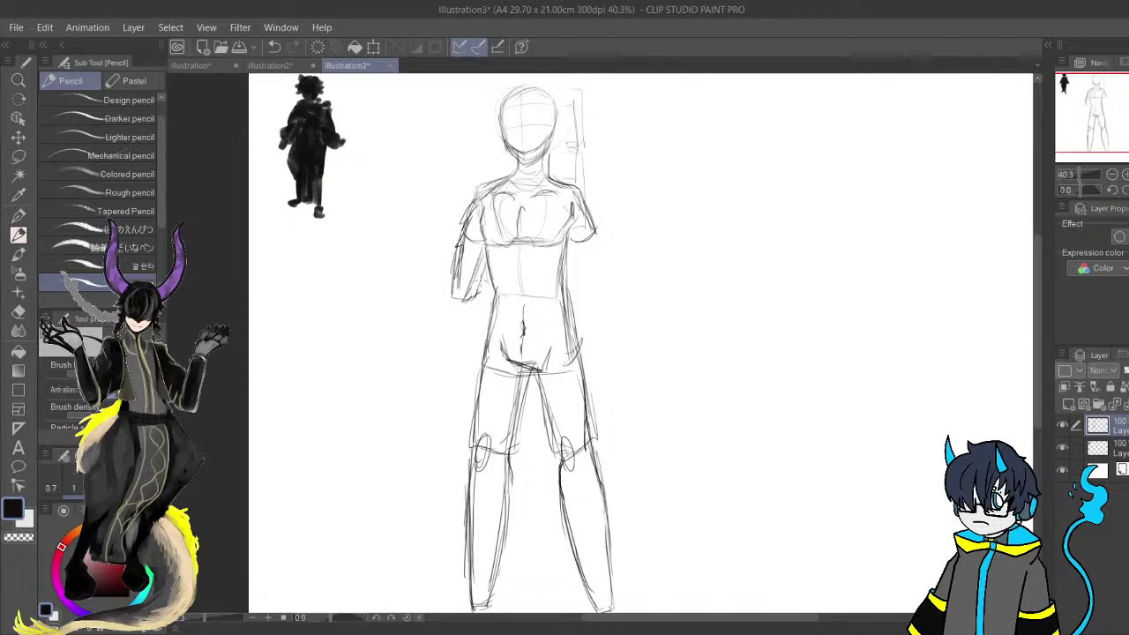
pyautogui.moveTo(486, 385)
pyautogui.mouseDown()
pyautogui.moveTo(508, 310)
pyautogui.moveTo(525, 356)
pyautogui.mouseUp()
pyautogui.moveTo(538, 309); pyautogui.dragTo(520, 377)
pyautogui.hotkey('ctrl', 'z')
pyautogui.moveTo(517, 254); pyautogui.dragTo(510, 429)
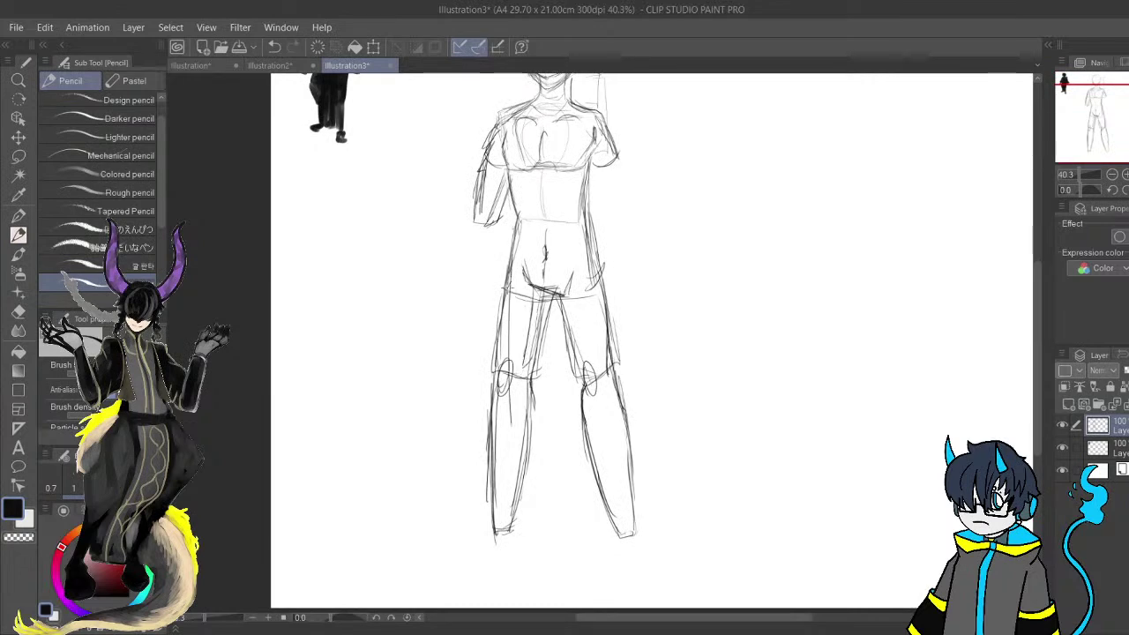
pyautogui.hotkey('ctrl', 'z')
pyautogui.moveTo(524, 205)
pyautogui.mouseDown()
pyautogui.moveTo(520, 293)
pyautogui.moveTo(548, 393)
pyautogui.mouseUp()
pyautogui.moveTo(442, 434); pyautogui.dragTo(454, 350)
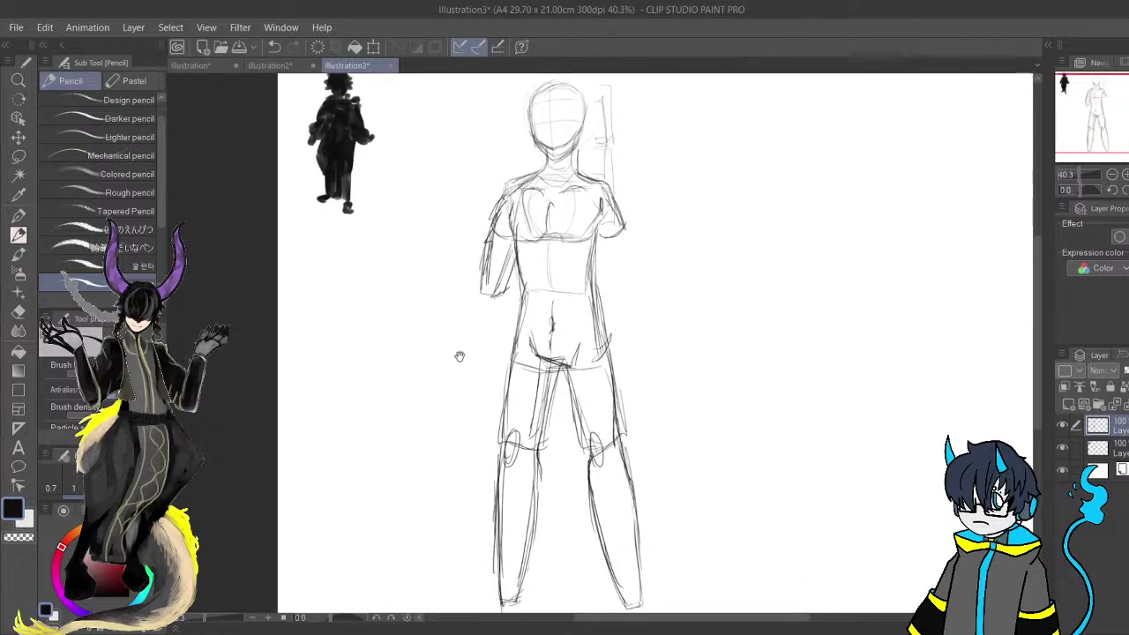
# Lasso the left half of the body with its arm and leg, rotate it slightly toward the centre, and deselect.
pyautogui.click(20, 159)
pyautogui.moveTo(517, 191)
pyautogui.mouseDown()
pyautogui.moveTo(458, 187)
pyautogui.moveTo(444, 167)
pyautogui.moveTo(491, 338)
pyautogui.moveTo(492, 582)
pyautogui.moveTo(398, 172)
pyautogui.moveTo(433, 137)
pyautogui.mouseUp()
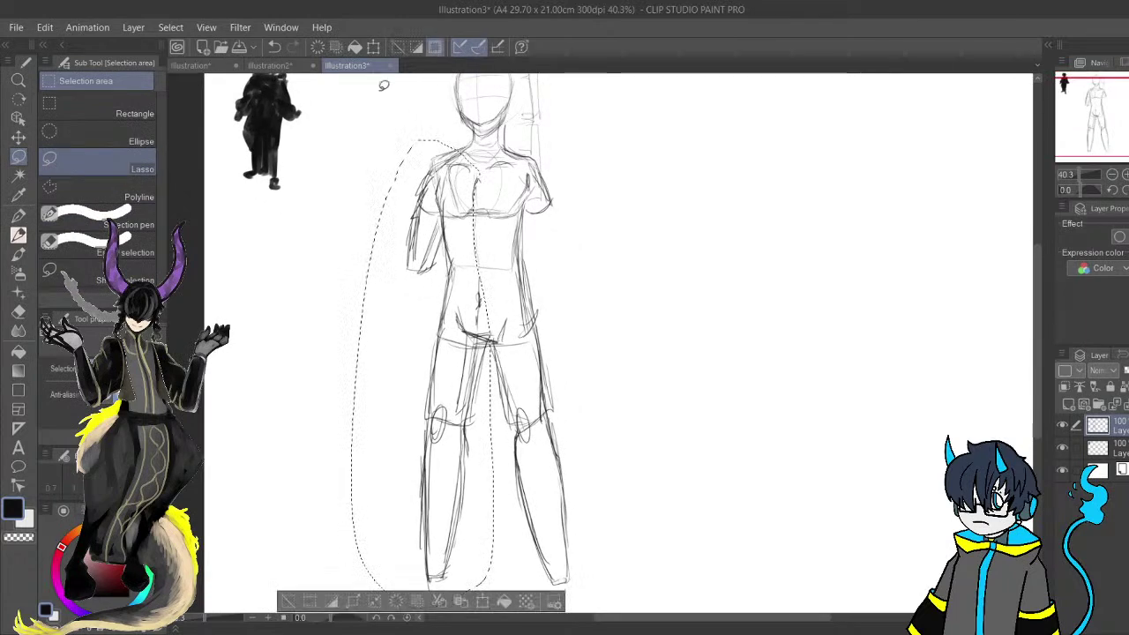
pyautogui.click(373, 48)
pyautogui.moveTo(457, 201); pyautogui.dragTo(467, 201)
pyautogui.moveTo(451, 564); pyautogui.dragTo(467, 531)
pyautogui.moveTo(570, 325); pyautogui.dragTo(570, 329)
pyautogui.moveTo(474, 310); pyautogui.dragTo(492, 332)
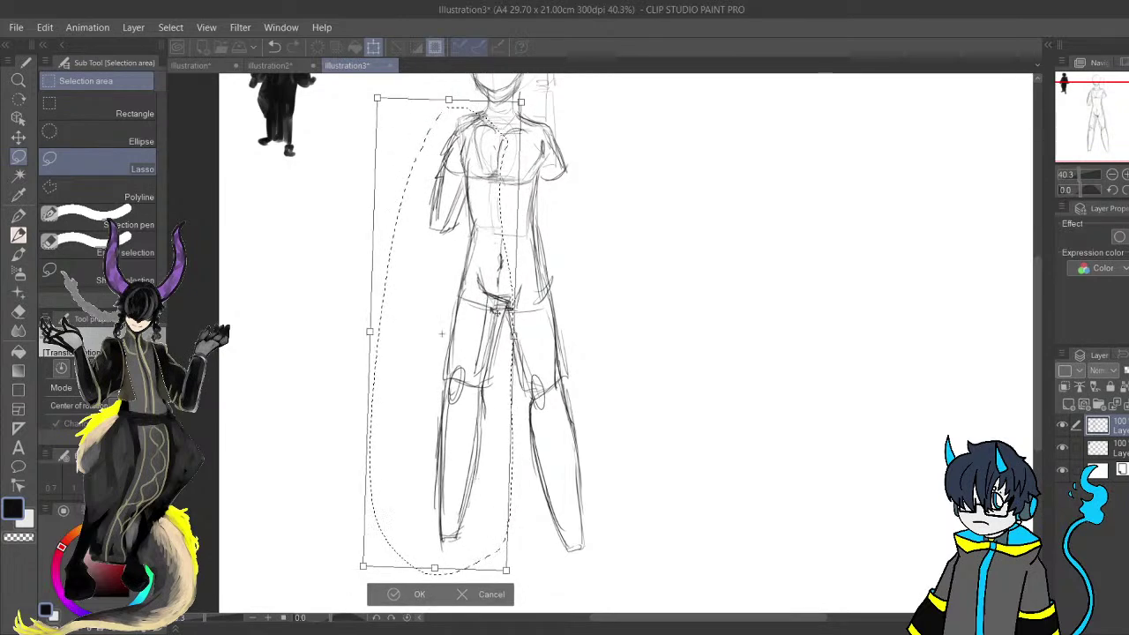
pyautogui.click(420, 594)
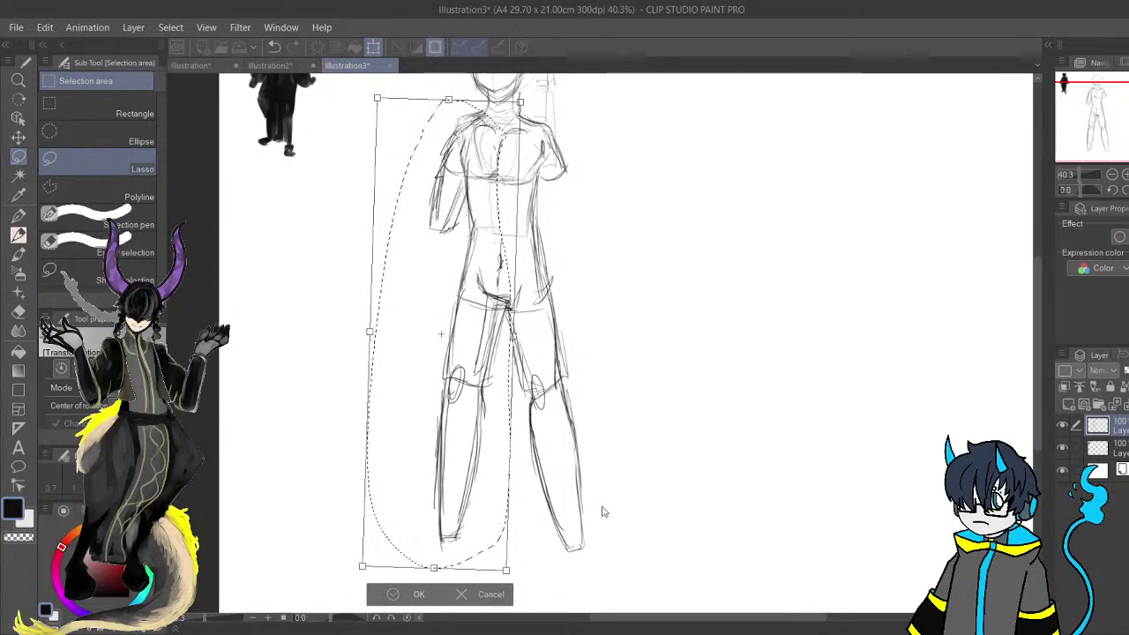
pyautogui.click(661, 357)
# Return to the Pencil and strengthen the neck contour where it runs into the right shoulder.
pyautogui.moveTo(542, 204); pyautogui.dragTo(585, 362)
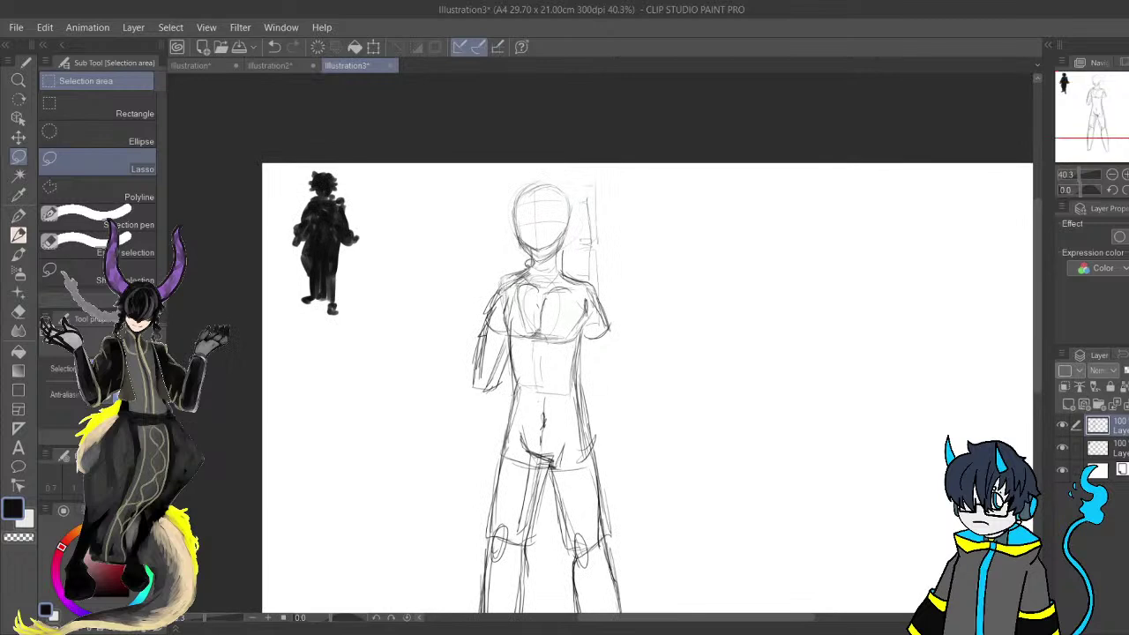
pyautogui.press('b')
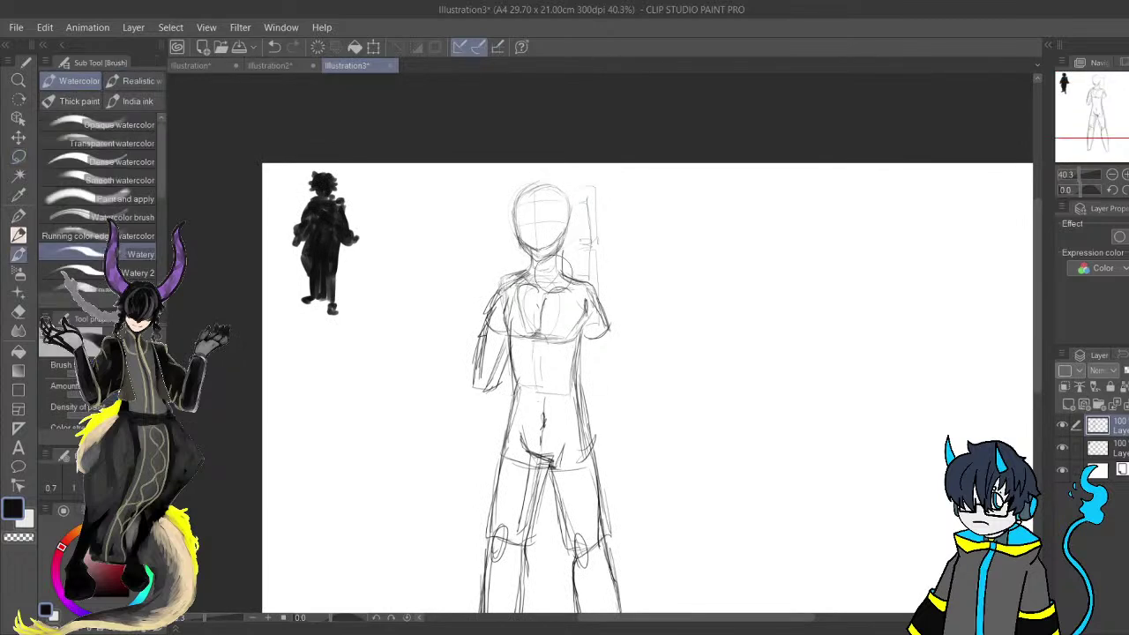
pyautogui.press('p')
pyautogui.press('p')
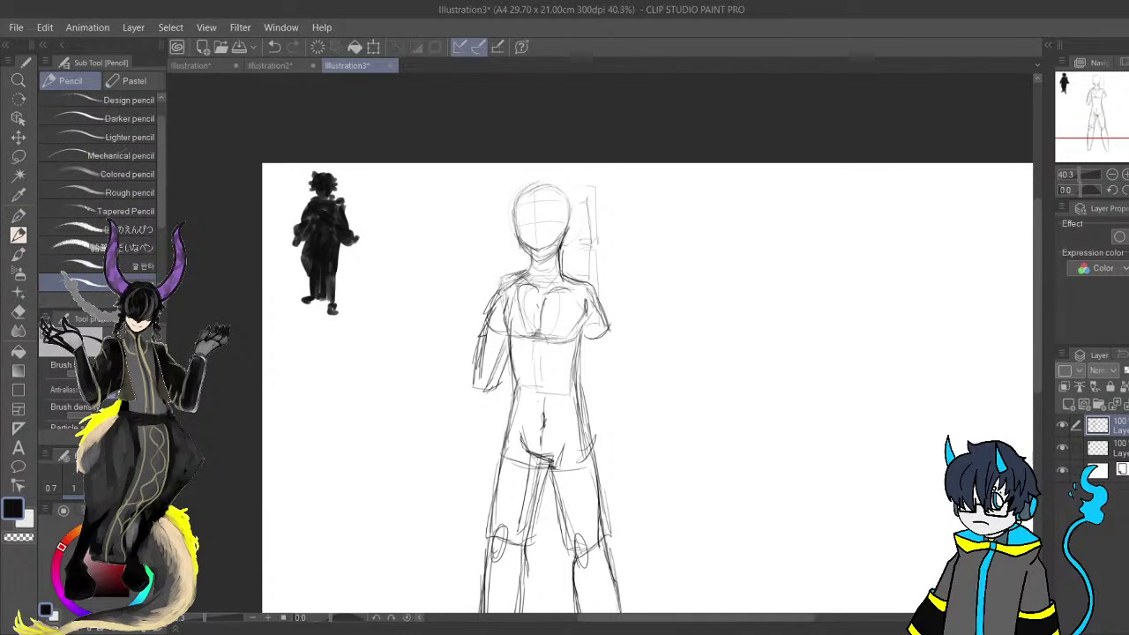
pyautogui.moveTo(556, 205)
pyautogui.mouseDown()
pyautogui.moveTo(545, 186)
pyautogui.moveTo(517, 246)
pyautogui.mouseUp()
pyautogui.scroll(2, 544, 306)
pyautogui.moveTo(561, 309); pyautogui.dragTo(561, 245)
pyautogui.scroll(-3, 557, 150)
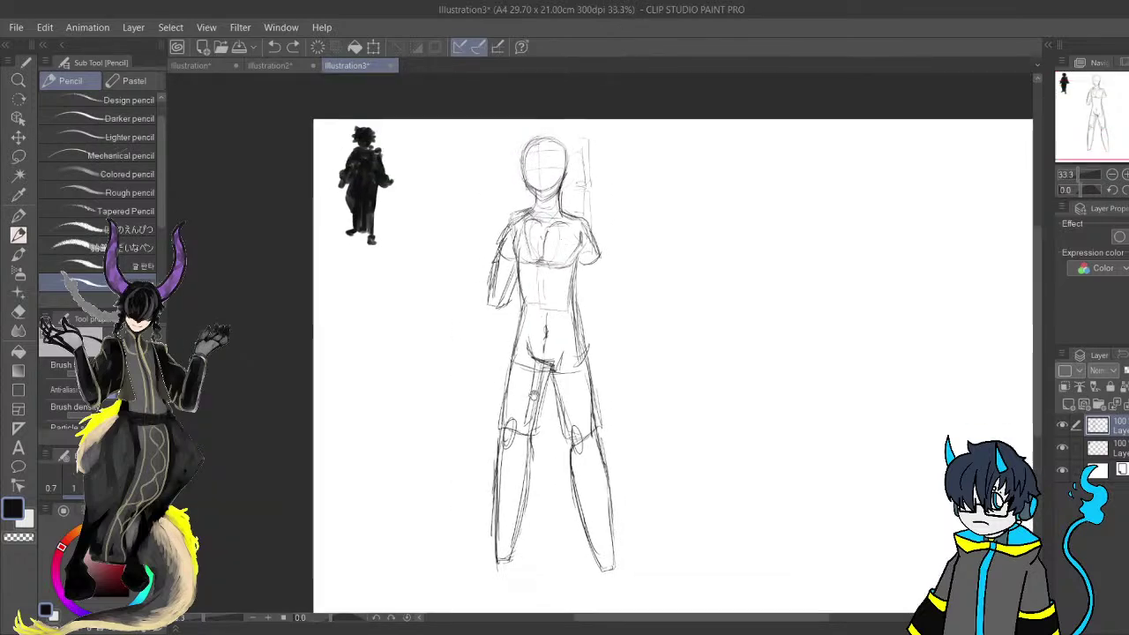
# Sketch wedge-shaped feet pointing outward at the ends of both lower legs.
pyautogui.moveTo(522, 399); pyautogui.dragTo(525, 295)
pyautogui.moveTo(500, 453); pyautogui.dragTo(515, 453)
pyautogui.moveTo(499, 462)
pyautogui.mouseDown()
pyautogui.moveTo(471, 494)
pyautogui.moveTo(483, 510)
pyautogui.moveTo(511, 480)
pyautogui.mouseUp()
pyautogui.moveTo(476, 517)
pyautogui.mouseDown()
pyautogui.moveTo(493, 499)
pyautogui.moveTo(474, 508)
pyautogui.moveTo(501, 451)
pyautogui.mouseUp()
pyautogui.moveTo(577, 441)
pyautogui.mouseDown()
pyautogui.moveTo(512, 457)
pyautogui.moveTo(542, 505)
pyautogui.mouseUp()
pyautogui.moveTo(541, 466)
pyautogui.mouseDown()
pyautogui.moveTo(539, 519)
pyautogui.moveTo(597, 521)
pyautogui.mouseUp()
pyautogui.moveTo(548, 462); pyautogui.dragTo(555, 497)
pyautogui.moveTo(553, 446)
pyautogui.mouseDown()
pyautogui.moveTo(561, 492)
pyautogui.moveTo(594, 497)
pyautogui.mouseUp()
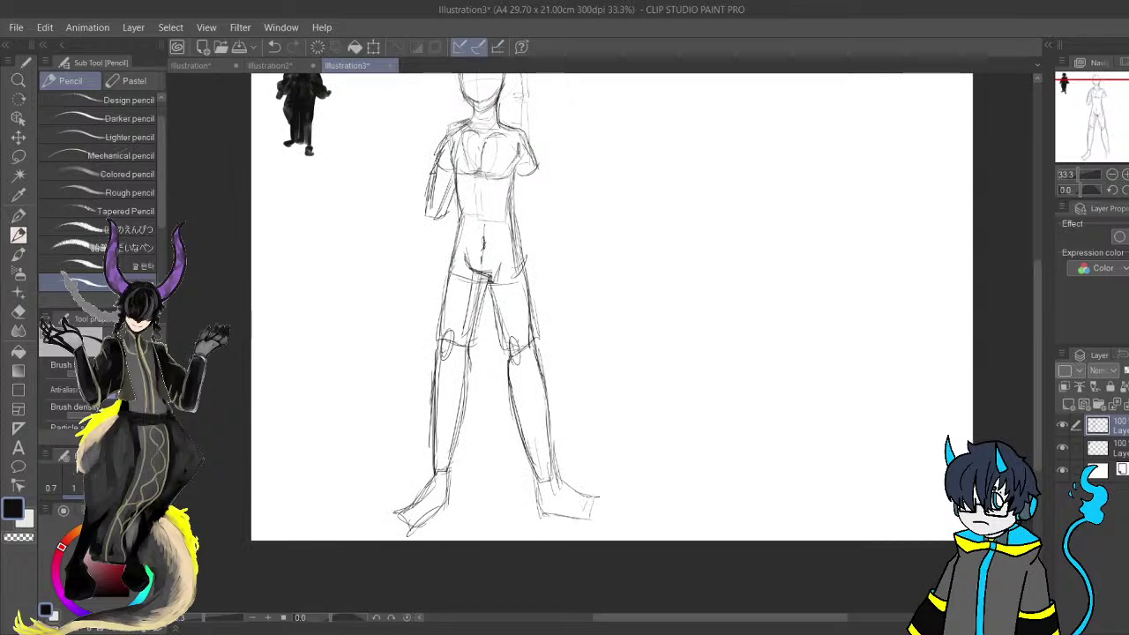
# Darken the right calf's inner contour down to the heel and redraw the knee oval nearer the leg's outer side.
pyautogui.moveTo(522, 340)
pyautogui.mouseDown()
pyautogui.moveTo(514, 392)
pyautogui.moveTo(506, 382)
pyautogui.moveTo(536, 489)
pyautogui.mouseUp()
pyautogui.moveTo(525, 446); pyautogui.dragTo(538, 502)
pyautogui.moveTo(536, 496); pyautogui.dragTo(540, 508)
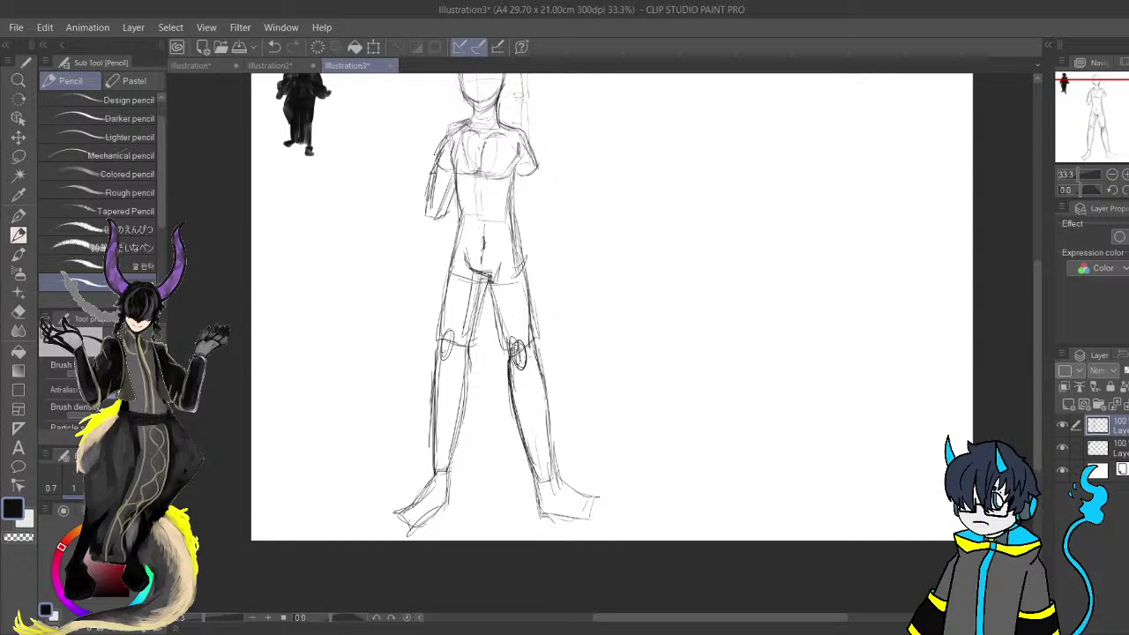
pyautogui.moveTo(531, 342); pyautogui.dragTo(536, 367)
# Cover the old right knee oval, undo the stray brush stroke along the inner thigh, and return to the Pencil.
pyautogui.press('e')
pyautogui.moveTo(515, 337)
pyautogui.mouseDown()
pyautogui.moveTo(518, 364)
pyautogui.moveTo(494, 280)
pyautogui.mouseUp()
pyautogui.press('b')
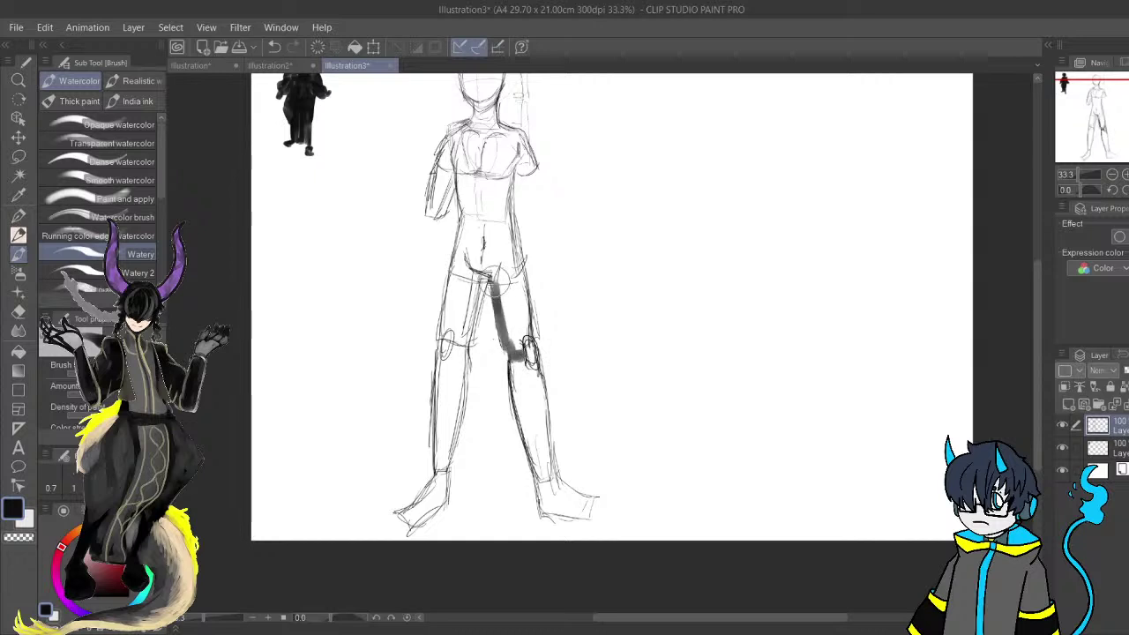
pyautogui.hotkey('ctrl', 'z')
pyautogui.press('p')
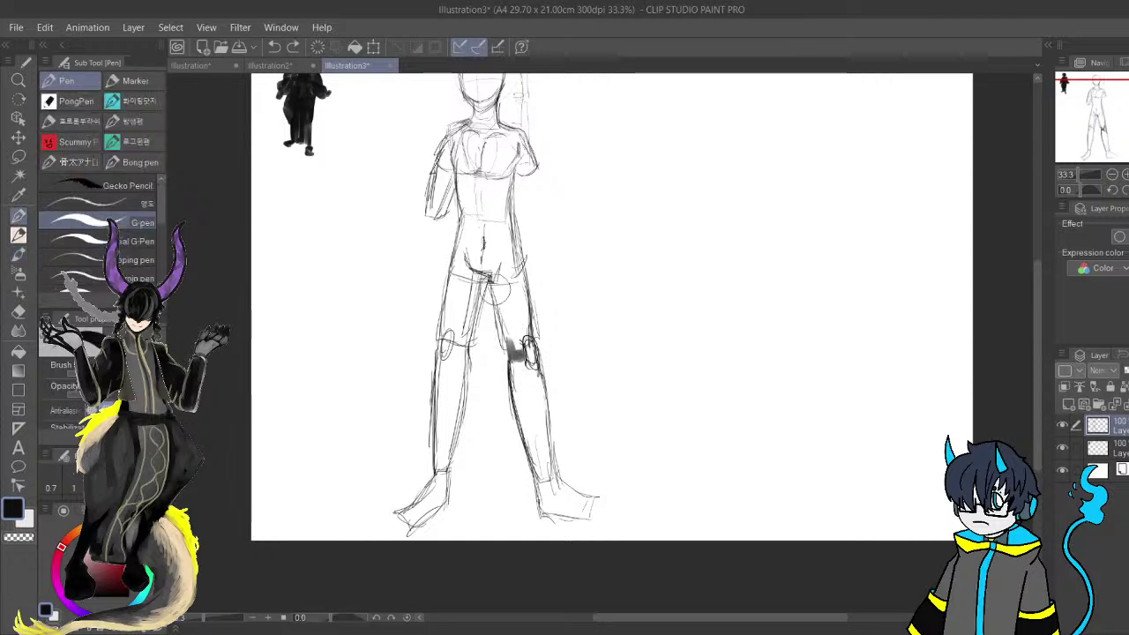
pyautogui.press('p')
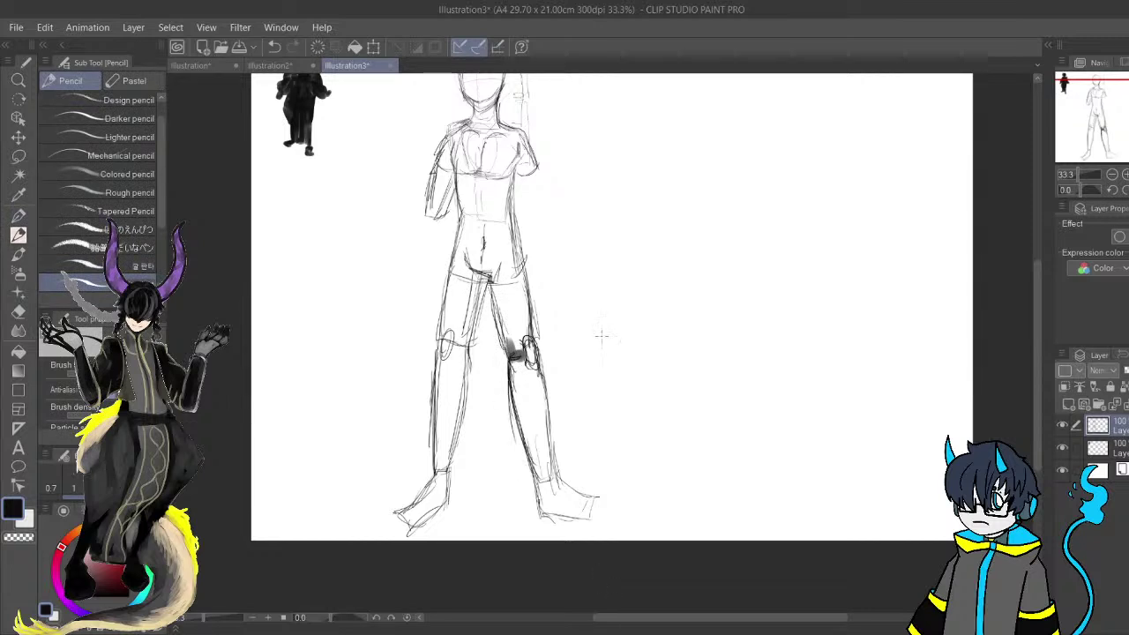
pyautogui.scroll(-4, 600, 335)
pyautogui.scroll(3, 505, 340)
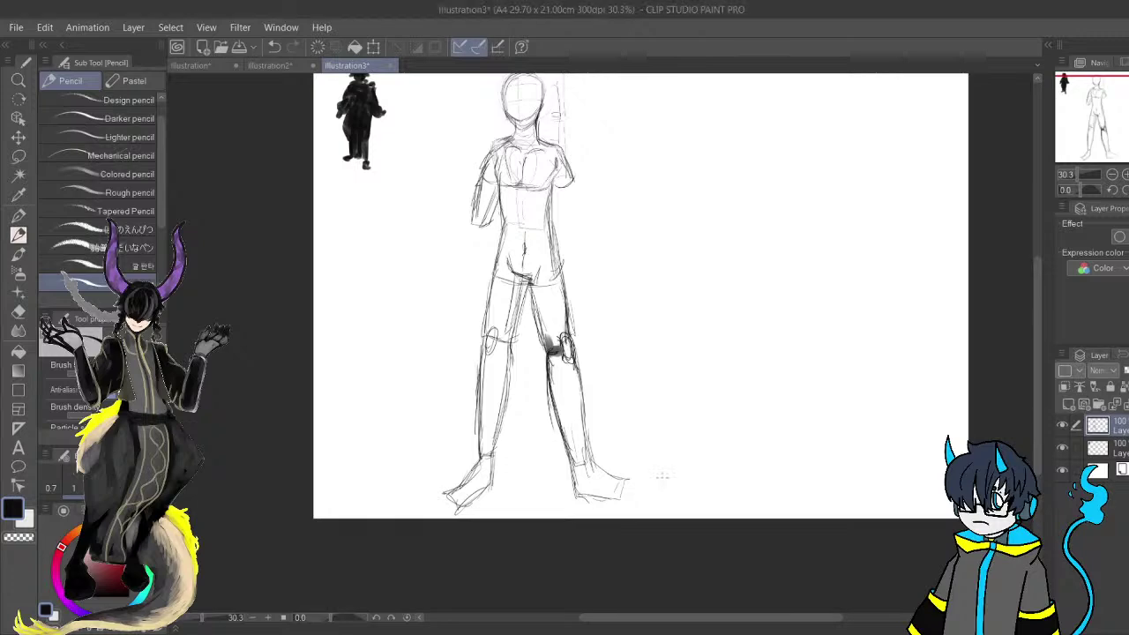
# Sketch the left arm's elbow joint and a tapering forearm hanging down beside the hip.
pyautogui.scroll(-1, 615, 379)
pyautogui.scroll(2, 608, 364)
pyautogui.scroll(1, 609, 366)
pyautogui.moveTo(608, 366); pyautogui.dragTo(615, 275)
pyautogui.moveTo(553, 318); pyautogui.dragTo(593, 340)
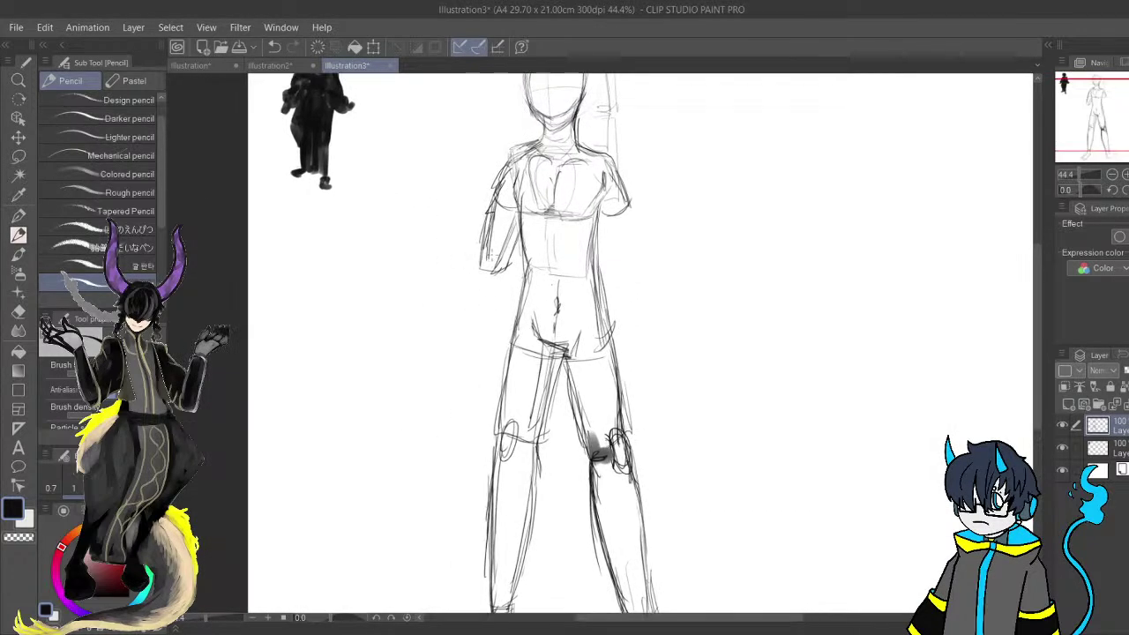
pyautogui.moveTo(493, 315); pyautogui.dragTo(510, 279)
pyautogui.moveTo(500, 227); pyautogui.dragTo(478, 337)
pyautogui.moveTo(513, 284)
pyautogui.mouseDown()
pyautogui.moveTo(502, 321)
pyautogui.moveTo(526, 239)
pyautogui.moveTo(498, 305)
pyautogui.mouseUp()
pyautogui.moveTo(498, 303); pyautogui.dragTo(511, 307)
pyautogui.moveTo(513, 361); pyautogui.dragTo(537, 310)
pyautogui.moveTo(515, 269); pyautogui.dragTo(504, 346)
pyautogui.moveTo(513, 290)
pyautogui.mouseDown()
pyautogui.moveTo(499, 344)
pyautogui.moveTo(516, 346)
pyautogui.moveTo(550, 242)
pyautogui.mouseUp()
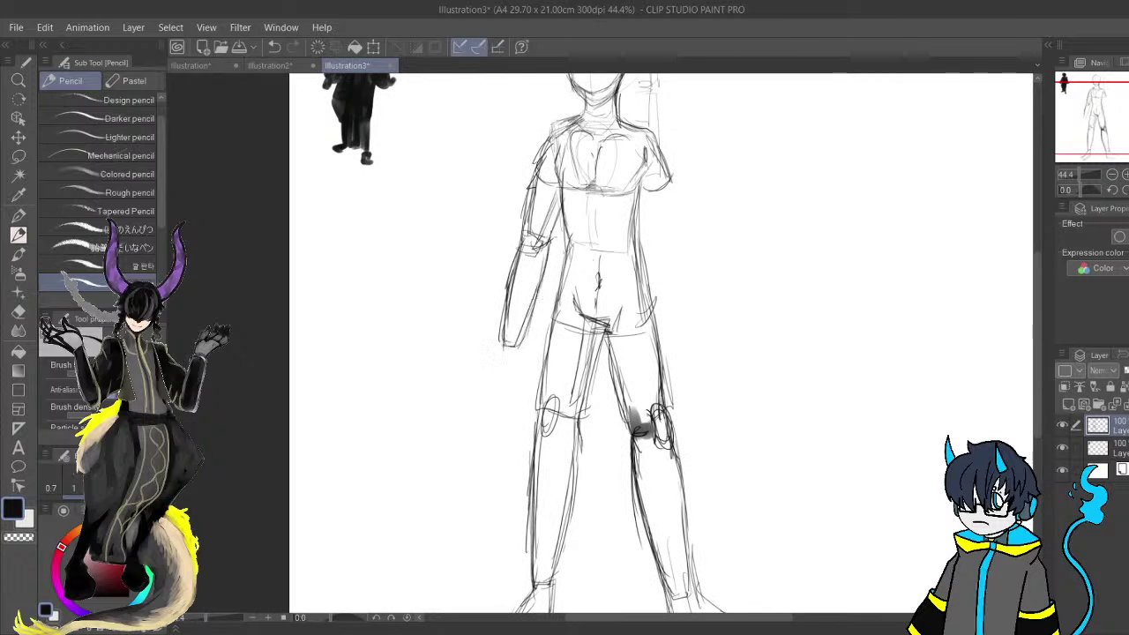
# Darken the left arm's outer contour from the shoulder down past the elbow into the forearm.
pyautogui.moveTo(612, 192)
pyautogui.mouseDown()
pyautogui.moveTo(612, 280)
pyautogui.moveTo(589, 232)
pyautogui.mouseUp()
pyautogui.moveTo(528, 264); pyautogui.dragTo(588, 303)
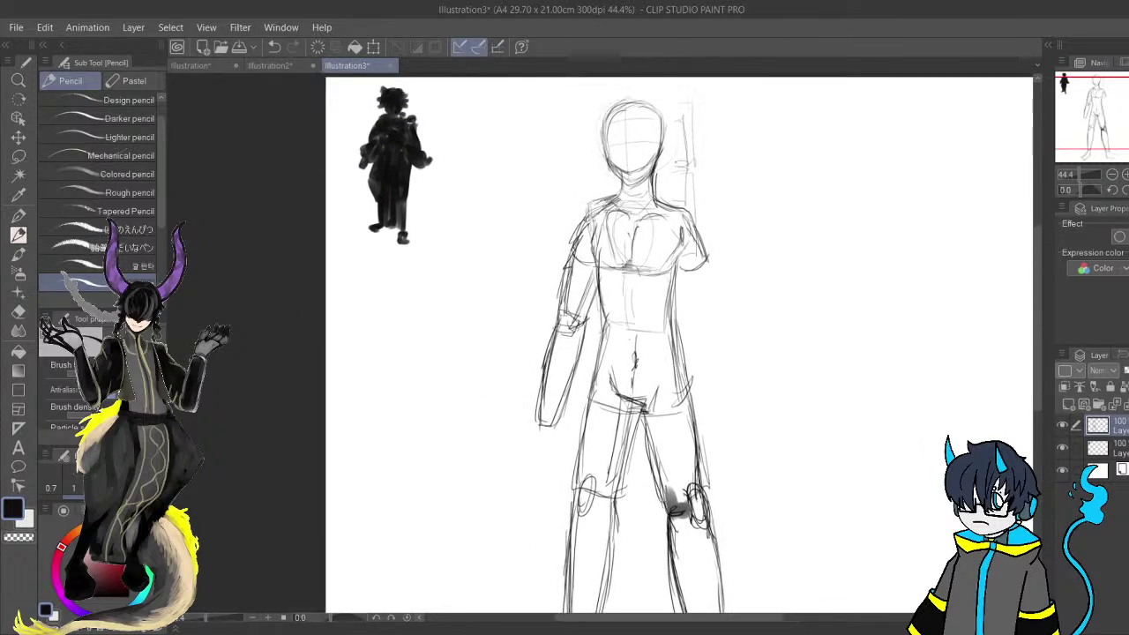
pyautogui.moveTo(583, 236); pyautogui.dragTo(572, 266)
pyautogui.moveTo(590, 214)
pyautogui.mouseDown()
pyautogui.moveTo(577, 246)
pyautogui.moveTo(581, 228)
pyautogui.mouseUp()
pyautogui.moveTo(604, 201)
pyautogui.mouseDown()
pyautogui.moveTo(586, 219)
pyautogui.moveTo(603, 208)
pyautogui.moveTo(566, 298)
pyautogui.mouseUp()
pyautogui.moveTo(576, 242); pyautogui.dragTo(554, 323)
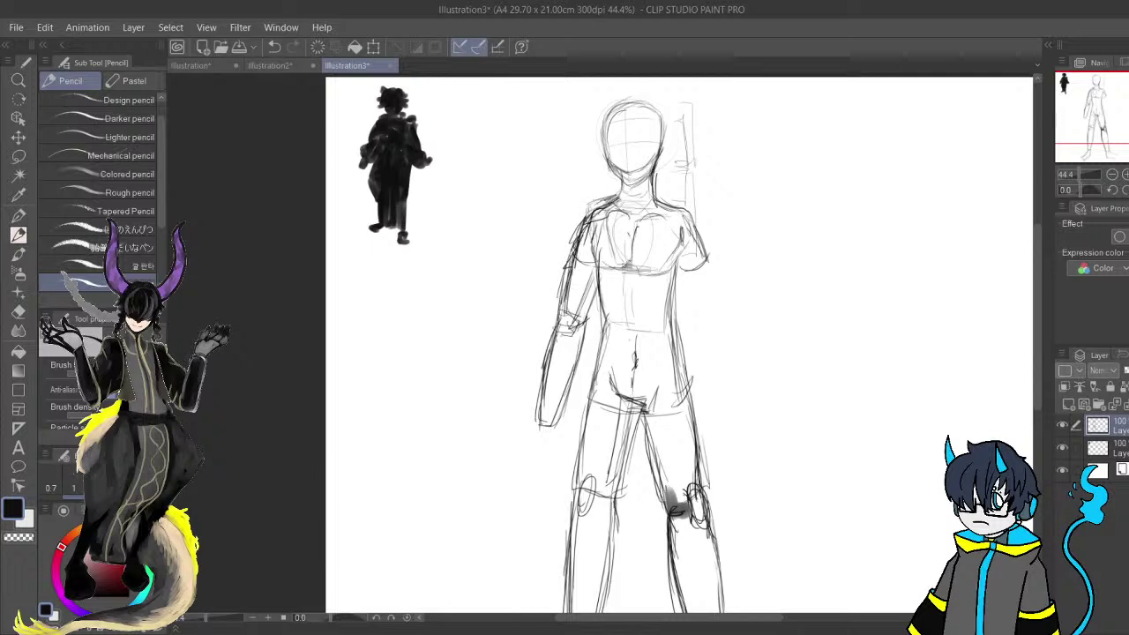
pyautogui.moveTo(544, 415)
pyautogui.mouseDown()
pyautogui.moveTo(543, 426)
pyautogui.moveTo(564, 344)
pyautogui.moveTo(551, 366)
pyautogui.mouseUp()
pyautogui.moveTo(555, 326)
pyautogui.mouseDown()
pyautogui.moveTo(541, 389)
pyautogui.moveTo(567, 378)
pyautogui.moveTo(575, 329)
pyautogui.moveTo(566, 353)
pyautogui.mouseUp()
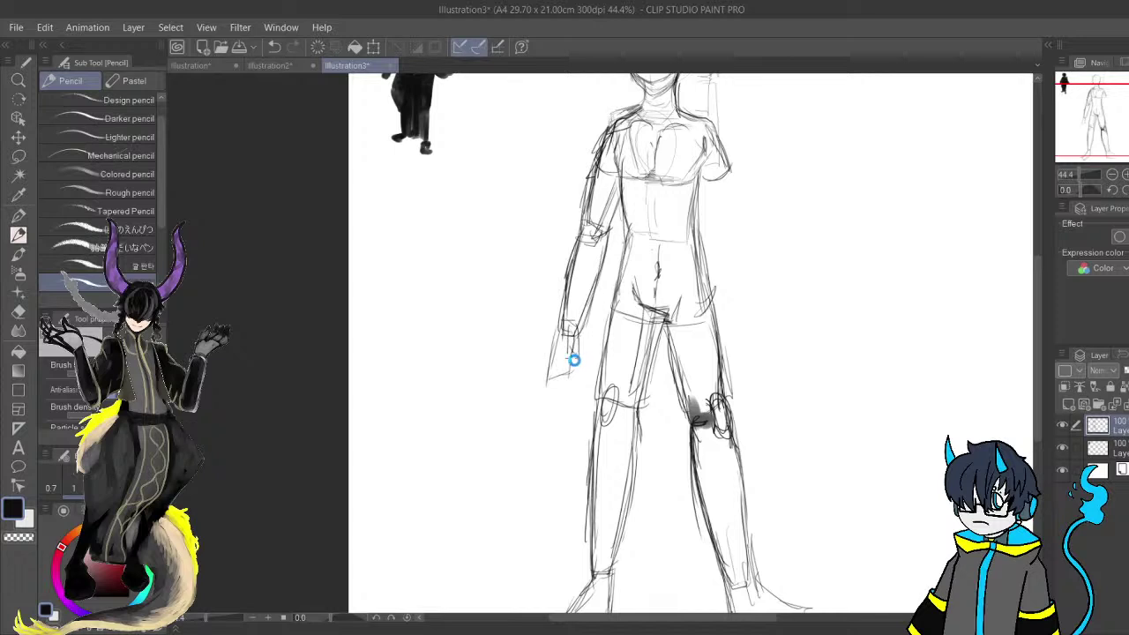
# Sketch the hanging left hand below the wrist with a wedge-shaped palm, a thumb and short pointed fingers.
pyautogui.moveTo(576, 400); pyautogui.dragTo(570, 488)
pyautogui.moveTo(584, 417)
pyautogui.mouseDown()
pyautogui.moveTo(582, 324)
pyautogui.moveTo(570, 370)
pyautogui.moveTo(577, 406)
pyautogui.mouseUp()
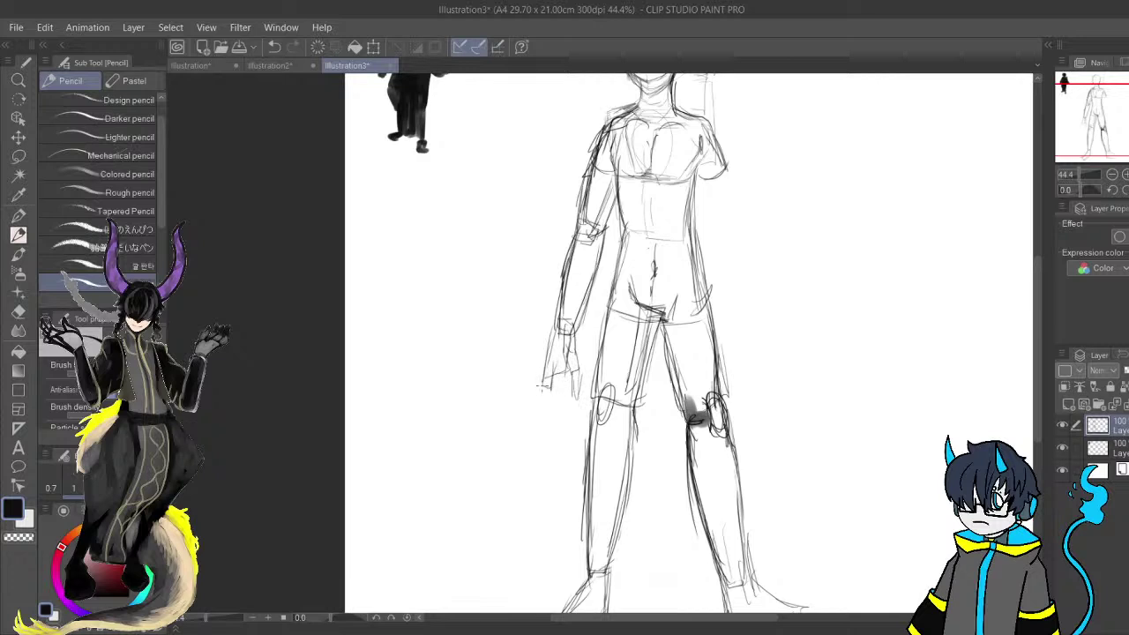
pyautogui.moveTo(563, 364)
pyautogui.mouseDown()
pyautogui.moveTo(548, 395)
pyautogui.moveTo(559, 416)
pyautogui.moveTo(543, 392)
pyautogui.moveTo(547, 416)
pyautogui.moveTo(543, 390)
pyautogui.moveTo(547, 400)
pyautogui.mouseUp()
pyautogui.moveTo(564, 388); pyautogui.dragTo(563, 413)
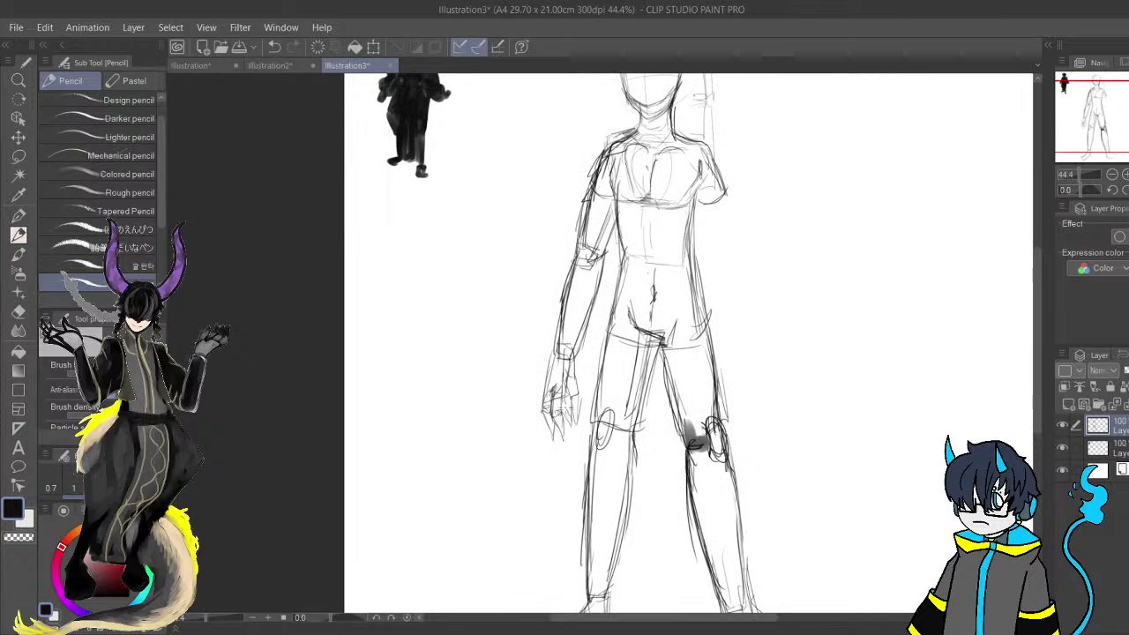
# Sketch the right upper arm angled away from the torso and a forearm bent upward from the elbow.
pyautogui.hscroll(3, 634, 293)
pyautogui.moveTo(599, 208); pyautogui.dragTo(631, 266)
pyautogui.moveTo(626, 188); pyautogui.dragTo(648, 251)
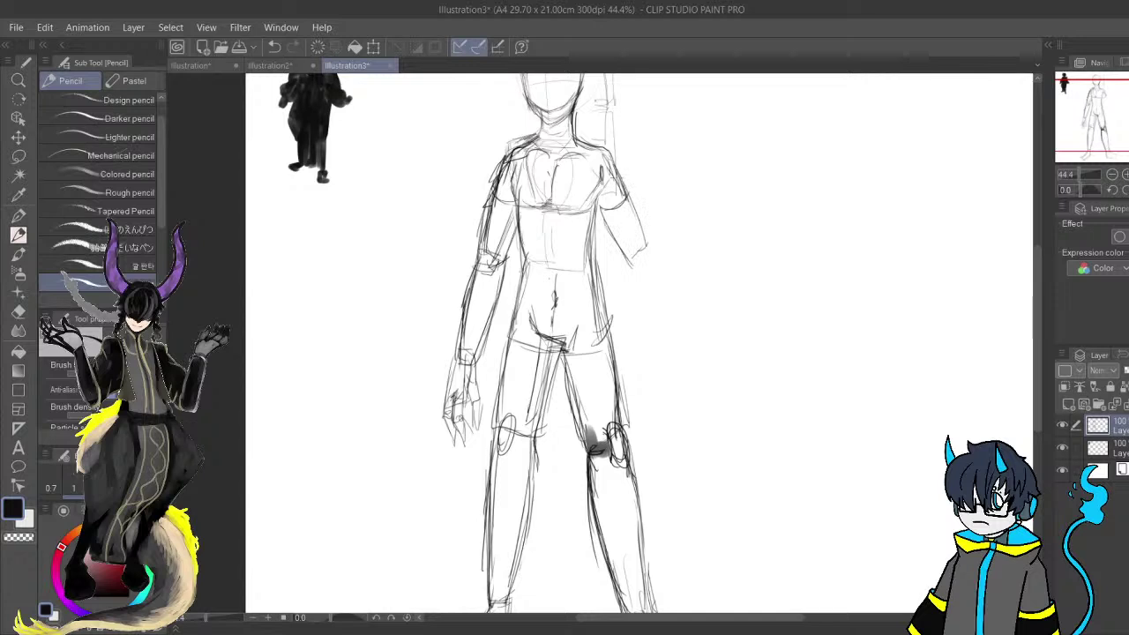
pyautogui.moveTo(599, 212)
pyautogui.mouseDown()
pyautogui.moveTo(626, 252)
pyautogui.moveTo(675, 182)
pyautogui.mouseUp()
pyautogui.moveTo(622, 245)
pyautogui.mouseDown()
pyautogui.moveTo(644, 280)
pyautogui.moveTo(695, 150)
pyautogui.moveTo(668, 177)
pyautogui.moveTo(686, 189)
pyautogui.moveTo(648, 265)
pyautogui.mouseUp()
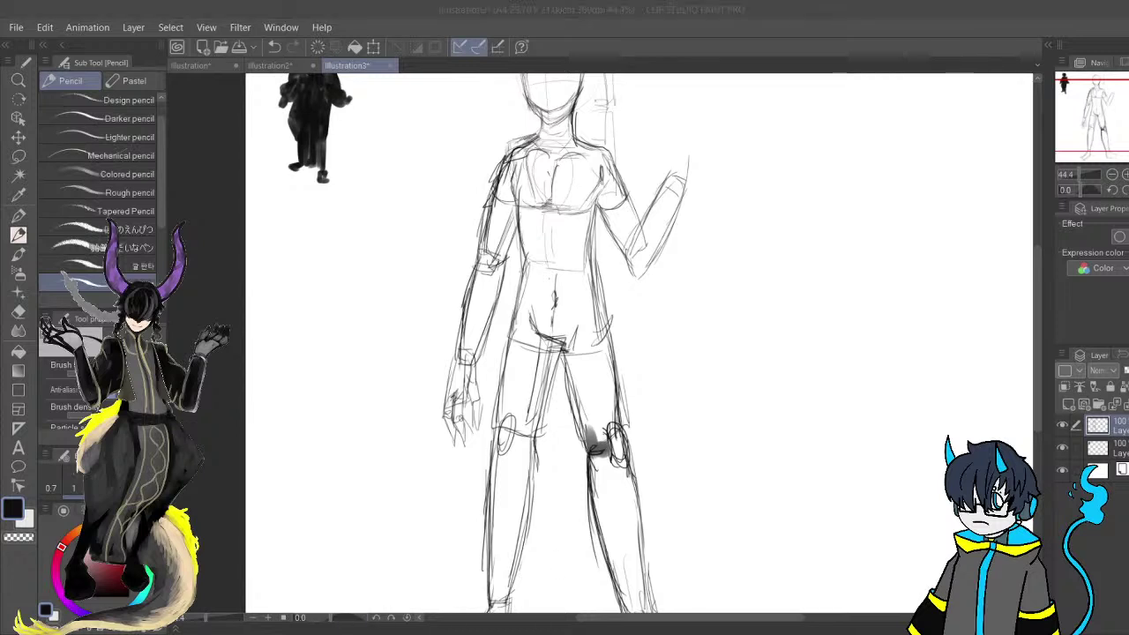
pyautogui.hotkey('alt', 'Tab')
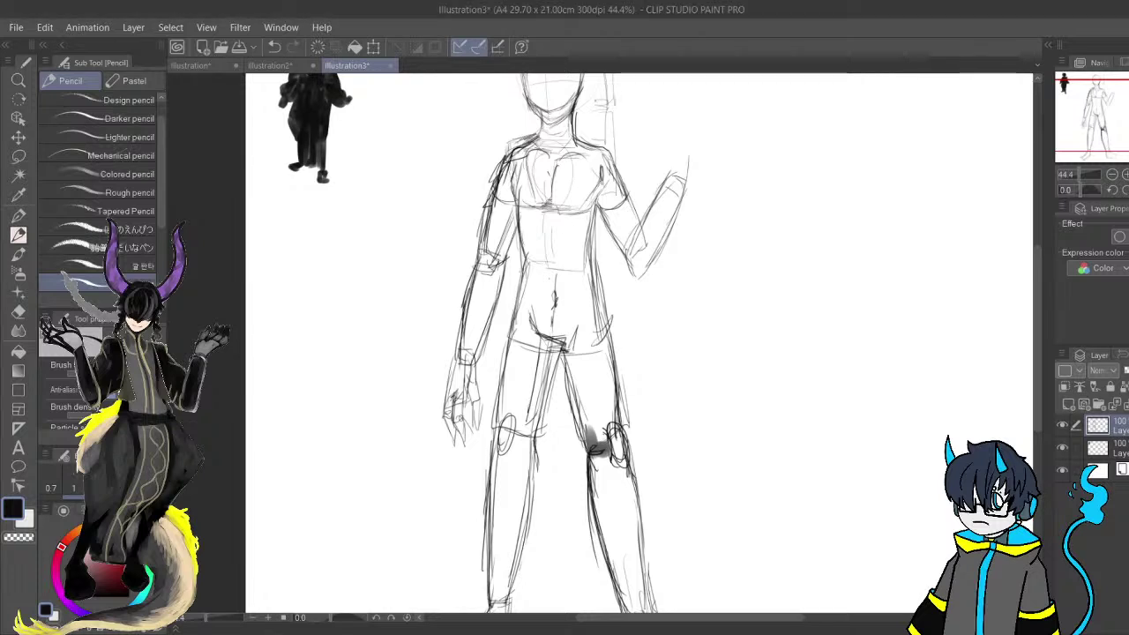
# Strengthen the raised right forearm's contours and define its pointed elbow.
pyautogui.scroll(-3, 659, 376)
pyautogui.scroll(1, 660, 376)
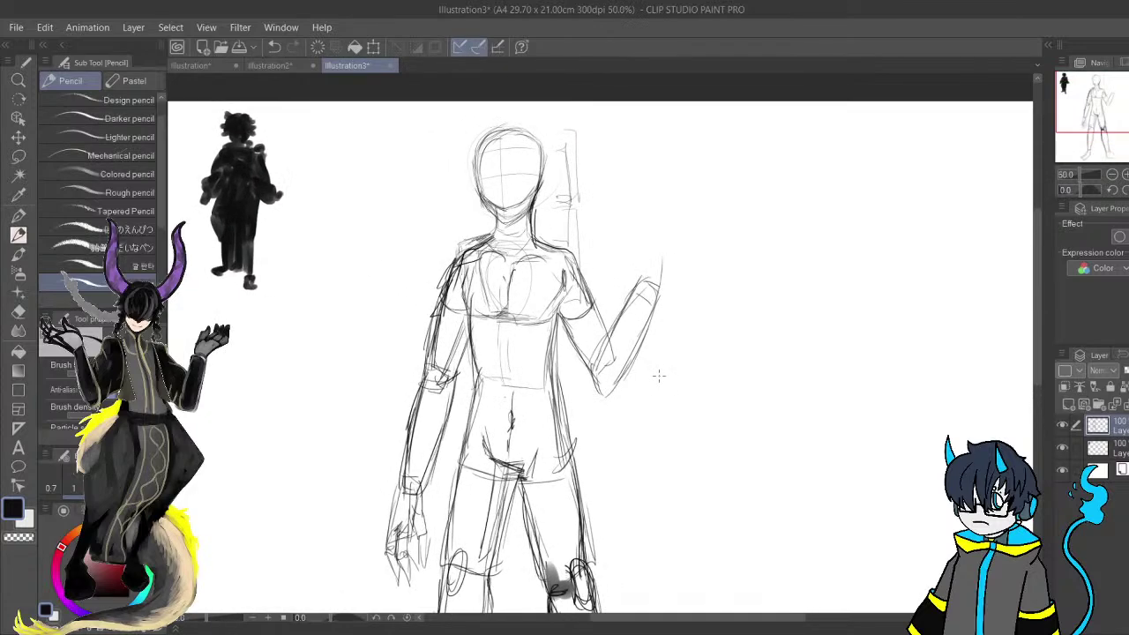
pyautogui.moveTo(630, 402); pyautogui.dragTo(645, 433)
pyautogui.moveTo(589, 379)
pyautogui.mouseDown()
pyautogui.moveTo(624, 435)
pyautogui.moveTo(651, 370)
pyautogui.mouseUp()
pyautogui.moveTo(631, 423); pyautogui.dragTo(666, 342)
pyautogui.moveTo(647, 386); pyautogui.dragTo(666, 333)
pyautogui.moveTo(608, 397)
pyautogui.mouseDown()
pyautogui.moveTo(657, 321)
pyautogui.moveTo(633, 418)
pyautogui.mouseUp()
pyautogui.moveTo(647, 475)
pyautogui.mouseDown()
pyautogui.moveTo(735, 363)
pyautogui.moveTo(677, 468)
pyautogui.mouseUp()
# Sketch the raised right hand with a blocky palm and upward-pointing fingers, undoing the misplaced stroke.
pyautogui.moveTo(677, 277)
pyautogui.mouseDown()
pyautogui.moveTo(688, 319)
pyautogui.moveTo(698, 276)
pyautogui.moveTo(706, 328)
pyautogui.moveTo(715, 319)
pyautogui.mouseUp()
pyautogui.moveTo(677, 277)
pyautogui.mouseDown()
pyautogui.moveTo(683, 302)
pyautogui.moveTo(691, 274)
pyautogui.mouseUp()
pyautogui.moveTo(684, 279); pyautogui.dragTo(690, 291)
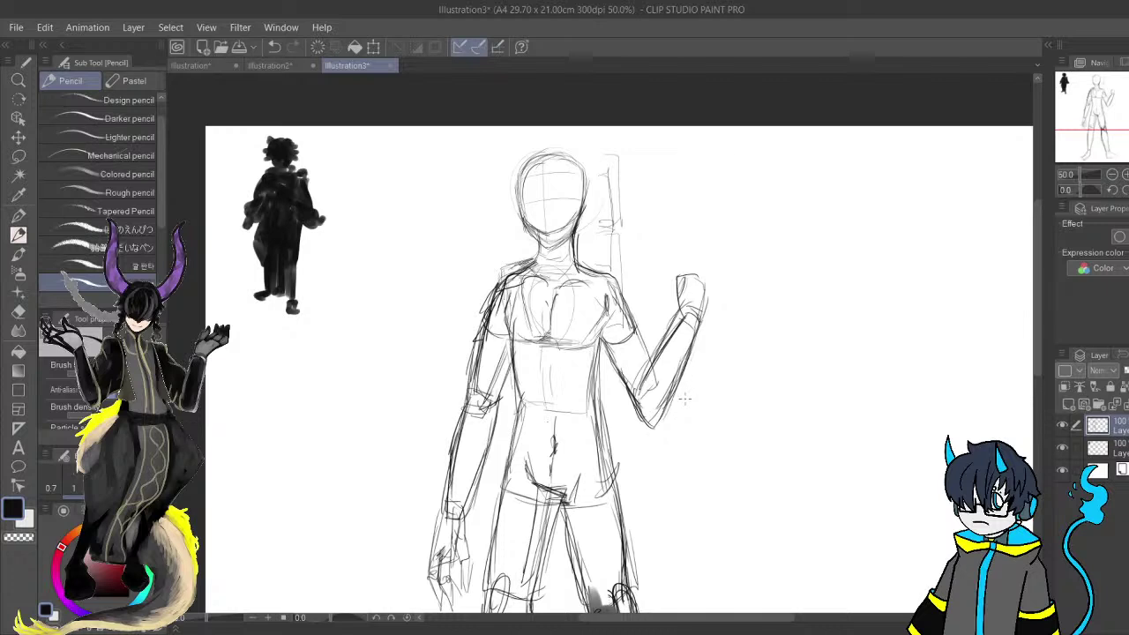
pyautogui.moveTo(636, 278); pyautogui.dragTo(585, 287)
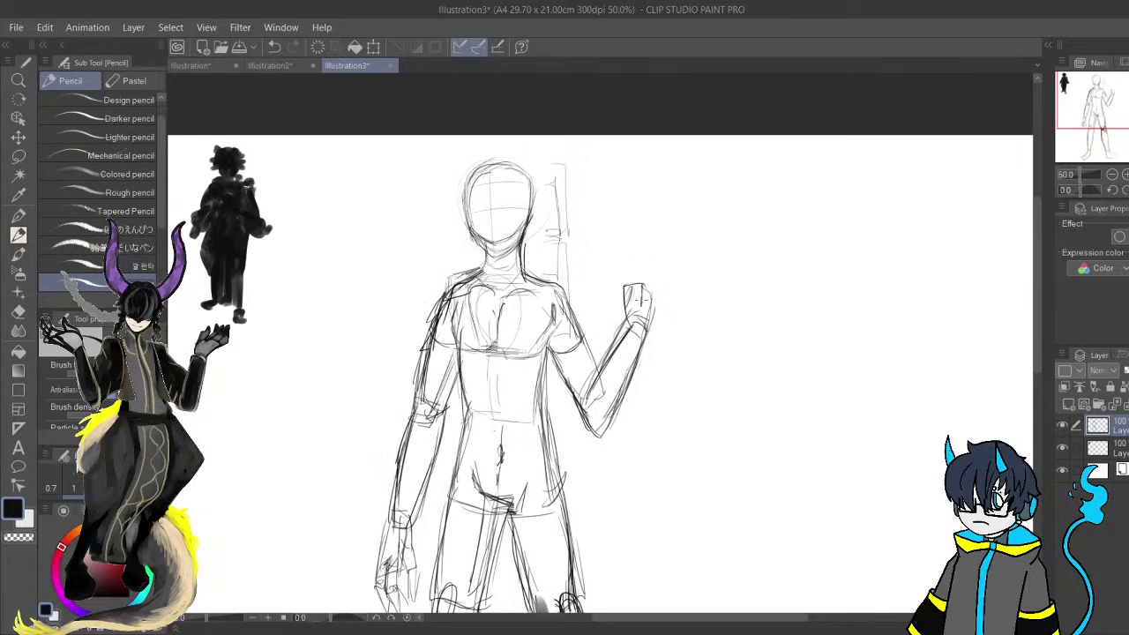
pyautogui.hotkey('ctrl', 'z')
pyautogui.moveTo(651, 264)
pyautogui.mouseDown()
pyautogui.moveTo(624, 249)
pyautogui.moveTo(644, 263)
pyautogui.moveTo(627, 276)
pyautogui.moveTo(644, 307)
pyautogui.mouseUp()
pyautogui.moveTo(638, 266); pyautogui.dragTo(622, 254)
pyautogui.moveTo(642, 276)
pyautogui.mouseDown()
pyautogui.moveTo(628, 259)
pyautogui.moveTo(621, 295)
pyautogui.mouseUp()
# Darken the wrist, knuckle line, thumb and fingers of the hanging left hand.
pyautogui.moveTo(519, 449); pyautogui.dragTo(658, 290)
pyautogui.moveTo(517, 409)
pyautogui.mouseDown()
pyautogui.moveTo(535, 403)
pyautogui.moveTo(516, 406)
pyautogui.mouseUp()
pyautogui.moveTo(534, 349); pyautogui.dragTo(546, 363)
pyautogui.moveTo(517, 408)
pyautogui.mouseDown()
pyautogui.moveTo(512, 429)
pyautogui.moveTo(536, 451)
pyautogui.mouseUp()
pyautogui.moveTo(538, 412)
pyautogui.mouseDown()
pyautogui.moveTo(547, 424)
pyautogui.moveTo(536, 411)
pyautogui.mouseUp()
pyautogui.moveTo(537, 405)
pyautogui.mouseDown()
pyautogui.moveTo(551, 410)
pyautogui.moveTo(540, 414)
pyautogui.moveTo(545, 448)
pyautogui.moveTo(554, 419)
pyautogui.mouseUp()
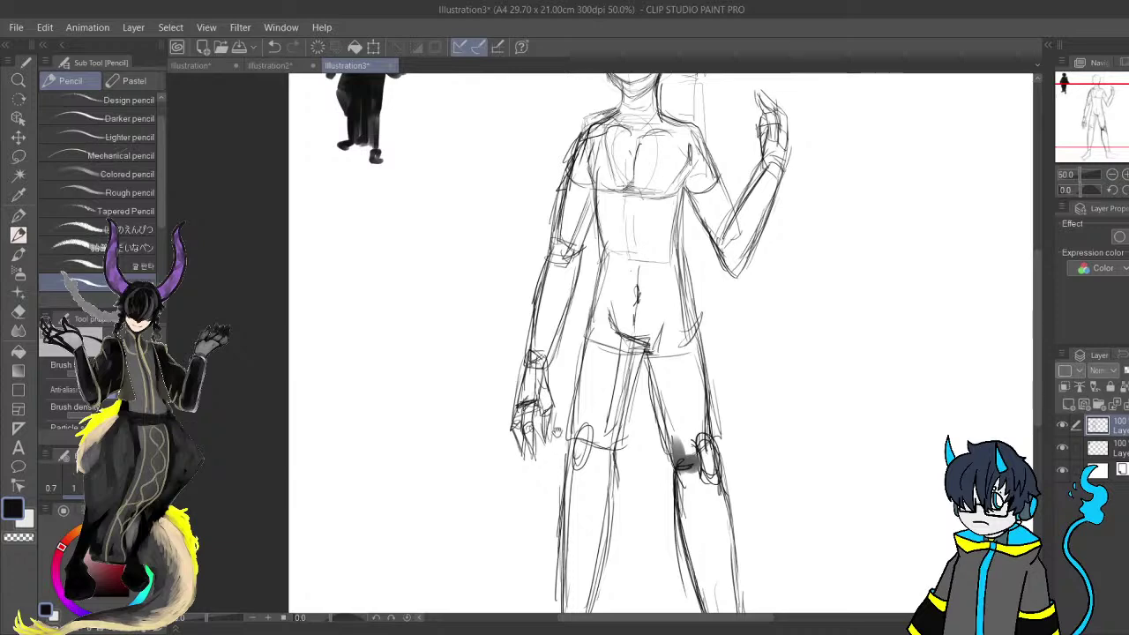
pyautogui.moveTo(570, 355); pyautogui.dragTo(545, 407)
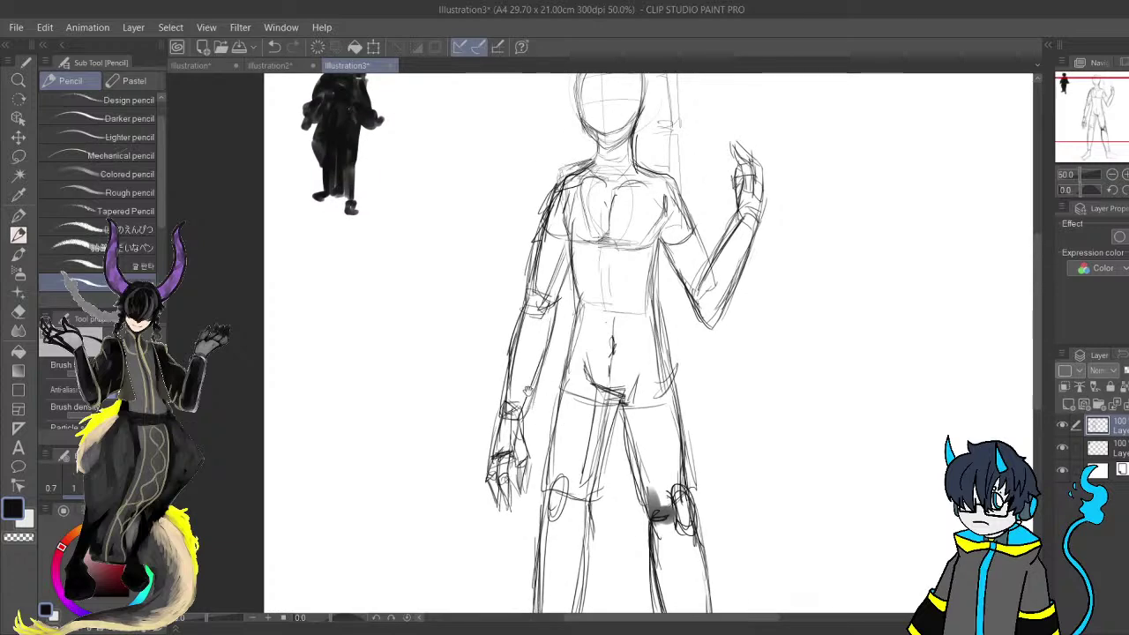
# Erase the dark smudge around the inner right knee and the stray lines along the calf with the hard Eraser.
pyautogui.scroll(-4, 529, 391)
pyautogui.moveTo(599, 461); pyautogui.dragTo(585, 353)
pyautogui.scroll(4, 582, 347)
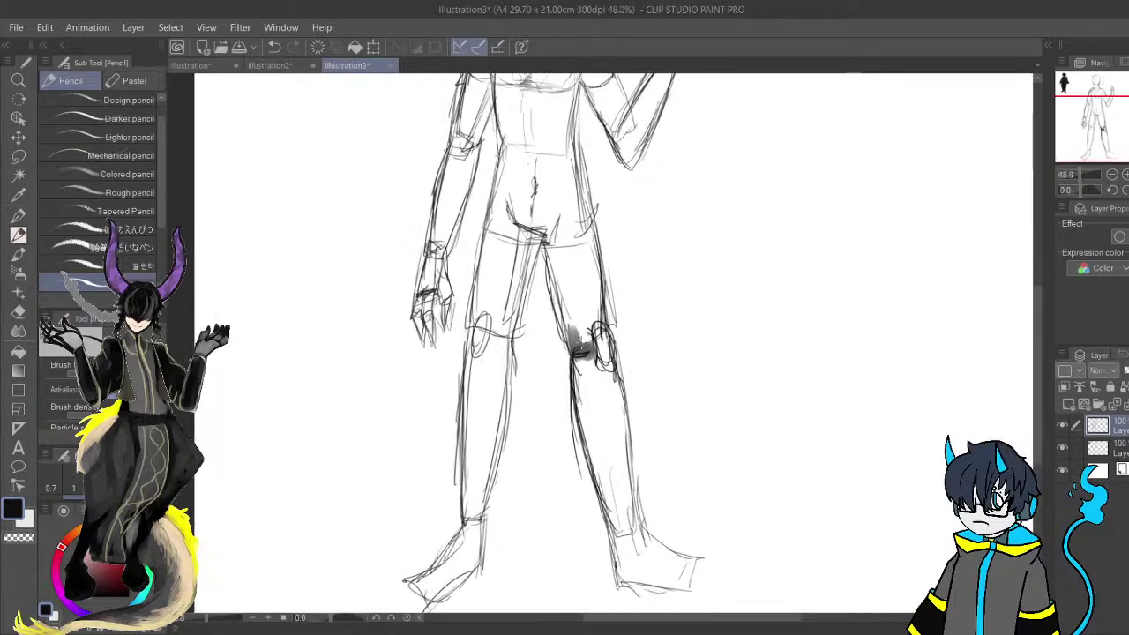
pyautogui.press('e')
pyautogui.scroll(1, 580, 343)
pyautogui.moveTo(627, 358); pyautogui.dragTo(647, 397)
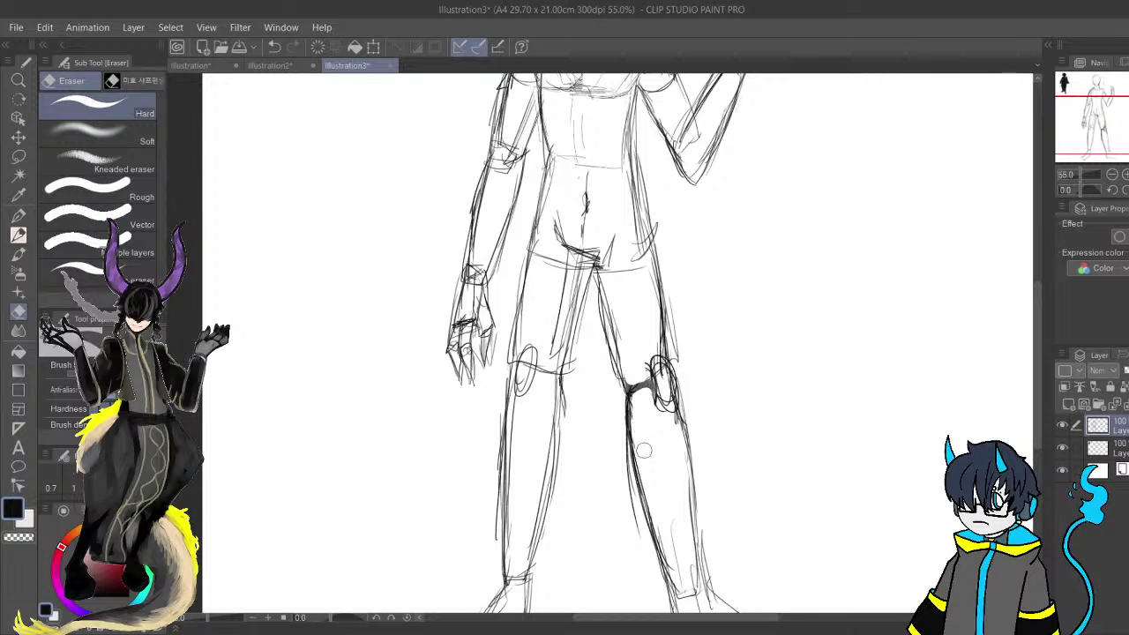
pyautogui.moveTo(653, 463); pyautogui.dragTo(667, 390)
pyautogui.moveTo(643, 446); pyautogui.dragTo(650, 464)
pyautogui.moveTo(639, 403); pyautogui.dragTo(643, 455)
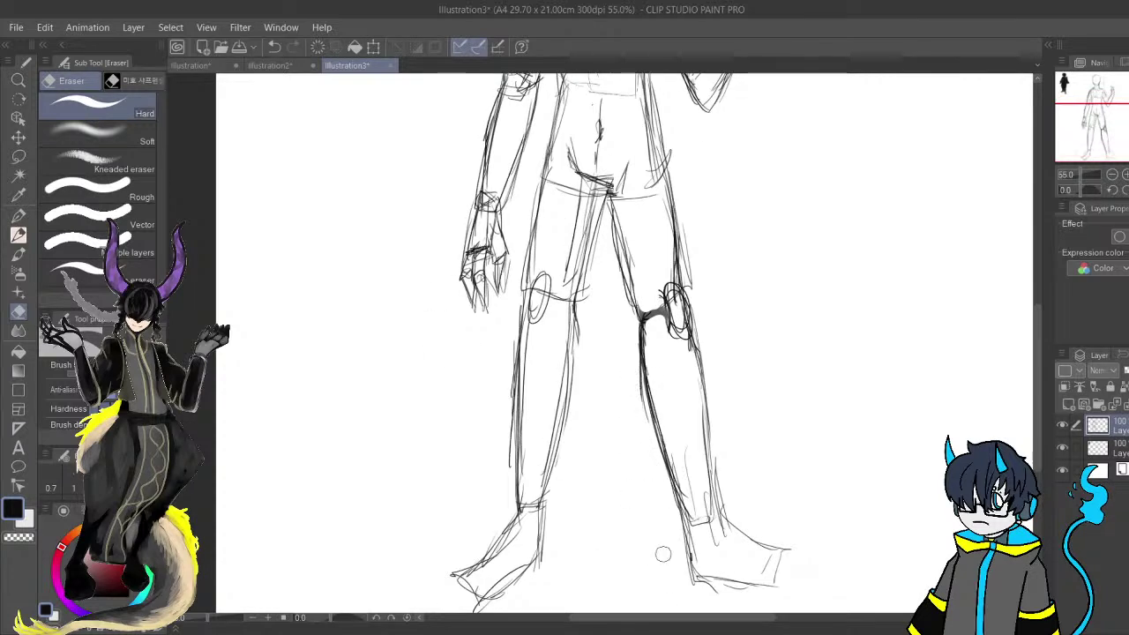
# Return to the Pencil and rework the right ankle and lower shin lines, undoing the first stroke.
pyautogui.press('p')
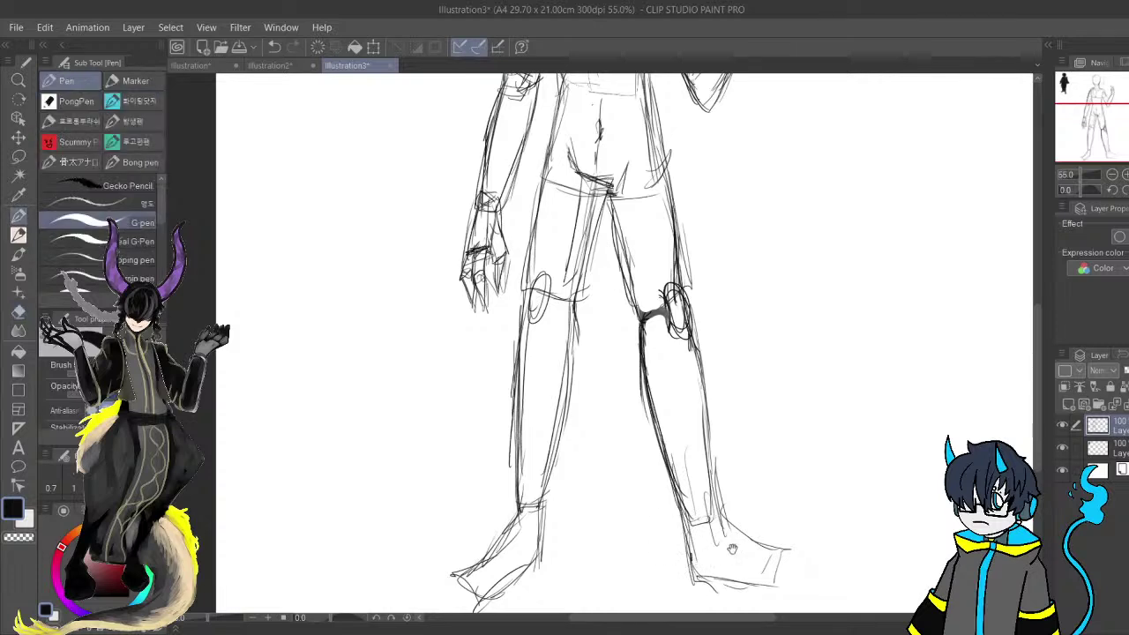
pyautogui.moveTo(729, 544); pyautogui.dragTo(712, 493)
pyautogui.press('p')
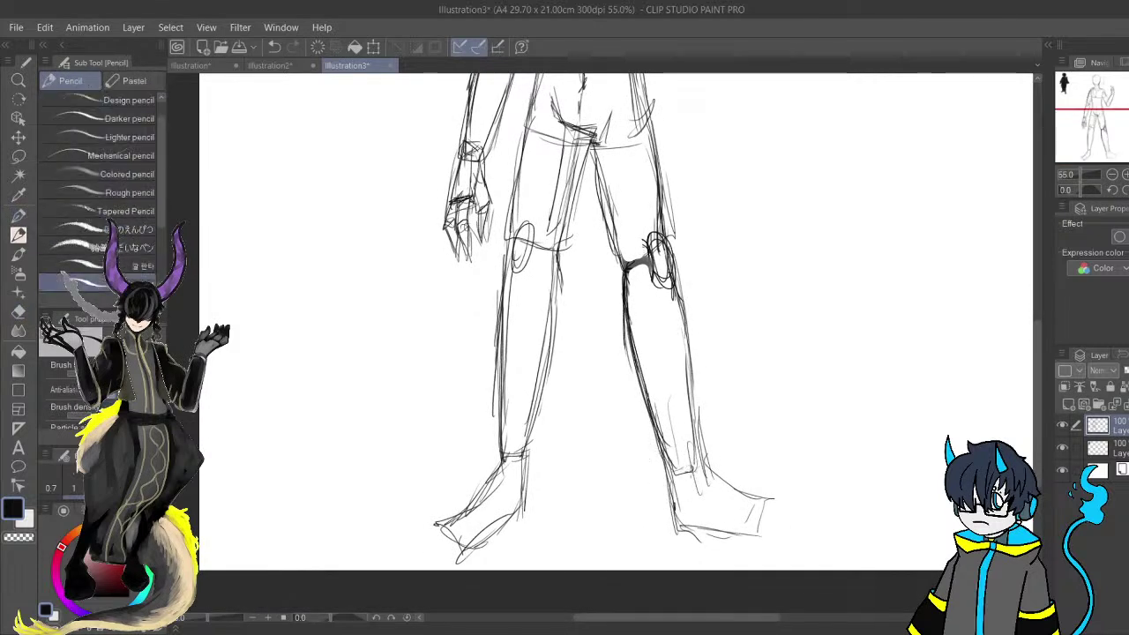
pyautogui.moveTo(668, 458)
pyautogui.mouseDown()
pyautogui.moveTo(705, 442)
pyautogui.moveTo(690, 398)
pyautogui.mouseUp()
pyautogui.hotkey('ctrl', 'z')
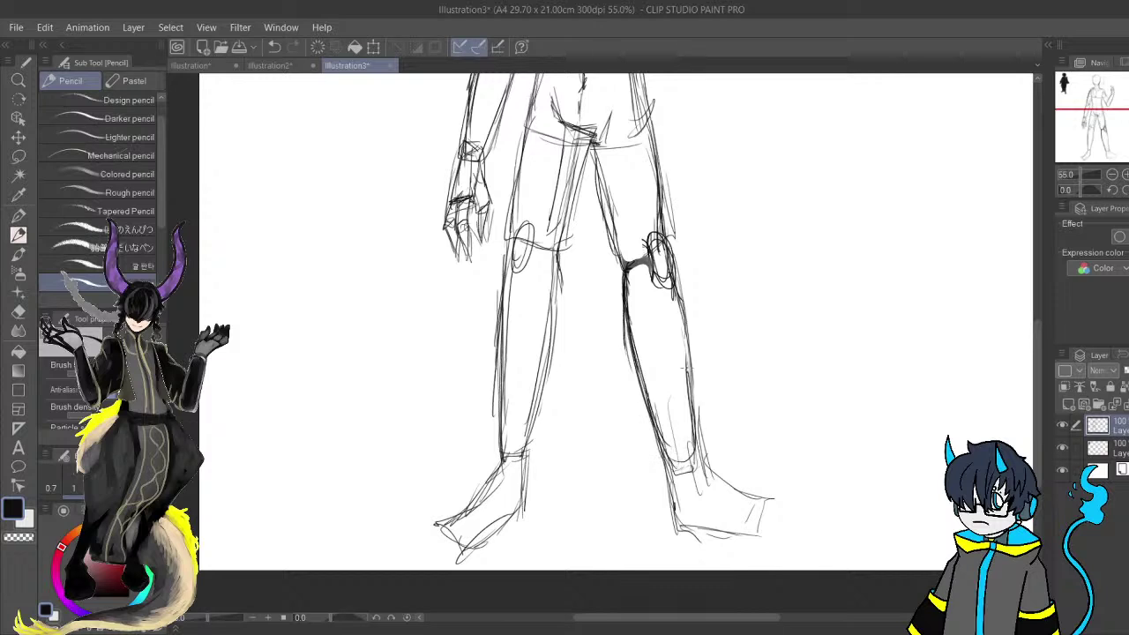
pyautogui.moveTo(691, 471); pyautogui.dragTo(702, 404)
pyautogui.moveTo(669, 471)
pyautogui.mouseDown()
pyautogui.moveTo(679, 531)
pyautogui.moveTo(788, 547)
pyautogui.moveTo(752, 490)
pyautogui.mouseUp()
# Lasso the left forearm and hand, move them slightly upward to shorten the arm, and deselect.
pyautogui.moveTo(609, 142)
pyautogui.mouseDown()
pyautogui.moveTo(702, 449)
pyautogui.moveTo(717, 542)
pyautogui.moveTo(739, 369)
pyautogui.mouseUp()
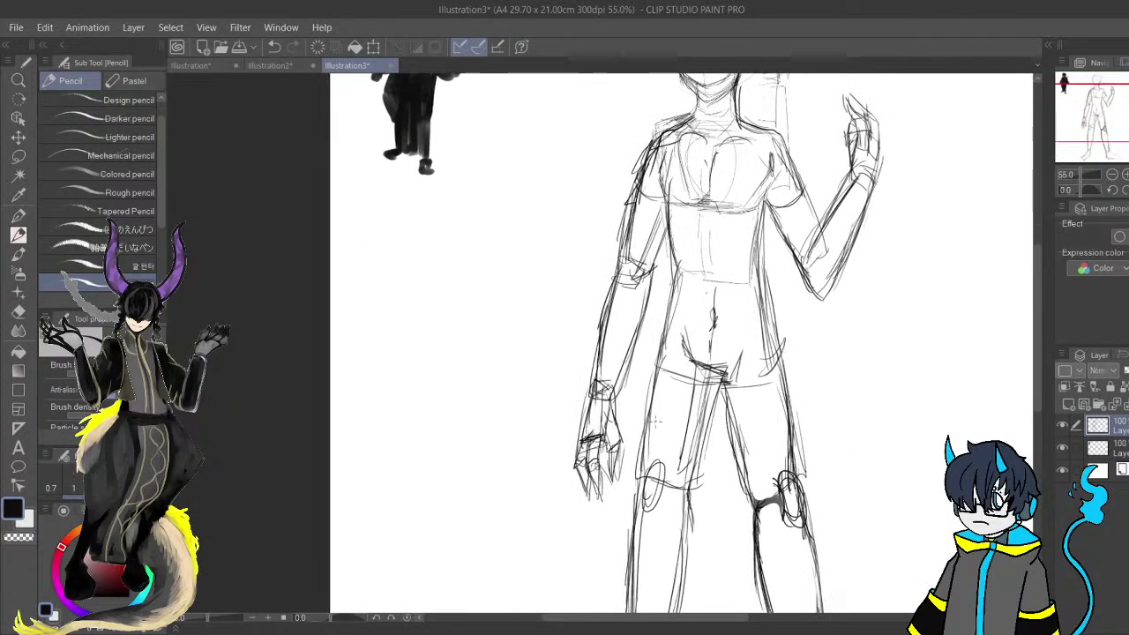
pyautogui.click(20, 158)
pyautogui.moveTo(569, 404); pyautogui.dragTo(508, 393)
pyautogui.moveTo(546, 261); pyautogui.dragTo(531, 269)
pyautogui.moveTo(528, 256)
pyautogui.mouseDown()
pyautogui.moveTo(588, 224)
pyautogui.moveTo(528, 219)
pyautogui.moveTo(584, 241)
pyautogui.moveTo(596, 299)
pyautogui.moveTo(574, 488)
pyautogui.moveTo(498, 494)
pyautogui.moveTo(547, 252)
pyautogui.mouseUp()
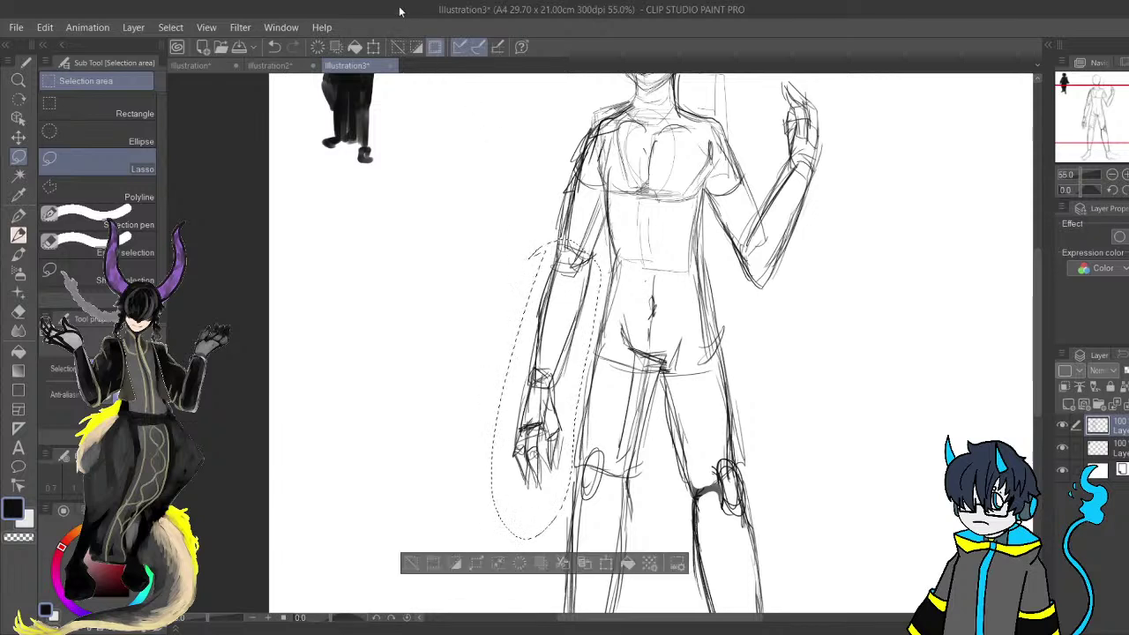
pyautogui.hotkey('ctrl', 't')
pyautogui.moveTo(533, 335); pyautogui.dragTo(549, 317)
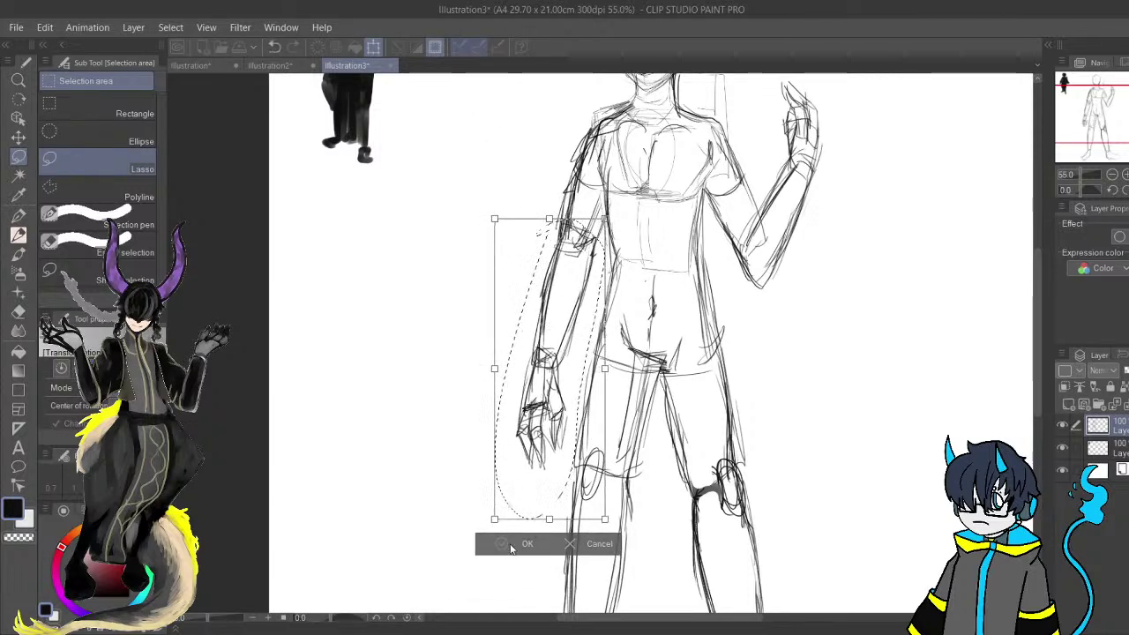
pyautogui.click(507, 544)
pyautogui.hotkey('ctrl', 'd')
# Erase the overlapping lines at the left elbow and redraw the joint with the Pencil.
pyautogui.press('e')
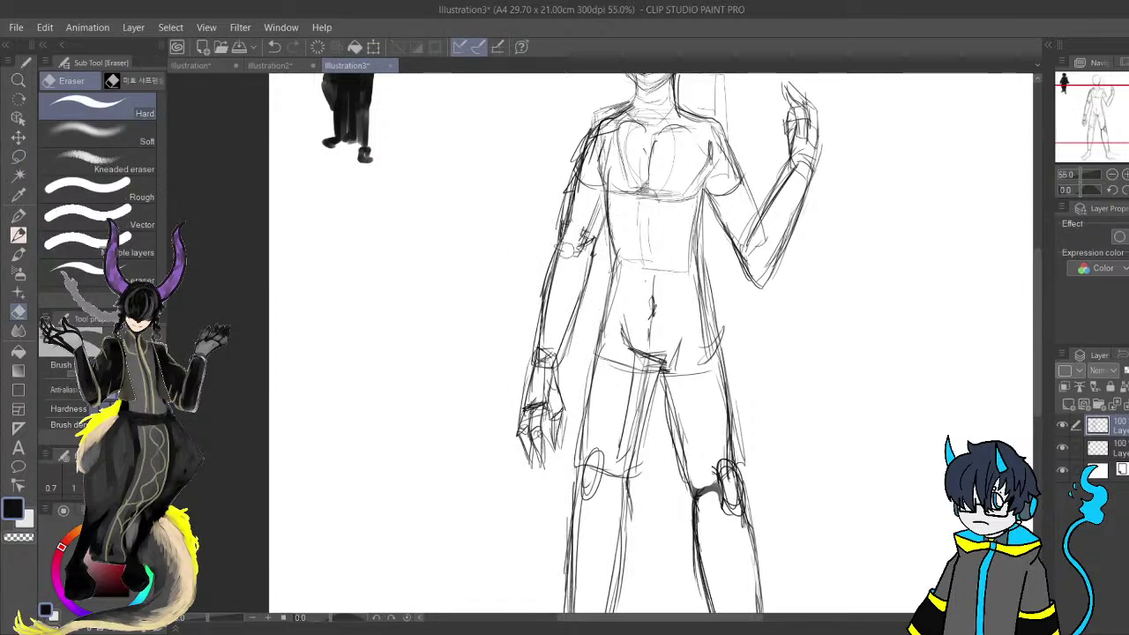
pyautogui.moveTo(573, 237)
pyautogui.mouseDown()
pyautogui.moveTo(584, 240)
pyautogui.moveTo(552, 239)
pyautogui.mouseUp()
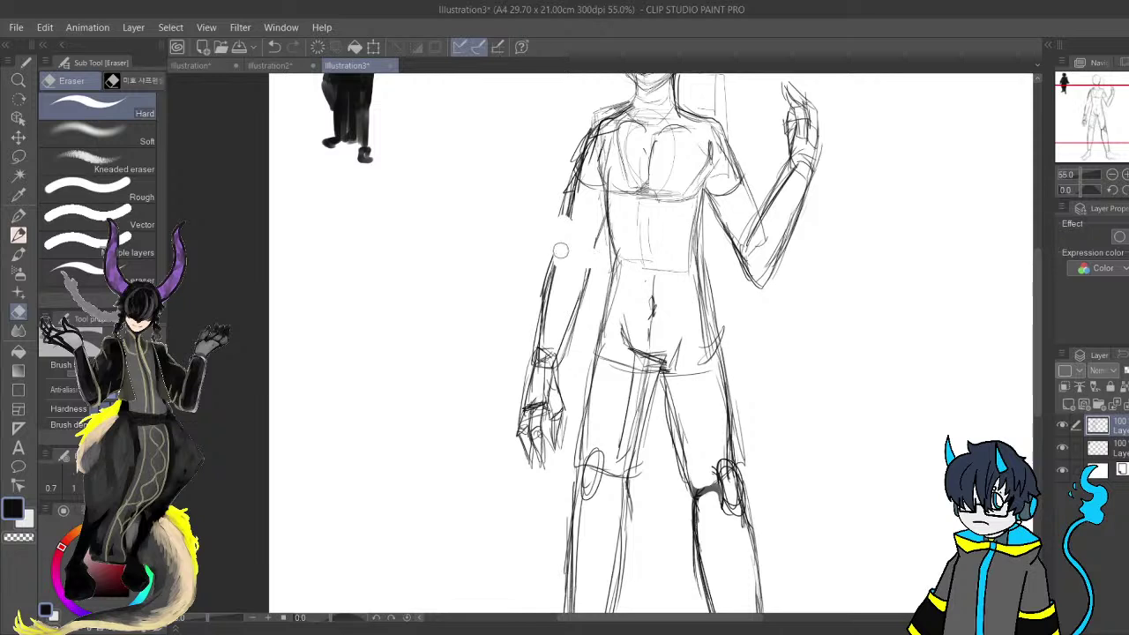
pyautogui.press('p')
pyautogui.moveTo(576, 188); pyautogui.dragTo(567, 221)
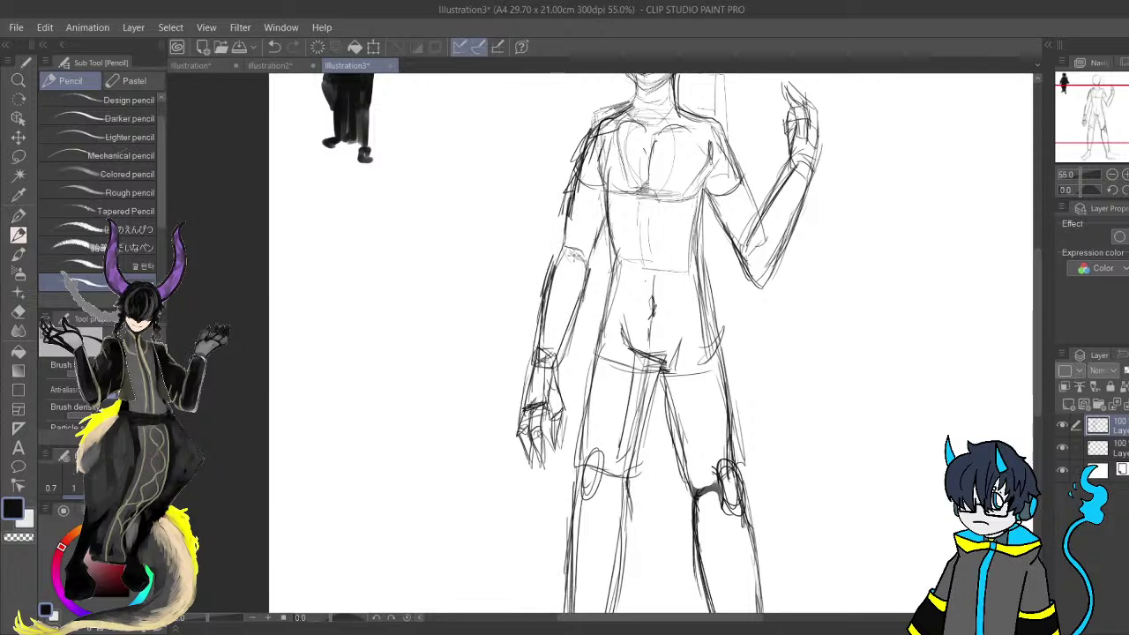
# Darken the curved lower edge of the chest and reinforce the centre line down the abdomen.
pyautogui.moveTo(621, 296); pyautogui.dragTo(695, 217)
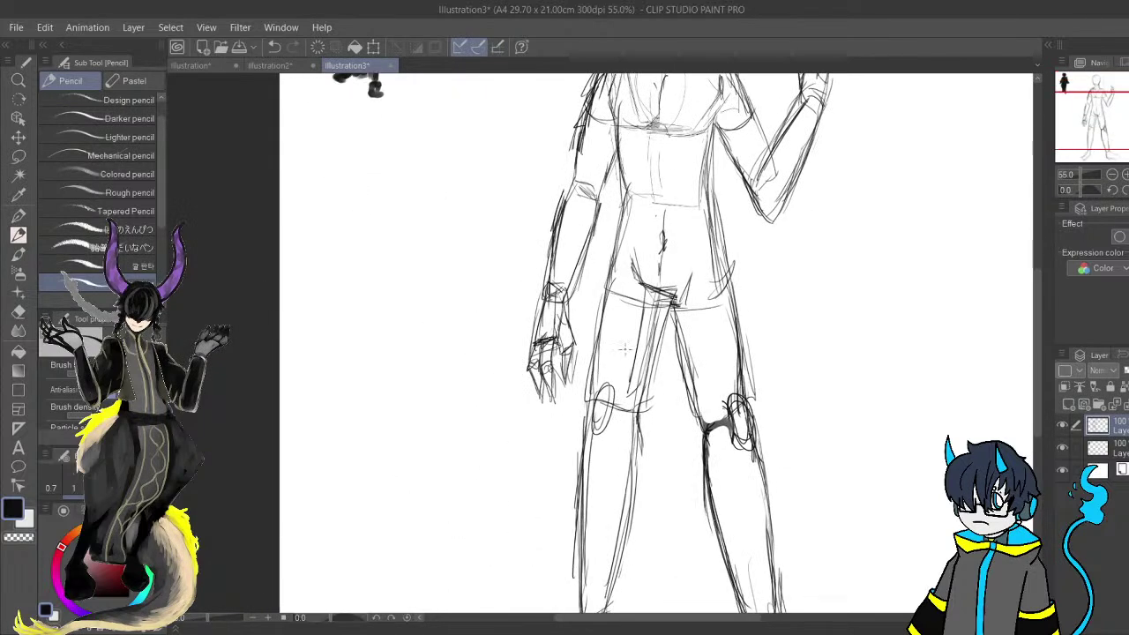
pyautogui.moveTo(591, 338)
pyautogui.mouseDown()
pyautogui.moveTo(653, 444)
pyautogui.moveTo(647, 476)
pyautogui.moveTo(599, 487)
pyautogui.mouseUp()
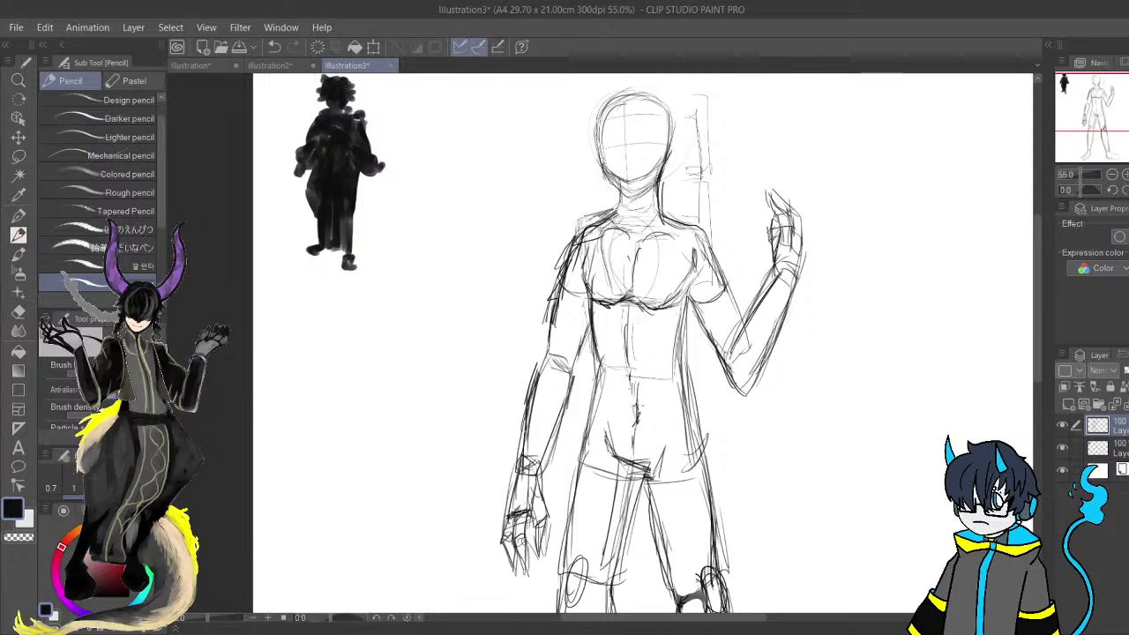
pyautogui.scroll(-2, 647, 447)
pyautogui.scroll(4, 647, 447)
pyautogui.moveTo(601, 305); pyautogui.dragTo(566, 365)
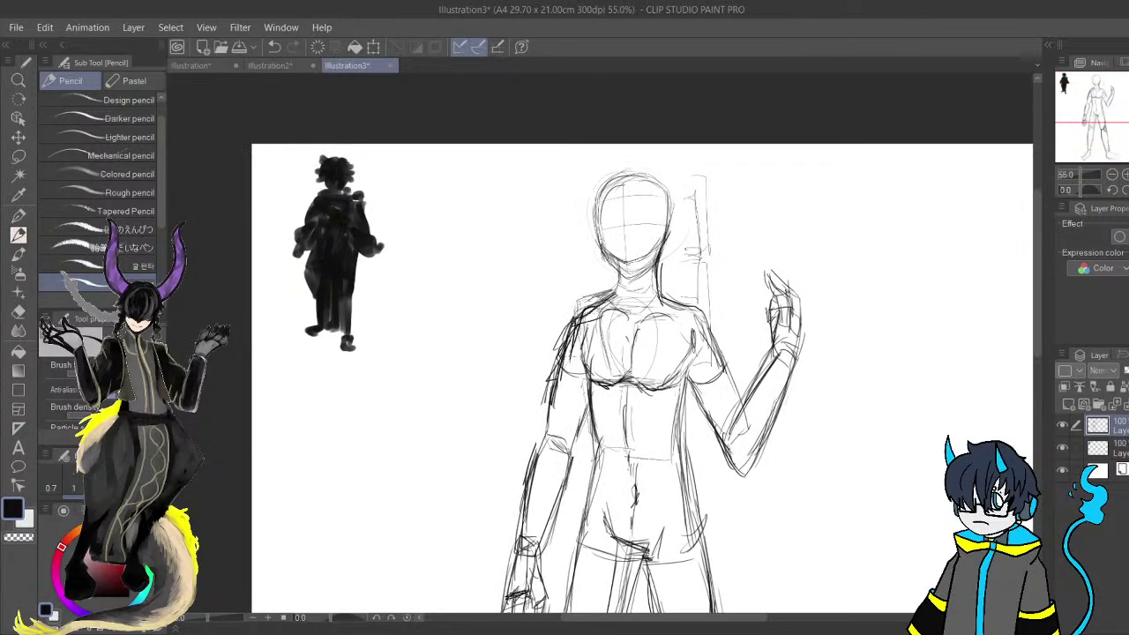
# Strengthen the jaw and chin contour of the head, undoing the strokes that miss.
pyautogui.moveTo(622, 279)
pyautogui.mouseDown()
pyautogui.moveTo(641, 287)
pyautogui.moveTo(626, 280)
pyautogui.moveTo(660, 253)
pyautogui.moveTo(621, 280)
pyautogui.moveTo(590, 238)
pyautogui.moveTo(604, 270)
pyautogui.mouseUp()
pyautogui.hotkey('ctrl', 'z')
pyautogui.hotkey('ctrl', 'z')
pyautogui.hotkey('ctrl', 'z')
pyautogui.hotkey('ctrl', 'z')
pyautogui.hotkey('ctrl', 'z')
pyautogui.hotkey('ctrl', 'z')
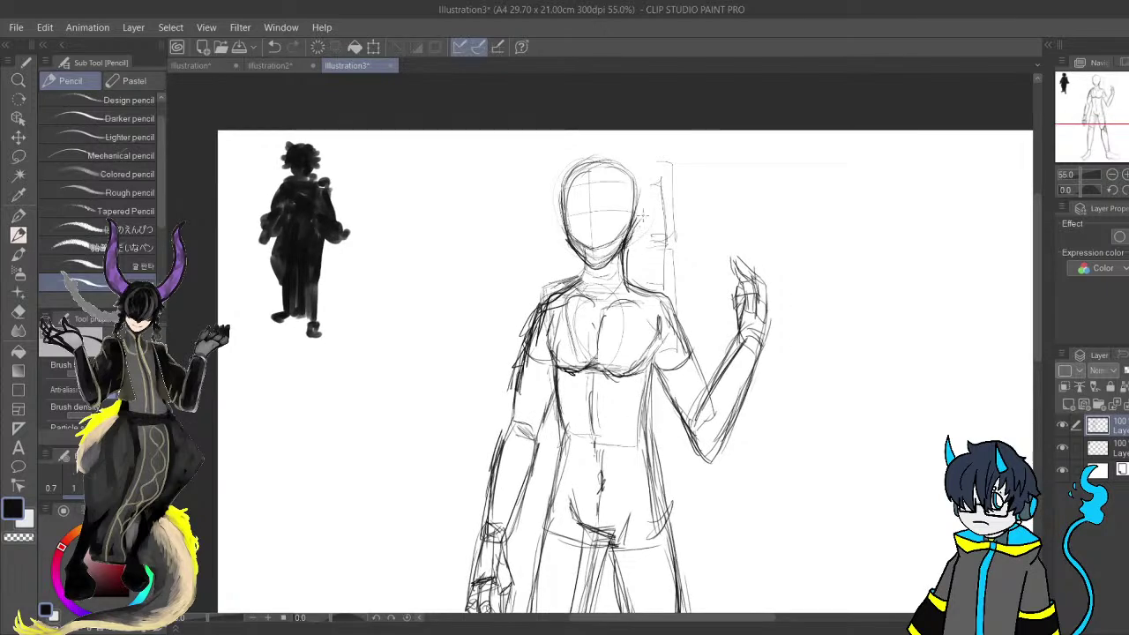
# Sketch a small ear on the right side of the head, undoing the misplaced attempts.
pyautogui.hotkey('ctrl', 'z')
pyautogui.moveTo(634, 205)
pyautogui.mouseDown()
pyautogui.moveTo(642, 223)
pyautogui.moveTo(627, 239)
pyautogui.moveTo(635, 212)
pyautogui.moveTo(651, 261)
pyautogui.mouseUp()
pyautogui.hotkey('ctrl', 'z')
pyautogui.hotkey('ctrl', 'z')
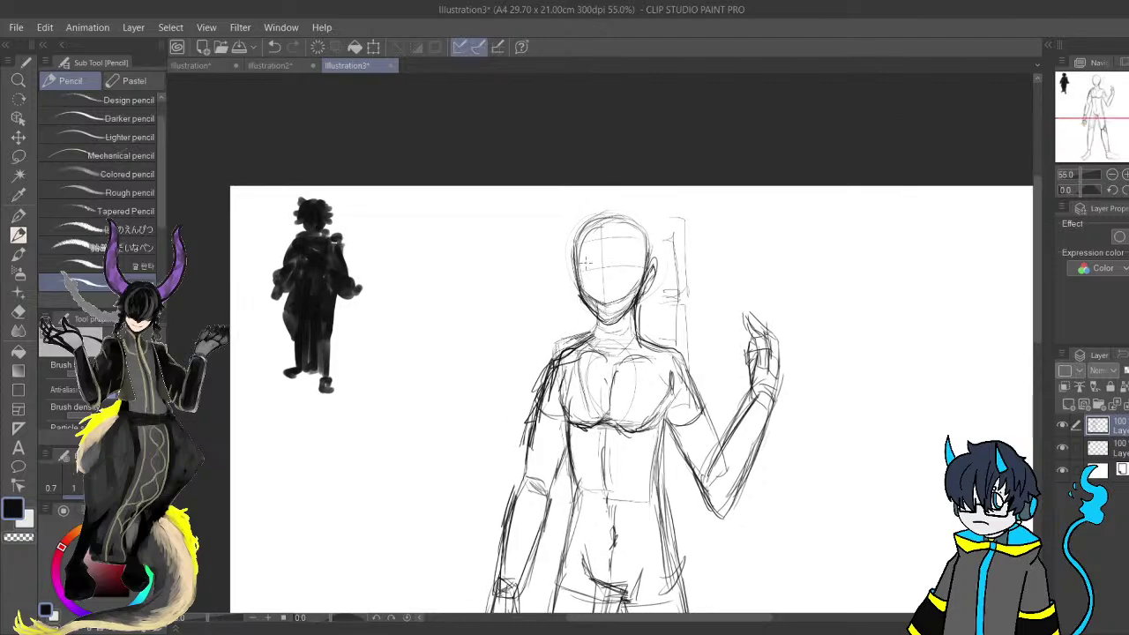
# Lasso the raised forearm and hand, rotate and reposition them so the arm extends outward from the elbow with the palm up, and clear the selection.
pyautogui.moveTo(659, 582)
pyautogui.mouseDown()
pyautogui.moveTo(650, 590)
pyautogui.moveTo(623, 404)
pyautogui.moveTo(659, 320)
pyautogui.moveTo(696, 501)
pyautogui.moveTo(563, 474)
pyautogui.moveTo(538, 538)
pyautogui.mouseUp()
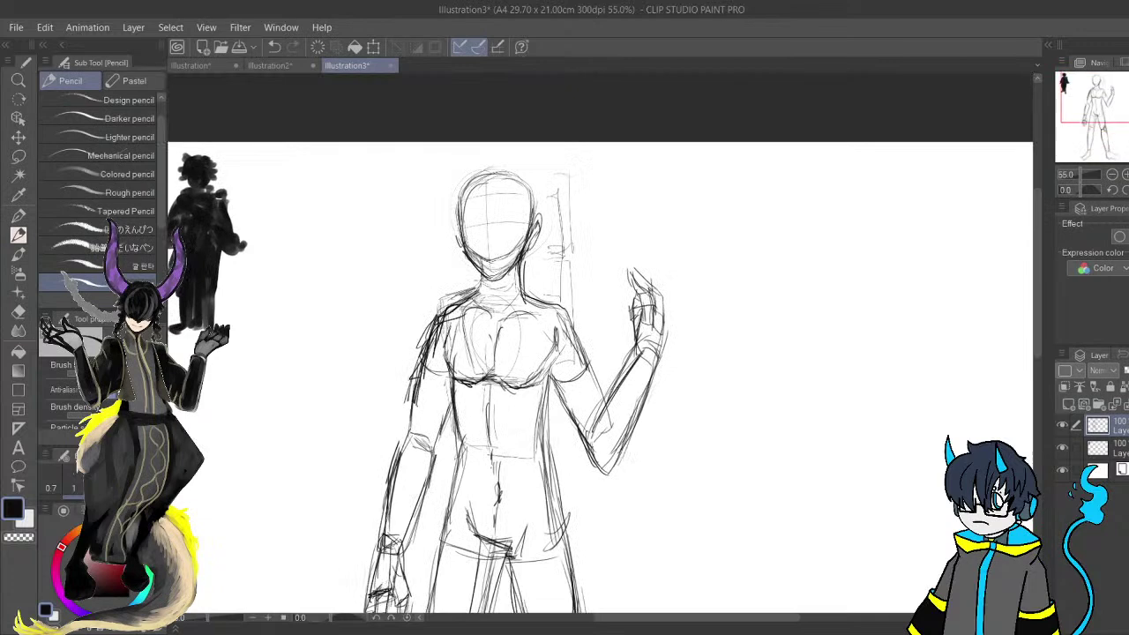
pyautogui.click(19, 156)
pyautogui.moveTo(586, 314); pyautogui.dragTo(531, 237)
pyautogui.moveTo(575, 175)
pyautogui.mouseDown()
pyautogui.moveTo(557, 430)
pyautogui.moveTo(578, 172)
pyautogui.mouseUp()
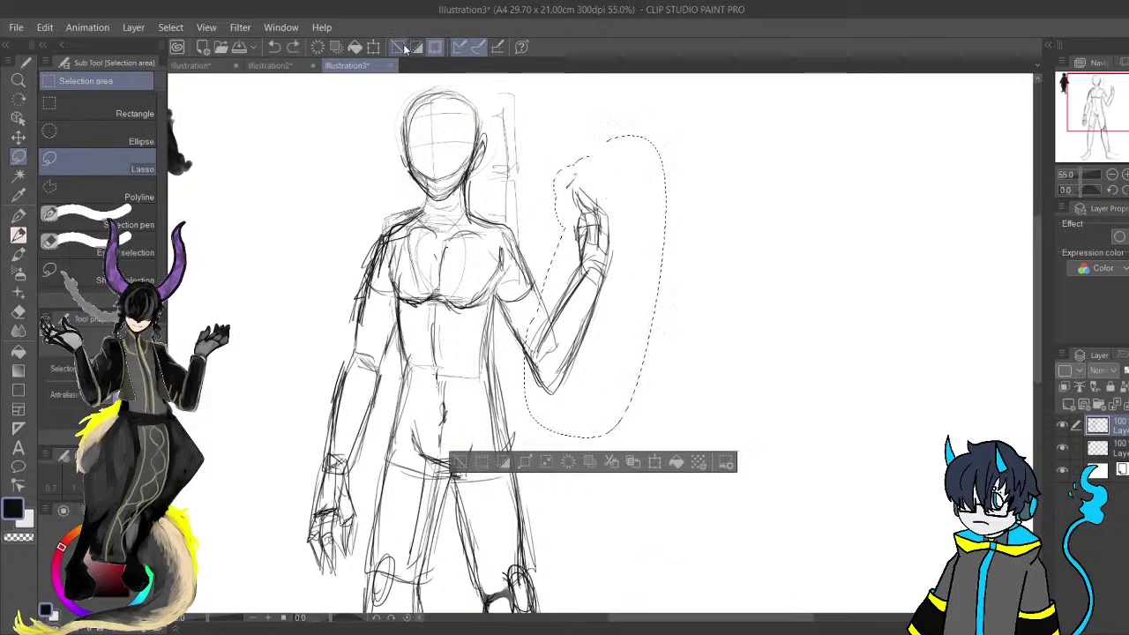
pyautogui.click(374, 46)
pyautogui.moveTo(683, 115)
pyautogui.mouseDown()
pyautogui.moveTo(703, 126)
pyautogui.moveTo(702, 306)
pyautogui.mouseUp()
pyautogui.moveTo(545, 267)
pyautogui.mouseDown()
pyautogui.moveTo(592, 343)
pyautogui.moveTo(599, 332)
pyautogui.moveTo(617, 341)
pyautogui.moveTo(559, 346)
pyautogui.mouseUp()
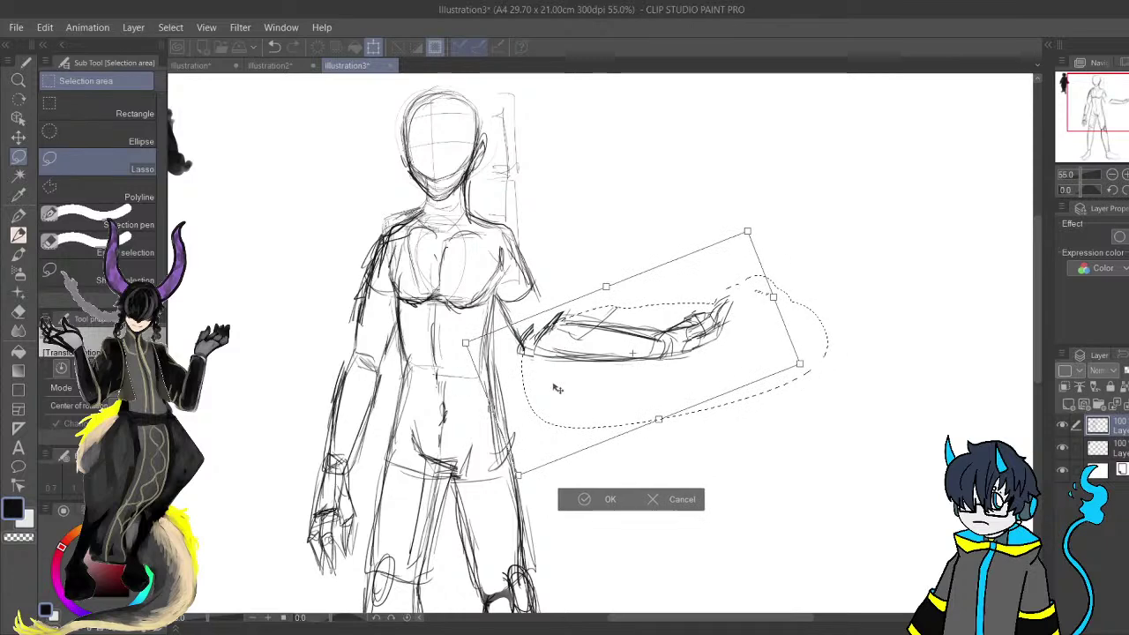
pyautogui.moveTo(600, 448); pyautogui.dragTo(561, 391)
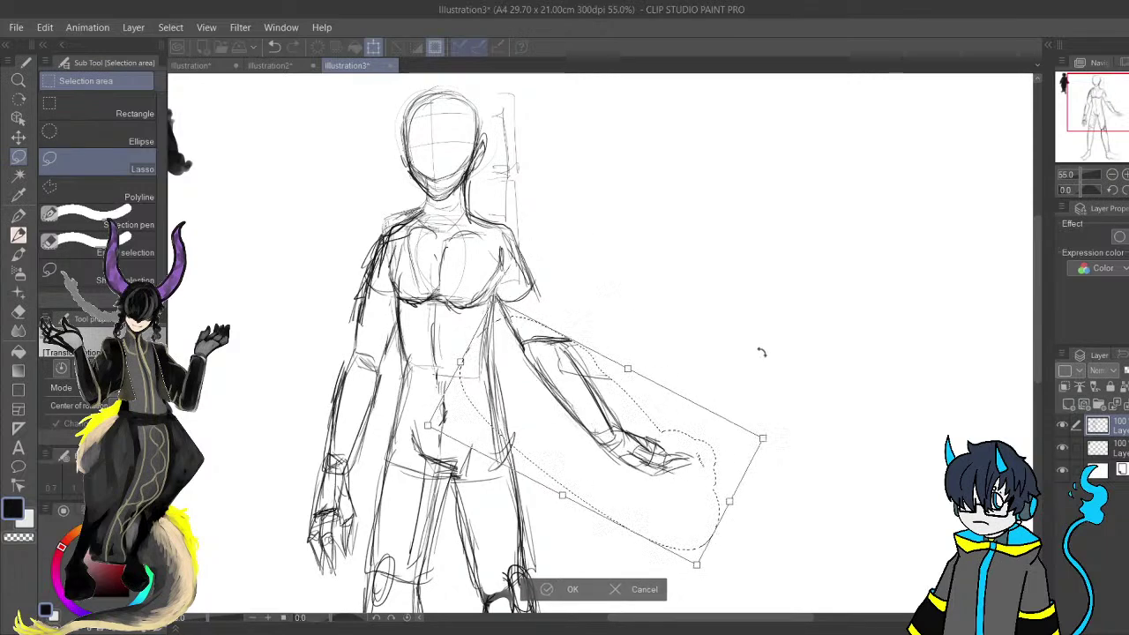
pyautogui.moveTo(761, 355); pyautogui.dragTo(728, 330)
pyautogui.moveTo(594, 428); pyautogui.dragTo(623, 393)
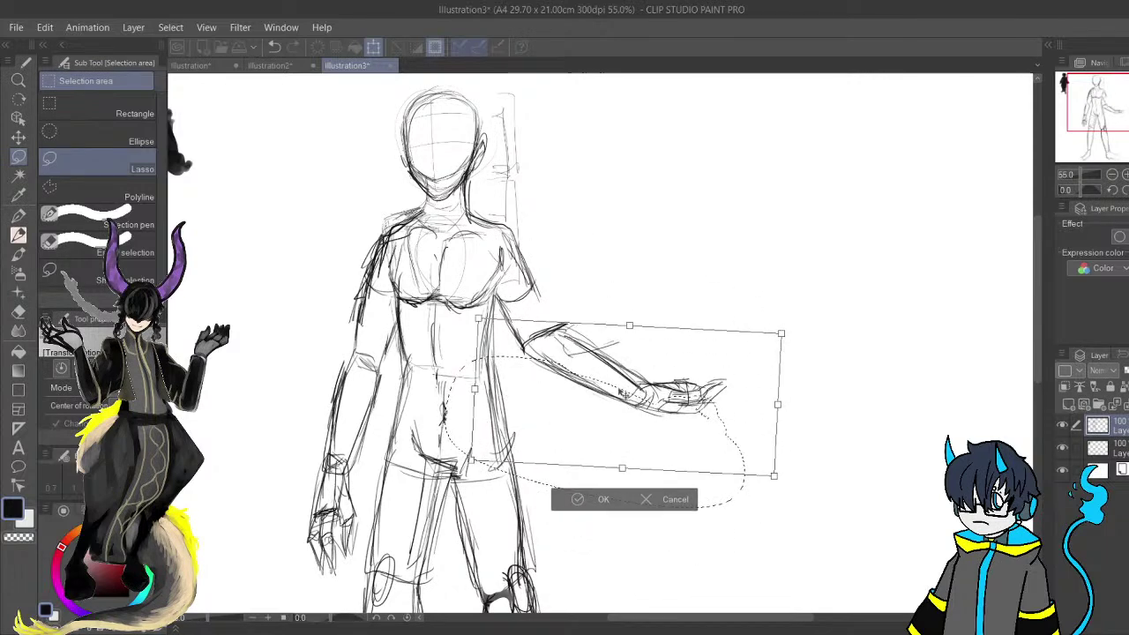
pyautogui.click(602, 499)
pyautogui.click(621, 543)
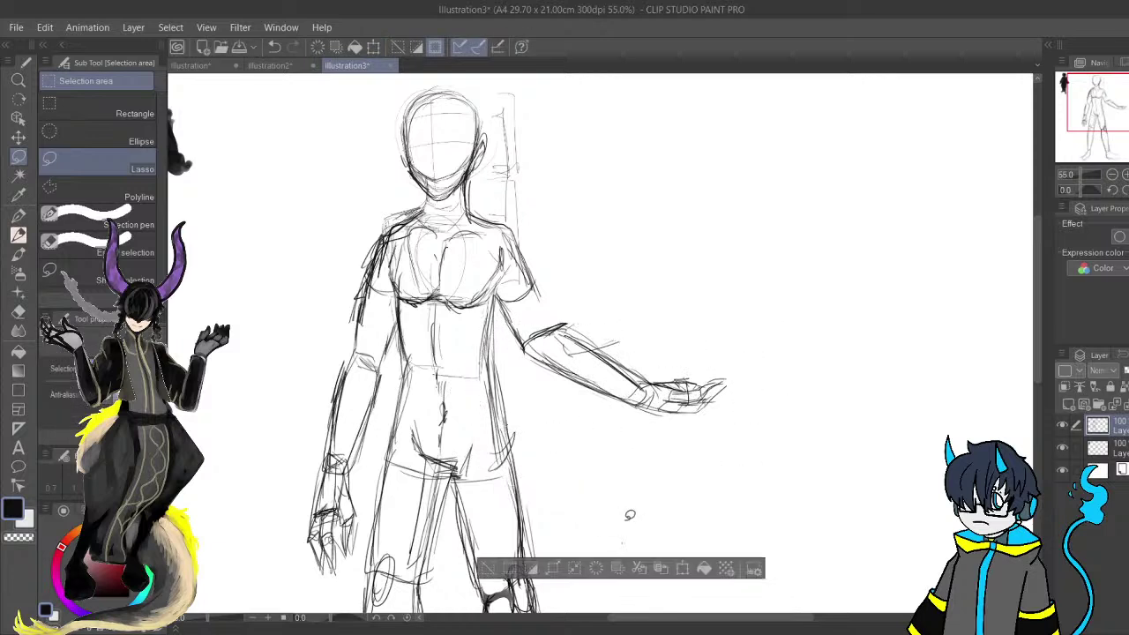
pyautogui.hotkey('ctrl', 'd')
# With the Pencil, redraw the outer contour of the right upper arm from the shoulder down to the repositioned elbow.
pyautogui.press('b')
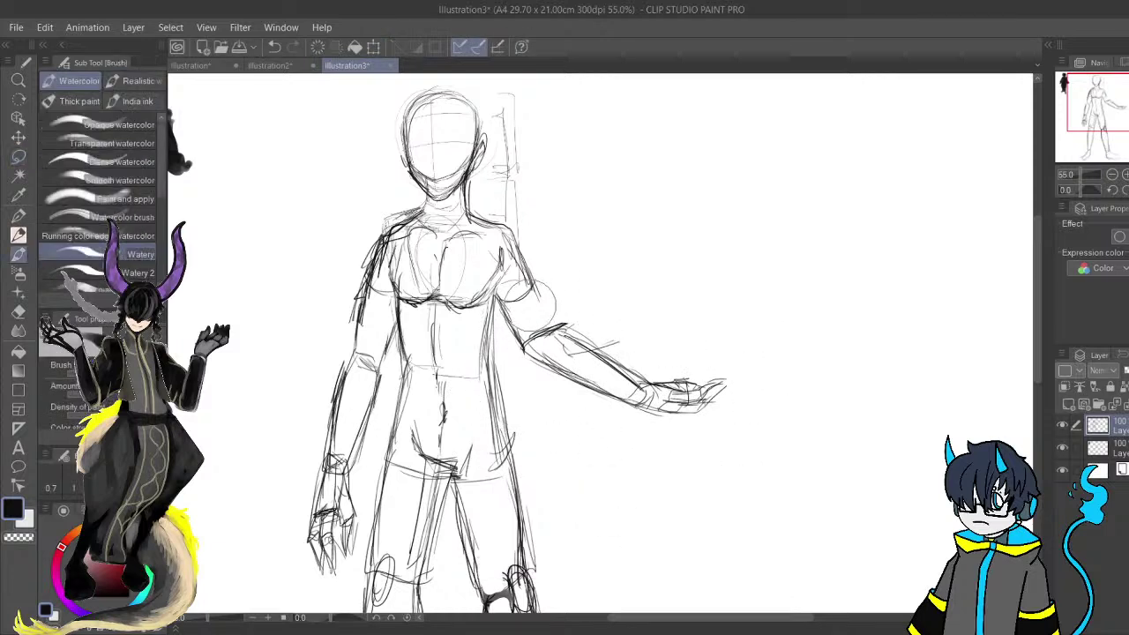
pyautogui.press('p')
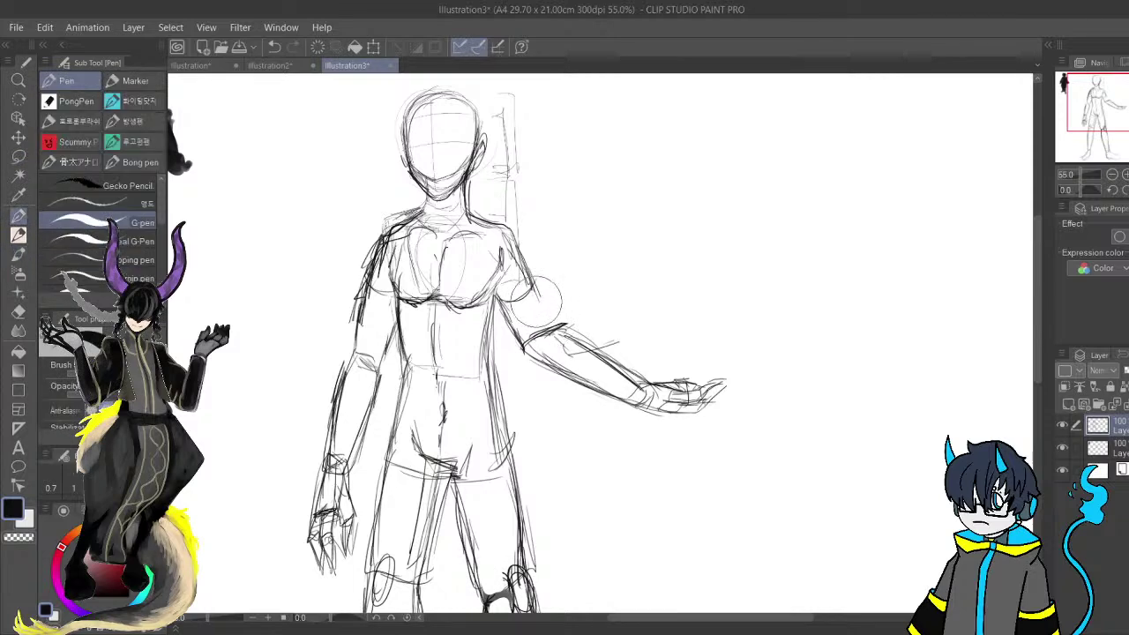
pyautogui.press('p')
pyautogui.moveTo(534, 284); pyautogui.dragTo(559, 325)
pyautogui.moveTo(532, 277)
pyautogui.mouseDown()
pyautogui.moveTo(562, 328)
pyautogui.moveTo(553, 320)
pyautogui.mouseUp()
pyautogui.moveTo(522, 250); pyautogui.dragTo(554, 326)
pyautogui.moveTo(501, 224); pyautogui.dragTo(516, 251)
# Strengthen the outer contour of the left shoulder and upper arm with a few short pencil strokes.
pyautogui.moveTo(493, 265); pyautogui.dragTo(558, 291)
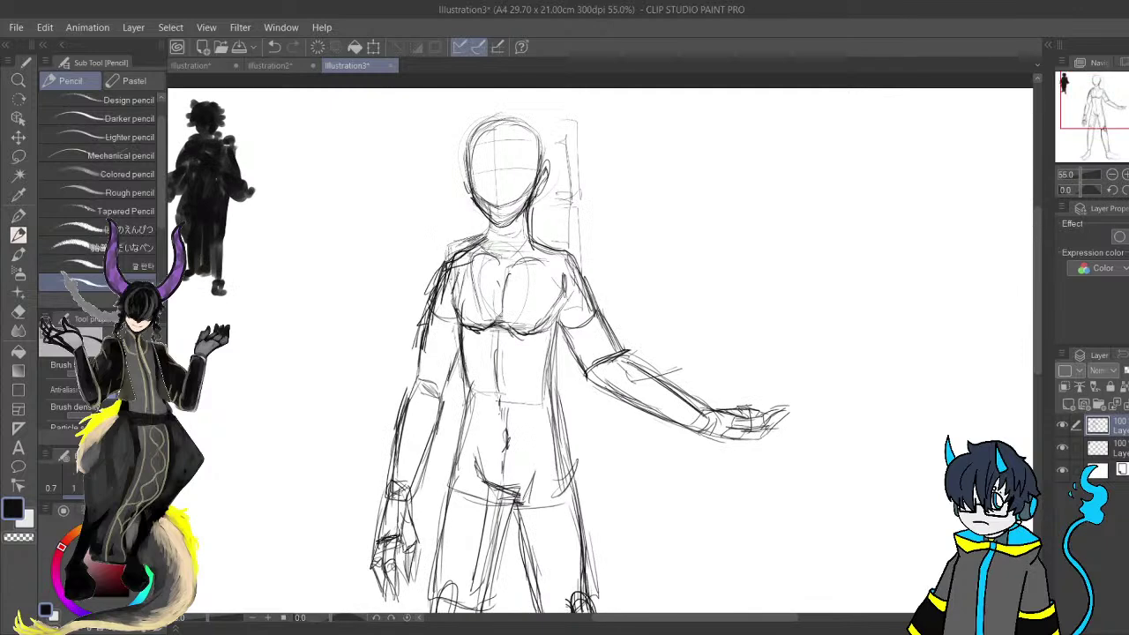
pyautogui.moveTo(430, 296); pyautogui.dragTo(444, 247)
pyautogui.moveTo(439, 256); pyautogui.dragTo(467, 244)
pyautogui.moveTo(464, 250)
pyautogui.mouseDown()
pyautogui.moveTo(480, 262)
pyautogui.moveTo(432, 279)
pyautogui.moveTo(432, 335)
pyautogui.mouseUp()
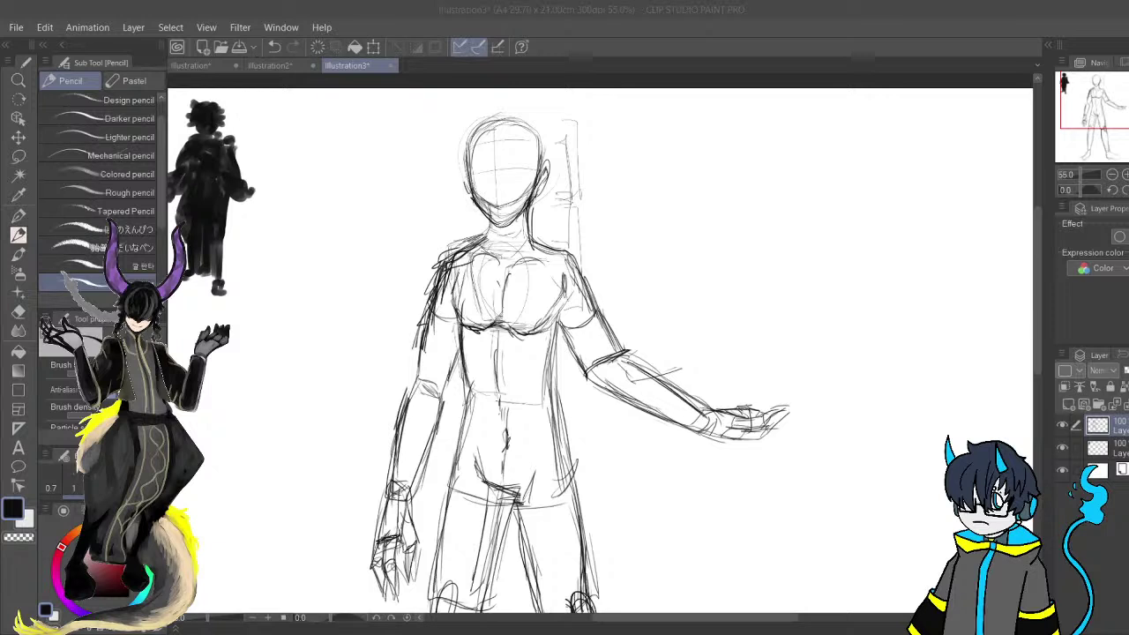
pyautogui.hotkey('alt', 'Tab')
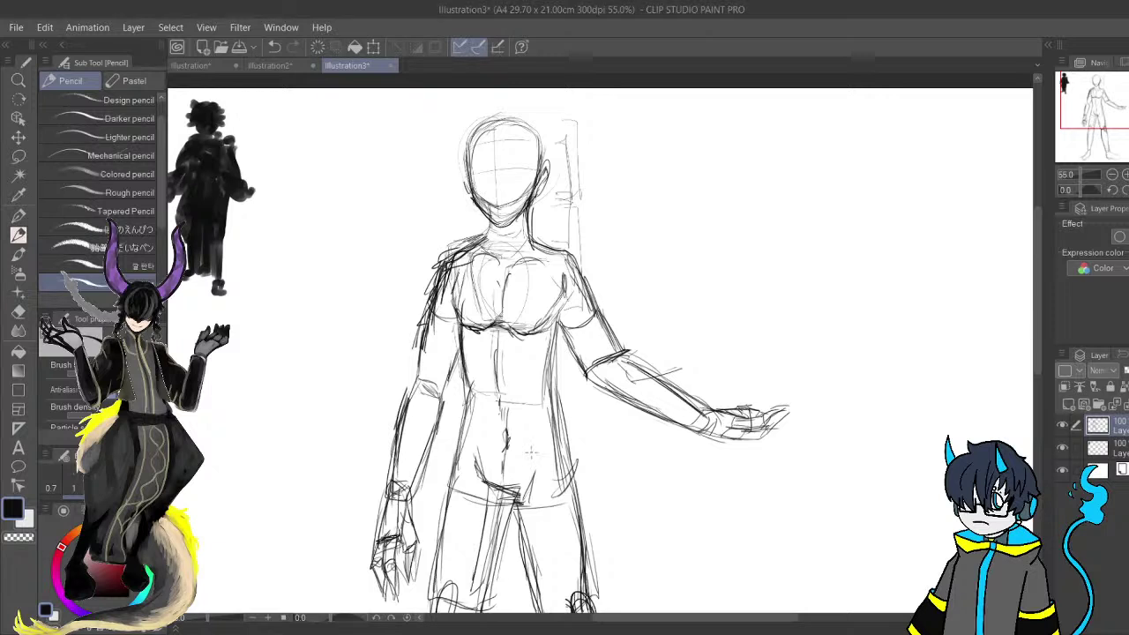
# Darken the lower contour of the extended forearm in black and hatch the joints at both elbows.
pyautogui.moveTo(604, 370)
pyautogui.mouseDown()
pyautogui.moveTo(586, 341)
pyautogui.moveTo(579, 353)
pyautogui.mouseUp()
pyautogui.keyDown('alt'); pyautogui.click(588, 355); pyautogui.keyUp('alt')
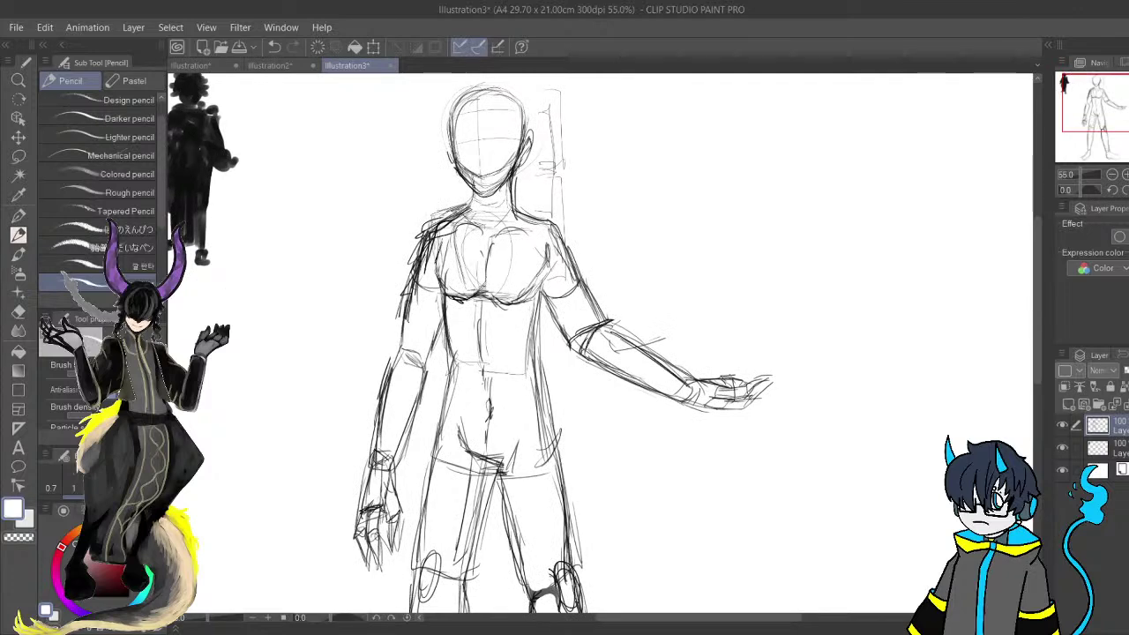
pyautogui.press('x')
pyautogui.moveTo(589, 341)
pyautogui.mouseDown()
pyautogui.moveTo(580, 357)
pyautogui.moveTo(646, 384)
pyautogui.mouseUp()
pyautogui.moveTo(573, 343); pyautogui.dragTo(581, 349)
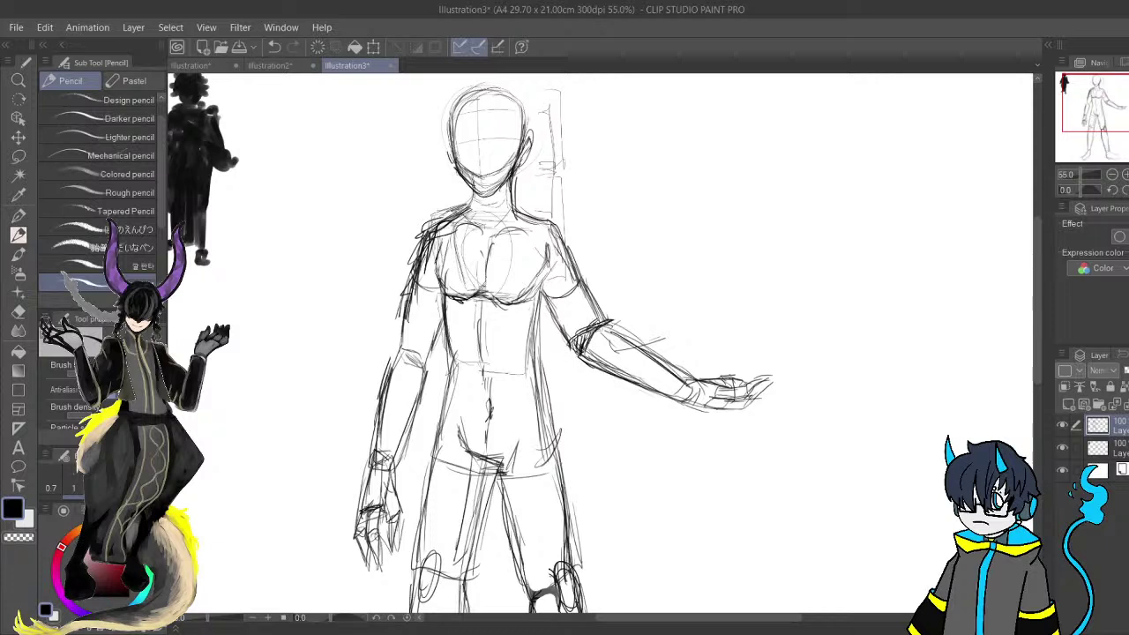
pyautogui.moveTo(549, 332); pyautogui.dragTo(731, 342)
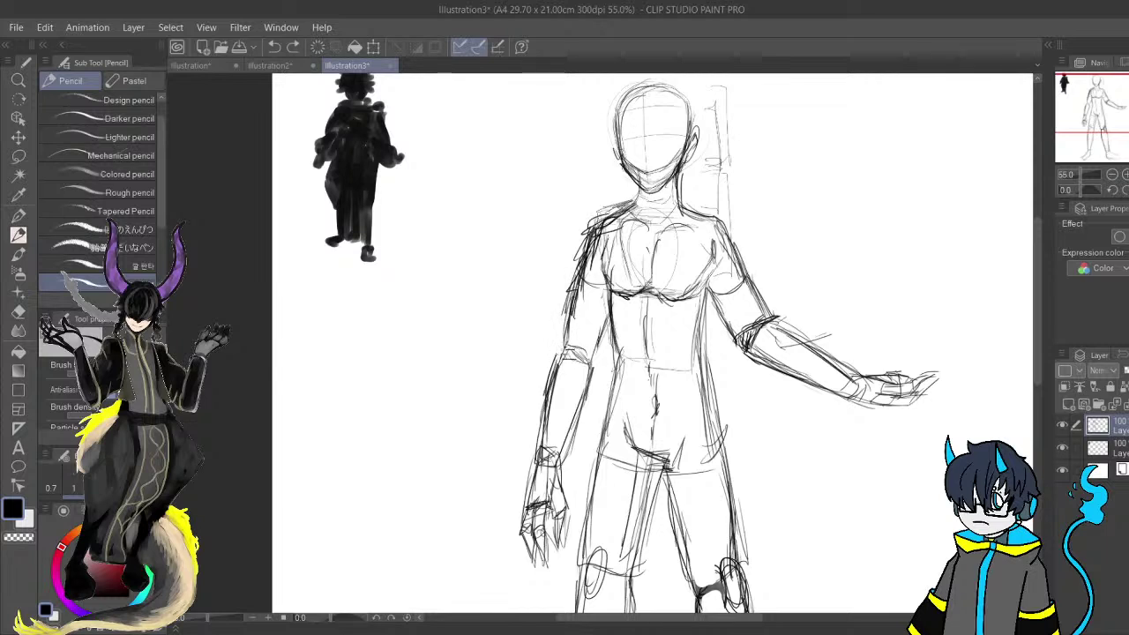
pyautogui.moveTo(566, 353); pyautogui.dragTo(581, 358)
# Rework the outer contour of the right upper arm, undoing the strokes that miss.
pyautogui.moveTo(633, 444); pyautogui.dragTo(607, 350)
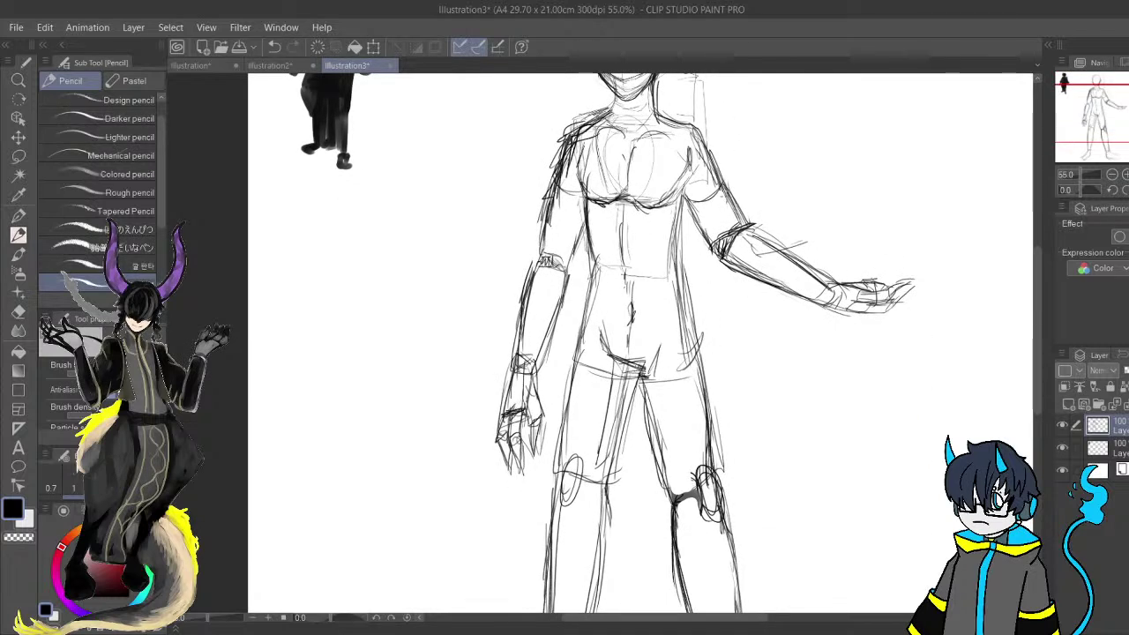
pyautogui.moveTo(707, 150); pyautogui.dragTo(720, 218)
pyautogui.hotkey('ctrl', 'z')
pyautogui.hotkey('ctrl', 'z')
pyautogui.moveTo(714, 175)
pyautogui.mouseDown()
pyautogui.moveTo(724, 218)
pyautogui.moveTo(769, 247)
pyautogui.moveTo(806, 409)
pyautogui.moveTo(744, 335)
pyautogui.moveTo(726, 261)
pyautogui.mouseUp()
# Redraw the instep and sole of the left foot with the Pencil, undoing the stray stroke.
pyautogui.press('e')
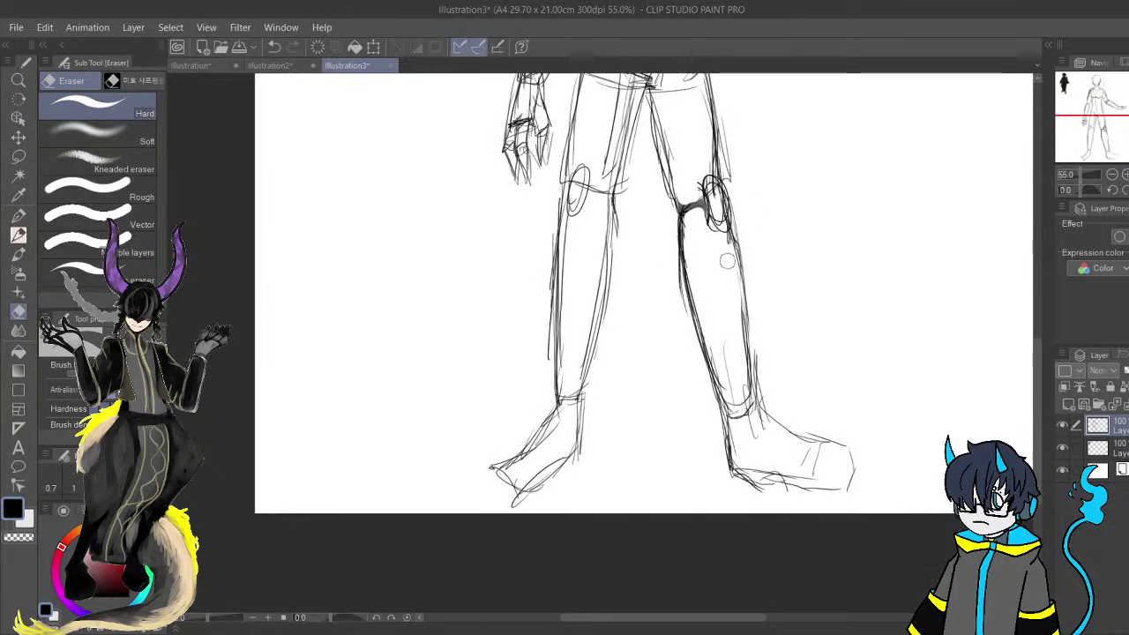
pyautogui.press('p')
pyautogui.moveTo(580, 419)
pyautogui.mouseDown()
pyautogui.moveTo(653, 408)
pyautogui.moveTo(621, 432)
pyautogui.mouseUp()
pyautogui.press('p')
pyautogui.moveTo(654, 389)
pyautogui.mouseDown()
pyautogui.moveTo(640, 427)
pyautogui.moveTo(564, 440)
pyautogui.moveTo(567, 456)
pyautogui.moveTo(582, 446)
pyautogui.mouseUp()
pyautogui.press('p')
pyautogui.hotkey('ctrl', 'z')
pyautogui.press('p')
pyautogui.moveTo(565, 452)
pyautogui.mouseDown()
pyautogui.moveTo(599, 460)
pyautogui.moveTo(568, 464)
pyautogui.moveTo(599, 468)
pyautogui.moveTo(601, 491)
pyautogui.moveTo(636, 453)
pyautogui.mouseUp()
pyautogui.moveTo(597, 474)
pyautogui.mouseDown()
pyautogui.moveTo(642, 436)
pyautogui.moveTo(655, 445)
pyautogui.mouseUp()
# Draw the heel edge of the left foot and outline its blocky toe section, undoing the misplaced strokes.
pyautogui.moveTo(659, 382); pyautogui.dragTo(654, 452)
pyautogui.moveTo(677, 291)
pyautogui.mouseDown()
pyautogui.moveTo(660, 385)
pyautogui.moveTo(529, 449)
pyautogui.mouseUp()
pyautogui.hotkey('ctrl', 'z')
pyautogui.moveTo(603, 412)
pyautogui.mouseDown()
pyautogui.moveTo(539, 438)
pyautogui.moveTo(537, 471)
pyautogui.mouseUp()
pyautogui.hotkey('ctrl', 'z')
pyautogui.moveTo(535, 460)
pyautogui.mouseDown()
pyautogui.moveTo(541, 481)
pyautogui.moveTo(590, 496)
pyautogui.moveTo(534, 455)
pyautogui.mouseUp()
# Examine the whole figure from the feet to the head to judge its proportions and pose.
pyautogui.press('space')
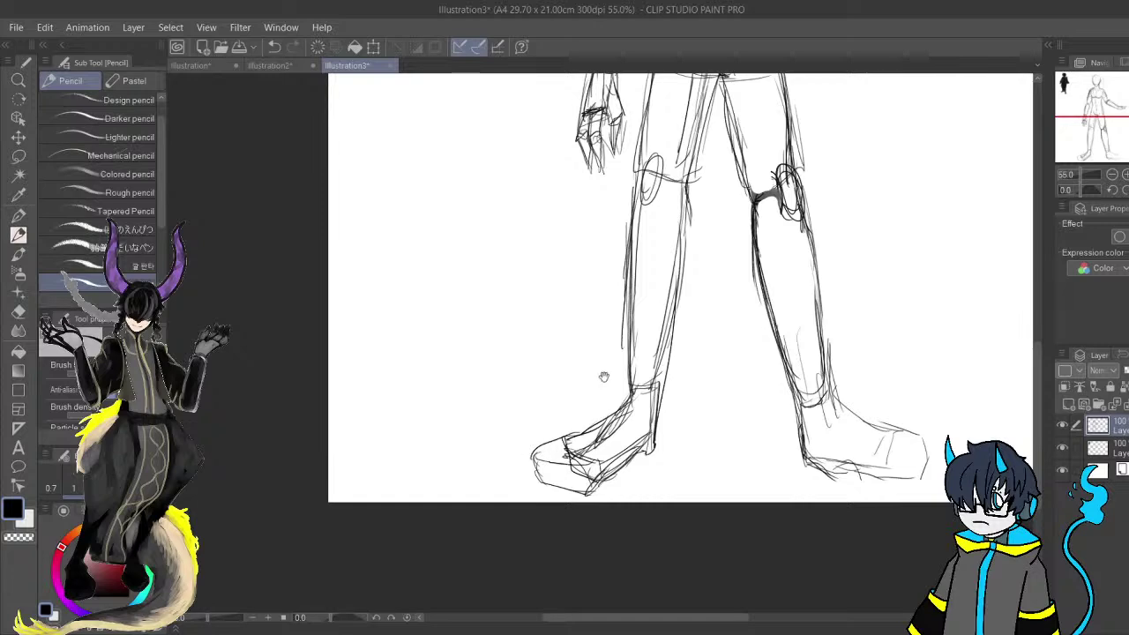
pyautogui.moveTo(603, 409); pyautogui.dragTo(514, 587)
pyautogui.moveTo(624, 272)
pyautogui.mouseDown()
pyautogui.moveTo(624, 507)
pyautogui.moveTo(624, 387)
pyautogui.mouseUp()
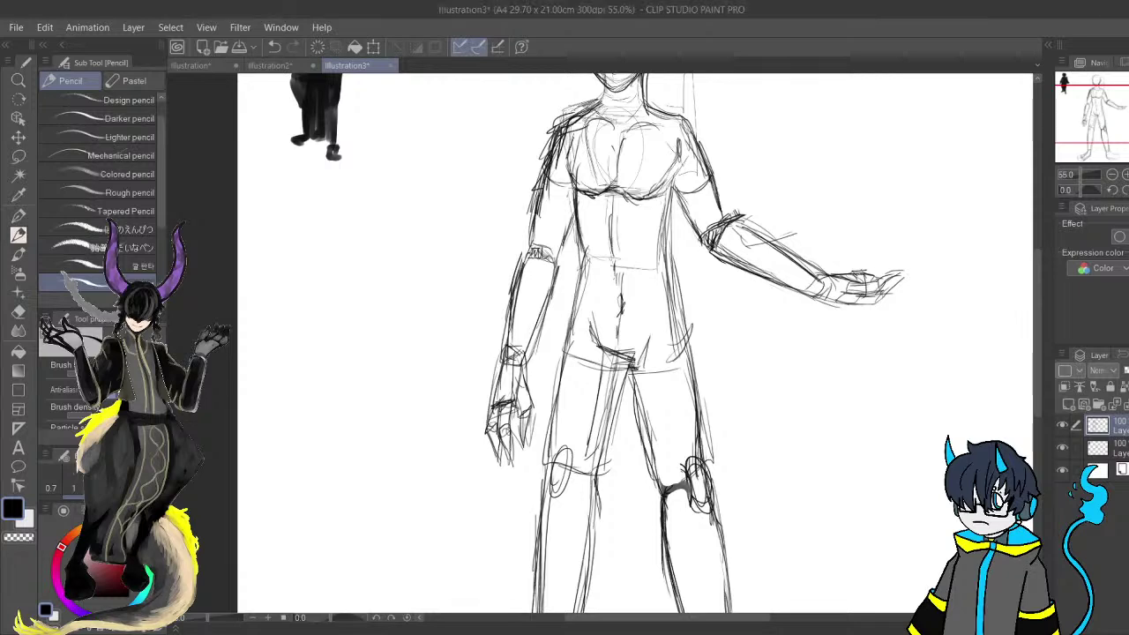
pyautogui.scroll(-3, 731, 294)
pyautogui.moveTo(732, 295); pyautogui.dragTo(678, 221)
pyautogui.scroll(2, 680, 251)
pyautogui.scroll(1, 679, 252)
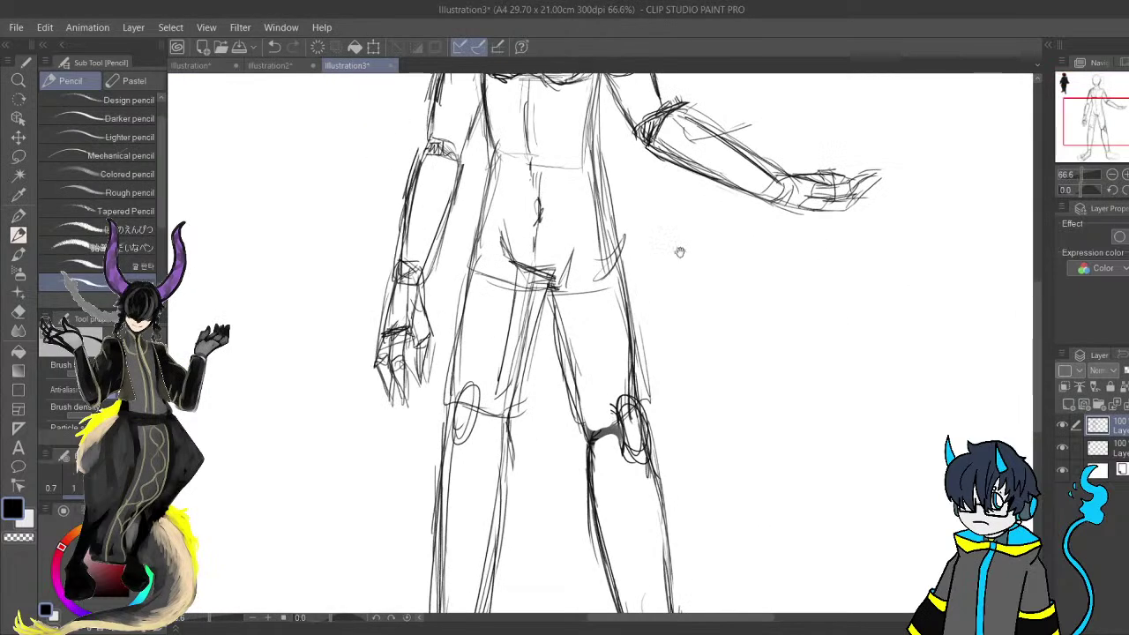
pyautogui.scroll(2, 748, 330)
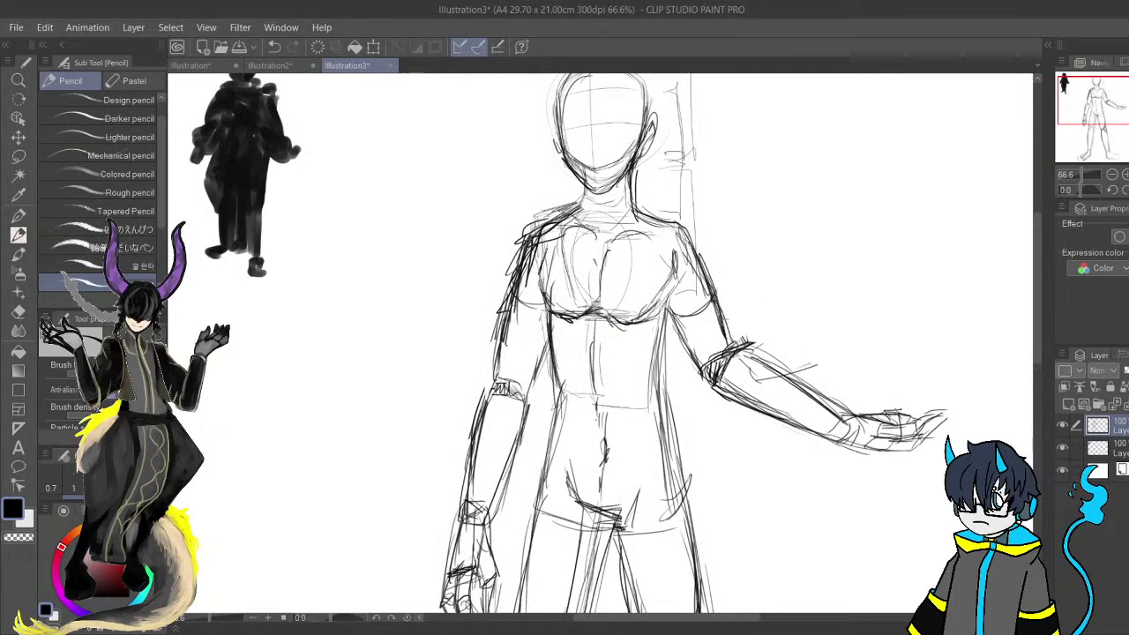
# Erase the guide curves on the upper chest and the construction lines across the neck, undoing unwanted erasures.
pyautogui.moveTo(759, 376); pyautogui.dragTo(866, 465)
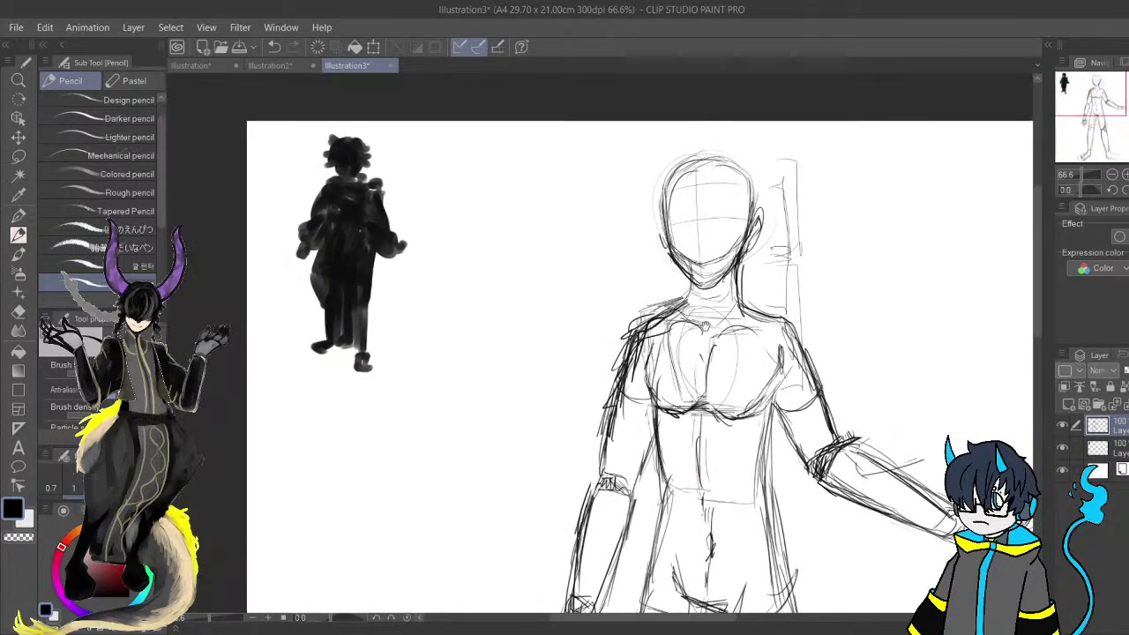
pyautogui.press('e')
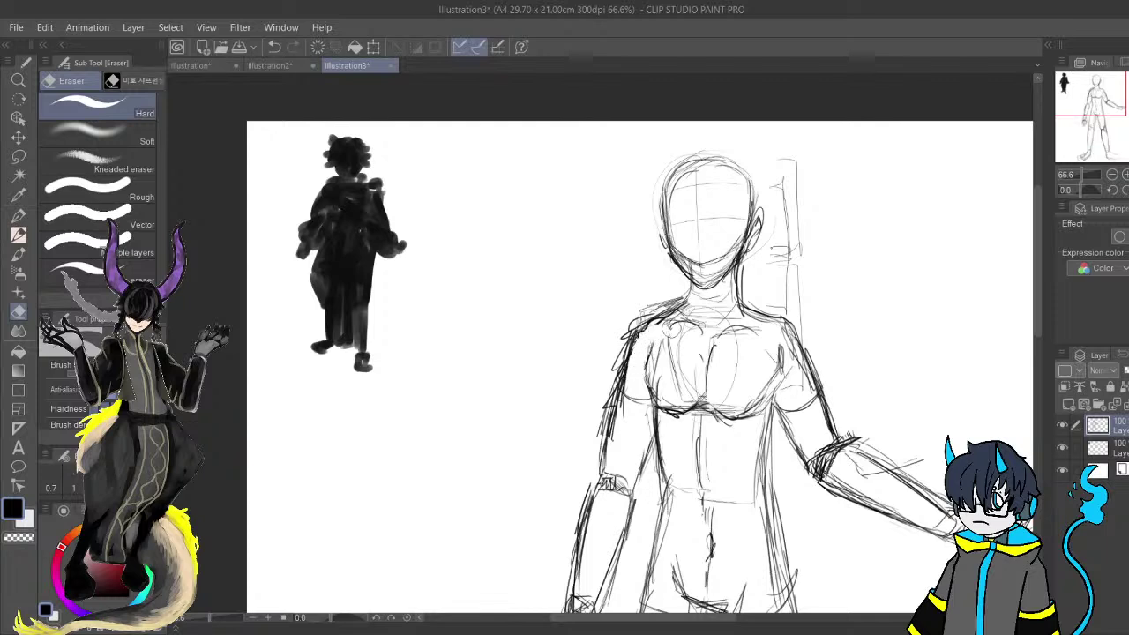
pyautogui.moveTo(692, 340)
pyautogui.mouseDown()
pyautogui.moveTo(702, 333)
pyautogui.moveTo(694, 324)
pyautogui.moveTo(725, 328)
pyautogui.moveTo(722, 317)
pyautogui.mouseUp()
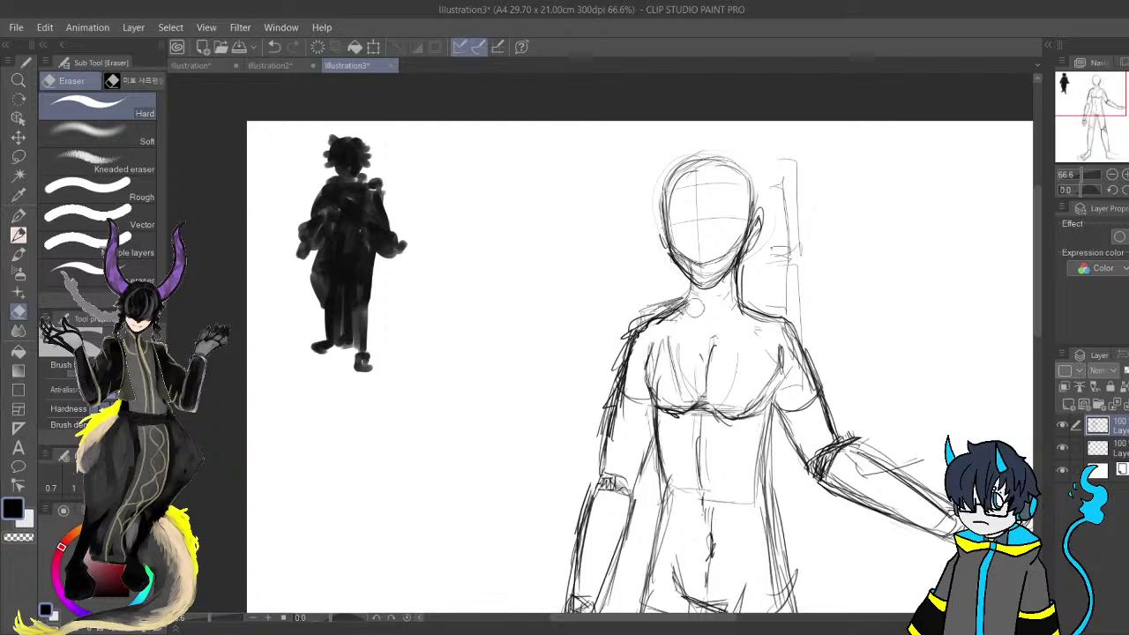
pyautogui.hotkey('ctrl', 'z')
pyautogui.hotkey('ctrl', 'z')
pyautogui.hotkey('ctrl', 'z')
pyautogui.hotkey('ctrl', 'z')
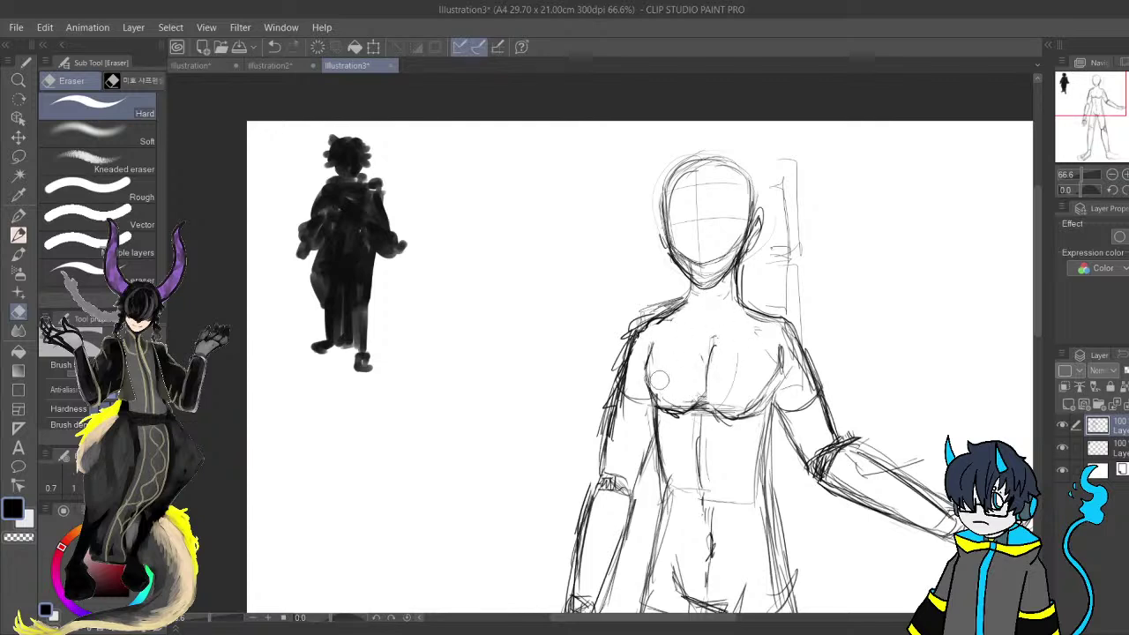
# With the Pencil, redraw the left neck contour and add a short collarbone stroke below it.
pyautogui.press('p')
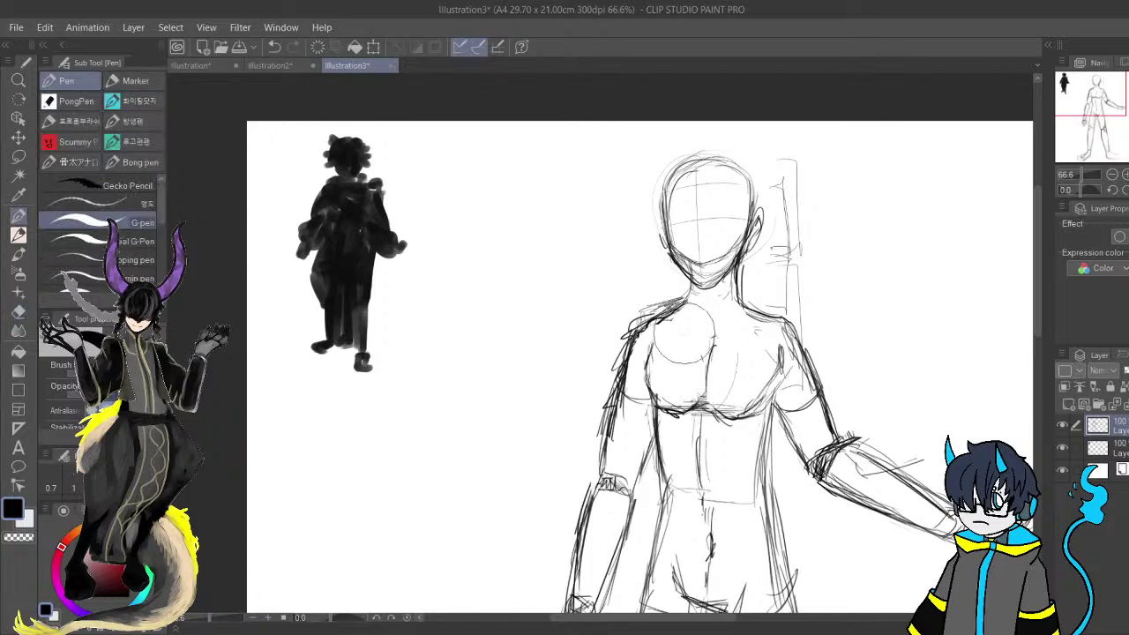
pyautogui.press('p')
pyautogui.moveTo(684, 314); pyautogui.dragTo(694, 324)
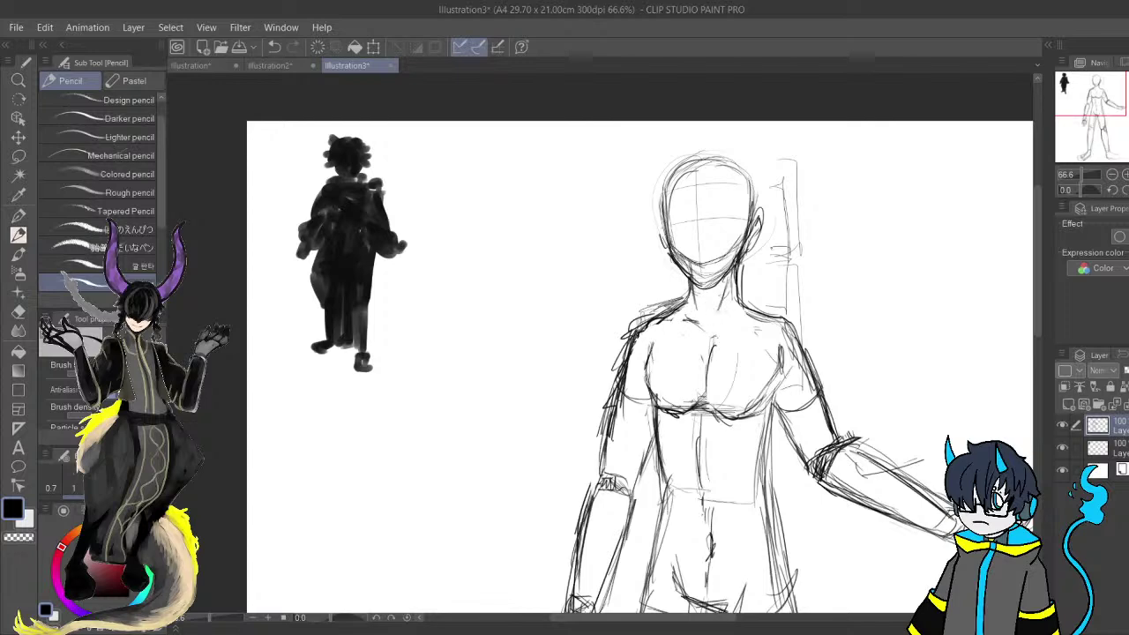
# Erase the leftover marks inside the neck and along the left side of the chest.
pyautogui.moveTo(699, 308); pyautogui.dragTo(677, 190)
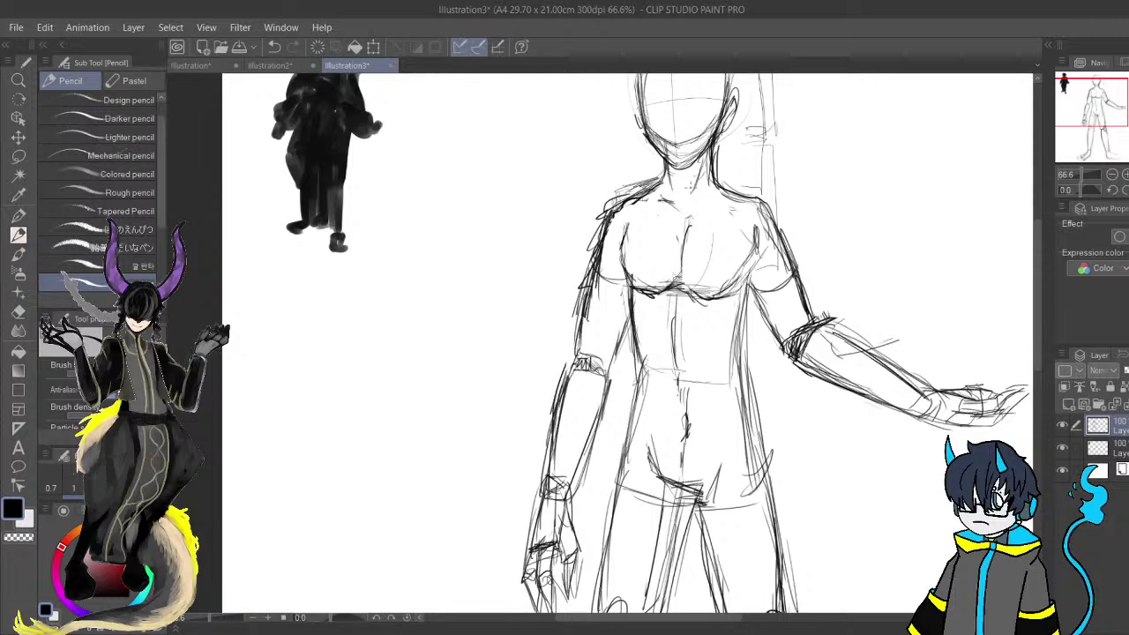
pyautogui.press('e')
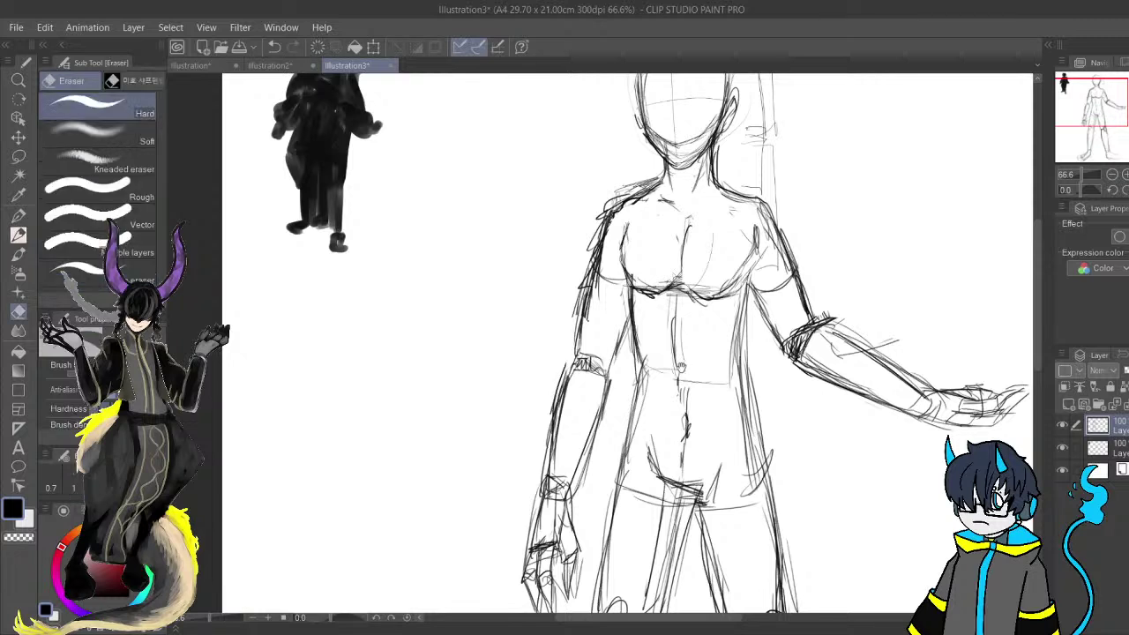
pyautogui.moveTo(633, 269); pyautogui.dragTo(635, 294)
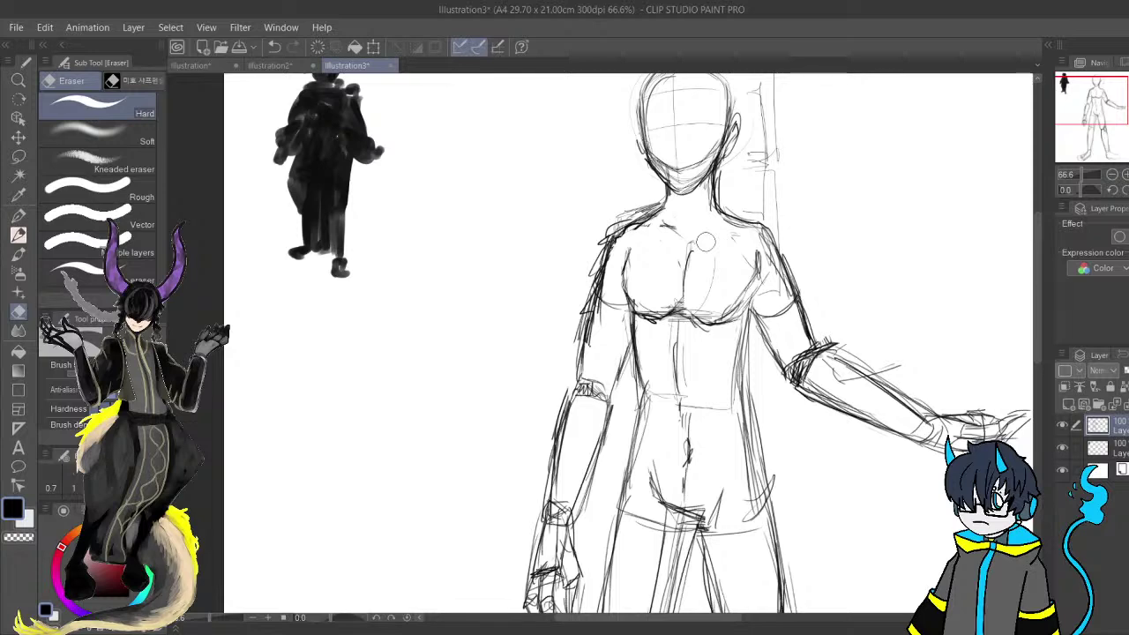
# Redraw the upper curves of the chest and darken its centre line, undoing the last strokes.
pyautogui.press('p')
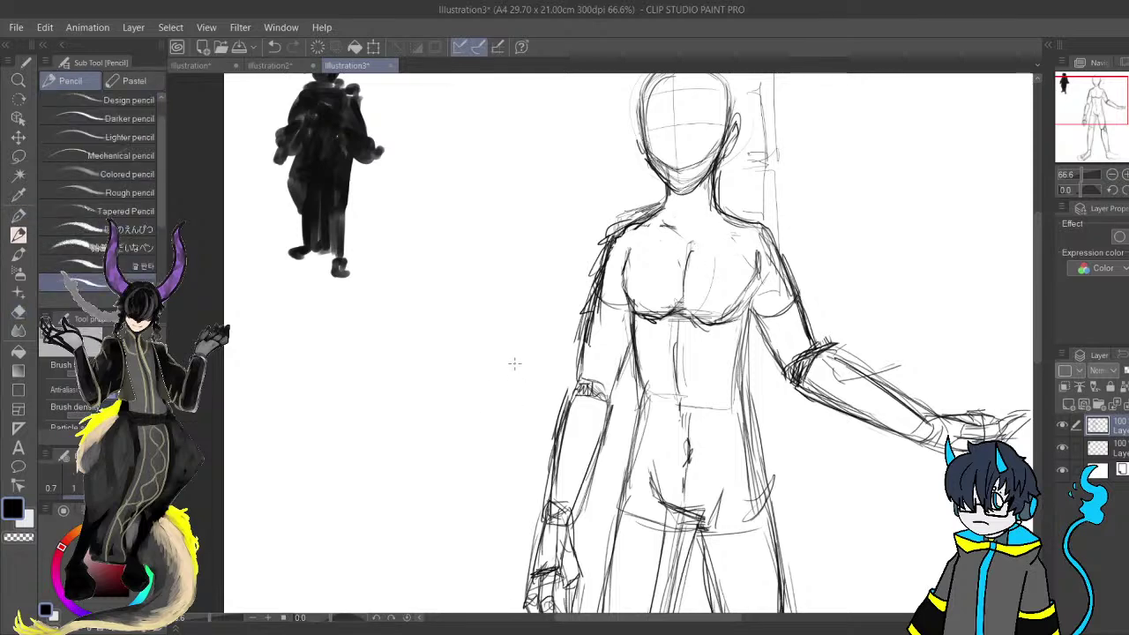
pyautogui.moveTo(723, 285); pyautogui.dragTo(632, 309)
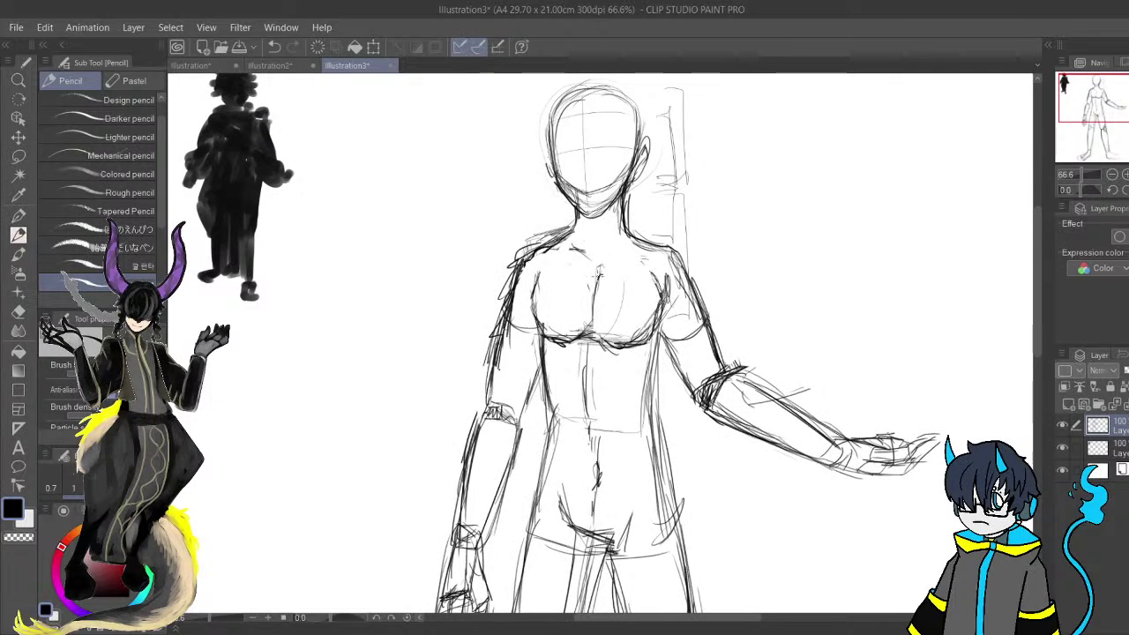
pyautogui.moveTo(565, 254)
pyautogui.mouseDown()
pyautogui.moveTo(551, 259)
pyautogui.moveTo(636, 254)
pyautogui.mouseUp()
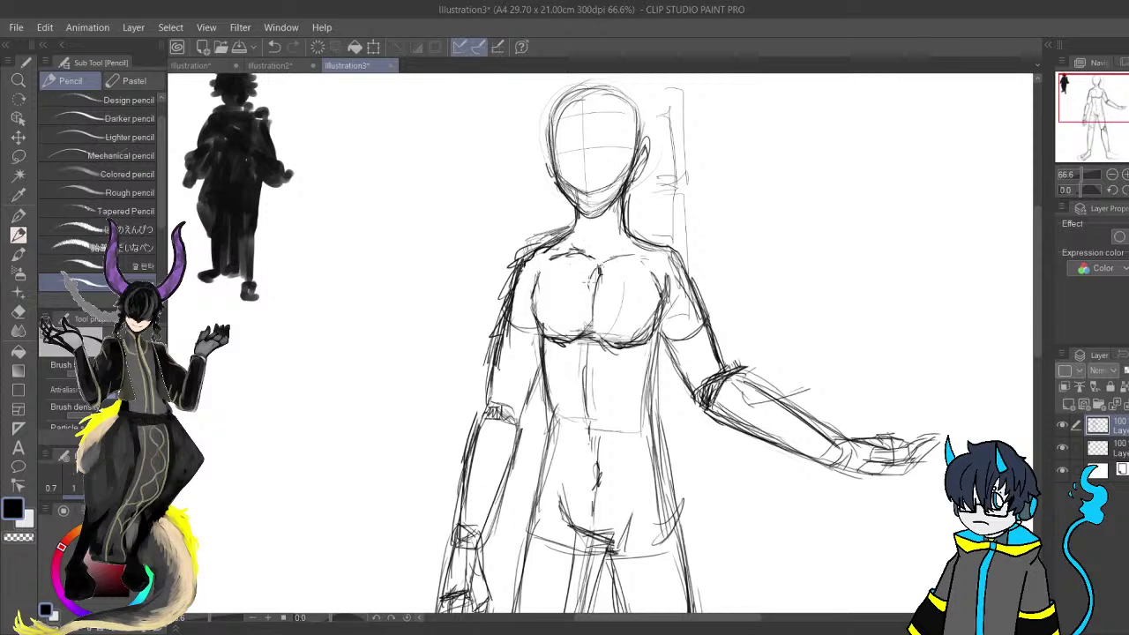
pyautogui.hotkey('ctrl', 'z')
pyautogui.hotkey('ctrl', 'z')
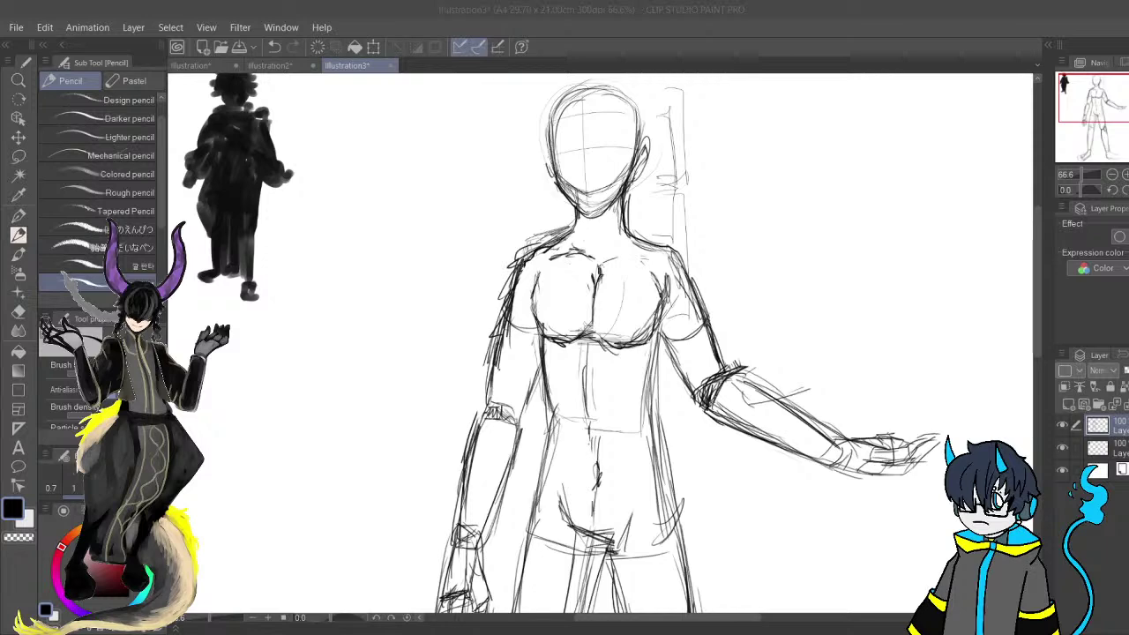
# Reinforce the curved cross-lines on both upper arms and draw a band above the left elbow joint.
pyautogui.hotkey('alt', 'Tab')
pyautogui.scroll(-5, 678, 475)
pyautogui.moveTo(674, 471)
pyautogui.mouseDown()
pyautogui.moveTo(659, 363)
pyautogui.moveTo(723, 403)
pyautogui.mouseUp()
pyautogui.scroll(6, 658, 361)
pyautogui.moveTo(556, 358); pyautogui.dragTo(585, 289)
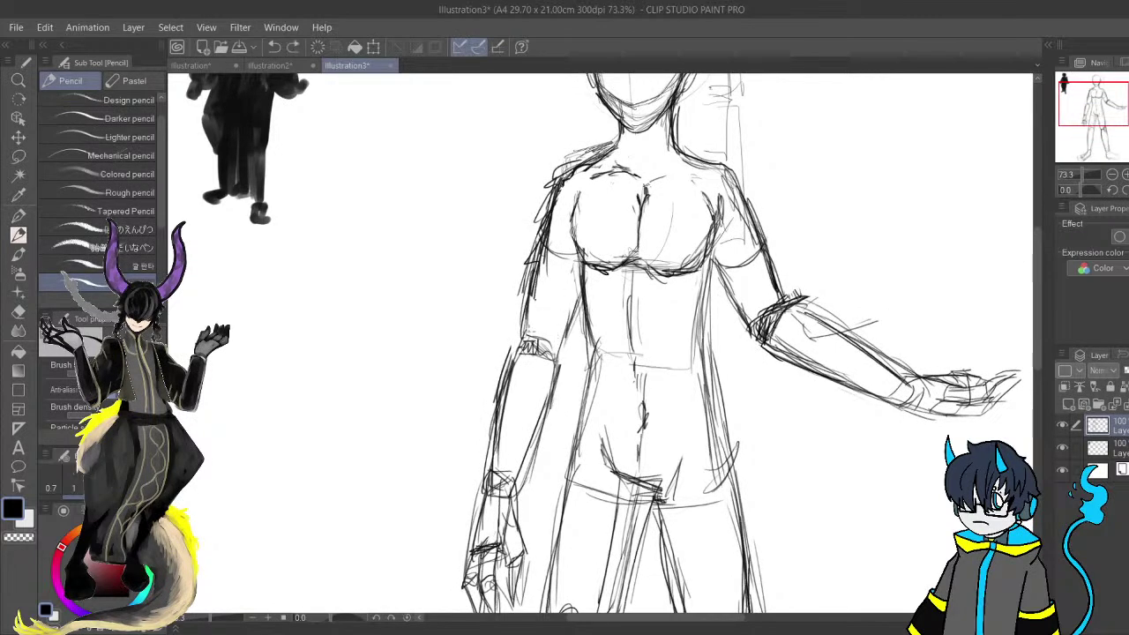
pyautogui.moveTo(524, 332)
pyautogui.mouseDown()
pyautogui.moveTo(558, 340)
pyautogui.moveTo(532, 257)
pyautogui.moveTo(540, 241)
pyautogui.moveTo(539, 343)
pyautogui.moveTo(559, 345)
pyautogui.moveTo(402, 324)
pyautogui.mouseUp()
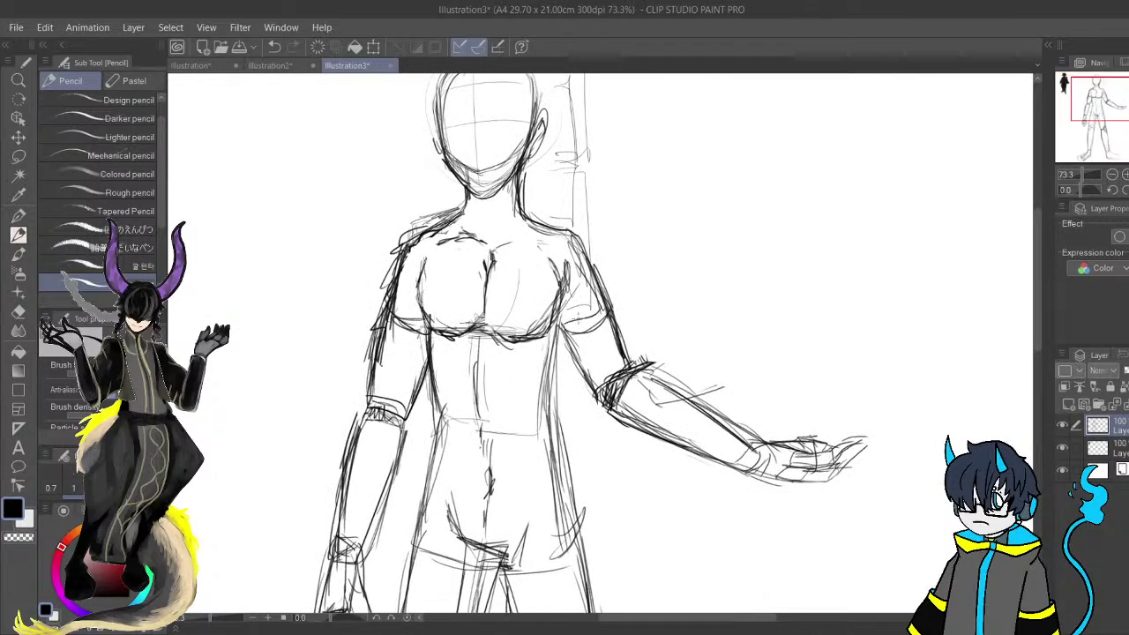
# Erase the rough outer contour of the left upper arm between the chest band and the elbow joint.
pyautogui.moveTo(577, 326)
pyautogui.mouseDown()
pyautogui.moveTo(603, 300)
pyautogui.moveTo(682, 386)
pyautogui.mouseUp()
pyautogui.hotkey('ctrl', 'z')
pyautogui.moveTo(517, 444); pyautogui.dragTo(616, 437)
pyautogui.moveTo(594, 527); pyautogui.dragTo(584, 358)
pyautogui.press('e')
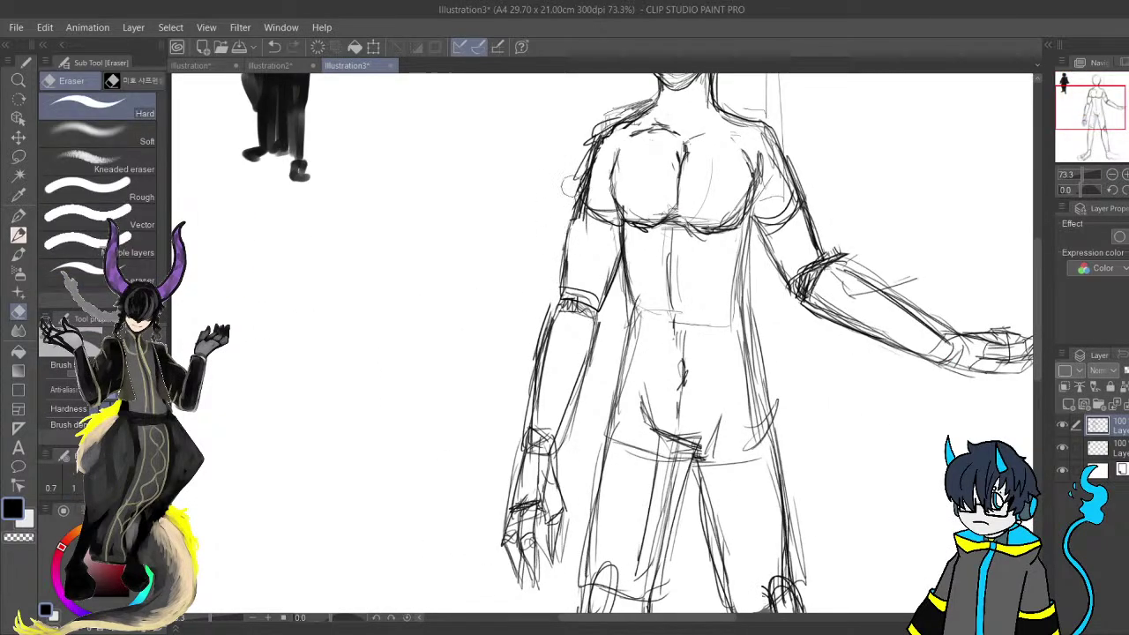
pyautogui.moveTo(569, 187); pyautogui.dragTo(550, 303)
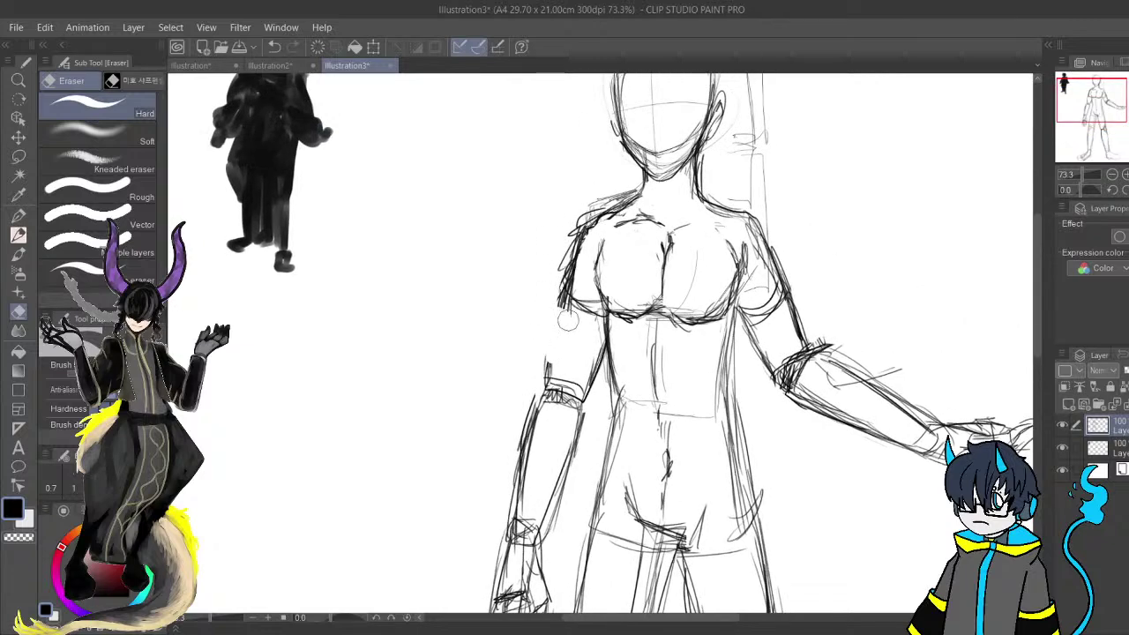
# With the Pencil, redraw the left upper arm's outer contour as a cleaner line down to the elbow band.
pyautogui.press('p')
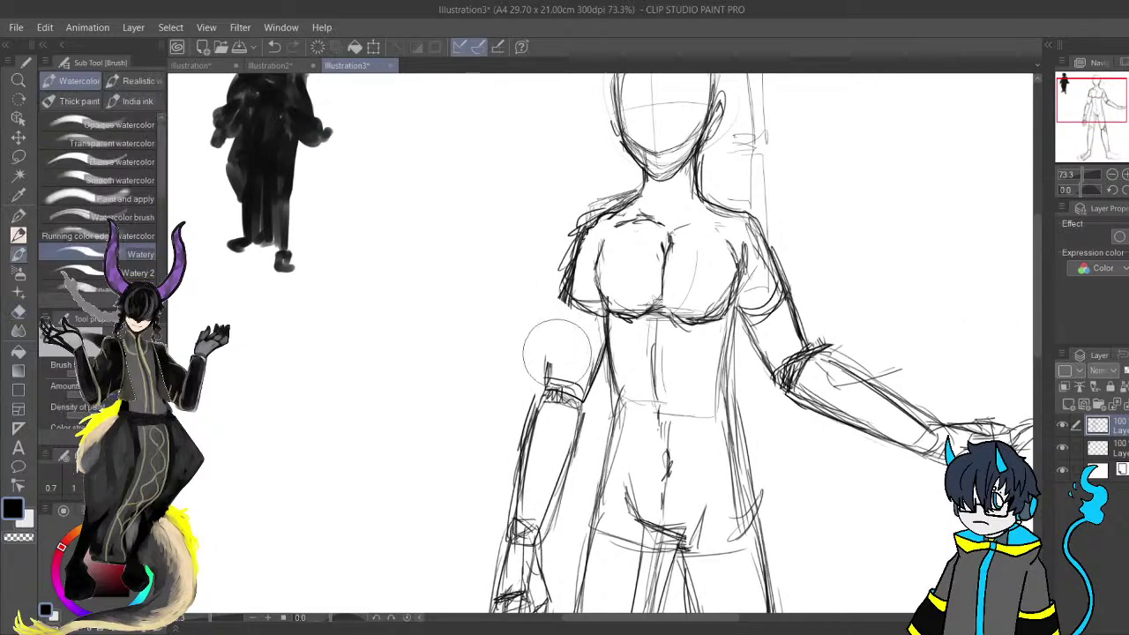
pyautogui.press('p')
pyautogui.press('p')
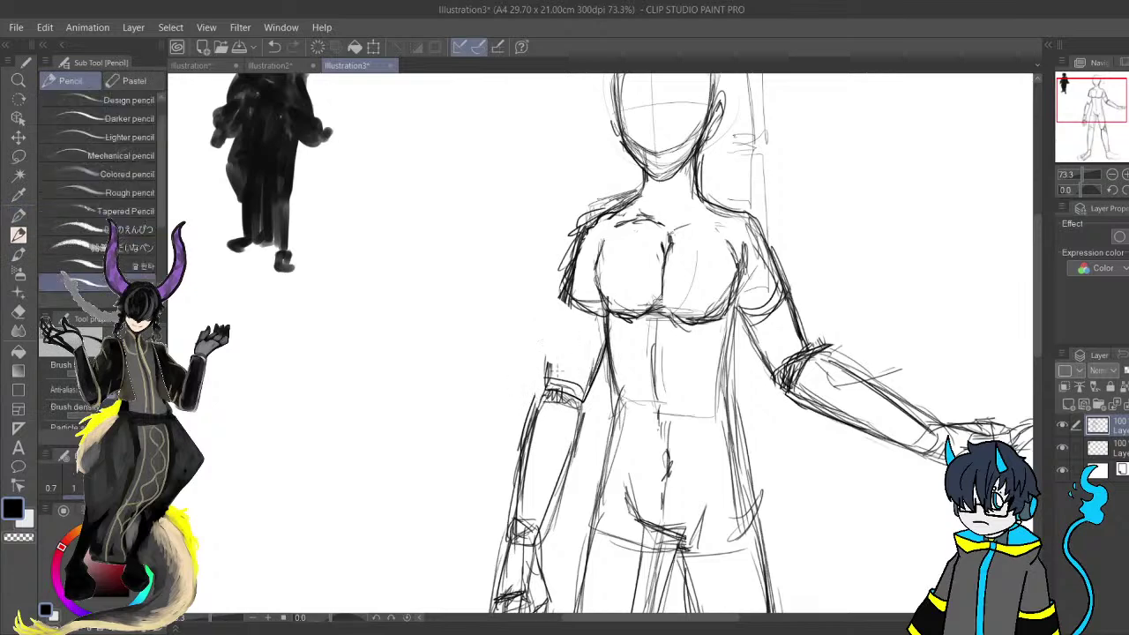
pyautogui.moveTo(555, 312); pyautogui.dragTo(545, 383)
pyautogui.hotkey('ctrl', 'z')
pyautogui.hotkey('ctrl', 'z')
pyautogui.moveTo(567, 301); pyautogui.dragTo(549, 361)
pyautogui.moveTo(620, 370); pyautogui.dragTo(441, 386)
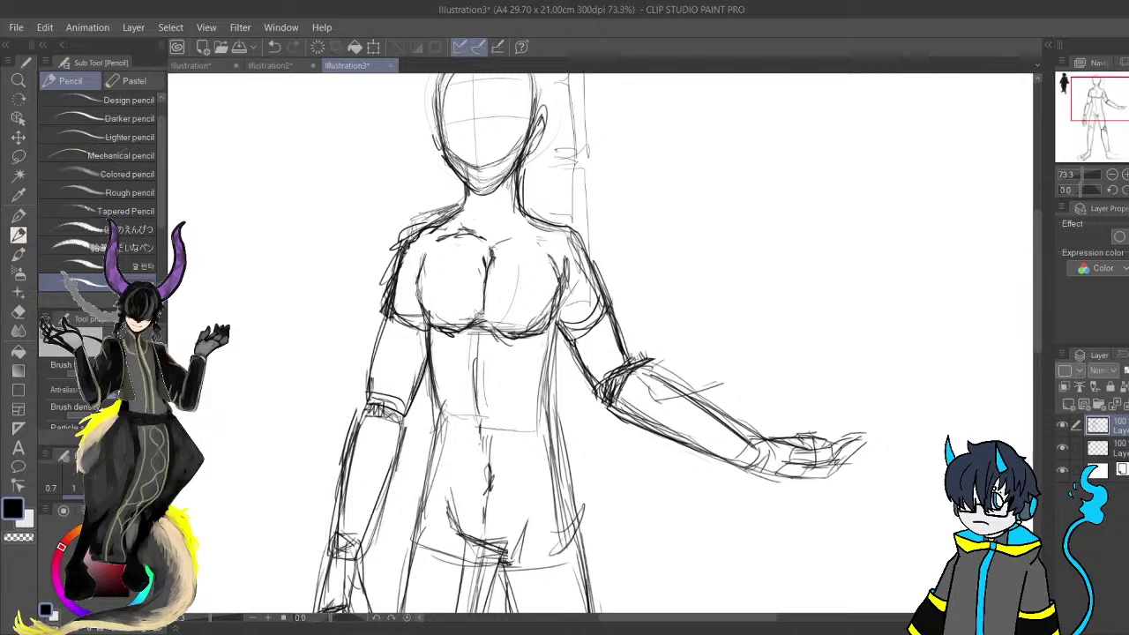
# Darken the thumb-side contour of the lowered left hand, from the wrist down to the fingers.
pyautogui.moveTo(567, 368)
pyautogui.mouseDown()
pyautogui.moveTo(646, 319)
pyautogui.moveTo(670, 190)
pyautogui.moveTo(746, 166)
pyautogui.mouseUp()
pyautogui.moveTo(520, 363)
pyautogui.mouseDown()
pyautogui.moveTo(510, 409)
pyautogui.moveTo(533, 399)
pyautogui.moveTo(524, 444)
pyautogui.mouseUp()
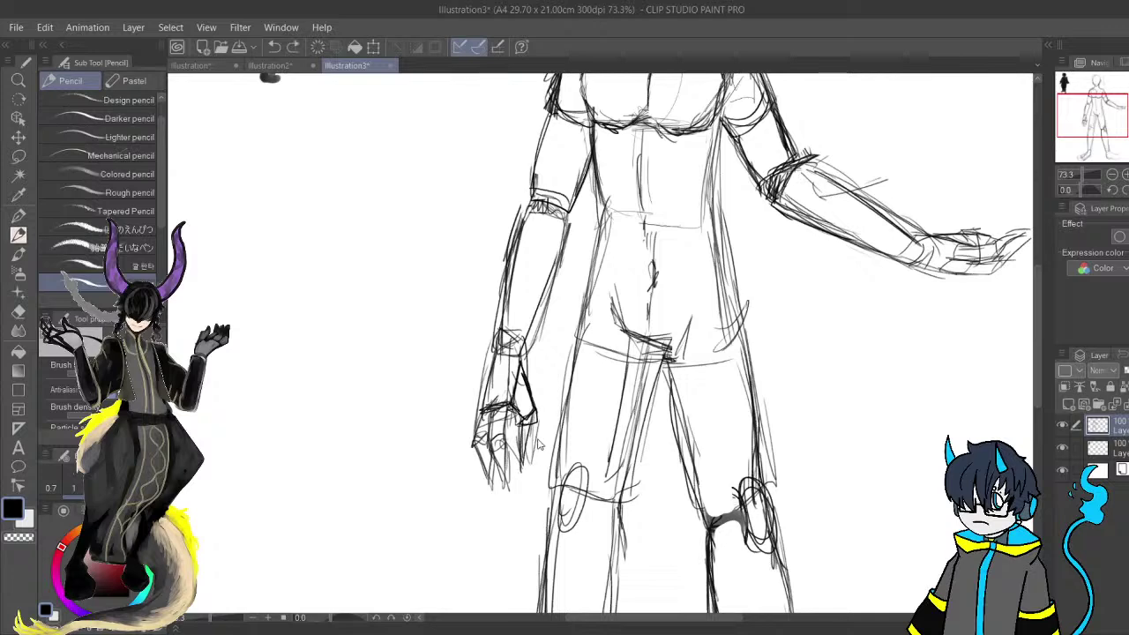
# Undo the last two pencil strokes and check the proportions of the whole figure sketch.
pyautogui.hotkey('ctrl', 'z')
pyautogui.hotkey('ctrl', 'z')
pyautogui.moveTo(542, 446); pyautogui.dragTo(464, 516)
pyautogui.moveTo(713, 502); pyautogui.dragTo(580, 467)
pyautogui.moveTo(553, 539); pyautogui.dragTo(621, 331)
pyautogui.moveTo(602, 406); pyautogui.dragTo(686, 522)
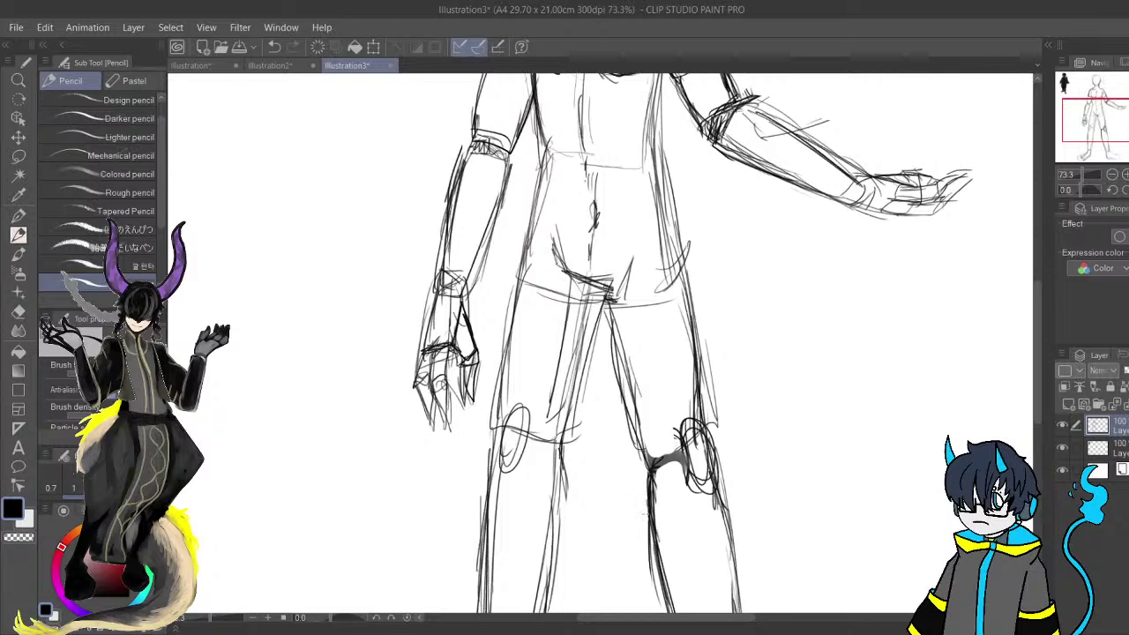
pyautogui.scroll(-6, 647, 514)
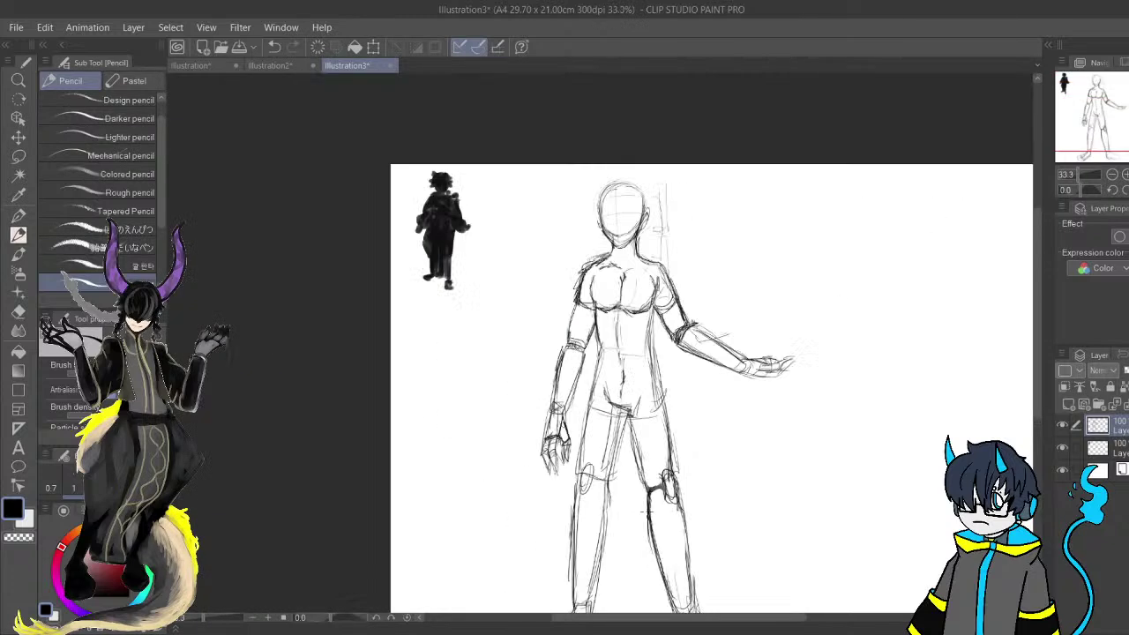
pyautogui.scroll(-3, 662, 511)
pyautogui.scroll(8, 662, 512)
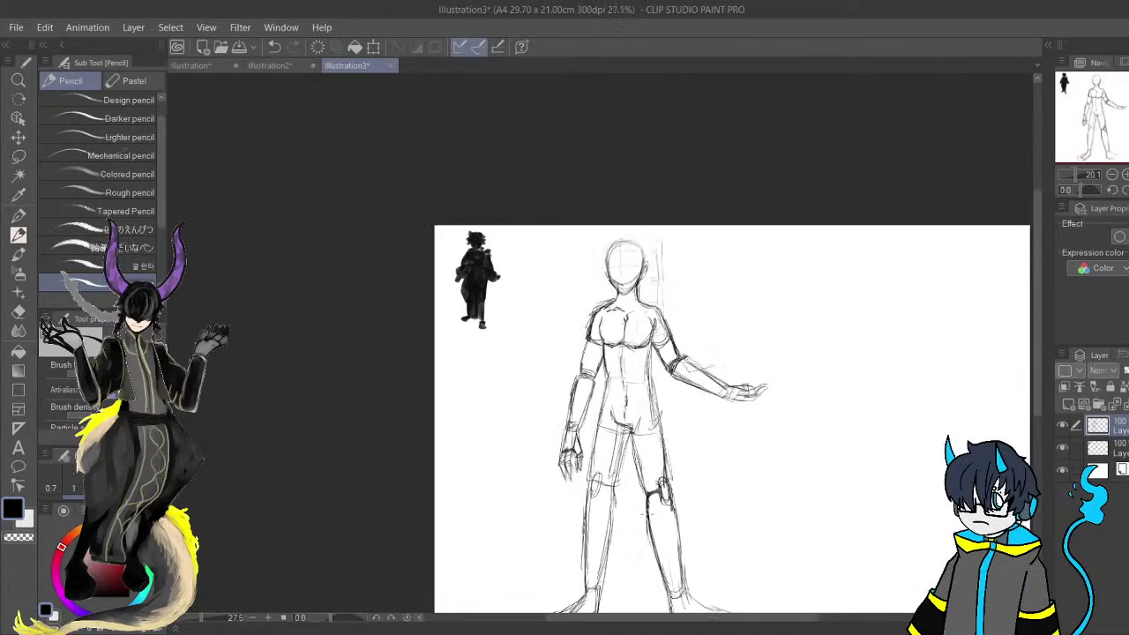
pyautogui.scroll(-3, 654, 407)
pyautogui.scroll(4, 655, 406)
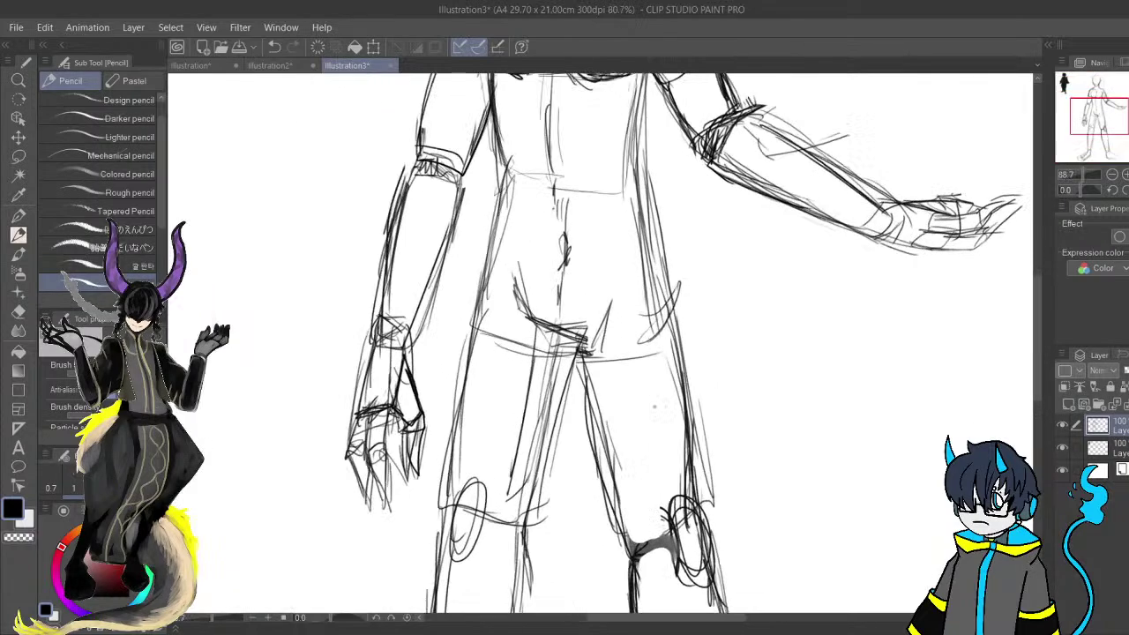
# Add a new raster layer above the sketch and set up the Watery watercolor brush at a smaller size.
pyautogui.click(1067, 405)
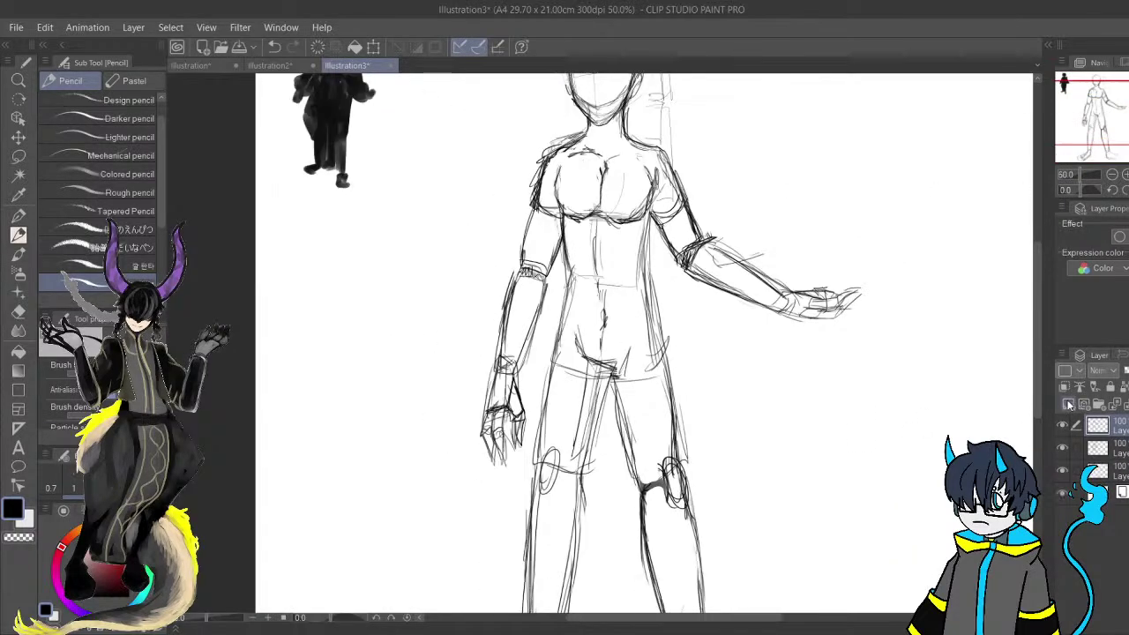
pyautogui.scroll(2, 704, 380)
pyautogui.press('b')
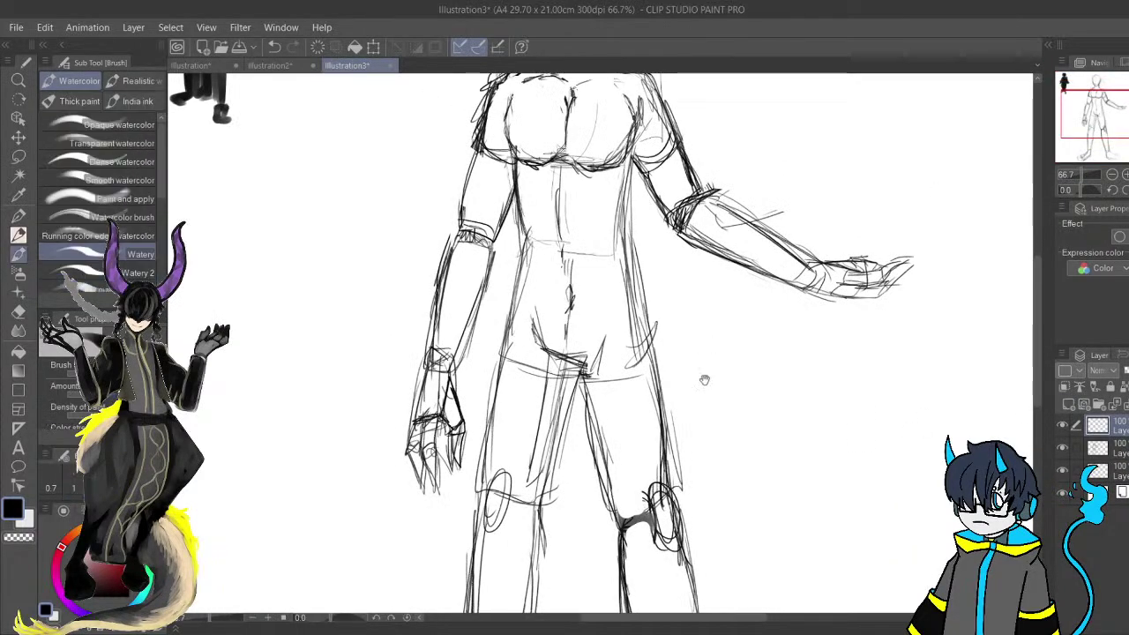
pyautogui.press('[')
pyautogui.press('[')
pyautogui.press('[')
pyautogui.press('[')
pyautogui.press('[')
pyautogui.press('[')
pyautogui.press('[')
pyautogui.press('[')
pyautogui.press('[')
pyautogui.press('[')
# Paint a short, spiky black hairstyle with swept tufts and a jagged fringe over the figure's head.
pyautogui.moveTo(434, 156); pyautogui.dragTo(532, 376)
pyautogui.moveTo(611, 474); pyautogui.dragTo(543, 491)
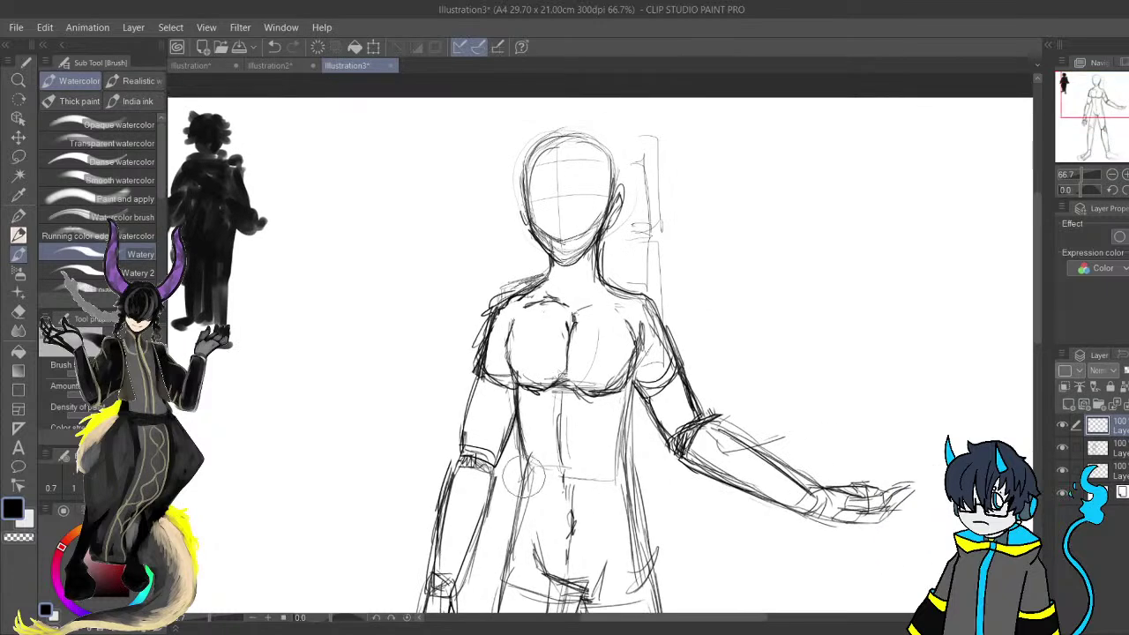
pyautogui.moveTo(515, 181)
pyautogui.mouseDown()
pyautogui.moveTo(552, 157)
pyautogui.moveTo(521, 137)
pyautogui.moveTo(533, 150)
pyautogui.moveTo(567, 129)
pyautogui.moveTo(554, 129)
pyautogui.moveTo(558, 146)
pyautogui.moveTo(555, 136)
pyautogui.moveTo(511, 196)
pyautogui.moveTo(531, 190)
pyautogui.moveTo(516, 221)
pyautogui.moveTo(570, 145)
pyautogui.moveTo(547, 178)
pyautogui.moveTo(551, 164)
pyautogui.moveTo(580, 175)
pyautogui.moveTo(568, 137)
pyautogui.moveTo(588, 176)
pyautogui.moveTo(648, 184)
pyautogui.moveTo(621, 163)
pyautogui.moveTo(605, 167)
pyautogui.moveTo(578, 134)
pyautogui.mouseUp()
pyautogui.moveTo(510, 166)
pyautogui.mouseDown()
pyautogui.moveTo(480, 176)
pyautogui.moveTo(480, 165)
pyautogui.moveTo(516, 153)
pyautogui.moveTo(506, 183)
pyautogui.moveTo(533, 192)
pyautogui.mouseUp()
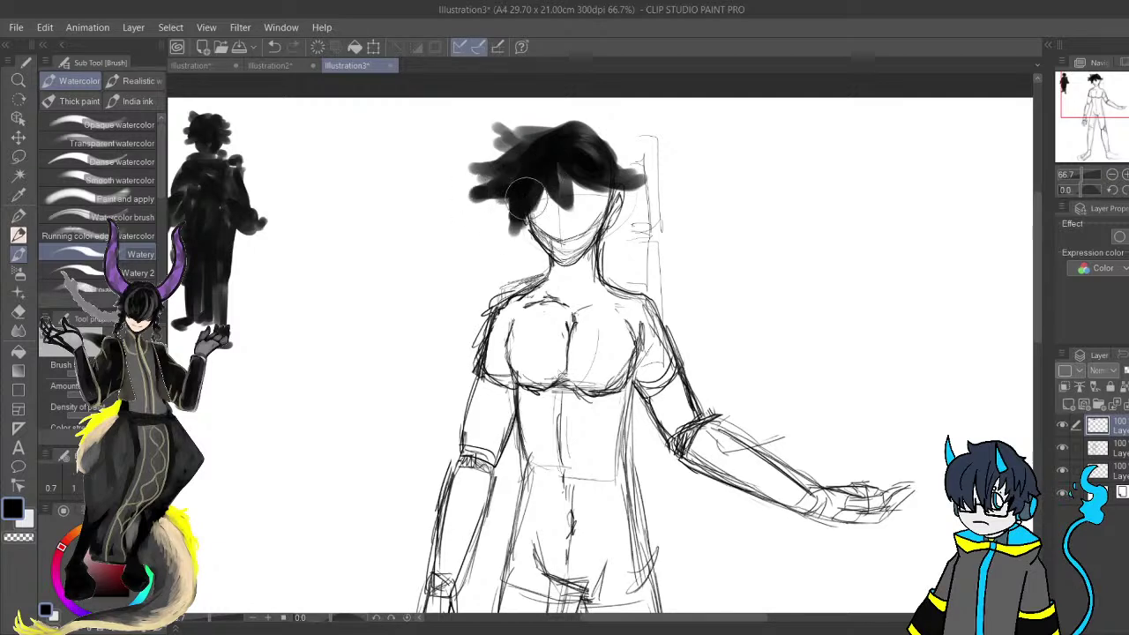
pyautogui.moveTo(601, 159)
pyautogui.mouseDown()
pyautogui.moveTo(607, 201)
pyautogui.moveTo(567, 179)
pyautogui.moveTo(616, 180)
pyautogui.moveTo(611, 145)
pyautogui.mouseUp()
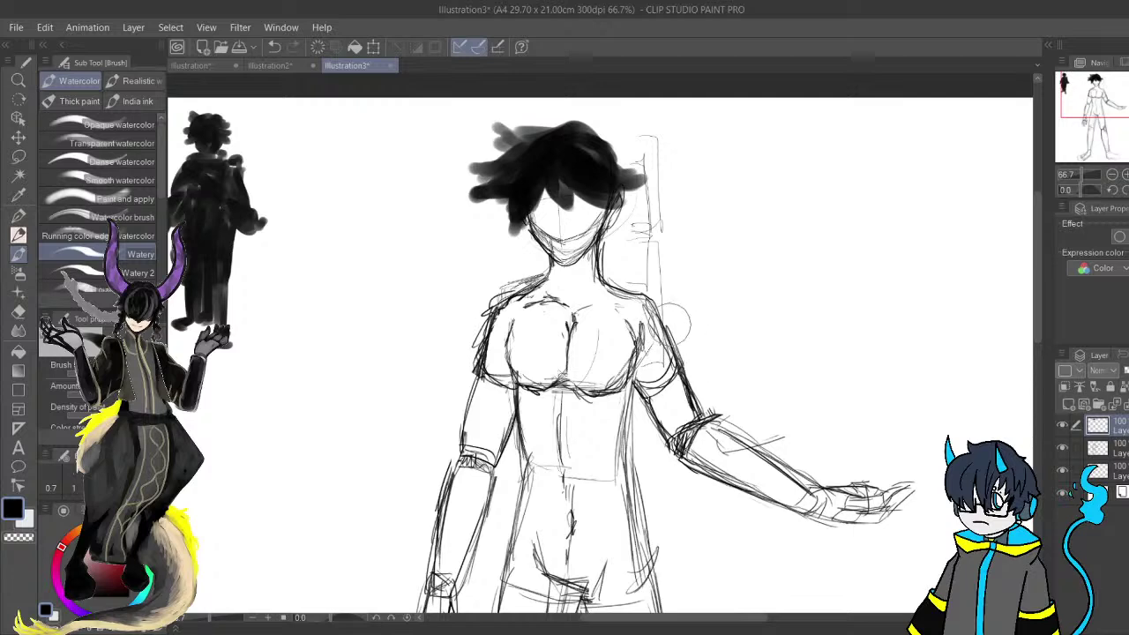
pyautogui.moveTo(530, 182)
pyautogui.mouseDown()
pyautogui.moveTo(566, 287)
pyautogui.moveTo(532, 339)
pyautogui.moveTo(504, 290)
pyautogui.moveTo(569, 291)
pyautogui.moveTo(540, 264)
pyautogui.moveTo(557, 288)
pyautogui.moveTo(542, 246)
pyautogui.moveTo(564, 240)
pyautogui.moveTo(550, 232)
pyautogui.moveTo(572, 223)
pyautogui.moveTo(556, 237)
pyautogui.moveTo(590, 231)
pyautogui.moveTo(560, 246)
pyautogui.moveTo(601, 245)
pyautogui.mouseUp()
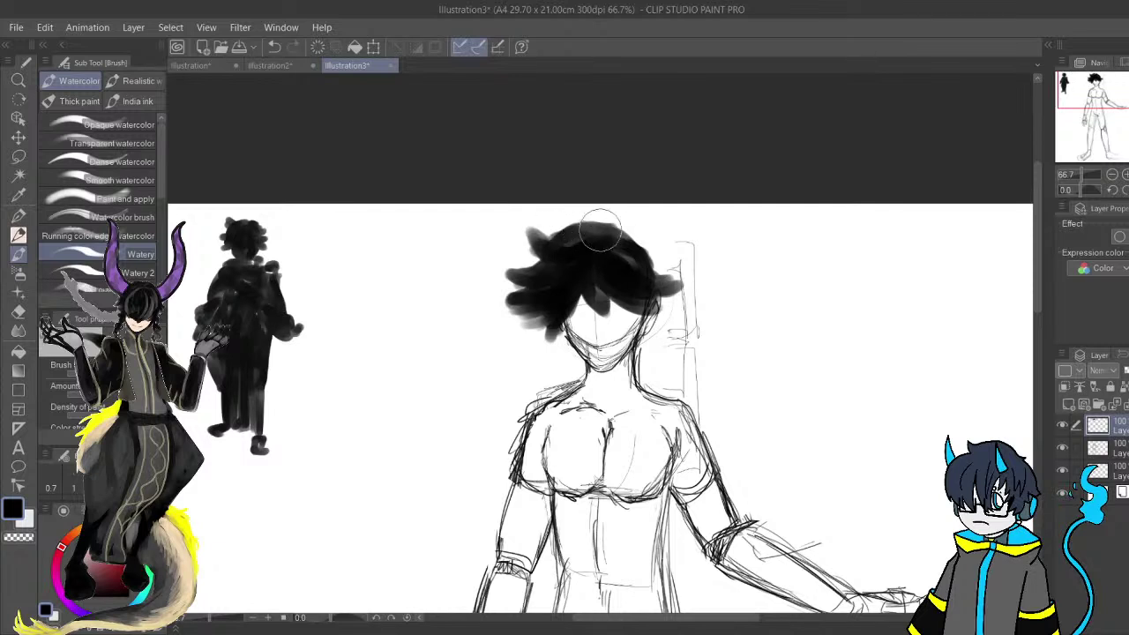
# Transform the painted hair, rotating it clockwise to sit differently on the head.
pyautogui.scroll(-2, 617, 301)
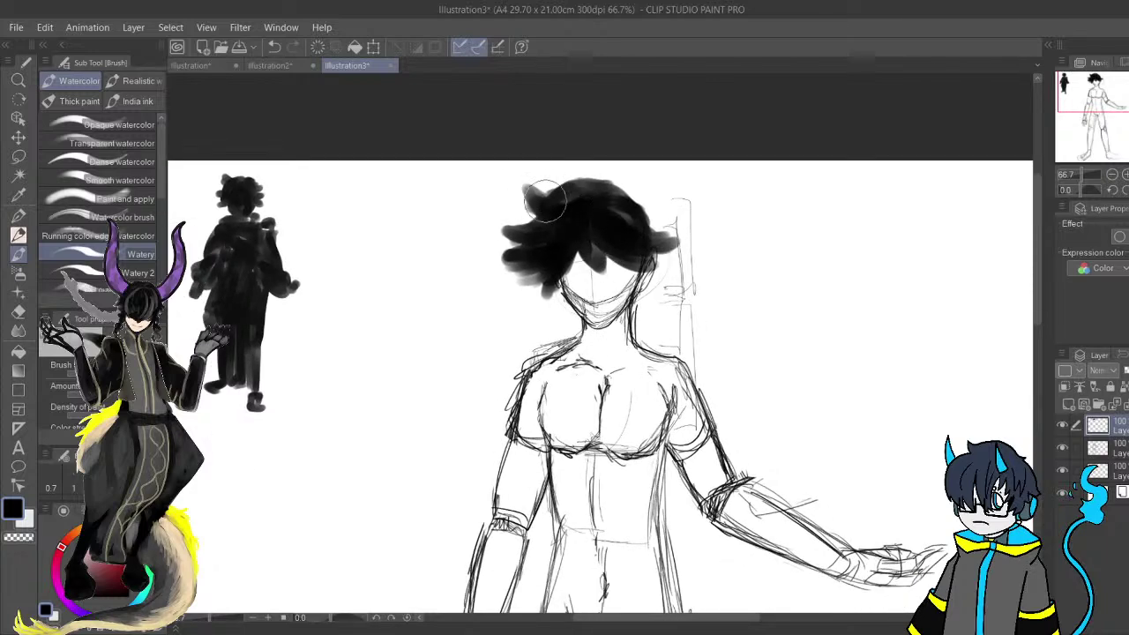
pyautogui.scroll(-4, 544, 253)
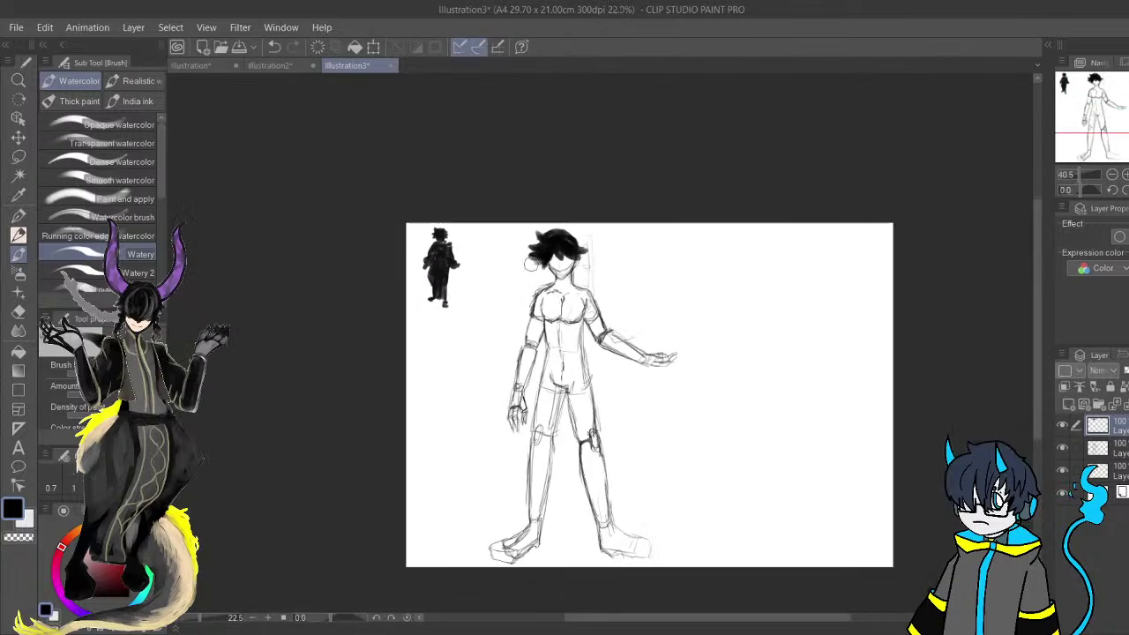
pyautogui.scroll(5, 564, 335)
pyautogui.scroll(2, 588, 344)
pyautogui.moveTo(652, 340)
pyautogui.mouseDown()
pyautogui.moveTo(635, 512)
pyautogui.moveTo(642, 630)
pyautogui.mouseUp()
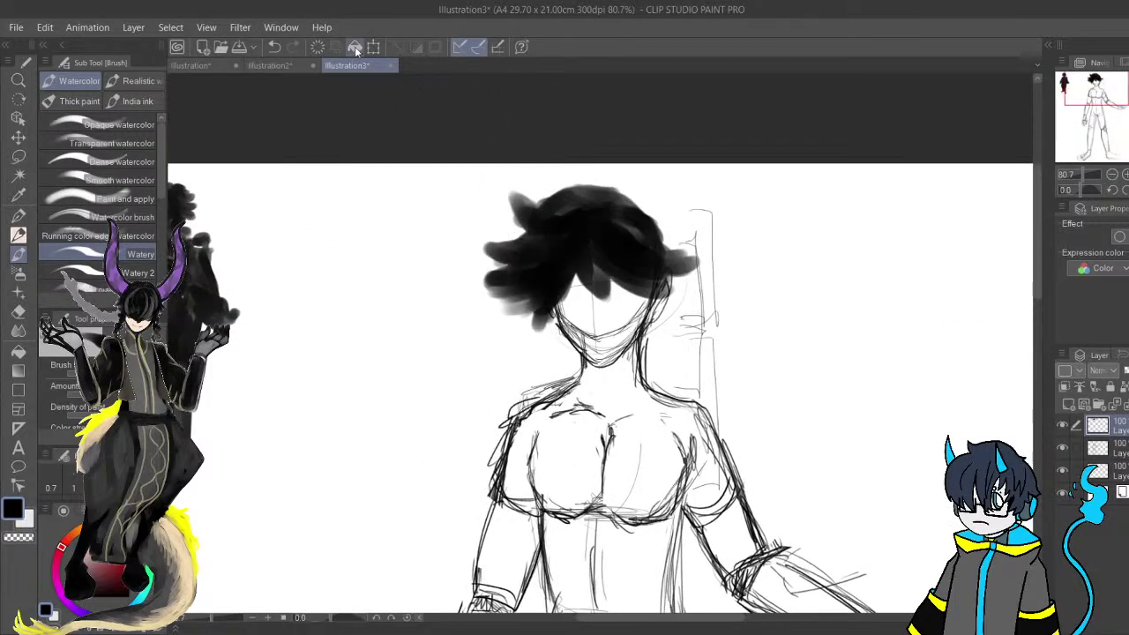
pyautogui.click(372, 51)
pyautogui.moveTo(635, 177); pyautogui.dragTo(656, 210)
pyautogui.moveTo(615, 268)
pyautogui.mouseDown()
pyautogui.moveTo(632, 281)
pyautogui.moveTo(628, 255)
pyautogui.moveTo(656, 243)
pyautogui.mouseUp()
pyautogui.press('Return')
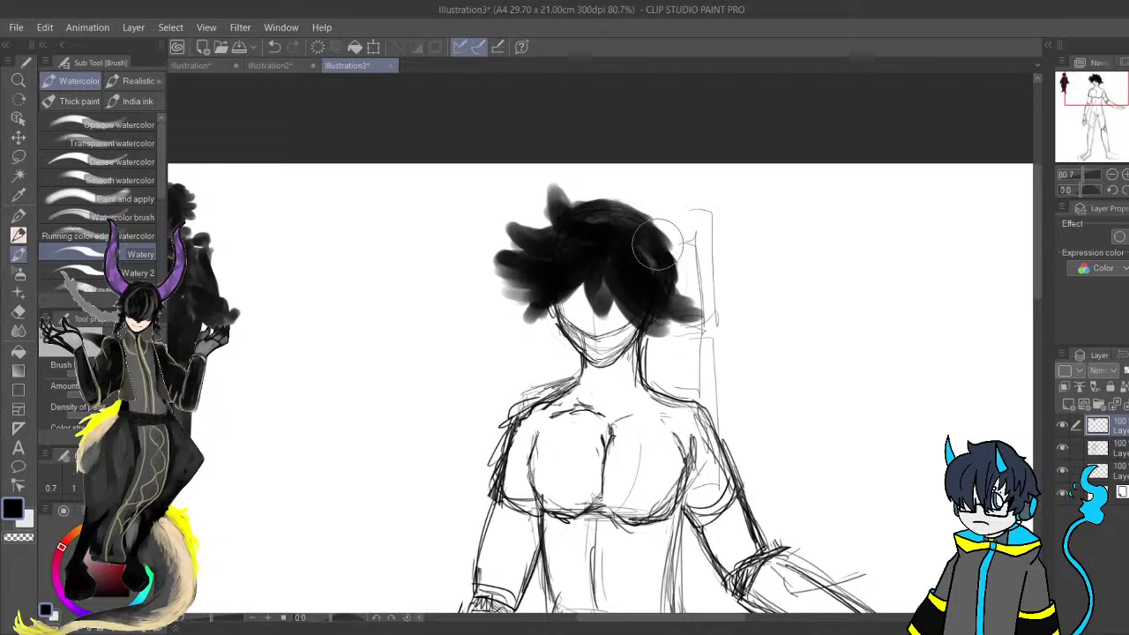
# Try a hanging strand beside the face, undo it, and clear all painted hair from the layer.
pyautogui.moveTo(555, 328); pyautogui.dragTo(563, 378)
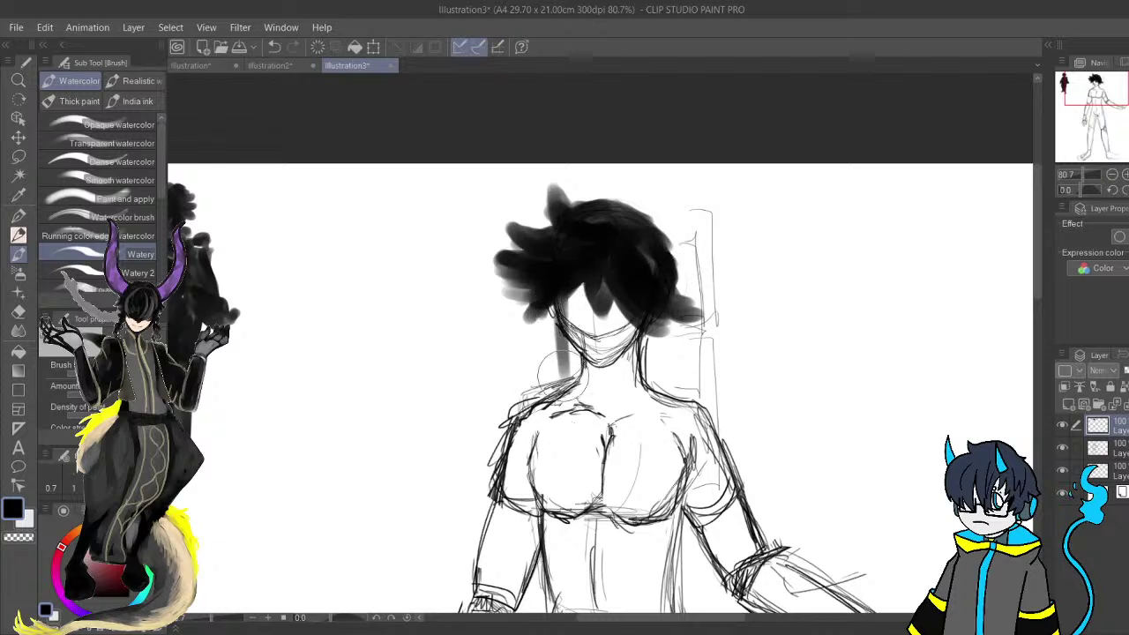
pyautogui.moveTo(560, 324)
pyautogui.mouseDown()
pyautogui.moveTo(559, 401)
pyautogui.moveTo(564, 320)
pyautogui.mouseUp()
pyautogui.hotkey('ctrl', 'z')
pyautogui.hotkey('ctrl', 'z')
pyautogui.hotkey('ctrl', 'z')
pyautogui.hotkey('ctrl', 'z')
pyautogui.hotkey('ctrl', 'z')
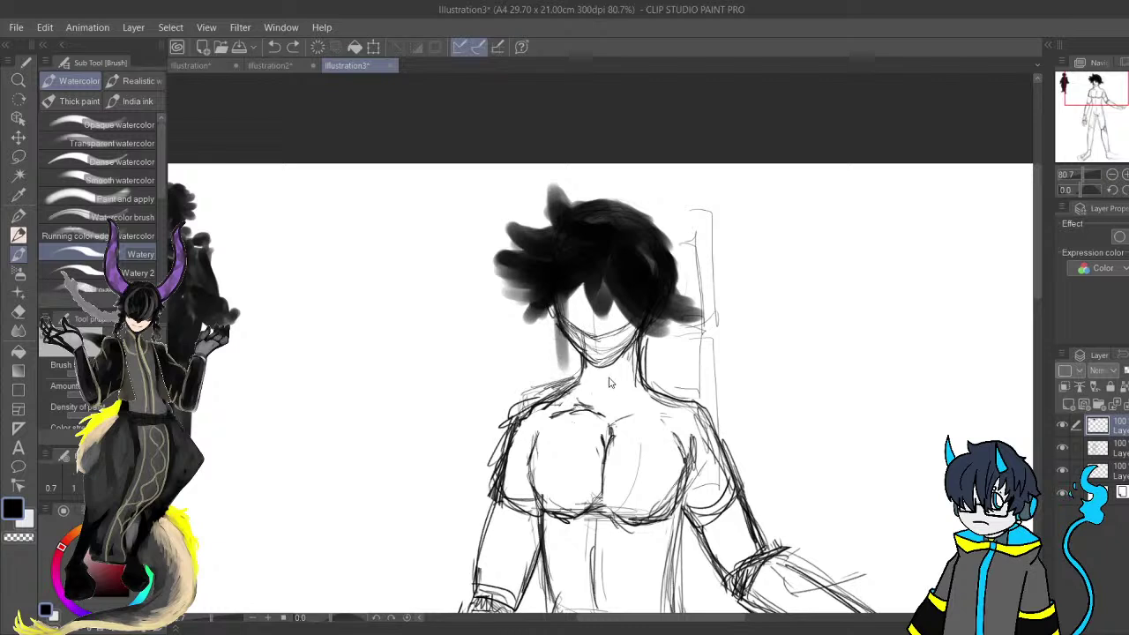
pyautogui.press('Delete')
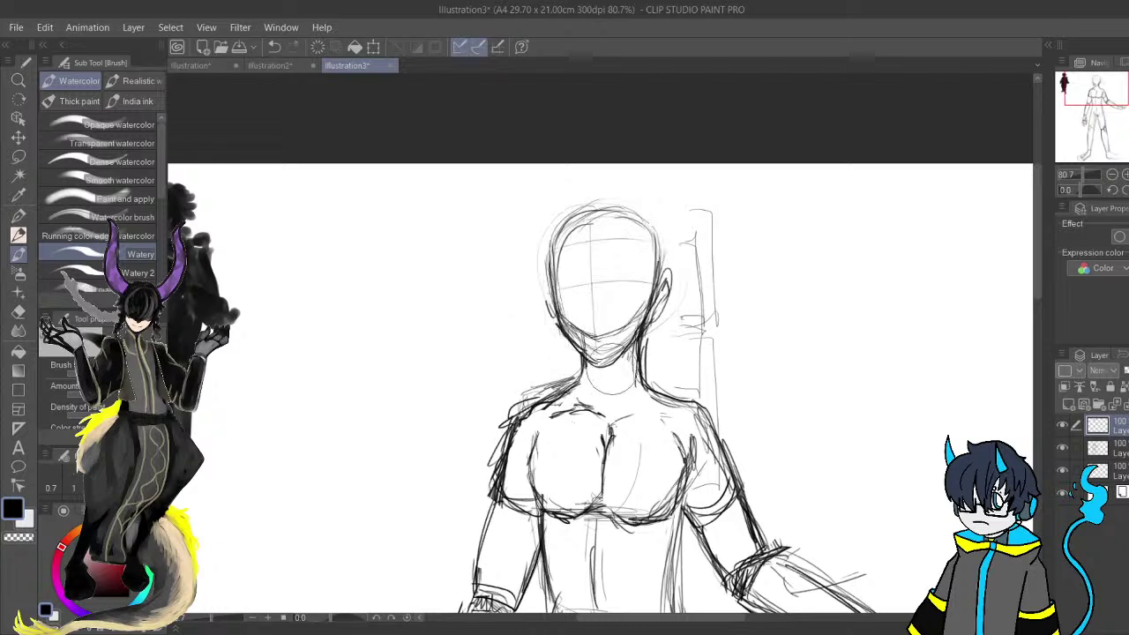
pyautogui.moveTo(587, 303); pyautogui.dragTo(594, 232)
pyautogui.moveTo(606, 321); pyautogui.dragTo(616, 243)
pyautogui.moveTo(593, 205); pyautogui.dragTo(606, 361)
pyautogui.moveTo(619, 403); pyautogui.dragTo(622, 372)
pyautogui.moveTo(613, 263); pyautogui.dragTo(615, 267)
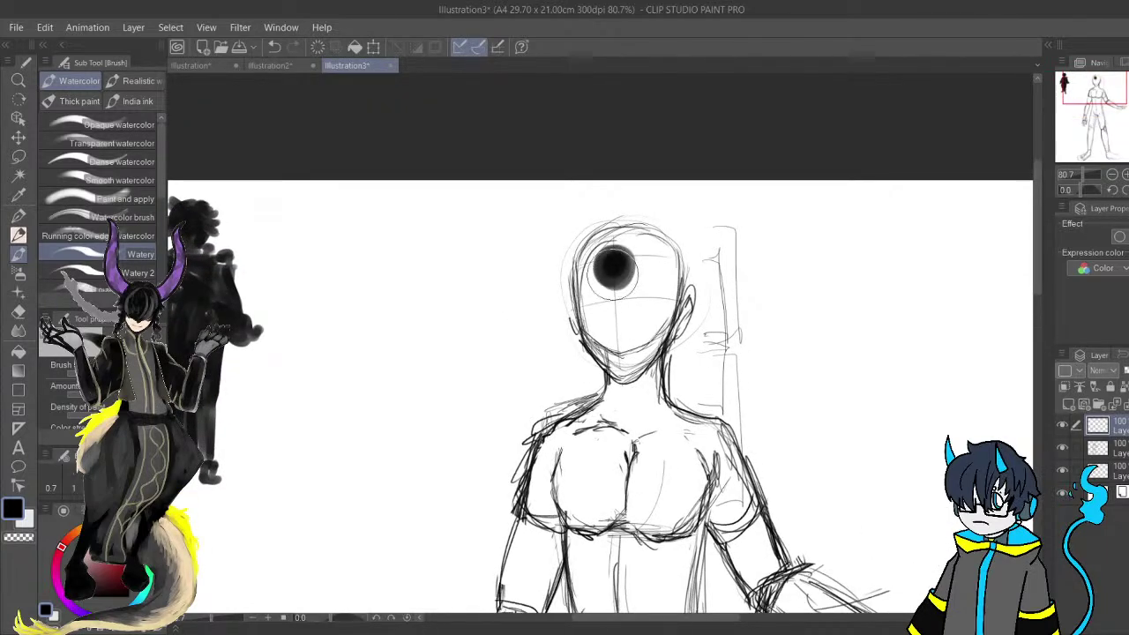
pyautogui.hotkey('ctrl', 'z')
# Paint long, straight black hair with a centre parting, framing the face and falling to both shoulders.
pyautogui.moveTo(579, 287); pyautogui.dragTo(577, 395)
pyautogui.moveTo(619, 228)
pyautogui.mouseDown()
pyautogui.moveTo(578, 318)
pyautogui.moveTo(587, 273)
pyautogui.mouseUp()
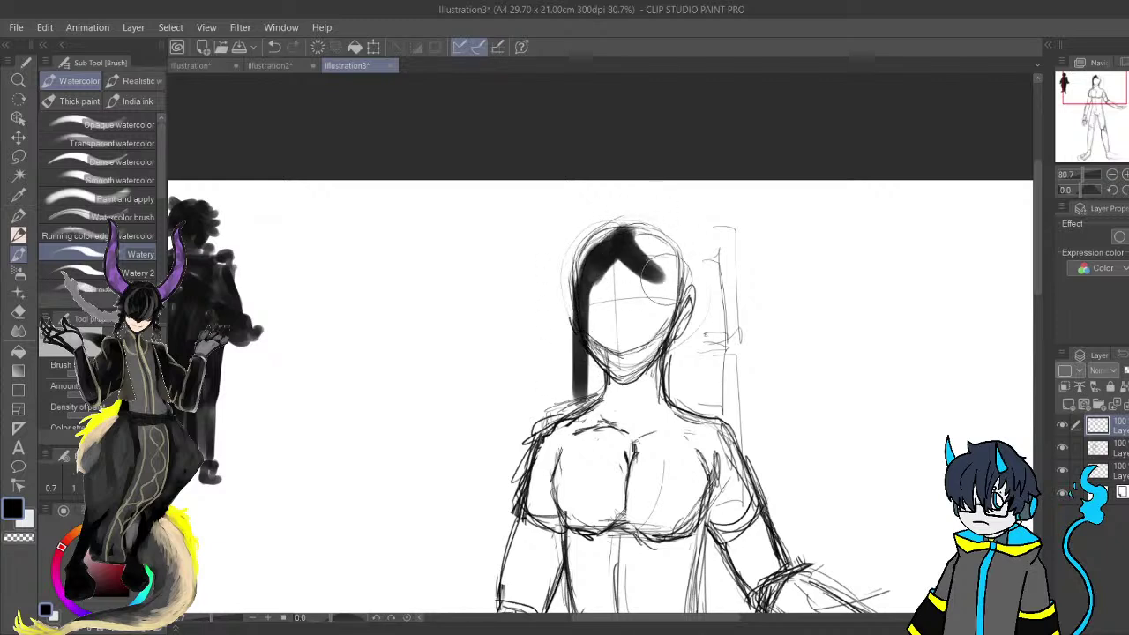
pyautogui.moveTo(627, 247)
pyautogui.mouseDown()
pyautogui.moveTo(672, 285)
pyautogui.moveTo(679, 410)
pyautogui.mouseUp()
pyautogui.moveTo(584, 349)
pyautogui.mouseDown()
pyautogui.moveTo(582, 388)
pyautogui.moveTo(600, 402)
pyautogui.moveTo(590, 375)
pyautogui.mouseUp()
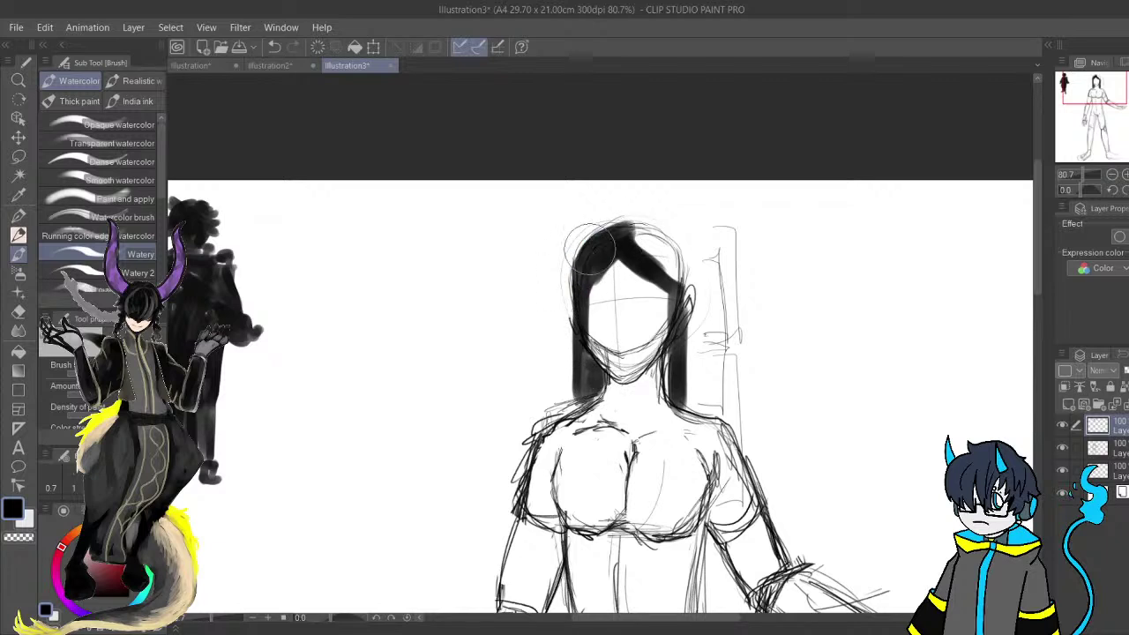
pyautogui.moveTo(642, 253)
pyautogui.mouseDown()
pyautogui.moveTo(626, 231)
pyautogui.moveTo(661, 269)
pyautogui.moveTo(638, 243)
pyautogui.moveTo(670, 256)
pyautogui.moveTo(661, 265)
pyautogui.moveTo(687, 333)
pyautogui.moveTo(687, 388)
pyautogui.mouseUp()
pyautogui.moveTo(622, 245)
pyautogui.mouseDown()
pyautogui.moveTo(582, 262)
pyautogui.moveTo(585, 275)
pyautogui.moveTo(628, 225)
pyautogui.moveTo(584, 253)
pyautogui.moveTo(581, 333)
pyautogui.mouseUp()
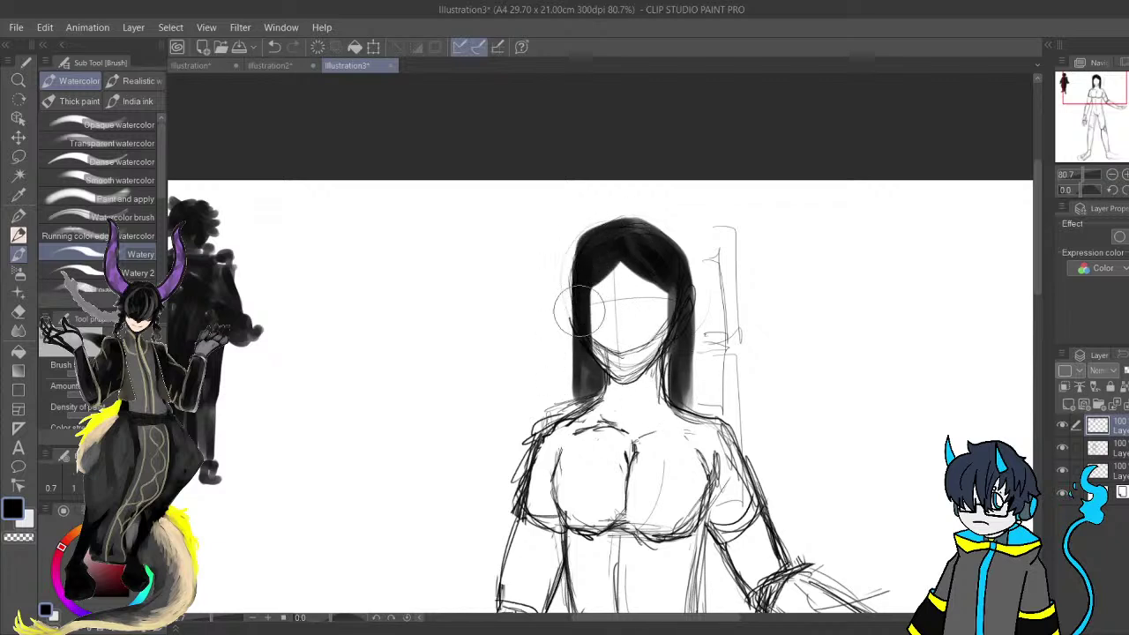
pyautogui.moveTo(627, 220)
pyautogui.mouseDown()
pyautogui.moveTo(584, 257)
pyautogui.moveTo(579, 362)
pyautogui.moveTo(609, 259)
pyautogui.moveTo(662, 243)
pyautogui.moveTo(652, 235)
pyautogui.moveTo(681, 275)
pyautogui.mouseUp()
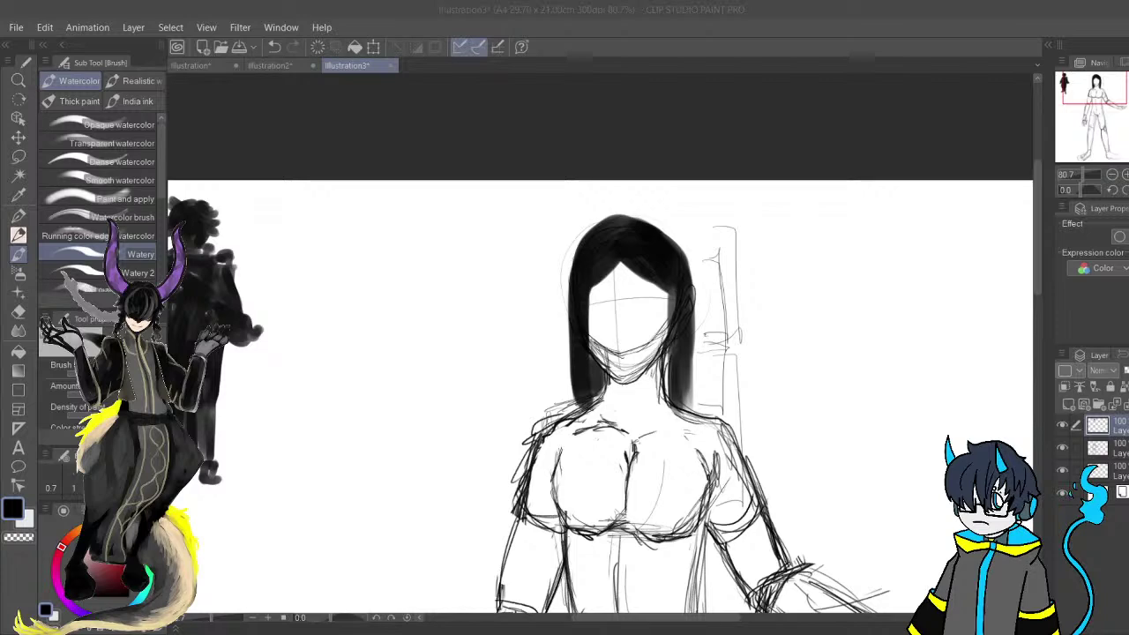
# Trim the hair's outer edge along the upper left of the crown with the Hard eraser.
pyautogui.scroll(-1, 602, 374)
pyautogui.scroll(2, 603, 374)
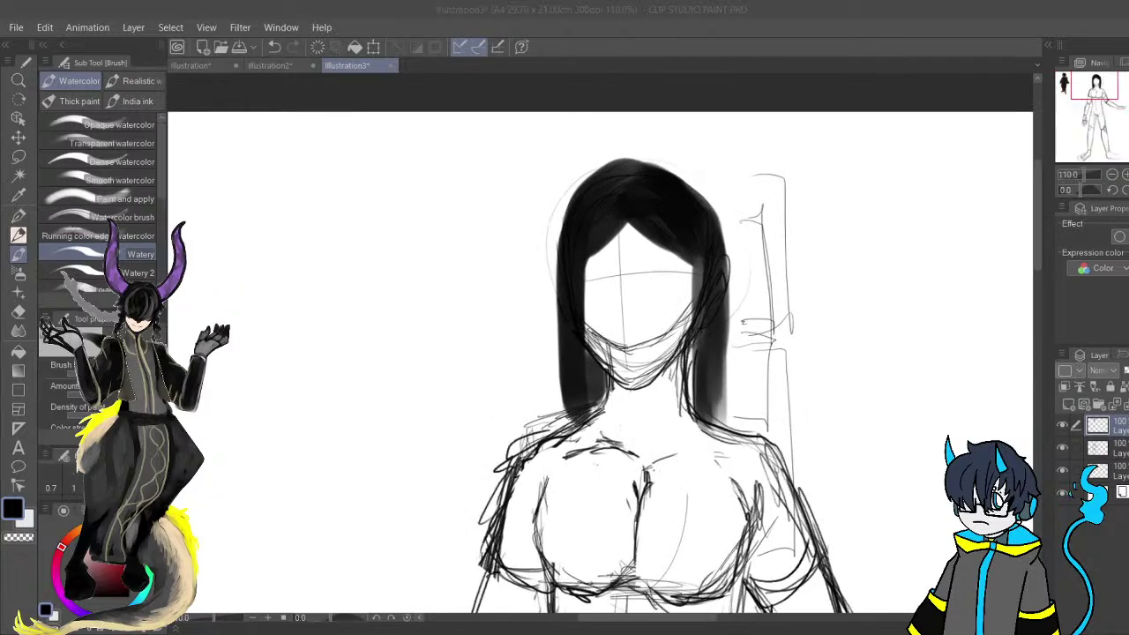
pyautogui.moveTo(565, 351); pyautogui.dragTo(628, 369)
pyautogui.hotkey('ctrl', 'z')
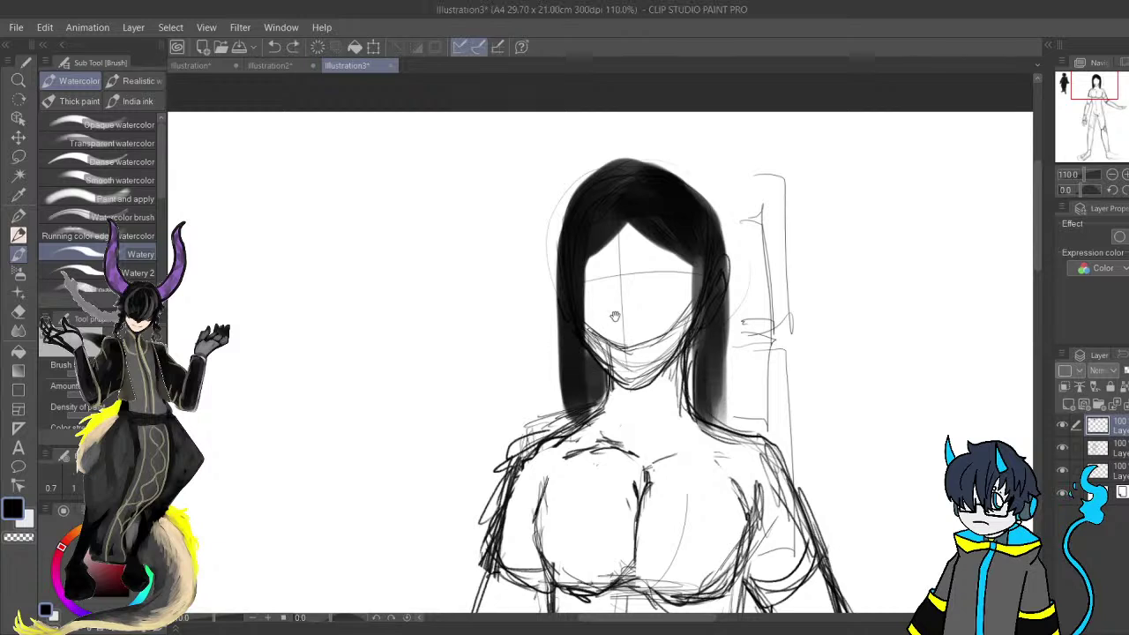
pyautogui.moveTo(607, 312); pyautogui.dragTo(544, 362)
pyautogui.press('e')
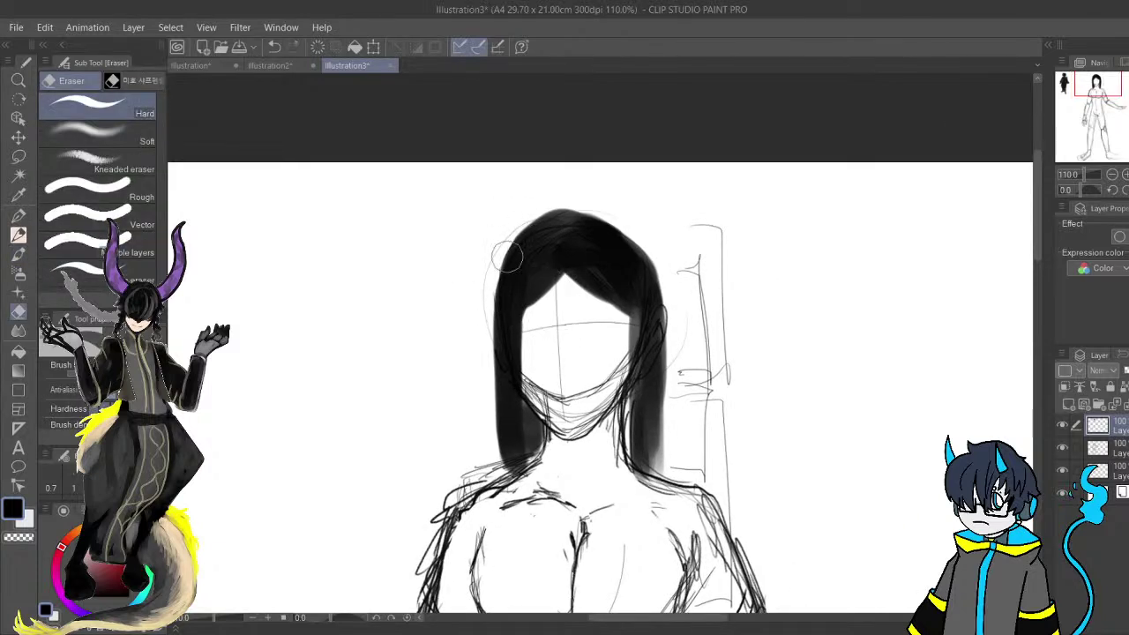
pyautogui.moveTo(485, 296); pyautogui.dragTo(589, 209)
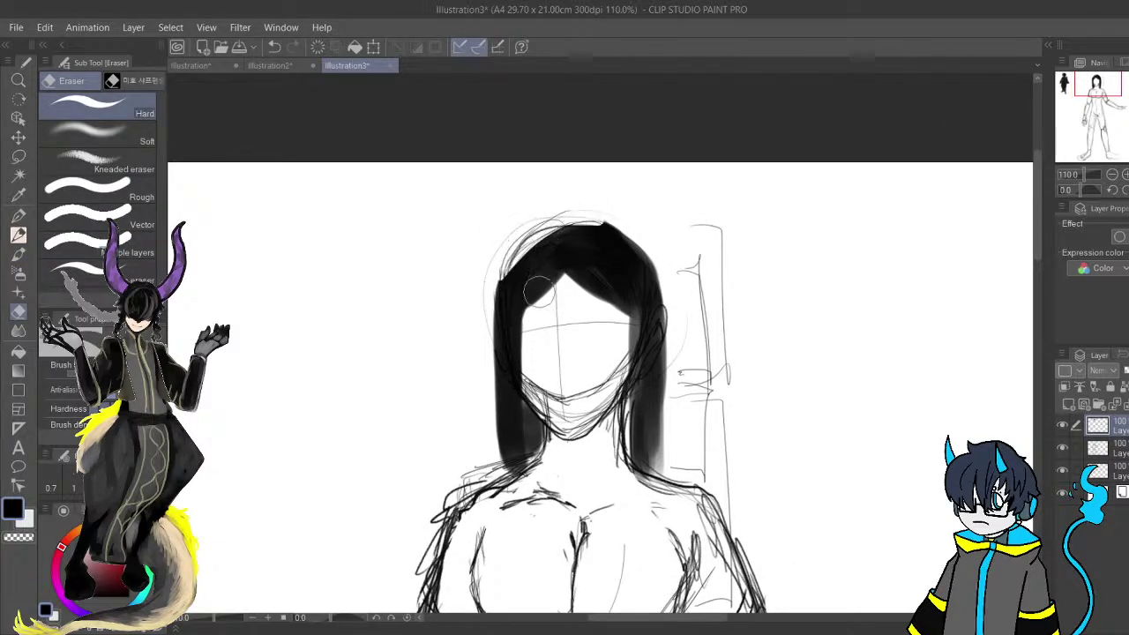
# Paint fuller black hair with the Watery brush, adding flared tufts, a raised crown and long locks reaching the chest.
pyautogui.press('b')
pyautogui.moveTo(494, 304)
pyautogui.mouseDown()
pyautogui.moveTo(537, 234)
pyautogui.moveTo(587, 216)
pyautogui.moveTo(509, 271)
pyautogui.moveTo(592, 228)
pyautogui.mouseUp()
pyautogui.moveTo(588, 348); pyautogui.dragTo(654, 314)
pyautogui.moveTo(605, 226)
pyautogui.mouseDown()
pyautogui.moveTo(540, 275)
pyautogui.moveTo(580, 240)
pyautogui.moveTo(526, 265)
pyautogui.moveTo(588, 231)
pyautogui.moveTo(558, 239)
pyautogui.moveTo(580, 232)
pyautogui.moveTo(570, 231)
pyautogui.moveTo(577, 217)
pyautogui.moveTo(642, 204)
pyautogui.mouseUp()
pyautogui.moveTo(626, 272)
pyautogui.mouseDown()
pyautogui.moveTo(491, 378)
pyautogui.moveTo(559, 265)
pyautogui.moveTo(638, 349)
pyautogui.moveTo(642, 319)
pyautogui.moveTo(579, 247)
pyautogui.moveTo(612, 222)
pyautogui.moveTo(683, 355)
pyautogui.mouseUp()
pyautogui.moveTo(654, 405); pyautogui.dragTo(528, 347)
pyautogui.moveTo(494, 269); pyautogui.dragTo(651, 300)
pyautogui.moveTo(533, 368)
pyautogui.mouseDown()
pyautogui.moveTo(513, 417)
pyautogui.moveTo(539, 378)
pyautogui.moveTo(536, 510)
pyautogui.mouseUp()
pyautogui.moveTo(577, 421); pyautogui.dragTo(520, 314)
pyautogui.moveTo(623, 222)
pyautogui.mouseDown()
pyautogui.moveTo(631, 380)
pyautogui.moveTo(638, 272)
pyautogui.mouseUp()
# Paint a thick black outline along the jaw and fill the face with white.
pyautogui.moveTo(512, 282)
pyautogui.mouseDown()
pyautogui.moveTo(557, 327)
pyautogui.moveTo(608, 291)
pyautogui.mouseUp()
pyautogui.hotkey('ctrl', 'z')
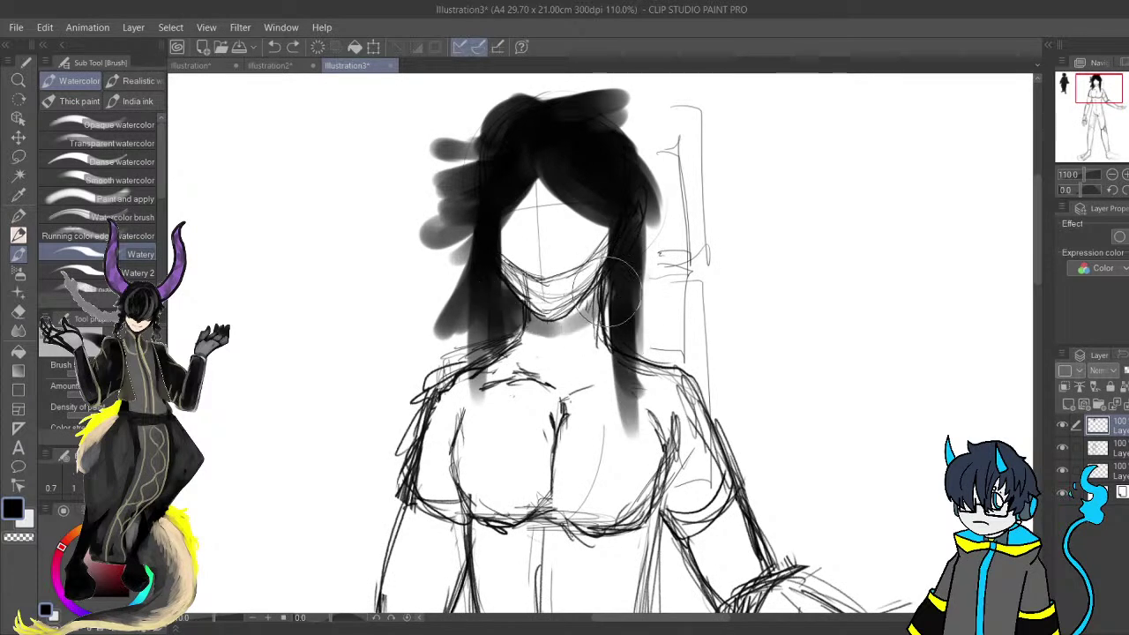
pyautogui.moveTo(510, 280)
pyautogui.mouseDown()
pyautogui.moveTo(518, 306)
pyautogui.moveTo(607, 283)
pyautogui.mouseUp()
pyautogui.hotkey('ctrl', 'z')
pyautogui.hotkey('ctrl', 'z')
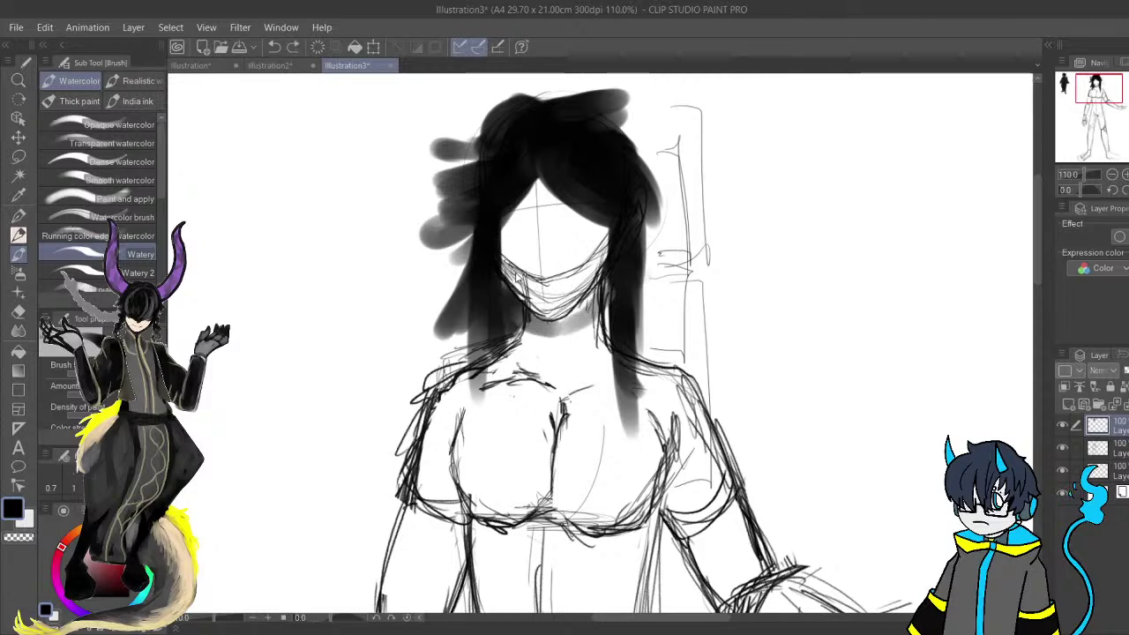
pyautogui.moveTo(501, 276)
pyautogui.mouseDown()
pyautogui.moveTo(548, 317)
pyautogui.moveTo(604, 259)
pyautogui.mouseUp()
pyautogui.moveTo(503, 276)
pyautogui.mouseDown()
pyautogui.moveTo(612, 269)
pyautogui.moveTo(557, 309)
pyautogui.moveTo(512, 276)
pyautogui.moveTo(573, 330)
pyautogui.mouseUp()
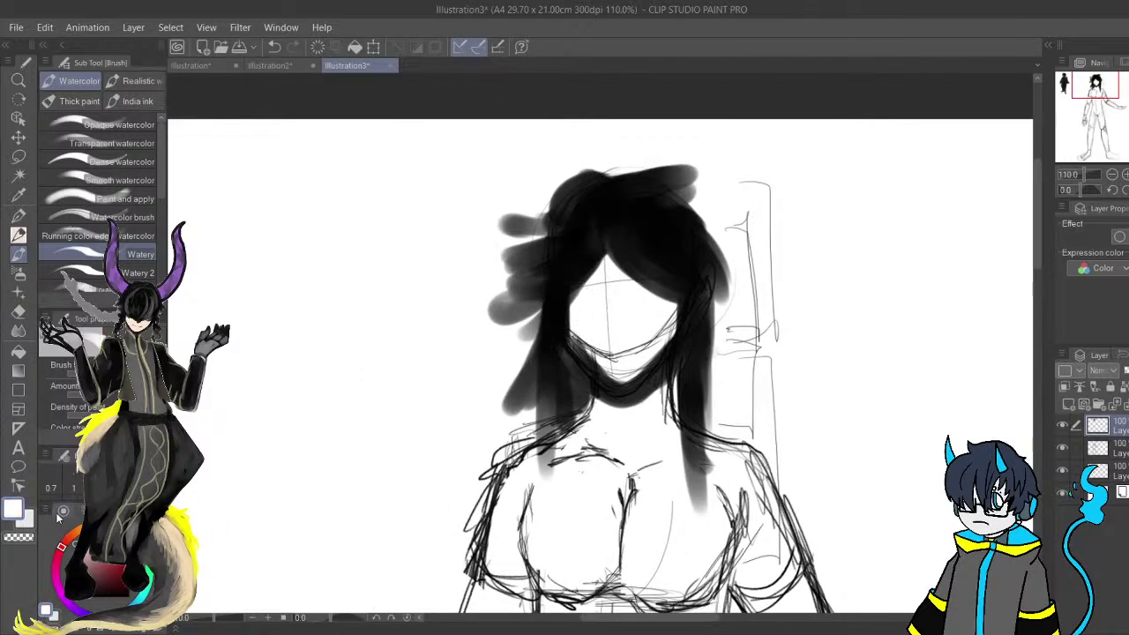
pyautogui.moveTo(577, 319)
pyautogui.mouseDown()
pyautogui.moveTo(592, 341)
pyautogui.moveTo(605, 323)
pyautogui.moveTo(642, 357)
pyautogui.moveTo(657, 339)
pyautogui.moveTo(608, 379)
pyautogui.moveTo(602, 373)
pyautogui.moveTo(650, 338)
pyautogui.moveTo(588, 316)
pyautogui.mouseUp()
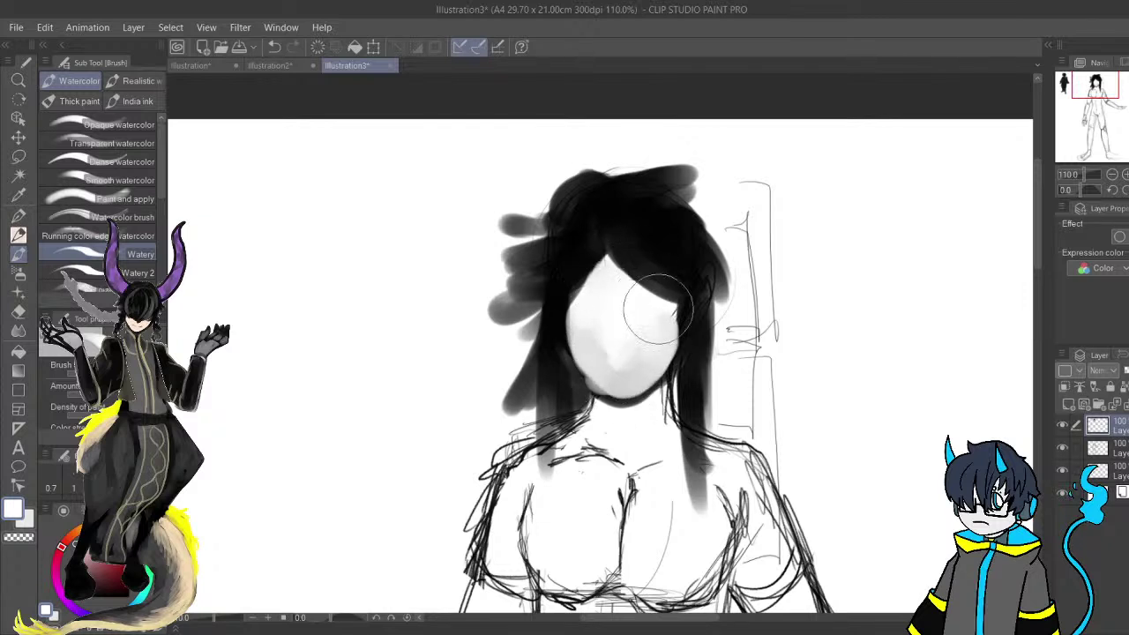
pyautogui.moveTo(666, 354); pyautogui.dragTo(682, 252)
# Fill out the hair's left side in black and sharpen its tufts into points with the Hard eraser.
pyautogui.moveTo(602, 215)
pyautogui.mouseDown()
pyautogui.moveTo(643, 255)
pyautogui.moveTo(677, 212)
pyautogui.moveTo(642, 243)
pyautogui.mouseUp()
pyautogui.moveTo(601, 228)
pyautogui.mouseDown()
pyautogui.moveTo(536, 329)
pyautogui.moveTo(586, 278)
pyautogui.moveTo(597, 243)
pyautogui.moveTo(556, 313)
pyautogui.moveTo(554, 263)
pyautogui.moveTo(515, 314)
pyautogui.moveTo(538, 305)
pyautogui.moveTo(574, 216)
pyautogui.moveTo(493, 250)
pyautogui.moveTo(536, 253)
pyautogui.moveTo(550, 204)
pyautogui.moveTo(537, 228)
pyautogui.moveTo(635, 205)
pyautogui.moveTo(570, 195)
pyautogui.moveTo(642, 190)
pyautogui.mouseUp()
pyautogui.moveTo(632, 292); pyautogui.dragTo(718, 336)
pyautogui.press('e')
pyautogui.moveTo(566, 273)
pyautogui.mouseDown()
pyautogui.moveTo(622, 227)
pyautogui.moveTo(601, 241)
pyautogui.mouseUp()
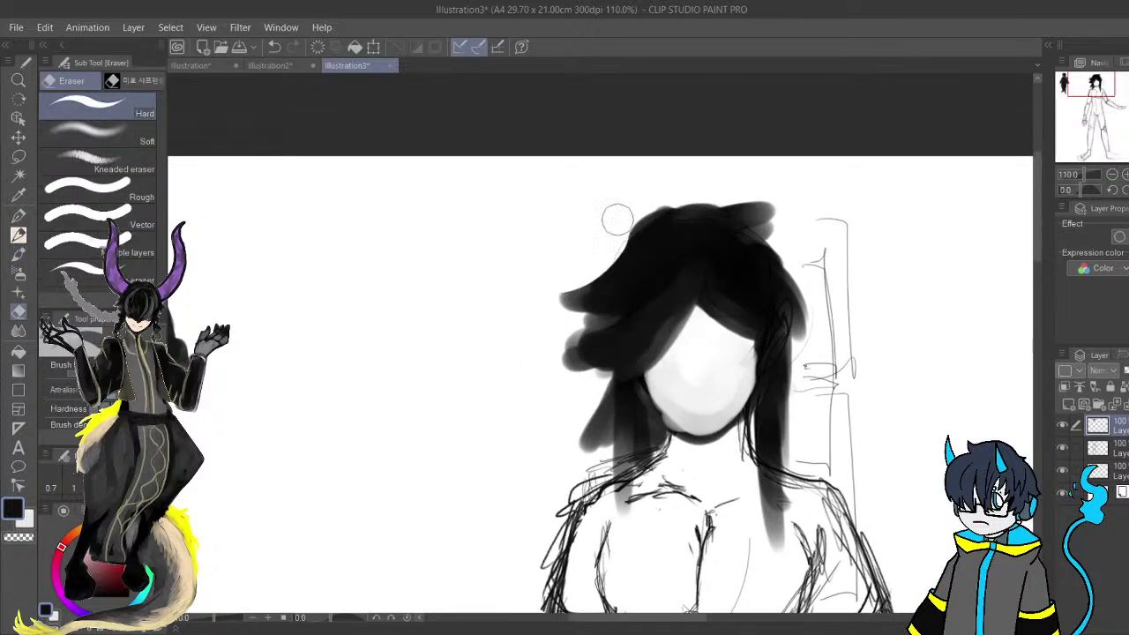
pyautogui.moveTo(554, 327)
pyautogui.mouseDown()
pyautogui.moveTo(580, 327)
pyautogui.moveTo(583, 340)
pyautogui.mouseUp()
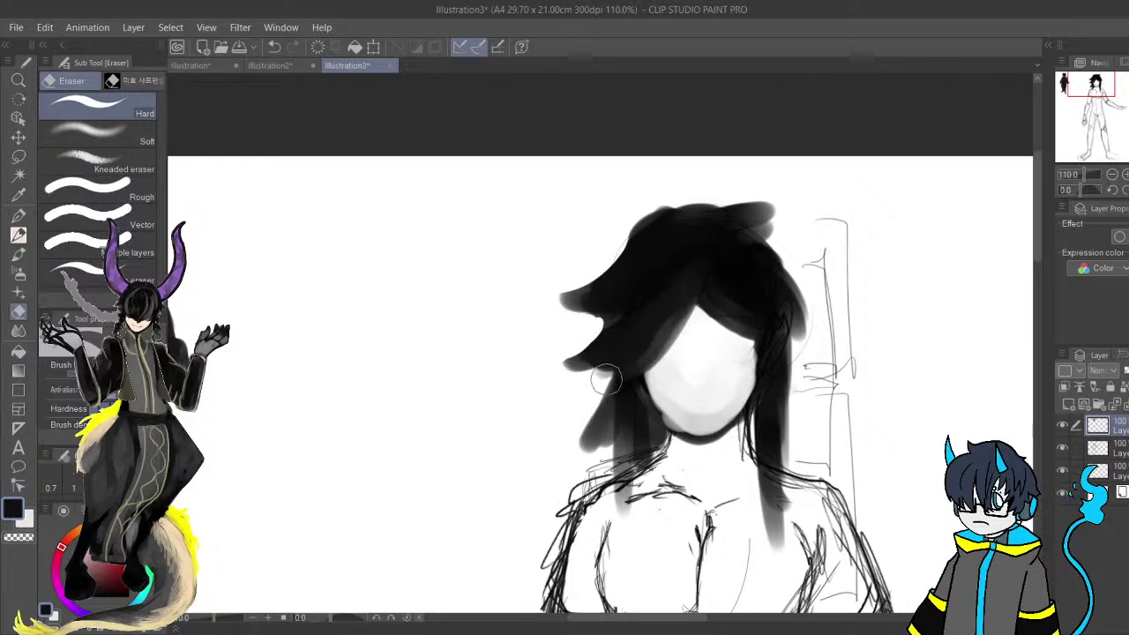
# Paint more strands into the left side of the hair and a soft fringe strand across the upper right of the face.
pyautogui.press('b')
pyautogui.moveTo(612, 305)
pyautogui.mouseDown()
pyautogui.moveTo(639, 253)
pyautogui.moveTo(636, 277)
pyautogui.moveTo(603, 283)
pyautogui.moveTo(680, 226)
pyautogui.mouseUp()
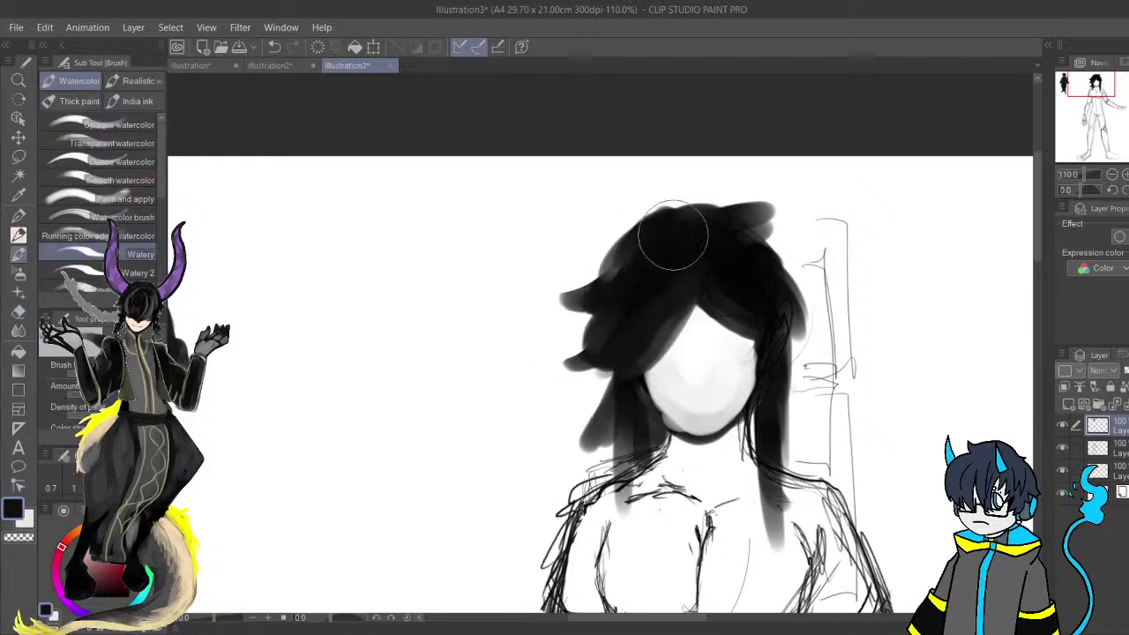
pyautogui.moveTo(690, 312); pyautogui.dragTo(605, 330)
pyautogui.moveTo(621, 291)
pyautogui.mouseDown()
pyautogui.moveTo(662, 391)
pyautogui.moveTo(700, 362)
pyautogui.mouseUp()
pyautogui.moveTo(603, 308)
pyautogui.mouseDown()
pyautogui.moveTo(653, 331)
pyautogui.moveTo(692, 375)
pyautogui.moveTo(630, 347)
pyautogui.mouseUp()
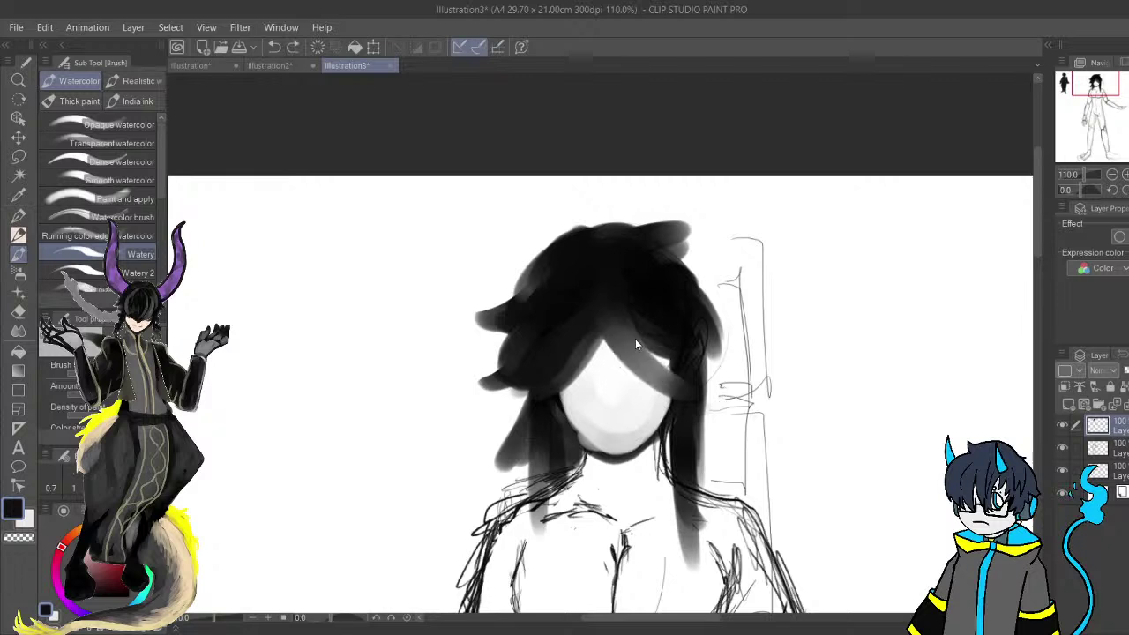
pyautogui.moveTo(605, 297)
pyautogui.mouseDown()
pyautogui.moveTo(650, 353)
pyautogui.moveTo(659, 345)
pyautogui.moveTo(621, 334)
pyautogui.moveTo(655, 366)
pyautogui.moveTo(591, 332)
pyautogui.moveTo(697, 381)
pyautogui.moveTo(587, 314)
pyautogui.moveTo(607, 313)
pyautogui.moveTo(600, 335)
pyautogui.moveTo(626, 345)
pyautogui.moveTo(705, 347)
pyautogui.moveTo(689, 371)
pyautogui.mouseUp()
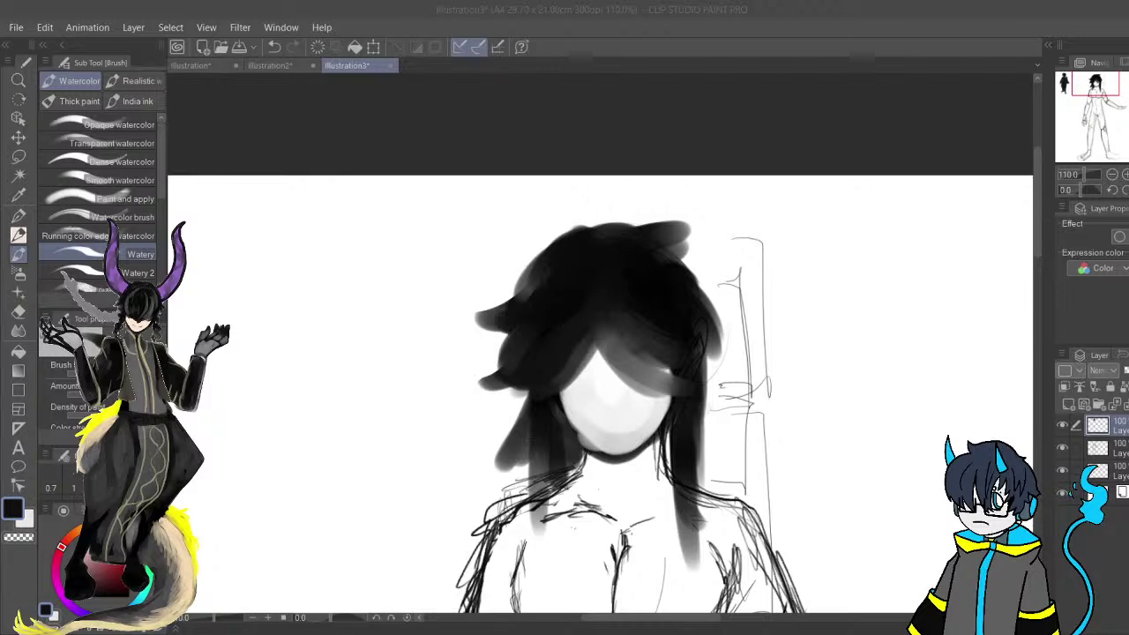
# Add a layer below the hair layer and paint a thick black waistband and baggy trouser outline over the sketch's hips and legs.
pyautogui.scroll(-1, 575, 416)
pyautogui.scroll(1, 576, 418)
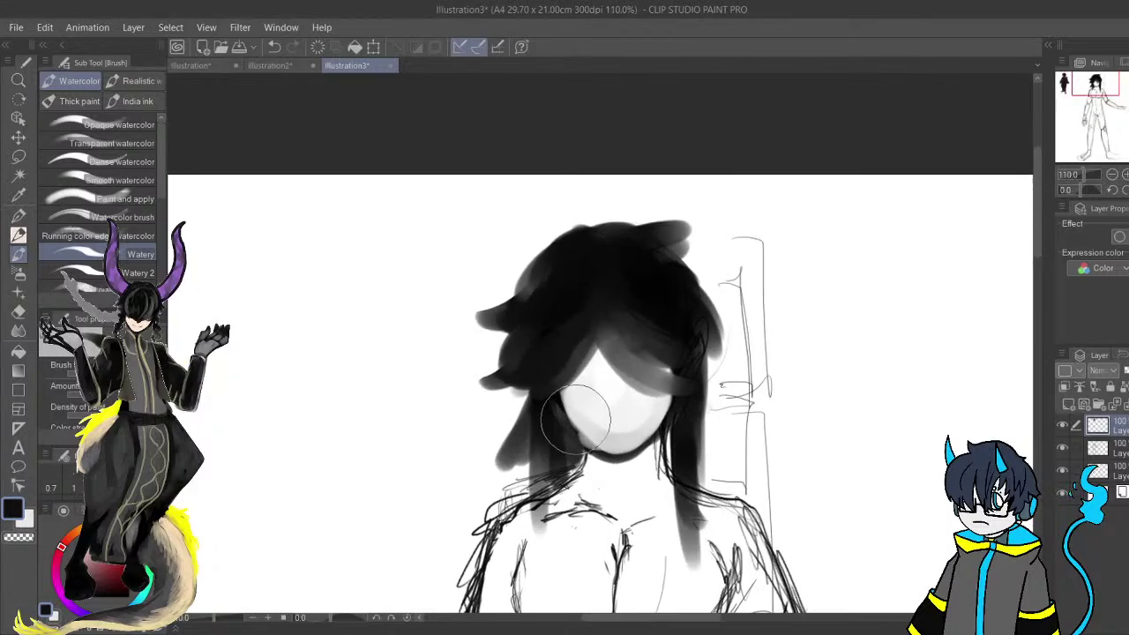
pyautogui.moveTo(542, 448)
pyautogui.mouseDown()
pyautogui.moveTo(541, 365)
pyautogui.moveTo(775, 563)
pyautogui.mouseUp()
pyautogui.moveTo(452, 215)
pyautogui.mouseDown()
pyautogui.moveTo(617, 388)
pyautogui.moveTo(585, 304)
pyautogui.mouseUp()
pyautogui.scroll(-4, 458, 366)
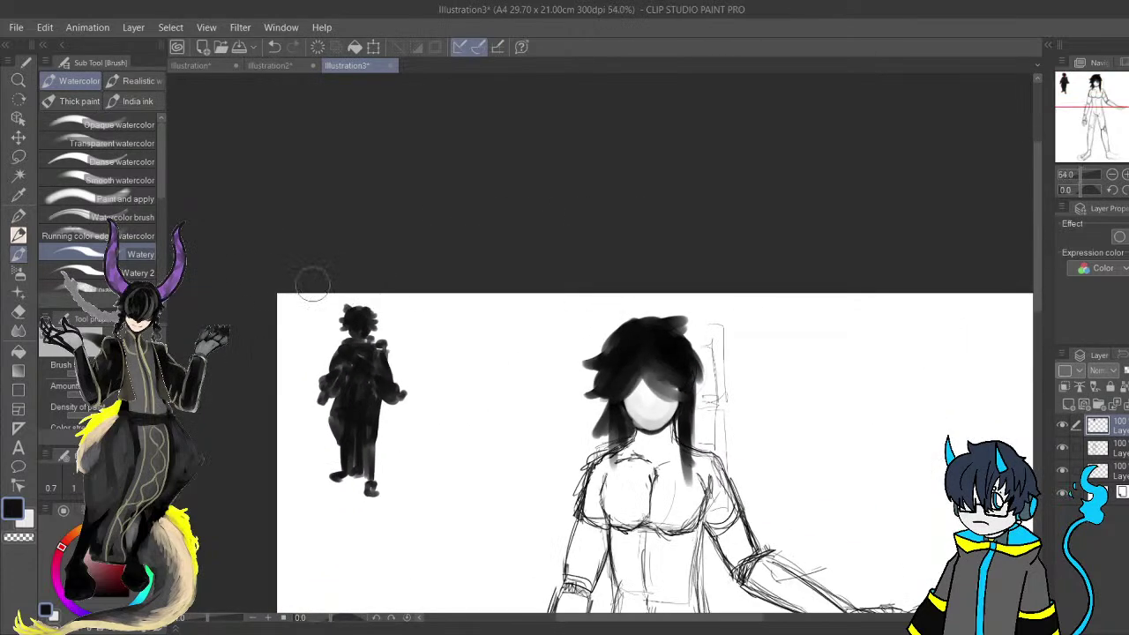
pyautogui.moveTo(531, 313); pyautogui.dragTo(529, 131)
pyautogui.moveTo(613, 323); pyautogui.dragTo(571, 165)
pyautogui.scroll(-2, 685, 304)
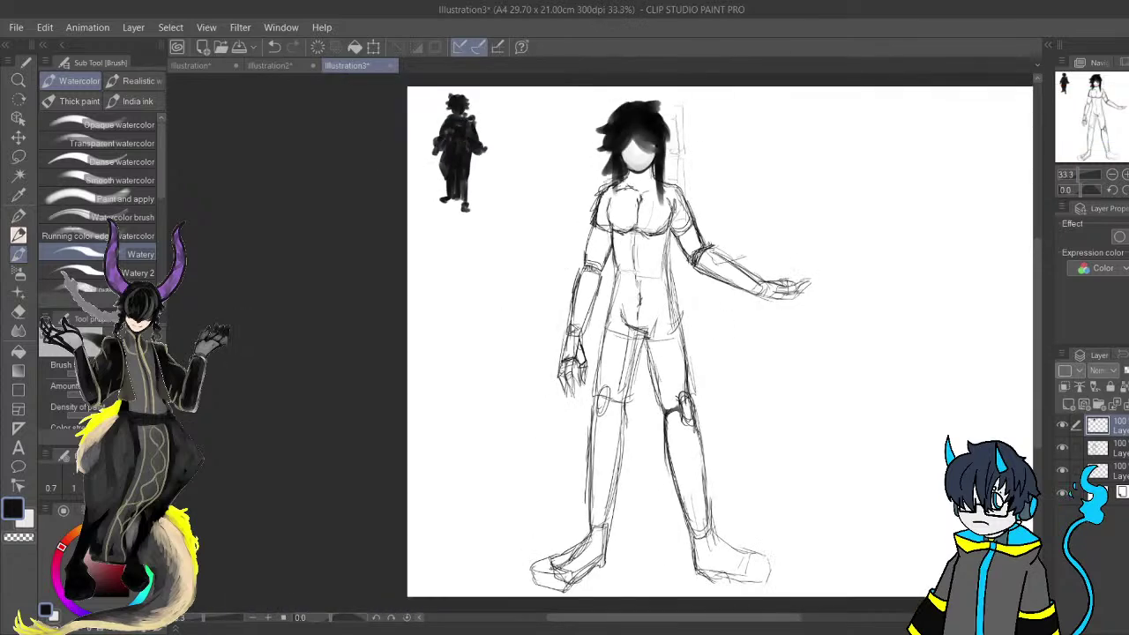
pyautogui.click(1069, 404)
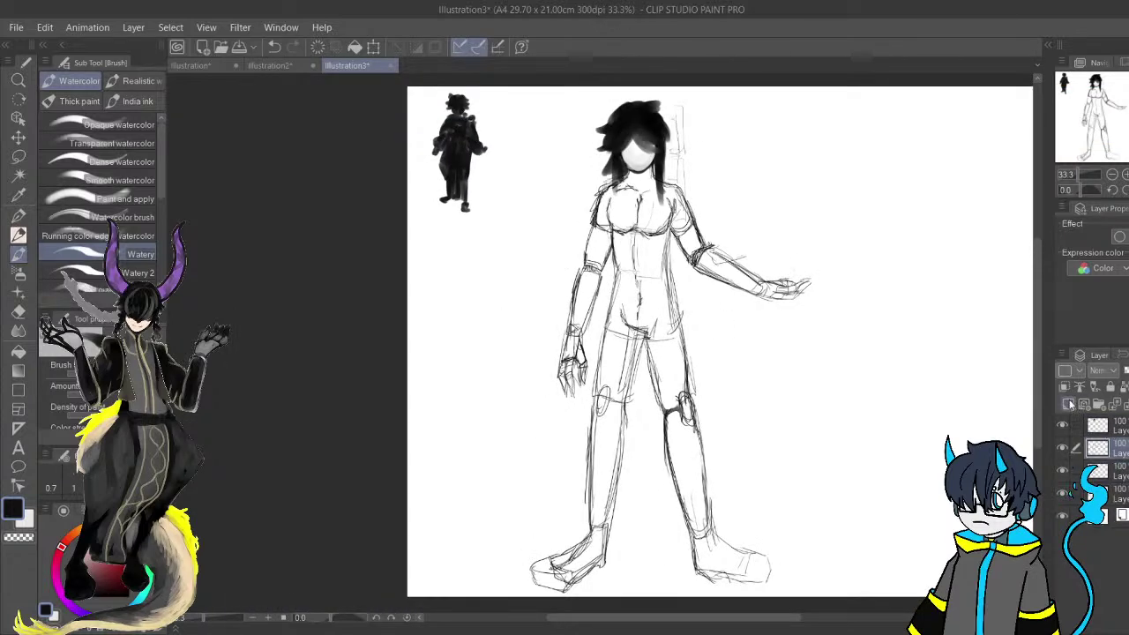
pyautogui.moveTo(652, 307)
pyautogui.mouseDown()
pyautogui.moveTo(688, 339)
pyautogui.moveTo(670, 328)
pyautogui.moveTo(710, 334)
pyautogui.moveTo(636, 347)
pyautogui.moveTo(724, 358)
pyautogui.moveTo(652, 361)
pyautogui.moveTo(613, 459)
pyautogui.moveTo(628, 535)
pyautogui.moveTo(666, 494)
pyautogui.moveTo(673, 401)
pyautogui.mouseUp()
pyautogui.moveTo(674, 464)
pyautogui.mouseDown()
pyautogui.moveTo(683, 386)
pyautogui.moveTo(695, 391)
pyautogui.moveTo(679, 423)
pyautogui.moveTo(681, 488)
pyautogui.moveTo(716, 525)
pyautogui.moveTo(759, 506)
pyautogui.moveTo(736, 514)
pyautogui.moveTo(739, 456)
pyautogui.moveTo(710, 357)
pyautogui.mouseUp()
pyautogui.hotkey('ctrl', 'z')
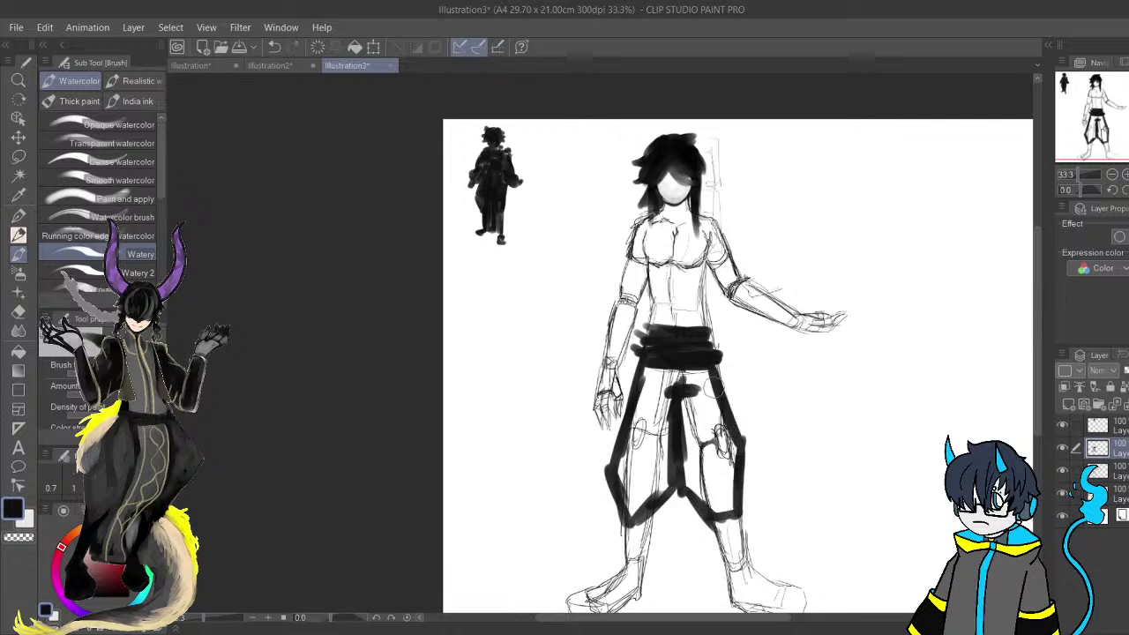
# Fill both trouser legs with black strokes and extend tapered cuffs down to the ankles.
pyautogui.moveTo(636, 417)
pyautogui.mouseDown()
pyautogui.moveTo(666, 361)
pyautogui.moveTo(620, 481)
pyautogui.moveTo(631, 452)
pyautogui.moveTo(635, 515)
pyautogui.moveTo(618, 460)
pyautogui.moveTo(636, 485)
pyautogui.moveTo(654, 456)
pyautogui.moveTo(682, 479)
pyautogui.moveTo(705, 449)
pyautogui.moveTo(723, 502)
pyautogui.moveTo(740, 462)
pyautogui.moveTo(685, 411)
pyautogui.moveTo(646, 433)
pyautogui.moveTo(661, 394)
pyautogui.moveTo(688, 376)
pyautogui.moveTo(718, 429)
pyautogui.moveTo(712, 453)
pyautogui.moveTo(640, 464)
pyautogui.moveTo(654, 438)
pyautogui.mouseUp()
pyautogui.moveTo(731, 418)
pyautogui.mouseDown()
pyautogui.moveTo(745, 459)
pyautogui.moveTo(746, 420)
pyautogui.moveTo(745, 460)
pyautogui.mouseUp()
pyautogui.moveTo(673, 440)
pyautogui.mouseDown()
pyautogui.moveTo(703, 538)
pyautogui.moveTo(703, 527)
pyautogui.mouseUp()
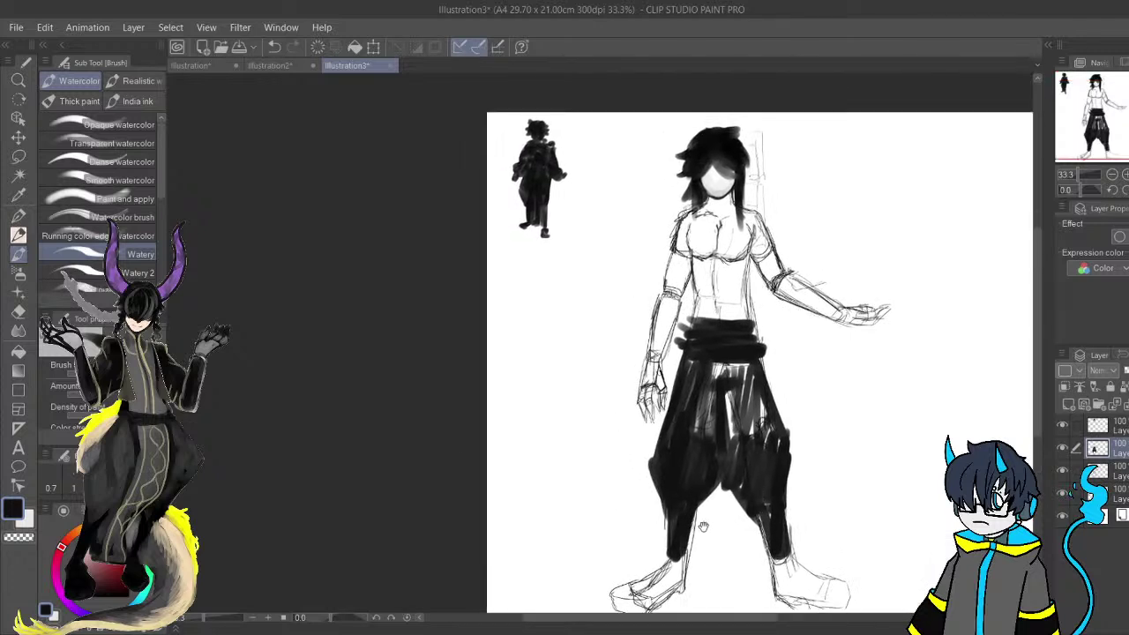
pyautogui.moveTo(758, 379); pyautogui.dragTo(741, 288)
pyautogui.moveTo(697, 240)
pyautogui.mouseDown()
pyautogui.moveTo(715, 286)
pyautogui.moveTo(684, 309)
pyautogui.moveTo(653, 416)
pyautogui.mouseUp()
pyautogui.moveTo(675, 342); pyautogui.dragTo(654, 388)
pyautogui.moveTo(751, 299)
pyautogui.mouseDown()
pyautogui.moveTo(770, 318)
pyautogui.moveTo(783, 371)
pyautogui.mouseUp()
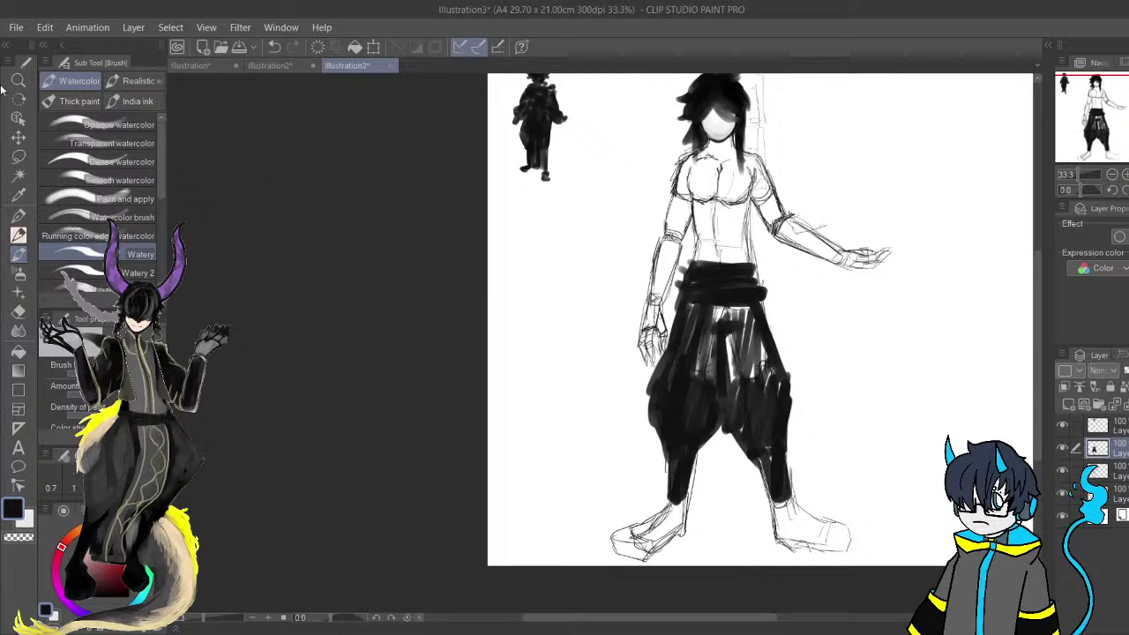
# Move the painted trousers layer into the blank area beside the figure to uncover the sketched legs.
pyautogui.click(18, 137)
pyautogui.moveTo(726, 327)
pyautogui.mouseDown()
pyautogui.moveTo(812, 326)
pyautogui.moveTo(1032, 282)
pyautogui.moveTo(963, 279)
pyautogui.mouseUp()
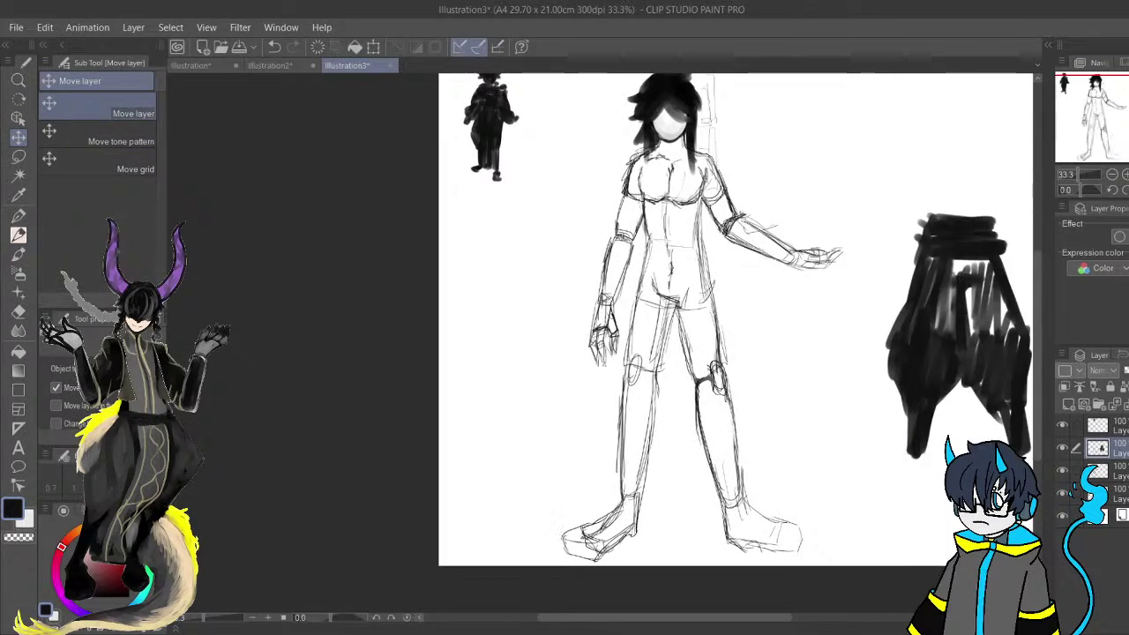
# On the pencil sketch layer, lasso the figure's left-hand leg from mid-thigh to foot.
pyautogui.click(1118, 471)
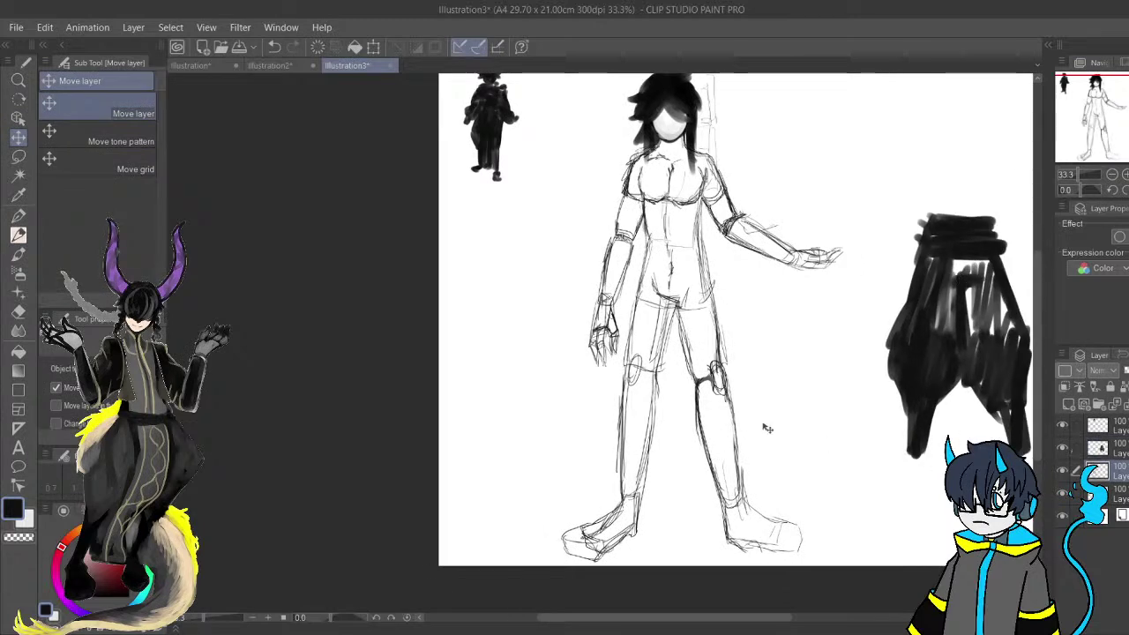
pyautogui.click(18, 176)
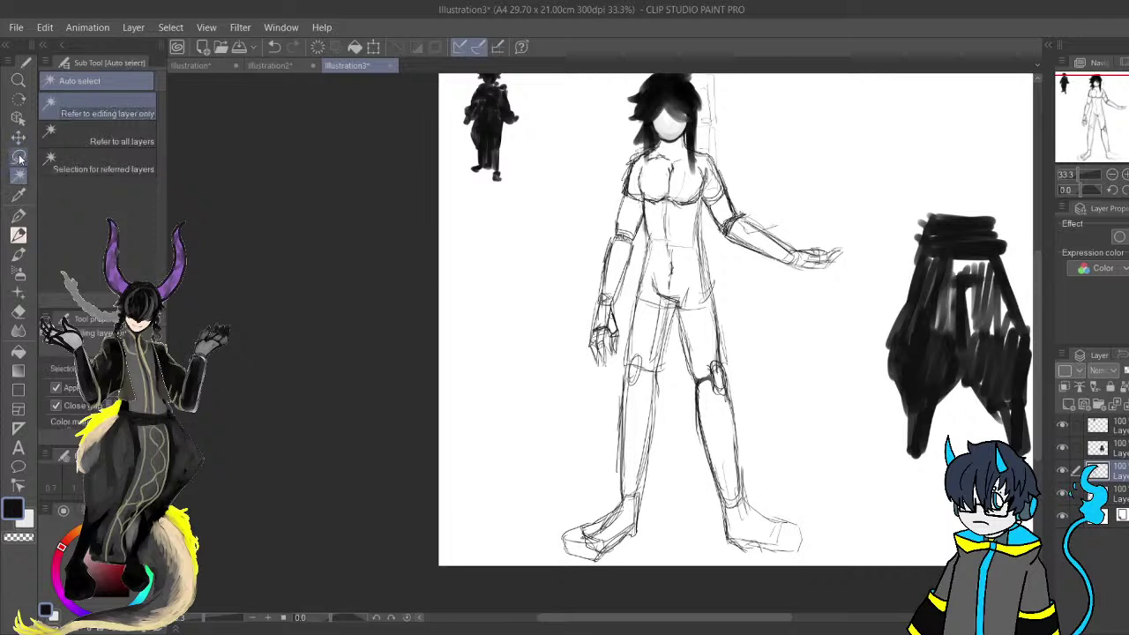
pyautogui.click(18, 157)
pyautogui.moveTo(680, 396)
pyautogui.mouseDown()
pyautogui.moveTo(506, 323)
pyautogui.moveTo(500, 343)
pyautogui.mouseUp()
pyautogui.moveTo(483, 263)
pyautogui.mouseDown()
pyautogui.moveTo(501, 486)
pyautogui.moveTo(366, 501)
pyautogui.mouseUp()
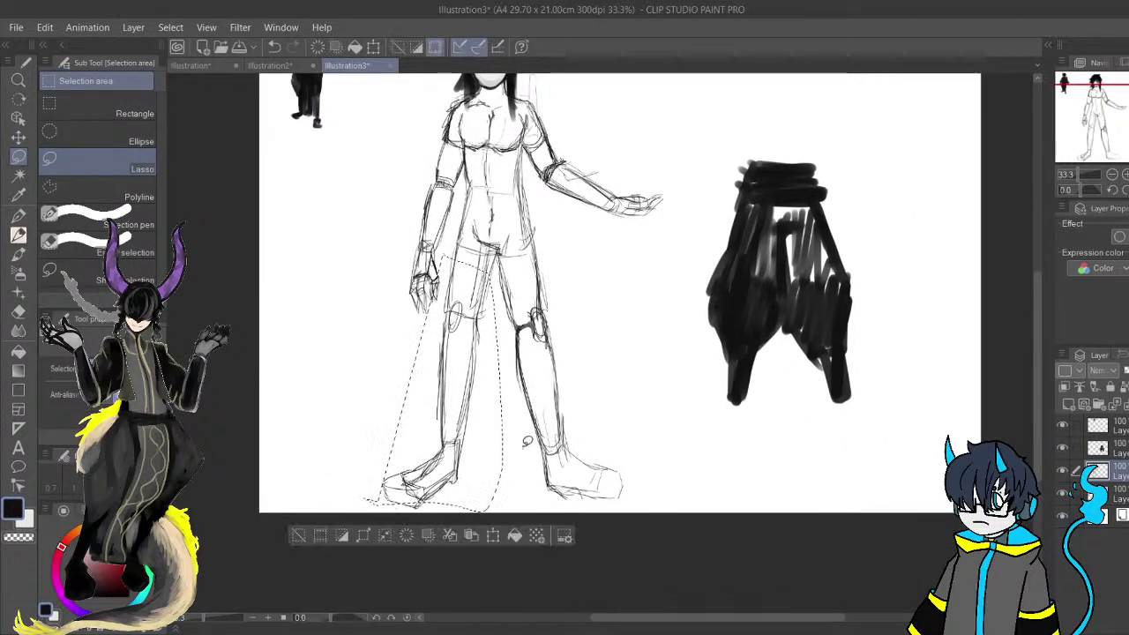
pyautogui.click(526, 446)
pyautogui.click(450, 252)
pyautogui.moveTo(501, 291)
pyautogui.mouseDown()
pyautogui.moveTo(467, 507)
pyautogui.moveTo(408, 380)
pyautogui.moveTo(476, 260)
pyautogui.mouseUp()
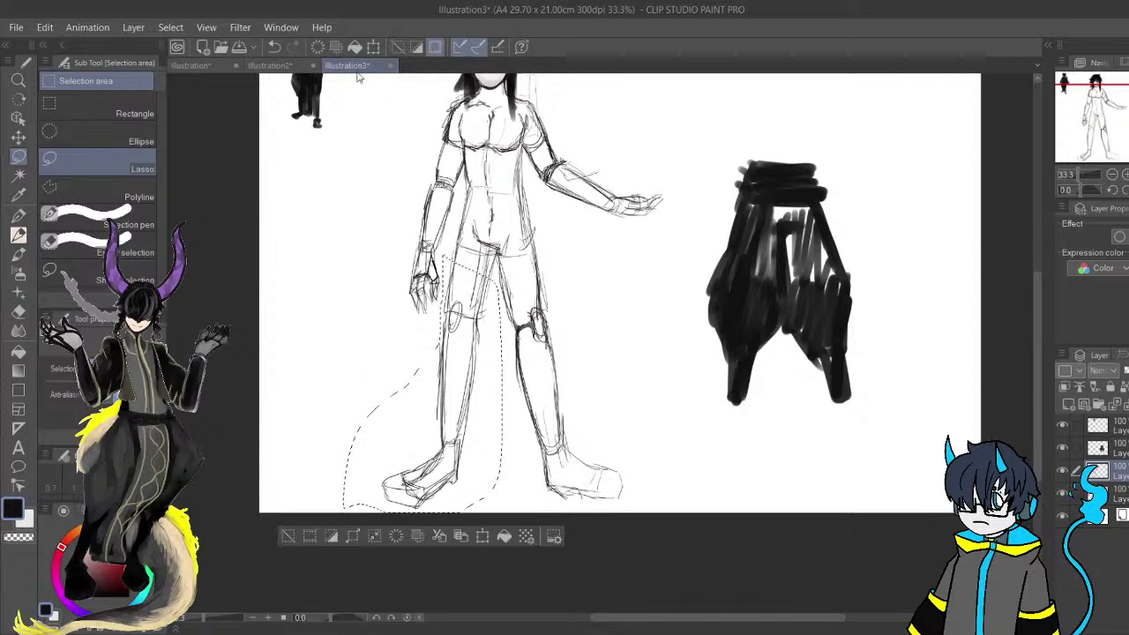
# Scale the selected leg down slightly, shift it lower under the thigh, and deselect it.
pyautogui.hotkey('ctrl', 't')
pyautogui.moveTo(341, 514); pyautogui.dragTo(354, 491)
pyautogui.moveTo(490, 331); pyautogui.dragTo(482, 336)
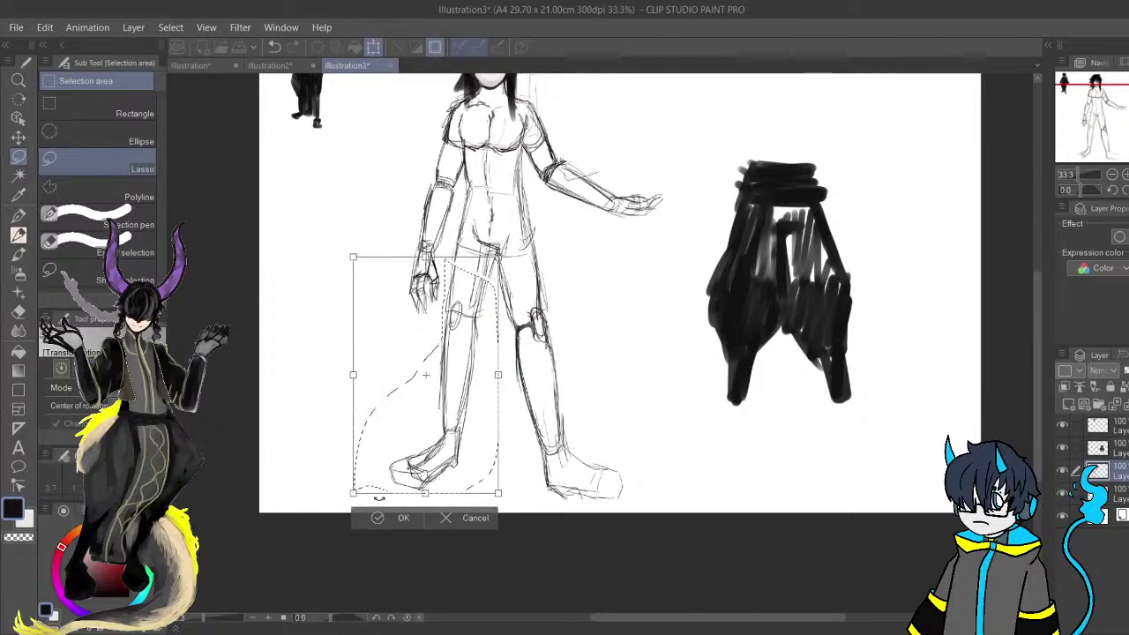
pyautogui.moveTo(352, 494); pyautogui.dragTo(372, 463)
pyautogui.moveTo(477, 400); pyautogui.dragTo(469, 447)
pyautogui.click(409, 528)
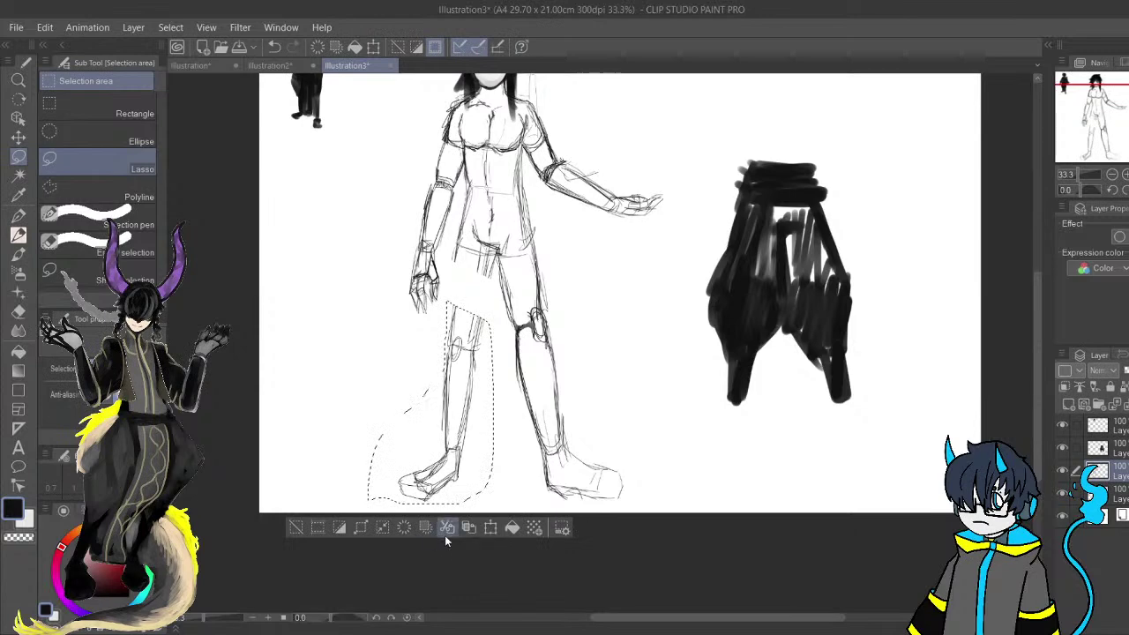
pyautogui.click(484, 548)
# Pencil the thigh lines down to the lowered left-hand knee and erase the knee joint on the right-hand leg.
pyautogui.press('p')
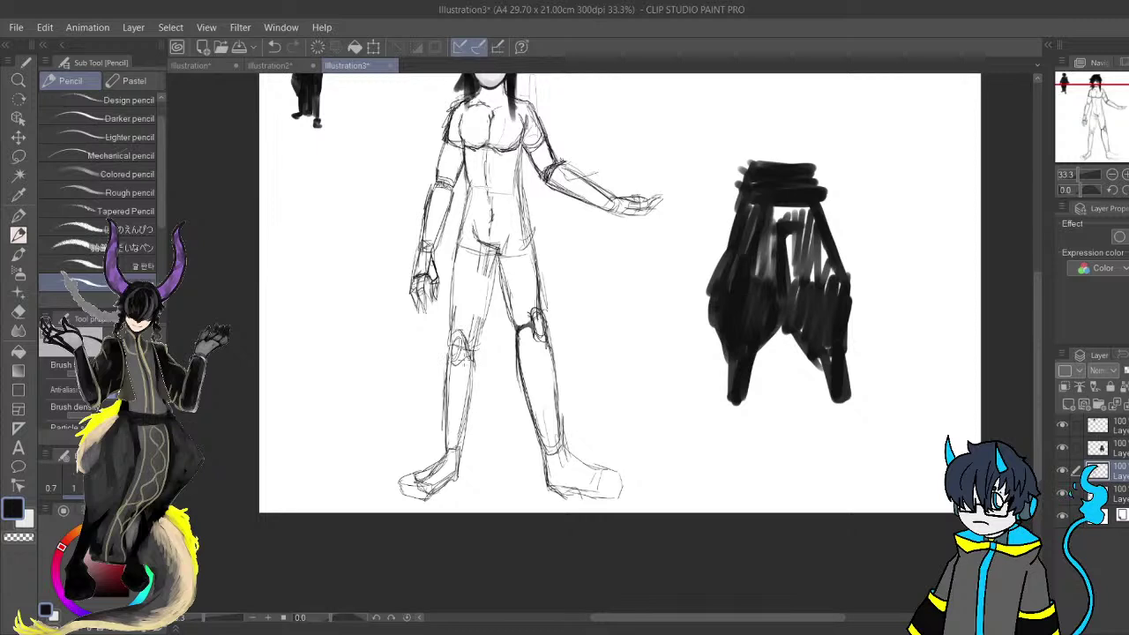
pyautogui.moveTo(534, 376); pyautogui.dragTo(508, 394)
pyautogui.press('e')
pyautogui.moveTo(501, 345)
pyautogui.mouseDown()
pyautogui.moveTo(494, 365)
pyautogui.moveTo(504, 322)
pyautogui.mouseUp()
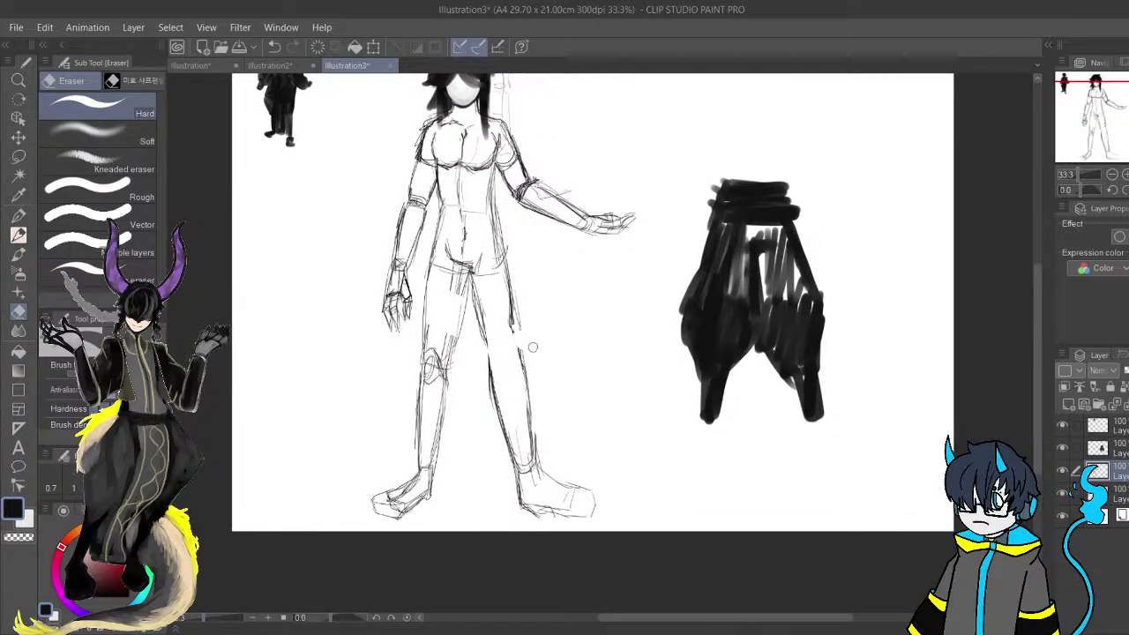
# Erase the toe end of the right-hand foot and redraw the foot shorter in pencil.
pyautogui.moveTo(543, 476)
pyautogui.mouseDown()
pyautogui.moveTo(589, 495)
pyautogui.moveTo(584, 518)
pyautogui.mouseUp()
pyautogui.press('p')
pyautogui.hotkey('ctrl', 'z')
pyautogui.hotkey('ctrl', 'z')
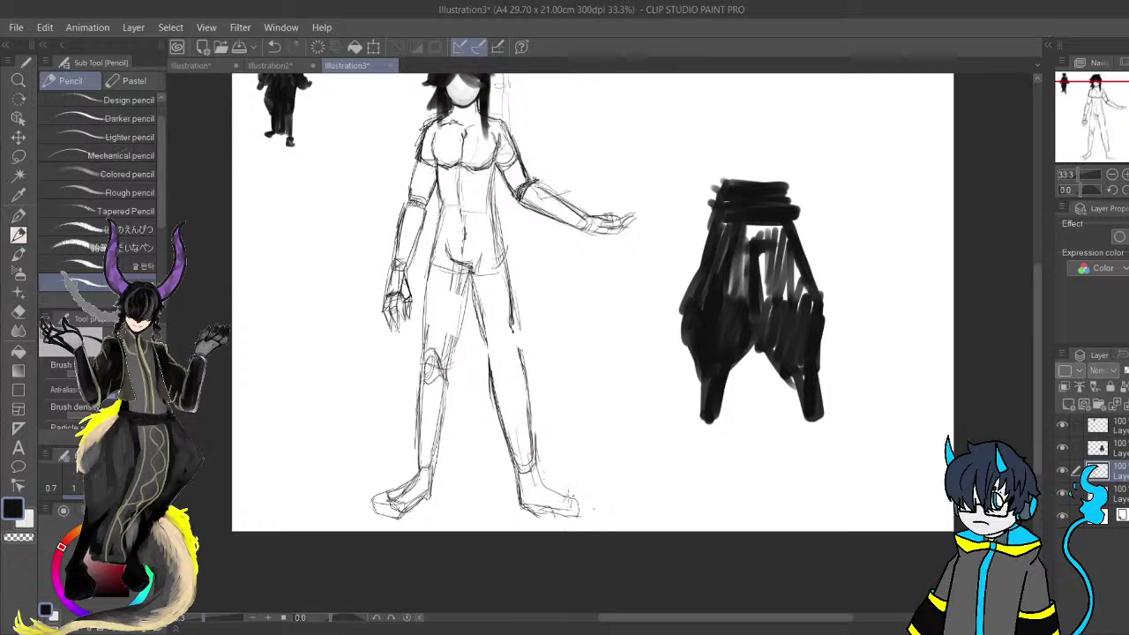
pyautogui.moveTo(539, 478); pyautogui.dragTo(567, 493)
pyautogui.moveTo(524, 413); pyautogui.dragTo(560, 450)
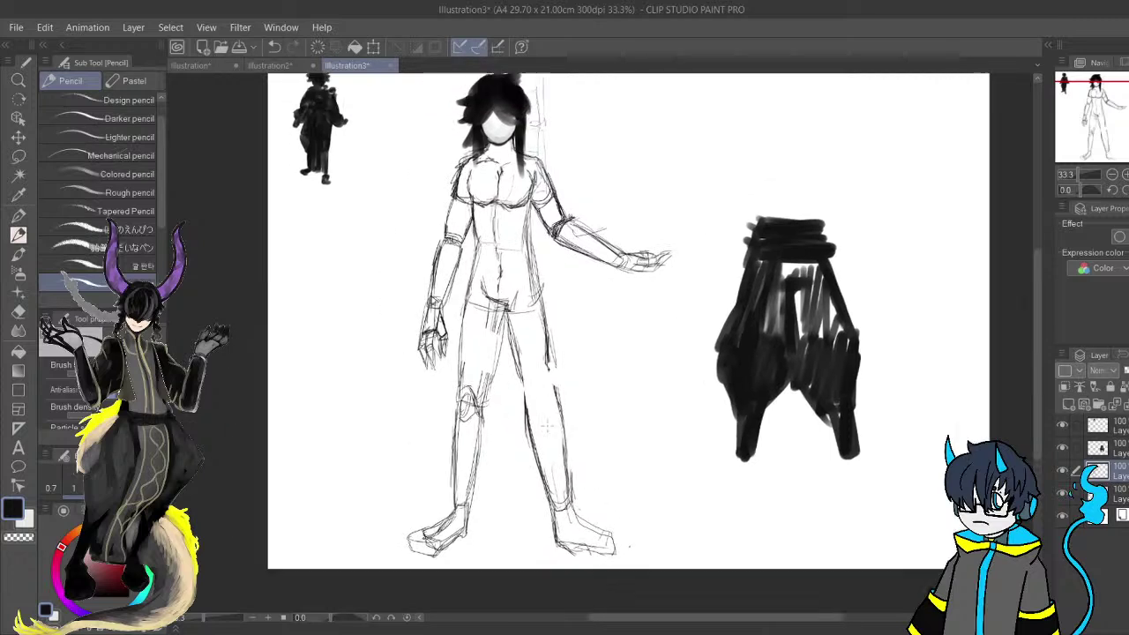
# Sketch a new oval knee joint on the right-hand leg, level with the other knee.
pyautogui.moveTo(527, 408)
pyautogui.mouseDown()
pyautogui.moveTo(536, 418)
pyautogui.moveTo(556, 402)
pyautogui.moveTo(542, 390)
pyautogui.moveTo(554, 418)
pyautogui.mouseUp()
pyautogui.moveTo(519, 359); pyautogui.dragTo(533, 407)
pyautogui.moveTo(561, 351)
pyautogui.mouseDown()
pyautogui.moveTo(550, 390)
pyautogui.moveTo(524, 411)
pyautogui.moveTo(551, 495)
pyautogui.mouseUp()
pyautogui.moveTo(531, 434); pyautogui.dragTo(557, 507)
# Erase the outer calf line of the right-hand leg and redraw it from knee to ankle in pencil.
pyautogui.press('e')
pyautogui.moveTo(566, 419); pyautogui.dragTo(571, 497)
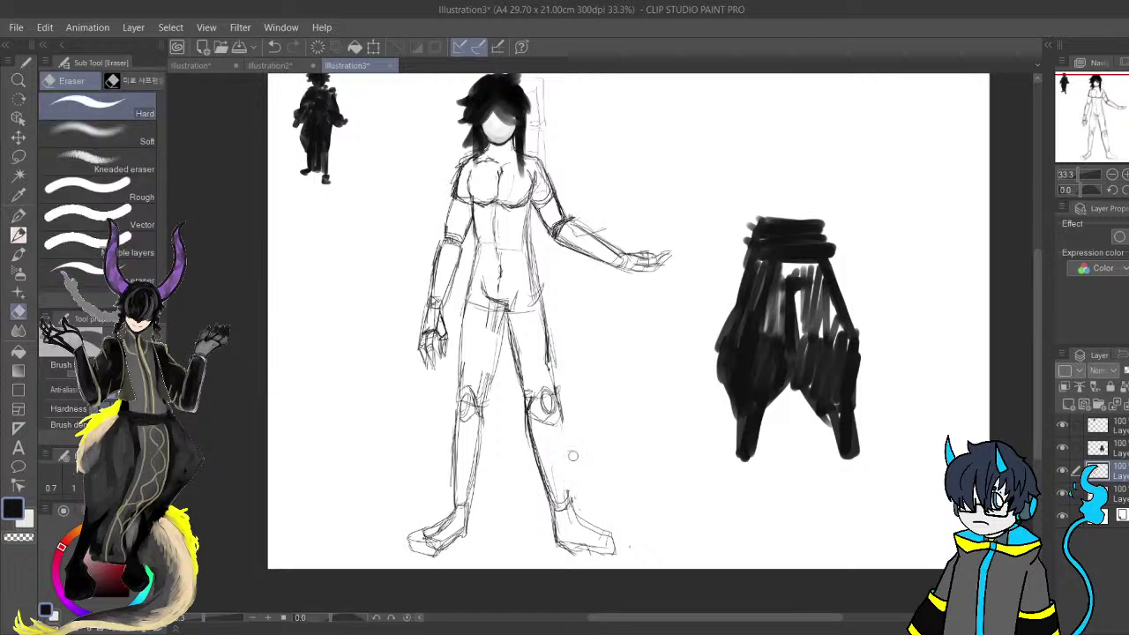
pyautogui.press('p')
pyautogui.moveTo(566, 434); pyautogui.dragTo(551, 353)
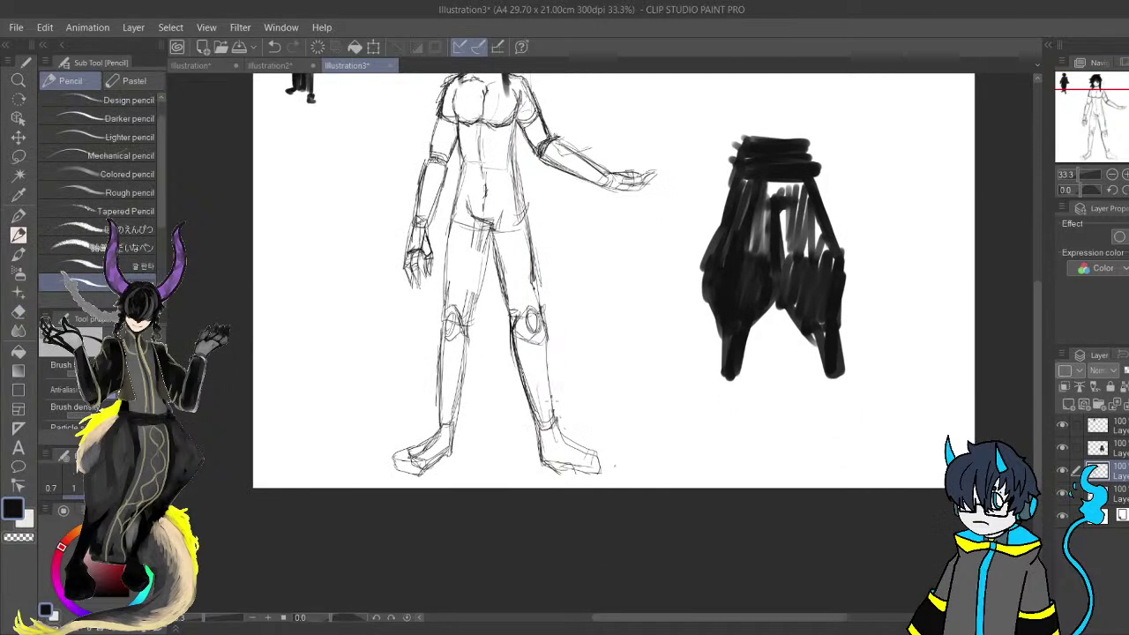
pyautogui.moveTo(529, 256); pyautogui.dragTo(585, 312)
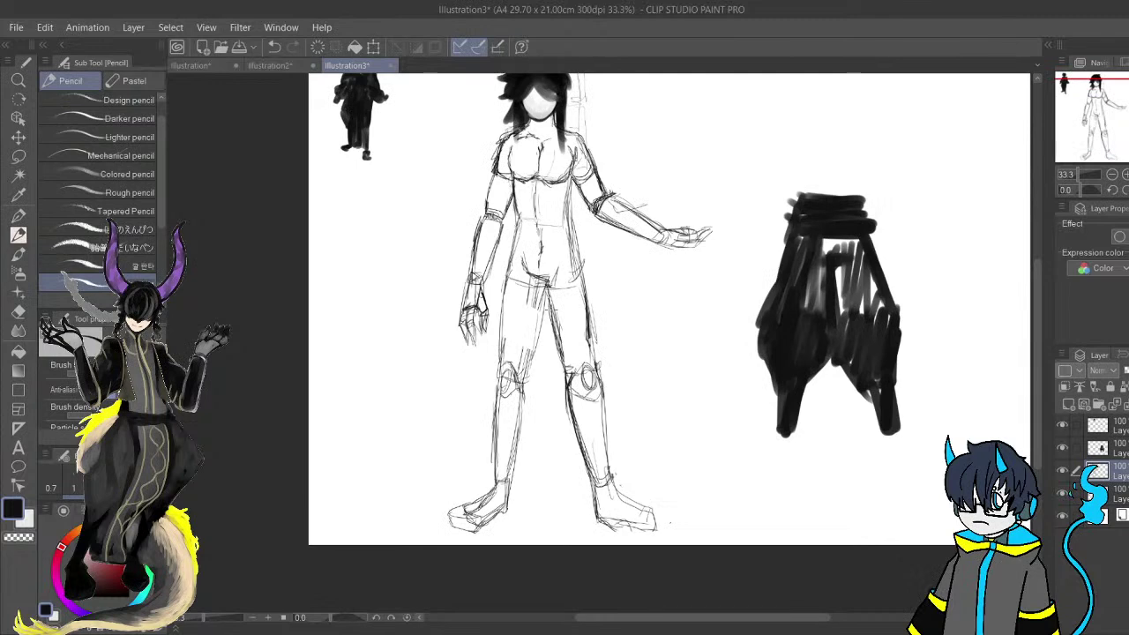
# Transform the trousers layer back onto the figure, fitting it over the waist and corrected legs.
pyautogui.click(1097, 447)
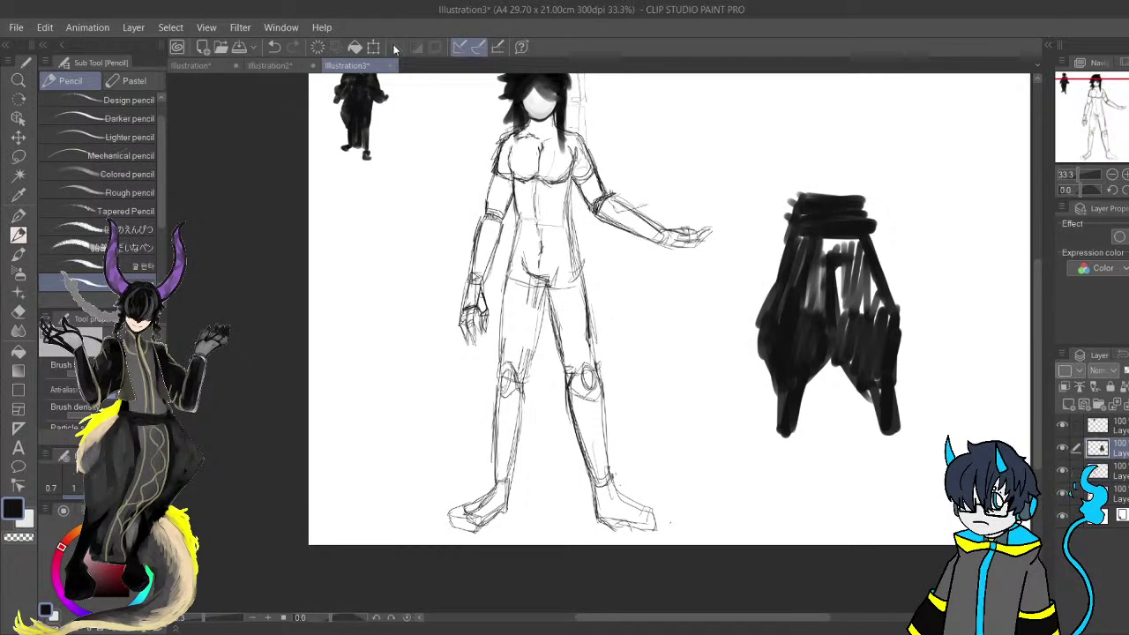
pyautogui.hotkey('ctrl', 't')
pyautogui.moveTo(780, 237); pyautogui.dragTo(546, 302)
pyautogui.moveTo(646, 241)
pyautogui.mouseDown()
pyautogui.moveTo(621, 250)
pyautogui.moveTo(626, 240)
pyautogui.mouseUp()
pyautogui.moveTo(584, 273); pyautogui.dragTo(573, 261)
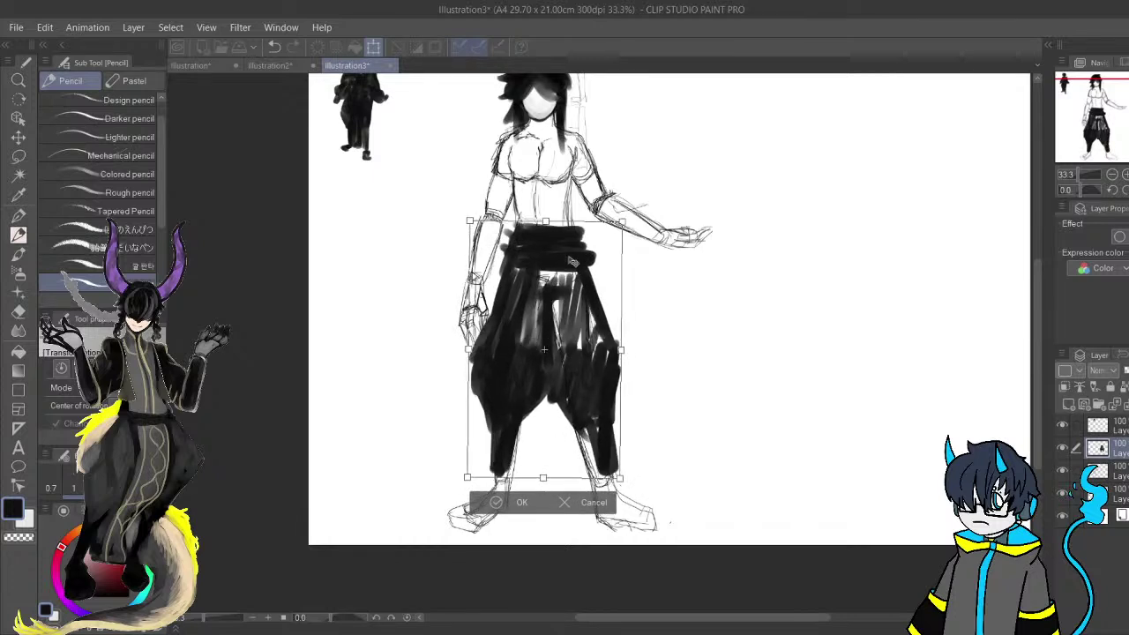
pyautogui.click(498, 504)
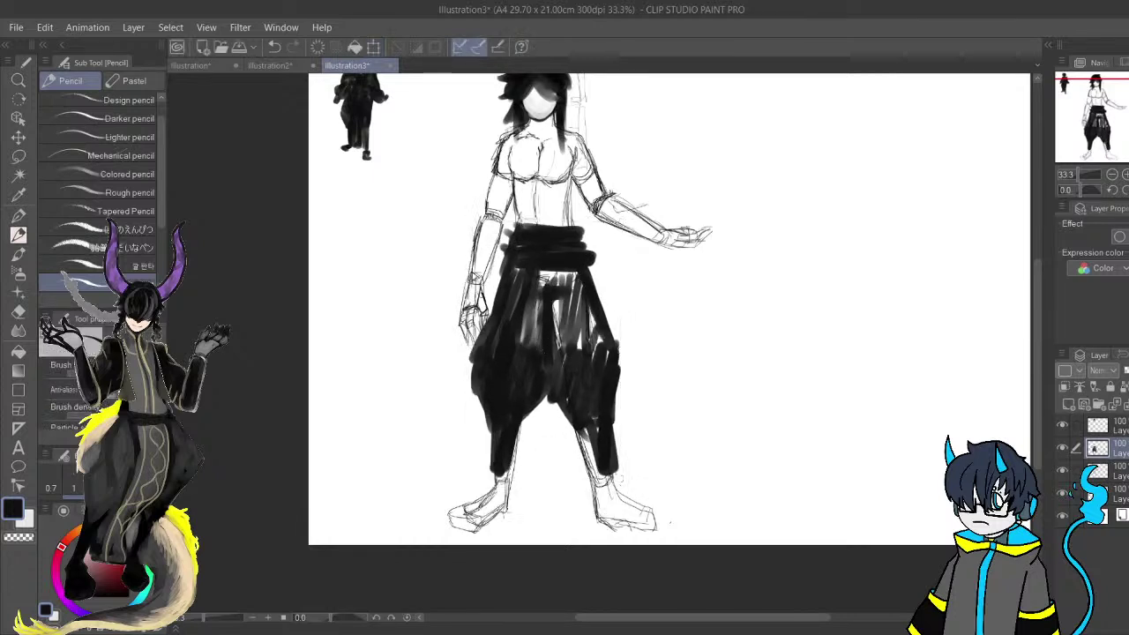
# Erase the right-hand trouser cuff, repaint it in black down to the ankle, and fill the gaps in the trousers.
pyautogui.press('e')
pyautogui.moveTo(617, 439)
pyautogui.mouseDown()
pyautogui.moveTo(596, 446)
pyautogui.moveTo(627, 426)
pyautogui.mouseUp()
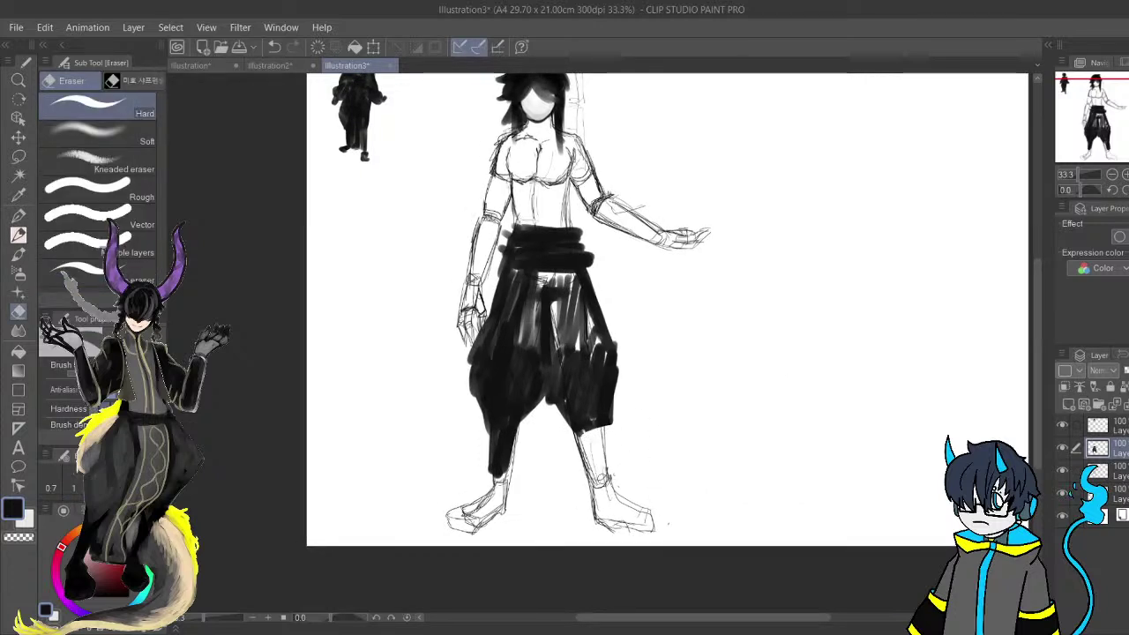
pyautogui.press('b')
pyautogui.moveTo(580, 427)
pyautogui.mouseDown()
pyautogui.moveTo(599, 494)
pyautogui.moveTo(595, 420)
pyautogui.moveTo(607, 480)
pyautogui.mouseUp()
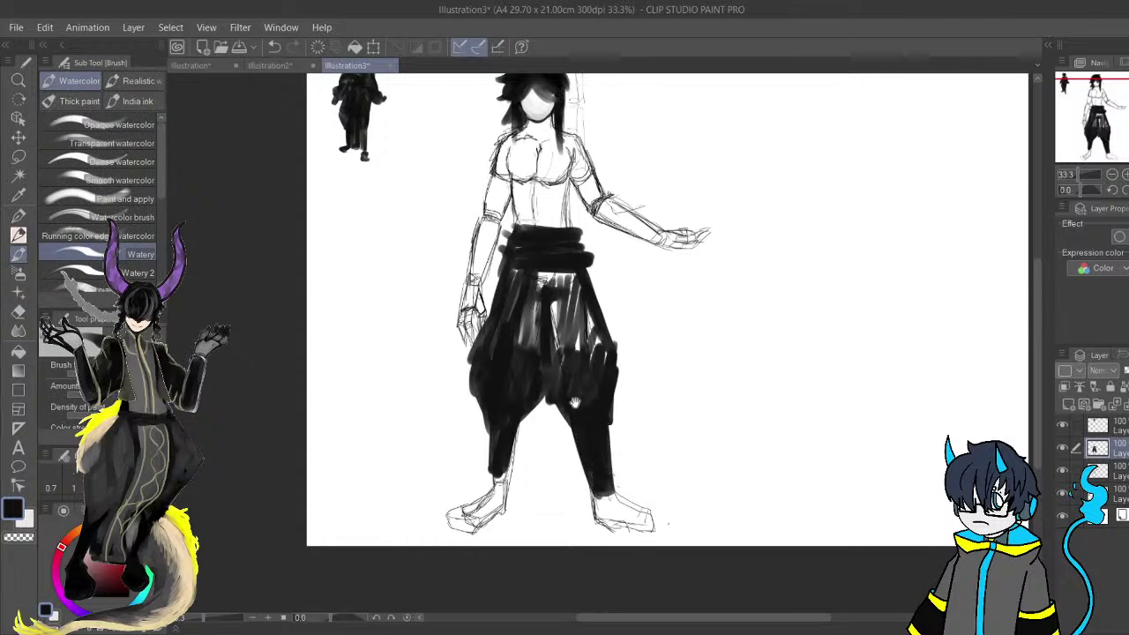
pyautogui.moveTo(504, 455); pyautogui.dragTo(497, 478)
pyautogui.moveTo(508, 476); pyautogui.dragTo(516, 414)
pyautogui.moveTo(529, 269)
pyautogui.mouseDown()
pyautogui.moveTo(553, 308)
pyautogui.moveTo(549, 274)
pyautogui.moveTo(584, 333)
pyautogui.mouseUp()
pyautogui.moveTo(762, 97)
pyautogui.mouseDown()
pyautogui.moveTo(695, 221)
pyautogui.moveTo(589, 280)
pyautogui.mouseUp()
pyautogui.moveTo(580, 237)
pyautogui.mouseDown()
pyautogui.moveTo(603, 269)
pyautogui.moveTo(594, 238)
pyautogui.mouseUp()
pyautogui.moveTo(725, 228); pyautogui.dragTo(756, 257)
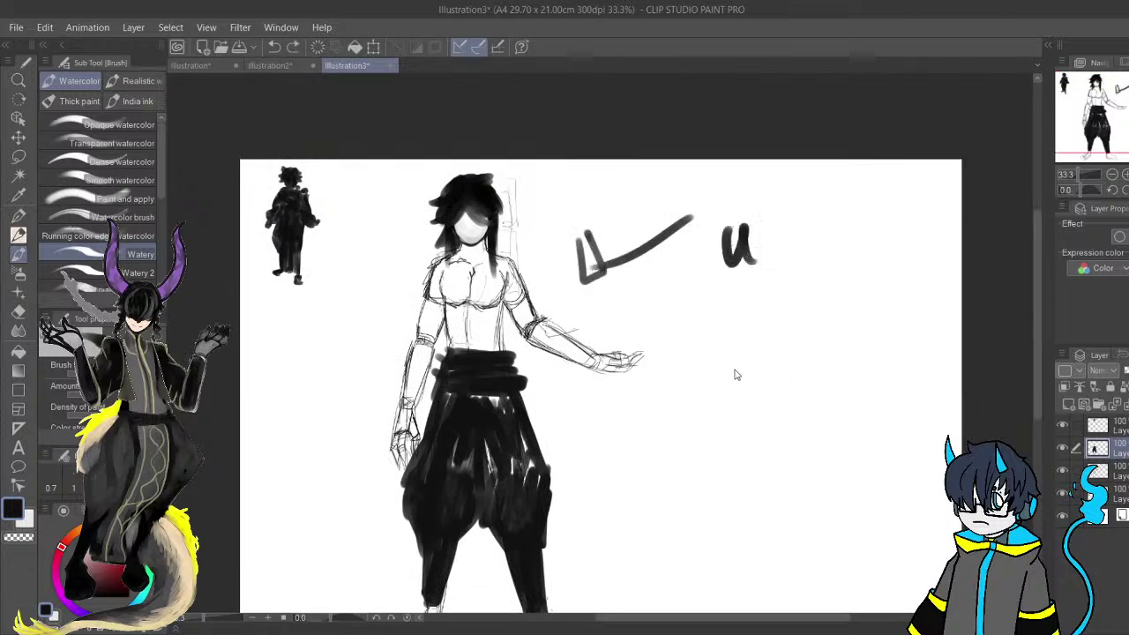
pyautogui.hotkey('ctrl', 'z')
pyautogui.hotkey('ctrl', 'z')
pyautogui.hotkey('ctrl', 'z')
pyautogui.hotkey('ctrl', 'z')
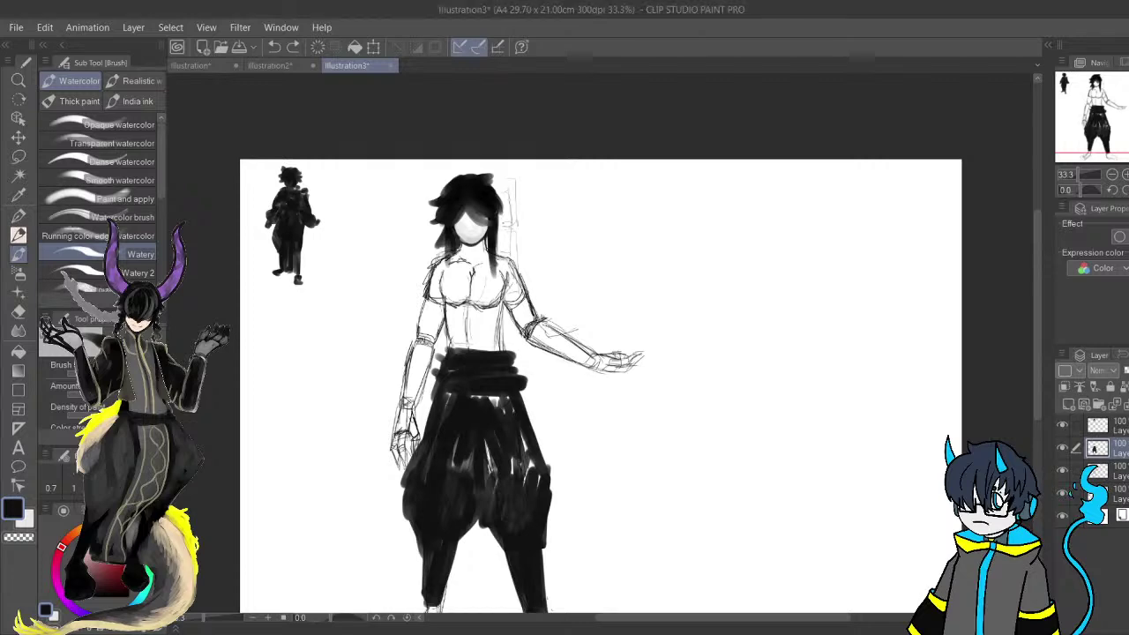
# Pick a dark grey and paint it over the upper trouser legs, leaving the cuffs and crotch fold black.
pyautogui.scroll(2, 521, 385)
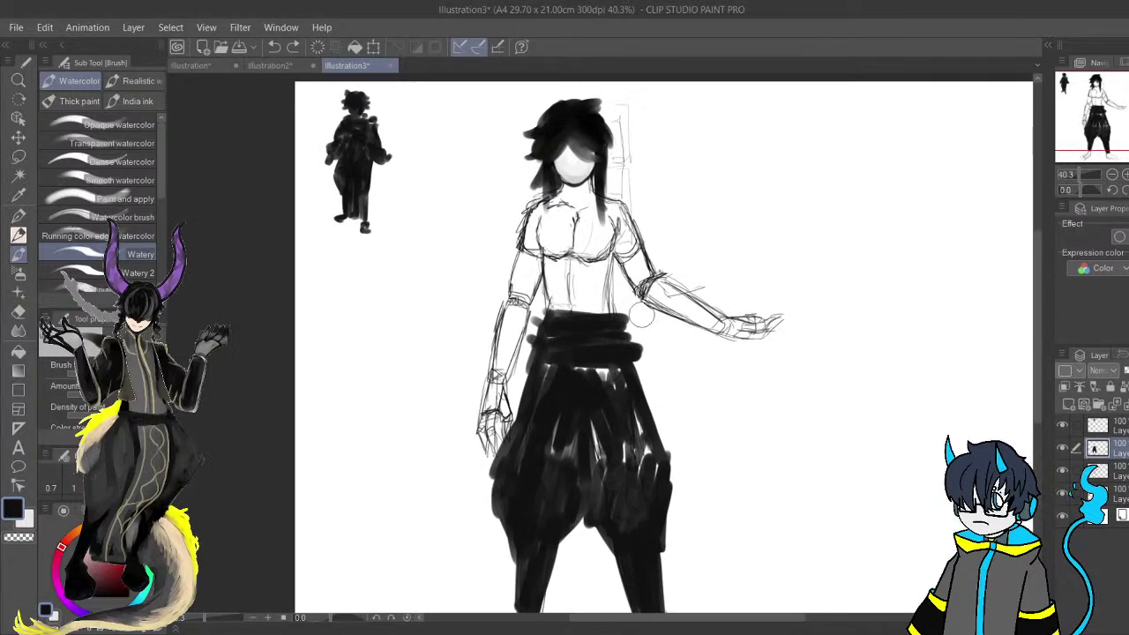
pyautogui.scroll(-3, 642, 315)
pyautogui.moveTo(524, 318); pyautogui.dragTo(497, 378)
pyautogui.moveTo(470, 485); pyautogui.dragTo(517, 489)
pyautogui.moveTo(79, 590); pyautogui.dragTo(82, 582)
pyautogui.moveTo(547, 366); pyautogui.dragTo(484, 330)
pyautogui.moveTo(520, 240)
pyautogui.mouseDown()
pyautogui.moveTo(501, 304)
pyautogui.moveTo(522, 253)
pyautogui.moveTo(507, 305)
pyautogui.moveTo(537, 257)
pyautogui.moveTo(542, 308)
pyautogui.moveTo(547, 266)
pyautogui.moveTo(477, 336)
pyautogui.moveTo(525, 345)
pyautogui.moveTo(516, 359)
pyautogui.moveTo(577, 239)
pyautogui.moveTo(564, 258)
pyautogui.moveTo(542, 232)
pyautogui.moveTo(590, 252)
pyautogui.moveTo(576, 275)
pyautogui.moveTo(588, 282)
pyautogui.moveTo(548, 269)
pyautogui.moveTo(577, 355)
pyautogui.moveTo(585, 241)
pyautogui.moveTo(628, 382)
pyautogui.moveTo(566, 325)
pyautogui.mouseUp()
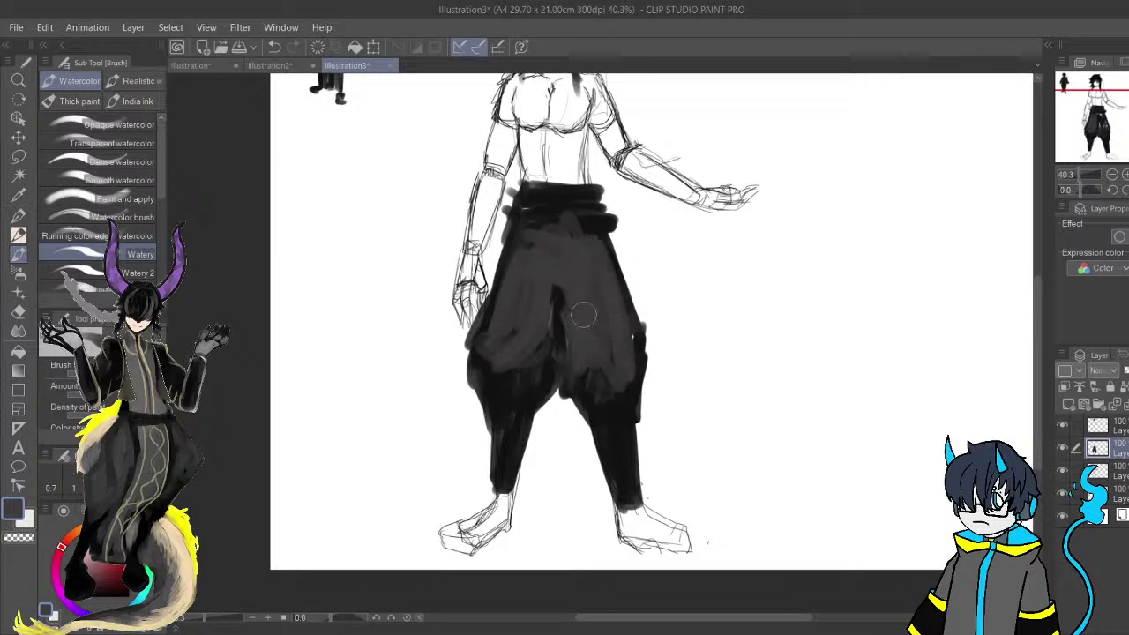
# Pick a dark navy blue and paint it over the waistband as a sash.
pyautogui.scroll(1, 582, 264)
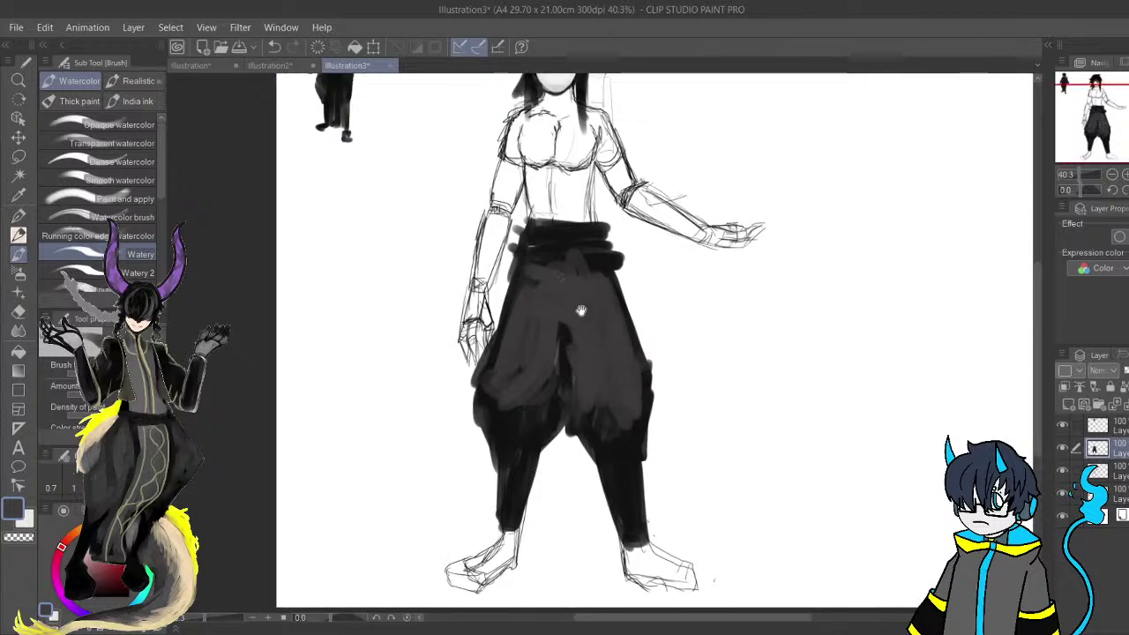
pyautogui.scroll(2, 585, 320)
pyautogui.click(120, 573)
pyautogui.moveTo(573, 339)
pyautogui.mouseDown()
pyautogui.moveTo(526, 374)
pyautogui.moveTo(494, 366)
pyautogui.moveTo(565, 372)
pyautogui.moveTo(529, 374)
pyautogui.mouseUp()
pyautogui.click(83, 612)
pyautogui.click(97, 573)
pyautogui.click(114, 615)
pyautogui.moveTo(102, 564)
pyautogui.mouseDown()
pyautogui.moveTo(94, 558)
pyautogui.moveTo(132, 593)
pyautogui.mouseUp()
pyautogui.moveTo(531, 395)
pyautogui.mouseDown()
pyautogui.moveTo(482, 390)
pyautogui.moveTo(508, 375)
pyautogui.moveTo(467, 360)
pyautogui.moveTo(525, 366)
pyautogui.moveTo(441, 335)
pyautogui.moveTo(534, 331)
pyautogui.moveTo(536, 360)
pyautogui.moveTo(467, 336)
pyautogui.moveTo(513, 326)
pyautogui.moveTo(565, 363)
pyautogui.mouseUp()
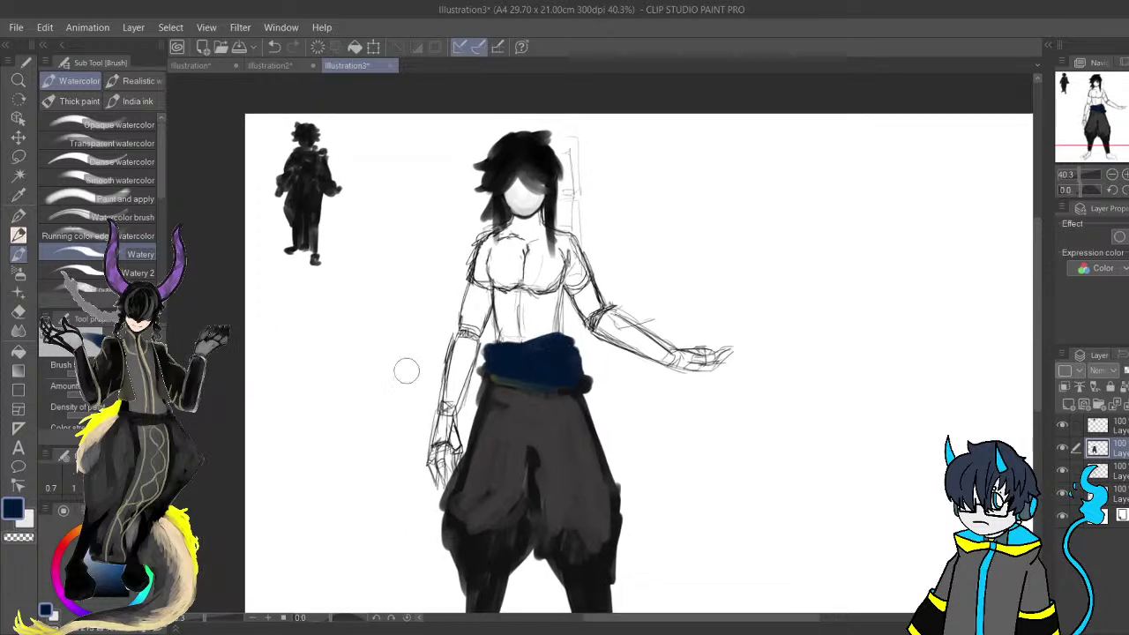
# Choose a brighter blue and paint it over the middle of the sash.
pyautogui.moveTo(118, 572); pyautogui.dragTo(131, 577)
pyautogui.moveTo(549, 363)
pyautogui.mouseDown()
pyautogui.moveTo(496, 340)
pyautogui.moveTo(551, 383)
pyautogui.moveTo(562, 361)
pyautogui.moveTo(539, 346)
pyautogui.moveTo(560, 343)
pyautogui.moveTo(569, 362)
pyautogui.moveTo(540, 349)
pyautogui.moveTo(506, 363)
pyautogui.moveTo(509, 372)
pyautogui.moveTo(569, 381)
pyautogui.moveTo(566, 399)
pyautogui.moveTo(542, 383)
pyautogui.moveTo(602, 426)
pyautogui.mouseUp()
pyautogui.moveTo(608, 515)
pyautogui.mouseDown()
pyautogui.moveTo(595, 376)
pyautogui.moveTo(606, 461)
pyautogui.mouseUp()
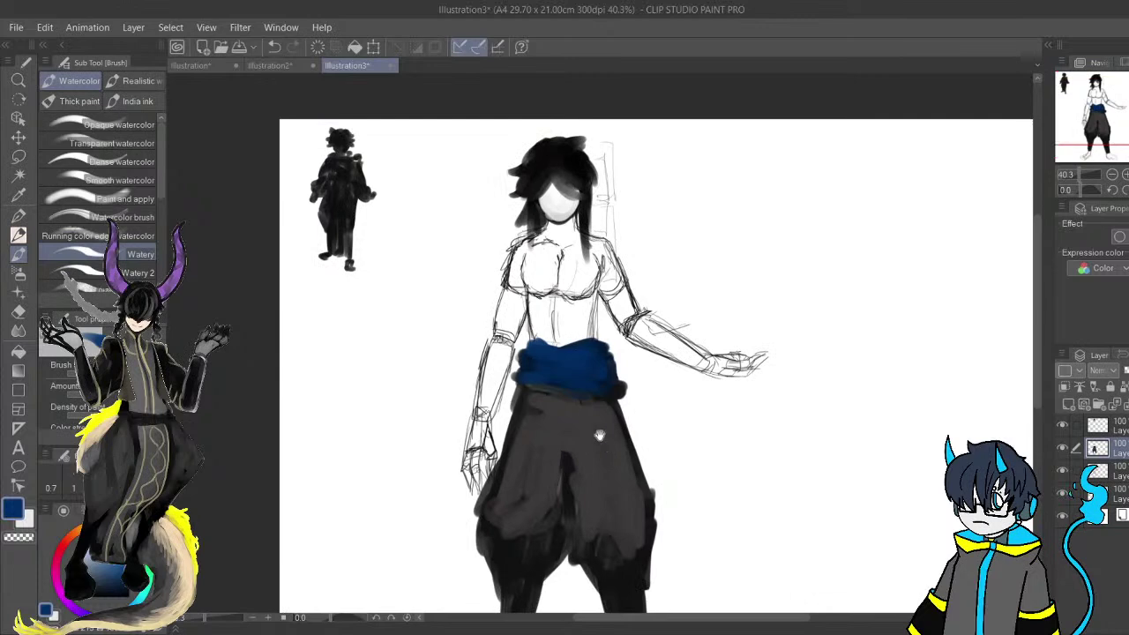
# Erase the chest lines on the sketch layer and redraw the chest's centre line with a near-black pencil.
pyautogui.click(1101, 472)
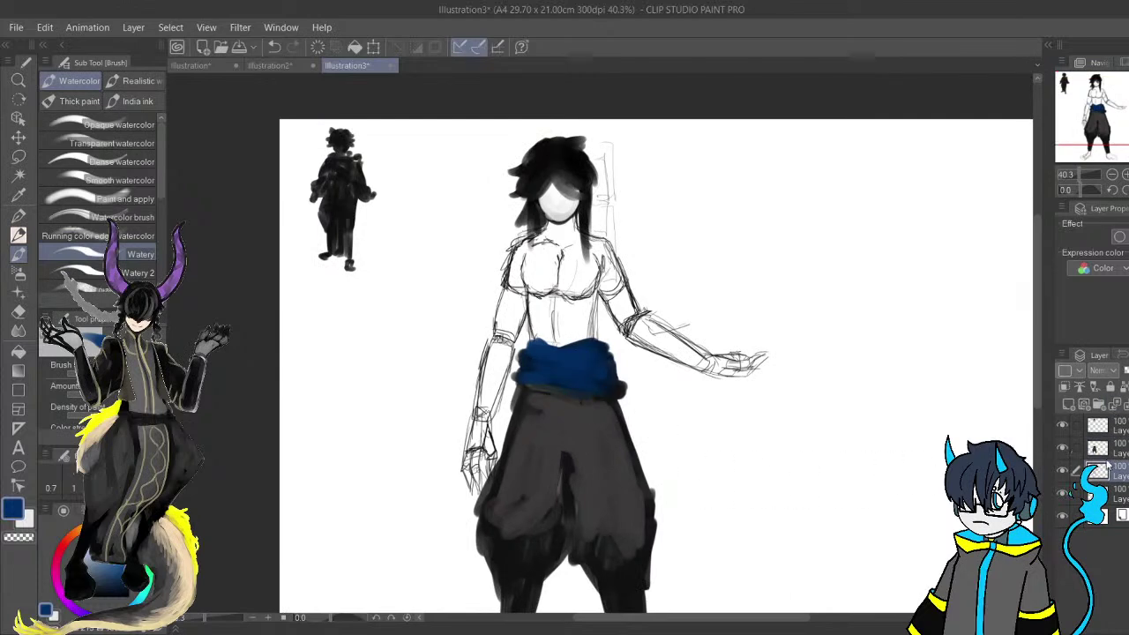
pyautogui.press('e')
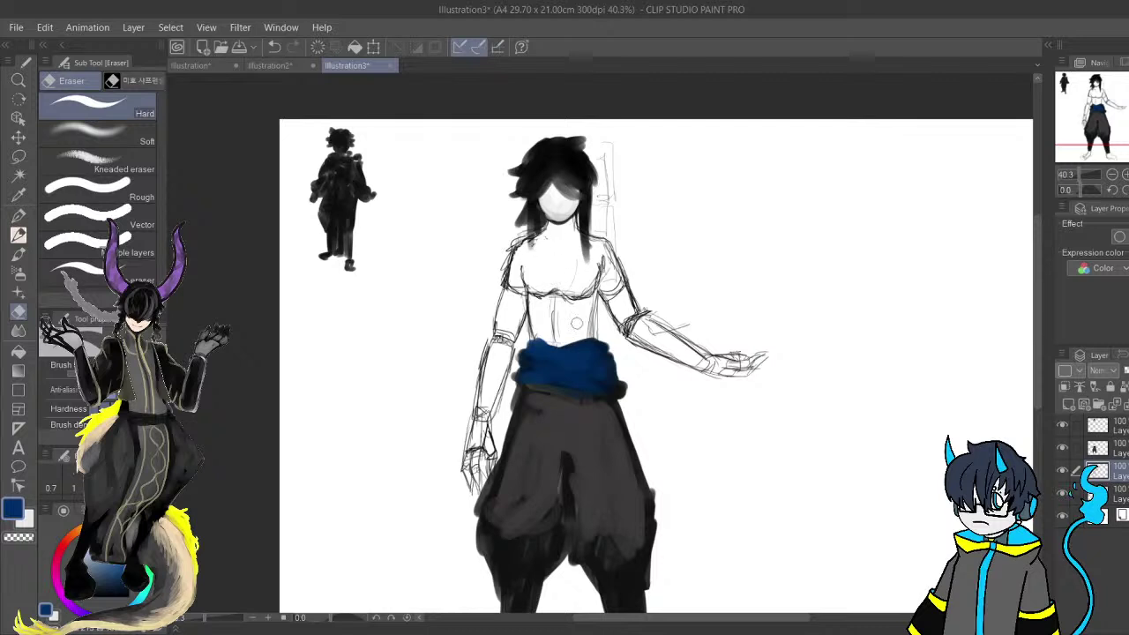
pyautogui.press('p')
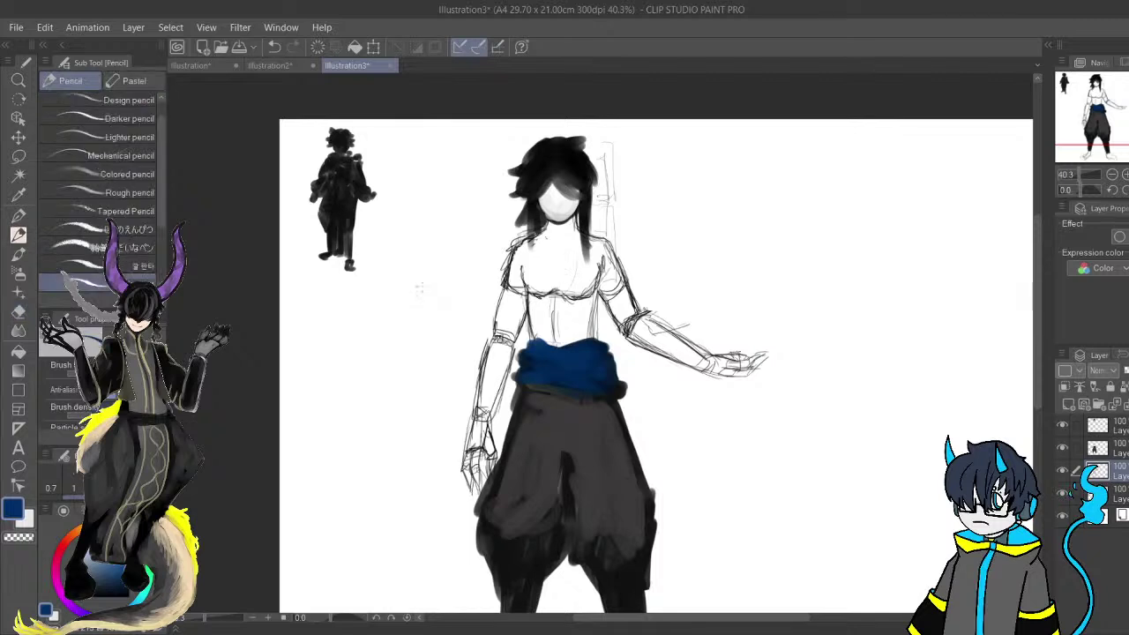
pyautogui.moveTo(122, 575); pyautogui.dragTo(119, 597)
pyautogui.hotkey('ctrl', 'z')
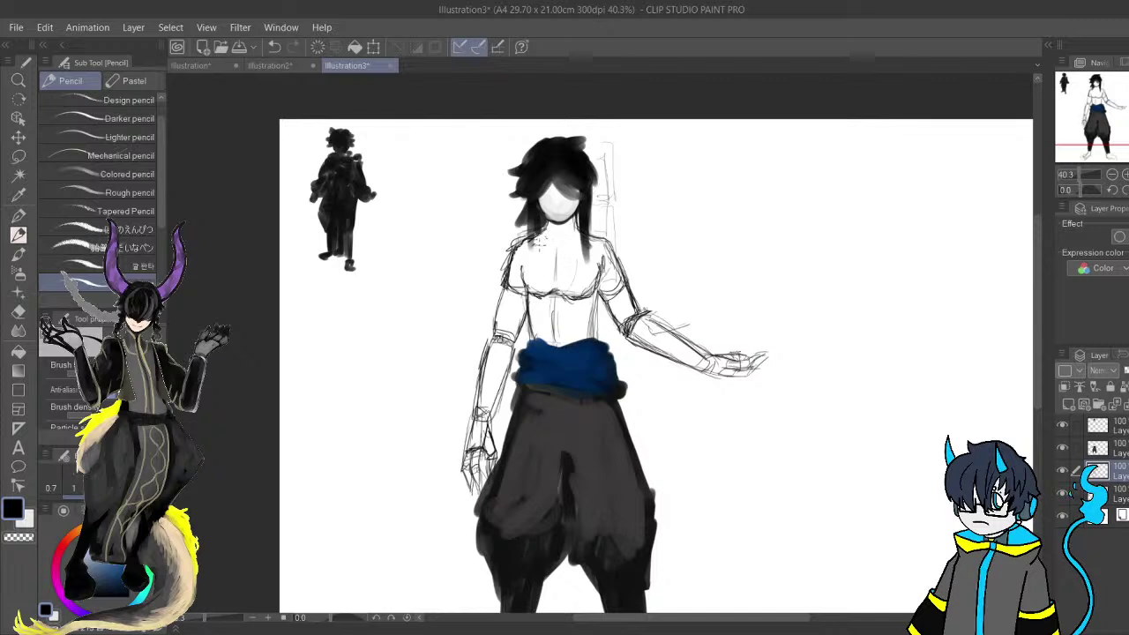
pyautogui.moveTo(646, 446); pyautogui.dragTo(613, 292)
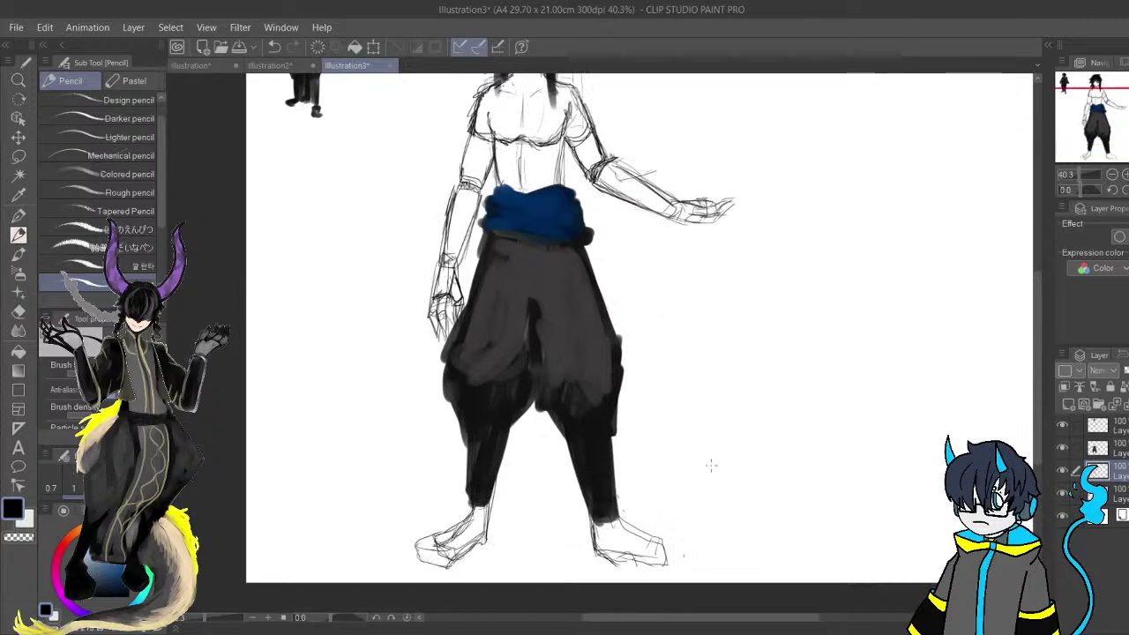
pyautogui.moveTo(602, 351)
pyautogui.mouseDown()
pyautogui.moveTo(660, 500)
pyautogui.moveTo(633, 218)
pyautogui.mouseUp()
pyautogui.moveTo(686, 257); pyautogui.dragTo(710, 421)
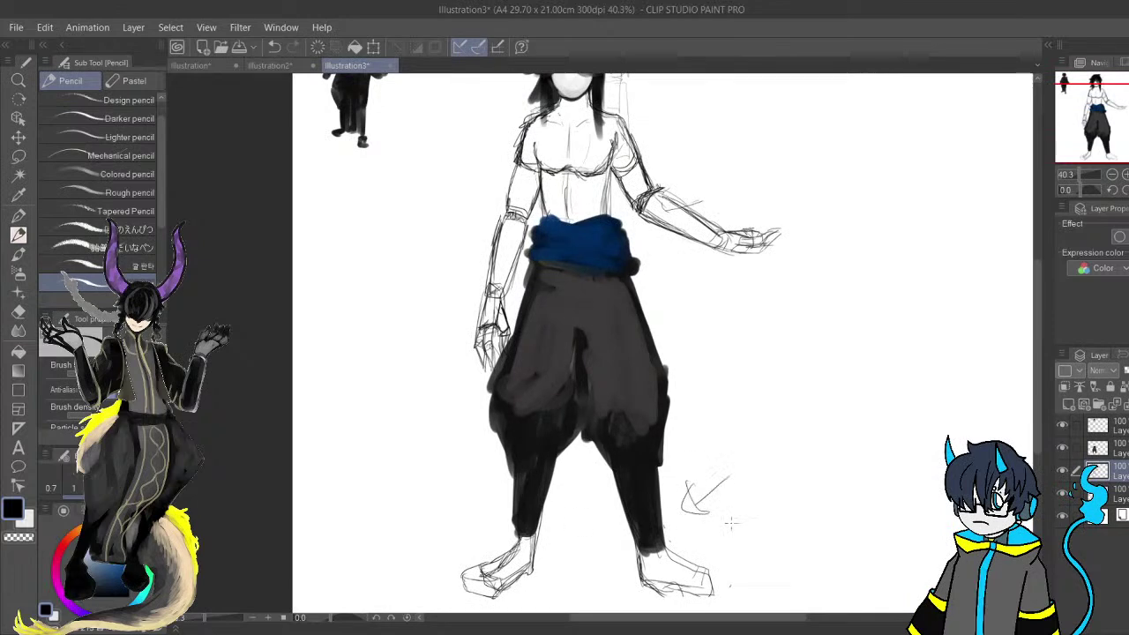
pyautogui.moveTo(724, 432); pyautogui.dragTo(715, 475)
pyautogui.hotkey('ctrl', 'z')
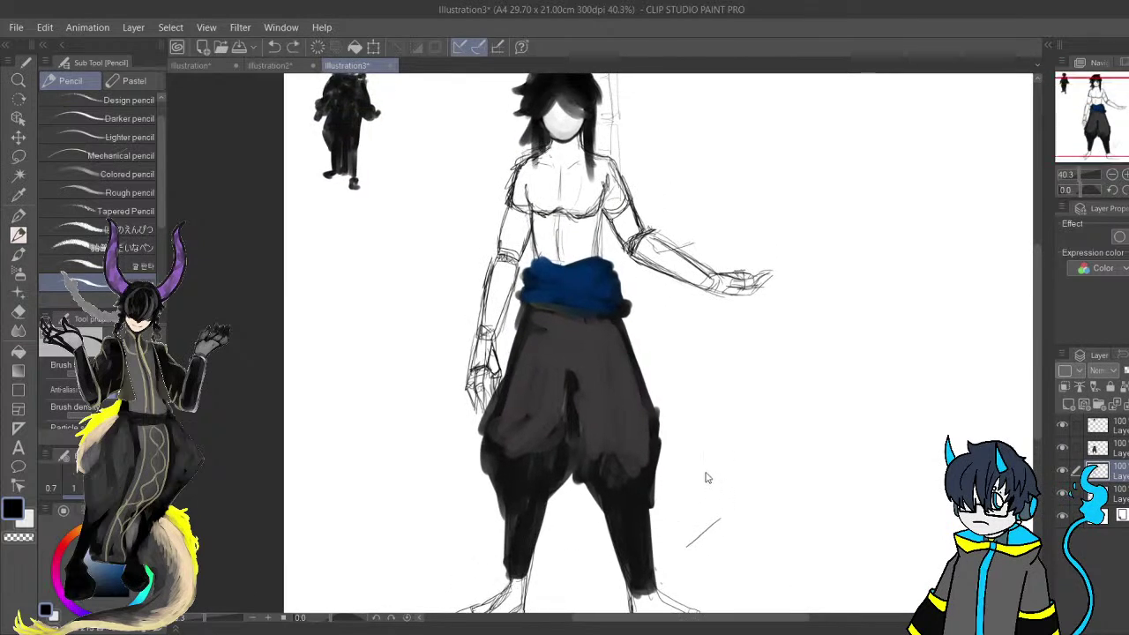
pyautogui.scroll(3, 700, 464)
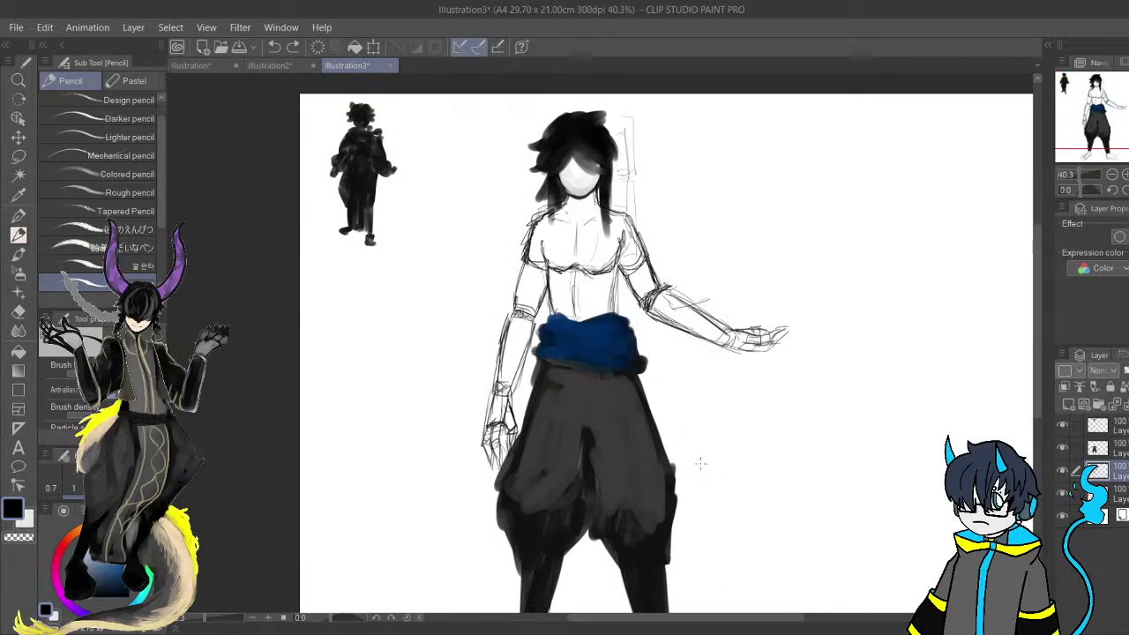
pyautogui.scroll(1, 701, 466)
# Add a new layer beneath the painted clothing layer and paint the torso black with the Watery brush as a sleeveless top.
pyautogui.click(1116, 449)
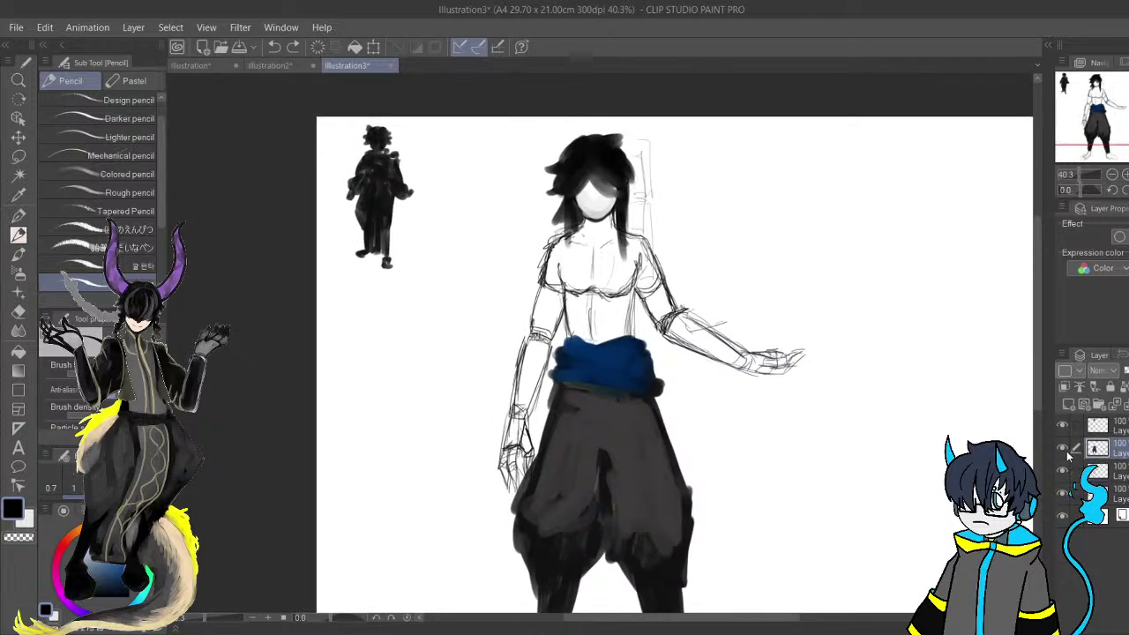
pyautogui.click(1068, 404)
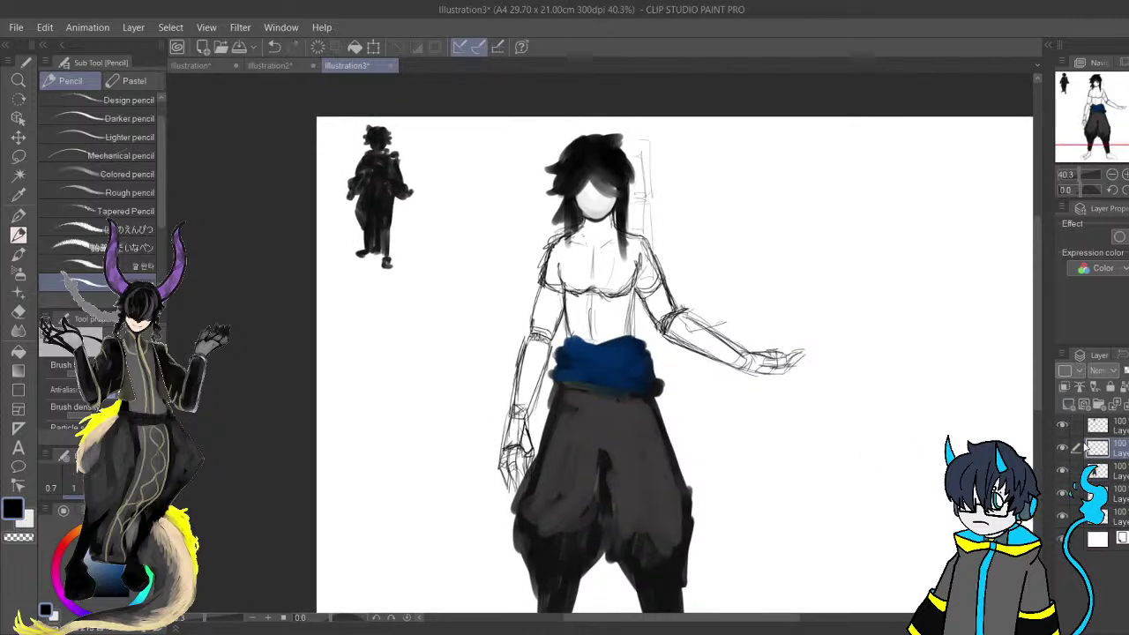
pyautogui.click(1096, 472)
pyautogui.scroll(-3, 703, 479)
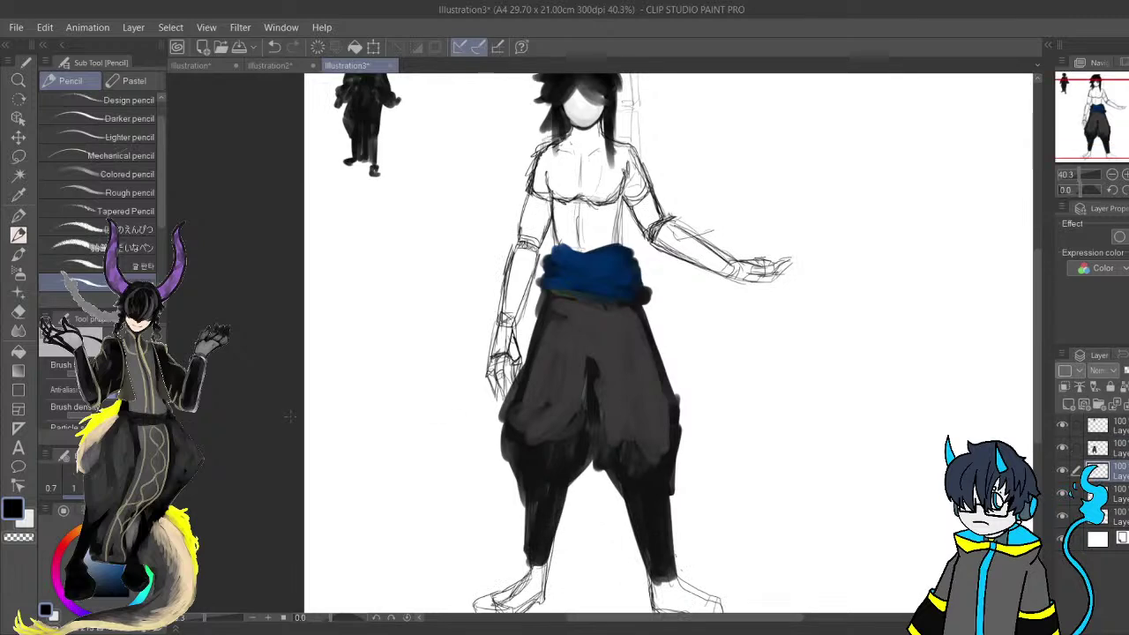
pyautogui.click(19, 254)
pyautogui.moveTo(582, 323); pyautogui.dragTo(559, 444)
pyautogui.moveTo(529, 344)
pyautogui.mouseDown()
pyautogui.moveTo(540, 369)
pyautogui.moveTo(529, 282)
pyautogui.moveTo(541, 255)
pyautogui.moveTo(571, 243)
pyautogui.moveTo(543, 269)
pyautogui.moveTo(532, 305)
pyautogui.moveTo(542, 344)
pyautogui.moveTo(555, 291)
pyautogui.moveTo(569, 362)
pyautogui.moveTo(597, 284)
pyautogui.moveTo(565, 269)
pyautogui.moveTo(544, 275)
pyautogui.moveTo(589, 270)
pyautogui.moveTo(591, 379)
pyautogui.moveTo(582, 357)
pyautogui.moveTo(551, 339)
pyautogui.moveTo(542, 357)
pyautogui.moveTo(551, 344)
pyautogui.mouseUp()
# Pick a dark slate blue, paint a highlight below the chest, and tone it down with black.
pyautogui.moveTo(94, 569); pyautogui.dragTo(91, 579)
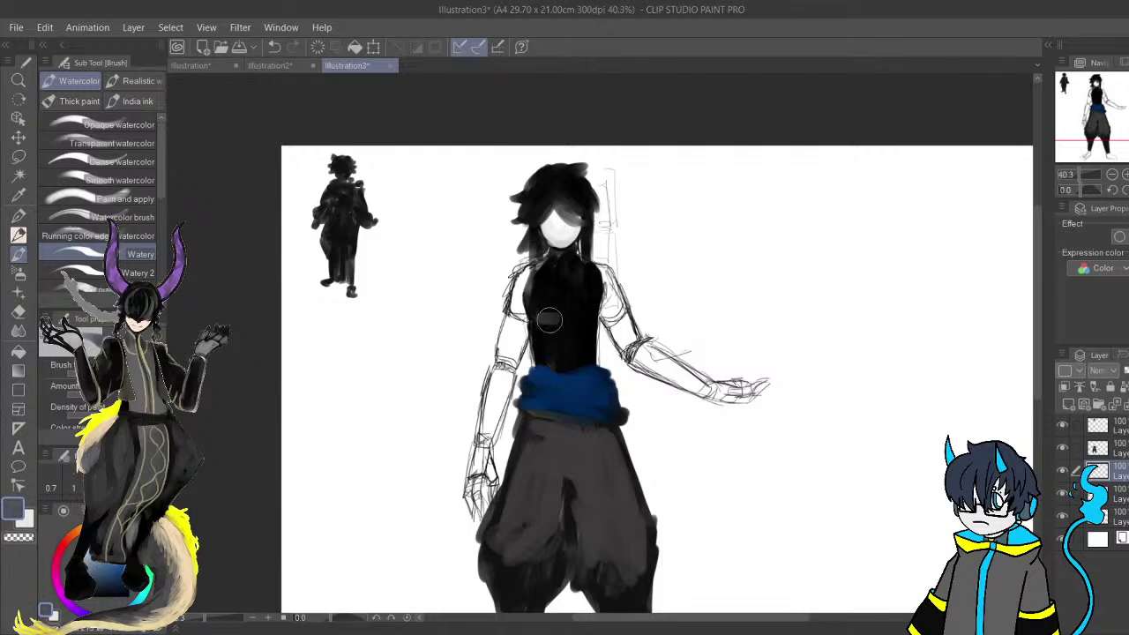
pyautogui.moveTo(551, 327)
pyautogui.mouseDown()
pyautogui.moveTo(561, 363)
pyautogui.moveTo(575, 328)
pyautogui.mouseUp()
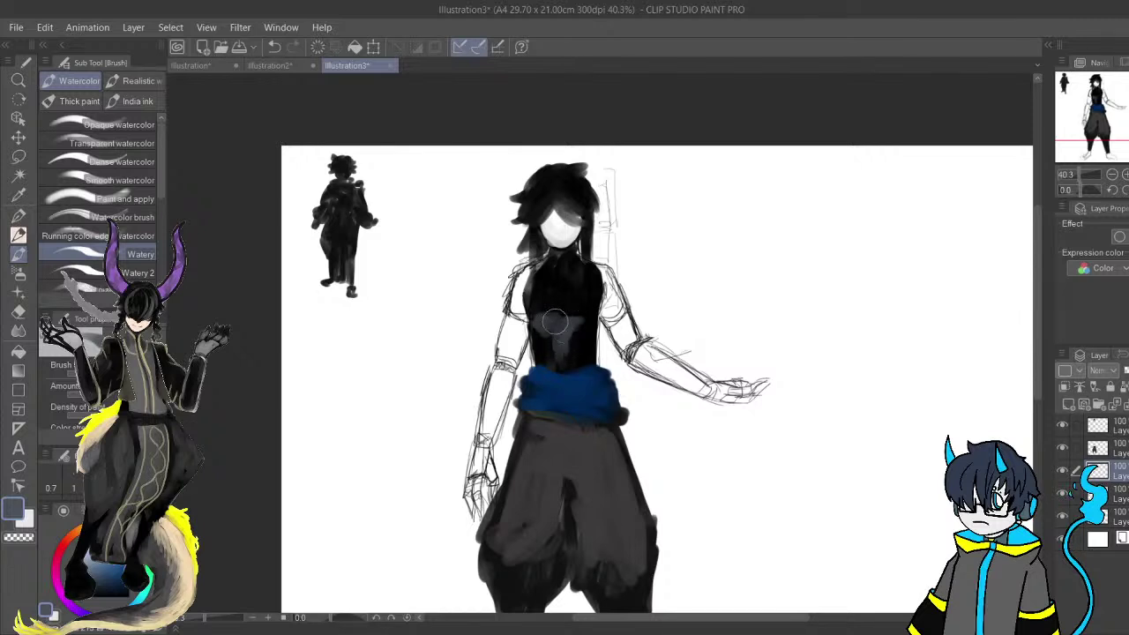
pyautogui.keyDown('alt'); pyautogui.click(556, 304); pyautogui.keyUp('alt')
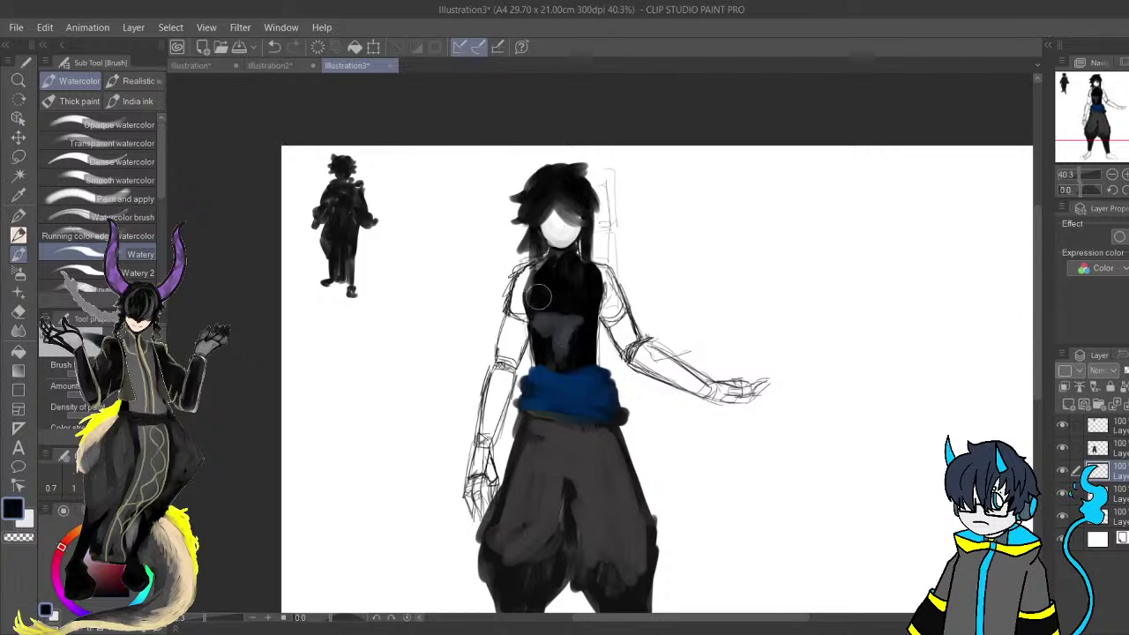
pyautogui.press('x')
pyautogui.keyDown('alt'); pyautogui.click(561, 342); pyautogui.keyUp('alt')
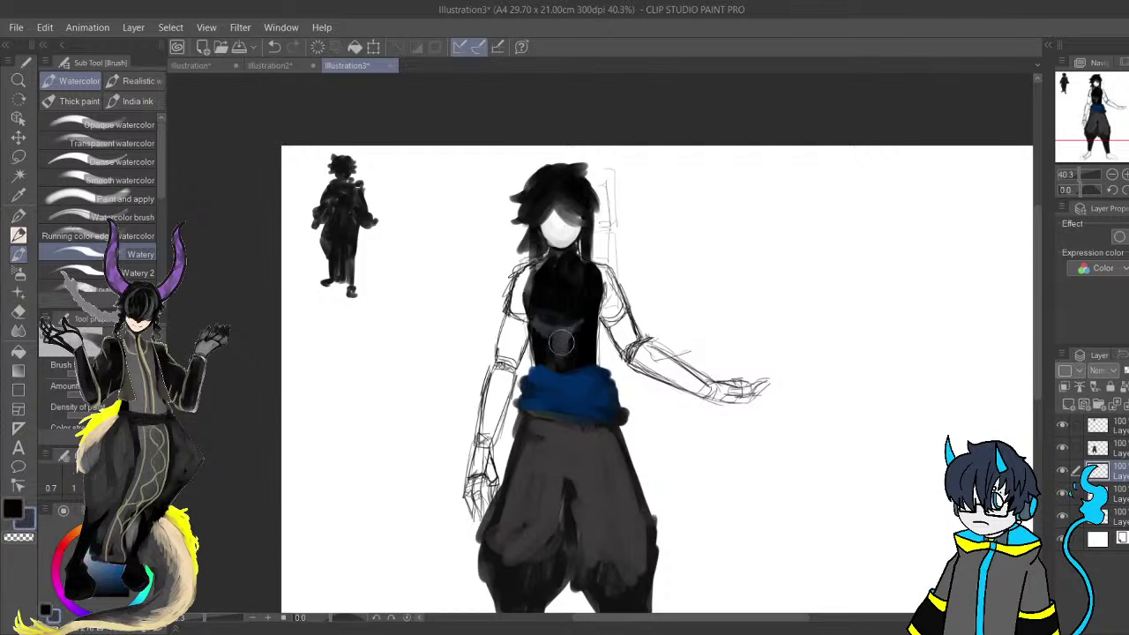
# Pick a light blue, paint faint highlights at the collarbones and down the middle of the top, and soften them with black.
pyautogui.moveTo(99, 565)
pyautogui.mouseDown()
pyautogui.moveTo(80, 546)
pyautogui.moveTo(91, 546)
pyautogui.mouseUp()
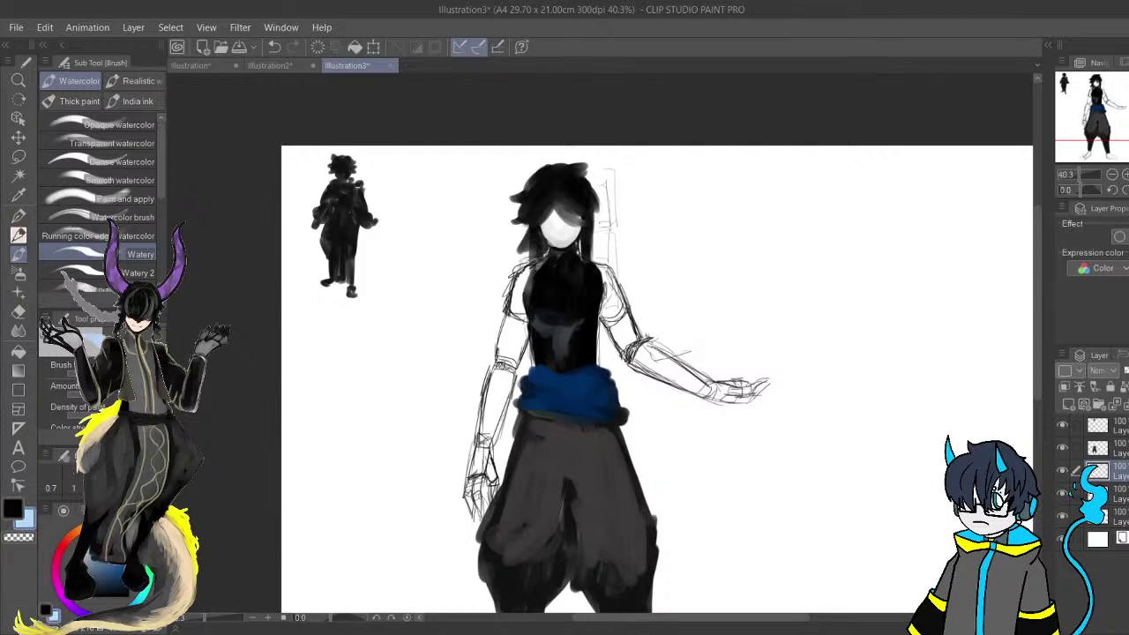
pyautogui.keyDown('alt'); pyautogui.click(546, 325); pyautogui.keyUp('alt')
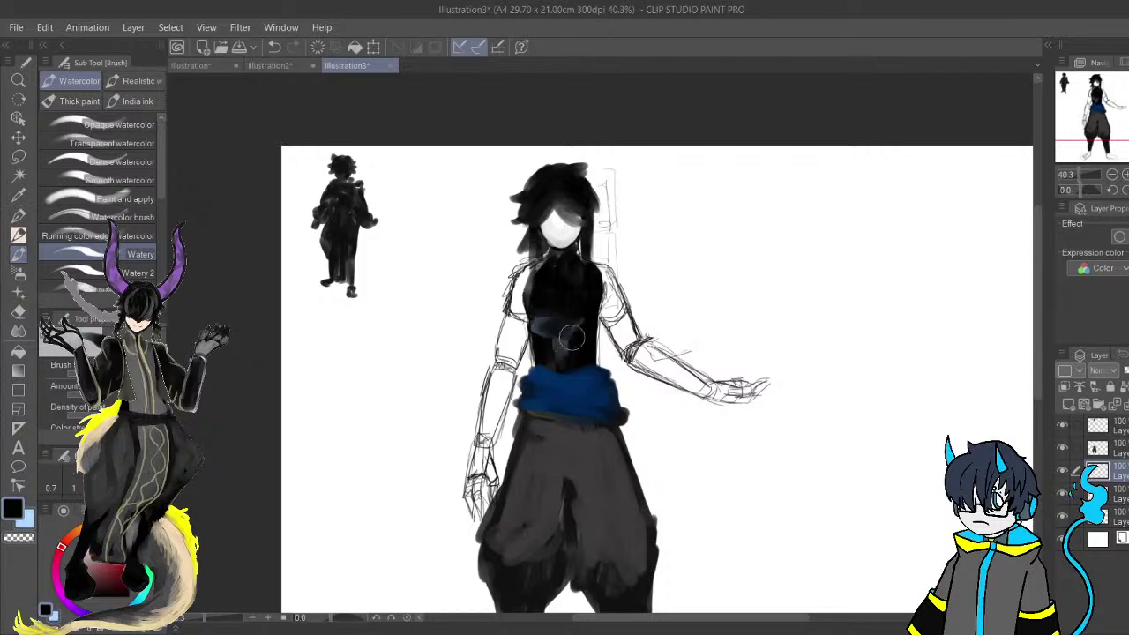
pyautogui.press('x')
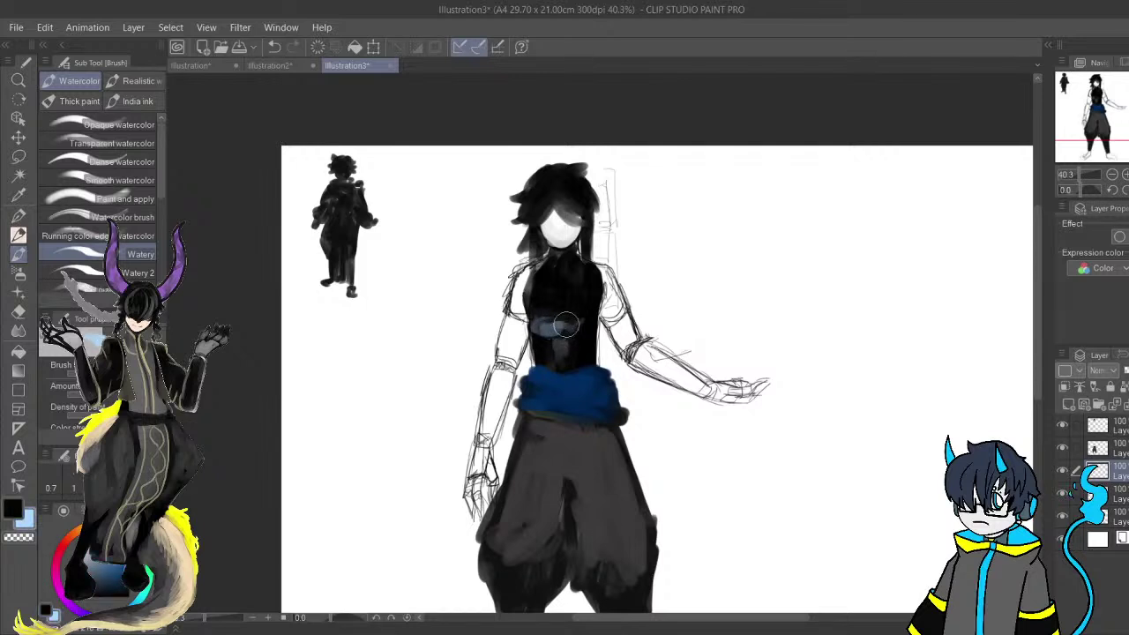
pyautogui.moveTo(566, 323); pyautogui.dragTo(552, 272)
pyautogui.press('x')
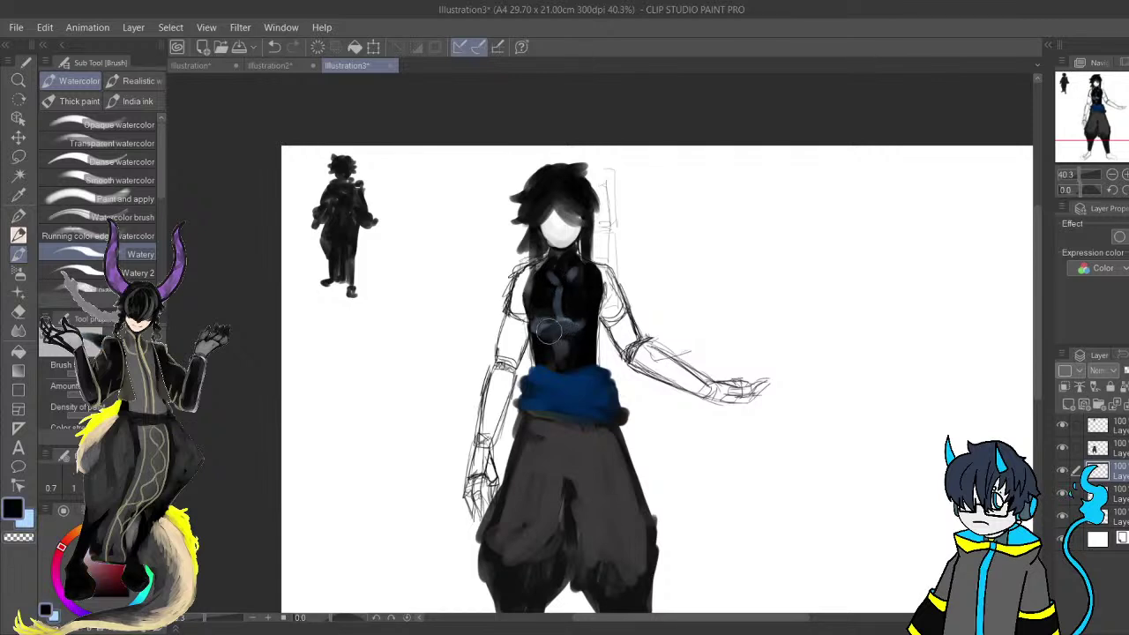
pyautogui.moveTo(573, 322)
pyautogui.mouseDown()
pyautogui.moveTo(555, 297)
pyautogui.moveTo(524, 307)
pyautogui.mouseUp()
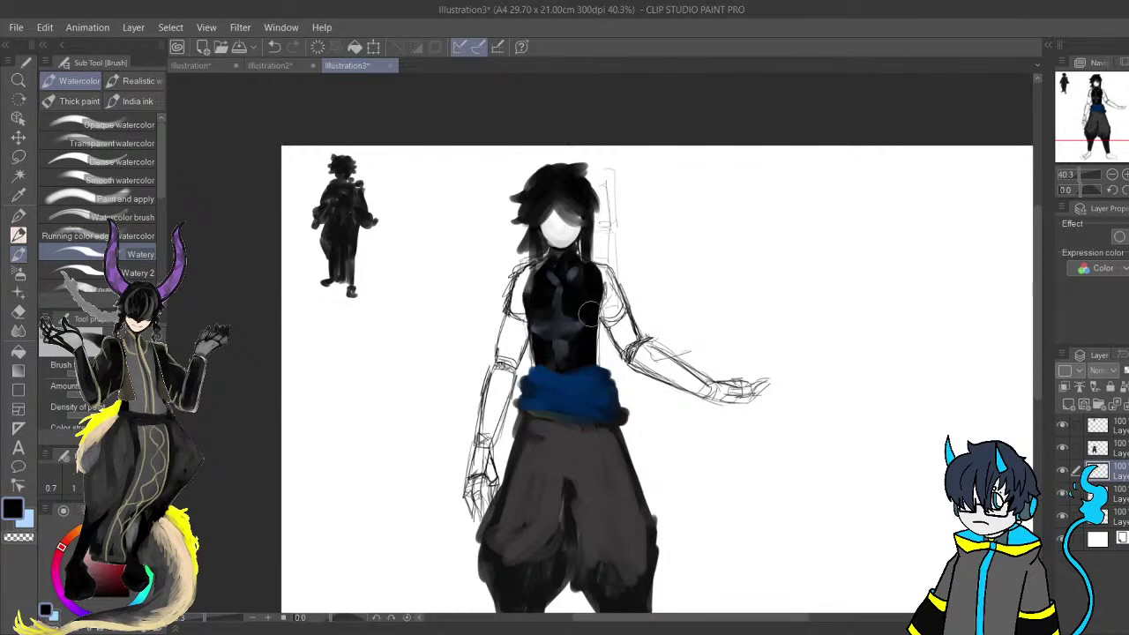
pyautogui.moveTo(584, 368); pyautogui.dragTo(610, 296)
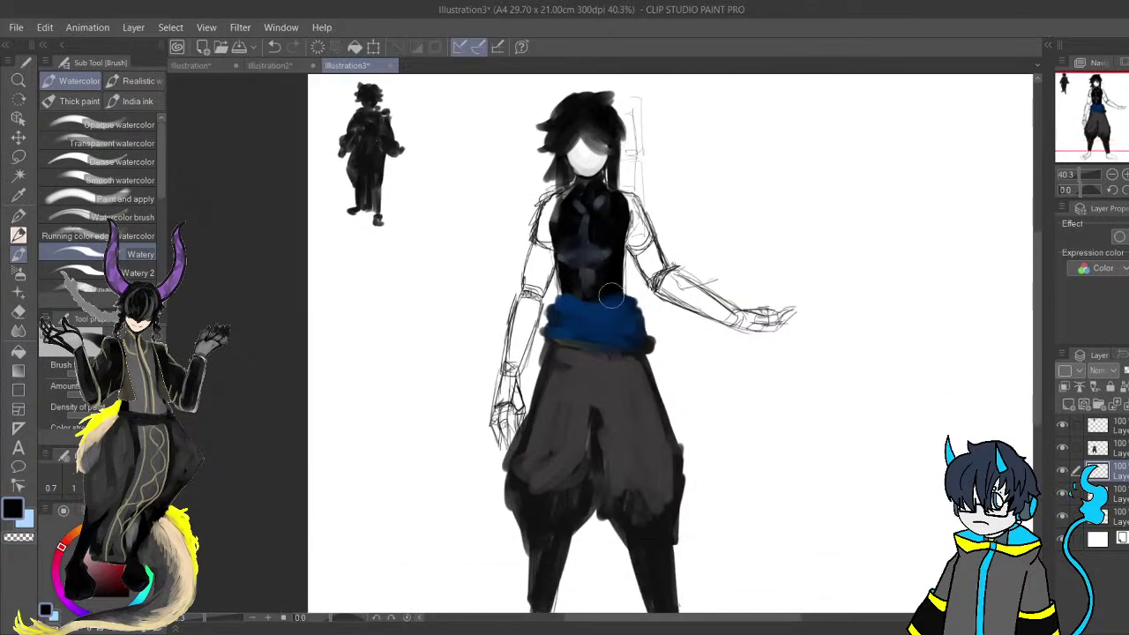
# Add a new layer above the painted clothing layer.
pyautogui.scroll(-4, 611, 297)
pyautogui.scroll(5, 655, 183)
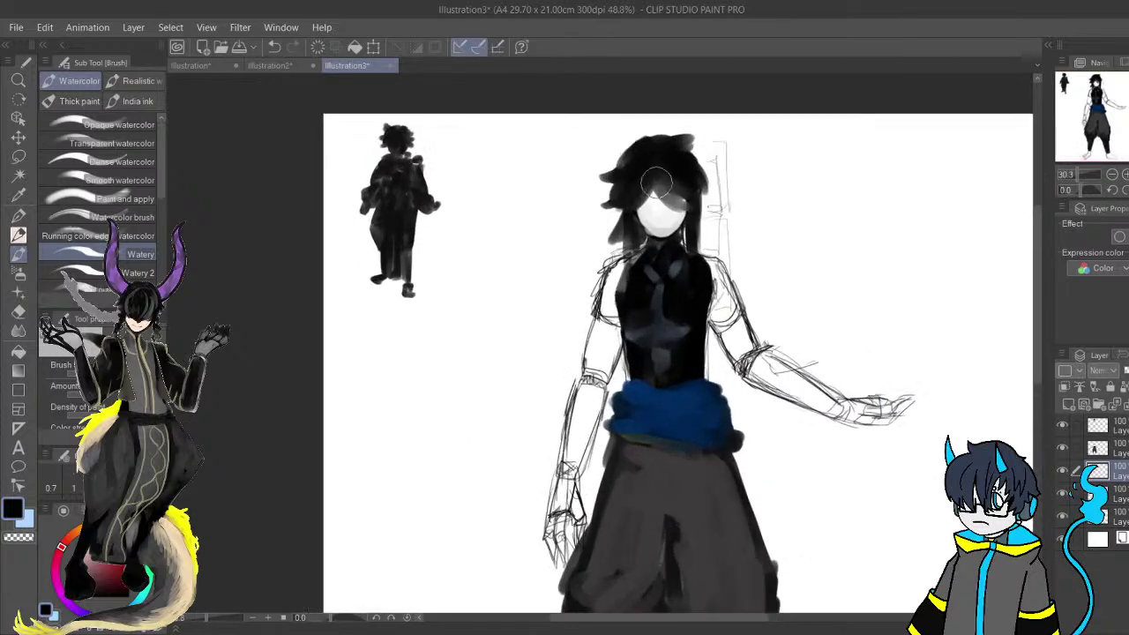
pyautogui.scroll(4, 655, 184)
pyautogui.moveTo(677, 568)
pyautogui.mouseDown()
pyautogui.moveTo(615, 392)
pyautogui.moveTo(573, 416)
pyautogui.moveTo(612, 426)
pyautogui.moveTo(647, 405)
pyautogui.moveTo(677, 471)
pyautogui.mouseUp()
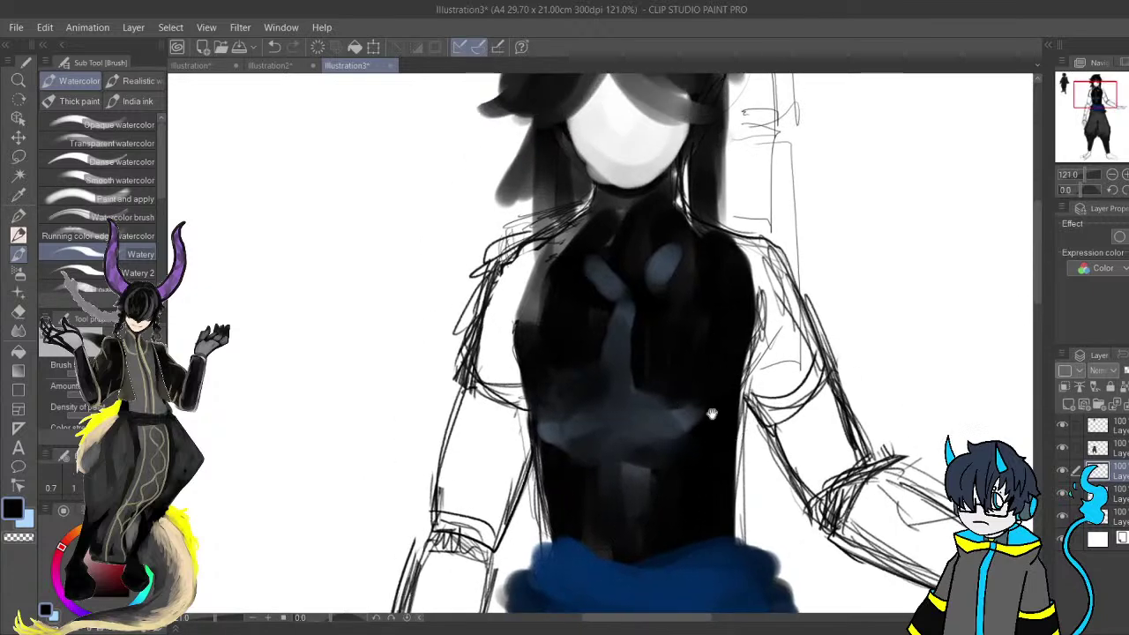
pyautogui.moveTo(713, 407); pyautogui.dragTo(701, 379)
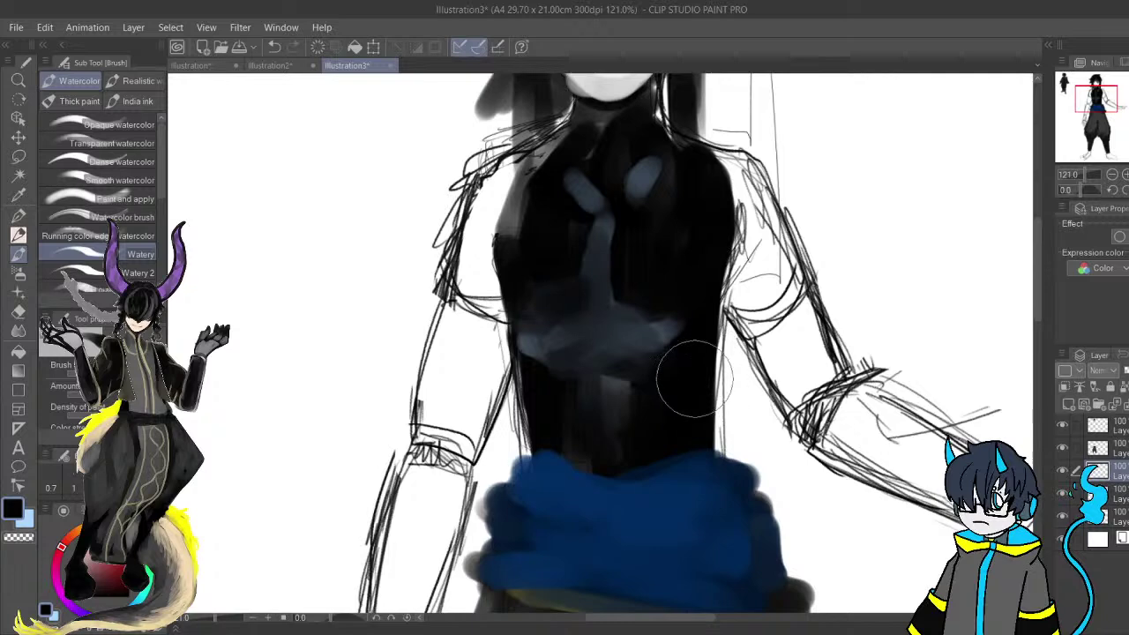
pyautogui.scroll(-2, 692, 383)
pyautogui.scroll(-2, 694, 378)
pyautogui.click(1121, 457)
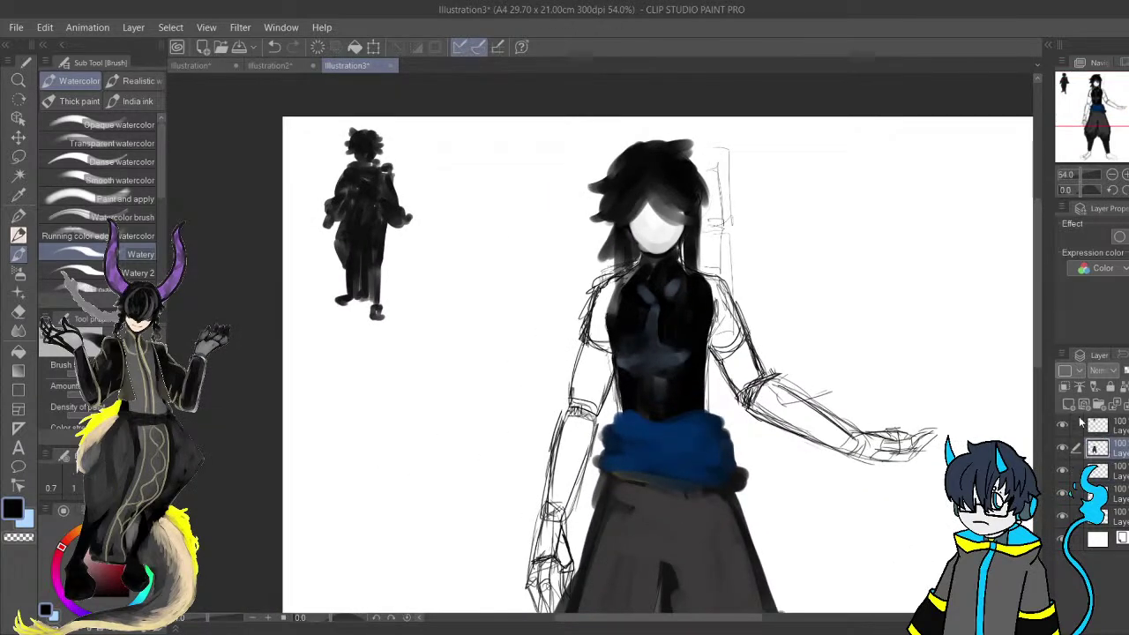
pyautogui.click(1065, 404)
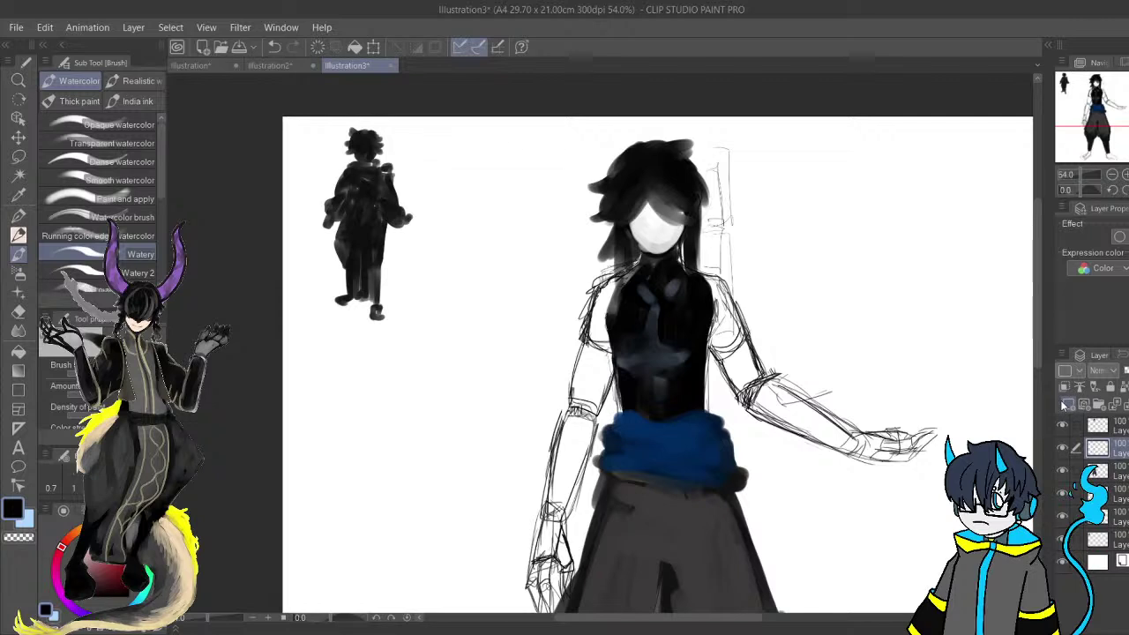
pyautogui.moveTo(469, 252); pyautogui.dragTo(467, 206)
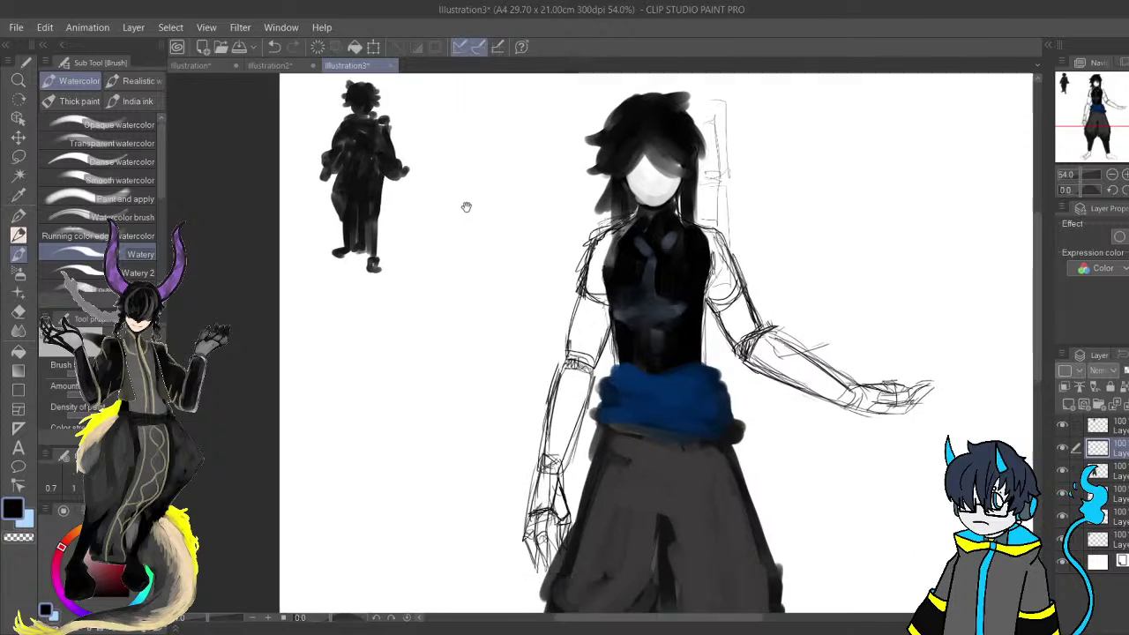
pyautogui.moveTo(449, 264); pyautogui.dragTo(386, 253)
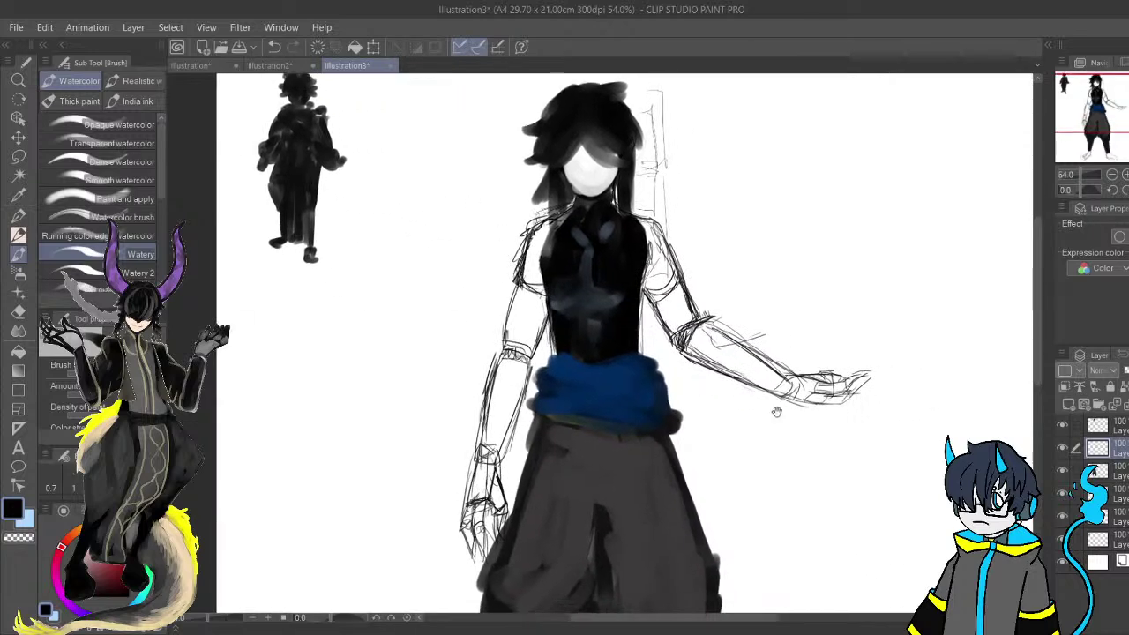
pyautogui.moveTo(744, 400); pyautogui.dragTo(749, 312)
pyautogui.moveTo(775, 182); pyautogui.dragTo(773, 633)
pyautogui.moveTo(805, 534); pyautogui.dragTo(807, 374)
pyautogui.moveTo(799, 240); pyautogui.dragTo(728, 358)
pyautogui.moveTo(709, 149); pyautogui.dragTo(796, 217)
pyautogui.hotkey('ctrl', 'z')
pyautogui.hotkey('ctrl', 'z')
pyautogui.moveTo(559, 471); pyautogui.dragTo(839, 496)
# Pick a bright yellow and outline a long rectangular garment panel in the empty space beside the character.
pyautogui.click(112, 559)
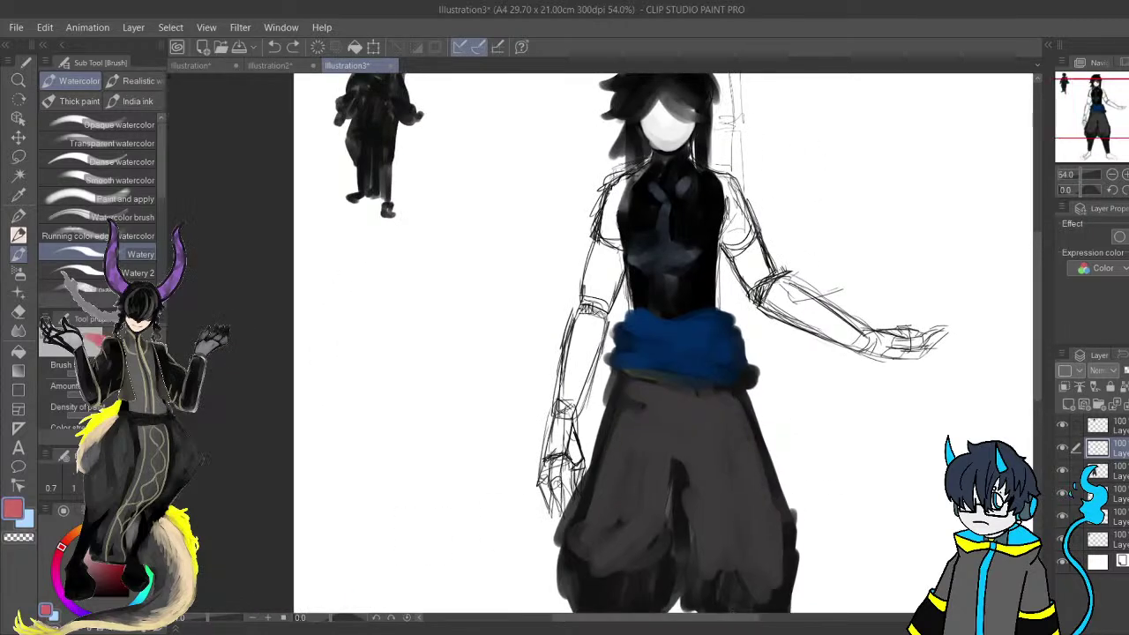
pyautogui.click(103, 527)
pyautogui.click(127, 550)
pyautogui.moveTo(590, 434); pyautogui.dragTo(355, 445)
pyautogui.hscroll(2, 726, 272)
pyautogui.moveTo(728, 194); pyautogui.dragTo(715, 592)
pyautogui.scroll(-4, 696, 450)
pyautogui.hscroll(2, 696, 449)
pyautogui.moveTo(631, 388); pyautogui.dragTo(822, 389)
pyautogui.scroll(4, 769, 375)
pyautogui.moveTo(609, 139)
pyautogui.mouseDown()
pyautogui.moveTo(779, 176)
pyautogui.moveTo(782, 536)
pyautogui.mouseUp()
pyautogui.scroll(4, 690, 444)
pyautogui.hscroll(-2, 690, 443)
# Draw a collar above the yellow garment panel and a long flared edge running down along its left side.
pyautogui.moveTo(718, 273); pyautogui.dragTo(732, 211)
pyautogui.hotkey('ctrl', 'z')
pyautogui.moveTo(717, 268)
pyautogui.mouseDown()
pyautogui.moveTo(717, 238)
pyautogui.moveTo(778, 239)
pyautogui.mouseUp()
pyautogui.moveTo(784, 236); pyautogui.dragTo(775, 299)
pyautogui.scroll(-2, 772, 275)
pyautogui.moveTo(701, 216); pyautogui.dragTo(647, 554)
pyautogui.scroll(-5, 653, 440)
pyautogui.moveTo(645, 319); pyautogui.dragTo(630, 565)
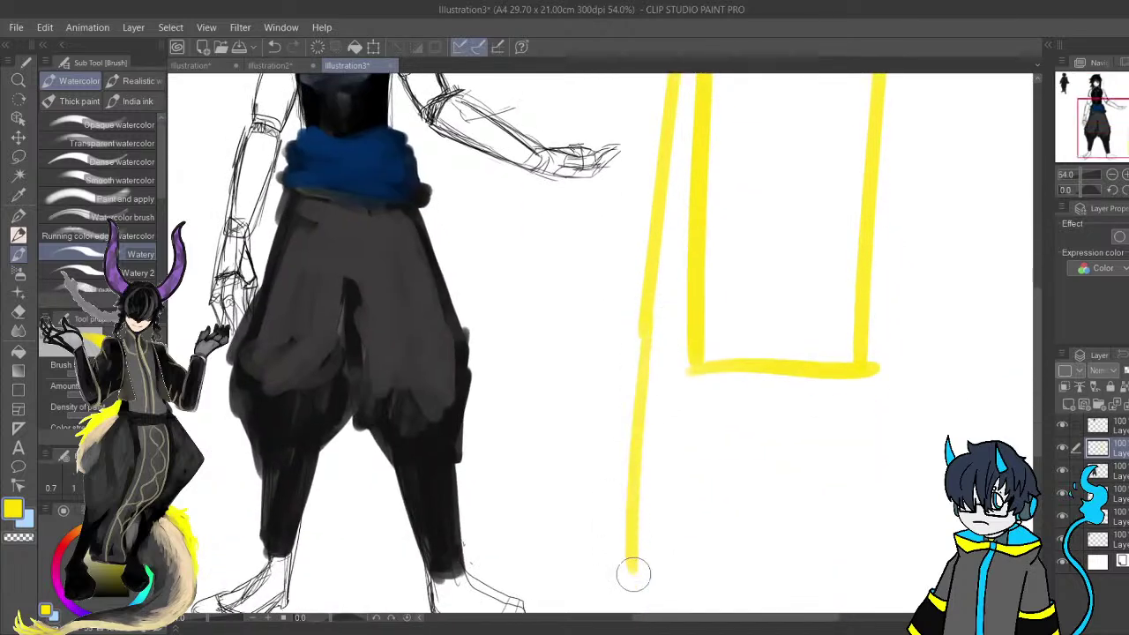
pyautogui.scroll(-2, 605, 504)
pyautogui.moveTo(577, 495)
pyautogui.mouseDown()
pyautogui.moveTo(777, 507)
pyautogui.moveTo(776, 344)
pyautogui.mouseUp()
# Paint yellow over the character's torso and down the front of the trousers as a long panel, leaving the blue sash uncovered.
pyautogui.scroll(4, 696, 471)
pyautogui.moveTo(642, 272); pyautogui.dragTo(659, 151)
pyautogui.moveTo(617, 226)
pyautogui.mouseDown()
pyautogui.moveTo(599, 550)
pyautogui.moveTo(774, 335)
pyautogui.mouseUp()
pyautogui.moveTo(487, 274)
pyautogui.mouseDown()
pyautogui.moveTo(669, 362)
pyautogui.moveTo(757, 550)
pyautogui.mouseUp()
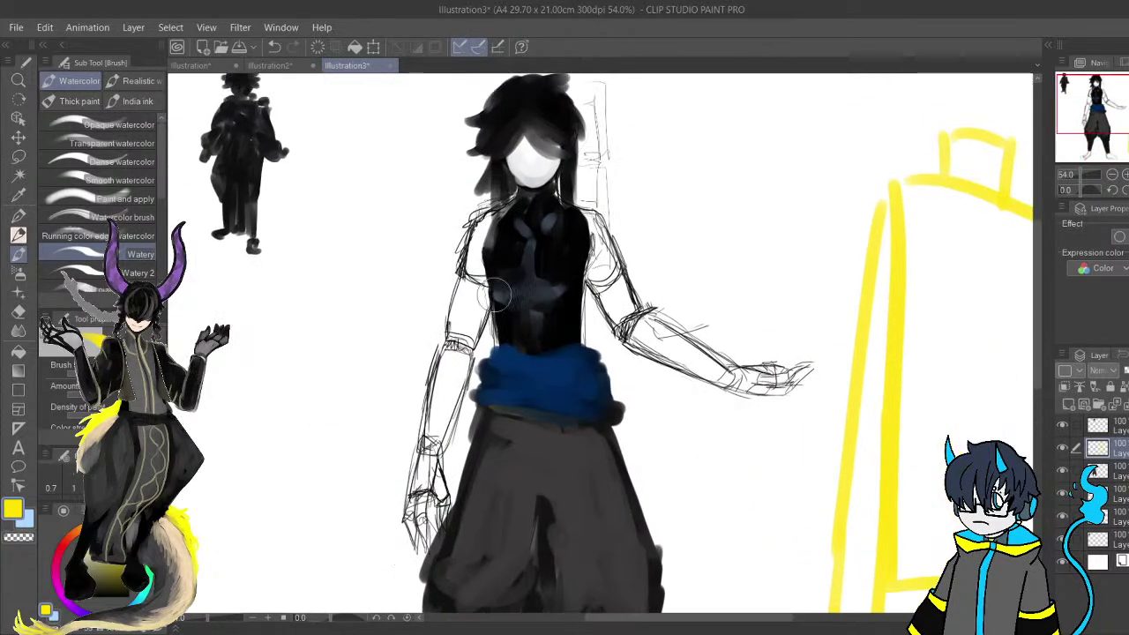
pyautogui.moveTo(505, 342); pyautogui.dragTo(569, 346)
pyautogui.moveTo(506, 447)
pyautogui.mouseDown()
pyautogui.moveTo(545, 315)
pyautogui.moveTo(579, 587)
pyautogui.moveTo(626, 353)
pyautogui.moveTo(615, 313)
pyautogui.moveTo(545, 293)
pyautogui.moveTo(546, 431)
pyautogui.mouseUp()
pyautogui.moveTo(554, 338)
pyautogui.mouseDown()
pyautogui.moveTo(534, 575)
pyautogui.moveTo(570, 459)
pyautogui.moveTo(587, 566)
pyautogui.moveTo(623, 505)
pyautogui.moveTo(576, 579)
pyautogui.moveTo(592, 579)
pyautogui.moveTo(631, 494)
pyautogui.moveTo(602, 332)
pyautogui.moveTo(568, 424)
pyautogui.moveTo(570, 309)
pyautogui.moveTo(600, 308)
pyautogui.moveTo(611, 391)
pyautogui.mouseUp()
pyautogui.moveTo(560, 201)
pyautogui.mouseDown()
pyautogui.moveTo(582, 381)
pyautogui.moveTo(570, 306)
pyautogui.mouseUp()
pyautogui.moveTo(570, 262)
pyautogui.mouseDown()
pyautogui.moveTo(565, 308)
pyautogui.moveTo(557, 264)
pyautogui.moveTo(556, 353)
pyautogui.moveTo(563, 264)
pyautogui.moveTo(569, 415)
pyautogui.moveTo(640, 401)
pyautogui.moveTo(644, 274)
pyautogui.moveTo(627, 262)
pyautogui.moveTo(589, 258)
pyautogui.moveTo(573, 274)
pyautogui.moveTo(587, 280)
pyautogui.moveTo(569, 370)
pyautogui.moveTo(593, 407)
pyautogui.moveTo(633, 397)
pyautogui.moveTo(617, 388)
pyautogui.moveTo(601, 282)
pyautogui.moveTo(612, 379)
pyautogui.moveTo(595, 286)
pyautogui.mouseUp()
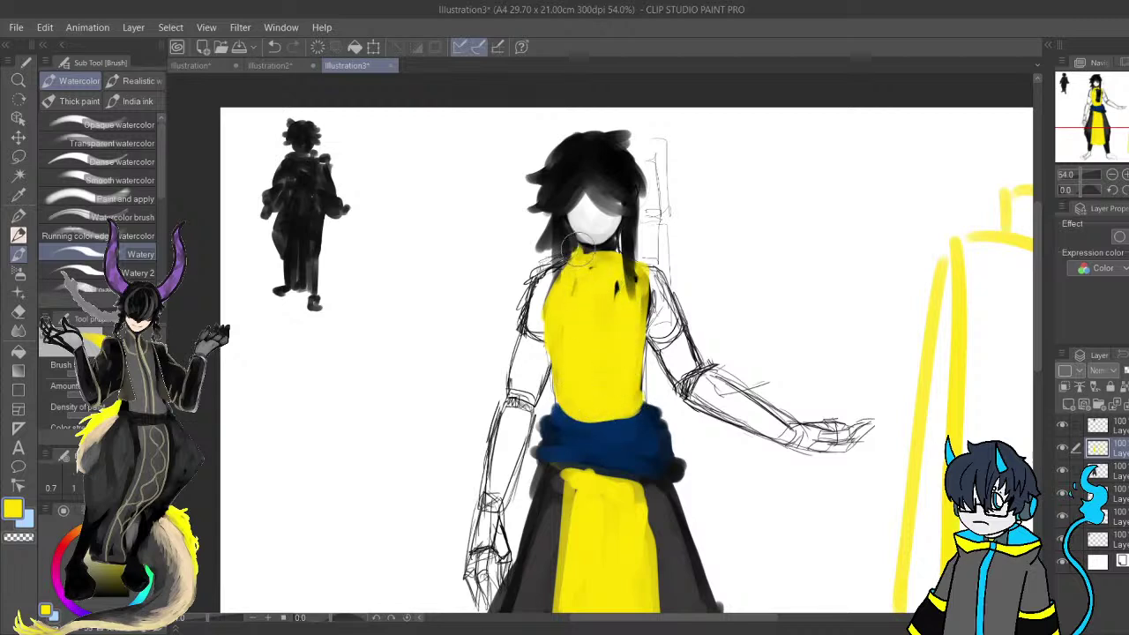
# Paint both of the character's arms yellow from the shoulders to the wrists as long sleeves.
pyautogui.moveTo(604, 278)
pyautogui.mouseDown()
pyautogui.moveTo(553, 301)
pyautogui.moveTo(559, 272)
pyautogui.moveTo(535, 302)
pyautogui.moveTo(486, 494)
pyautogui.moveTo(504, 479)
pyautogui.moveTo(534, 341)
pyautogui.moveTo(534, 381)
pyautogui.moveTo(533, 297)
pyautogui.mouseUp()
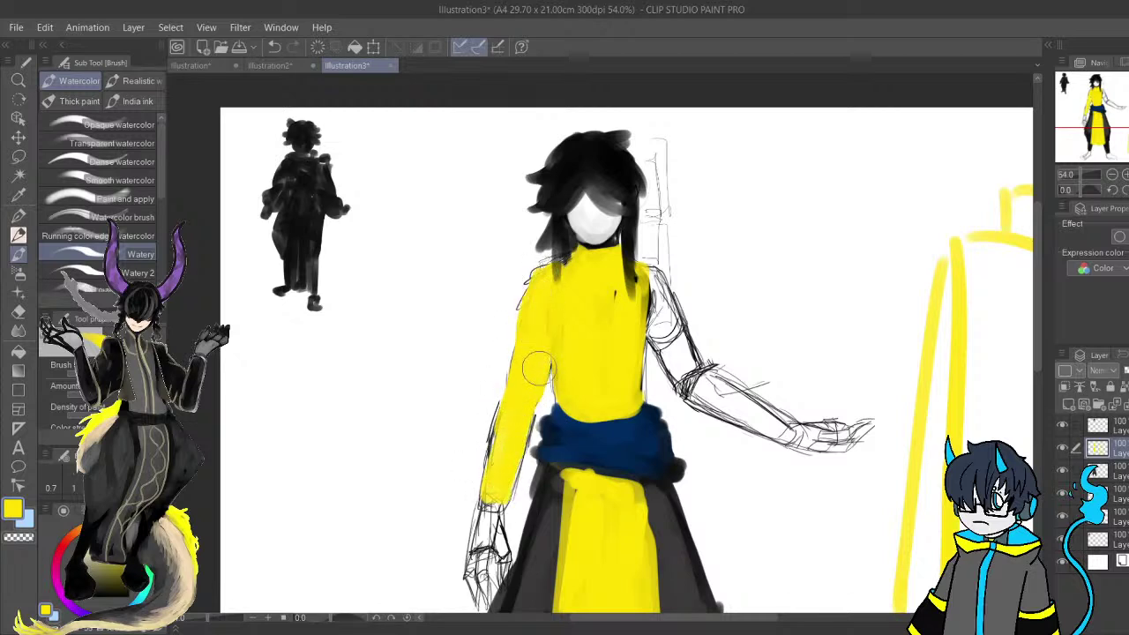
pyautogui.moveTo(525, 373); pyautogui.dragTo(580, 307)
pyautogui.moveTo(560, 351)
pyautogui.mouseDown()
pyautogui.moveTo(540, 447)
pyautogui.moveTo(571, 394)
pyautogui.moveTo(577, 331)
pyautogui.mouseUp()
pyautogui.moveTo(690, 257)
pyautogui.mouseDown()
pyautogui.moveTo(582, 295)
pyautogui.moveTo(624, 357)
pyautogui.moveTo(593, 271)
pyautogui.moveTo(597, 248)
pyautogui.moveTo(679, 401)
pyautogui.moveTo(691, 397)
pyautogui.moveTo(635, 348)
pyautogui.moveTo(659, 359)
pyautogui.moveTo(676, 321)
pyautogui.moveTo(696, 154)
pyautogui.moveTo(662, 126)
pyautogui.mouseUp()
pyautogui.moveTo(676, 371); pyautogui.dragTo(738, 585)
pyautogui.moveTo(615, 295); pyautogui.dragTo(682, 391)
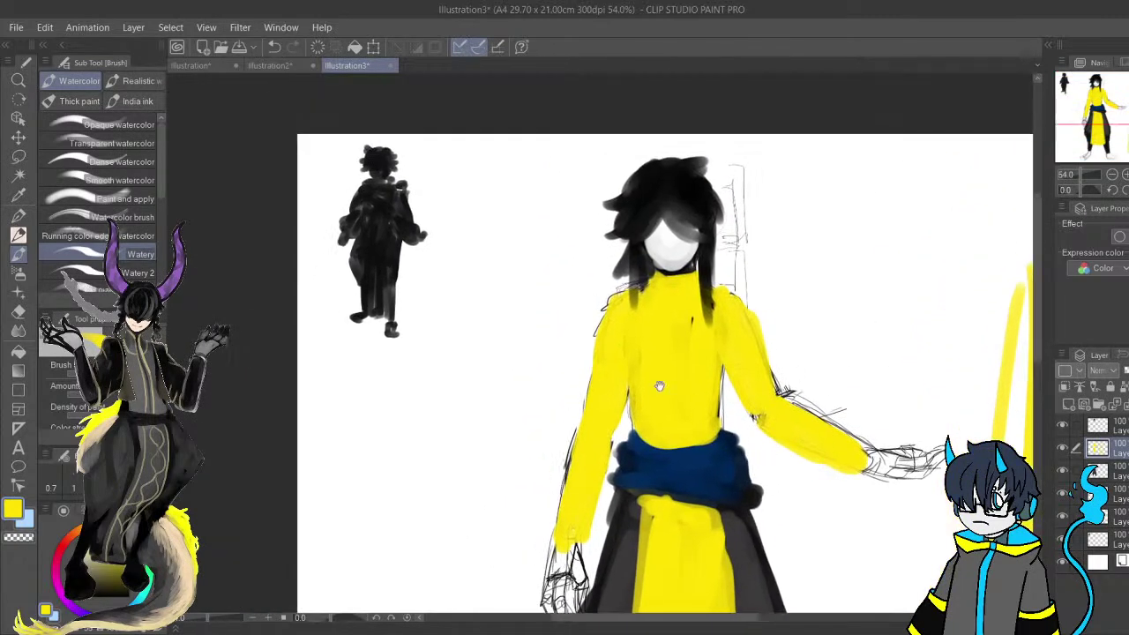
pyautogui.moveTo(592, 433); pyautogui.dragTo(521, 456)
pyautogui.moveTo(562, 394)
pyautogui.mouseDown()
pyautogui.moveTo(567, 378)
pyautogui.moveTo(617, 374)
pyautogui.mouseUp()
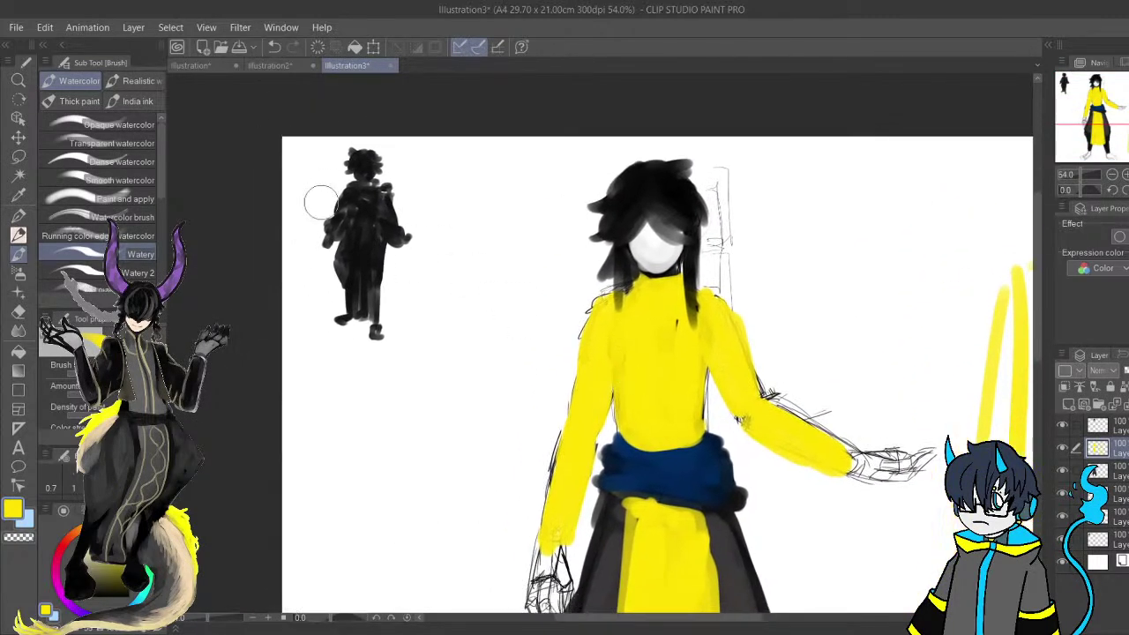
# Erase the yellow sleeves from both arms, keeping the yellow panel on the torso.
pyautogui.moveTo(513, 517); pyautogui.dragTo(534, 433)
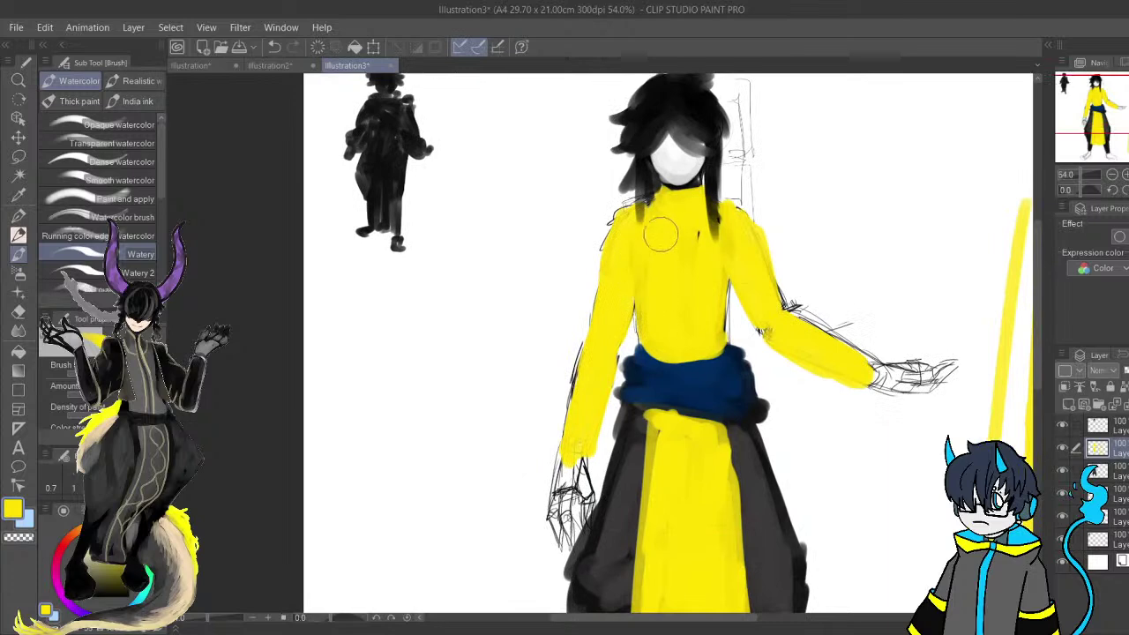
pyautogui.moveTo(661, 208); pyautogui.dragTo(424, 132)
pyautogui.moveTo(672, 168); pyautogui.dragTo(836, 286)
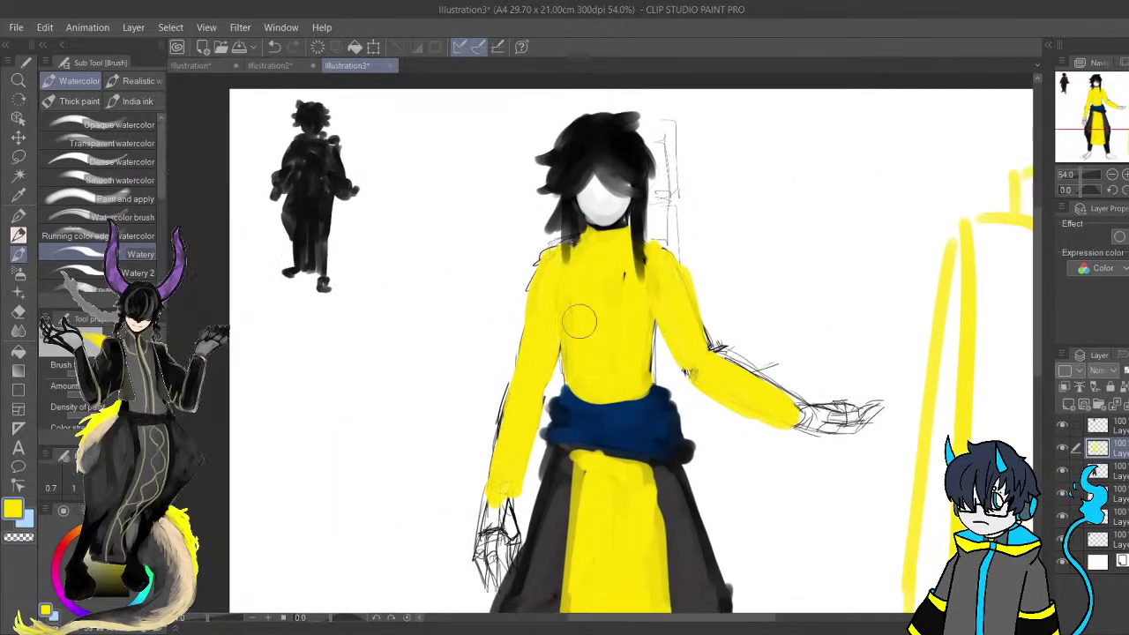
pyautogui.hotkey('ctrl', 'z')
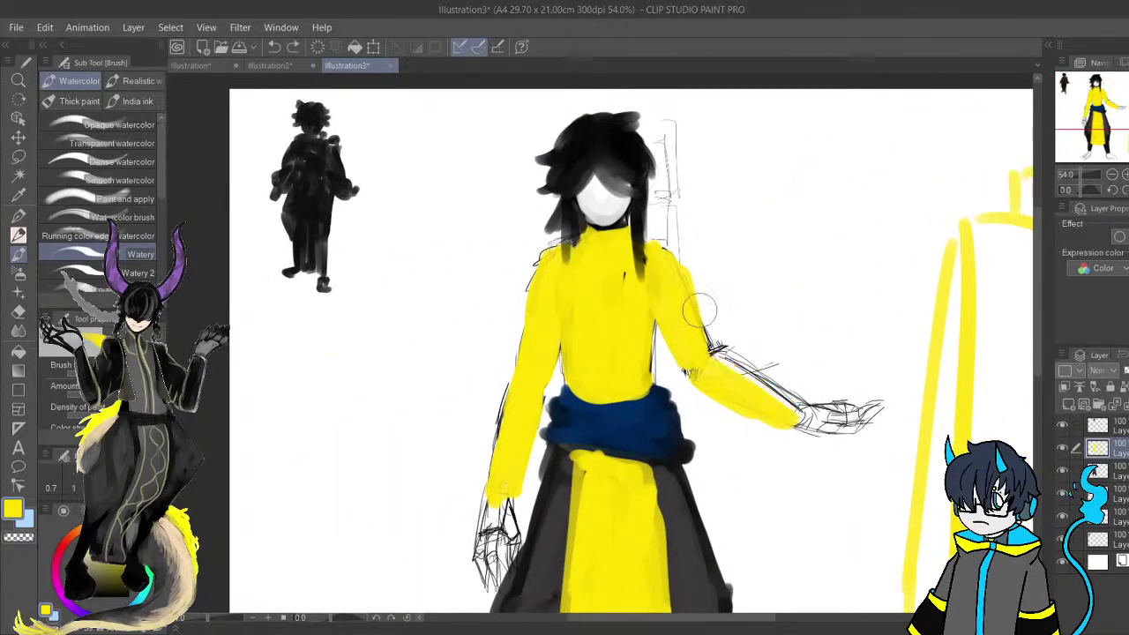
pyautogui.press('e')
pyautogui.moveTo(672, 228)
pyautogui.mouseDown()
pyautogui.moveTo(696, 370)
pyautogui.moveTo(741, 426)
pyautogui.moveTo(785, 414)
pyautogui.moveTo(742, 381)
pyautogui.moveTo(848, 344)
pyautogui.mouseUp()
pyautogui.moveTo(603, 473)
pyautogui.mouseDown()
pyautogui.moveTo(606, 415)
pyautogui.moveTo(617, 448)
pyautogui.moveTo(639, 300)
pyautogui.mouseUp()
pyautogui.moveTo(624, 260)
pyautogui.mouseDown()
pyautogui.moveTo(645, 335)
pyautogui.moveTo(649, 229)
pyautogui.moveTo(654, 263)
pyautogui.mouseUp()
pyautogui.moveTo(650, 396)
pyautogui.mouseDown()
pyautogui.moveTo(653, 370)
pyautogui.moveTo(689, 502)
pyautogui.mouseUp()
# Choose black and, on a new layer, paint puffed shoulders and two open jacket fronts over the sides of the yellow torso.
pyautogui.press('b')
pyautogui.click(92, 567)
pyautogui.moveTo(92, 567); pyautogui.dragTo(92, 597)
pyautogui.moveTo(605, 471); pyautogui.dragTo(531, 408)
pyautogui.moveTo(631, 339)
pyautogui.mouseDown()
pyautogui.moveTo(629, 258)
pyautogui.moveTo(631, 340)
pyautogui.mouseUp()
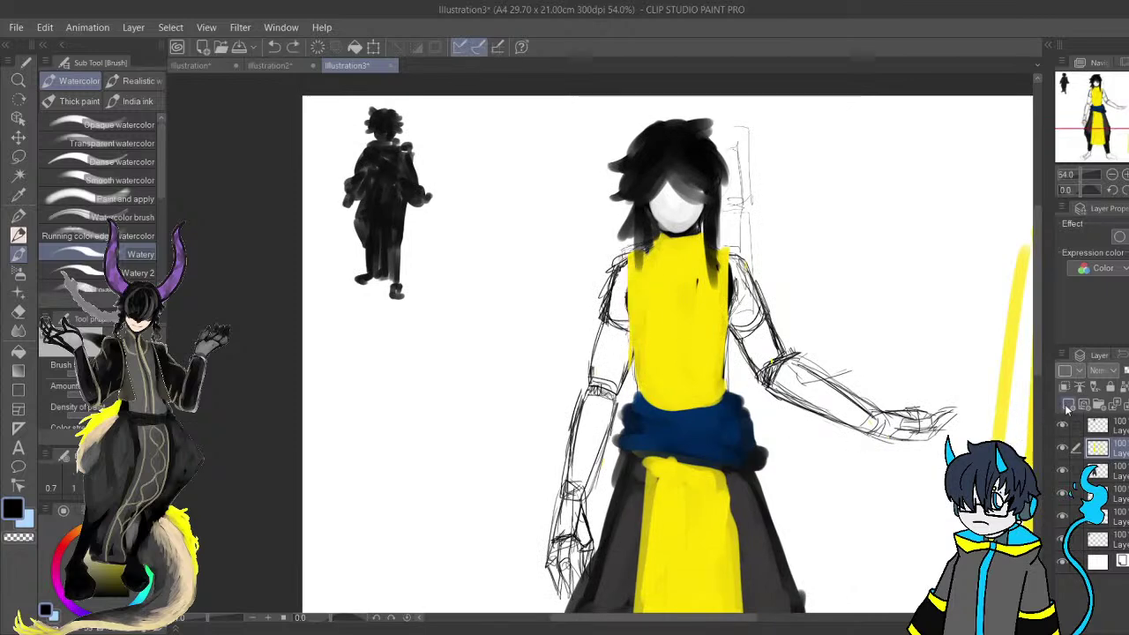
pyautogui.click(1067, 407)
pyautogui.moveTo(830, 501); pyautogui.dragTo(867, 457)
pyautogui.moveTo(672, 257)
pyautogui.mouseDown()
pyautogui.moveTo(666, 205)
pyautogui.moveTo(670, 282)
pyautogui.moveTo(660, 208)
pyautogui.moveTo(651, 284)
pyautogui.moveTo(642, 249)
pyautogui.moveTo(650, 270)
pyautogui.moveTo(679, 220)
pyautogui.moveTo(677, 339)
pyautogui.moveTo(675, 289)
pyautogui.mouseUp()
pyautogui.moveTo(754, 219)
pyautogui.mouseDown()
pyautogui.moveTo(705, 228)
pyautogui.moveTo(705, 354)
pyautogui.moveTo(712, 220)
pyautogui.moveTo(751, 265)
pyautogui.moveTo(742, 300)
pyautogui.moveTo(716, 326)
pyautogui.moveTo(737, 292)
pyautogui.mouseUp()
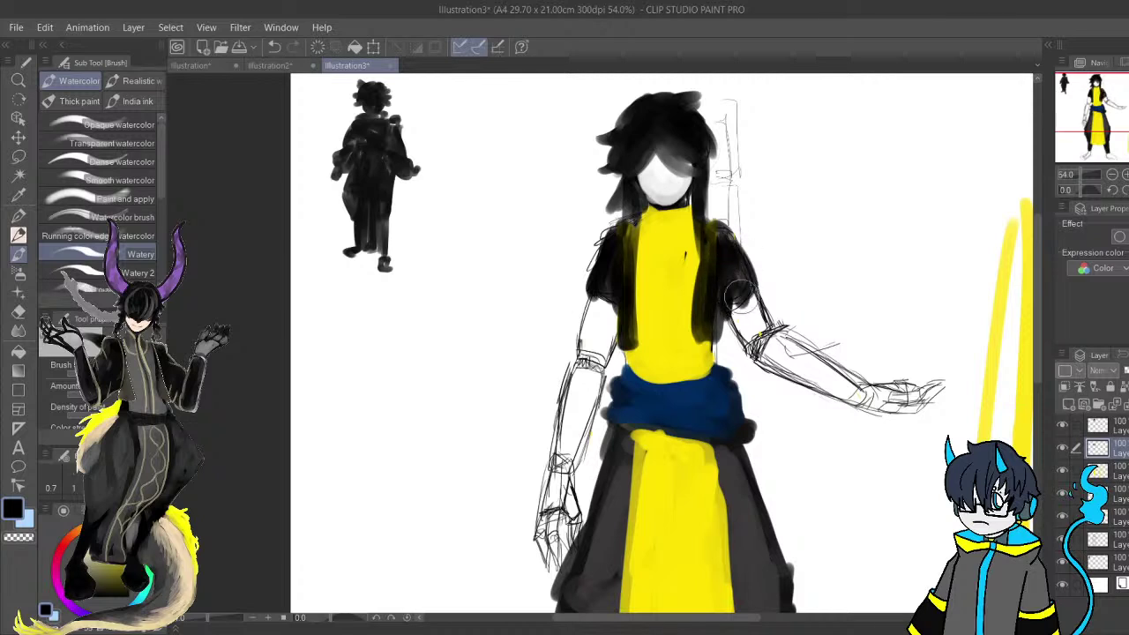
# Paint a long black sleeve down the lowered arm to the wrist and fill out the jacket's front edges.
pyautogui.moveTo(613, 287)
pyautogui.mouseDown()
pyautogui.moveTo(626, 273)
pyautogui.moveTo(568, 463)
pyautogui.moveTo(573, 451)
pyautogui.mouseUp()
pyautogui.moveTo(625, 265)
pyautogui.mouseDown()
pyautogui.moveTo(564, 454)
pyautogui.moveTo(585, 438)
pyautogui.moveTo(617, 335)
pyautogui.moveTo(610, 318)
pyautogui.moveTo(602, 368)
pyautogui.mouseUp()
pyautogui.moveTo(692, 269); pyautogui.dragTo(653, 345)
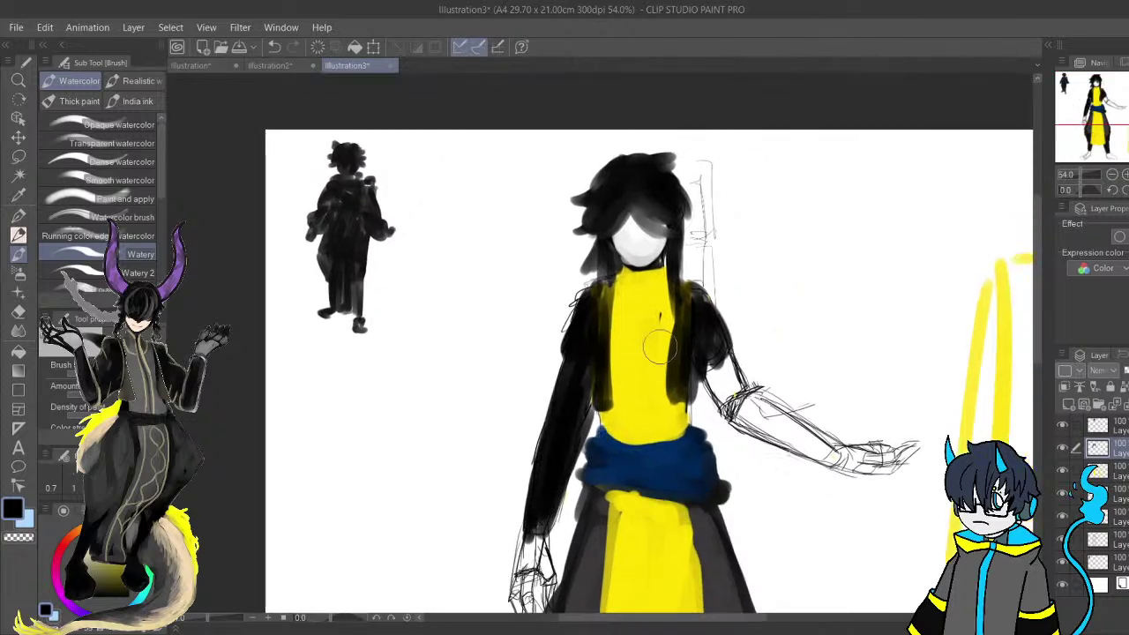
pyautogui.moveTo(679, 305); pyautogui.dragTo(673, 359)
pyautogui.moveTo(606, 288); pyautogui.dragTo(616, 381)
pyautogui.moveTo(612, 332); pyautogui.dragTo(613, 385)
pyautogui.moveTo(816, 538); pyautogui.dragTo(753, 516)
# Select the painted area of the hair and face layer, pick light grey and add a new Multiply layer above it.
pyautogui.click(1122, 427)
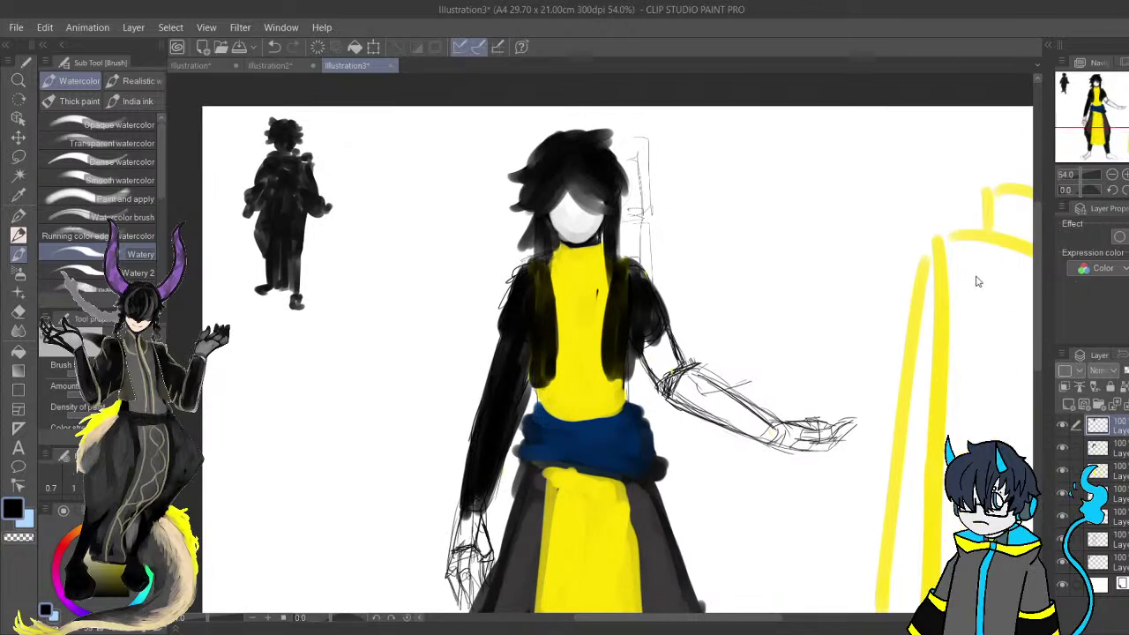
pyautogui.keyDown('ctrl'); pyautogui.click(1097, 426); pyautogui.keyUp('ctrl')
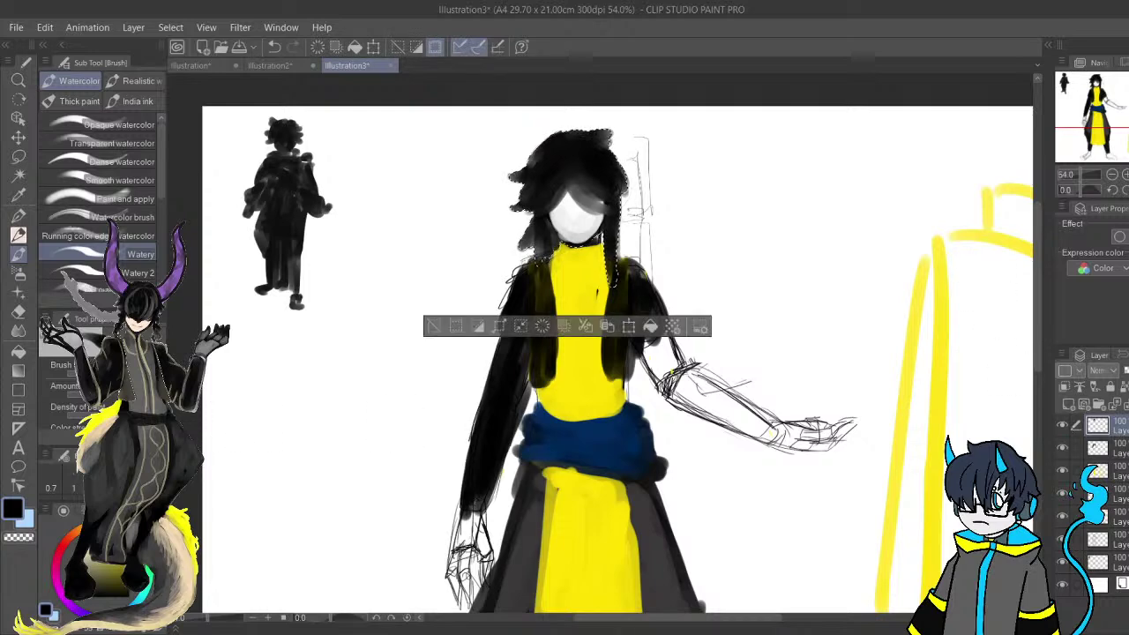
pyautogui.moveTo(77, 587); pyautogui.dragTo(75, 554)
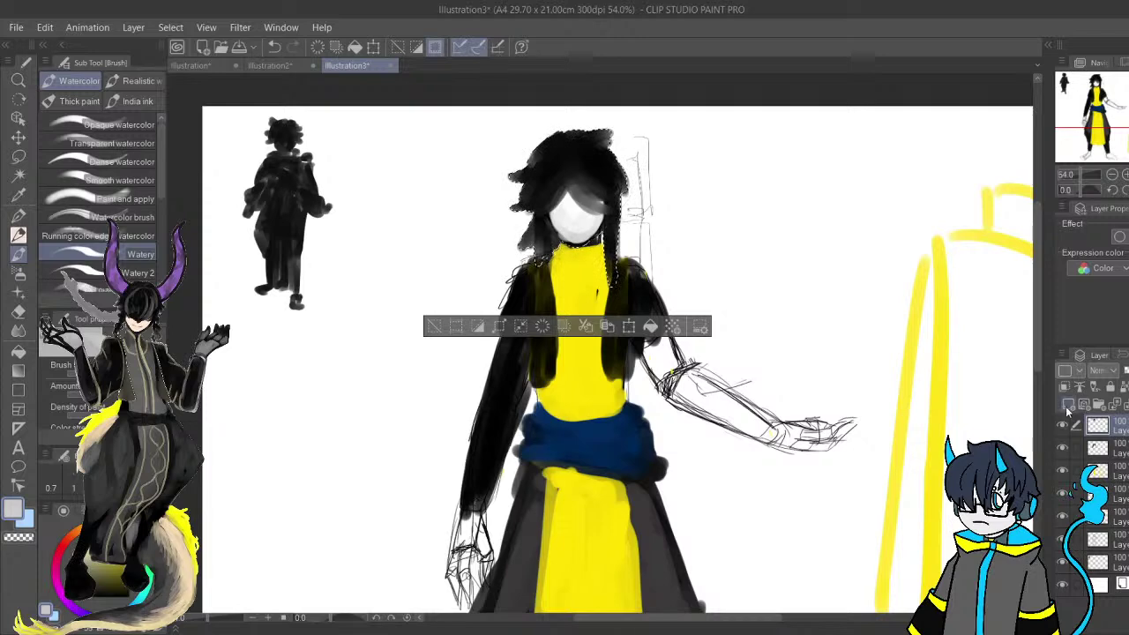
pyautogui.click(1067, 407)
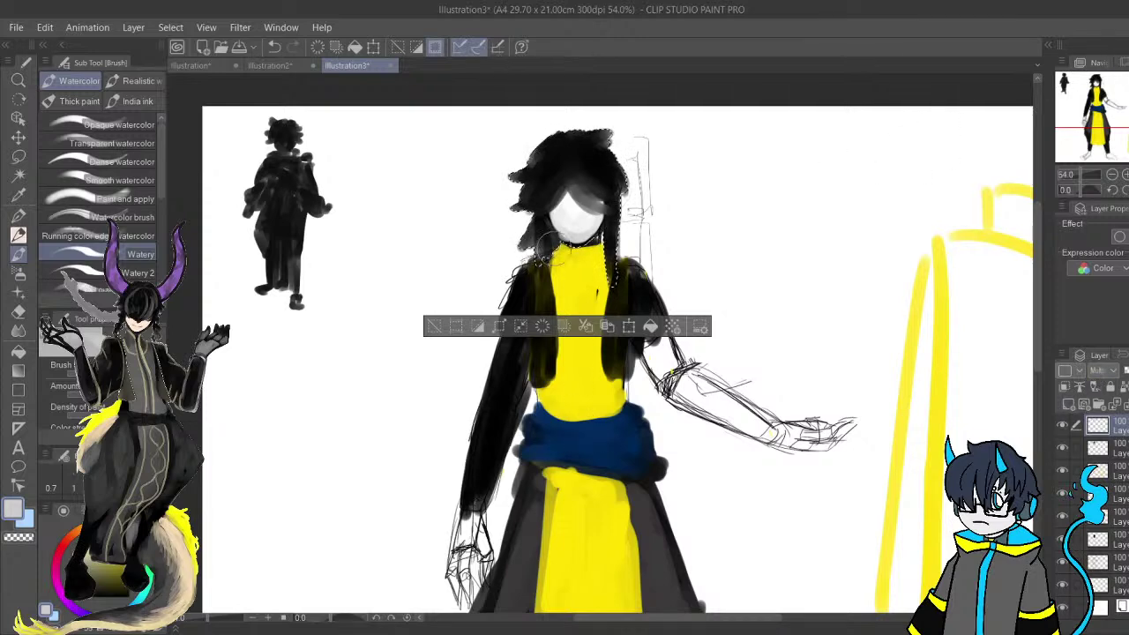
# Tint the selected hair and face with yellow and peach, and brighten them with near-white on another new layer.
pyautogui.moveTo(99, 588); pyautogui.dragTo(128, 544)
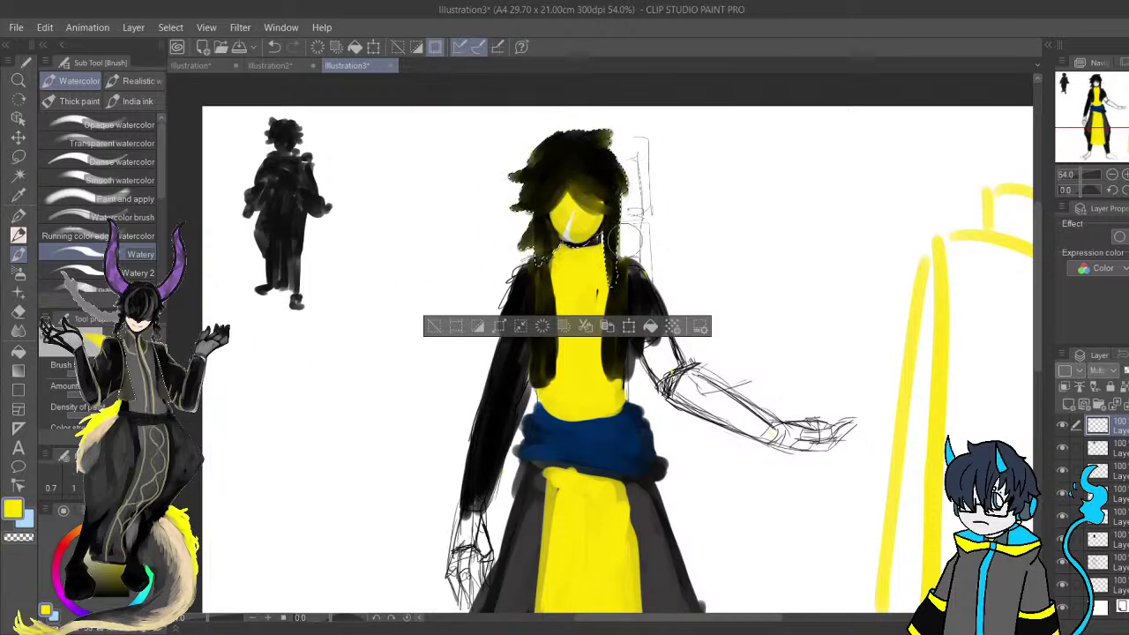
pyautogui.moveTo(128, 547)
pyautogui.mouseDown()
pyautogui.moveTo(95, 546)
pyautogui.moveTo(78, 529)
pyautogui.mouseUp()
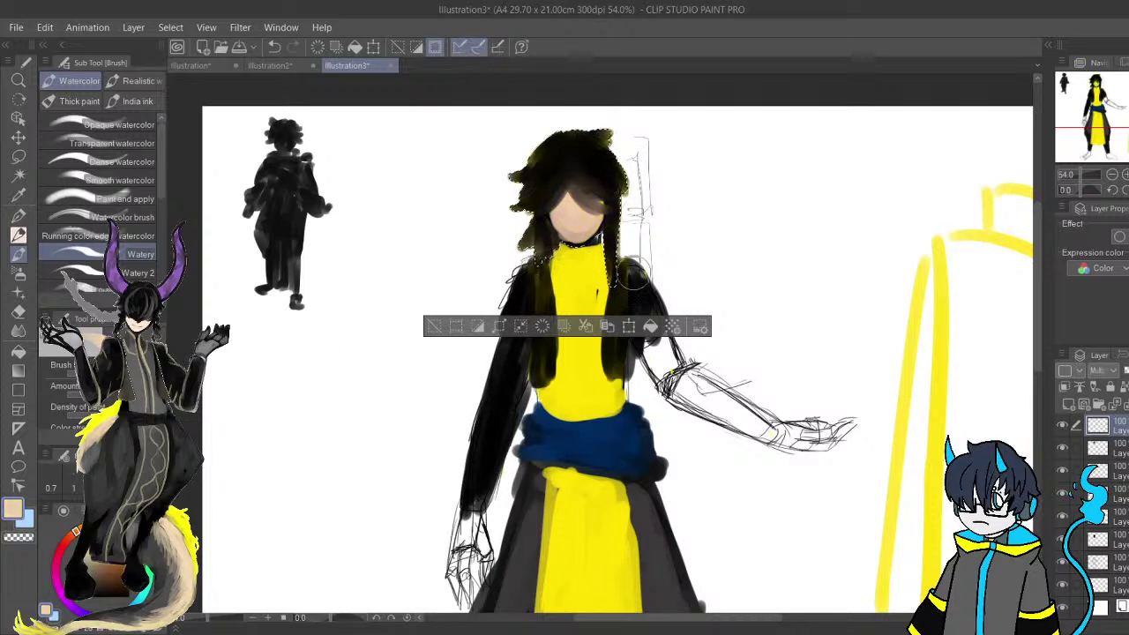
pyautogui.click(1069, 406)
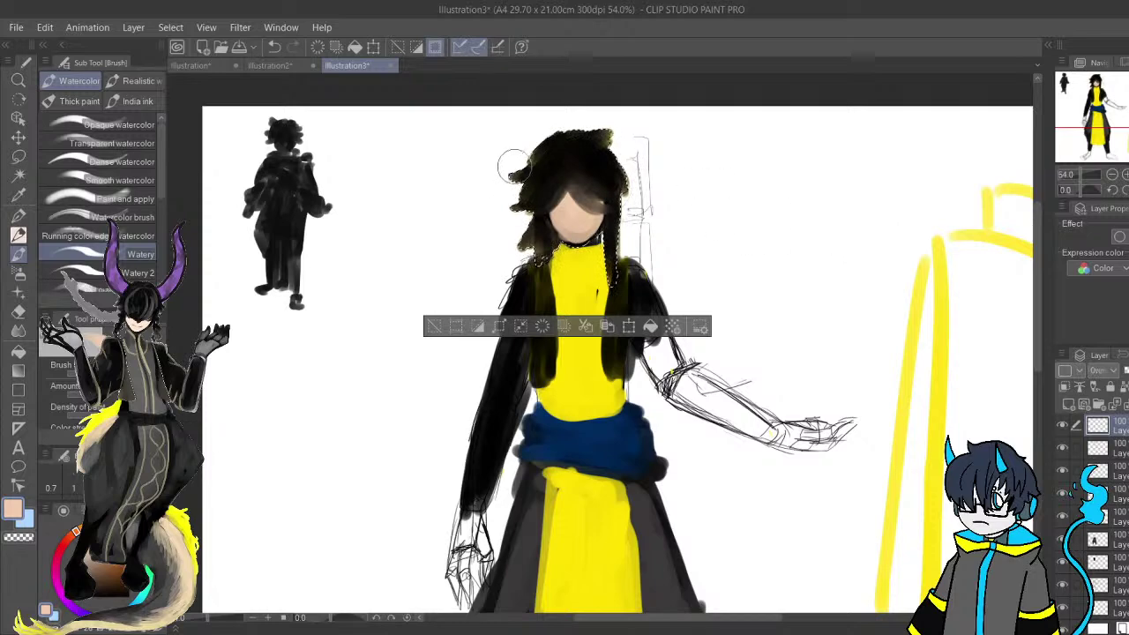
pyautogui.moveTo(88, 561); pyautogui.dragTo(78, 548)
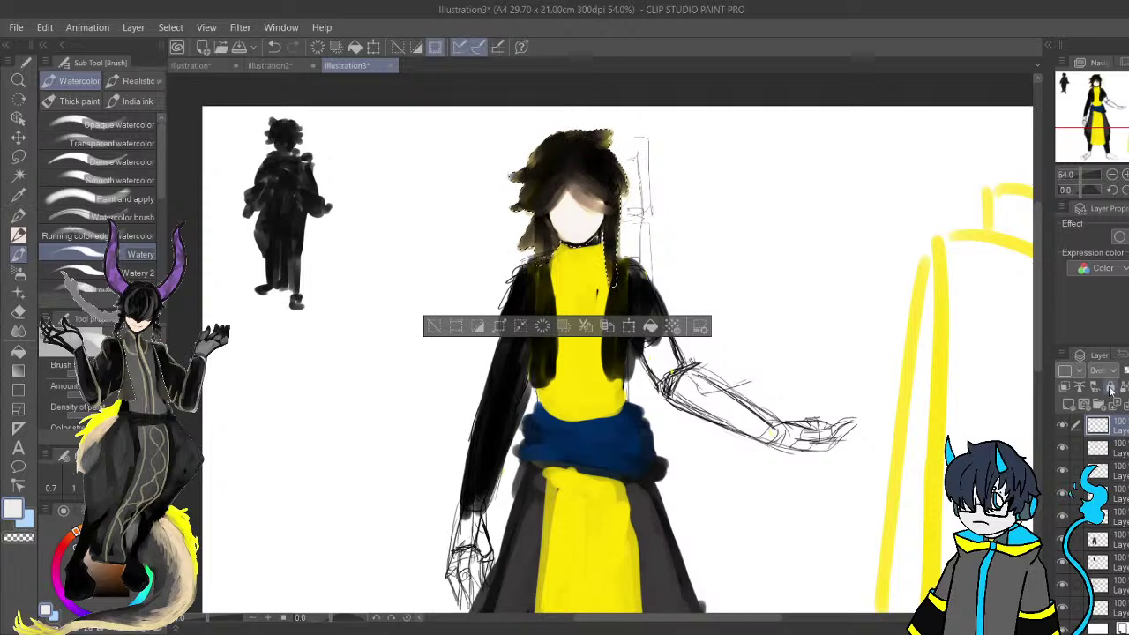
# Clear the selection and merge the tint layers into a single layer with the hair and face.
pyautogui.scroll(-7, 924, 327)
pyautogui.scroll(5, 912, 366)
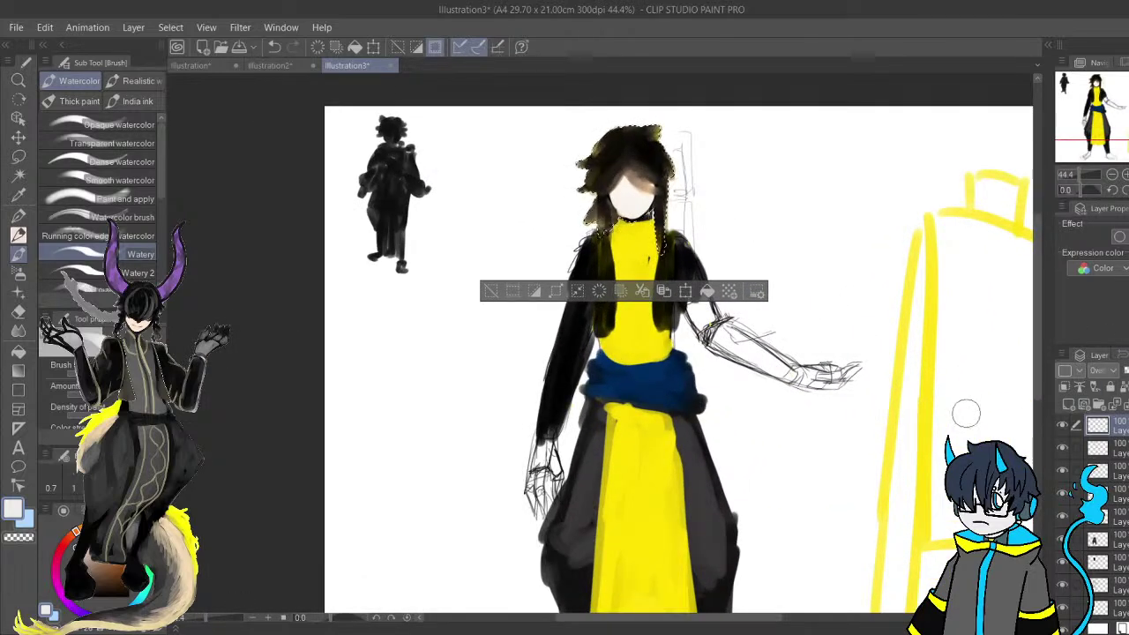
pyautogui.scroll(-1, 965, 416)
pyautogui.scroll(2, 899, 458)
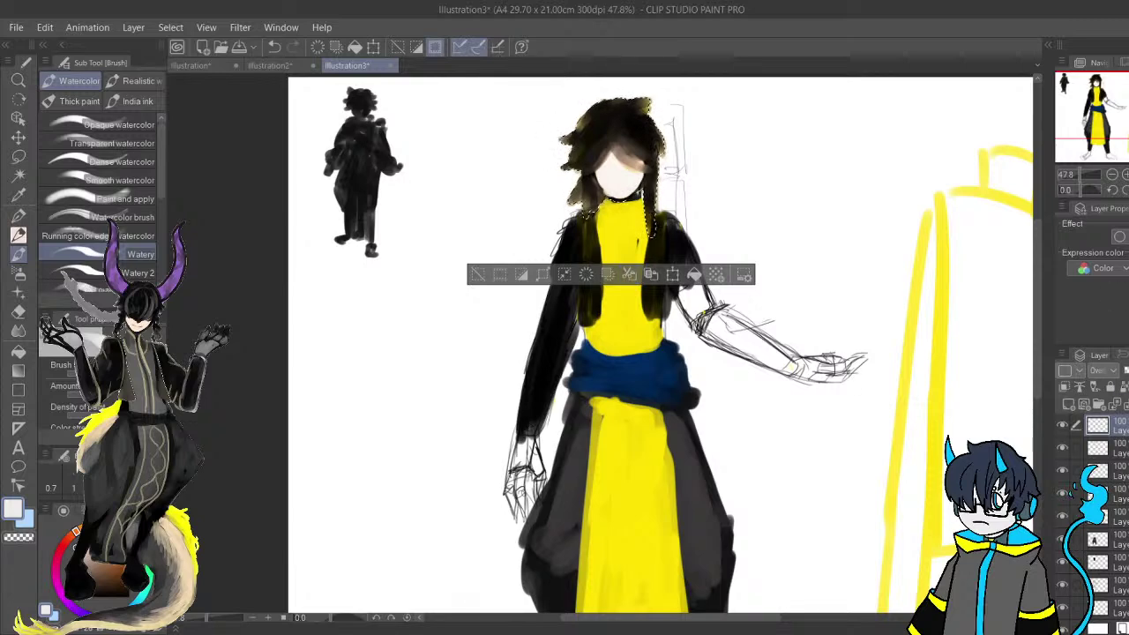
pyautogui.click(18, 156)
pyautogui.click(450, 187)
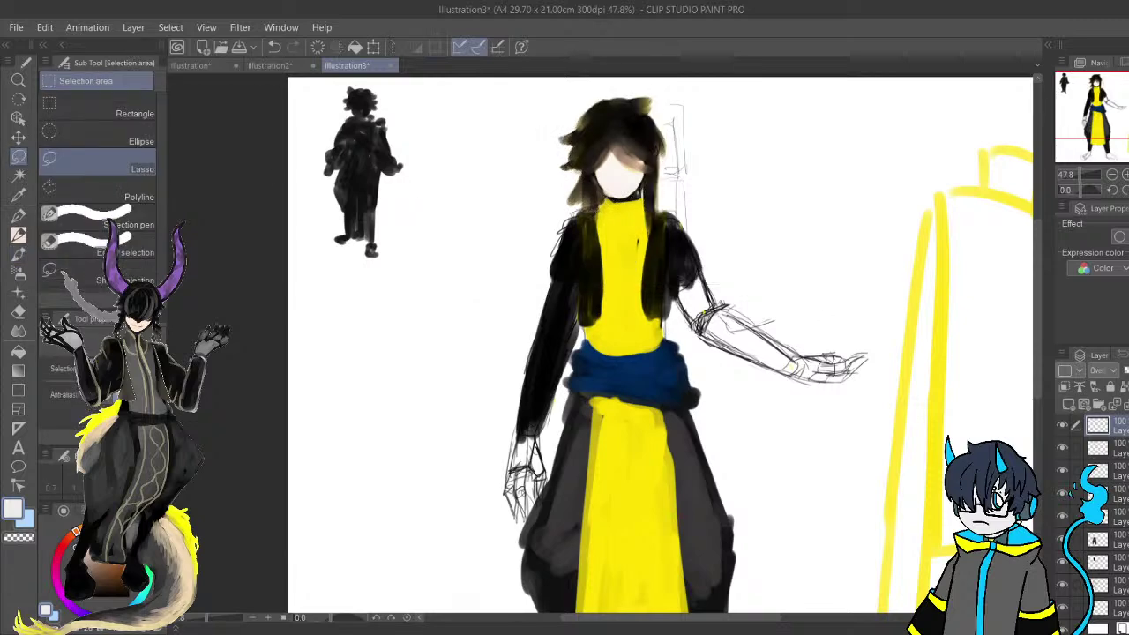
pyautogui.click(1118, 448)
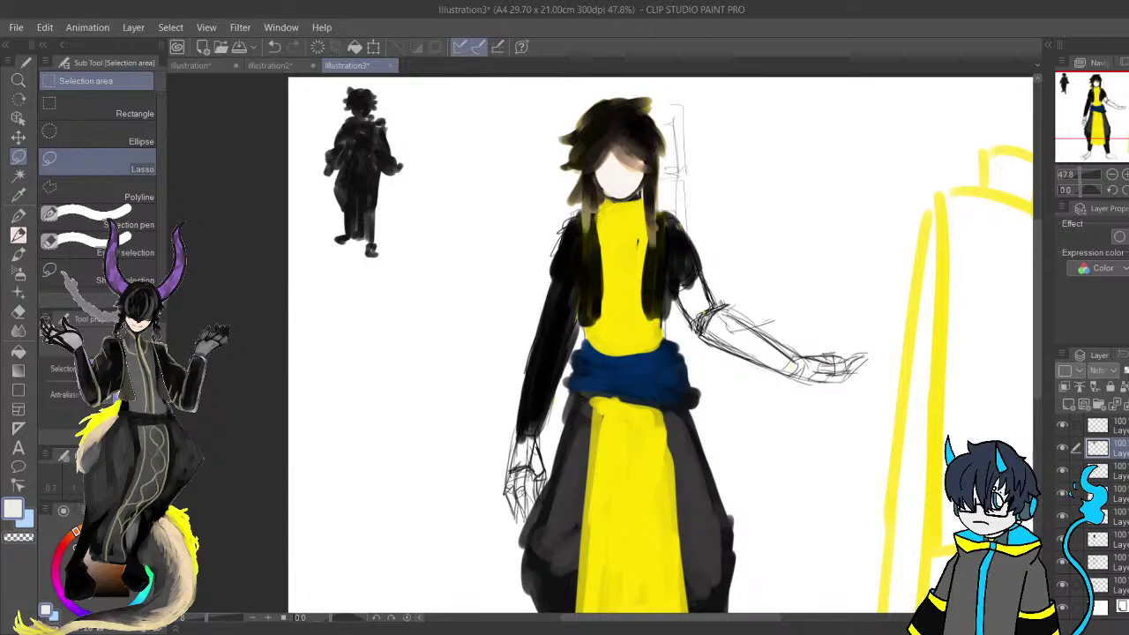
pyautogui.click(1120, 426)
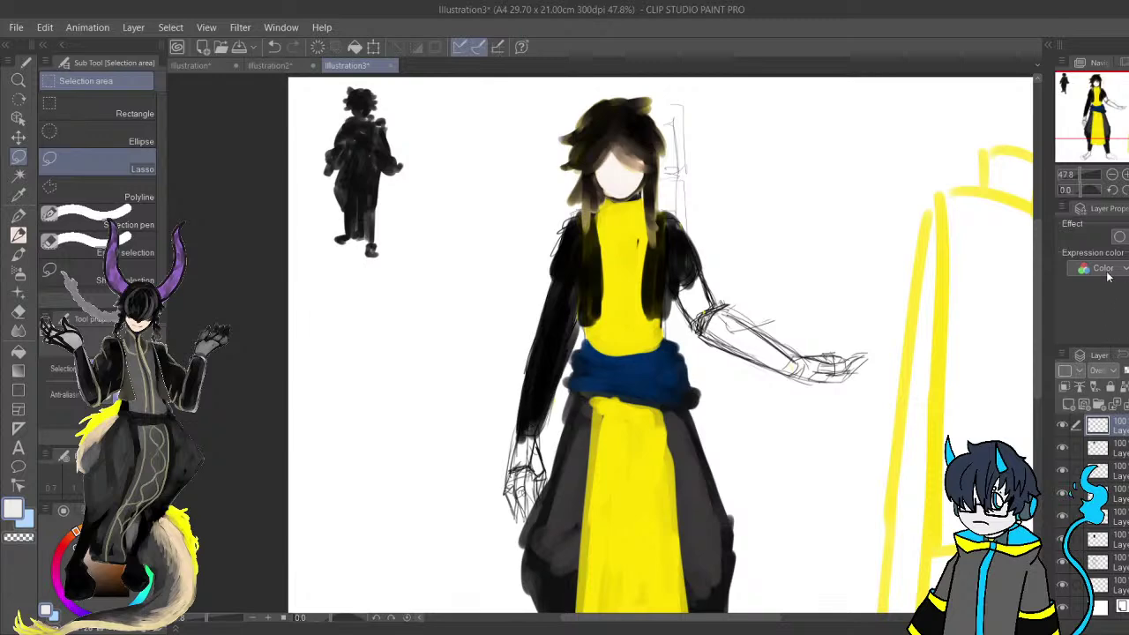
pyautogui.hotkey('ctrl', 'e')
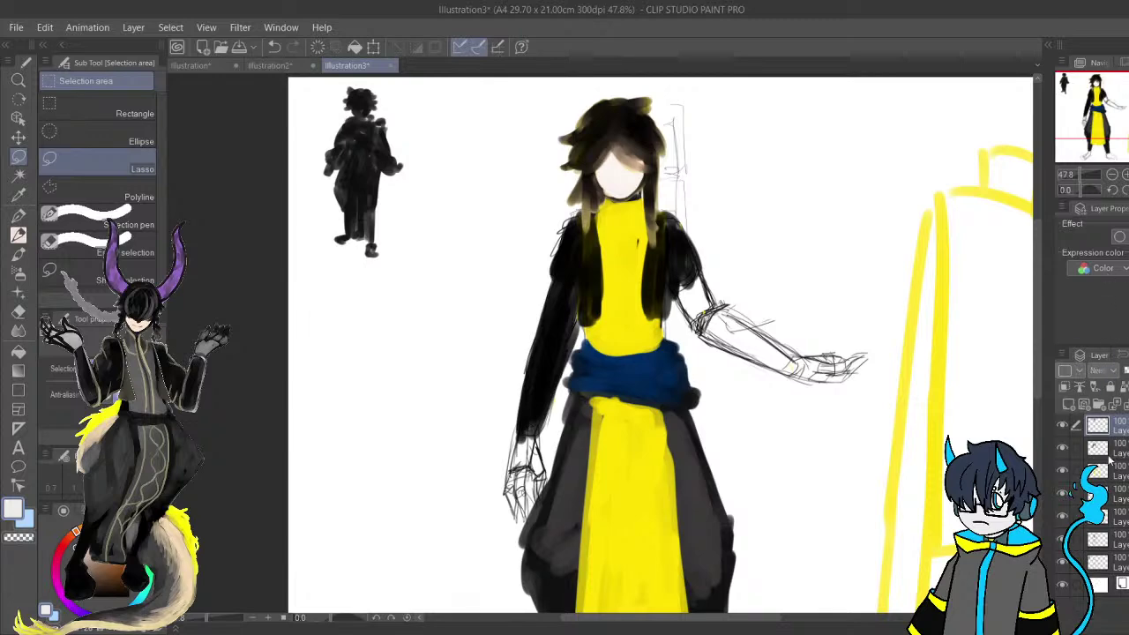
pyautogui.doubleClick(1062, 426)
pyautogui.click(1063, 426)
pyautogui.click(1063, 426)
# Smooth the pale face and repaint the fringe and the long side lock beside it with colours sampled from the painting.
pyautogui.scroll(6, 615, 196)
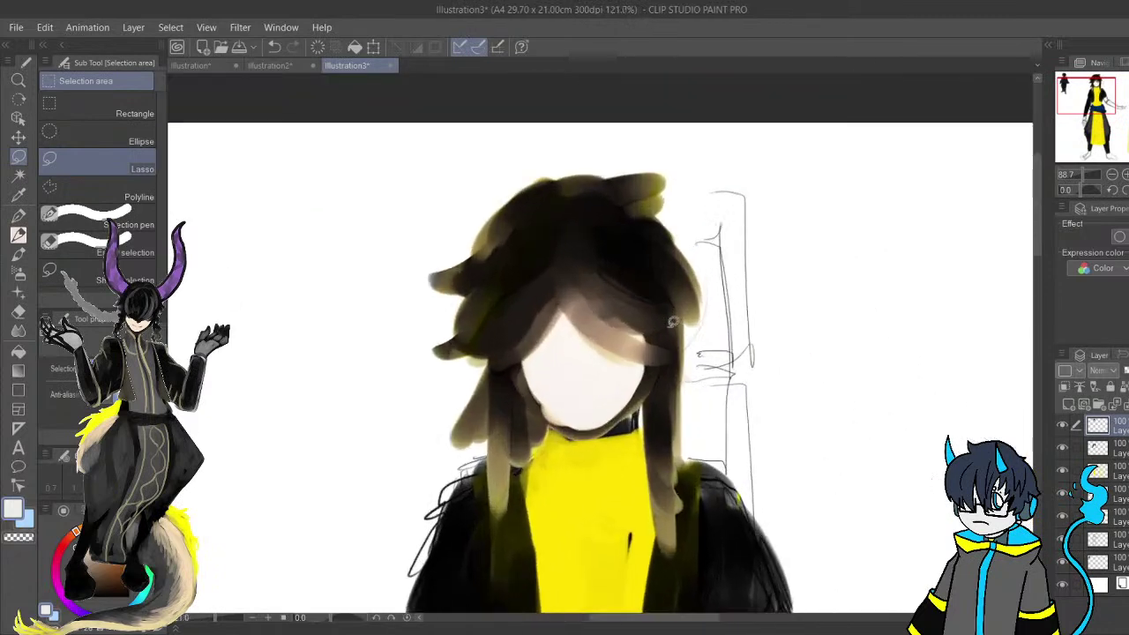
pyautogui.scroll(1, 672, 321)
pyautogui.press('b')
pyautogui.moveTo(593, 398); pyautogui.dragTo(598, 364)
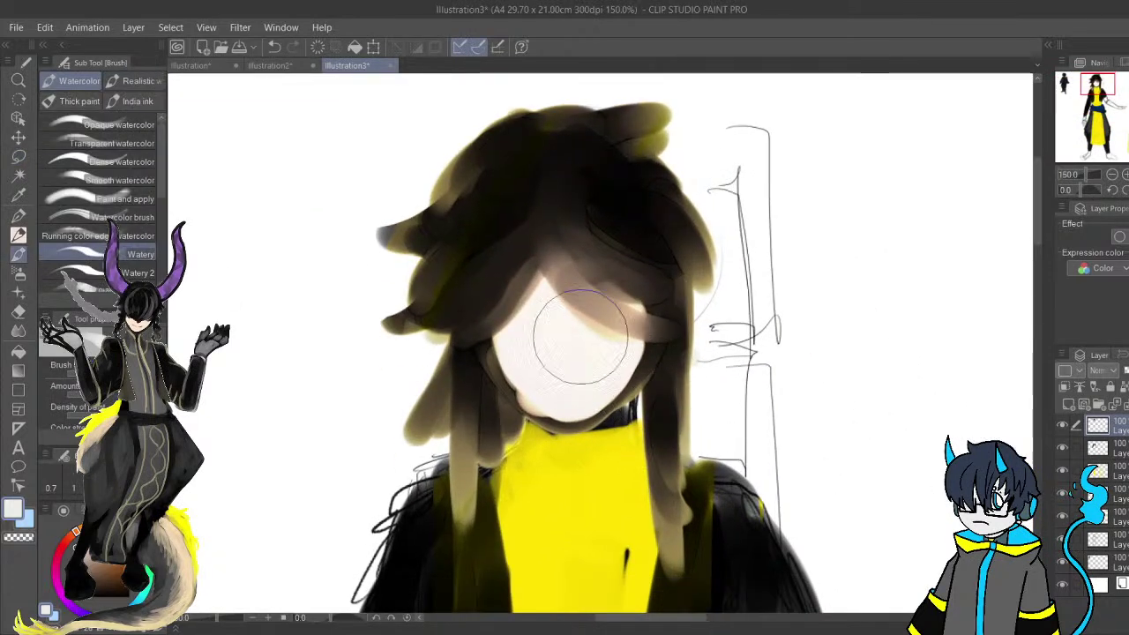
pyautogui.keyDown('alt'); pyautogui.click(441, 365); pyautogui.keyUp('alt')
pyautogui.keyDown('alt'); pyautogui.click(439, 365); pyautogui.keyUp('alt')
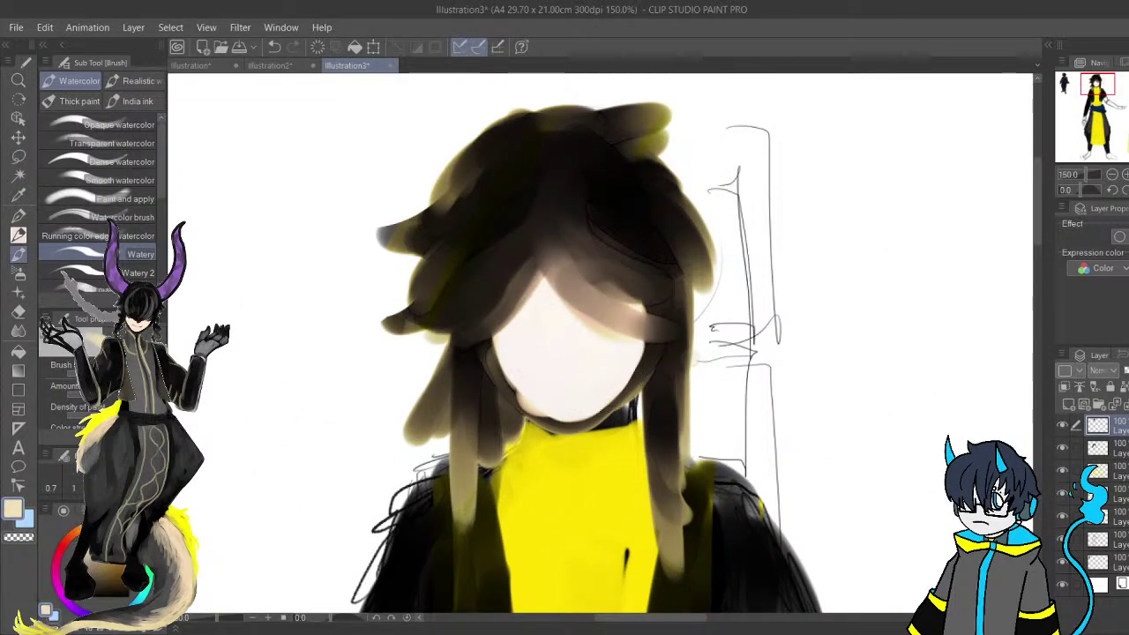
pyautogui.moveTo(604, 381)
pyautogui.mouseDown()
pyautogui.moveTo(555, 351)
pyautogui.moveTo(615, 308)
pyautogui.moveTo(632, 264)
pyautogui.moveTo(621, 245)
pyautogui.moveTo(633, 284)
pyautogui.moveTo(611, 320)
pyautogui.mouseUp()
pyautogui.keyDown('alt'); pyautogui.click(598, 245); pyautogui.keyUp('alt')
pyautogui.moveTo(599, 245); pyautogui.dragTo(614, 367)
pyautogui.keyDown('alt'); pyautogui.click(622, 287); pyautogui.keyUp('alt')
pyautogui.moveTo(634, 302); pyautogui.dragTo(636, 268)
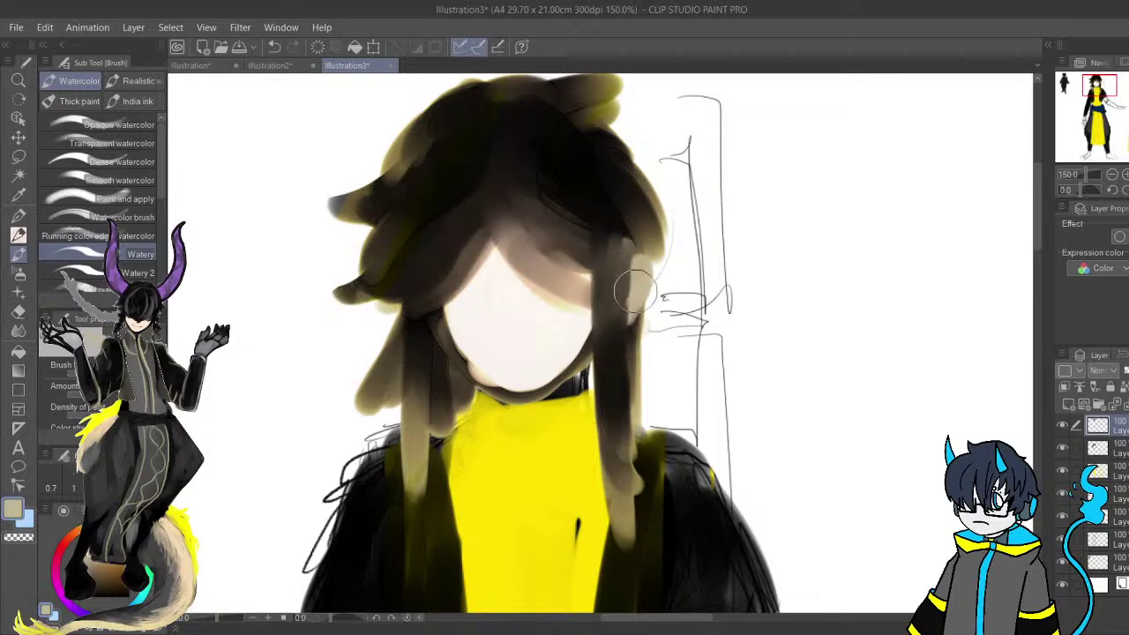
# Reshape the jaw and chin into a cleaner point with sampled hair and skin colours.
pyautogui.moveTo(628, 340); pyautogui.dragTo(693, 413)
pyautogui.keyDown('alt'); pyautogui.click(531, 407); pyautogui.keyUp('alt')
pyautogui.moveTo(532, 402); pyautogui.dragTo(562, 453)
pyautogui.keyDown('alt'); pyautogui.click(539, 428); pyautogui.keyUp('alt')
pyautogui.moveTo(531, 403)
pyautogui.mouseDown()
pyautogui.moveTo(575, 443)
pyautogui.moveTo(557, 449)
pyautogui.moveTo(551, 432)
pyautogui.moveTo(583, 410)
pyautogui.moveTo(633, 396)
pyautogui.moveTo(639, 414)
pyautogui.moveTo(621, 431)
pyautogui.moveTo(634, 422)
pyautogui.moveTo(556, 422)
pyautogui.moveTo(578, 451)
pyautogui.moveTo(609, 401)
pyautogui.moveTo(574, 378)
pyautogui.moveTo(537, 408)
pyautogui.mouseUp()
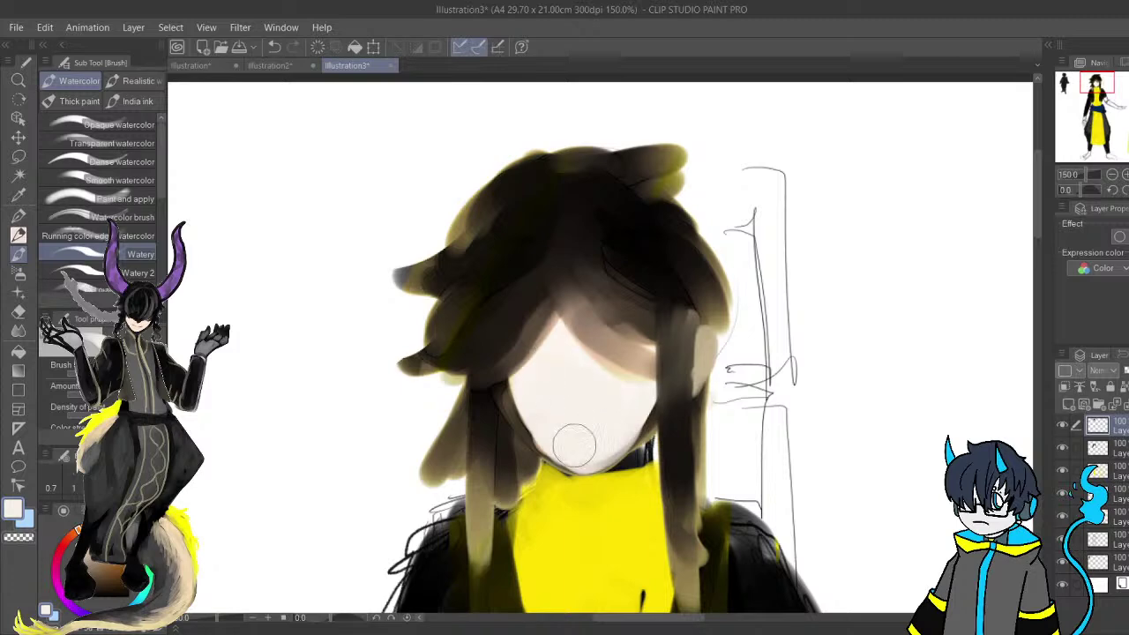
# Erase the loose tuft of hair sticking out beside the side lock above the lowered arm's shoulder.
pyautogui.scroll(-4, 608, 423)
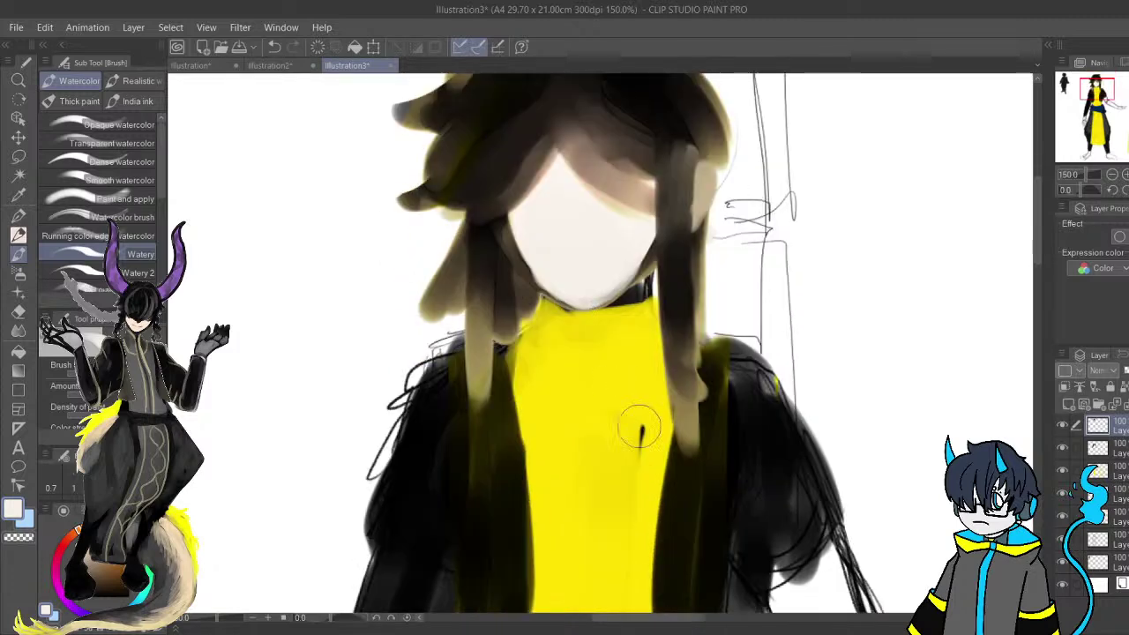
pyautogui.scroll(-2, 626, 379)
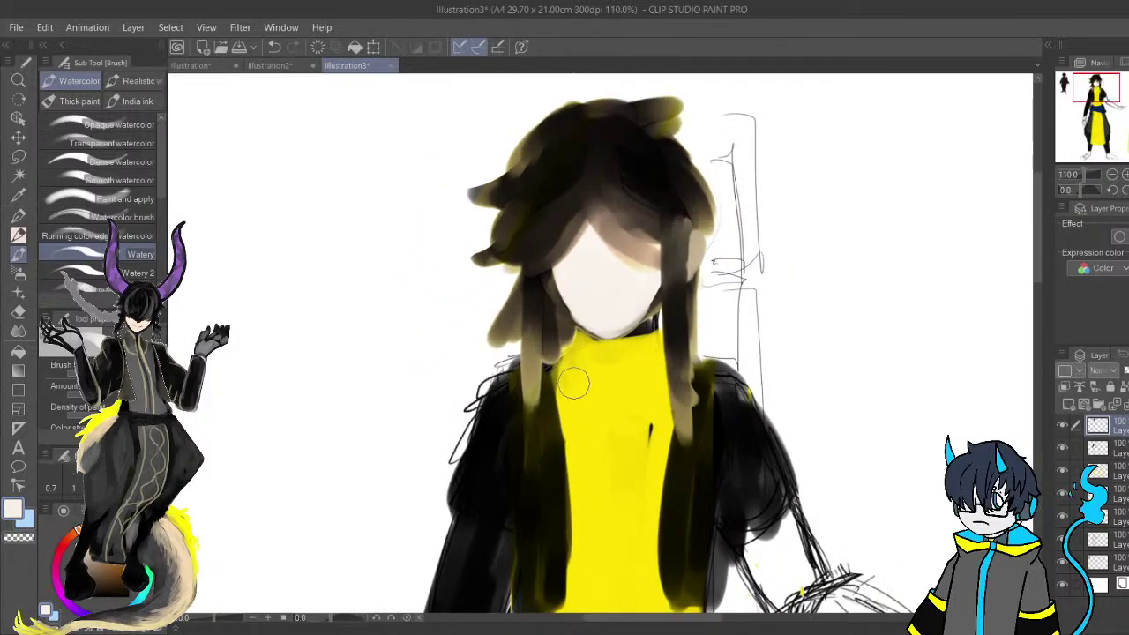
pyautogui.press('e')
pyautogui.hscroll(-2, 574, 383)
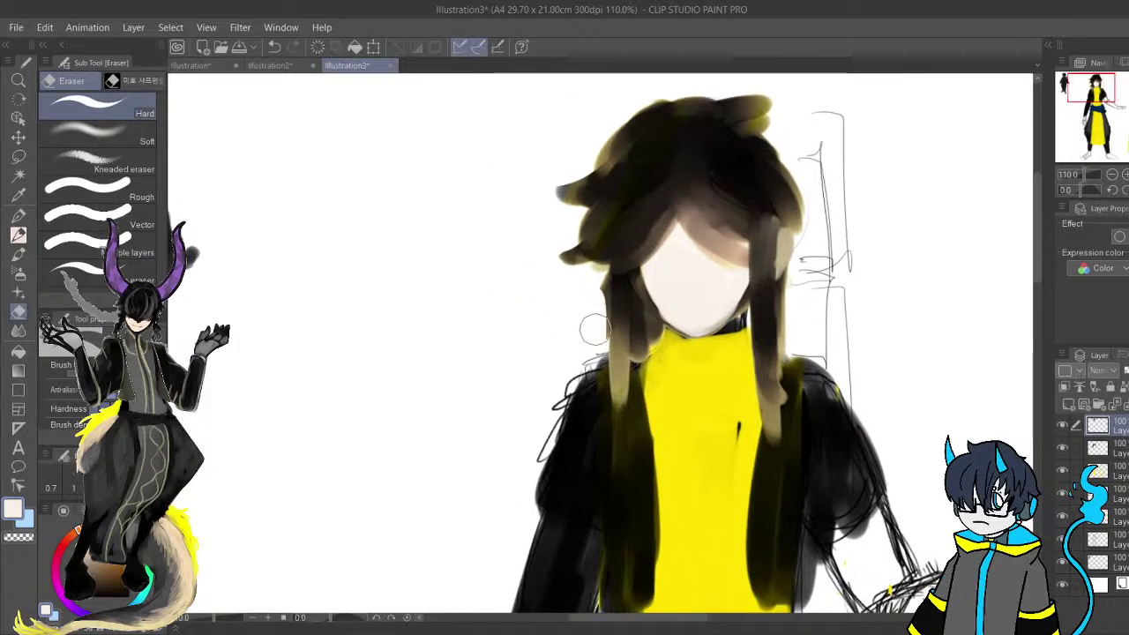
pyautogui.scroll(3, 600, 282)
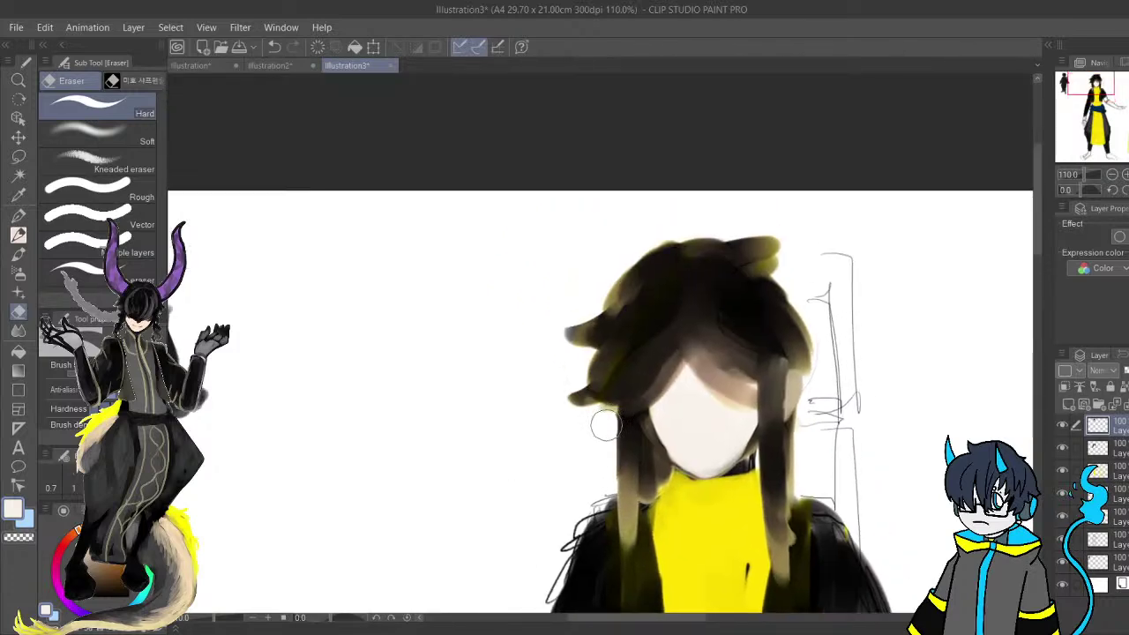
pyautogui.moveTo(637, 326); pyautogui.dragTo(537, 312)
# Sample a greyish brown from the hair and paint lighter strands across the crown, fringe and outer spikes.
pyautogui.press('b')
pyautogui.moveTo(636, 239); pyautogui.dragTo(689, 291)
pyautogui.keyDown('alt'); pyautogui.click(641, 238); pyautogui.keyUp('alt')
pyautogui.keyDown('alt'); pyautogui.click(649, 246); pyautogui.keyUp('alt')
pyautogui.moveTo(650, 248)
pyautogui.mouseDown()
pyautogui.moveTo(683, 268)
pyautogui.moveTo(650, 253)
pyautogui.moveTo(712, 381)
pyautogui.moveTo(701, 352)
pyautogui.moveTo(696, 432)
pyautogui.moveTo(707, 378)
pyautogui.moveTo(696, 304)
pyautogui.moveTo(703, 353)
pyautogui.moveTo(701, 326)
pyautogui.moveTo(718, 369)
pyautogui.moveTo(702, 424)
pyautogui.moveTo(686, 285)
pyautogui.moveTo(705, 340)
pyautogui.moveTo(732, 327)
pyautogui.moveTo(677, 255)
pyautogui.moveTo(619, 248)
pyautogui.mouseUp()
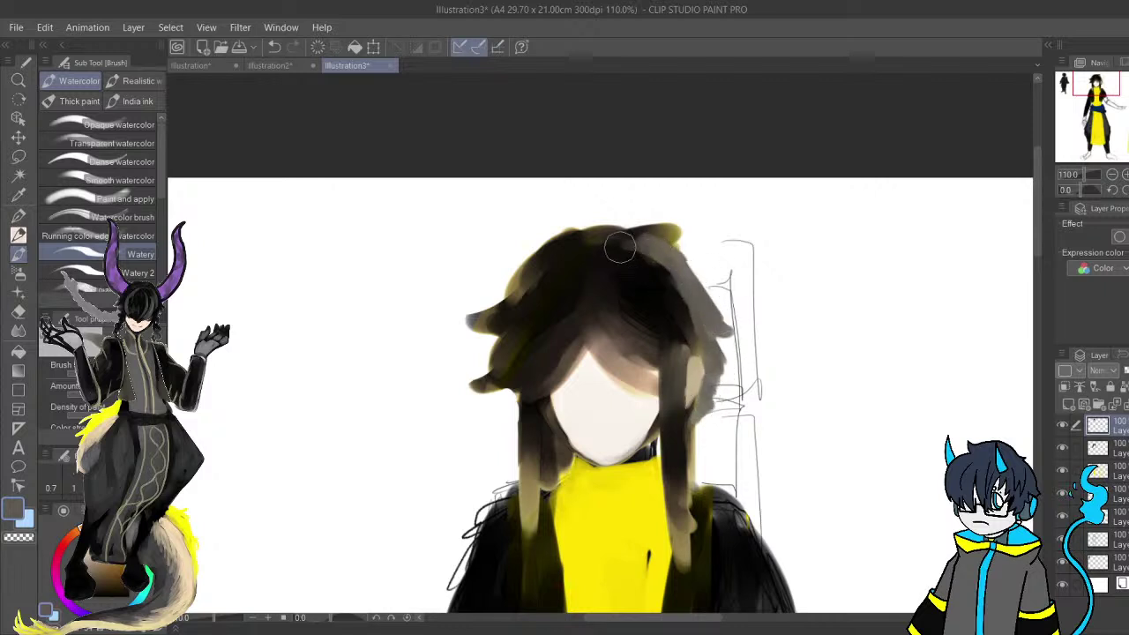
pyautogui.moveTo(591, 302); pyautogui.dragTo(700, 295)
pyautogui.moveTo(746, 251)
pyautogui.mouseDown()
pyautogui.moveTo(668, 320)
pyautogui.moveTo(623, 352)
pyautogui.moveTo(658, 346)
pyautogui.moveTo(654, 357)
pyautogui.moveTo(692, 289)
pyautogui.moveTo(628, 313)
pyautogui.moveTo(587, 305)
pyautogui.moveTo(667, 244)
pyautogui.moveTo(711, 263)
pyautogui.moveTo(724, 299)
pyautogui.moveTo(762, 335)
pyautogui.moveTo(761, 296)
pyautogui.moveTo(781, 307)
pyautogui.moveTo(798, 536)
pyautogui.moveTo(766, 346)
pyautogui.moveTo(798, 327)
pyautogui.moveTo(779, 339)
pyautogui.moveTo(787, 291)
pyautogui.mouseUp()
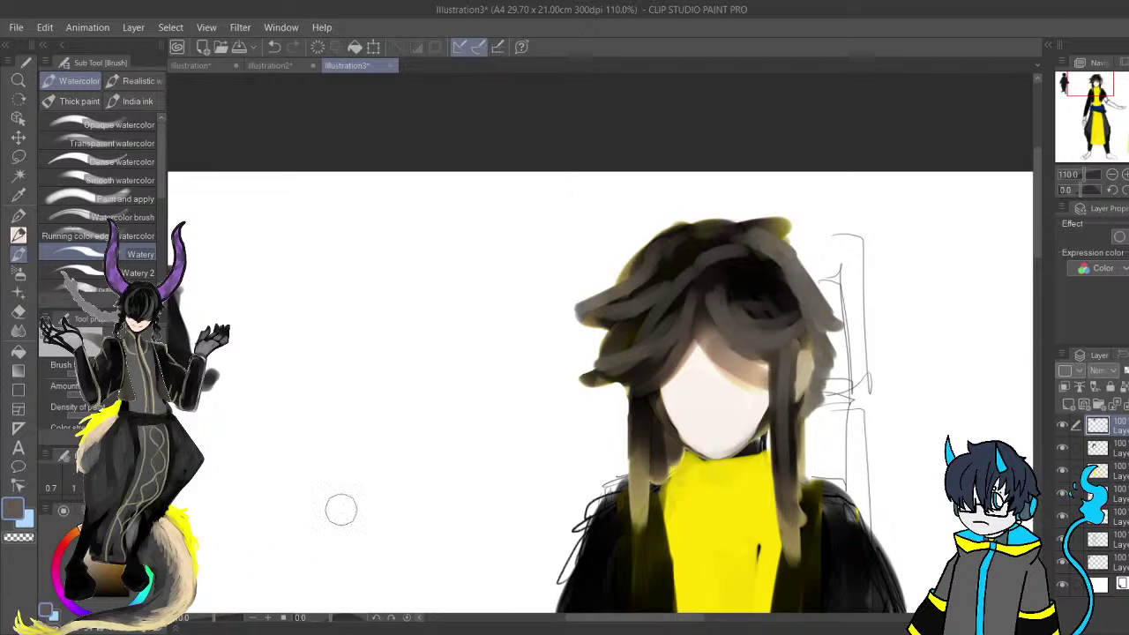
# Return to the jacket layer and paint a long black sleeve along the outstretched arm to the wrist.
pyautogui.scroll(-10, 278, 577)
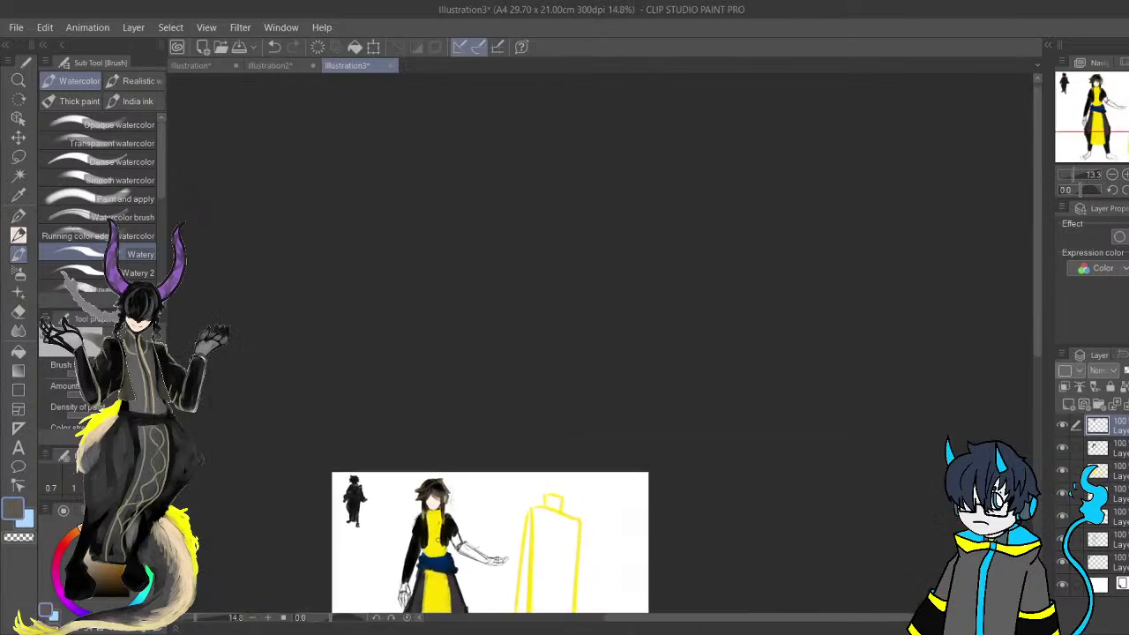
pyautogui.scroll(4, 509, 590)
pyautogui.click(1118, 448)
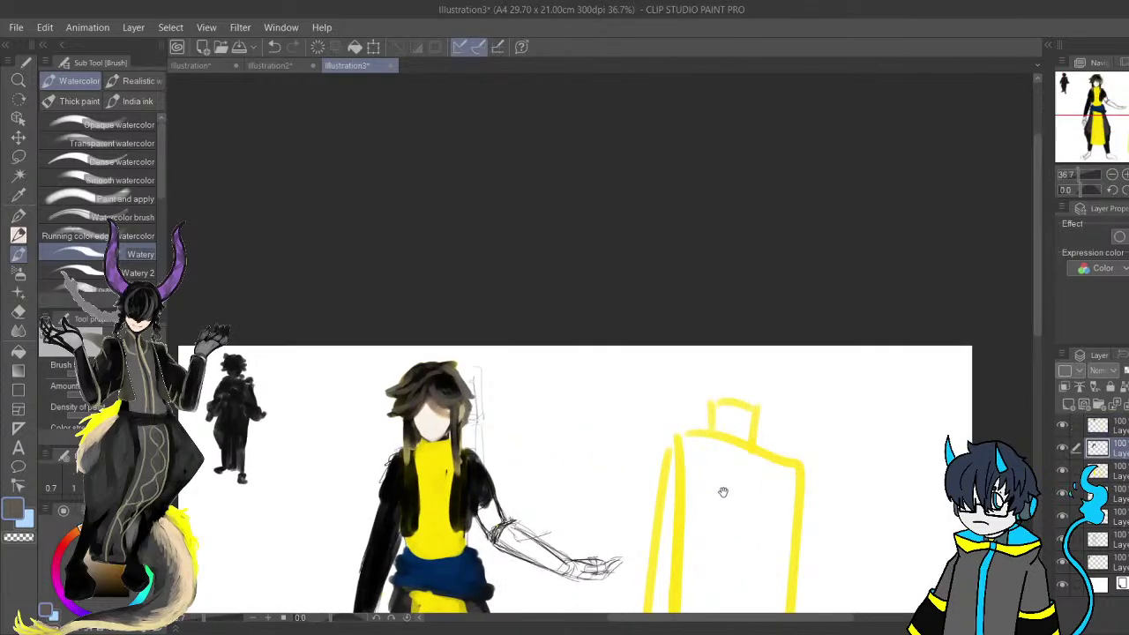
pyautogui.moveTo(723, 489); pyautogui.dragTo(731, 290)
pyautogui.scroll(1, 314, 302)
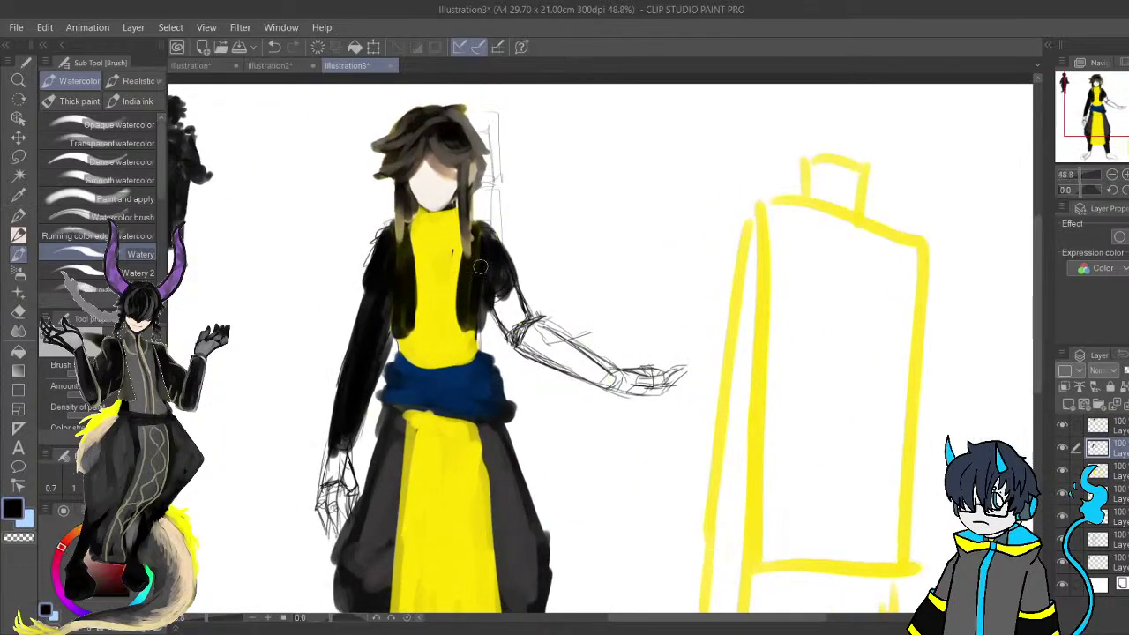
pyautogui.moveTo(484, 265)
pyautogui.mouseDown()
pyautogui.moveTo(531, 297)
pyautogui.moveTo(512, 323)
pyautogui.moveTo(519, 353)
pyautogui.moveTo(525, 318)
pyautogui.moveTo(532, 330)
pyautogui.moveTo(520, 355)
pyautogui.moveTo(557, 385)
pyautogui.moveTo(617, 403)
pyautogui.moveTo(578, 362)
pyautogui.moveTo(533, 339)
pyautogui.moveTo(596, 397)
pyautogui.moveTo(619, 397)
pyautogui.moveTo(592, 372)
pyautogui.moveTo(651, 360)
pyautogui.mouseUp()
pyautogui.press('e')
pyautogui.hotkey('ctrl', 'z')
pyautogui.press('b')
pyautogui.press('e')
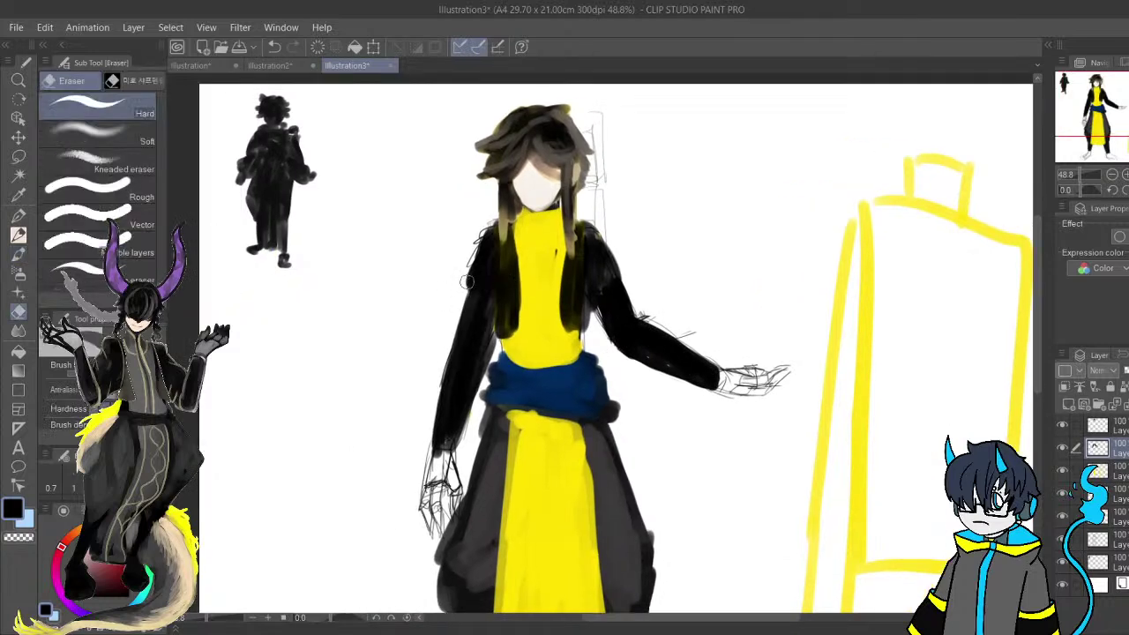
# Erase the stray black paint along the outer edge of the lowered arm's upper sleeve.
pyautogui.moveTo(467, 299); pyautogui.dragTo(480, 242)
pyautogui.hotkey('ctrl', 'z')
pyautogui.moveTo(464, 284); pyautogui.dragTo(474, 241)
pyautogui.moveTo(513, 318); pyautogui.dragTo(653, 331)
pyautogui.moveTo(610, 362); pyautogui.dragTo(528, 336)
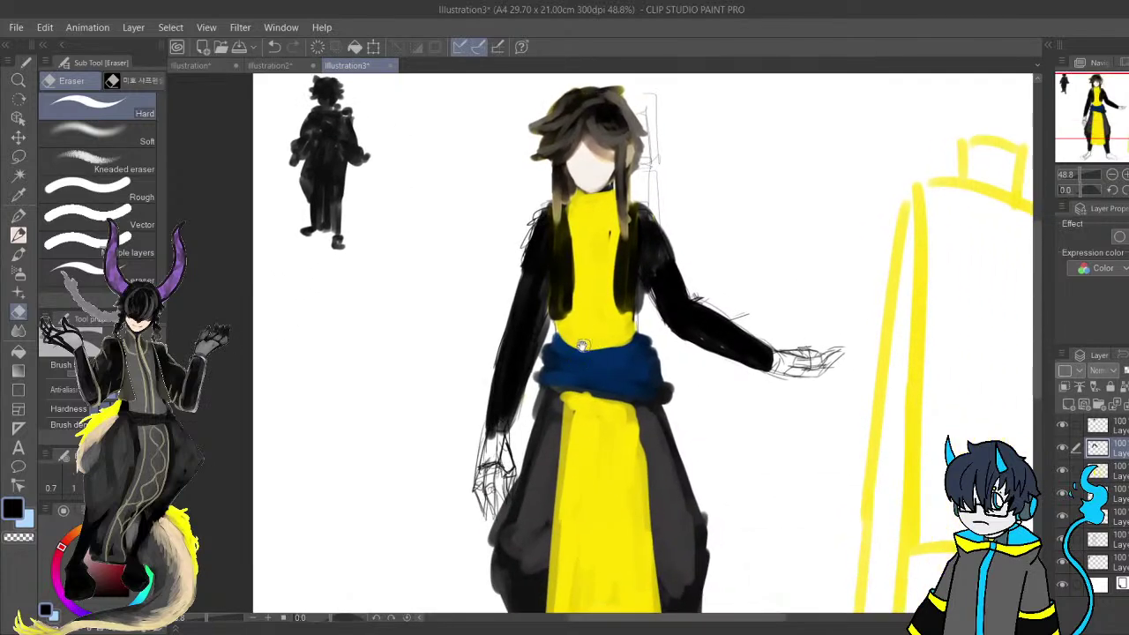
pyautogui.press('b')
pyautogui.moveTo(410, 144); pyautogui.dragTo(549, 285)
pyautogui.moveTo(538, 240)
pyautogui.mouseDown()
pyautogui.moveTo(508, 280)
pyautogui.moveTo(529, 280)
pyautogui.mouseUp()
pyautogui.hotkey('ctrl', 'z')
pyautogui.hotkey('ctrl', 'z')
# Extend the jacket's black lower edge beside the waist, and paint a black crossed lacing and hem line on the yellow top.
pyautogui.moveTo(663, 442); pyautogui.dragTo(623, 273)
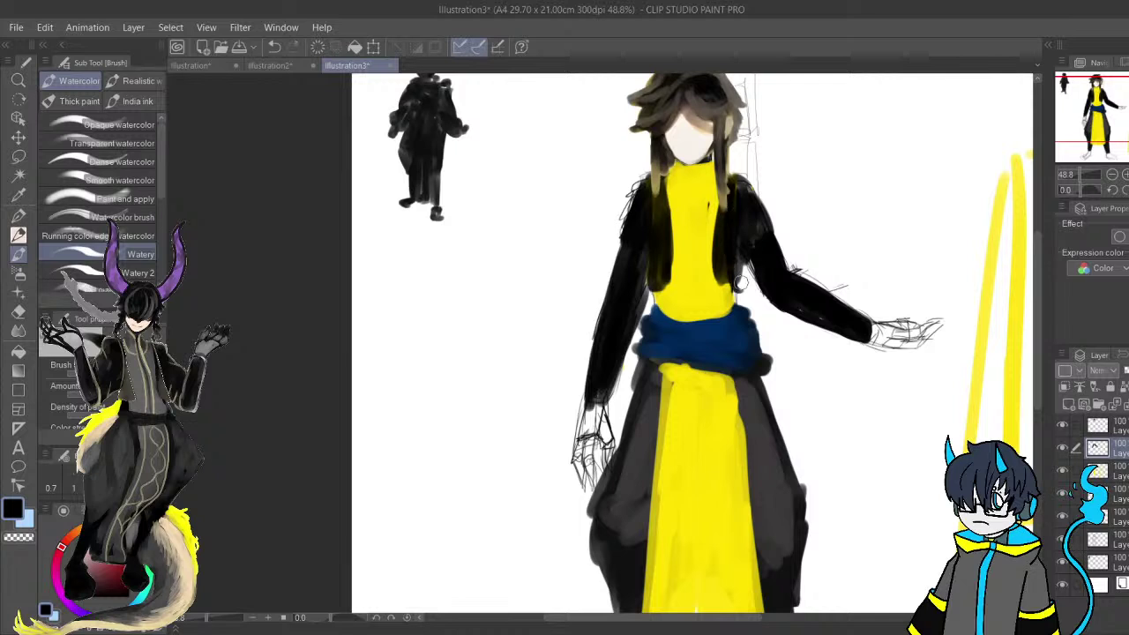
pyautogui.moveTo(741, 252); pyautogui.dragTo(753, 369)
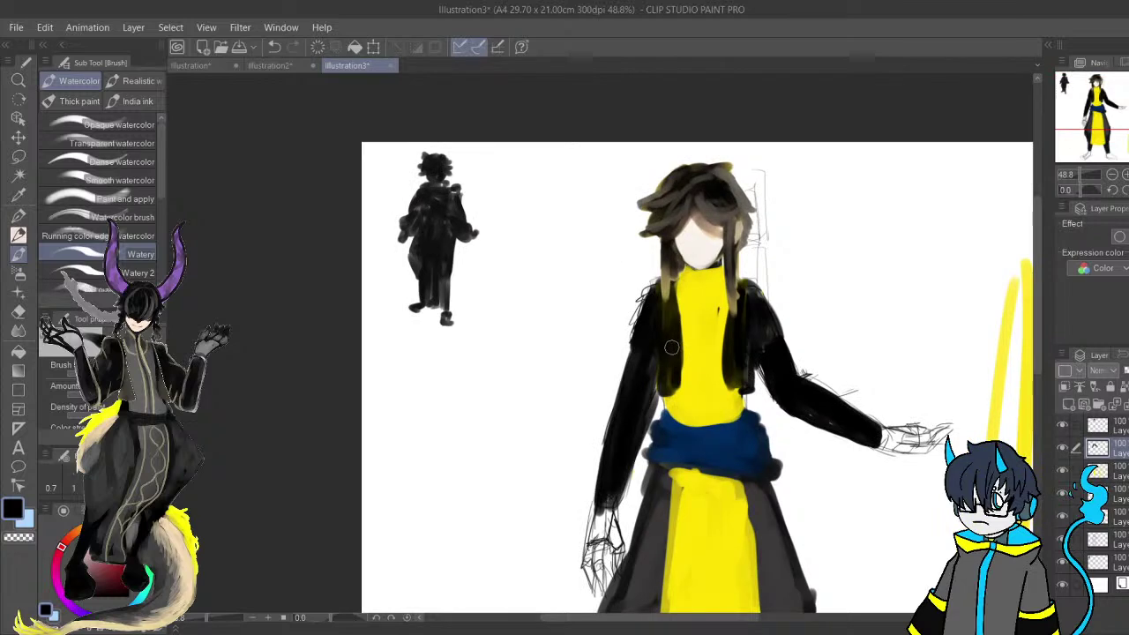
pyautogui.moveTo(710, 362); pyautogui.dragTo(705, 337)
pyautogui.moveTo(674, 275)
pyautogui.mouseDown()
pyautogui.moveTo(708, 307)
pyautogui.moveTo(678, 314)
pyautogui.moveTo(729, 278)
pyautogui.mouseUp()
pyautogui.moveTo(661, 364)
pyautogui.mouseDown()
pyautogui.moveTo(690, 399)
pyautogui.moveTo(677, 395)
pyautogui.moveTo(729, 388)
pyautogui.moveTo(720, 380)
pyautogui.moveTo(707, 403)
pyautogui.moveTo(677, 395)
pyautogui.moveTo(704, 396)
pyautogui.moveTo(742, 370)
pyautogui.mouseUp()
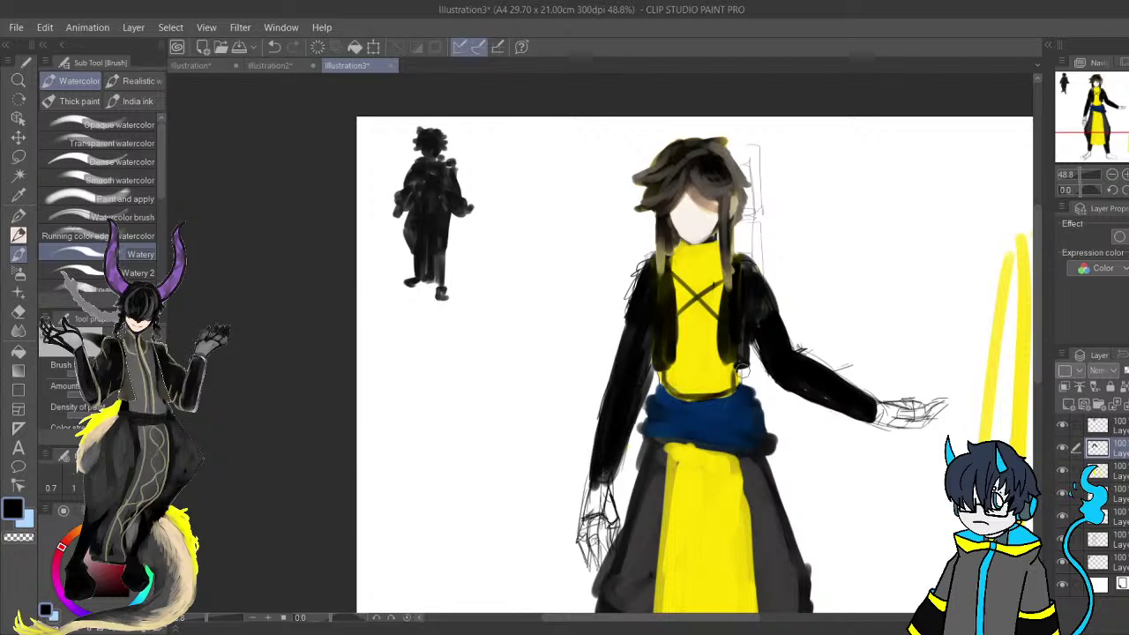
# Outline the hem and long sides of the yellow front panel with thin black lines.
pyautogui.scroll(-6, 742, 370)
pyautogui.scroll(4, 738, 342)
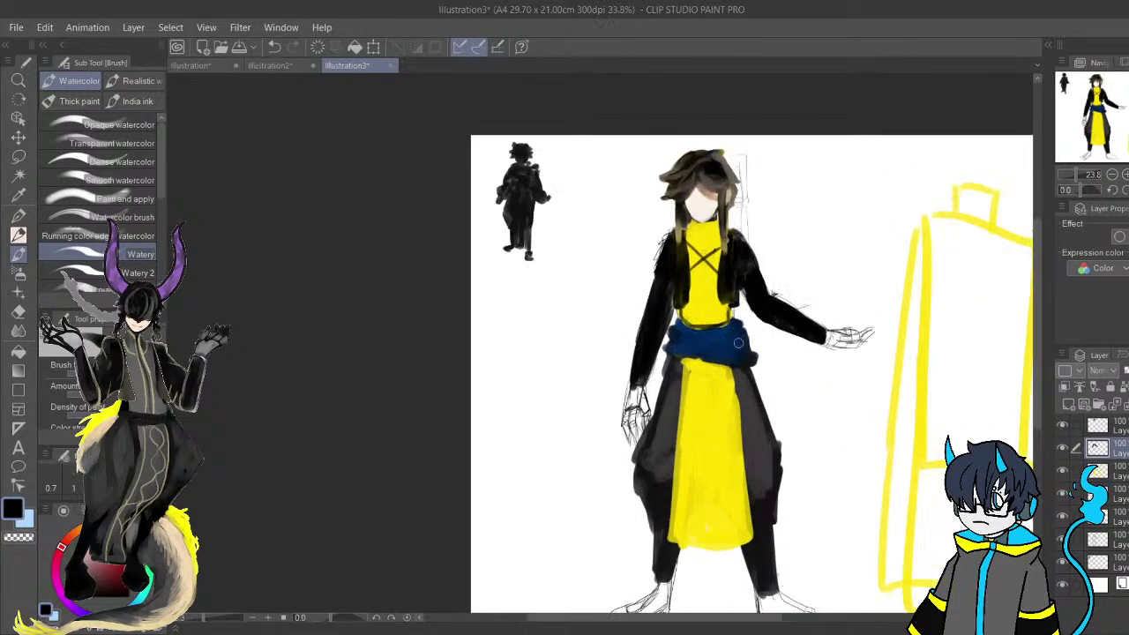
pyautogui.moveTo(697, 548); pyautogui.dragTo(746, 539)
pyautogui.moveTo(671, 541); pyautogui.dragTo(690, 437)
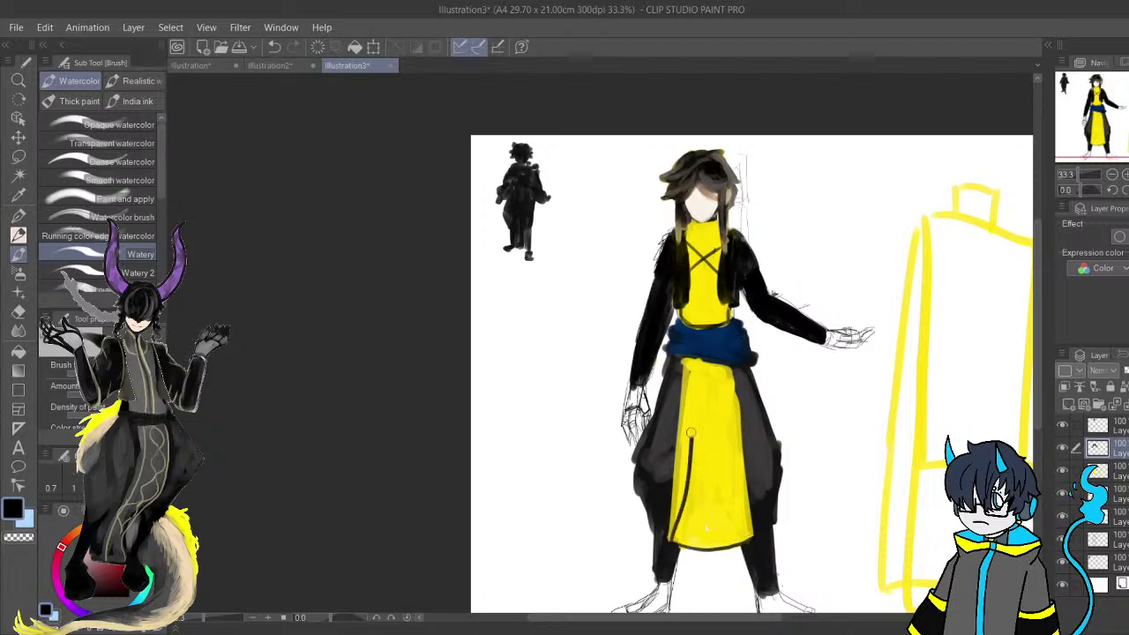
pyautogui.hotkey('ctrl', 'z')
pyautogui.moveTo(672, 541)
pyautogui.mouseDown()
pyautogui.moveTo(676, 385)
pyautogui.moveTo(741, 443)
pyautogui.moveTo(750, 529)
pyautogui.moveTo(729, 381)
pyautogui.moveTo(750, 535)
pyautogui.moveTo(737, 376)
pyautogui.moveTo(748, 473)
pyautogui.mouseUp()
pyautogui.hotkey('ctrl', 'z')
pyautogui.hotkey('ctrl', 'z')
pyautogui.hotkey('ctrl', 'z')
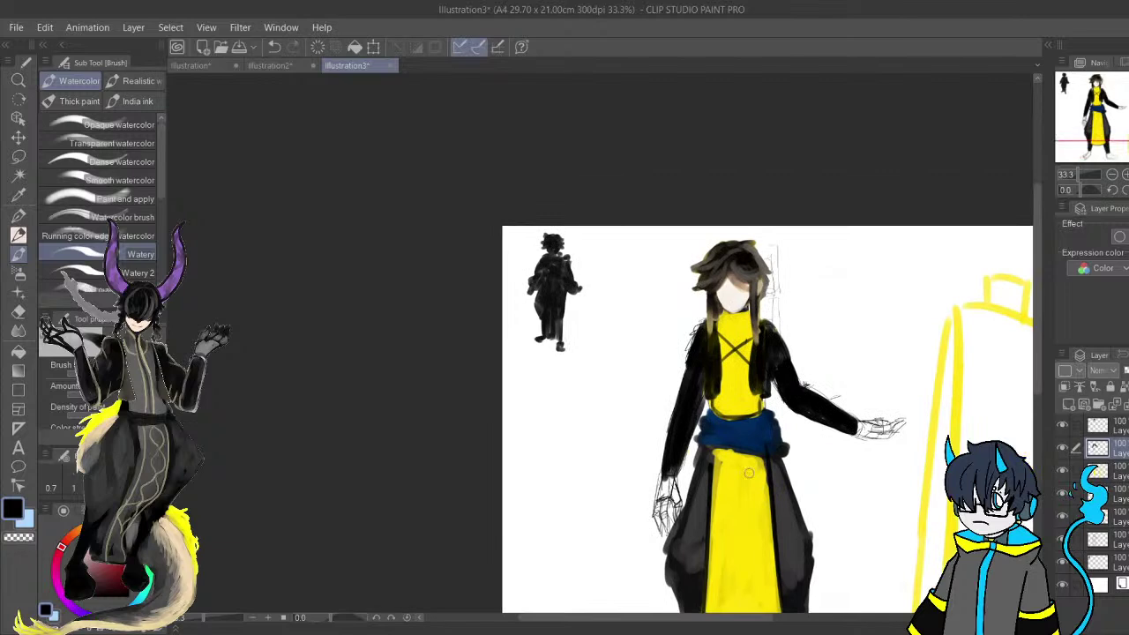
# Examine the whole figure's painted outfit from head to feet, both close up and at full view.
pyautogui.scroll(-8, 823, 320)
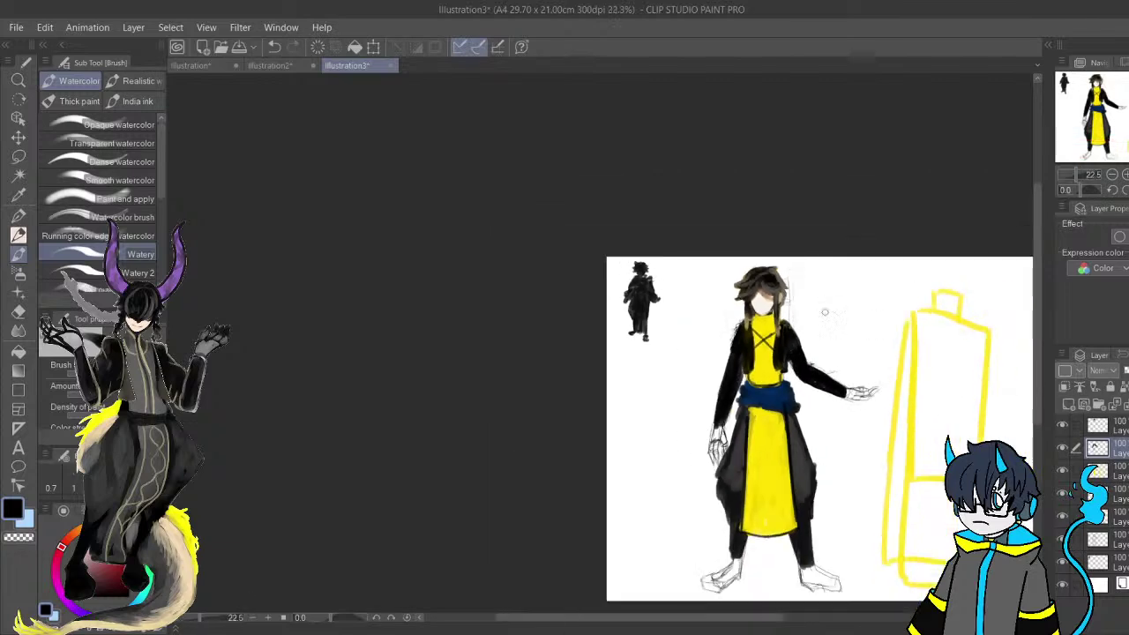
pyautogui.scroll(8, 785, 508)
pyautogui.scroll(-2, 803, 292)
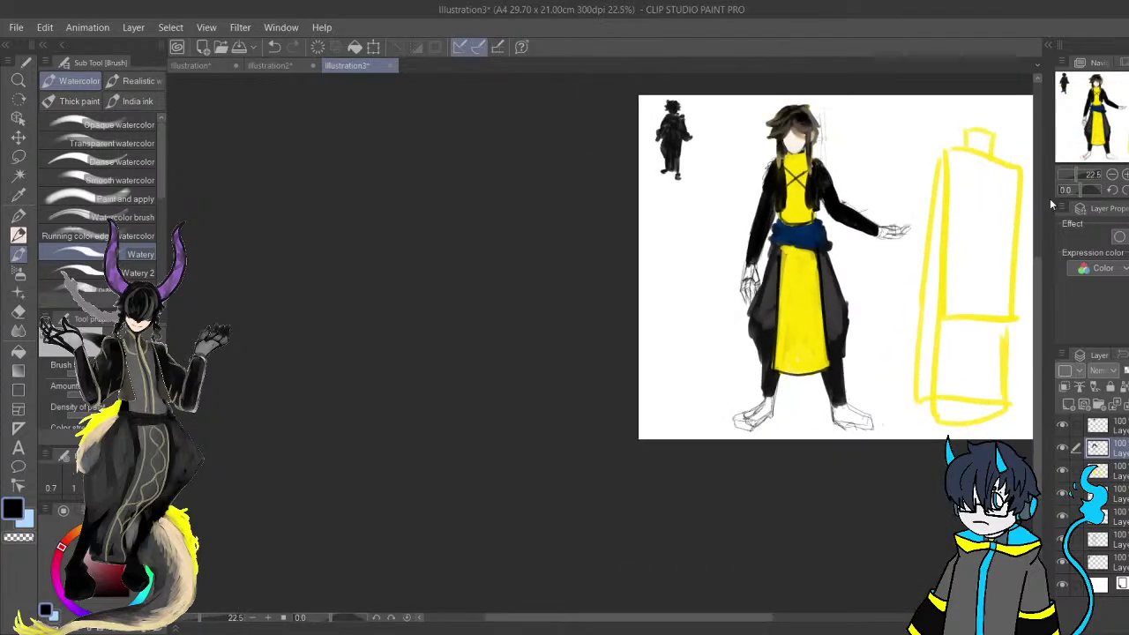
pyautogui.scroll(1, 803, 292)
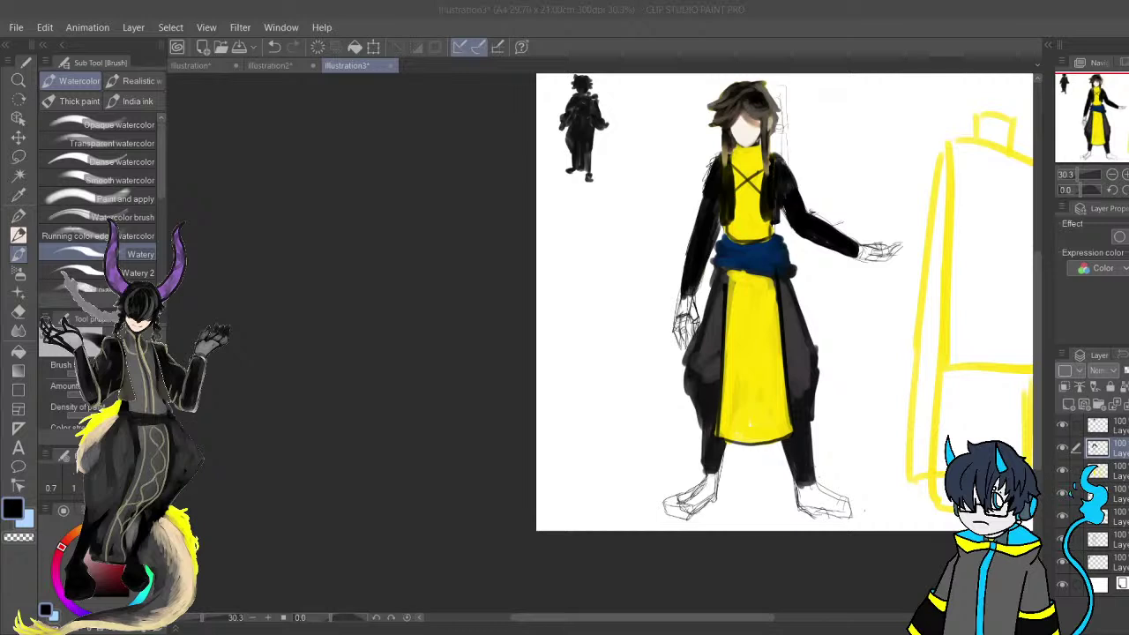
pyautogui.scroll(-1, 704, 303)
pyautogui.scroll(-2, 703, 303)
pyautogui.scroll(2, 706, 305)
pyautogui.scroll(-3, 705, 306)
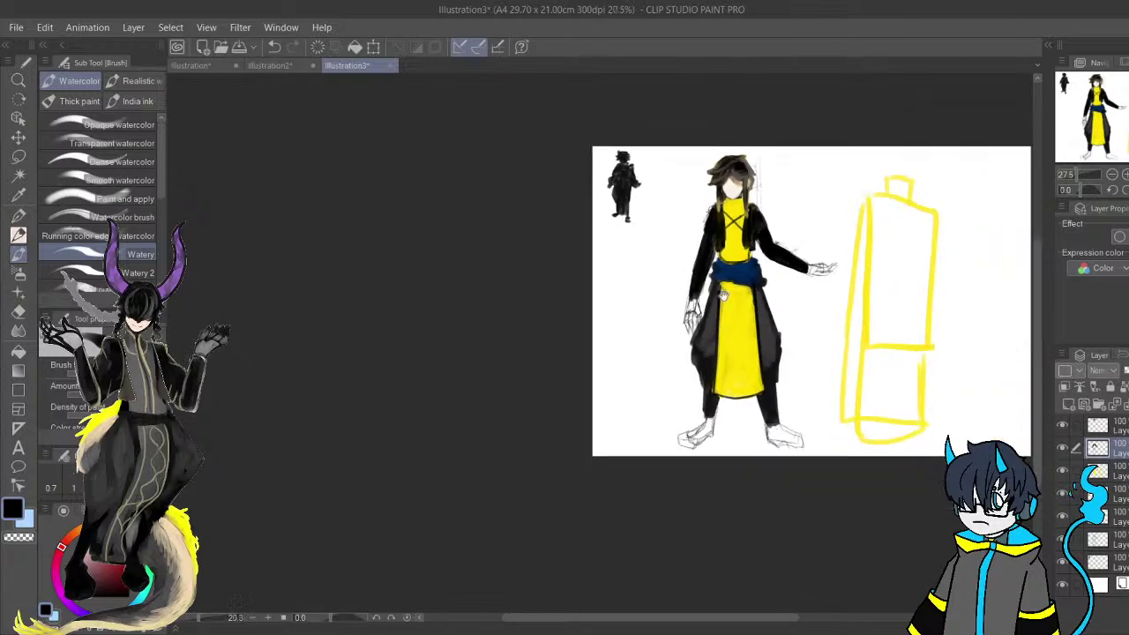
pyautogui.moveTo(761, 284); pyautogui.dragTo(670, 393)
pyautogui.scroll(7, 647, 330)
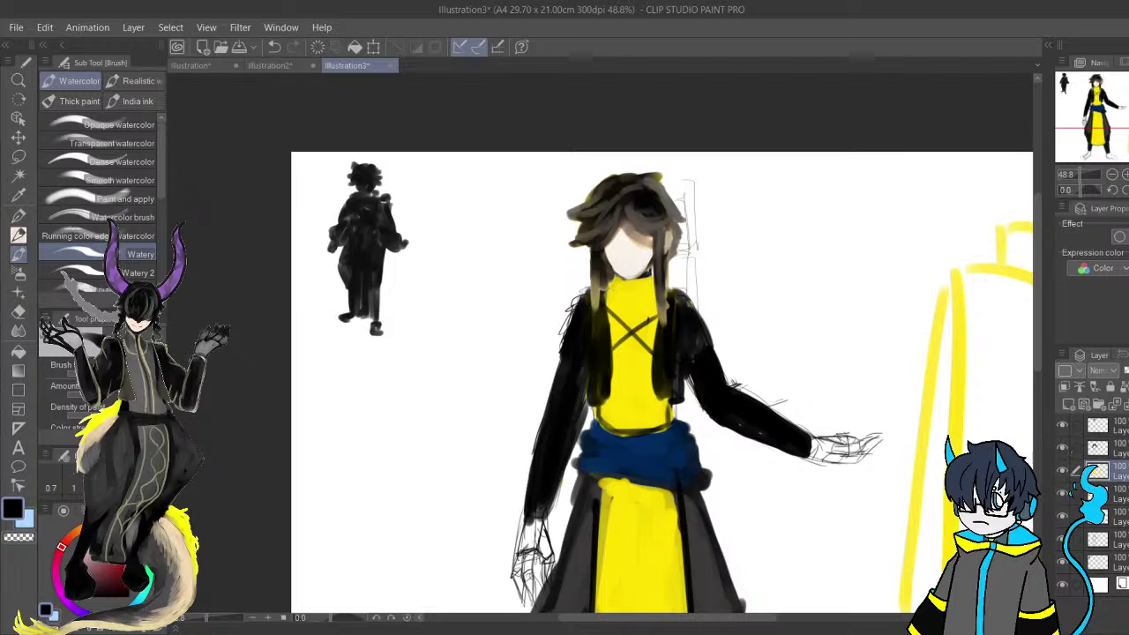
pyautogui.moveTo(882, 411); pyautogui.dragTo(851, 355)
pyautogui.scroll(-3, 837, 276)
pyautogui.scroll(3, 837, 277)
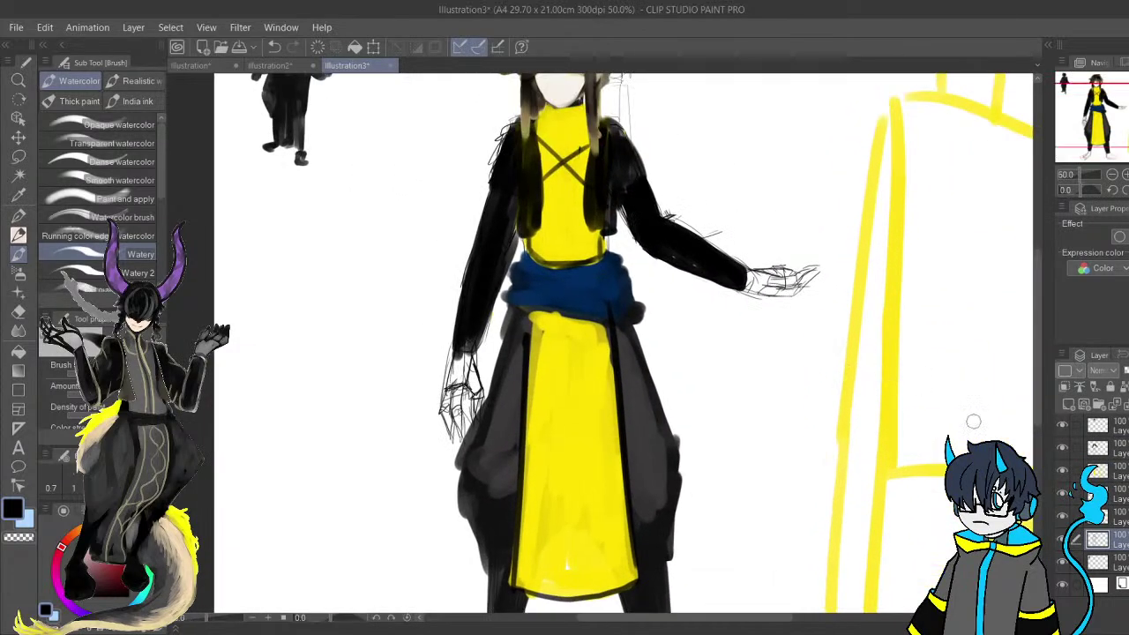
pyautogui.scroll(-3, 648, 459)
pyautogui.moveTo(654, 457); pyautogui.dragTo(637, 322)
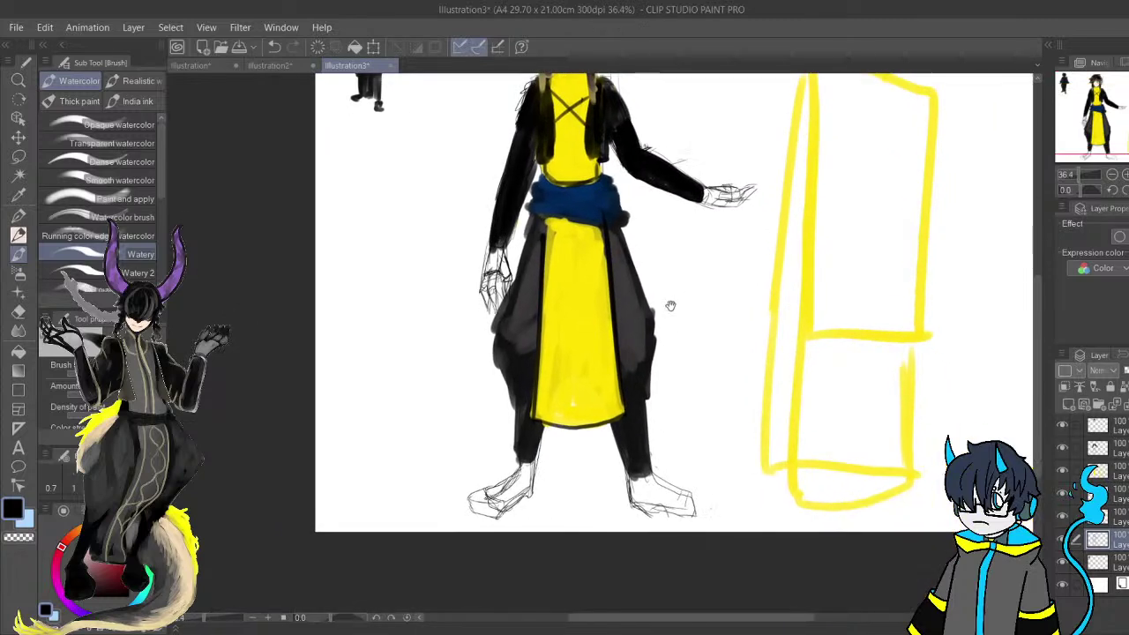
pyautogui.scroll(-3, 347, 316)
pyautogui.scroll(2, 961, 360)
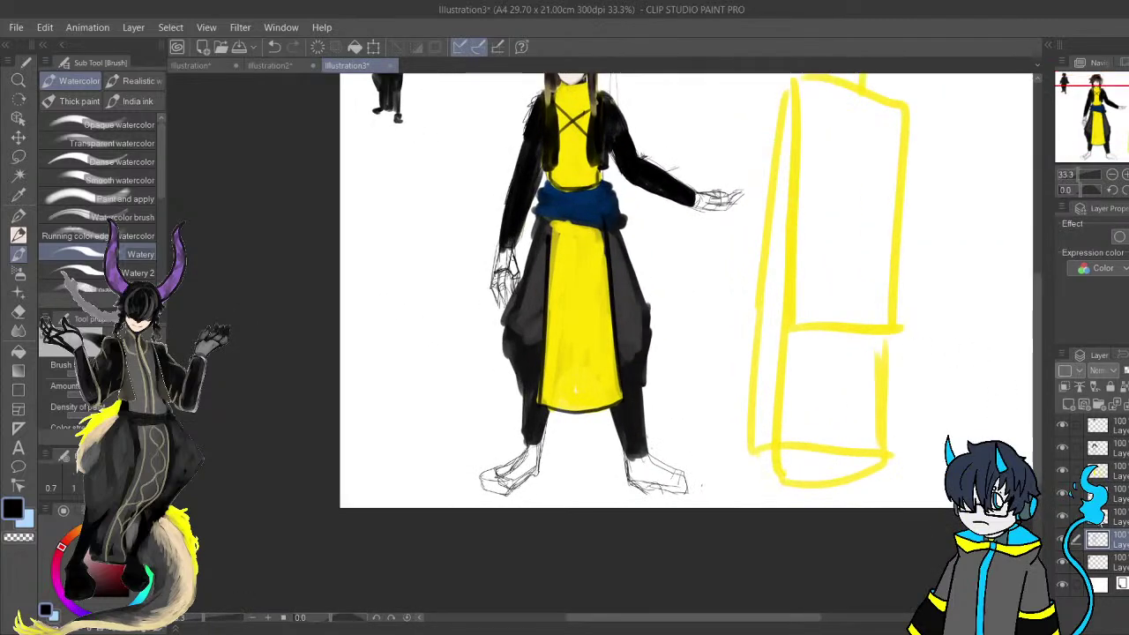
# Add a new layer and paint a wide grey skirt flaring from the blue sash to the ankles, behind the yellow panel.
pyautogui.click(1110, 496)
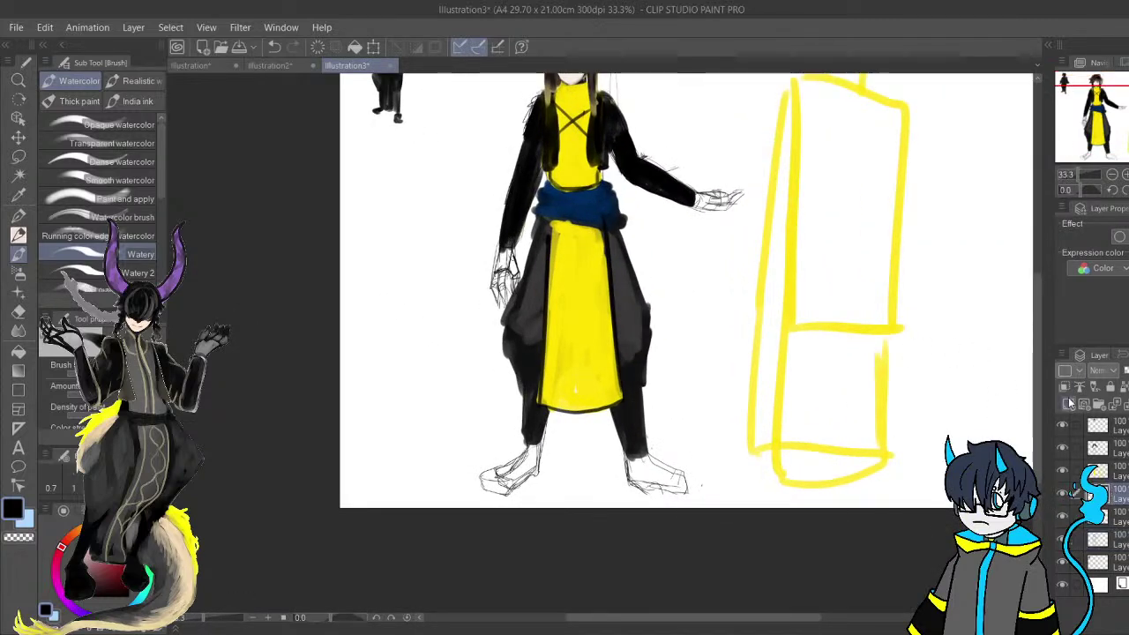
pyautogui.moveTo(844, 344)
pyautogui.mouseDown()
pyautogui.moveTo(838, 393)
pyautogui.moveTo(817, 386)
pyautogui.mouseUp()
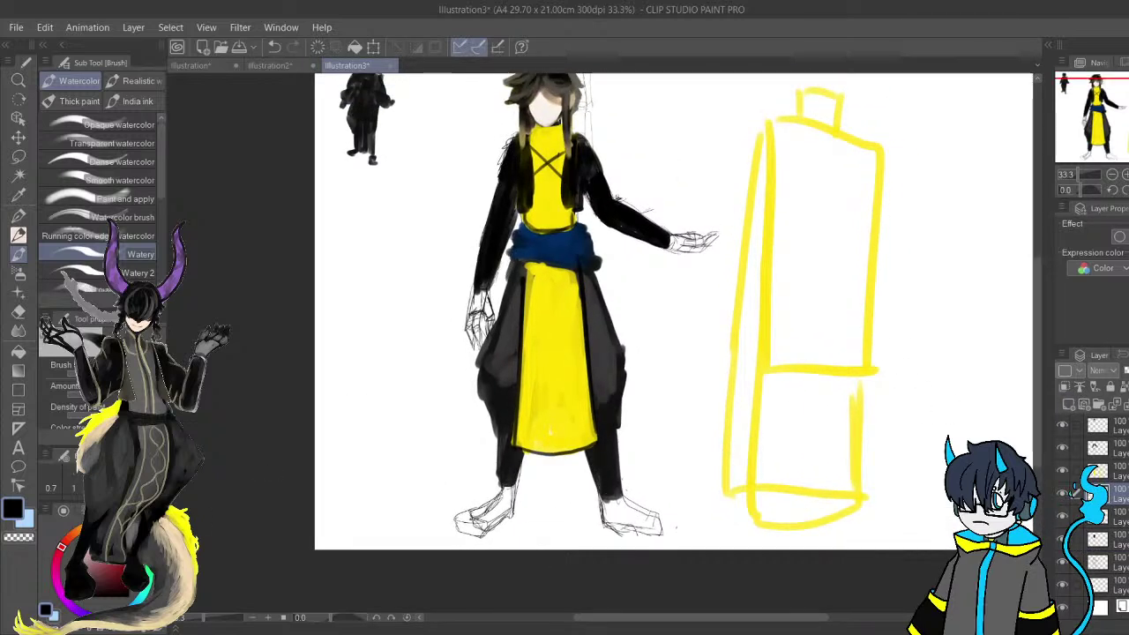
pyautogui.moveTo(434, 341)
pyautogui.mouseDown()
pyautogui.moveTo(465, 289)
pyautogui.moveTo(489, 323)
pyautogui.moveTo(478, 336)
pyautogui.mouseUp()
pyautogui.moveTo(560, 298)
pyautogui.mouseDown()
pyautogui.moveTo(441, 485)
pyautogui.moveTo(440, 499)
pyautogui.moveTo(472, 525)
pyautogui.mouseUp()
pyautogui.moveTo(569, 528); pyautogui.dragTo(673, 491)
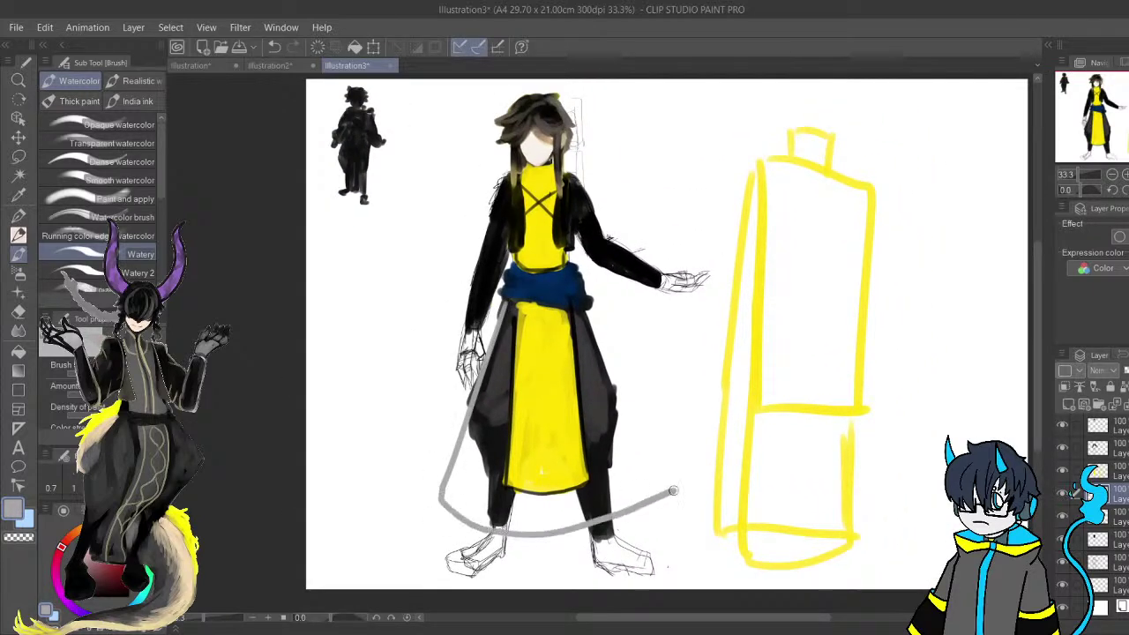
pyautogui.moveTo(581, 312); pyautogui.dragTo(666, 469)
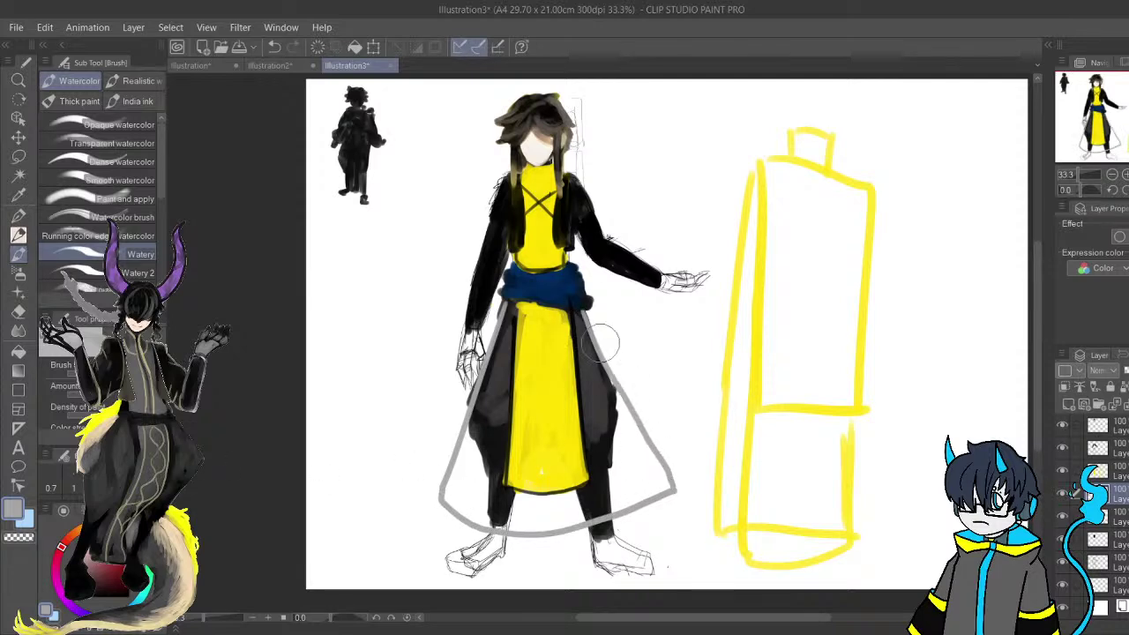
pyautogui.moveTo(484, 489)
pyautogui.mouseDown()
pyautogui.moveTo(511, 343)
pyautogui.moveTo(481, 388)
pyautogui.moveTo(449, 476)
pyautogui.moveTo(455, 498)
pyautogui.moveTo(521, 520)
pyautogui.moveTo(644, 483)
pyautogui.moveTo(596, 401)
pyautogui.moveTo(577, 340)
pyautogui.moveTo(631, 441)
pyautogui.moveTo(589, 333)
pyautogui.mouseUp()
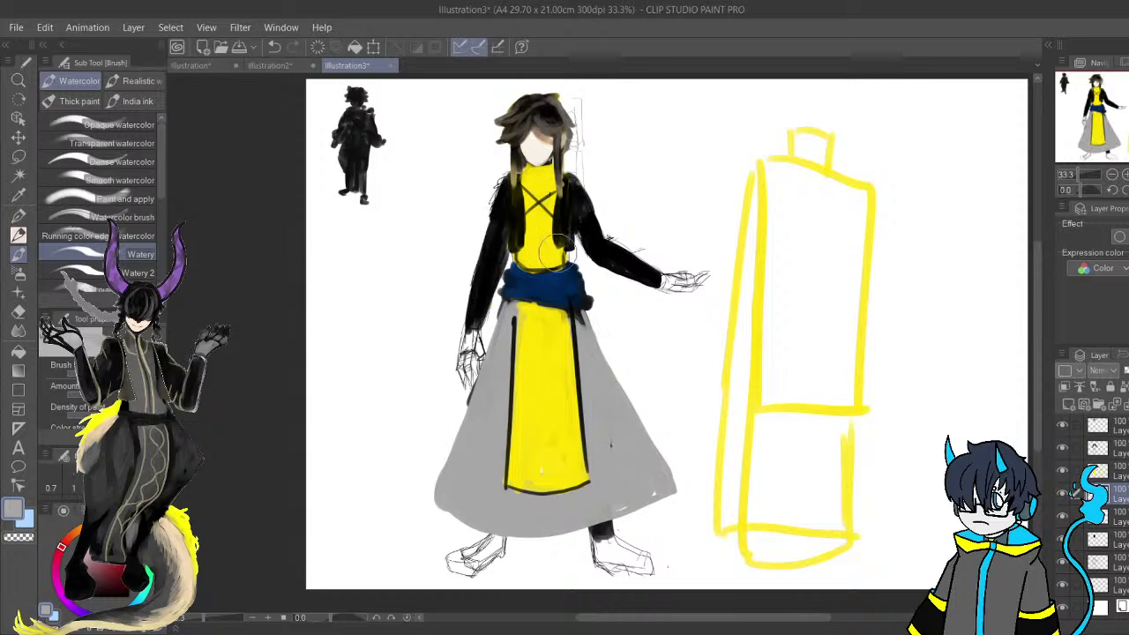
pyautogui.moveTo(538, 292); pyautogui.dragTo(561, 351)
pyautogui.moveTo(544, 503); pyautogui.dragTo(545, 380)
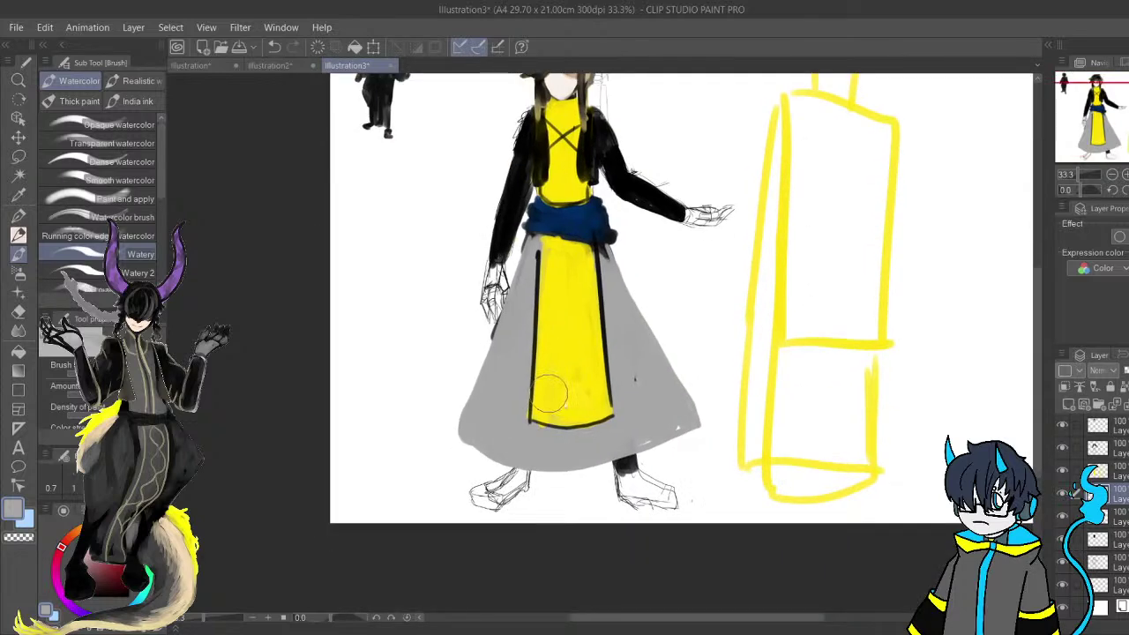
# Resample the skirt's grey and extend its hem outward and down over both feet.
pyautogui.scroll(2, 542, 321)
pyautogui.keyDown('alt'); pyautogui.click(532, 246); pyautogui.keyUp('alt')
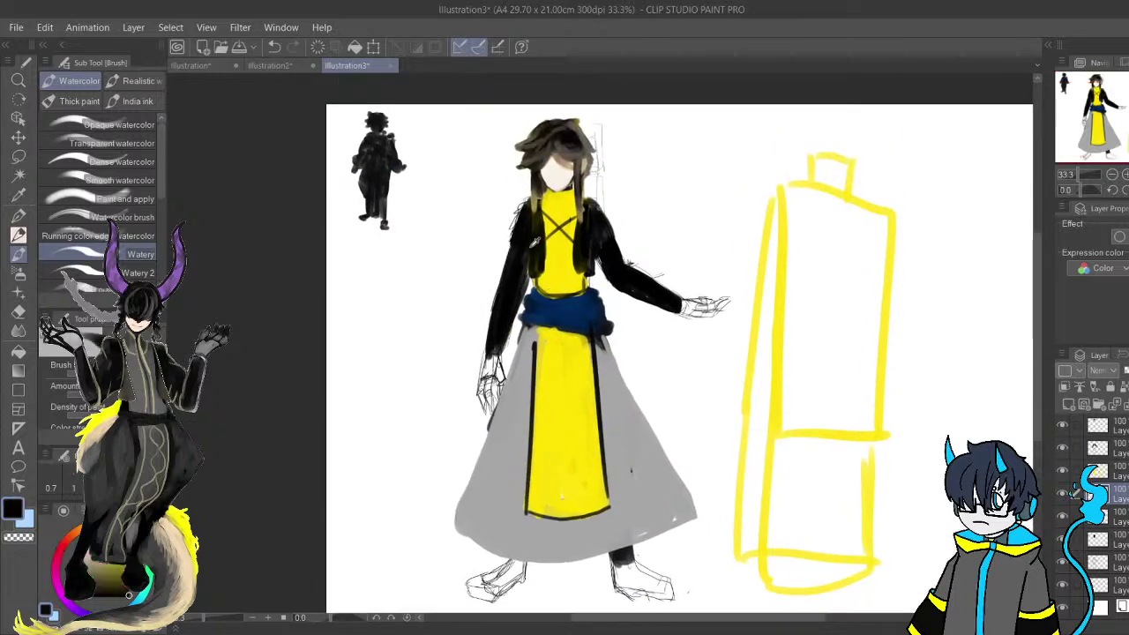
pyautogui.keyDown('alt'); pyautogui.click(523, 507); pyautogui.keyUp('alt')
pyautogui.moveTo(507, 530)
pyautogui.mouseDown()
pyautogui.moveTo(549, 484)
pyautogui.moveTo(506, 480)
pyautogui.moveTo(609, 519)
pyautogui.moveTo(556, 519)
pyautogui.moveTo(521, 500)
pyautogui.moveTo(515, 476)
pyautogui.moveTo(490, 493)
pyautogui.moveTo(497, 486)
pyautogui.moveTo(496, 518)
pyautogui.moveTo(550, 538)
pyautogui.moveTo(508, 499)
pyautogui.moveTo(499, 514)
pyautogui.moveTo(517, 535)
pyautogui.moveTo(630, 538)
pyautogui.moveTo(683, 527)
pyautogui.moveTo(687, 506)
pyautogui.moveTo(748, 527)
pyautogui.moveTo(750, 502)
pyautogui.moveTo(702, 463)
pyautogui.moveTo(691, 490)
pyautogui.moveTo(625, 502)
pyautogui.moveTo(521, 467)
pyautogui.moveTo(535, 409)
pyautogui.mouseUp()
pyautogui.moveTo(540, 362)
pyautogui.mouseDown()
pyautogui.moveTo(529, 408)
pyautogui.moveTo(467, 504)
pyautogui.moveTo(525, 525)
pyautogui.moveTo(587, 514)
pyautogui.mouseUp()
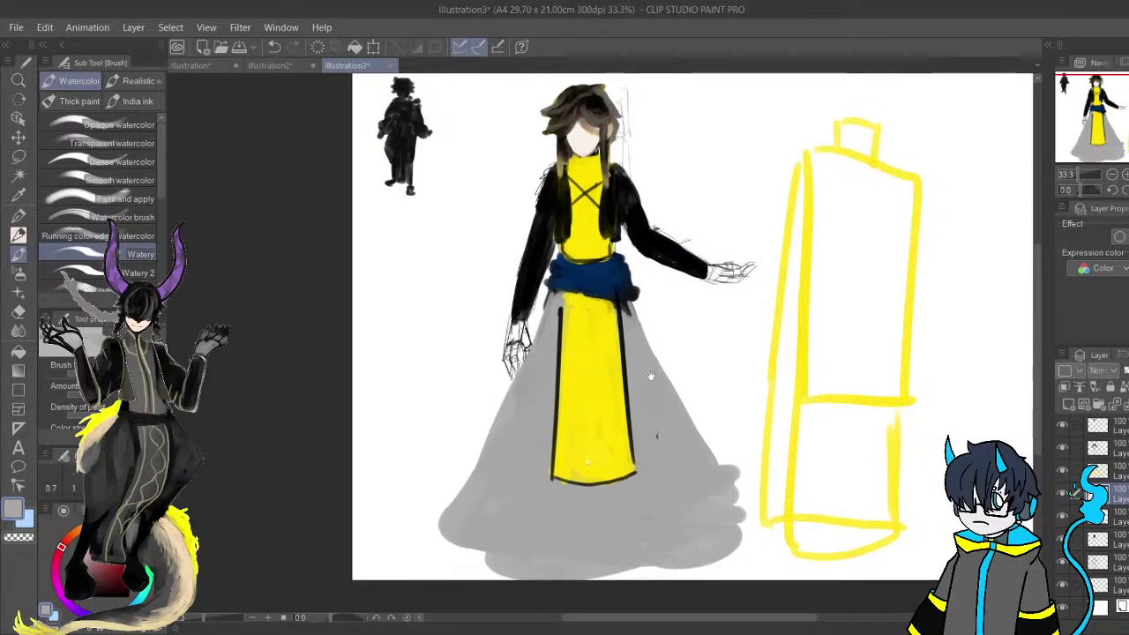
# Hide the flared grey skirt layer and add a new layer above it.
pyautogui.moveTo(685, 428); pyautogui.dragTo(626, 332)
pyautogui.moveTo(638, 284); pyautogui.dragTo(685, 377)
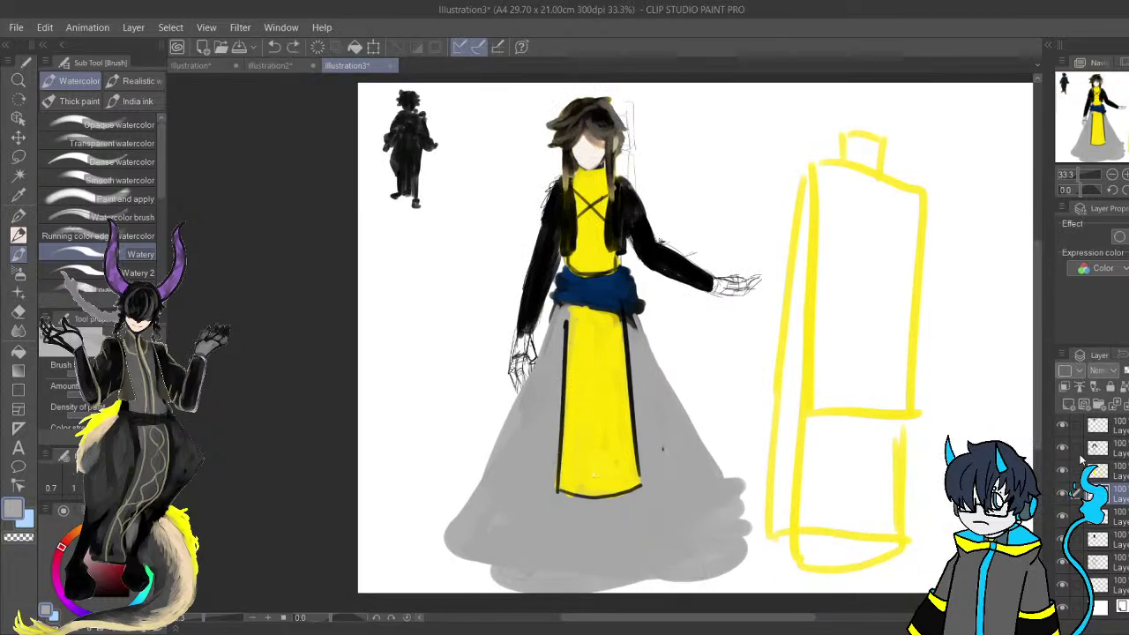
pyautogui.click(1063, 493)
pyautogui.click(1069, 409)
# Paint two shorter grey panels flaring from the sash on either side of the yellow front panel.
pyautogui.moveTo(651, 417); pyautogui.dragTo(649, 346)
pyautogui.moveTo(636, 251)
pyautogui.mouseDown()
pyautogui.moveTo(523, 419)
pyautogui.moveTo(564, 239)
pyautogui.moveTo(582, 283)
pyautogui.moveTo(582, 256)
pyautogui.moveTo(507, 352)
pyautogui.moveTo(514, 368)
pyautogui.moveTo(491, 395)
pyautogui.moveTo(574, 272)
pyautogui.mouseUp()
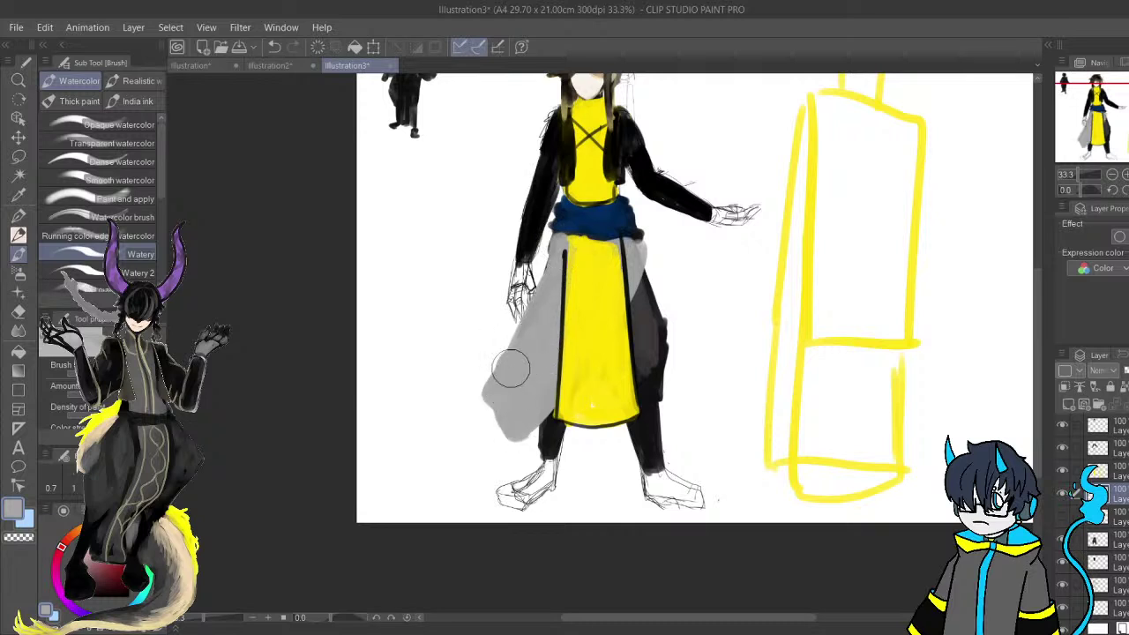
pyautogui.moveTo(629, 375)
pyautogui.mouseDown()
pyautogui.moveTo(656, 425)
pyautogui.moveTo(695, 414)
pyautogui.mouseUp()
pyautogui.moveTo(695, 419)
pyautogui.mouseDown()
pyautogui.moveTo(641, 274)
pyautogui.moveTo(627, 272)
pyautogui.moveTo(635, 370)
pyautogui.moveTo(664, 424)
pyautogui.moveTo(677, 394)
pyautogui.moveTo(673, 321)
pyautogui.moveTo(654, 284)
pyautogui.moveTo(704, 410)
pyautogui.moveTo(700, 399)
pyautogui.moveTo(661, 429)
pyautogui.mouseUp()
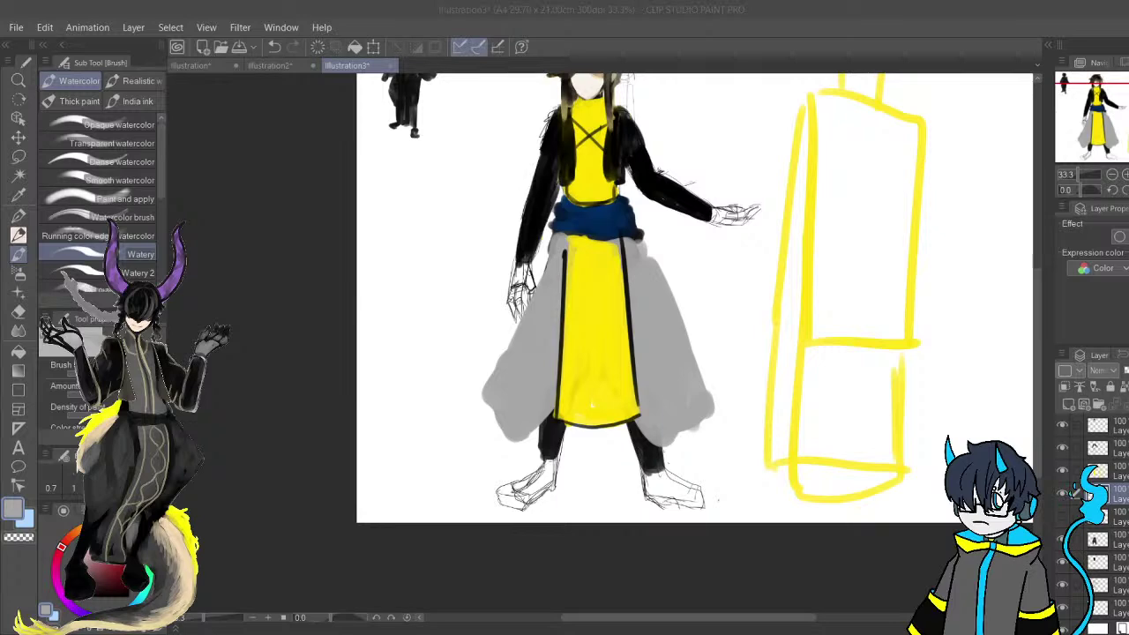
pyautogui.scroll(-1, 590, 424)
pyautogui.scroll(1, 640, 345)
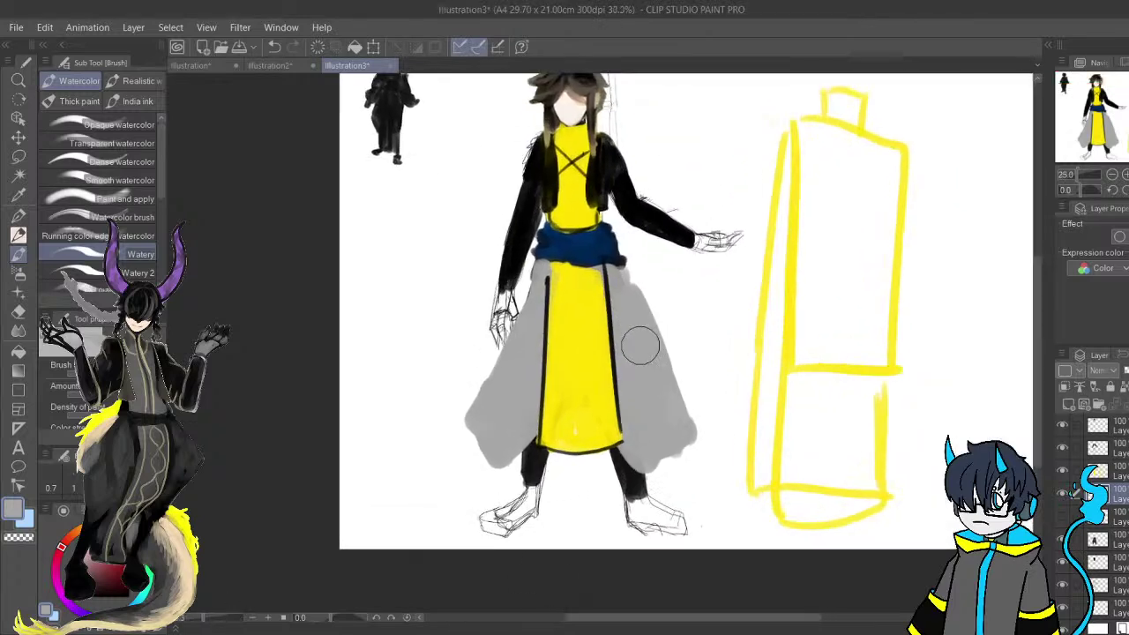
# Clear the two grey side panels from their layer.
pyautogui.scroll(1, 639, 344)
pyautogui.press('Delete')
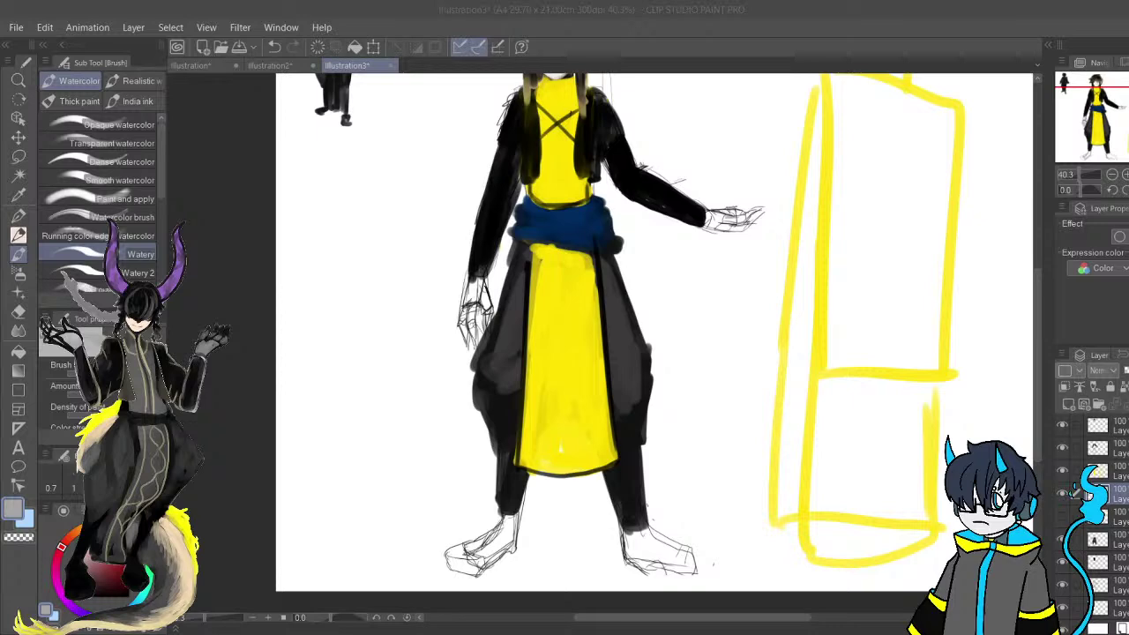
pyautogui.click(617, 346)
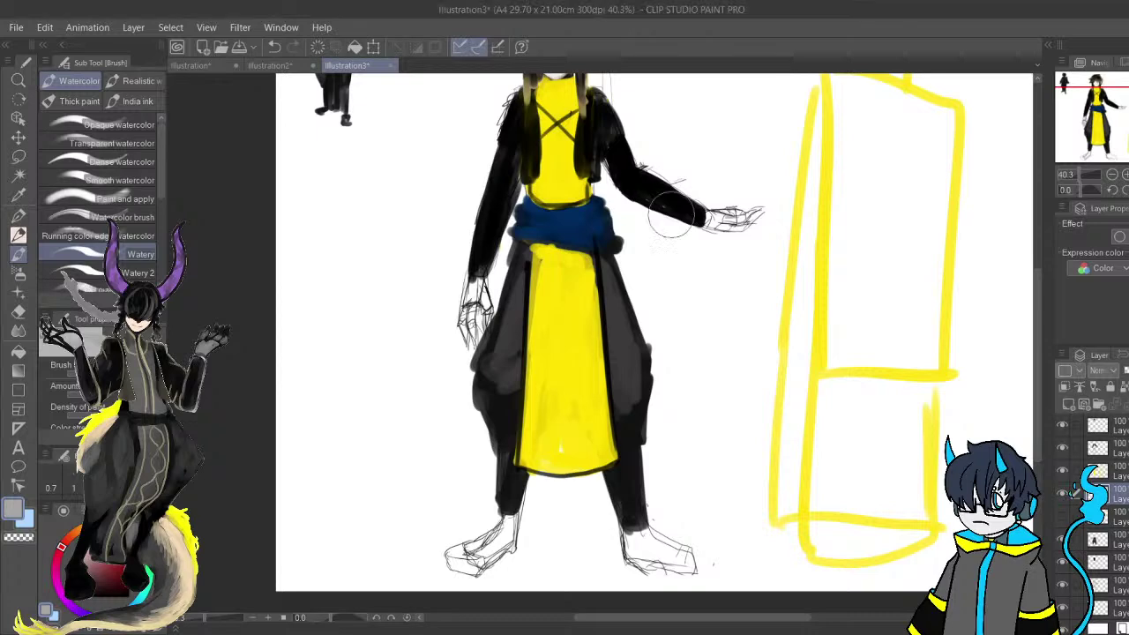
# Check the jacket layer by toggling its visibility, and add a new layer above it.
pyautogui.scroll(3, 621, 127)
pyautogui.moveTo(598, 185); pyautogui.dragTo(642, 233)
pyautogui.click(1113, 451)
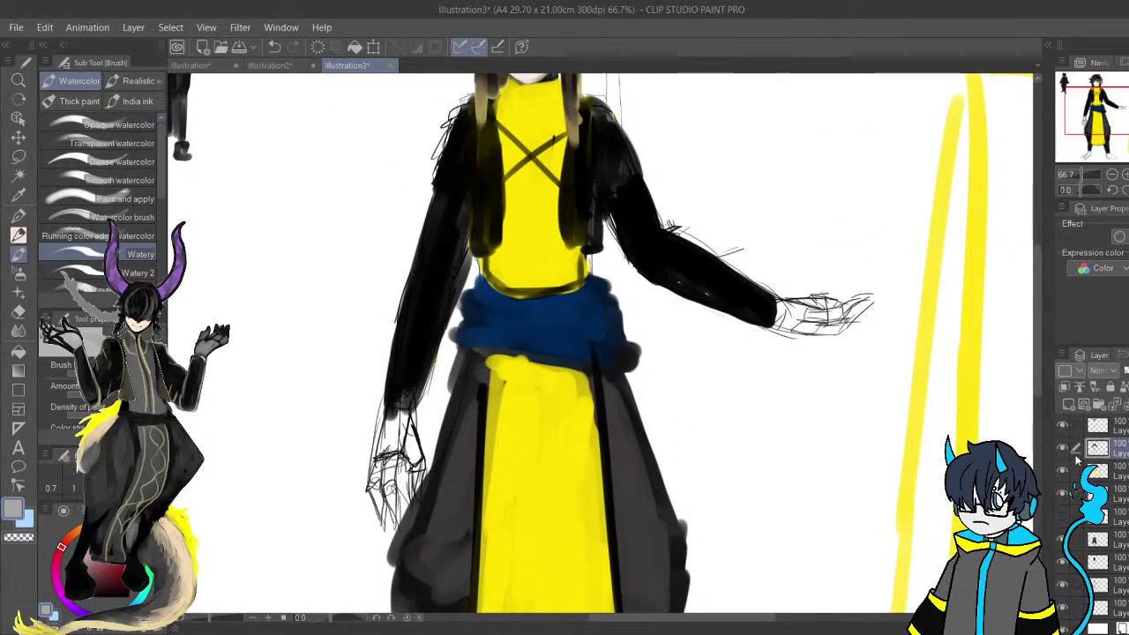
pyautogui.click(1062, 450)
pyautogui.click(1062, 449)
pyautogui.click(1063, 449)
pyautogui.click(1063, 450)
pyautogui.click(1068, 405)
pyautogui.moveTo(751, 354); pyautogui.dragTo(748, 358)
pyautogui.scroll(-1, 732, 432)
pyautogui.moveTo(623, 494); pyautogui.dragTo(600, 391)
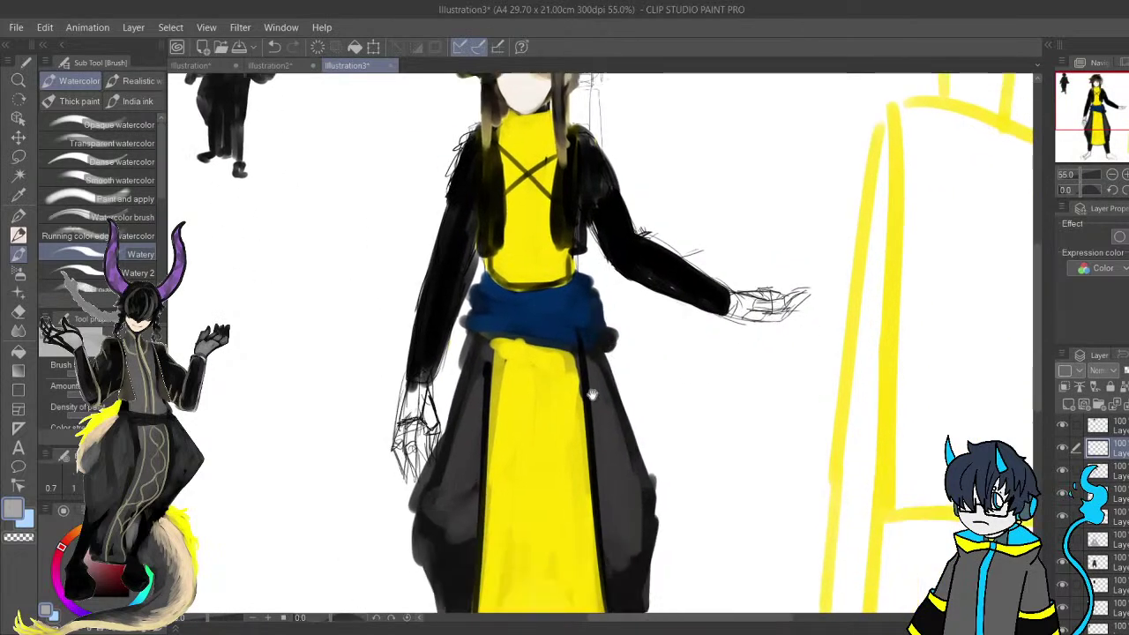
# Choose a very light grey and paint it over the whole torso, from neck to sash.
pyautogui.moveTo(97, 571); pyautogui.dragTo(75, 541)
pyautogui.moveTo(458, 236); pyautogui.dragTo(429, 334)
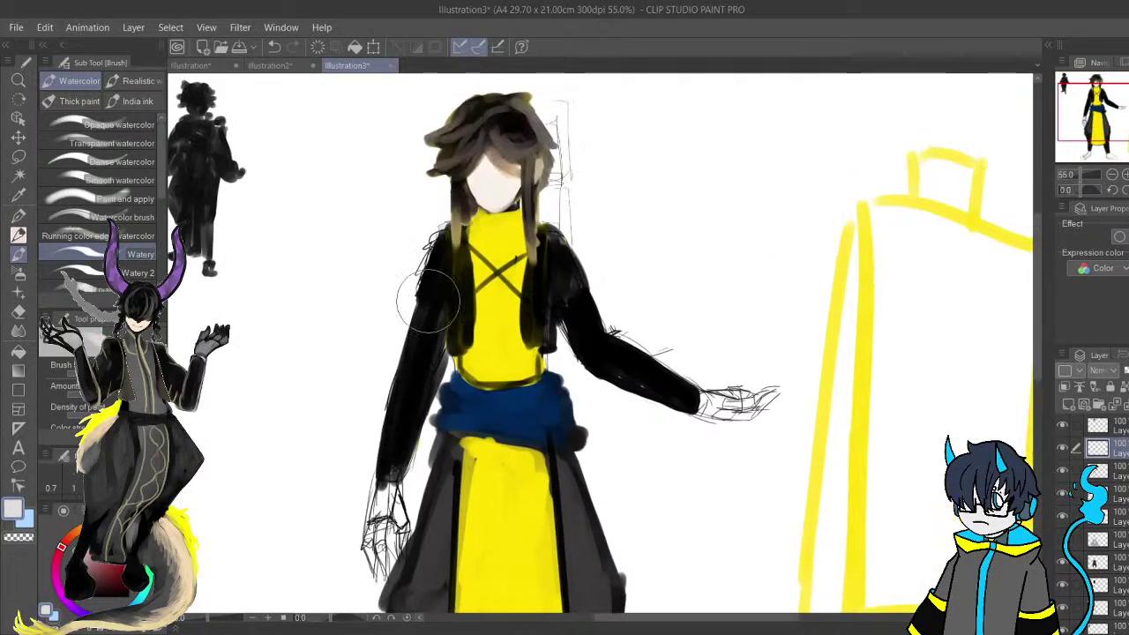
pyautogui.moveTo(458, 260)
pyautogui.mouseDown()
pyautogui.moveTo(448, 233)
pyautogui.moveTo(496, 239)
pyautogui.moveTo(495, 225)
pyautogui.moveTo(449, 242)
pyautogui.moveTo(446, 269)
pyautogui.moveTo(485, 317)
pyautogui.moveTo(496, 365)
pyautogui.moveTo(507, 352)
pyautogui.moveTo(513, 369)
pyautogui.moveTo(529, 367)
pyautogui.moveTo(533, 305)
pyautogui.moveTo(541, 357)
pyautogui.moveTo(544, 252)
pyautogui.moveTo(515, 259)
pyautogui.moveTo(517, 228)
pyautogui.moveTo(491, 224)
pyautogui.mouseUp()
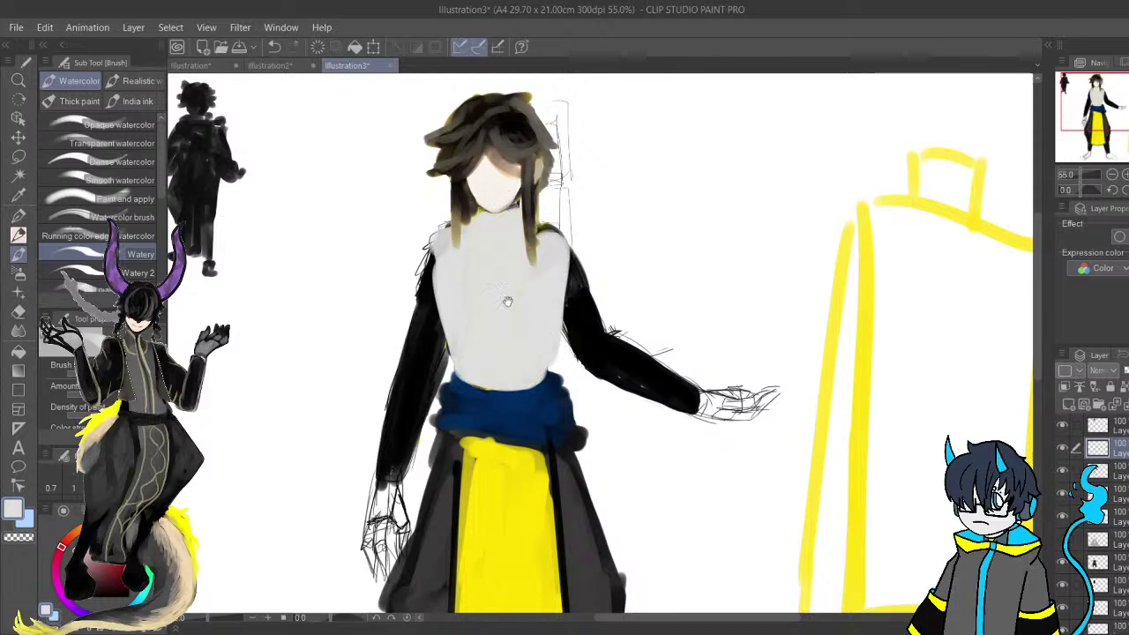
# Paint wide, draping light grey sleeves over both arms and a long light grey robe skirt below the blue sash.
pyautogui.moveTo(506, 284); pyautogui.dragTo(545, 201)
pyautogui.moveTo(477, 179)
pyautogui.mouseDown()
pyautogui.moveTo(443, 304)
pyautogui.moveTo(470, 188)
pyautogui.moveTo(408, 349)
pyautogui.moveTo(447, 401)
pyautogui.moveTo(420, 382)
pyautogui.moveTo(430, 397)
pyautogui.moveTo(454, 287)
pyautogui.moveTo(465, 302)
pyautogui.moveTo(428, 371)
pyautogui.moveTo(437, 315)
pyautogui.moveTo(426, 328)
pyautogui.moveTo(408, 381)
pyautogui.moveTo(417, 400)
pyautogui.moveTo(446, 395)
pyautogui.moveTo(411, 387)
pyautogui.mouseUp()
pyautogui.moveTo(546, 339); pyautogui.dragTo(429, 363)
pyautogui.moveTo(476, 196)
pyautogui.mouseDown()
pyautogui.moveTo(564, 457)
pyautogui.moveTo(607, 396)
pyautogui.moveTo(611, 338)
pyautogui.moveTo(515, 275)
pyautogui.moveTo(582, 413)
pyautogui.moveTo(553, 367)
pyautogui.moveTo(596, 344)
pyautogui.moveTo(598, 366)
pyautogui.moveTo(472, 198)
pyautogui.mouseUp()
pyautogui.moveTo(406, 507); pyautogui.dragTo(441, 247)
pyautogui.moveTo(413, 163); pyautogui.dragTo(449, 262)
pyautogui.moveTo(462, 221)
pyautogui.mouseDown()
pyautogui.moveTo(524, 238)
pyautogui.moveTo(466, 218)
pyautogui.moveTo(414, 255)
pyautogui.moveTo(396, 388)
pyautogui.moveTo(361, 441)
pyautogui.moveTo(383, 463)
pyautogui.moveTo(406, 525)
pyautogui.moveTo(617, 511)
pyautogui.moveTo(414, 499)
pyautogui.moveTo(630, 507)
pyautogui.moveTo(642, 458)
pyautogui.moveTo(569, 233)
pyautogui.moveTo(446, 234)
pyautogui.moveTo(395, 430)
pyautogui.moveTo(378, 433)
pyautogui.moveTo(423, 428)
pyautogui.moveTo(416, 542)
pyautogui.mouseUp()
pyautogui.moveTo(498, 439)
pyautogui.mouseDown()
pyautogui.moveTo(533, 439)
pyautogui.moveTo(551, 471)
pyautogui.moveTo(572, 360)
pyautogui.moveTo(559, 291)
pyautogui.moveTo(549, 309)
pyautogui.moveTo(514, 254)
pyautogui.moveTo(484, 269)
pyautogui.moveTo(547, 250)
pyautogui.mouseUp()
pyautogui.moveTo(485, 197)
pyautogui.mouseDown()
pyautogui.moveTo(541, 469)
pyautogui.moveTo(526, 507)
pyautogui.mouseUp()
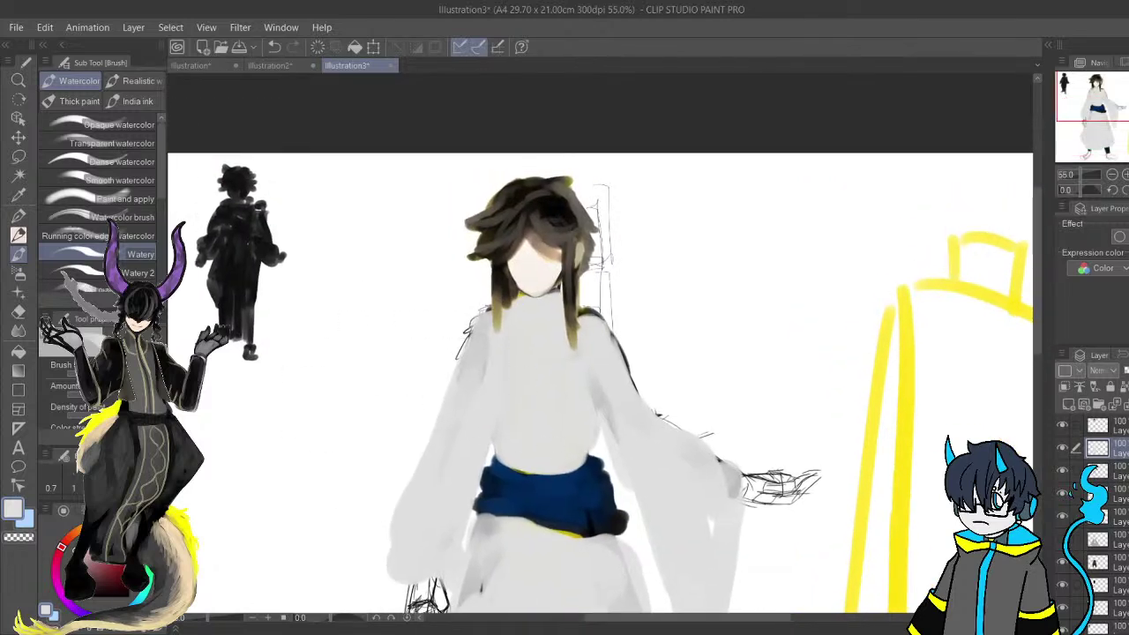
# Choose a light blue and paint a crossed double-line collar from the neck down to the sash.
pyautogui.click(129, 610)
pyautogui.moveTo(104, 553); pyautogui.dragTo(99, 540)
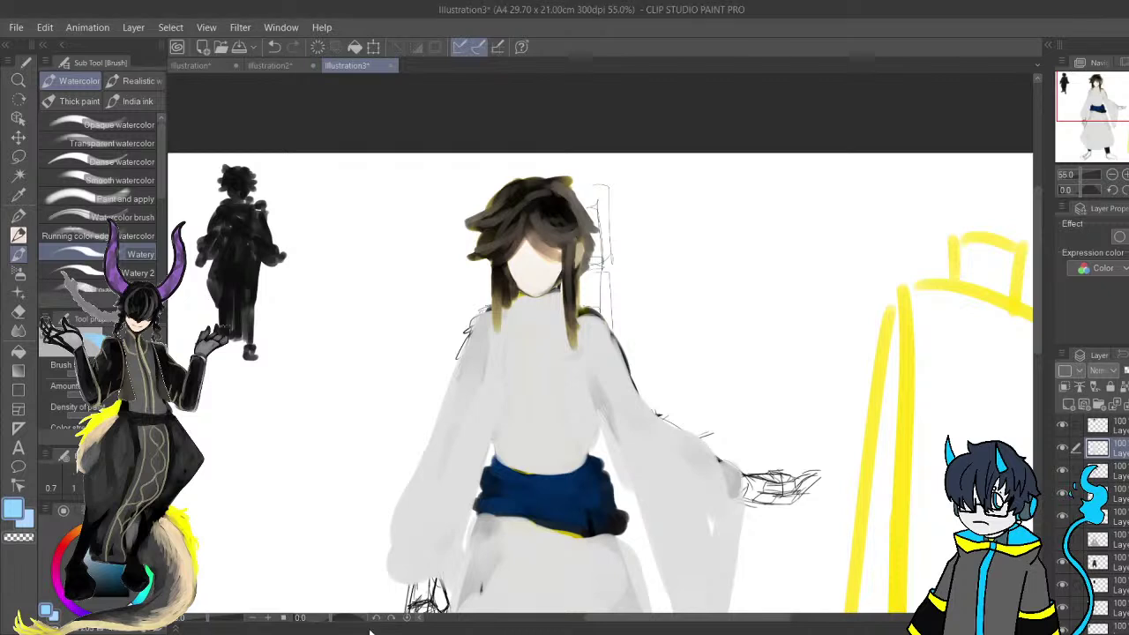
pyautogui.moveTo(507, 378); pyautogui.dragTo(421, 309)
pyautogui.moveTo(475, 225)
pyautogui.mouseDown()
pyautogui.moveTo(454, 288)
pyautogui.moveTo(405, 364)
pyautogui.moveTo(412, 395)
pyautogui.moveTo(481, 254)
pyautogui.moveTo(449, 269)
pyautogui.moveTo(457, 280)
pyautogui.moveTo(418, 245)
pyautogui.moveTo(448, 290)
pyautogui.mouseUp()
# Erase the robe's grey inside the V of the collar, uncovering the clothing beneath at the neck.
pyautogui.press('e')
pyautogui.moveTo(444, 231)
pyautogui.mouseDown()
pyautogui.moveTo(455, 258)
pyautogui.moveTo(457, 240)
pyautogui.mouseUp()
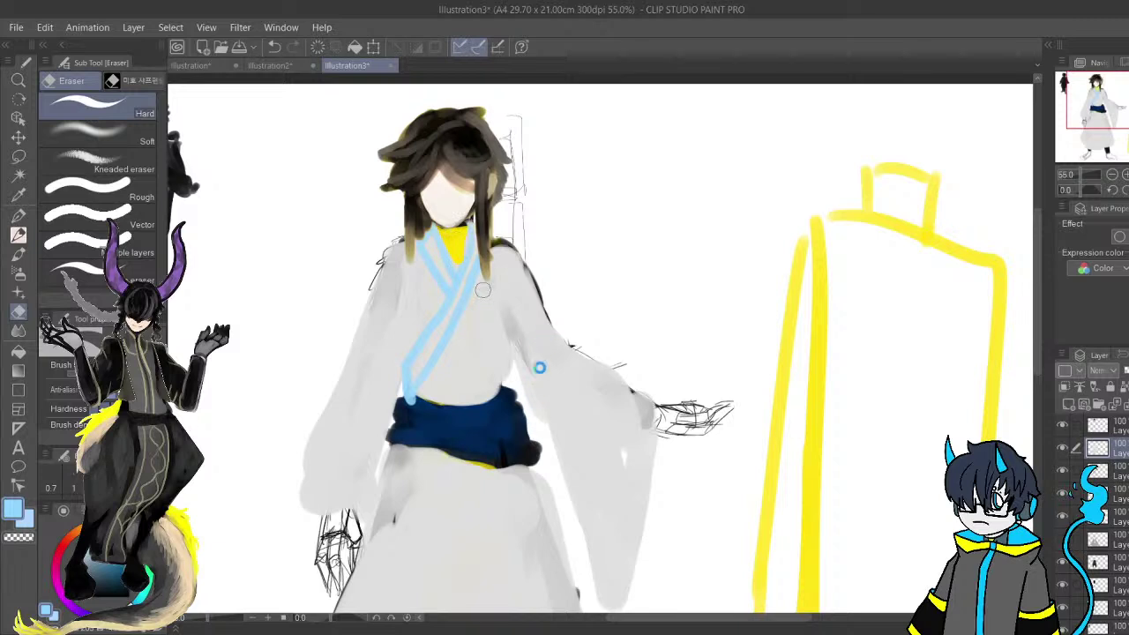
pyautogui.moveTo(477, 535); pyautogui.dragTo(464, 501)
# Sample the robe's light grey and paint soft fold shadows down the side of the torso beside the sleeve.
pyautogui.keyDown('alt'); pyautogui.click(610, 384); pyautogui.keyUp('alt')
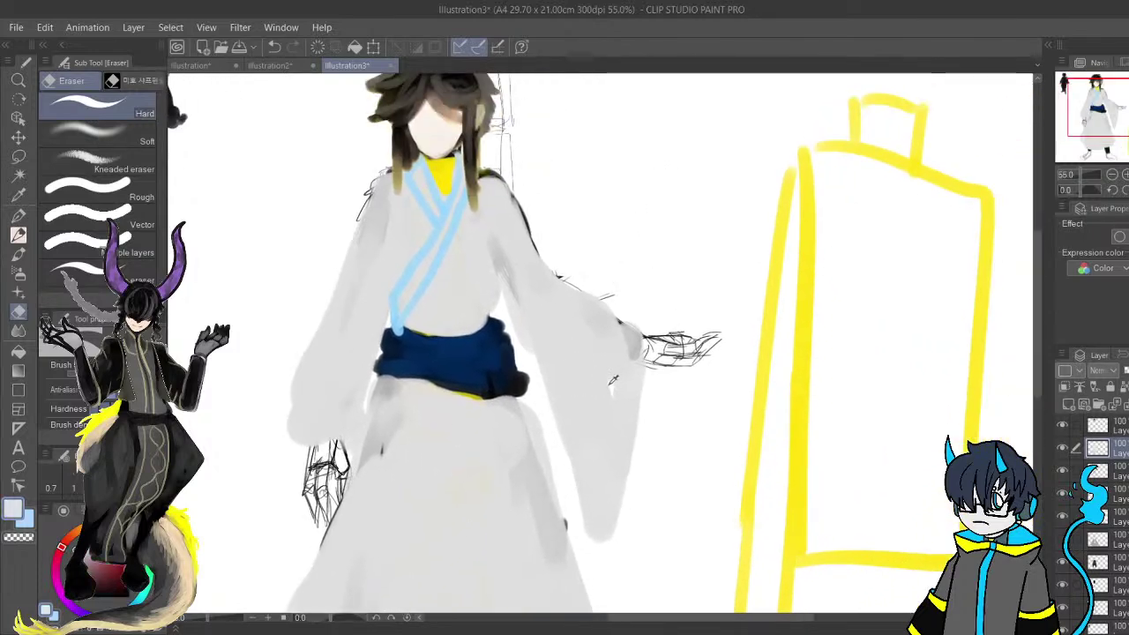
pyautogui.press('b')
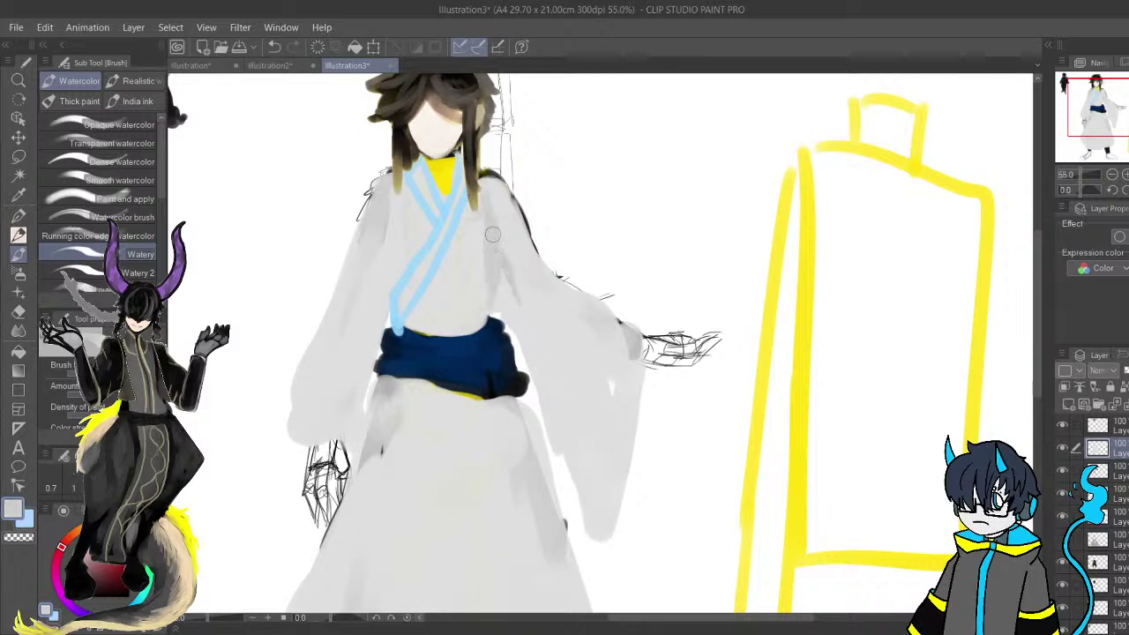
pyautogui.moveTo(496, 273)
pyautogui.mouseDown()
pyautogui.moveTo(493, 316)
pyautogui.moveTo(406, 331)
pyautogui.moveTo(525, 335)
pyautogui.mouseUp()
pyautogui.moveTo(479, 250); pyautogui.dragTo(457, 341)
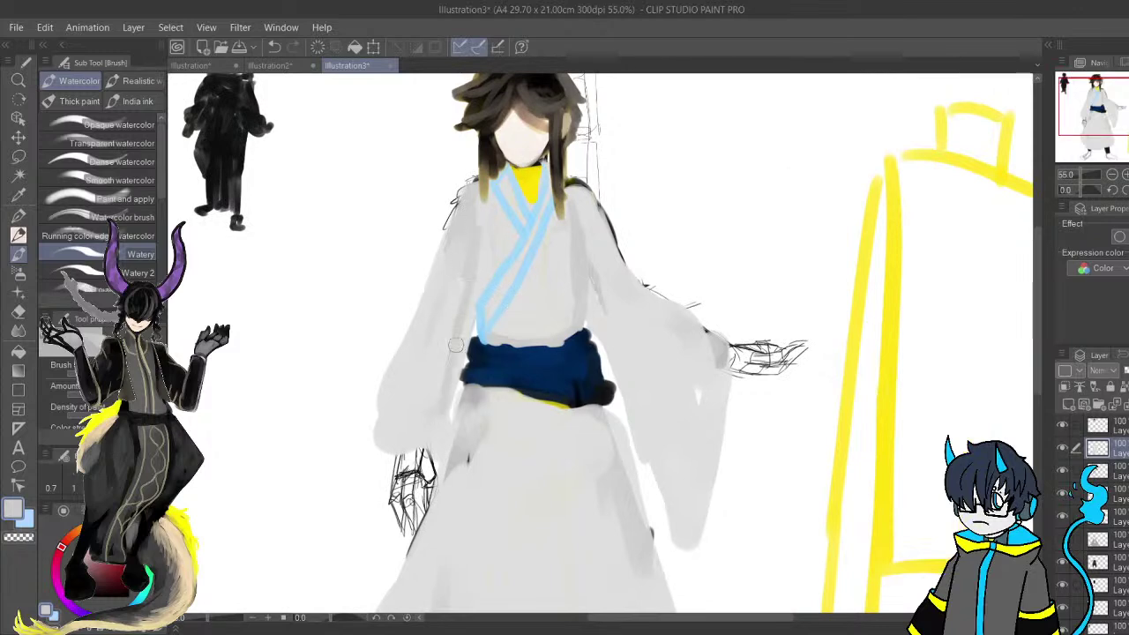
# Paint long grey pleat lines down the robe skirt and a few folds along the torso and sleeves.
pyautogui.moveTo(446, 476)
pyautogui.mouseDown()
pyautogui.moveTo(538, 275)
pyautogui.moveTo(493, 378)
pyautogui.moveTo(567, 296)
pyautogui.moveTo(464, 398)
pyautogui.moveTo(517, 198)
pyautogui.mouseUp()
pyautogui.moveTo(560, 447)
pyautogui.mouseDown()
pyautogui.moveTo(518, 385)
pyautogui.moveTo(541, 201)
pyautogui.mouseUp()
pyautogui.moveTo(656, 422); pyautogui.dragTo(588, 233)
pyautogui.moveTo(602, 302)
pyautogui.mouseDown()
pyautogui.moveTo(620, 408)
pyautogui.moveTo(648, 455)
pyautogui.mouseUp()
pyautogui.moveTo(448, 591)
pyautogui.mouseDown()
pyautogui.moveTo(401, 550)
pyautogui.moveTo(480, 358)
pyautogui.mouseUp()
pyautogui.moveTo(551, 451)
pyautogui.mouseDown()
pyautogui.moveTo(433, 430)
pyautogui.moveTo(470, 566)
pyautogui.mouseUp()
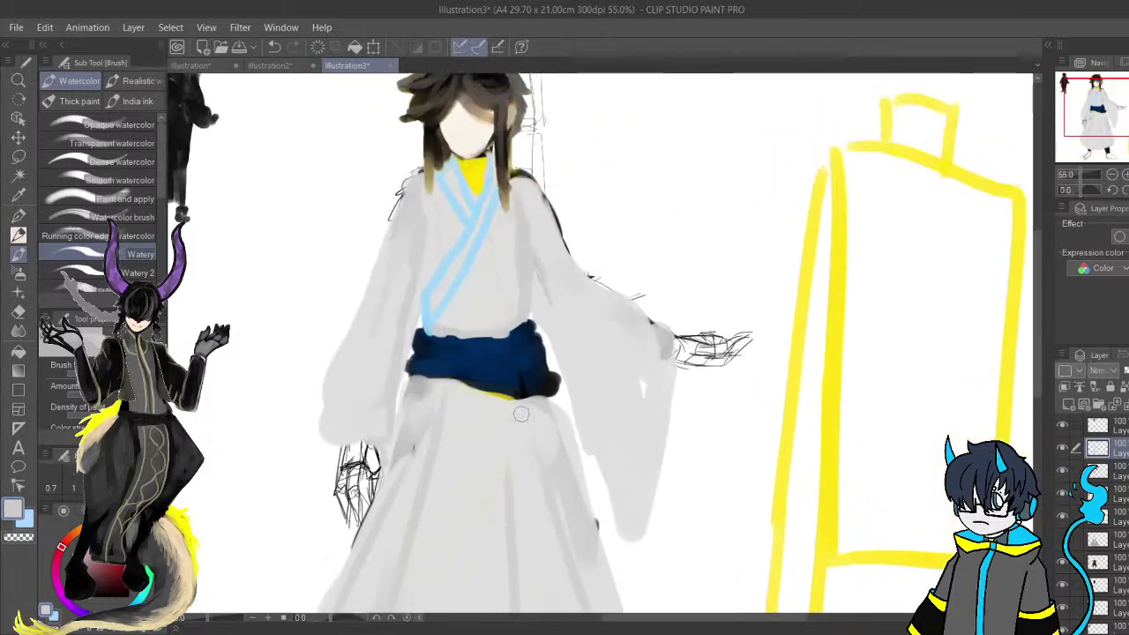
pyautogui.moveTo(482, 479)
pyautogui.mouseDown()
pyautogui.moveTo(511, 329)
pyautogui.moveTo(525, 562)
pyautogui.mouseUp()
pyautogui.moveTo(527, 347); pyautogui.dragTo(534, 415)
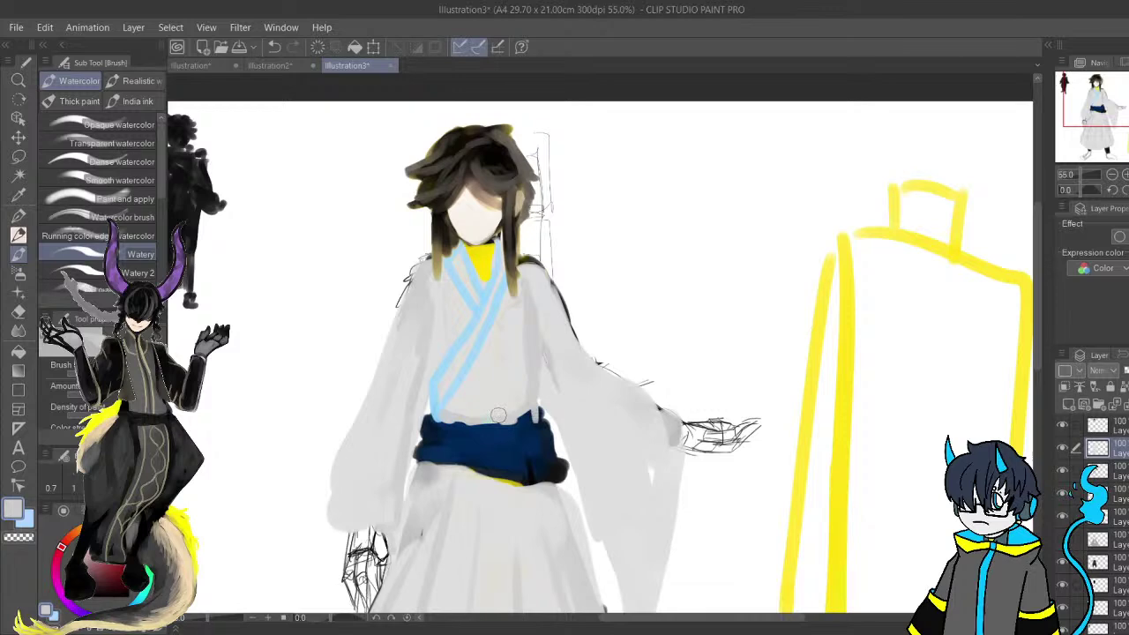
# Hide the layer holding the yellow inner collar and the large yellow outline beside the character.
pyautogui.scroll(-5, 498, 415)
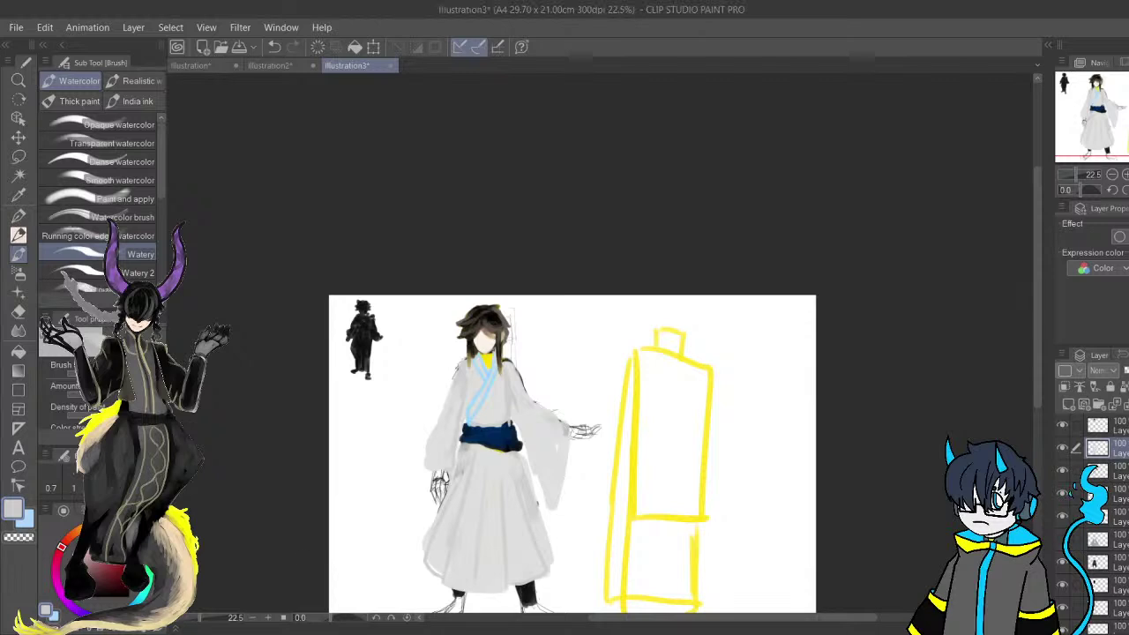
pyautogui.scroll(4, 468, 426)
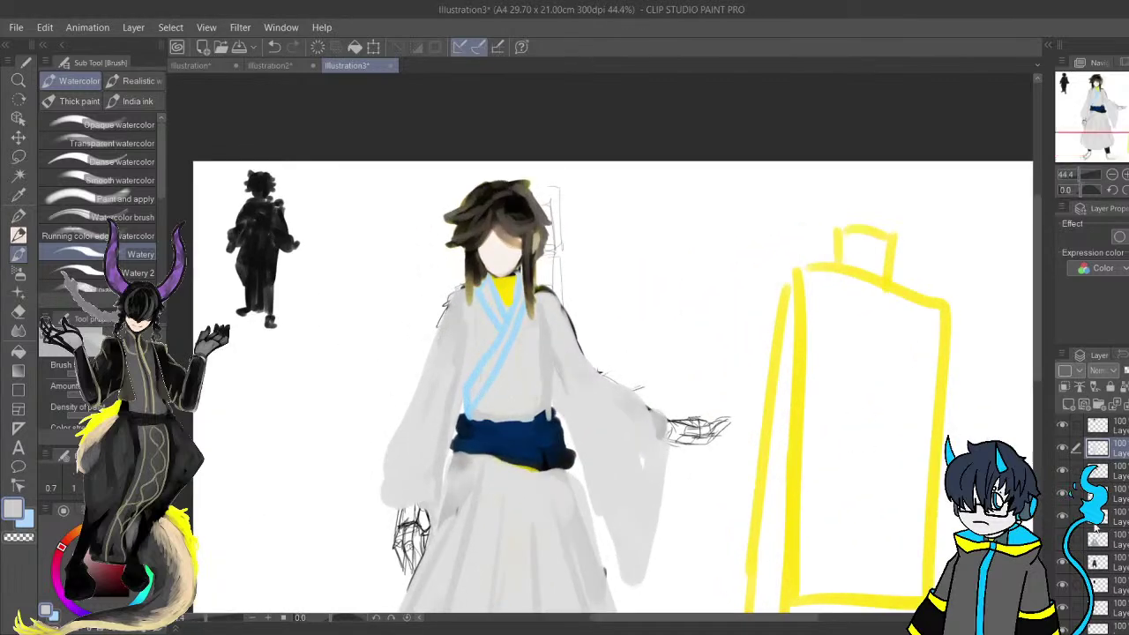
pyautogui.click(1062, 493)
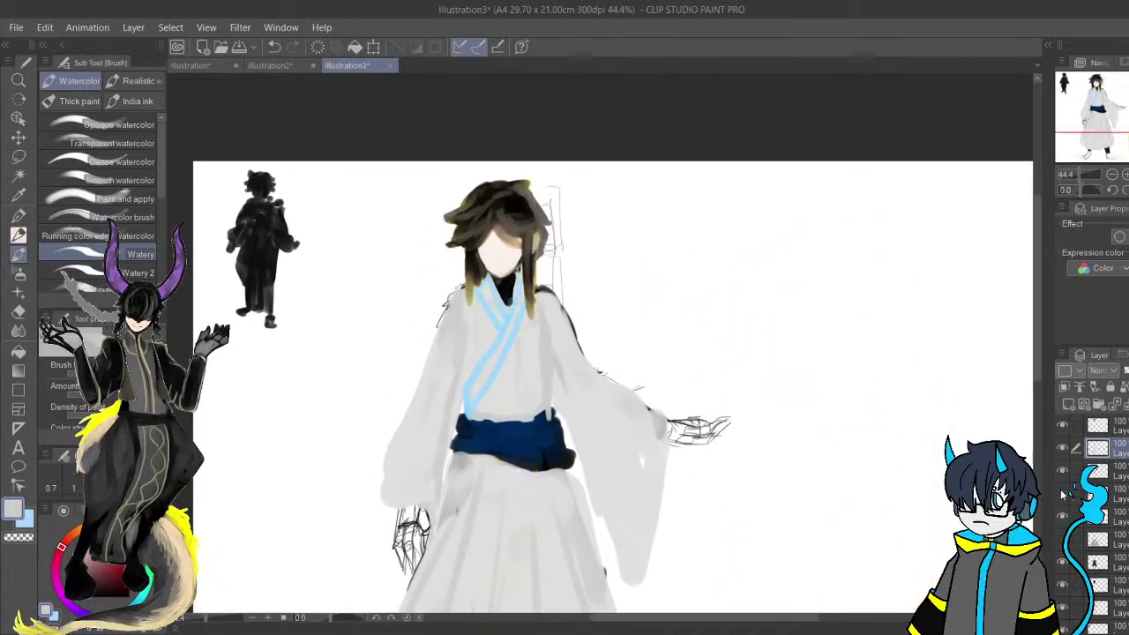
pyautogui.click(1062, 493)
pyautogui.click(1061, 493)
pyautogui.scroll(-1, 708, 430)
pyautogui.scroll(-2, 612, 438)
pyautogui.scroll(3, 612, 438)
pyautogui.scroll(-2, 612, 438)
pyautogui.scroll(1, 612, 439)
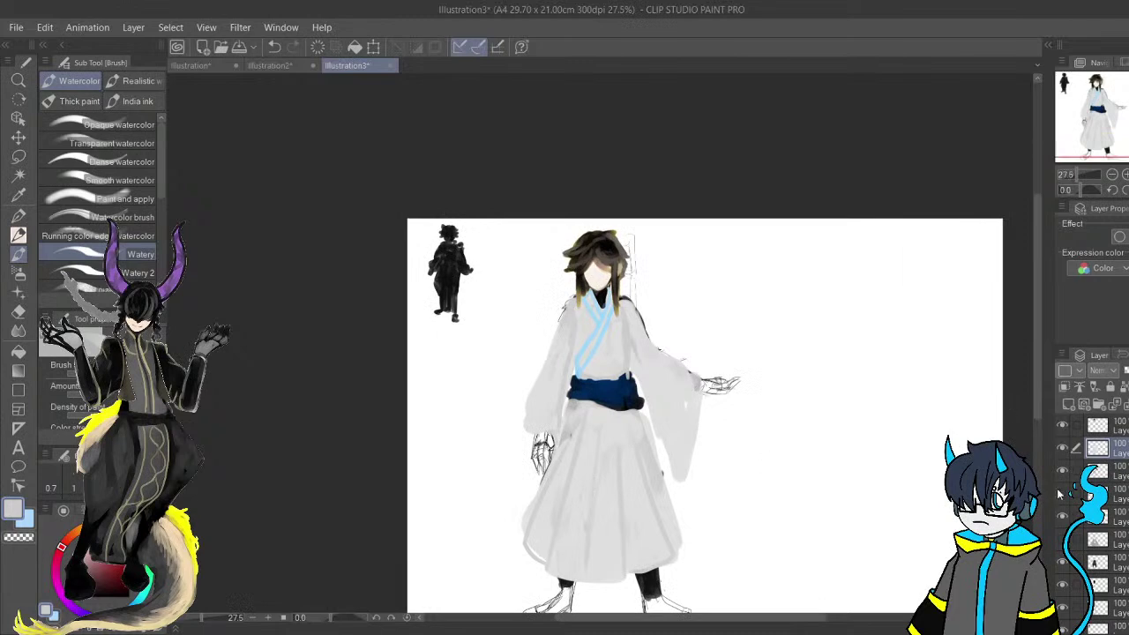
pyautogui.scroll(-1, 598, 473)
pyautogui.scroll(3, 598, 473)
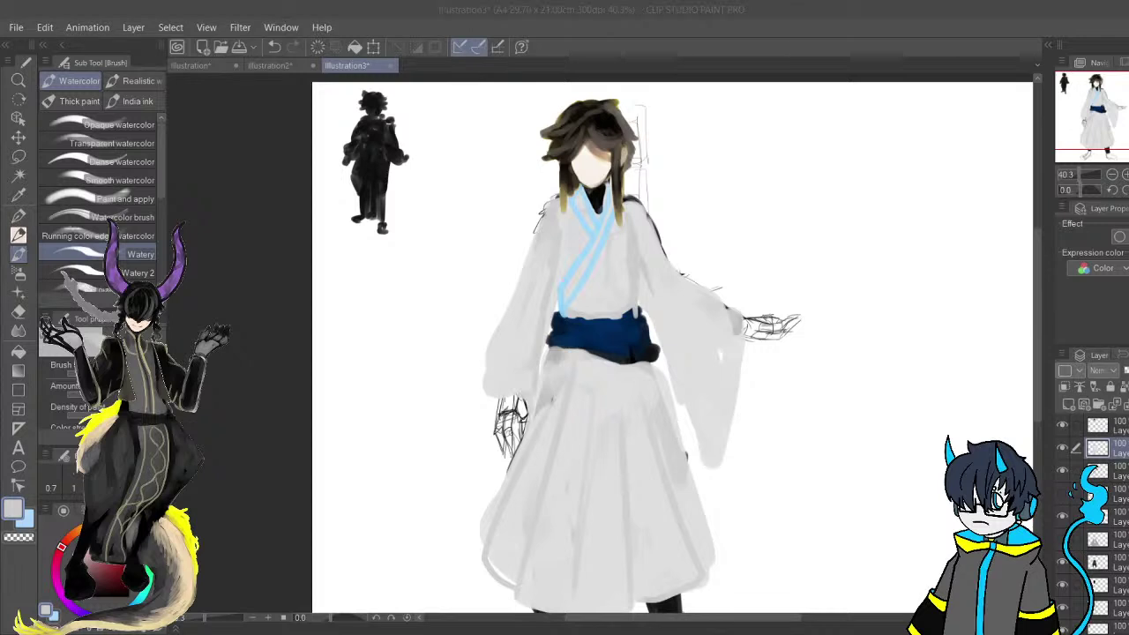
pyautogui.scroll(1, 441, 523)
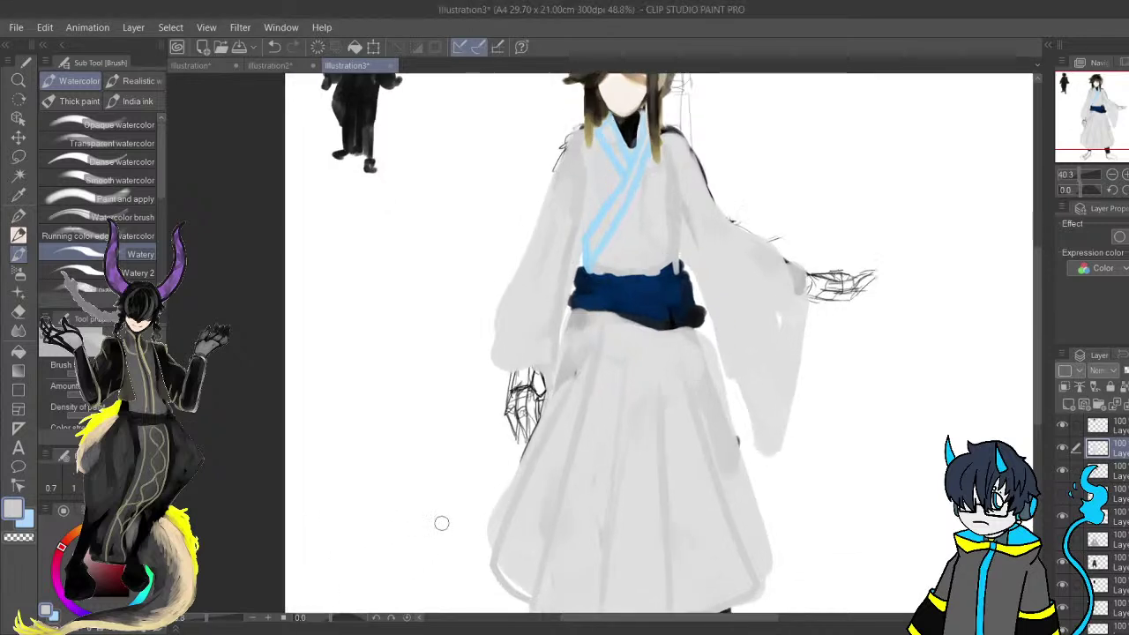
# Choose a dark grey and add a new layer above the robe layer.
pyautogui.moveTo(84, 560); pyautogui.dragTo(84, 579)
pyautogui.moveTo(837, 405); pyautogui.dragTo(746, 418)
pyautogui.click(1069, 406)
pyautogui.moveTo(634, 314); pyautogui.dragTo(753, 405)
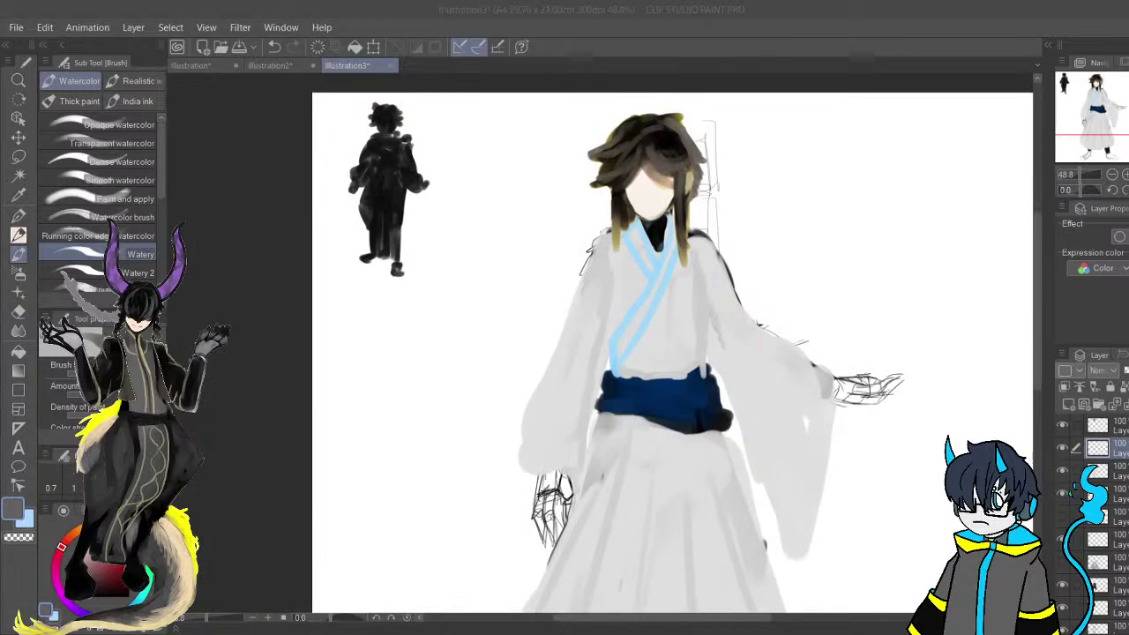
# Try a dark grey edge line for an overgarment, running from the collar over the sash and down the skirt.
pyautogui.moveTo(429, 548); pyautogui.dragTo(358, 445)
pyautogui.moveTo(565, 205)
pyautogui.mouseDown()
pyautogui.moveTo(545, 340)
pyautogui.moveTo(499, 504)
pyautogui.moveTo(476, 460)
pyautogui.mouseUp()
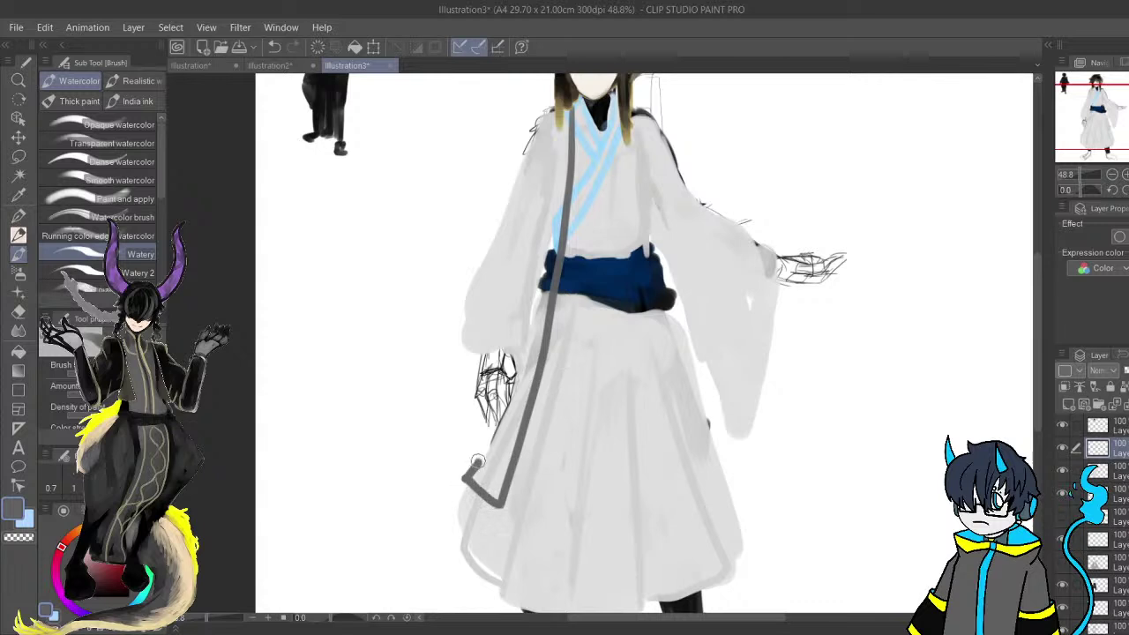
pyautogui.hotkey('ctrl', 'z')
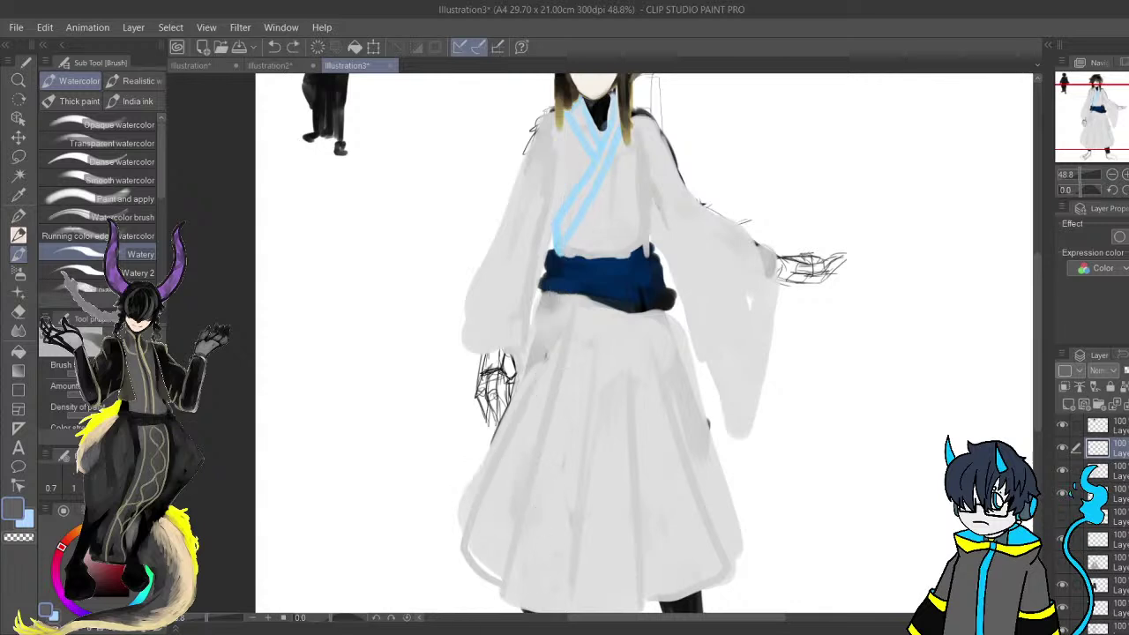
pyautogui.moveTo(462, 304); pyautogui.dragTo(455, 409)
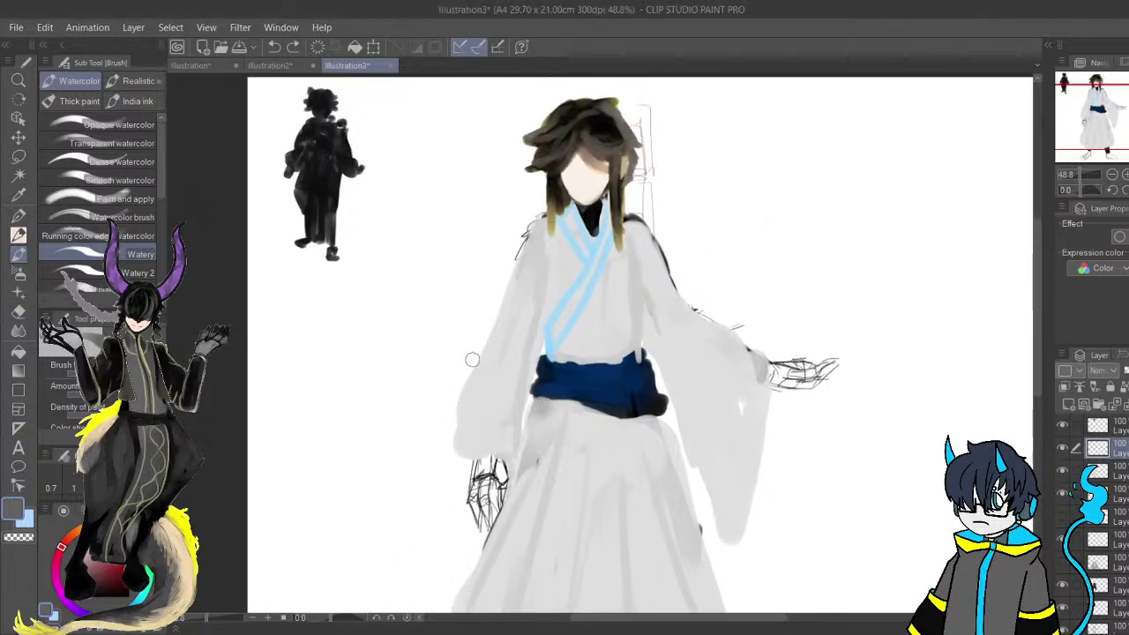
pyautogui.moveTo(562, 216); pyautogui.dragTo(501, 575)
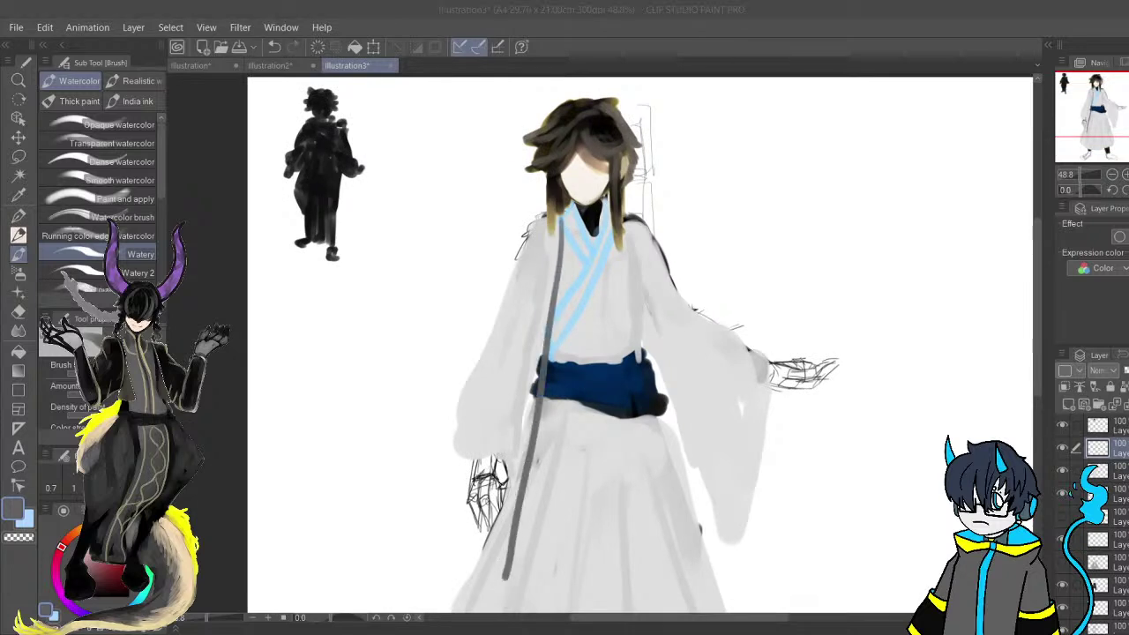
pyautogui.moveTo(650, 487)
pyautogui.mouseDown()
pyautogui.moveTo(629, 416)
pyautogui.moveTo(537, 458)
pyautogui.mouseUp()
# On the robe layer, paint light blue trim bands around both sleeve openings and a line hanging from the lowered arm's cuff.
pyautogui.click(1109, 476)
pyautogui.moveTo(640, 416); pyautogui.dragTo(715, 473)
pyautogui.keyDown('alt'); pyautogui.click(570, 327); pyautogui.keyUp('alt')
pyautogui.keyDown('alt'); pyautogui.click(547, 314); pyautogui.keyUp('alt')
pyautogui.moveTo(613, 399); pyautogui.dragTo(557, 322)
pyautogui.moveTo(657, 291)
pyautogui.mouseDown()
pyautogui.moveTo(628, 481)
pyautogui.moveTo(667, 399)
pyautogui.moveTo(679, 308)
pyautogui.moveTo(660, 294)
pyautogui.mouseUp()
pyautogui.moveTo(619, 374); pyautogui.dragTo(763, 371)
pyautogui.moveTo(513, 372)
pyautogui.mouseDown()
pyautogui.moveTo(512, 400)
pyautogui.moveTo(557, 391)
pyautogui.moveTo(565, 407)
pyautogui.moveTo(570, 378)
pyautogui.moveTo(512, 384)
pyautogui.moveTo(497, 521)
pyautogui.mouseUp()
pyautogui.moveTo(530, 473)
pyautogui.mouseDown()
pyautogui.moveTo(613, 476)
pyautogui.moveTo(630, 402)
pyautogui.mouseUp()
pyautogui.moveTo(618, 360); pyautogui.dragTo(619, 446)
pyautogui.moveTo(663, 516); pyautogui.dragTo(582, 317)
pyautogui.moveTo(651, 202); pyautogui.dragTo(592, 474)
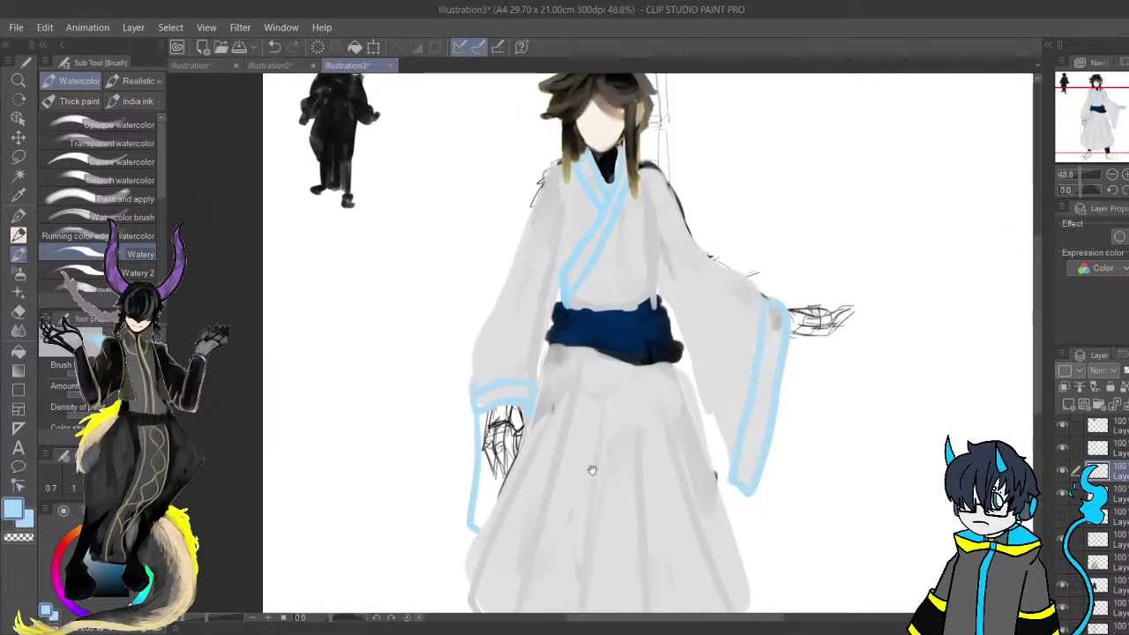
pyautogui.moveTo(599, 416); pyautogui.dragTo(624, 520)
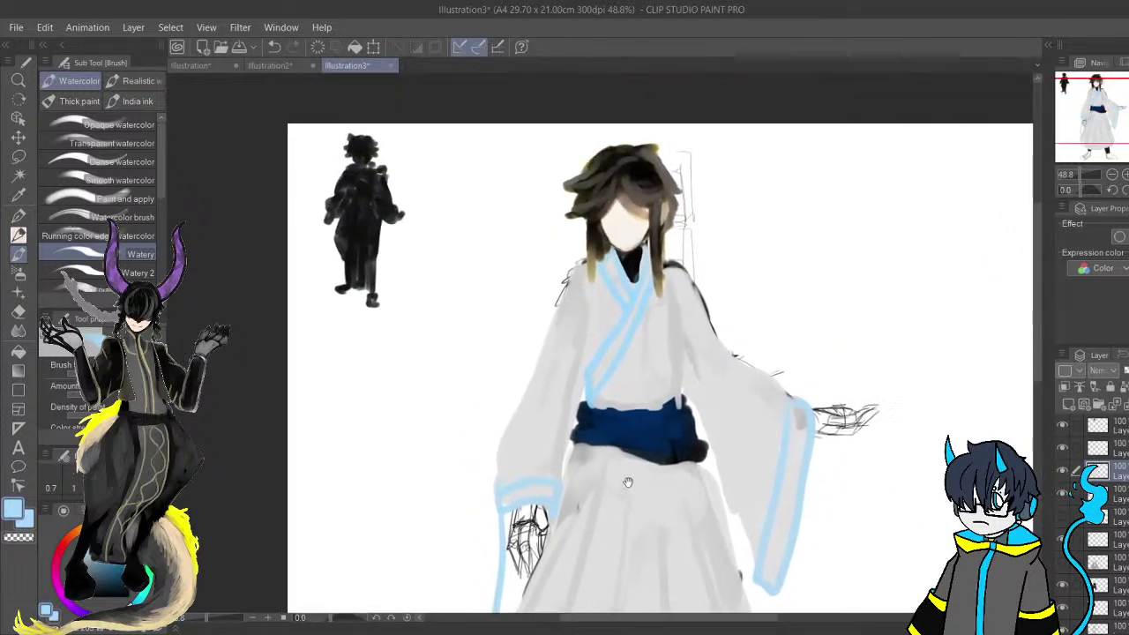
# Sample the robe grey and widen both sleeves, covering the shoulders and adding drapery folds down the arms.
pyautogui.keyDown('alt'); pyautogui.click(543, 425); pyautogui.keyUp('alt')
pyautogui.moveTo(580, 290)
pyautogui.mouseDown()
pyautogui.moveTo(554, 307)
pyautogui.moveTo(558, 355)
pyautogui.moveTo(549, 340)
pyautogui.moveTo(526, 422)
pyautogui.moveTo(525, 396)
pyautogui.moveTo(494, 477)
pyautogui.mouseUp()
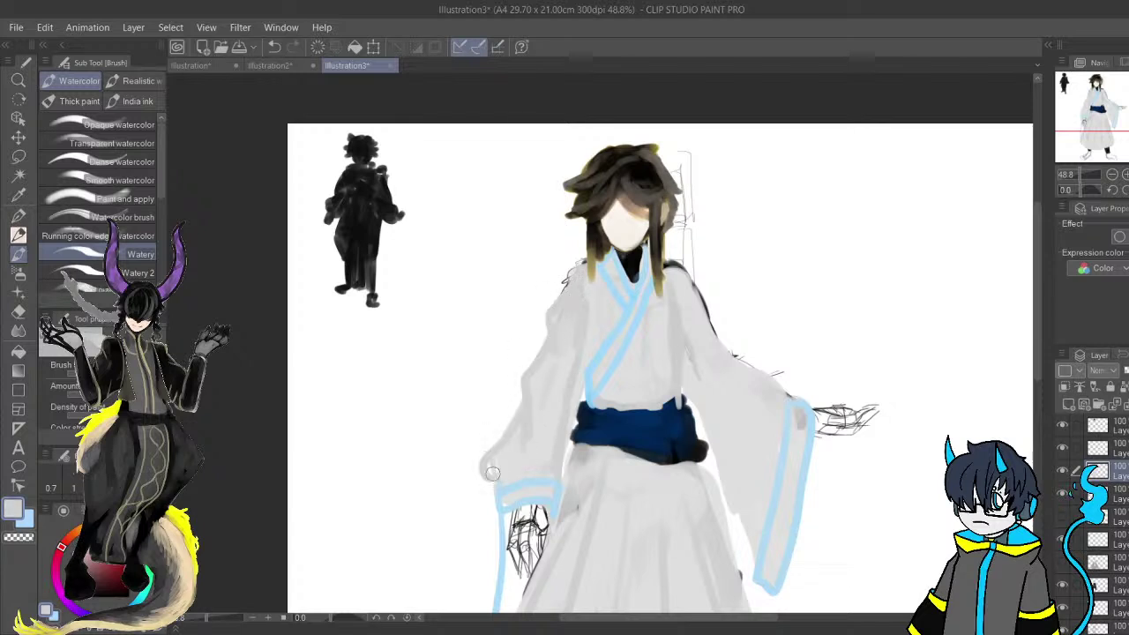
pyautogui.moveTo(581, 462); pyautogui.dragTo(453, 472)
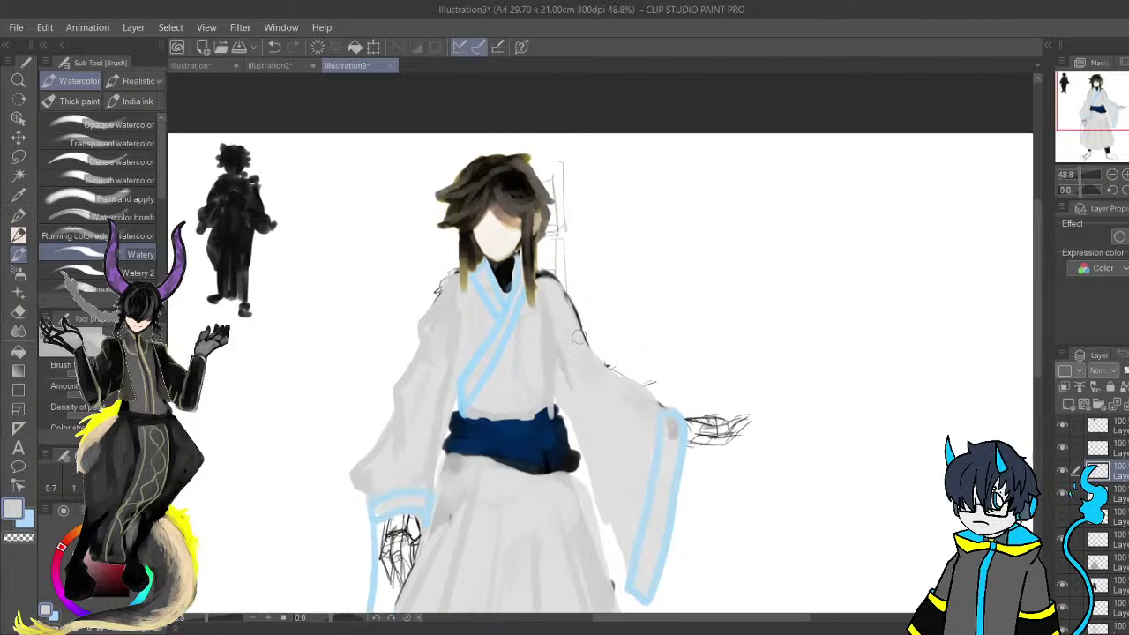
pyautogui.moveTo(547, 284)
pyautogui.mouseDown()
pyautogui.moveTo(576, 344)
pyautogui.moveTo(577, 318)
pyautogui.moveTo(597, 357)
pyautogui.moveTo(612, 441)
pyautogui.moveTo(603, 375)
pyautogui.moveTo(658, 416)
pyautogui.mouseUp()
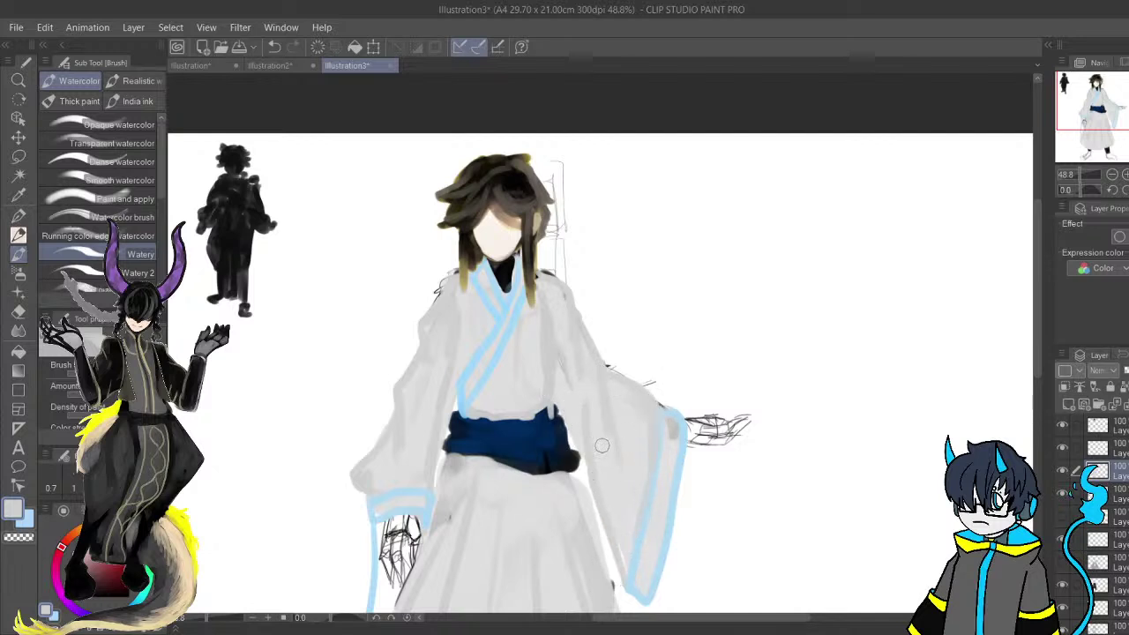
# Sample nearby colours and touch up the spot where the robe meets the upper edge of the blue sash.
pyautogui.keyDown('alt'); pyautogui.click(533, 424); pyautogui.keyUp('alt')
pyautogui.keyDown('alt'); pyautogui.click(527, 410); pyautogui.keyUp('alt')
pyautogui.moveTo(520, 410)
pyautogui.mouseDown()
pyautogui.moveTo(553, 414)
pyautogui.moveTo(542, 410)
pyautogui.moveTo(570, 439)
pyautogui.moveTo(612, 436)
pyautogui.mouseUp()
pyautogui.moveTo(705, 589)
pyautogui.mouseDown()
pyautogui.moveTo(660, 418)
pyautogui.moveTo(651, 310)
pyautogui.mouseUp()
pyautogui.moveTo(636, 425); pyautogui.dragTo(695, 415)
pyautogui.moveTo(660, 309); pyautogui.dragTo(691, 494)
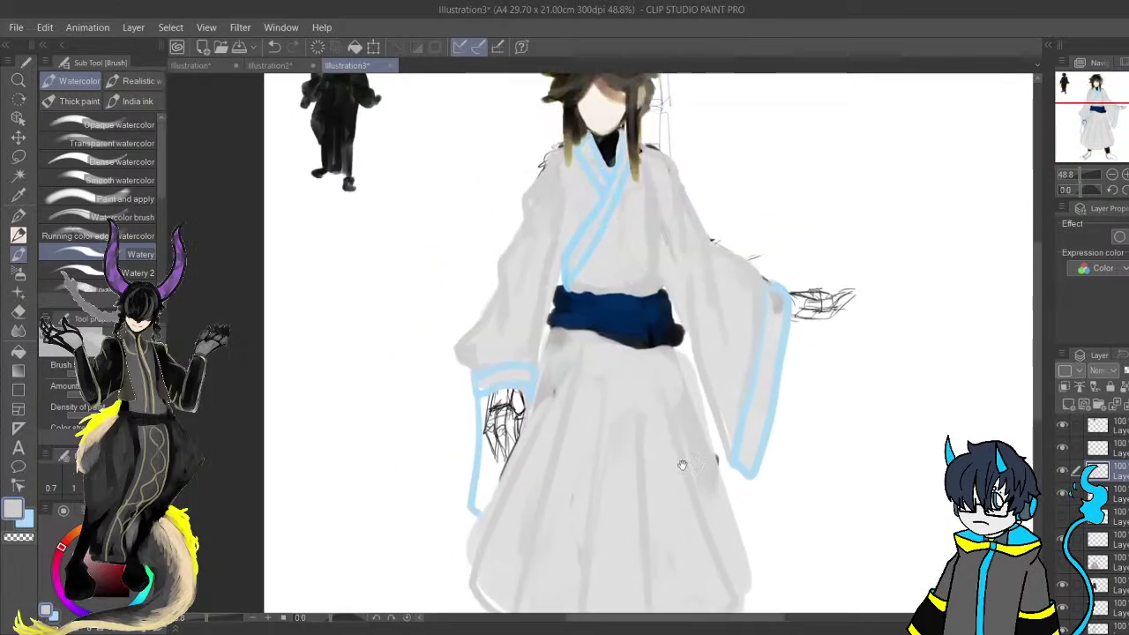
pyautogui.moveTo(644, 249); pyautogui.dragTo(685, 353)
pyautogui.moveTo(659, 308); pyautogui.dragTo(683, 395)
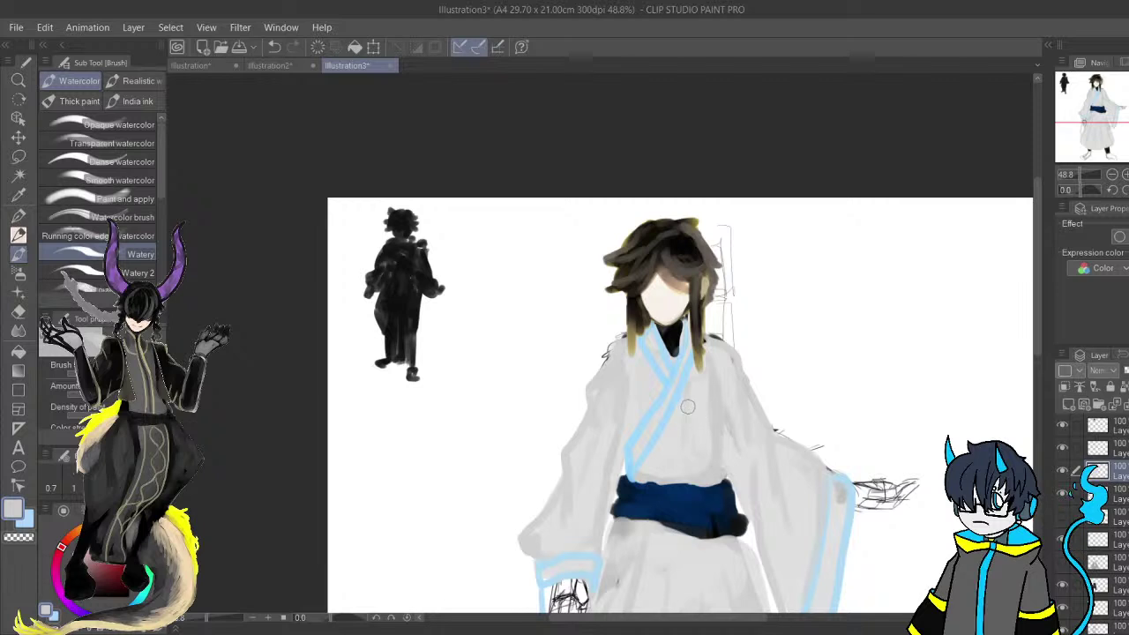
# Find and select the empty layer directly above the robe layer.
pyautogui.scroll(-3, 688, 406)
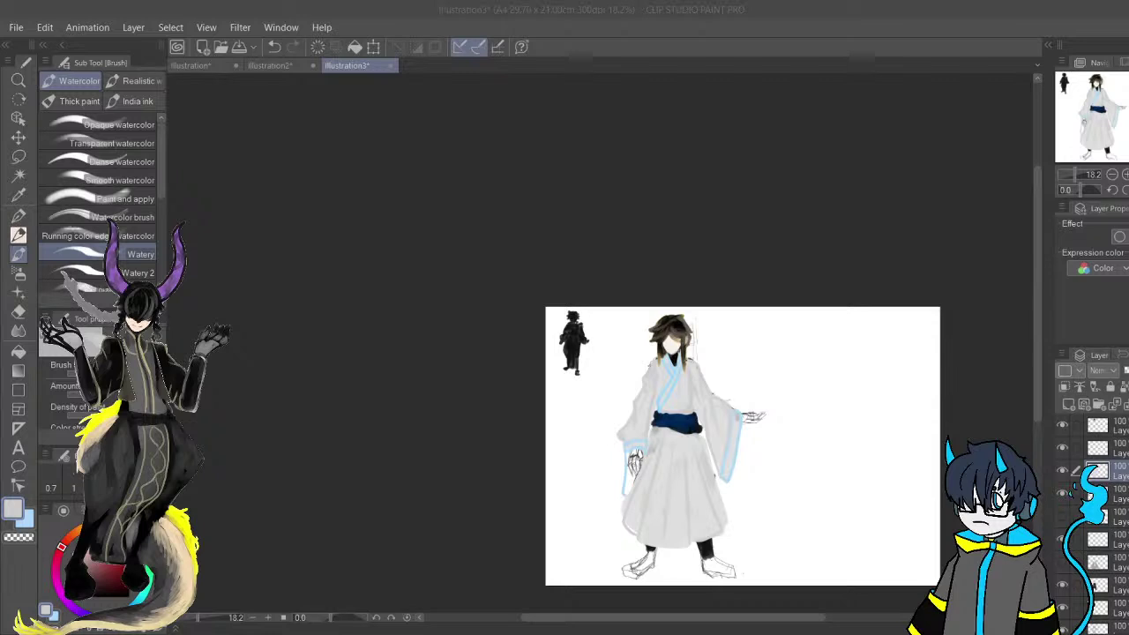
pyautogui.click(863, 54)
pyautogui.scroll(9, 703, 468)
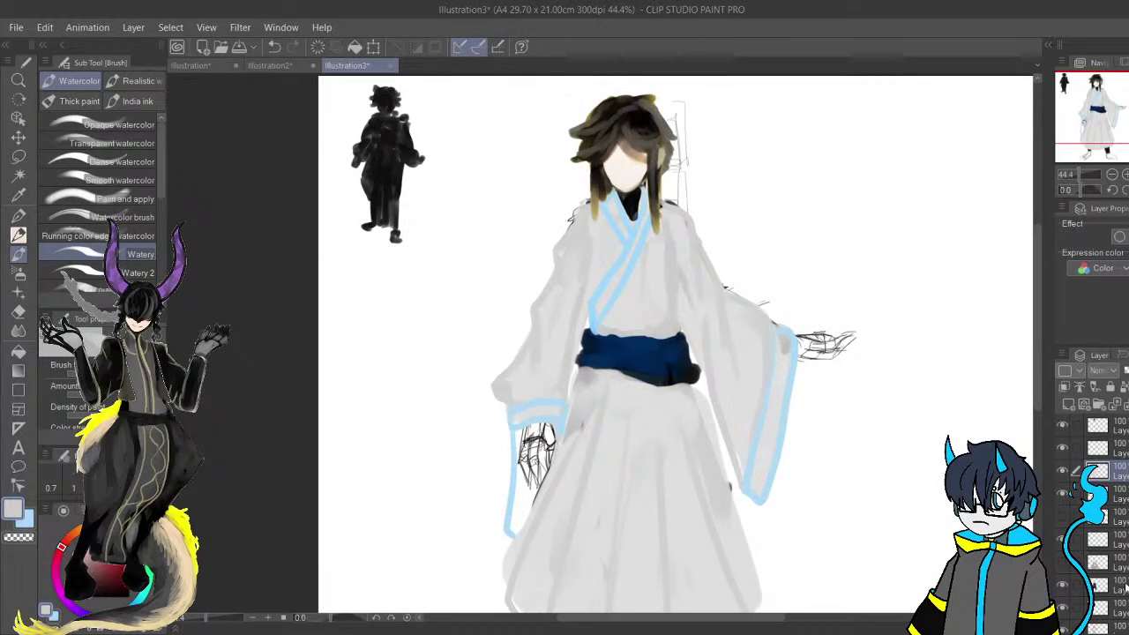
pyautogui.click(1115, 561)
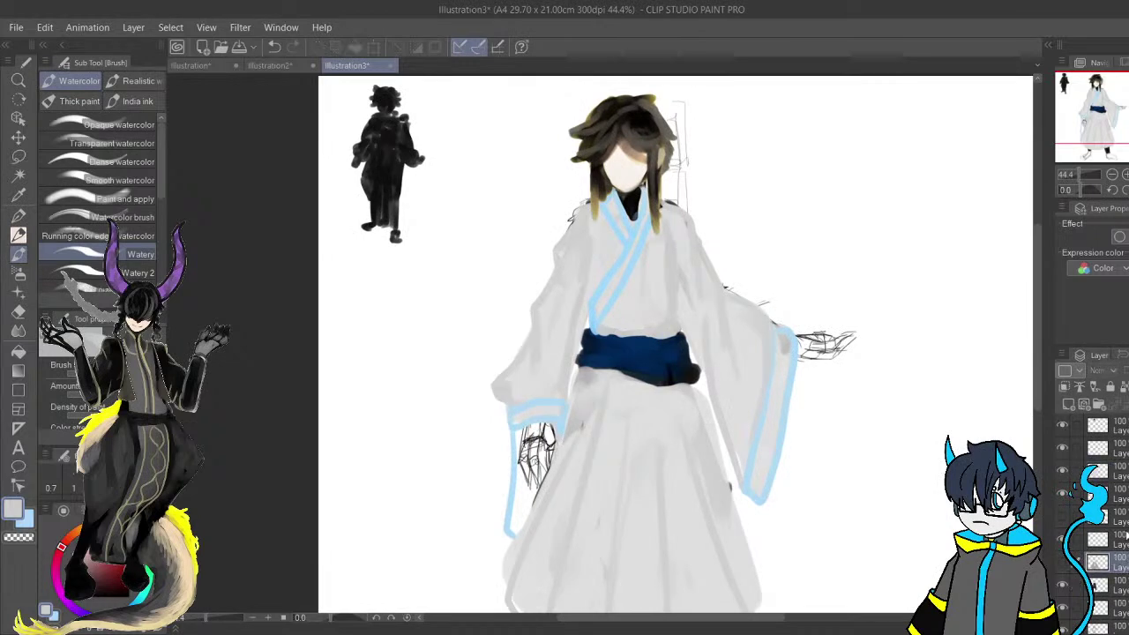
pyautogui.click(1122, 538)
pyautogui.click(1120, 515)
pyautogui.click(1120, 492)
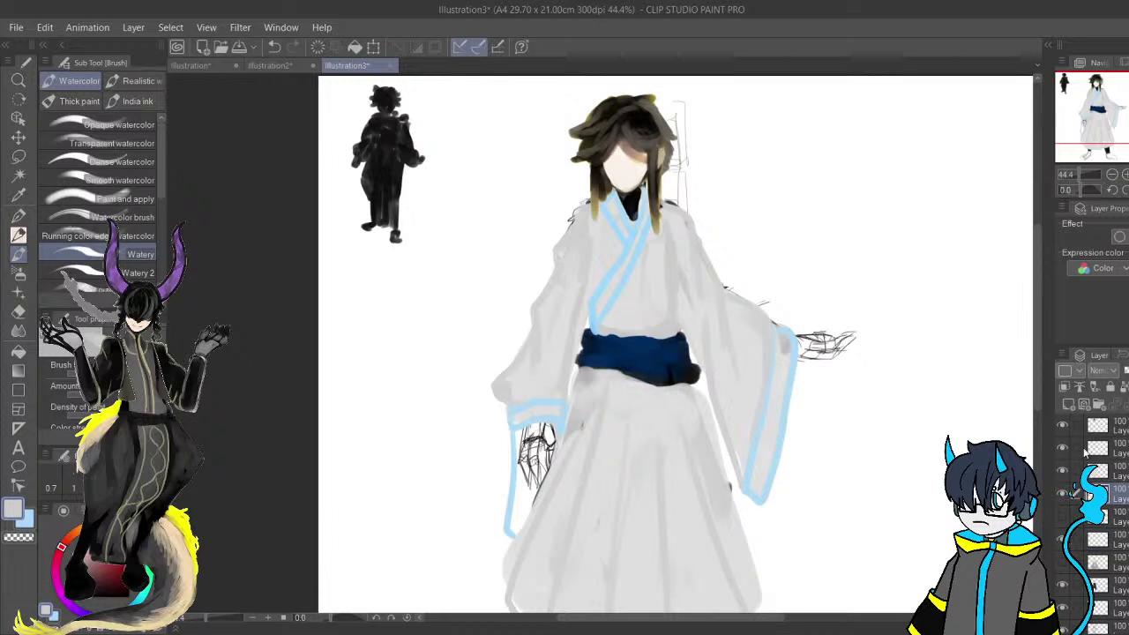
pyautogui.click(1119, 450)
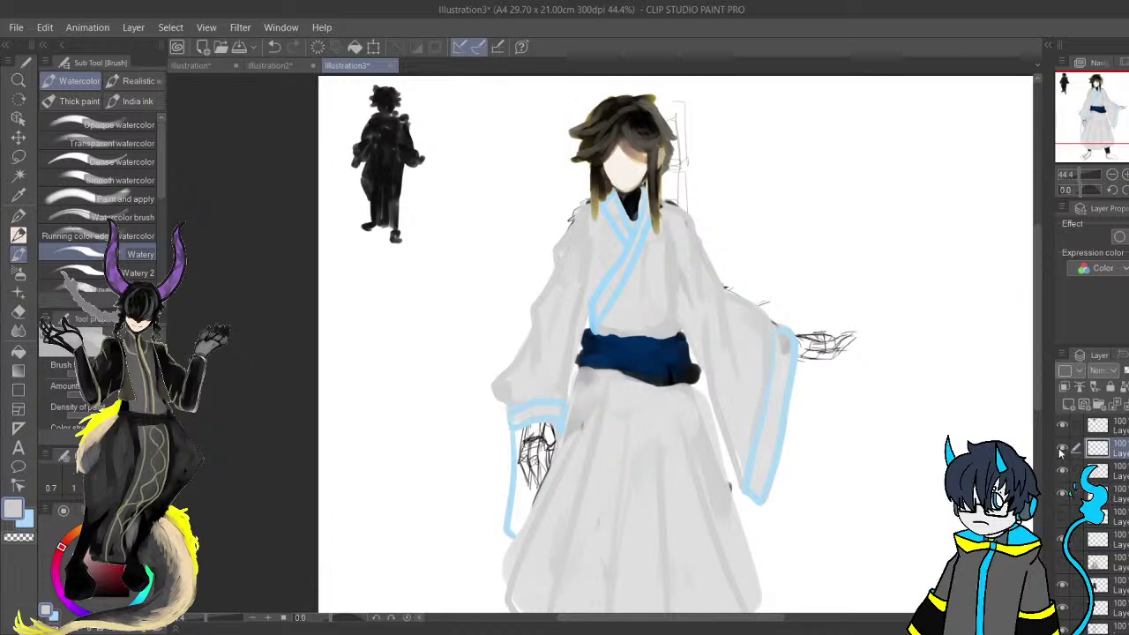
# Compare the outfit with and without the robe by toggling the robe layer's visibility.
pyautogui.click(1061, 467)
pyautogui.click(1061, 468)
pyautogui.click(1062, 469)
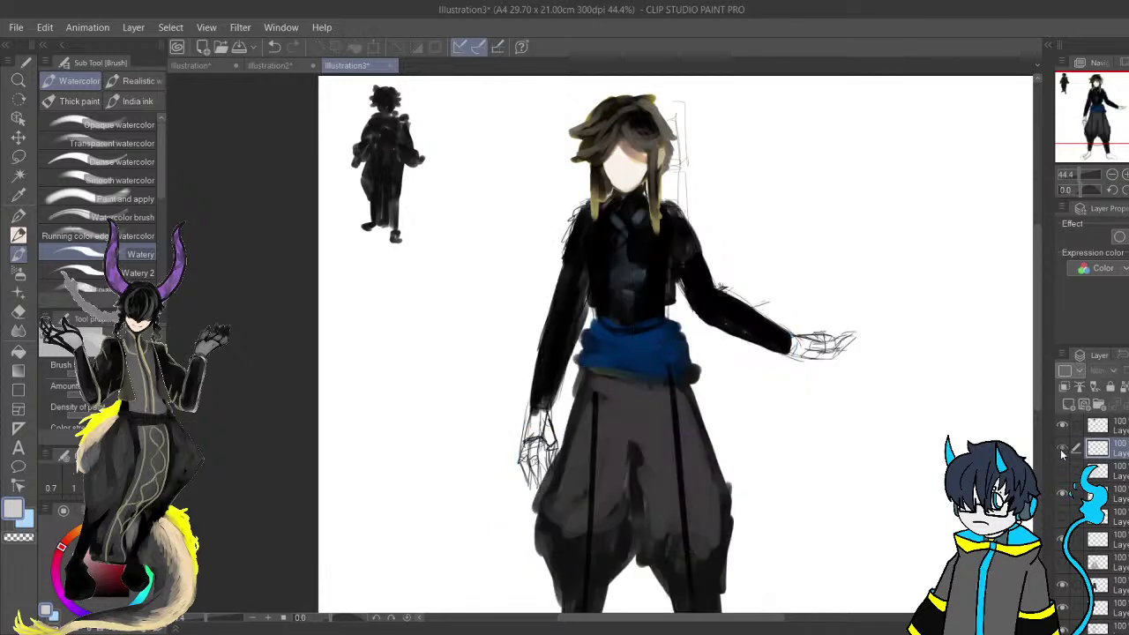
pyautogui.click(1062, 472)
pyautogui.click(1062, 472)
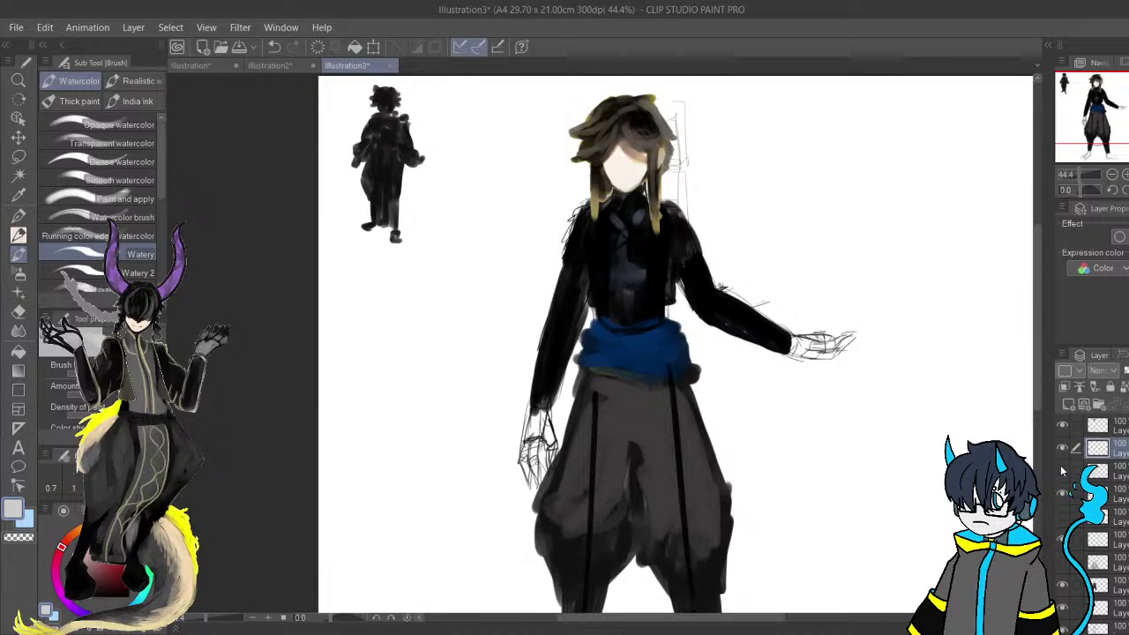
pyautogui.click(1062, 471)
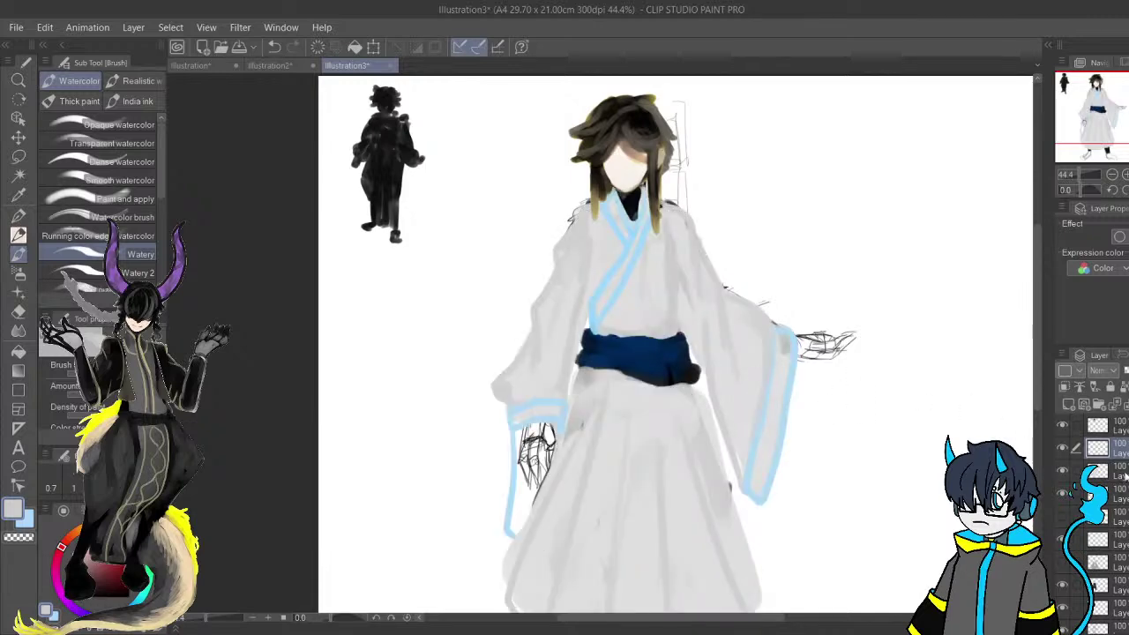
# Choose a light orange and outline a long front panel with side strips below the blue sash, plus a small bow-like piece above it.
pyautogui.scroll(2, 581, 357)
pyautogui.moveTo(581, 356); pyautogui.dragTo(453, 251)
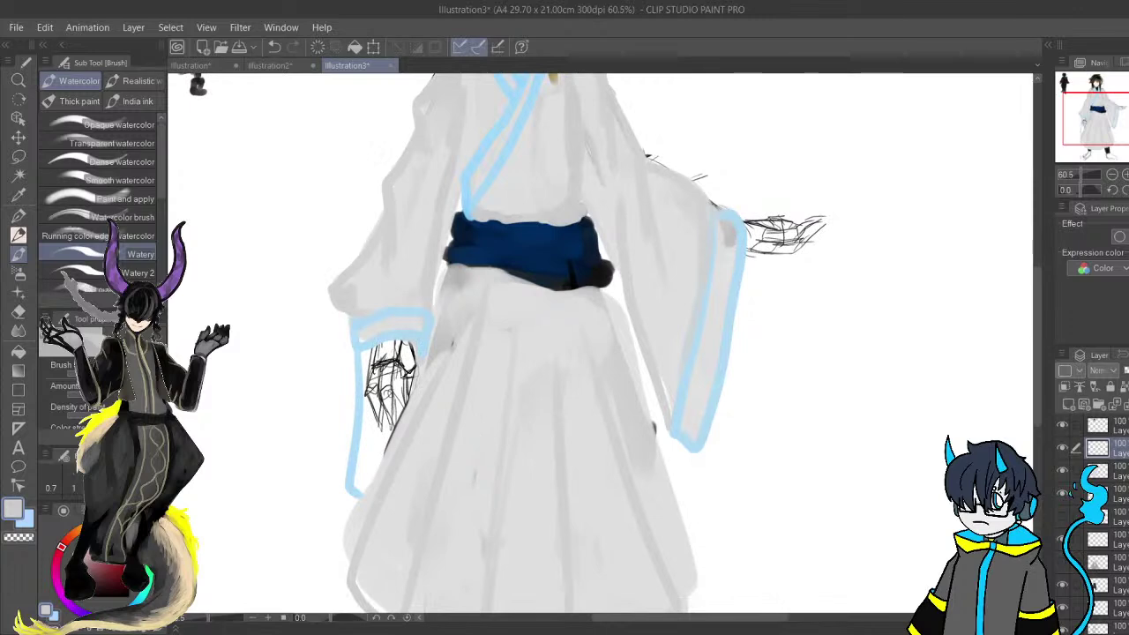
pyautogui.click(83, 527)
pyautogui.click(107, 552)
pyautogui.moveTo(475, 464); pyautogui.dragTo(456, 363)
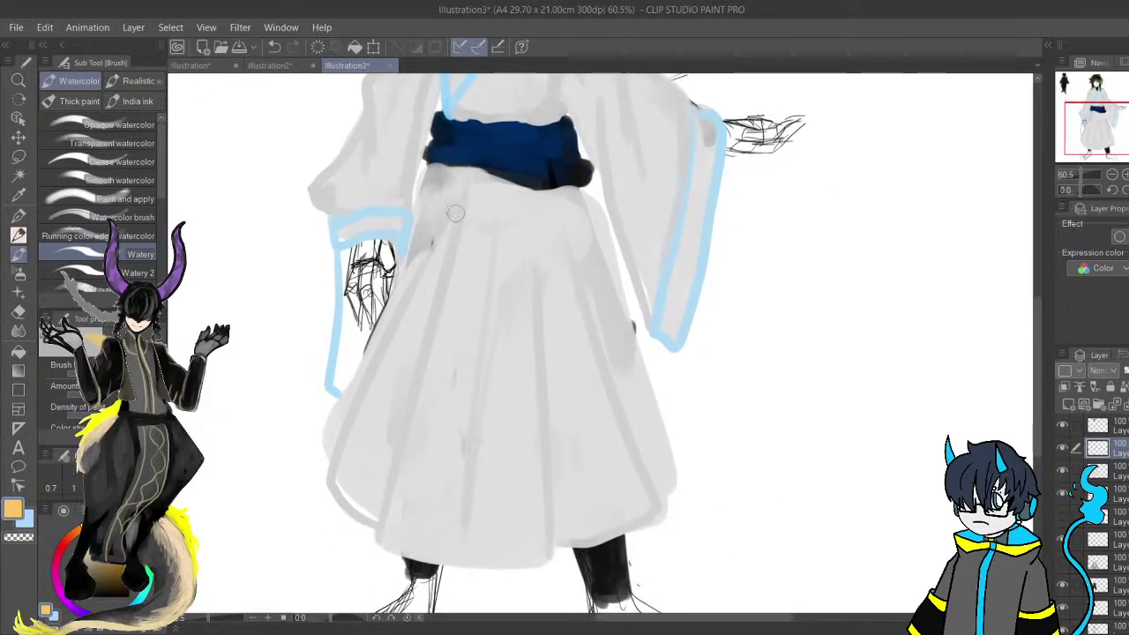
pyautogui.moveTo(478, 172)
pyautogui.mouseDown()
pyautogui.moveTo(425, 503)
pyautogui.moveTo(507, 520)
pyautogui.moveTo(540, 353)
pyautogui.moveTo(533, 189)
pyautogui.mouseUp()
pyautogui.moveTo(468, 170)
pyautogui.mouseDown()
pyautogui.moveTo(428, 468)
pyautogui.moveTo(500, 180)
pyautogui.moveTo(517, 466)
pyautogui.moveTo(559, 332)
pyautogui.moveTo(554, 201)
pyautogui.mouseUp()
pyautogui.moveTo(531, 268); pyautogui.dragTo(528, 241)
pyautogui.moveTo(425, 179); pyautogui.dragTo(361, 248)
pyautogui.moveTo(392, 253)
pyautogui.mouseDown()
pyautogui.moveTo(415, 241)
pyautogui.moveTo(412, 208)
pyautogui.moveTo(446, 213)
pyautogui.moveTo(445, 253)
pyautogui.moveTo(460, 237)
pyautogui.moveTo(462, 265)
pyautogui.mouseUp()
pyautogui.moveTo(390, 398); pyautogui.dragTo(430, 261)
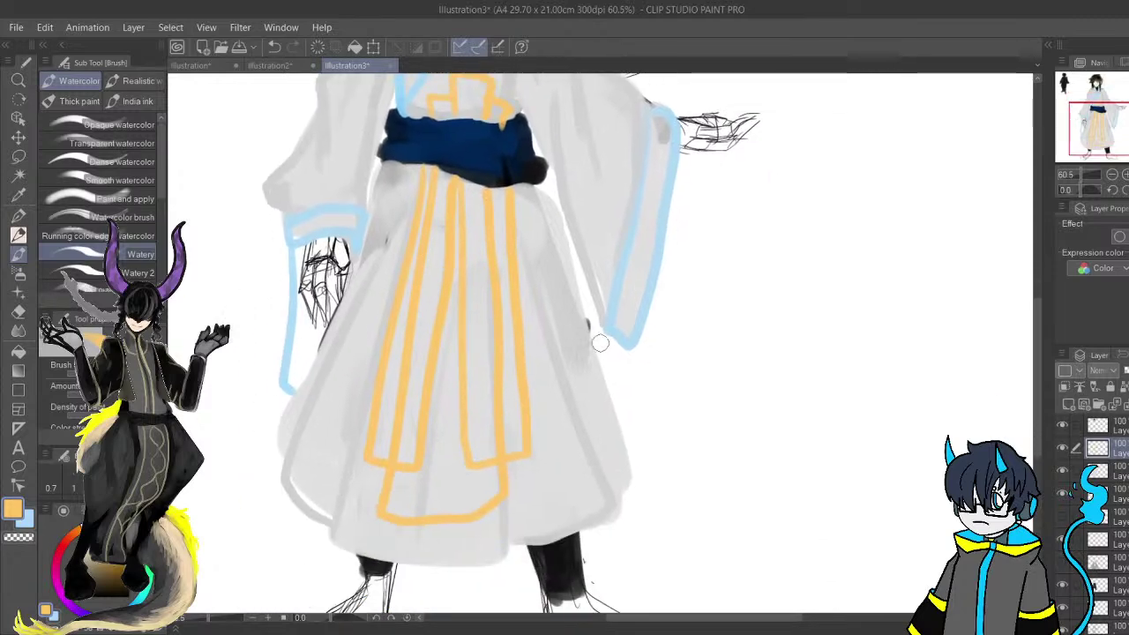
# Fill the long centre panel and the piece above the sash with orange, cleaning up with the eraser.
pyautogui.moveTo(410, 490)
pyautogui.mouseDown()
pyautogui.moveTo(449, 507)
pyautogui.moveTo(471, 456)
pyautogui.moveTo(440, 481)
pyautogui.moveTo(418, 447)
pyautogui.moveTo(444, 263)
pyautogui.moveTo(460, 242)
pyautogui.moveTo(475, 273)
pyautogui.moveTo(478, 254)
pyautogui.moveTo(473, 217)
pyautogui.moveTo(443, 181)
pyautogui.moveTo(454, 178)
pyautogui.moveTo(469, 188)
pyautogui.moveTo(464, 361)
pyautogui.mouseUp()
pyautogui.press('e')
pyautogui.moveTo(425, 301)
pyautogui.mouseDown()
pyautogui.moveTo(477, 331)
pyautogui.moveTo(470, 304)
pyautogui.moveTo(455, 326)
pyautogui.moveTo(450, 301)
pyautogui.moveTo(456, 212)
pyautogui.moveTo(460, 258)
pyautogui.moveTo(478, 282)
pyautogui.mouseUp()
pyautogui.press('b')
pyautogui.press('e')
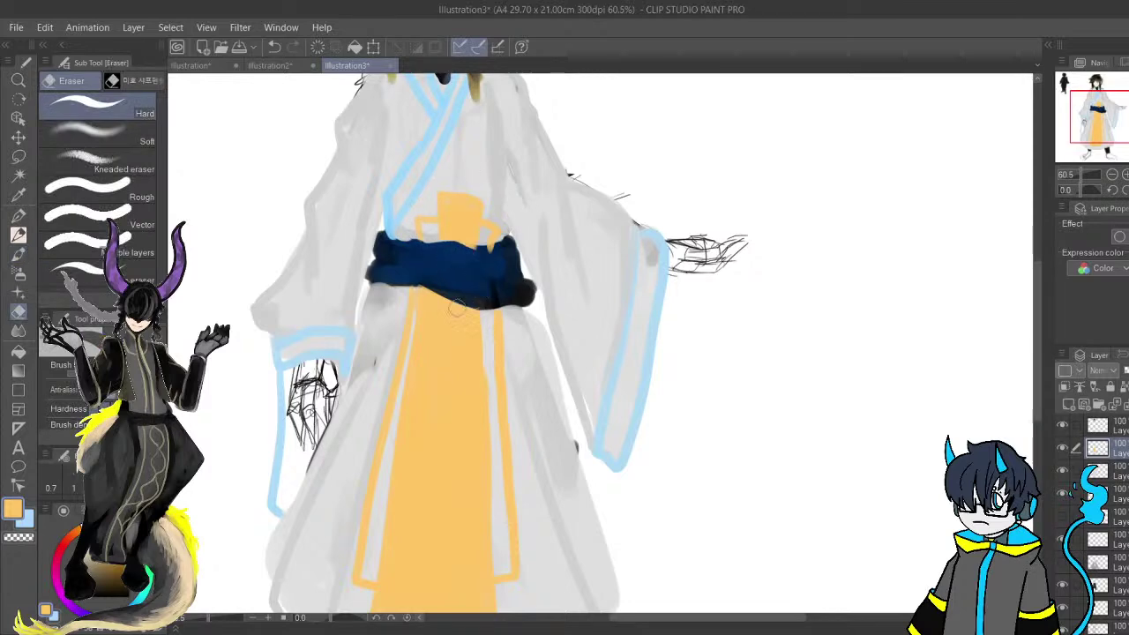
pyautogui.scroll(-4, 456, 306)
pyautogui.scroll(1, 448, 325)
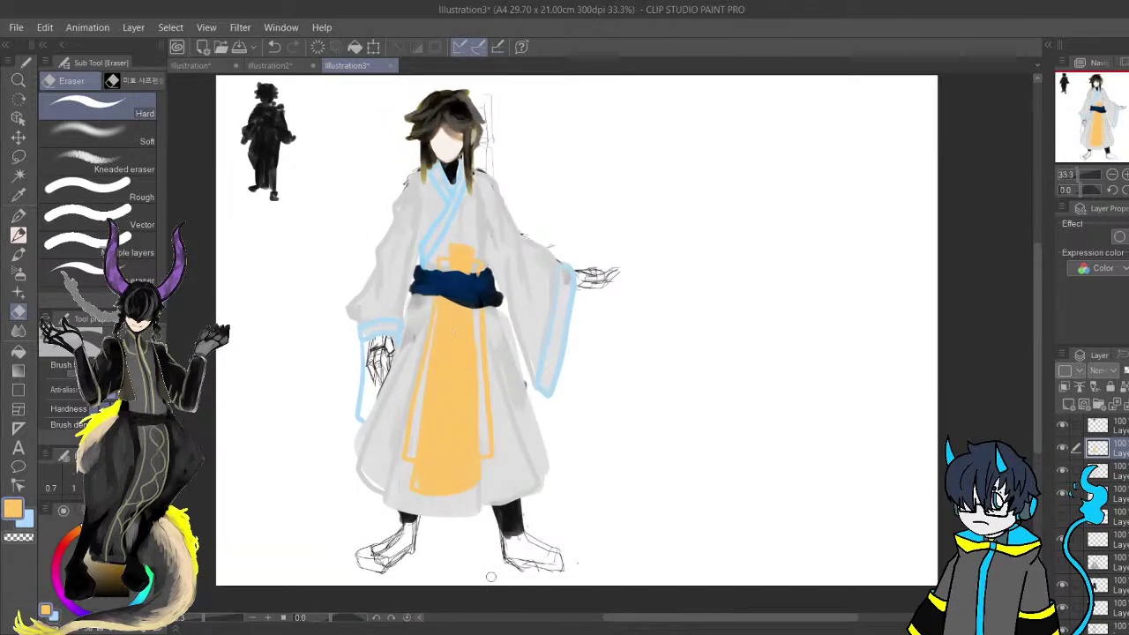
pyautogui.scroll(-1, 424, 382)
pyautogui.scroll(1, 388, 273)
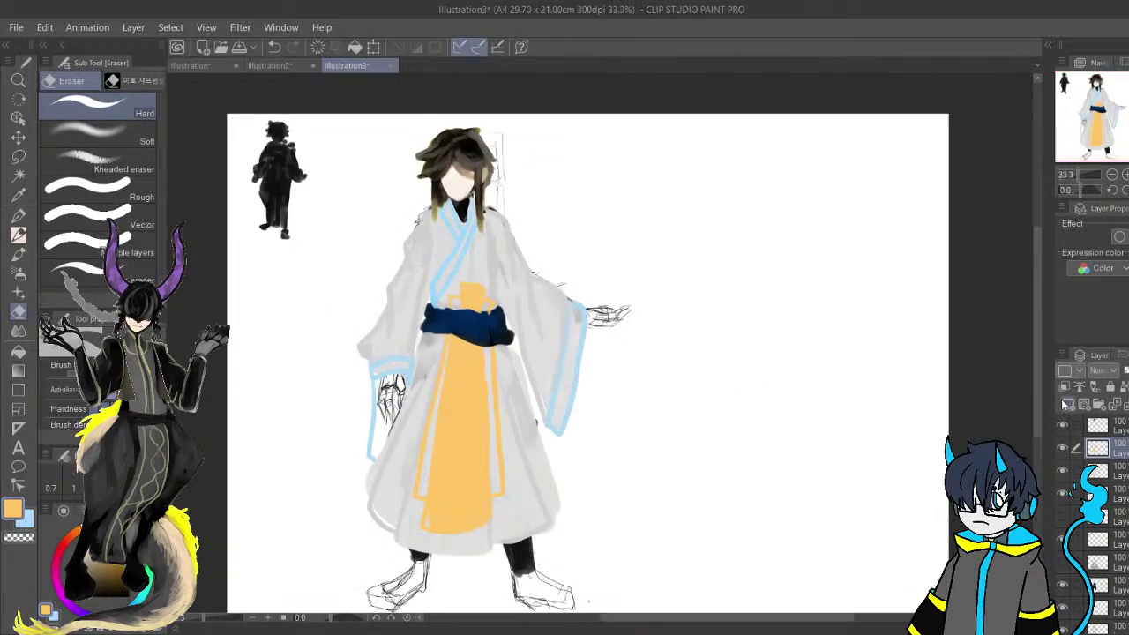
# On a new layer, choose a deep blue and block in an open coat over the shoulders, sleeves and both chest sides.
pyautogui.press('b')
pyautogui.moveTo(492, 326); pyautogui.dragTo(522, 392)
pyautogui.keyDown('alt'); pyautogui.click(489, 217); pyautogui.keyUp('alt')
pyautogui.click(112, 616)
pyautogui.moveTo(114, 571); pyautogui.dragTo(121, 569)
pyautogui.moveTo(459, 318)
pyautogui.mouseDown()
pyautogui.moveTo(437, 287)
pyautogui.moveTo(414, 311)
pyautogui.moveTo(424, 285)
pyautogui.moveTo(410, 301)
pyautogui.moveTo(418, 385)
pyautogui.moveTo(426, 355)
pyautogui.moveTo(420, 397)
pyautogui.moveTo(414, 303)
pyautogui.moveTo(372, 399)
pyautogui.moveTo(410, 380)
pyautogui.moveTo(400, 394)
pyautogui.moveTo(410, 397)
pyautogui.moveTo(416, 337)
pyautogui.moveTo(447, 260)
pyautogui.moveTo(436, 401)
pyautogui.mouseUp()
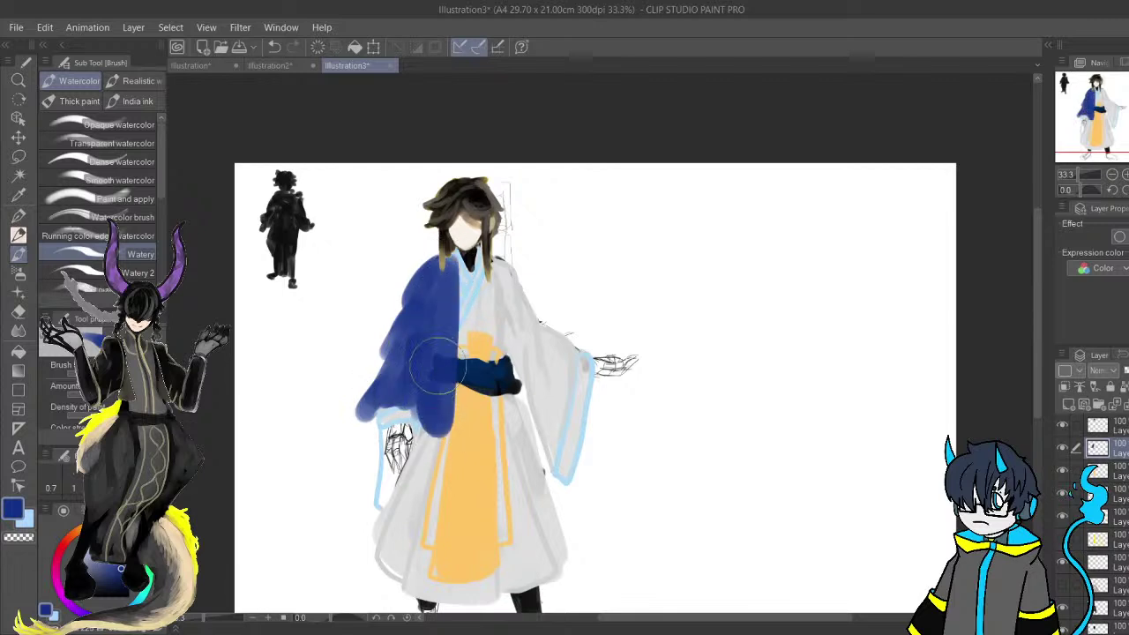
pyautogui.moveTo(503, 283)
pyautogui.mouseDown()
pyautogui.moveTo(470, 294)
pyautogui.moveTo(463, 405)
pyautogui.moveTo(467, 437)
pyautogui.moveTo(480, 437)
pyautogui.moveTo(476, 282)
pyautogui.moveTo(503, 327)
pyautogui.moveTo(507, 423)
pyautogui.moveTo(513, 350)
pyautogui.moveTo(521, 370)
pyautogui.moveTo(516, 423)
pyautogui.moveTo(505, 338)
pyautogui.moveTo(517, 506)
pyautogui.mouseUp()
pyautogui.moveTo(393, 418)
pyautogui.mouseDown()
pyautogui.moveTo(469, 442)
pyautogui.moveTo(489, 437)
pyautogui.mouseUp()
# Trim the coat's lower hem with the eraser and repaint the front flap beside the character's outstretched arm.
pyautogui.press('e')
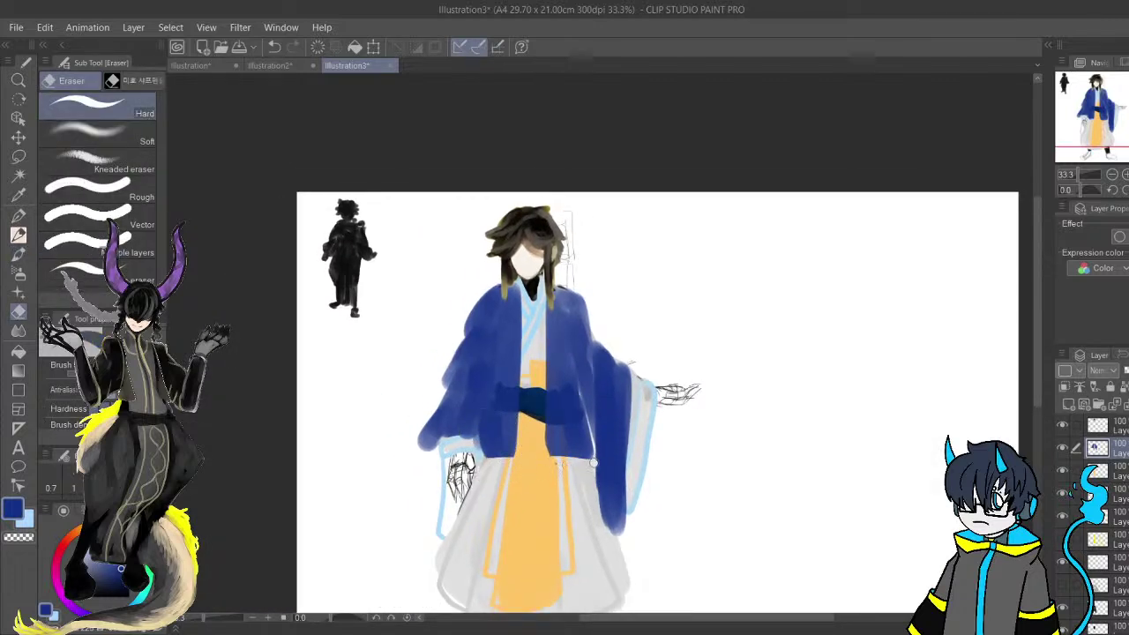
pyautogui.moveTo(590, 457)
pyautogui.mouseDown()
pyautogui.moveTo(559, 356)
pyautogui.moveTo(579, 351)
pyautogui.moveTo(590, 368)
pyautogui.moveTo(561, 359)
pyautogui.mouseUp()
pyautogui.press('b')
pyautogui.moveTo(570, 318); pyautogui.dragTo(560, 337)
pyautogui.moveTo(588, 275)
pyautogui.mouseDown()
pyautogui.moveTo(597, 268)
pyautogui.moveTo(606, 293)
pyautogui.moveTo(561, 224)
pyautogui.moveTo(592, 274)
pyautogui.mouseUp()
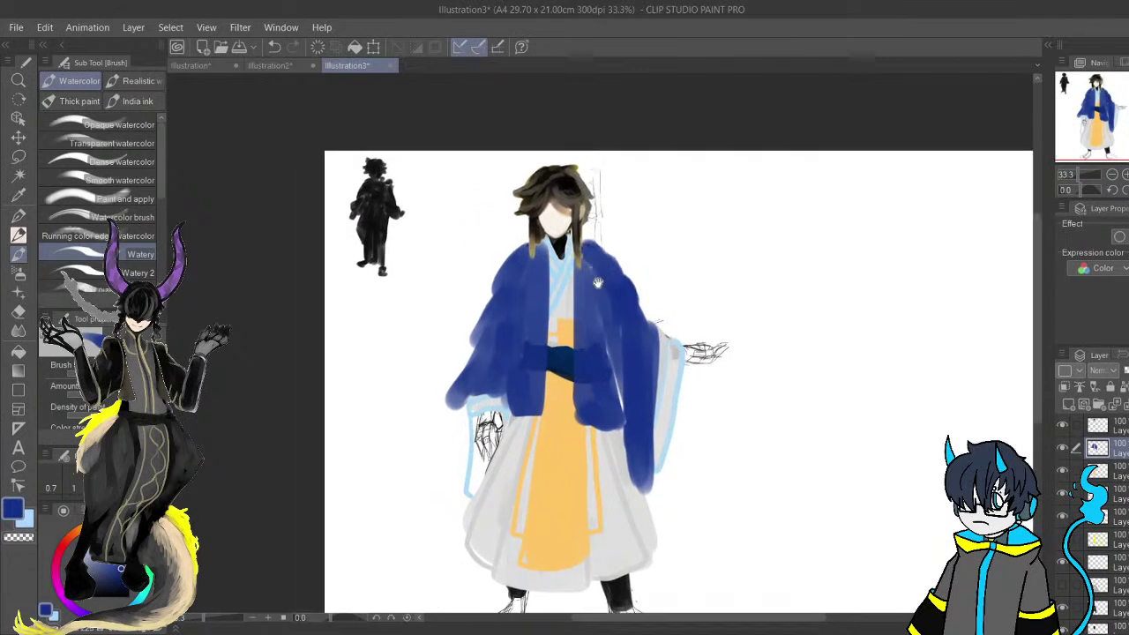
# Reshape the coat sleeve on the character's lowered arm, extending a narrow strip of blue down its outer edge and erasing the excess.
pyautogui.press('e')
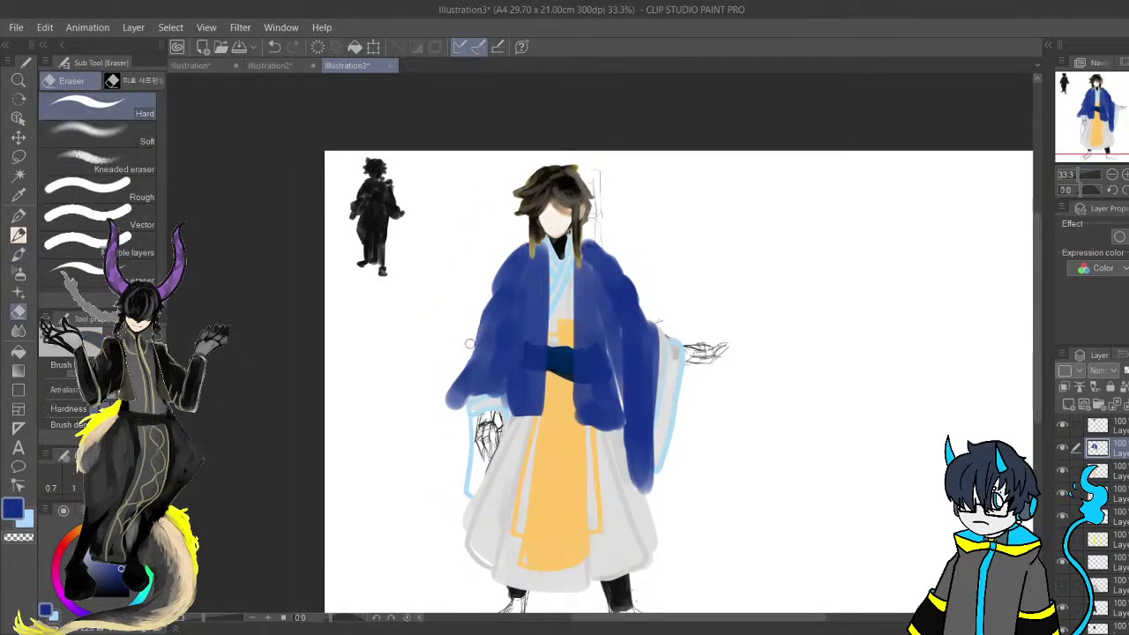
pyautogui.moveTo(454, 410); pyautogui.dragTo(458, 388)
pyautogui.moveTo(457, 393)
pyautogui.mouseDown()
pyautogui.moveTo(487, 320)
pyautogui.moveTo(486, 381)
pyautogui.mouseUp()
pyautogui.press('b')
pyautogui.moveTo(485, 319); pyautogui.dragTo(480, 438)
pyautogui.press('e')
pyautogui.moveTo(482, 303)
pyautogui.mouseDown()
pyautogui.moveTo(477, 383)
pyautogui.moveTo(474, 374)
pyautogui.moveTo(479, 366)
pyautogui.moveTo(478, 391)
pyautogui.moveTo(483, 349)
pyautogui.moveTo(500, 432)
pyautogui.mouseUp()
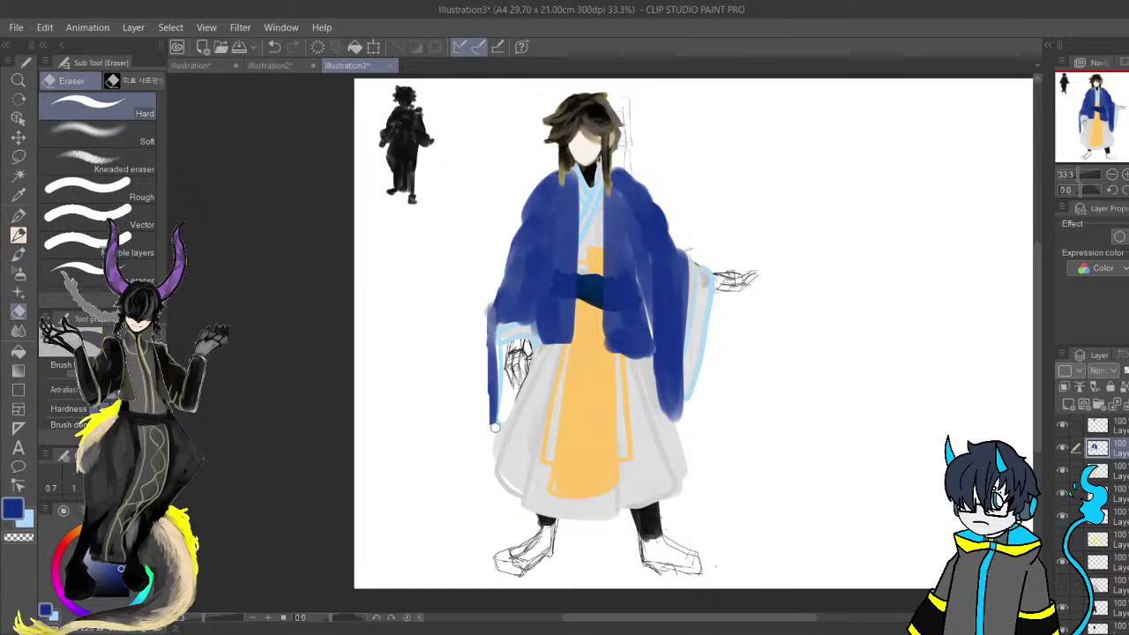
pyautogui.press('b')
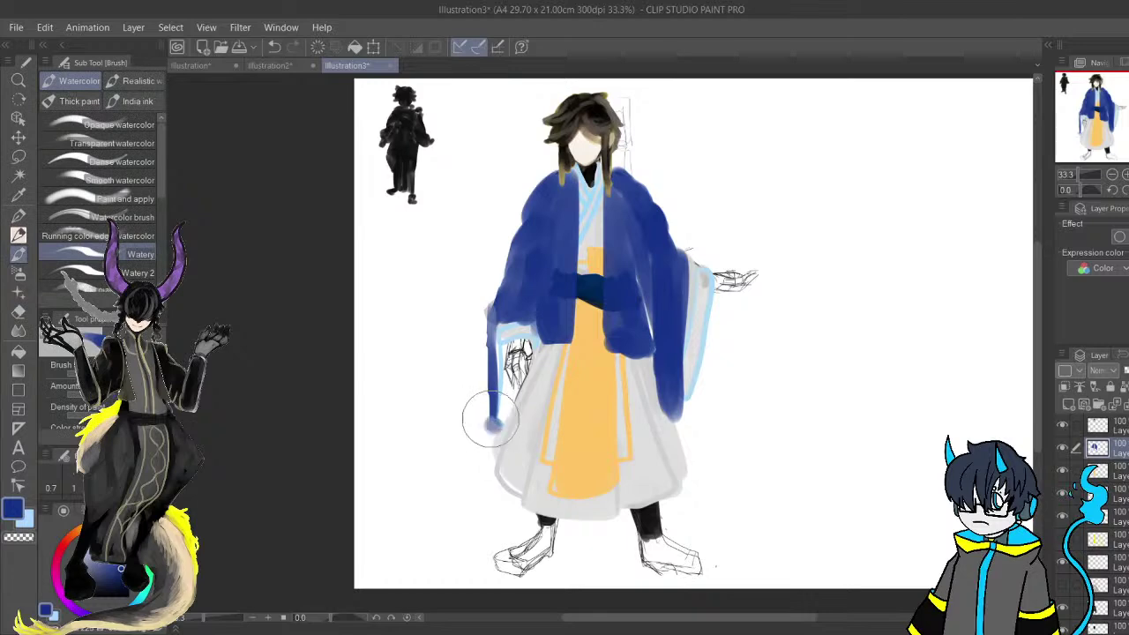
pyautogui.press('e')
pyautogui.moveTo(489, 310); pyautogui.dragTo(488, 313)
pyautogui.moveTo(527, 281)
pyautogui.mouseDown()
pyautogui.moveTo(510, 242)
pyautogui.moveTo(501, 517)
pyautogui.moveTo(509, 314)
pyautogui.mouseUp()
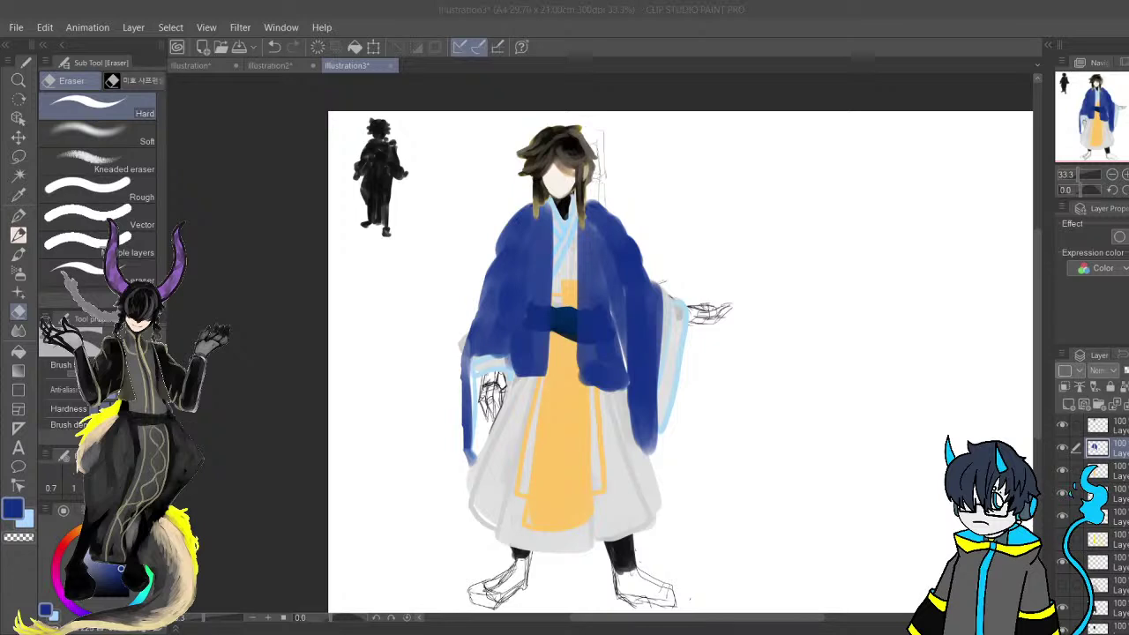
# Hide the blue coat and grey robe layers and add a new layer above the black base outfit.
pyautogui.click(591, 536)
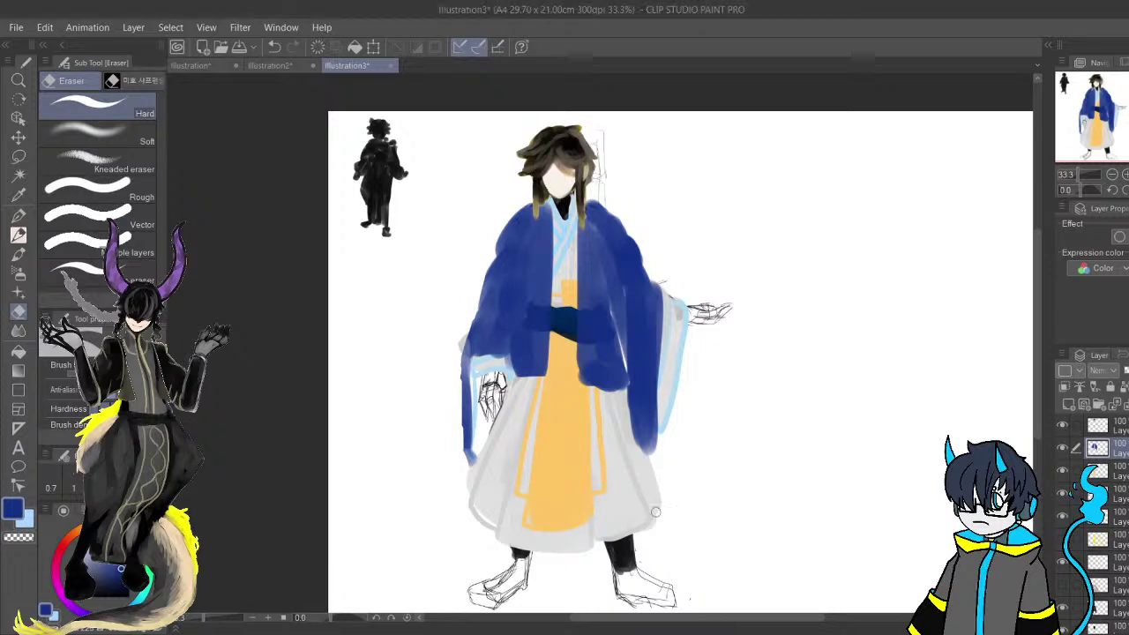
pyautogui.click(1063, 448)
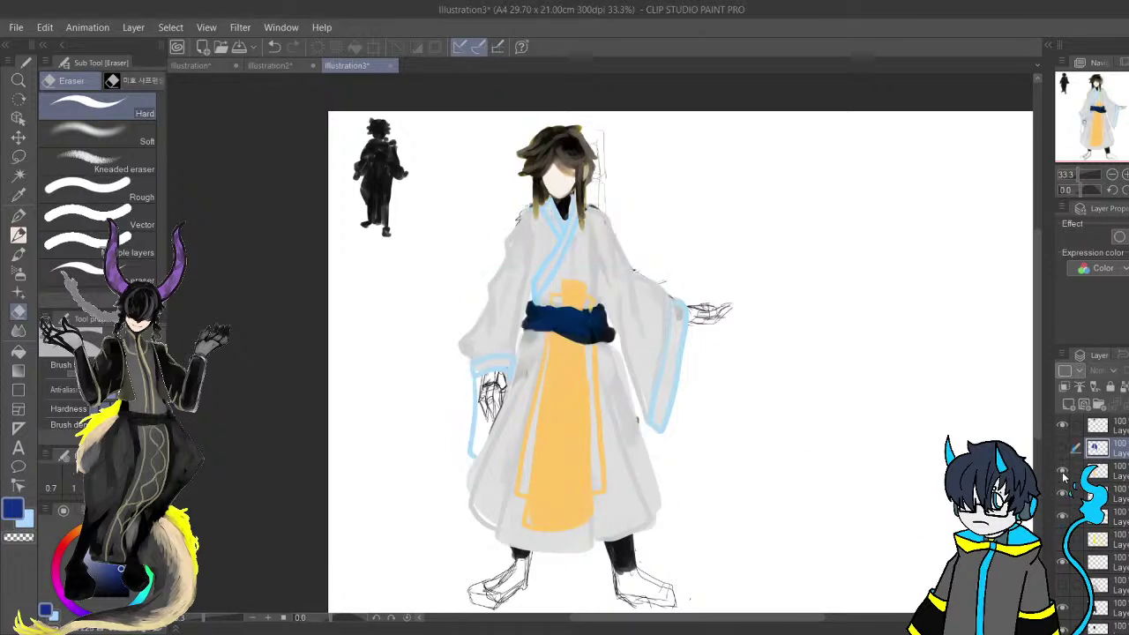
pyautogui.click(1063, 477)
pyautogui.hotkey('ctrl', 'z')
pyautogui.click(1064, 492)
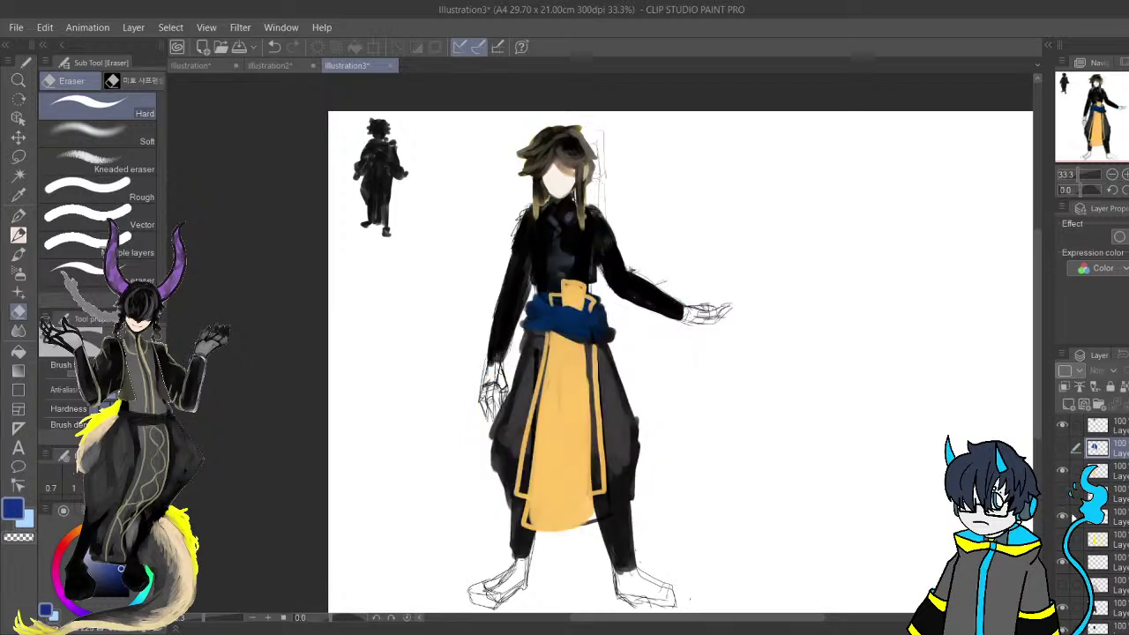
pyautogui.click(1107, 518)
pyautogui.click(1068, 406)
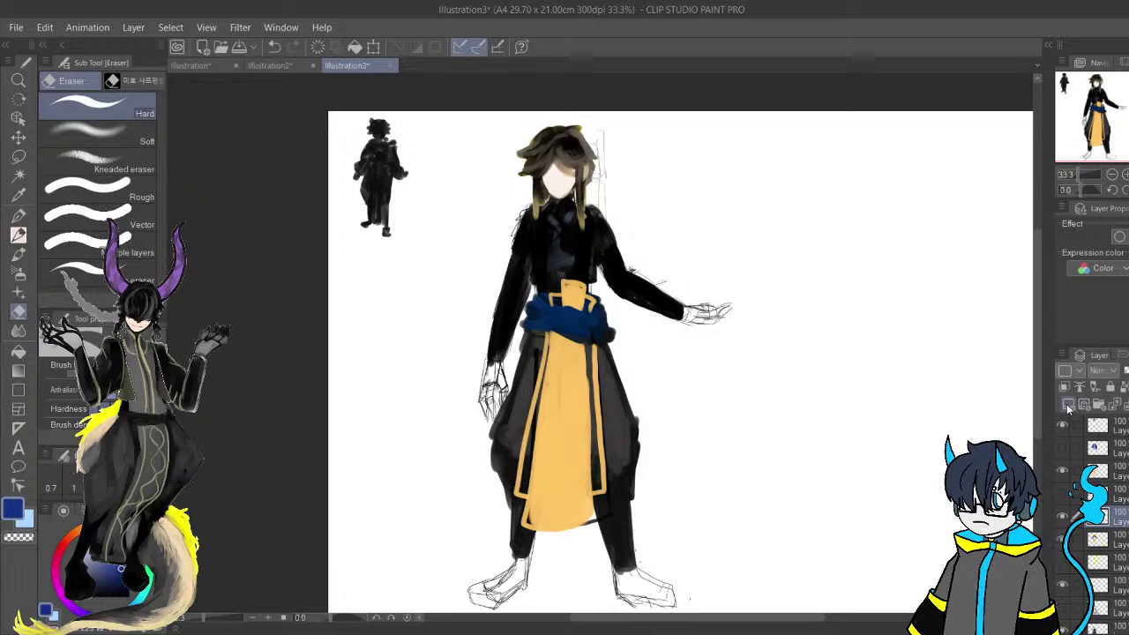
# Paint a mid-grey V-neck top with puffed upper sleeves over the black shirt.
pyautogui.scroll(1, 657, 267)
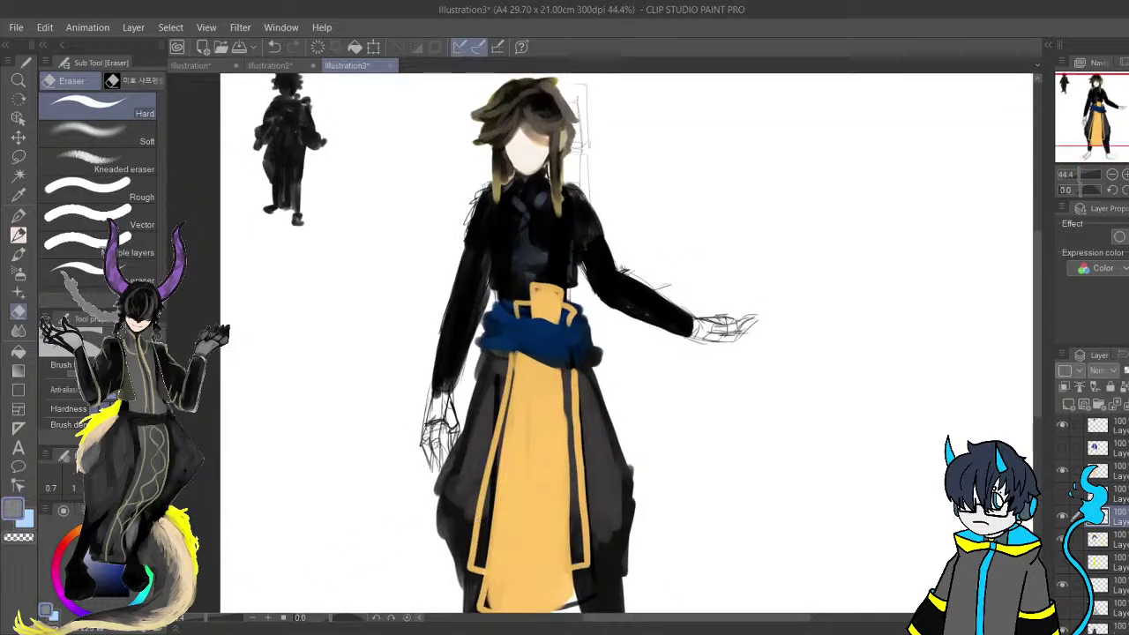
pyautogui.moveTo(482, 521); pyautogui.dragTo(438, 590)
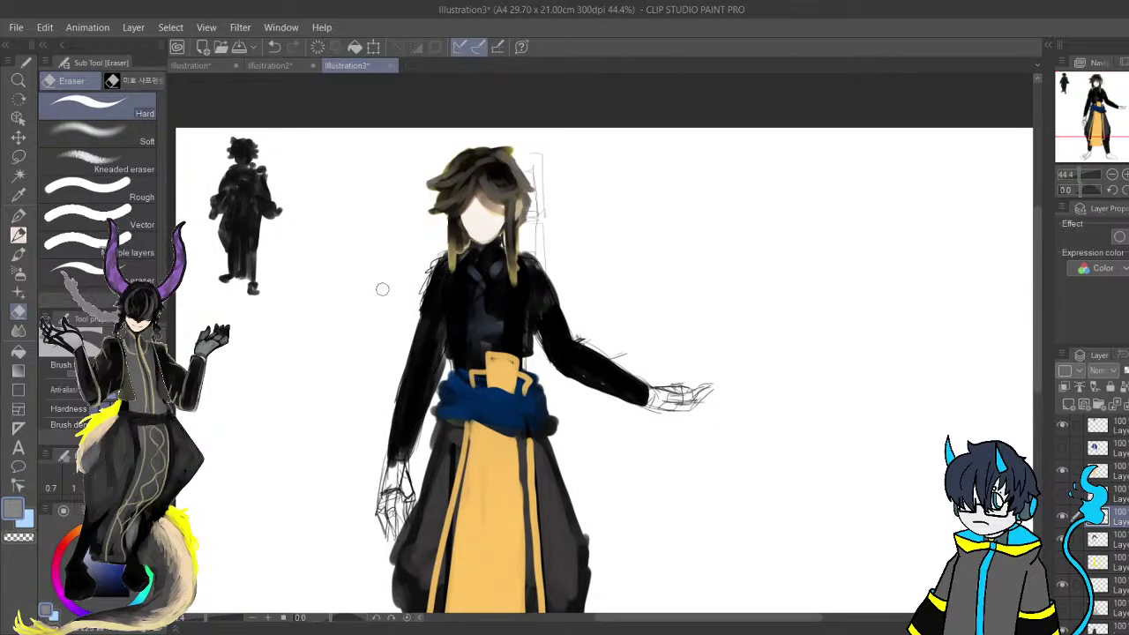
pyautogui.press('b')
pyautogui.moveTo(446, 261)
pyautogui.mouseDown()
pyautogui.moveTo(523, 345)
pyautogui.moveTo(461, 349)
pyautogui.moveTo(468, 358)
pyautogui.moveTo(461, 340)
pyautogui.moveTo(483, 334)
pyautogui.moveTo(455, 327)
pyautogui.moveTo(438, 268)
pyautogui.moveTo(417, 309)
pyautogui.moveTo(414, 298)
pyautogui.moveTo(402, 370)
pyautogui.moveTo(411, 400)
pyautogui.moveTo(438, 351)
pyautogui.moveTo(441, 299)
pyautogui.moveTo(515, 303)
pyautogui.moveTo(529, 254)
pyautogui.moveTo(519, 321)
pyautogui.moveTo(532, 323)
pyautogui.moveTo(543, 272)
pyautogui.moveTo(569, 314)
pyautogui.moveTo(546, 285)
pyautogui.moveTo(554, 364)
pyautogui.moveTo(610, 386)
pyautogui.moveTo(565, 371)
pyautogui.moveTo(600, 367)
pyautogui.moveTo(592, 320)
pyautogui.moveTo(576, 303)
pyautogui.moveTo(568, 328)
pyautogui.moveTo(553, 296)
pyautogui.moveTo(569, 344)
pyautogui.mouseUp()
pyautogui.moveTo(369, 373); pyautogui.dragTo(375, 371)
# Choose a yellow and paint a V-shaped collar trim along the neckline of the grey top.
pyautogui.click(77, 531)
pyautogui.moveTo(106, 566); pyautogui.dragTo(114, 555)
pyautogui.moveTo(601, 343)
pyautogui.mouseDown()
pyautogui.moveTo(785, 342)
pyautogui.moveTo(619, 342)
pyautogui.mouseUp()
pyautogui.moveTo(481, 345); pyautogui.dragTo(454, 332)
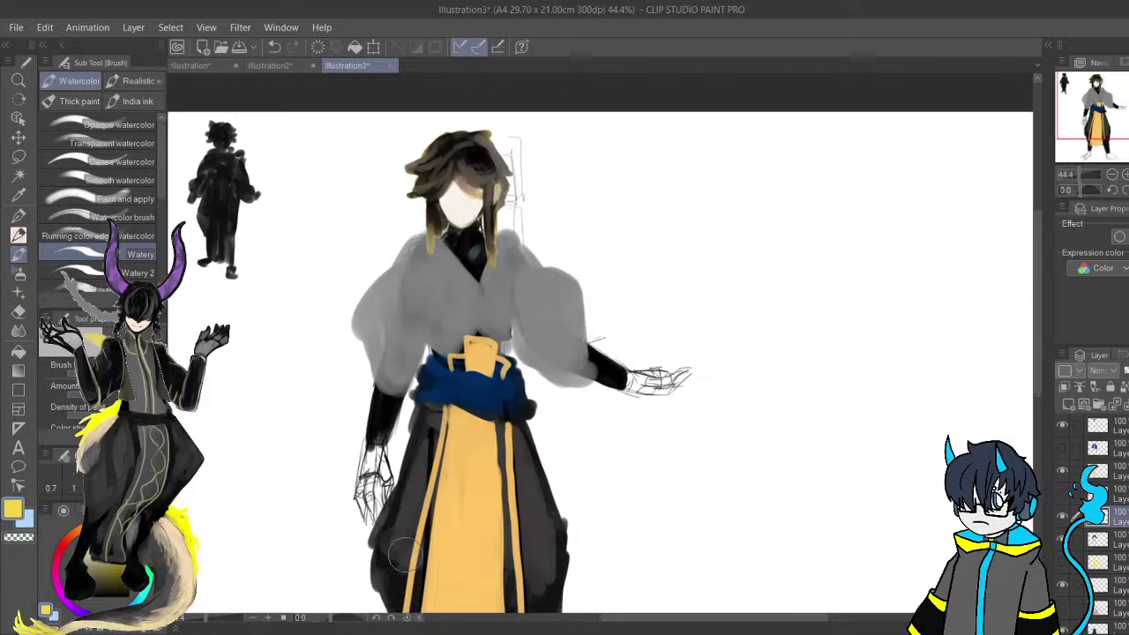
pyautogui.click(260, 633)
pyautogui.moveTo(500, 244); pyautogui.dragTo(483, 285)
pyautogui.moveTo(450, 249); pyautogui.dragTo(475, 288)
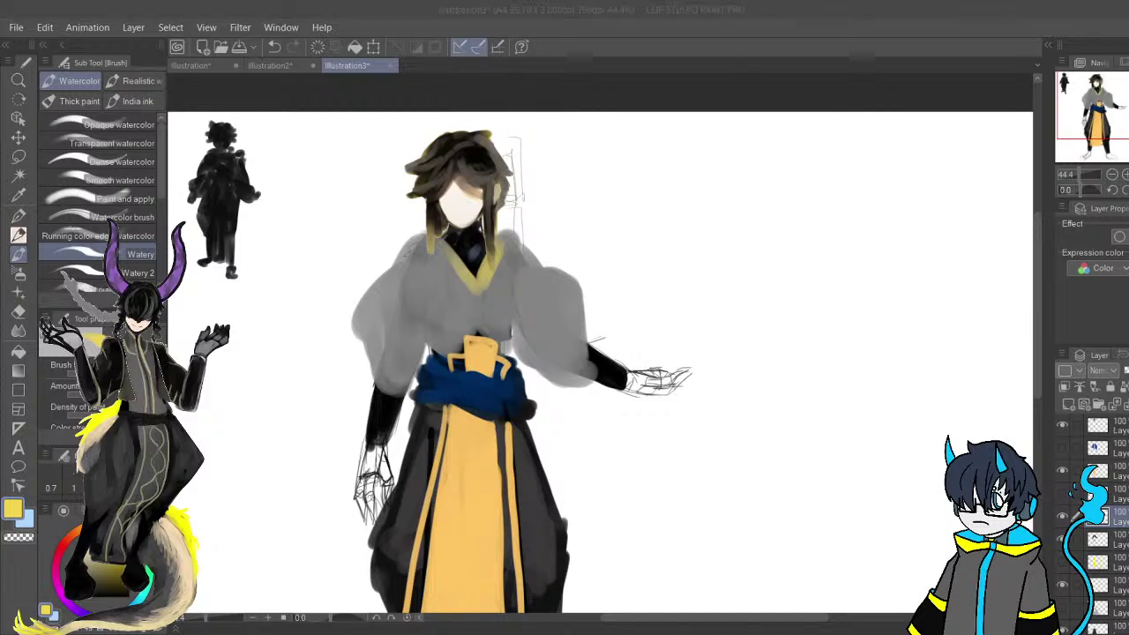
# Try extra yellow bands running diagonally from the shoulders towards the waist, and undo them.
pyautogui.moveTo(477, 355)
pyautogui.mouseDown()
pyautogui.moveTo(481, 302)
pyautogui.moveTo(516, 247)
pyautogui.moveTo(463, 311)
pyautogui.mouseUp()
pyautogui.moveTo(419, 240)
pyautogui.mouseDown()
pyautogui.moveTo(464, 327)
pyautogui.moveTo(460, 309)
pyautogui.mouseUp()
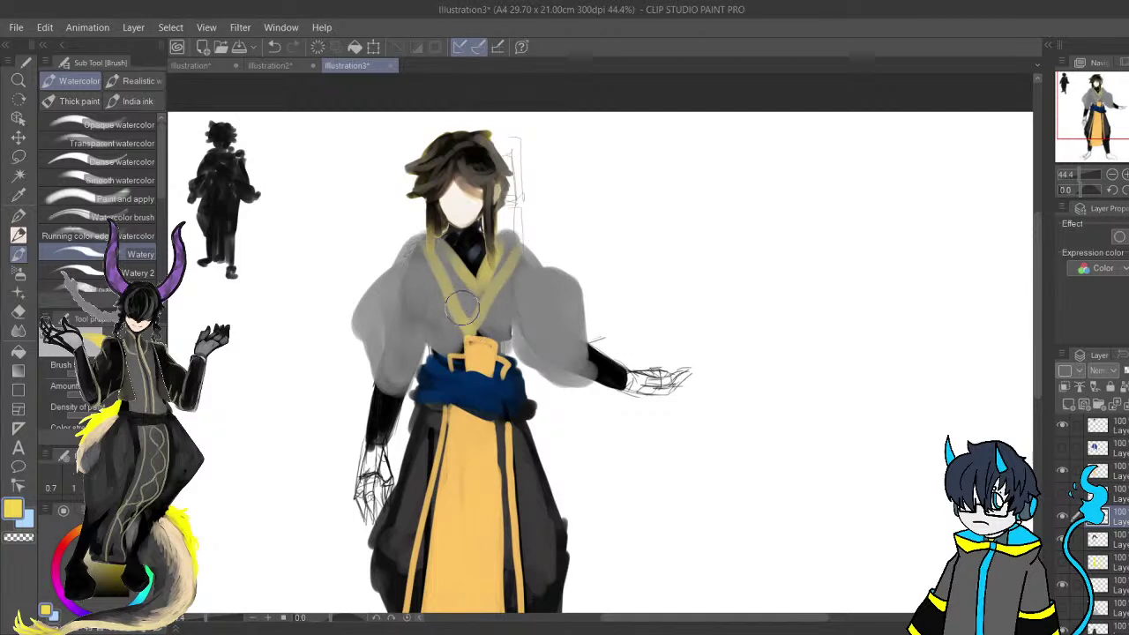
pyautogui.hotkey('ctrl', 'z')
pyautogui.hotkey('ctrl', 'z')
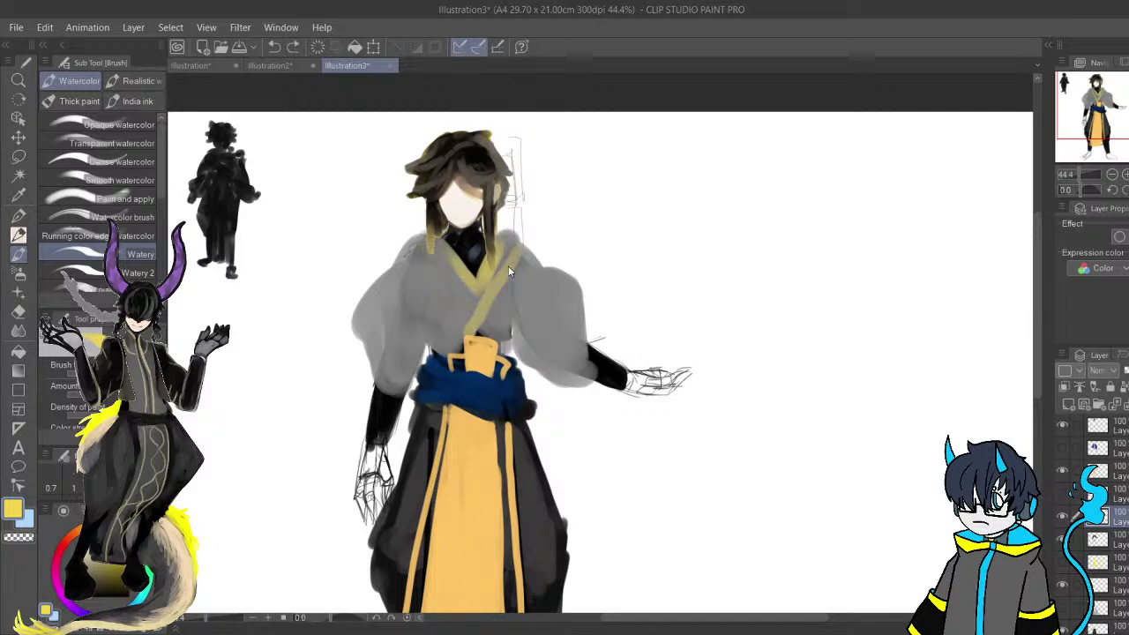
pyautogui.moveTo(509, 242); pyautogui.dragTo(508, 261)
pyautogui.hotkey('ctrl', 'z')
# Paint a yellow band diagonally across the chest below the collar, and a second strip down the opposite side to the sash.
pyautogui.moveTo(415, 259); pyautogui.dragTo(508, 345)
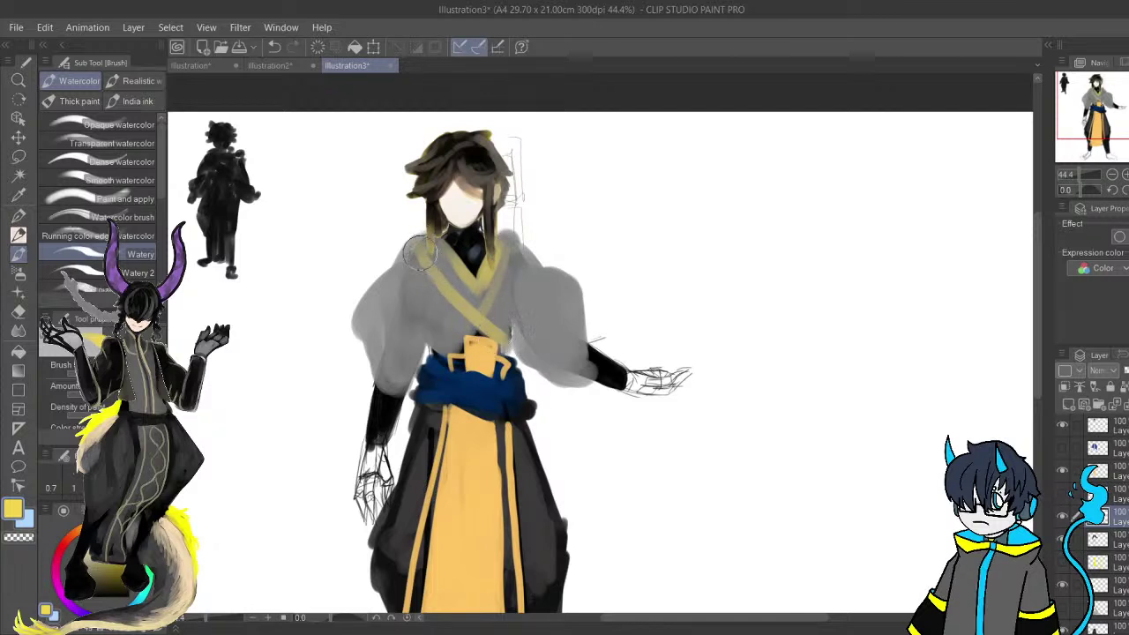
pyautogui.moveTo(424, 256)
pyautogui.mouseDown()
pyautogui.moveTo(490, 364)
pyautogui.moveTo(505, 437)
pyautogui.mouseUp()
pyautogui.moveTo(571, 381); pyautogui.dragTo(569, 367)
pyautogui.moveTo(493, 386)
pyautogui.mouseDown()
pyautogui.moveTo(531, 406)
pyautogui.moveTo(538, 448)
pyautogui.mouseUp()
# Sample dark and grey tones from the outfit and shade the grey top's torso and the inner sides of the puffed sleeves.
pyautogui.keyDown('alt'); pyautogui.click(534, 410); pyautogui.keyUp('alt')
pyautogui.click(92, 597)
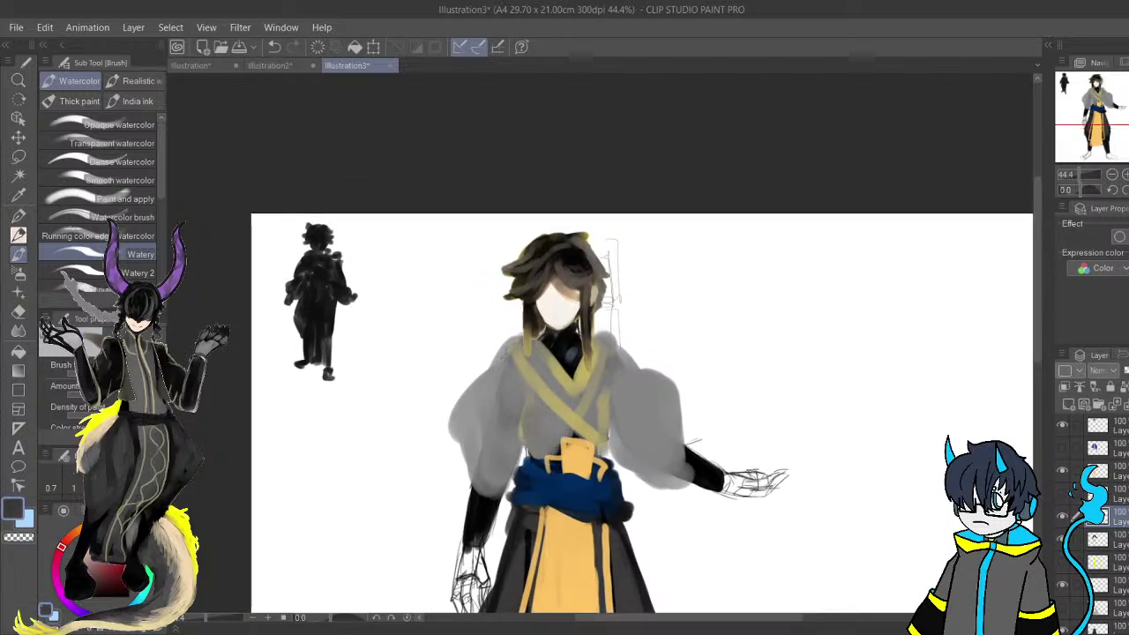
pyautogui.moveTo(523, 410)
pyautogui.mouseDown()
pyautogui.moveTo(511, 475)
pyautogui.moveTo(496, 480)
pyautogui.moveTo(510, 426)
pyautogui.moveTo(477, 444)
pyautogui.mouseUp()
pyautogui.keyDown('alt'); pyautogui.click(511, 471); pyautogui.keyUp('alt')
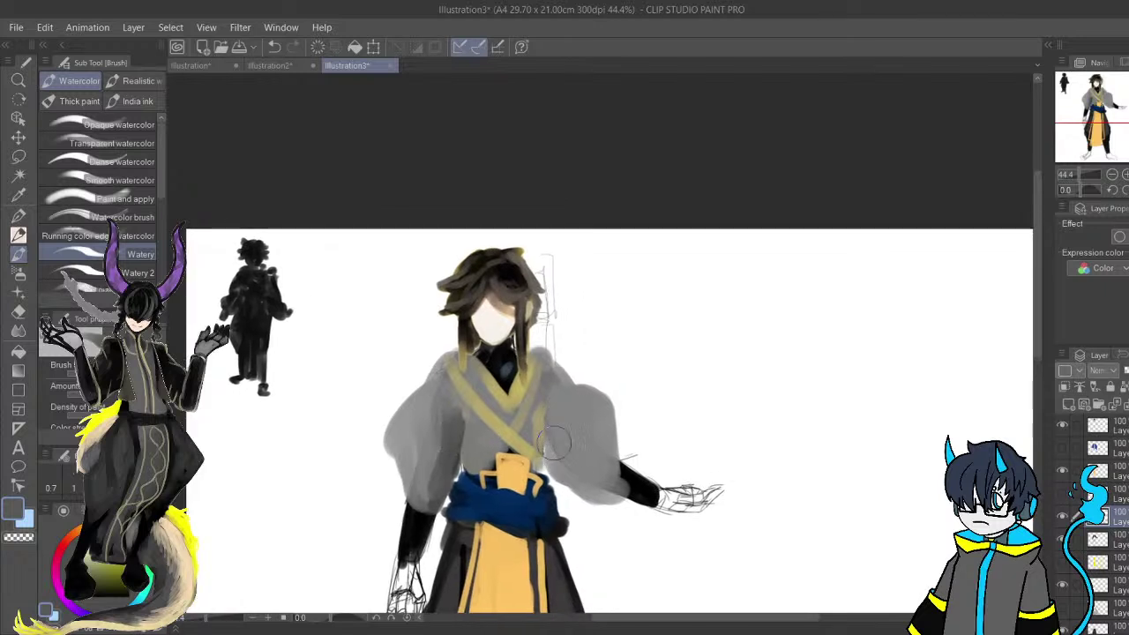
pyautogui.moveTo(593, 499); pyautogui.dragTo(616, 495)
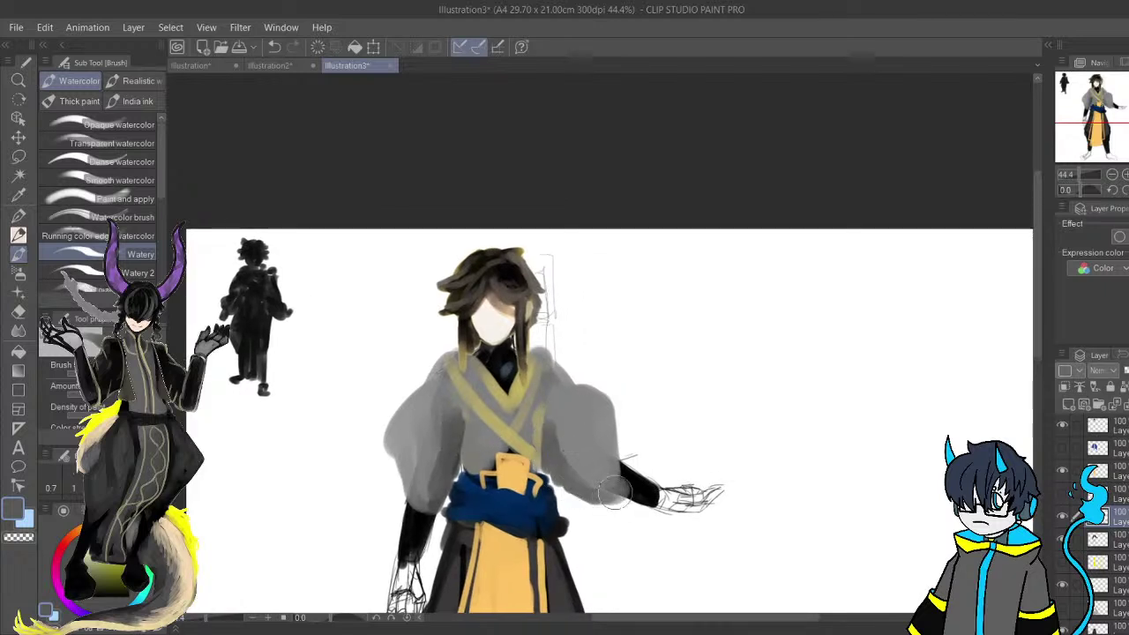
pyautogui.keyDown('alt'); pyautogui.click(577, 459); pyautogui.keyUp('alt')
pyautogui.moveTo(562, 443)
pyautogui.mouseDown()
pyautogui.moveTo(597, 481)
pyautogui.moveTo(599, 432)
pyautogui.mouseUp()
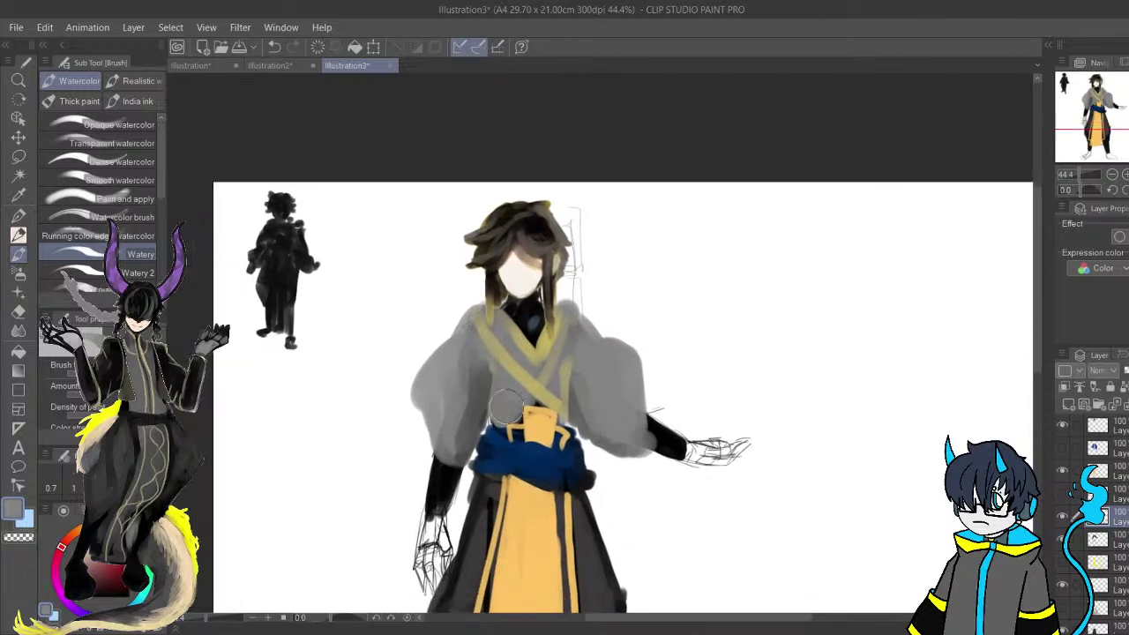
pyautogui.keyDown('alt'); pyautogui.click(525, 374); pyautogui.keyUp('alt')
pyautogui.moveTo(440, 474); pyautogui.dragTo(454, 389)
# Sample the muted yellow of the collar trim and paint guards over both forearms, undoing the last stray stroke.
pyautogui.keyDown('alt'); pyautogui.click(501, 275); pyautogui.keyUp('alt')
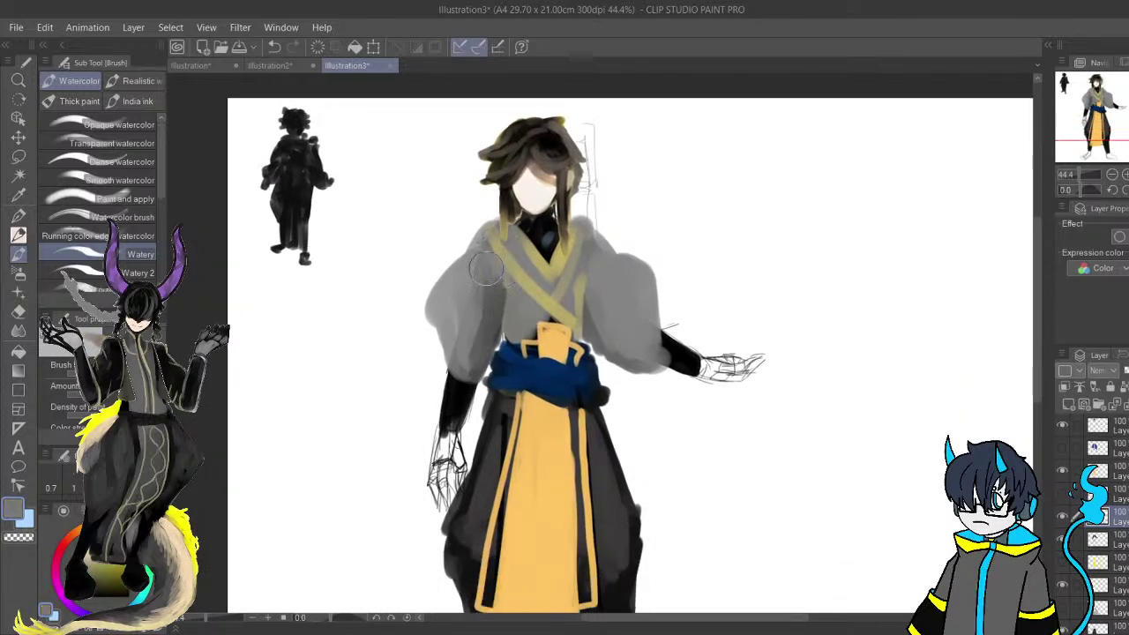
pyautogui.keyDown('alt'); pyautogui.click(505, 252); pyautogui.keyUp('alt')
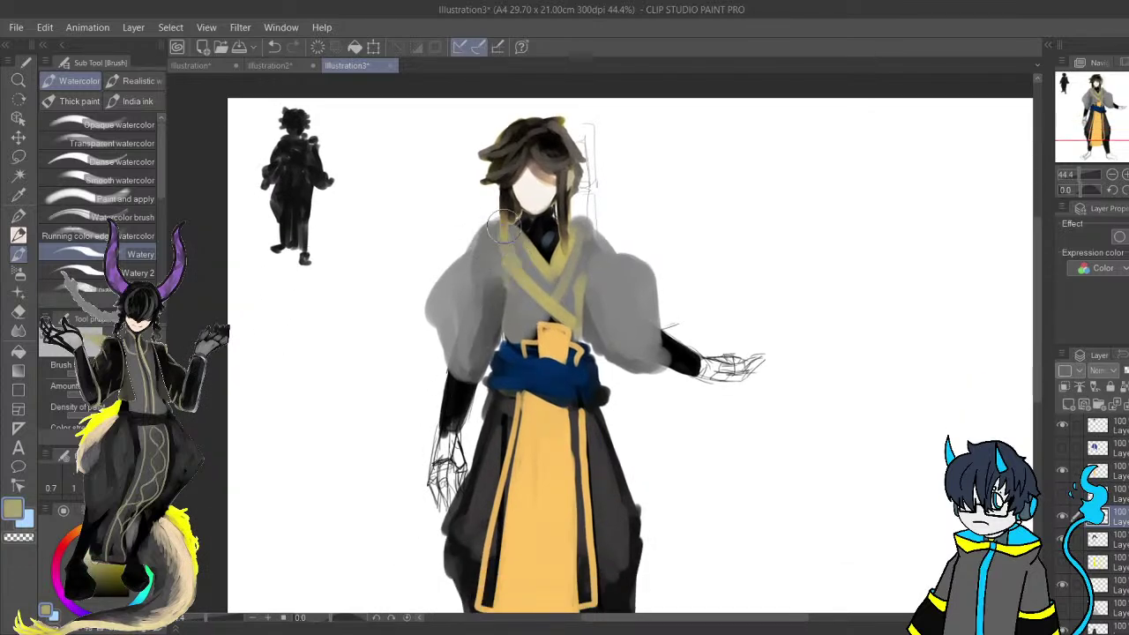
pyautogui.moveTo(579, 225); pyautogui.dragTo(625, 189)
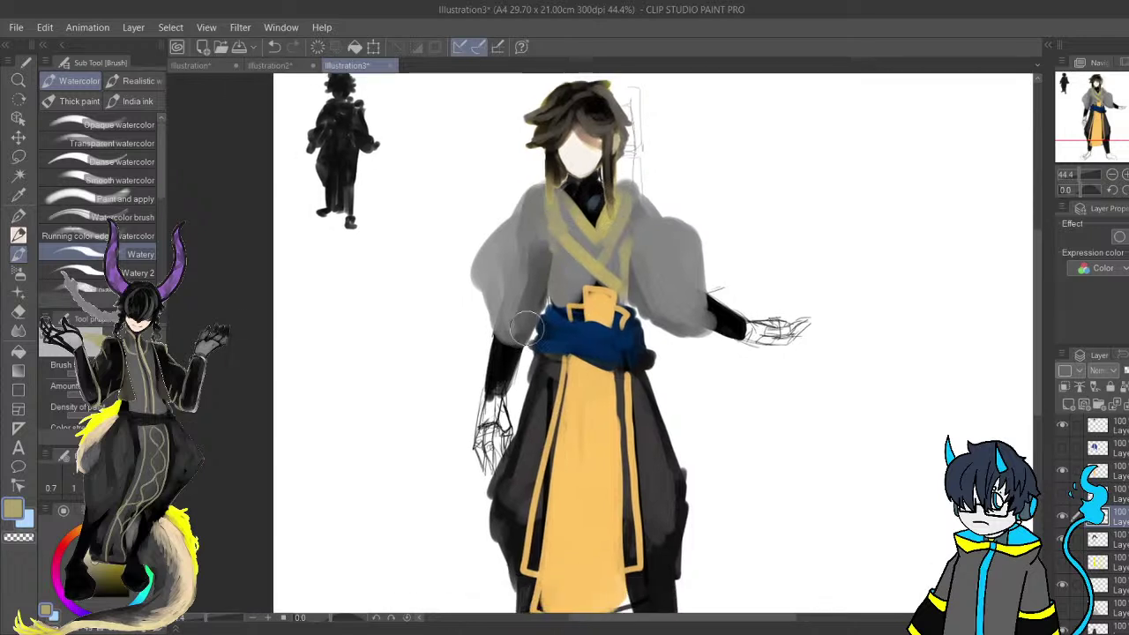
pyautogui.moveTo(499, 340)
pyautogui.mouseDown()
pyautogui.moveTo(490, 391)
pyautogui.moveTo(507, 380)
pyautogui.mouseUp()
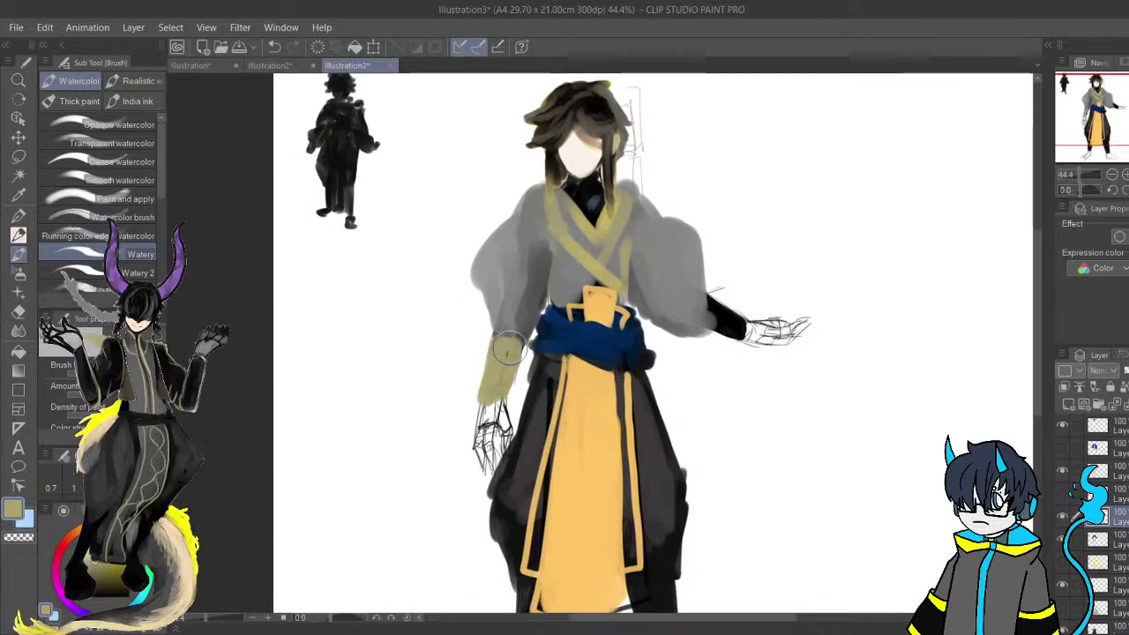
pyautogui.moveTo(678, 328)
pyautogui.mouseDown()
pyautogui.moveTo(578, 353)
pyautogui.moveTo(635, 353)
pyautogui.mouseUp()
pyautogui.moveTo(642, 401); pyautogui.dragTo(762, 373)
pyautogui.moveTo(624, 498); pyautogui.dragTo(624, 552)
pyautogui.moveTo(642, 481); pyautogui.dragTo(664, 476)
pyautogui.moveTo(558, 450); pyautogui.dragTo(607, 317)
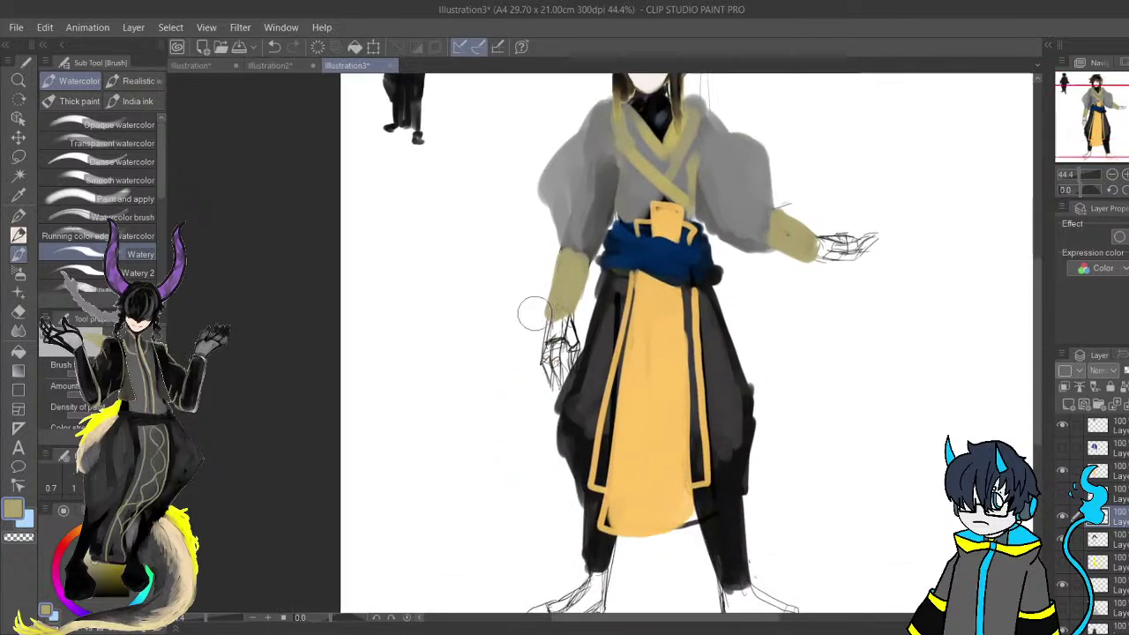
pyautogui.hotkey('ctrl', 'z')
# Choose a dark grey and paint gloves over both sketched hands.
pyautogui.moveTo(85, 566); pyautogui.dragTo(70, 537)
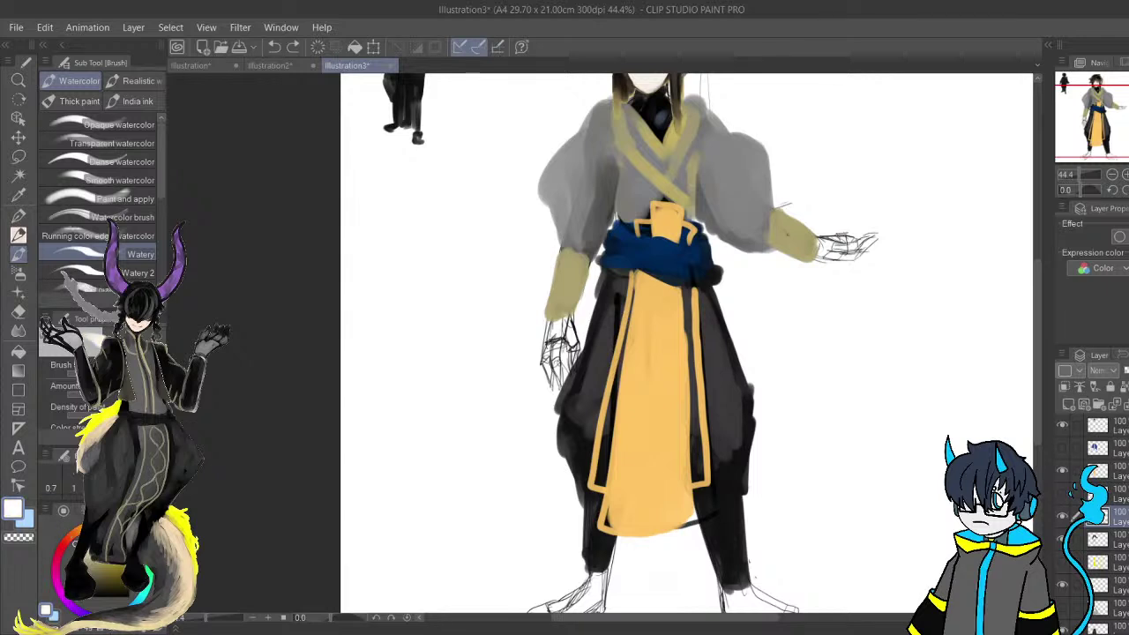
pyautogui.moveTo(554, 342); pyautogui.dragTo(516, 325)
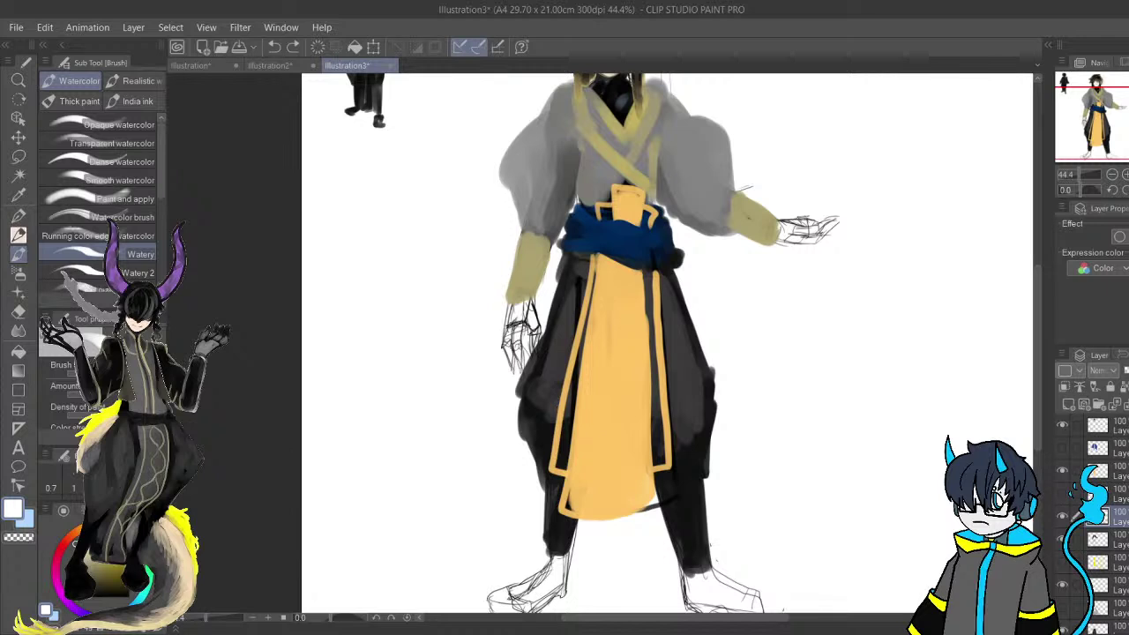
pyautogui.moveTo(75, 559); pyautogui.dragTo(77, 571)
pyautogui.moveTo(515, 308); pyautogui.dragTo(510, 381)
pyautogui.moveTo(513, 330)
pyautogui.mouseDown()
pyautogui.moveTo(522, 370)
pyautogui.moveTo(528, 305)
pyautogui.moveTo(538, 348)
pyautogui.mouseUp()
pyautogui.moveTo(618, 382); pyautogui.dragTo(501, 417)
pyautogui.moveTo(659, 270)
pyautogui.mouseDown()
pyautogui.moveTo(697, 272)
pyautogui.moveTo(674, 264)
pyautogui.moveTo(712, 254)
pyautogui.moveTo(705, 275)
pyautogui.moveTo(660, 275)
pyautogui.moveTo(696, 276)
pyautogui.moveTo(720, 253)
pyautogui.moveTo(676, 267)
pyautogui.moveTo(700, 259)
pyautogui.moveTo(762, 393)
pyautogui.moveTo(813, 379)
pyautogui.mouseUp()
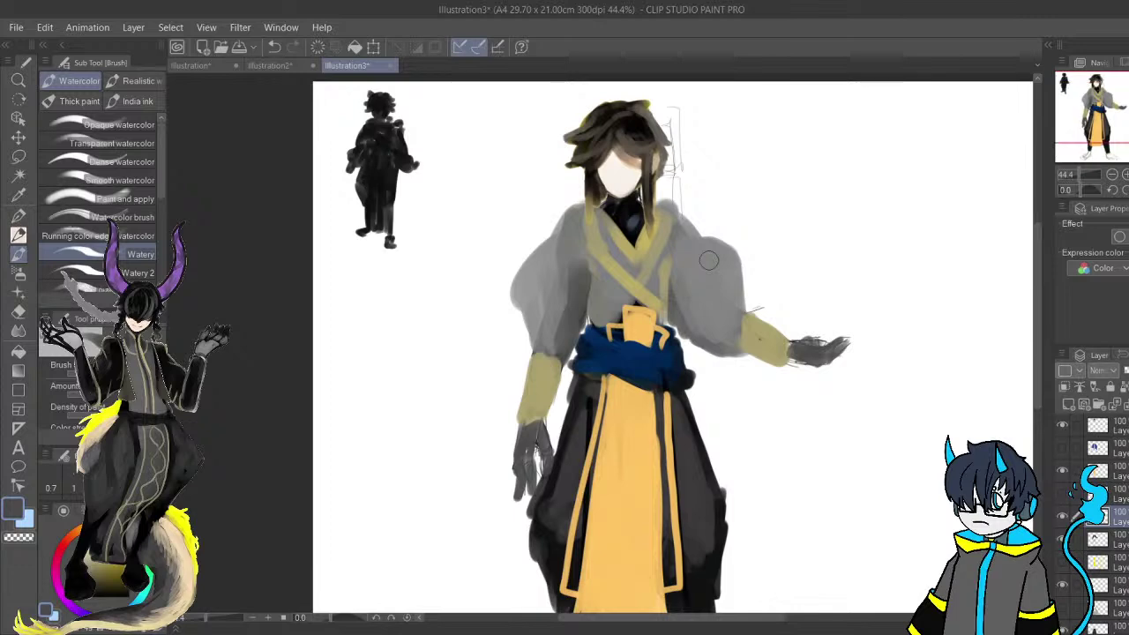
# View the whole figure and compare the new outfit with and without the blue coat by toggling layer visibility.
pyautogui.scroll(-4, 708, 260)
pyautogui.scroll(1, 708, 260)
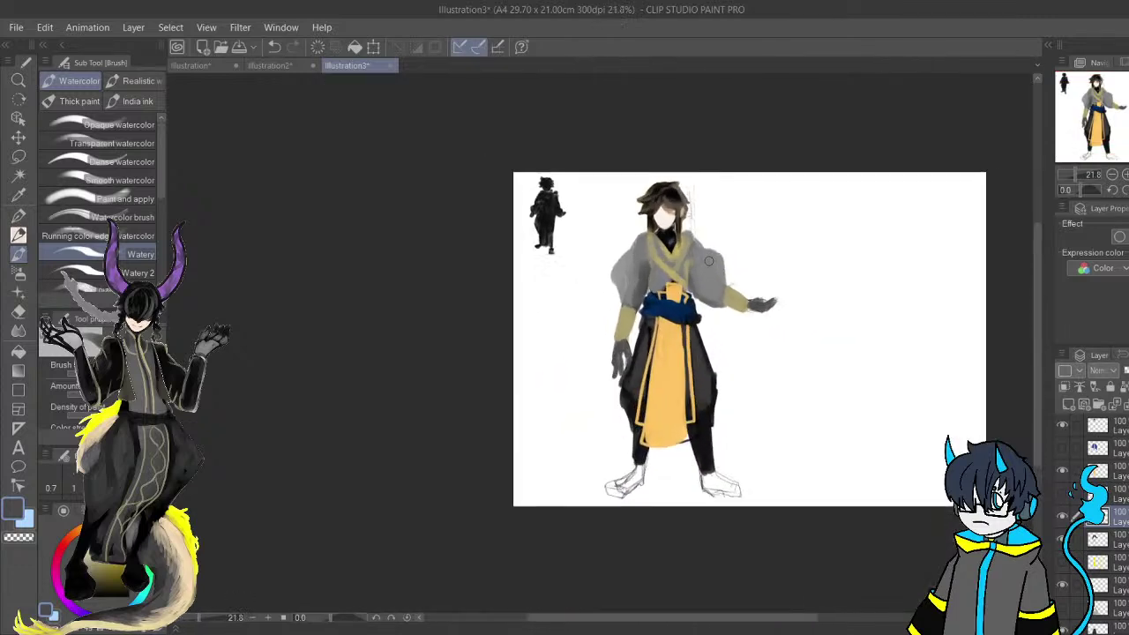
pyautogui.scroll(2, 709, 260)
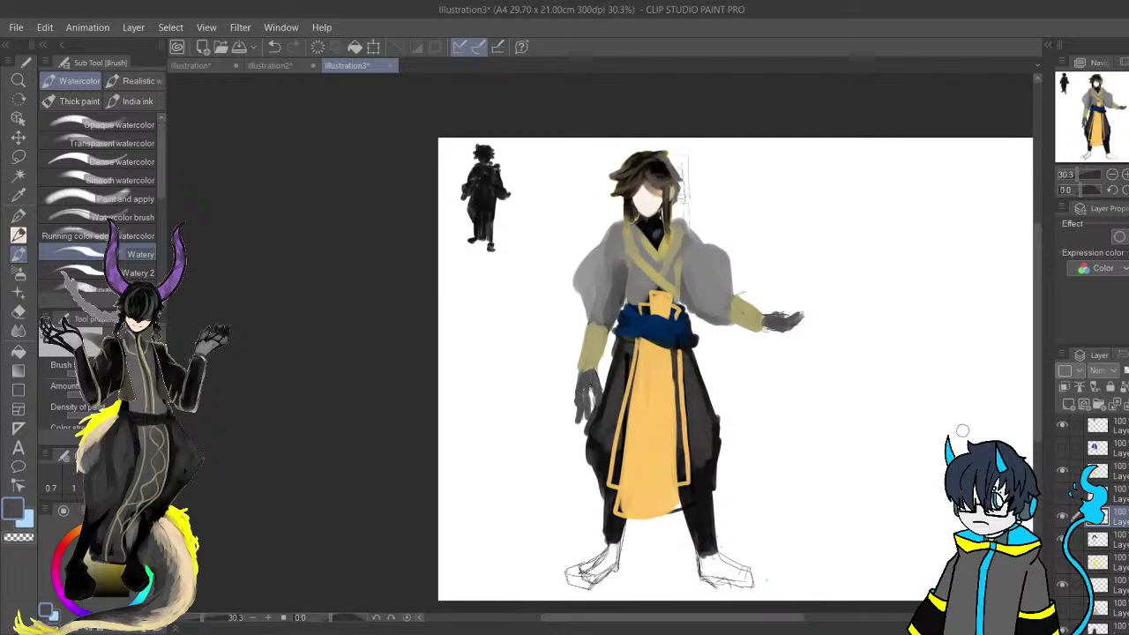
pyautogui.click(1062, 449)
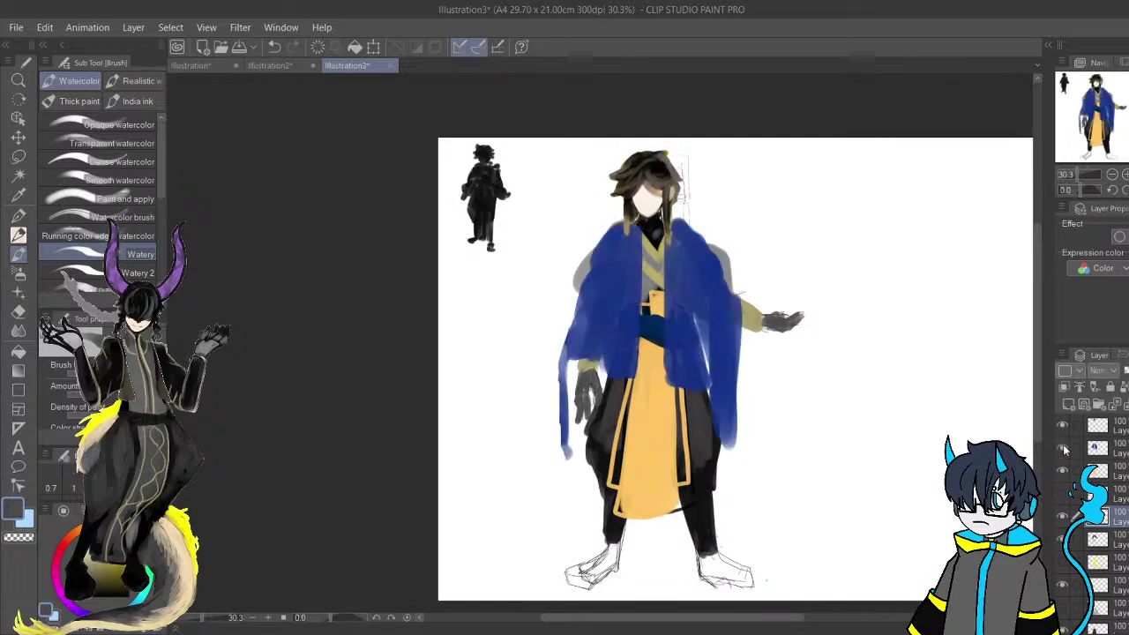
pyautogui.click(1063, 449)
pyautogui.click(1062, 449)
pyautogui.click(1062, 449)
pyautogui.click(1063, 429)
pyautogui.click(1064, 429)
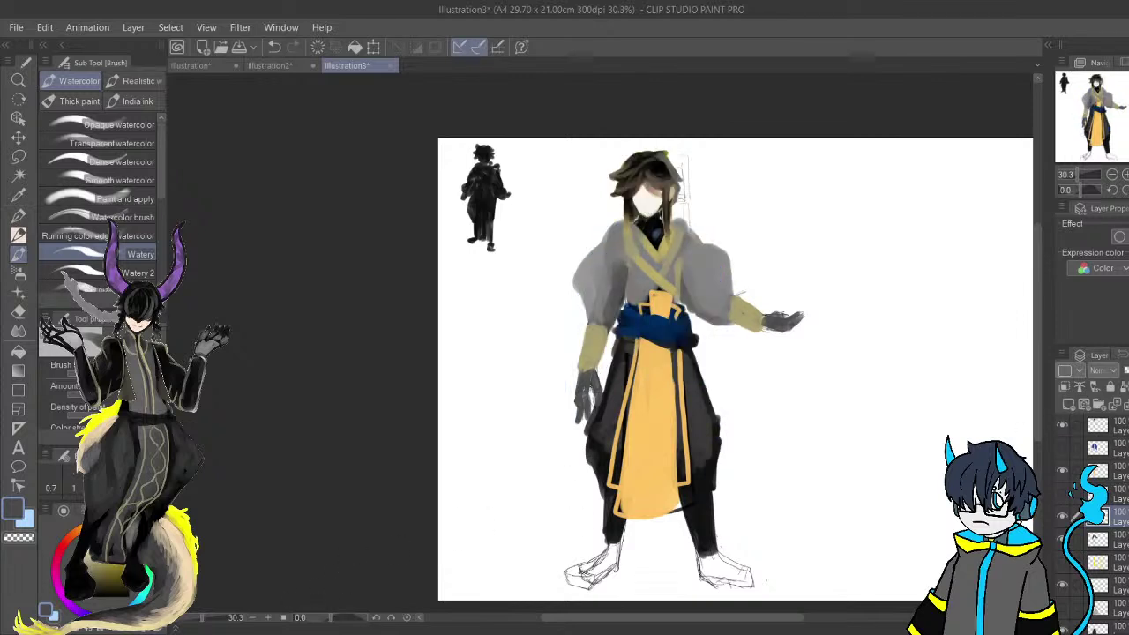